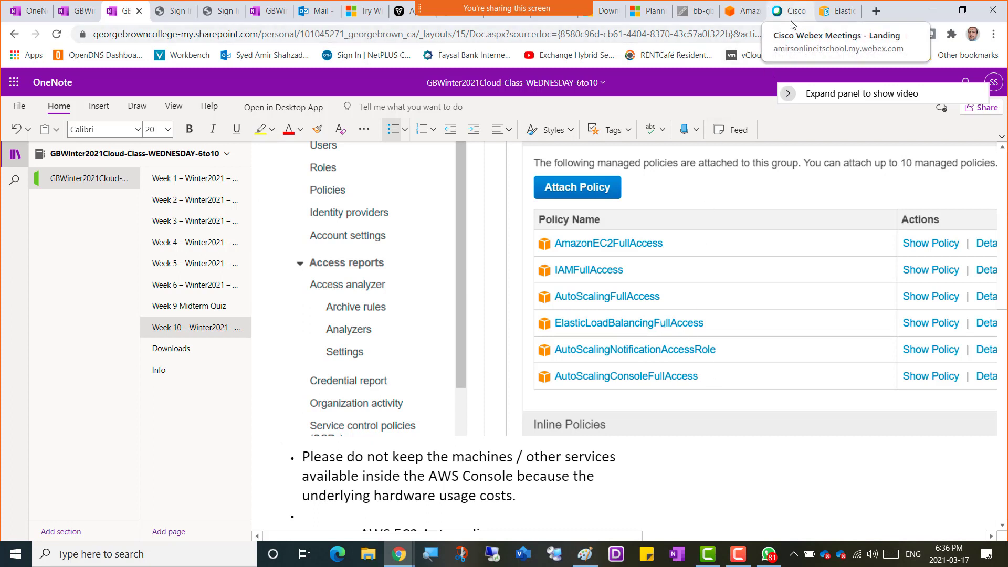
# - Sign in to AWS as the root user, answering the CAPTCHA security check twice
pyautogui.click(741, 12)
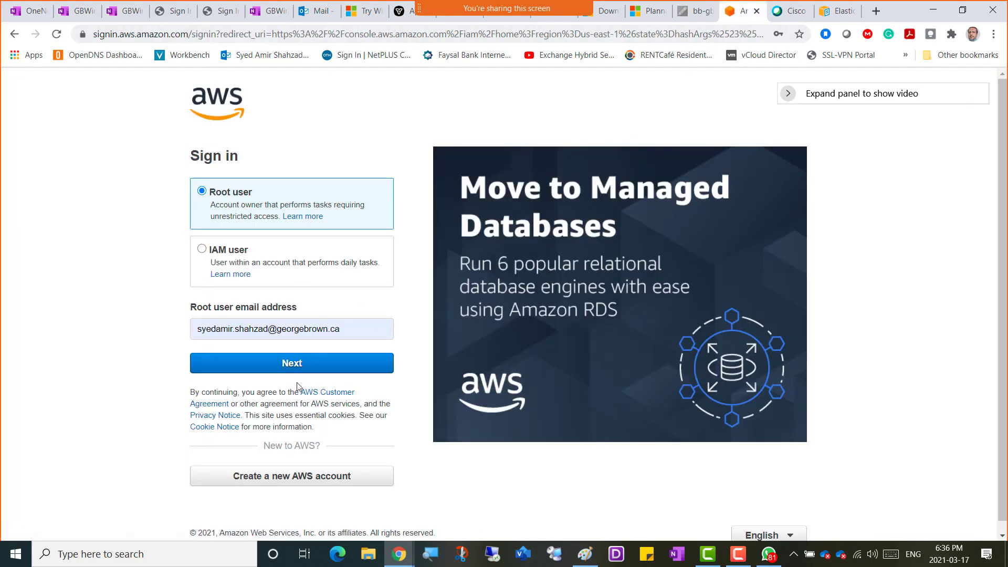
pyautogui.click(302, 365)
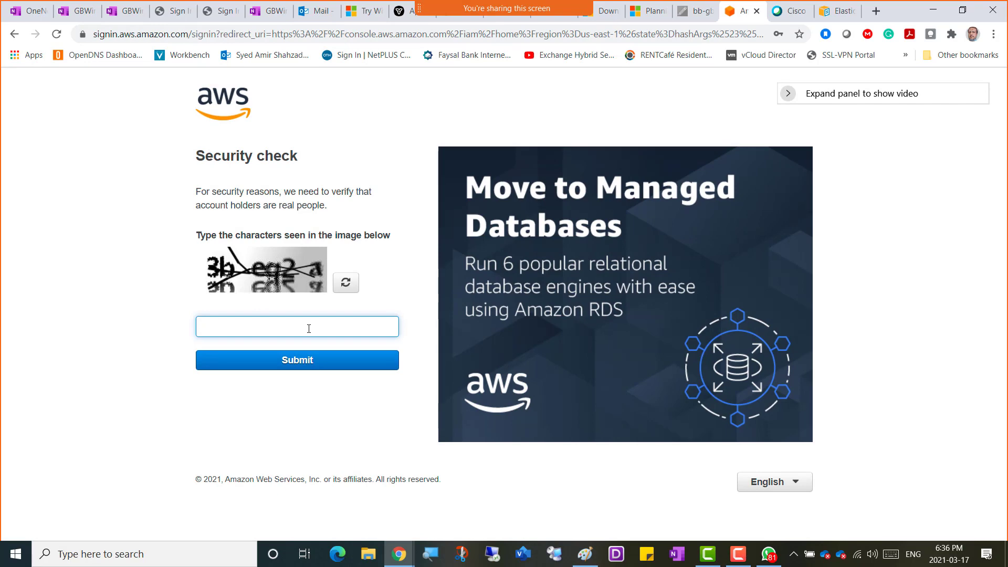
pyautogui.write('3be')
pyautogui.write('q2a')
pyautogui.click(269, 367)
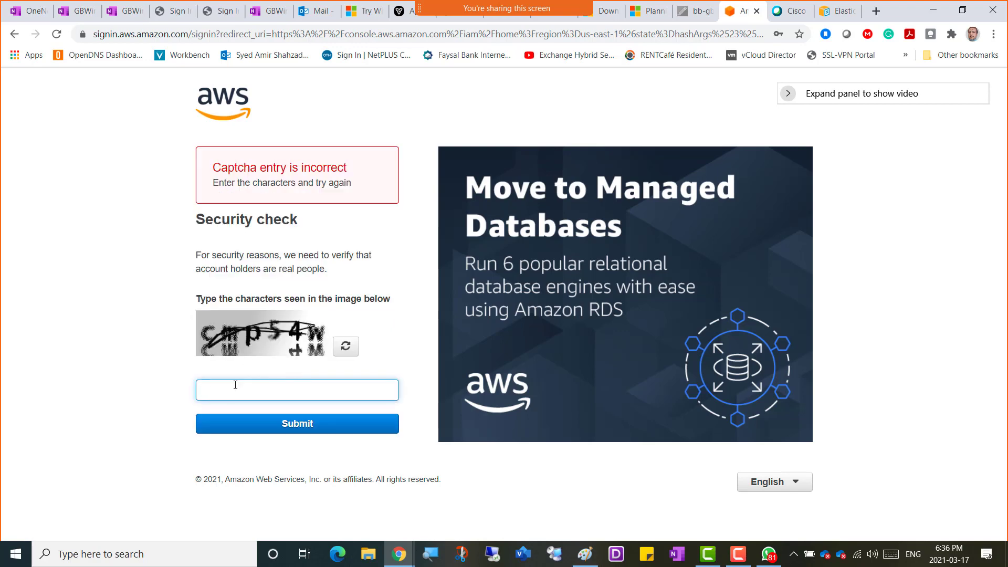
pyautogui.write('cmp54w')
pyautogui.click(259, 425)
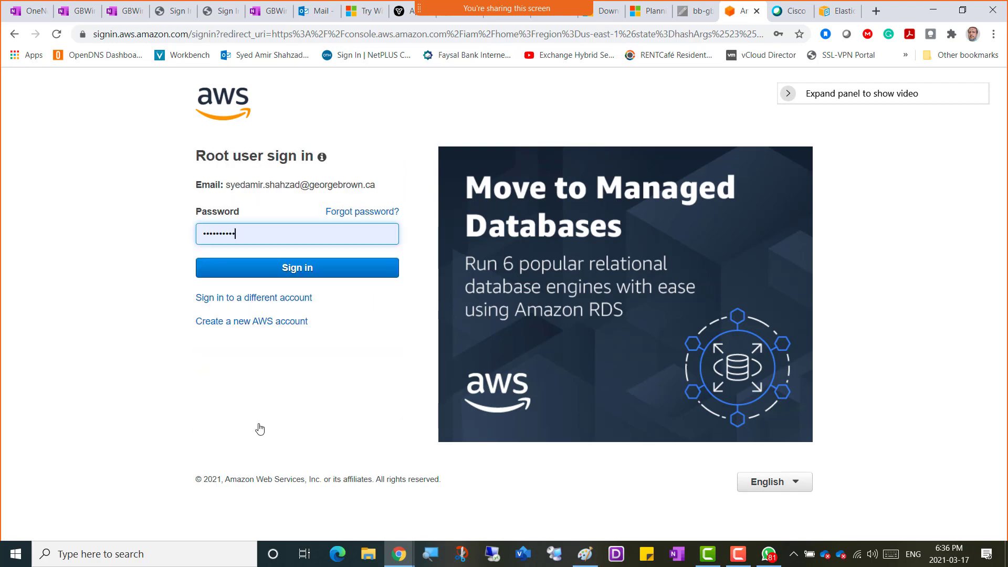
pyautogui.click(297, 274)
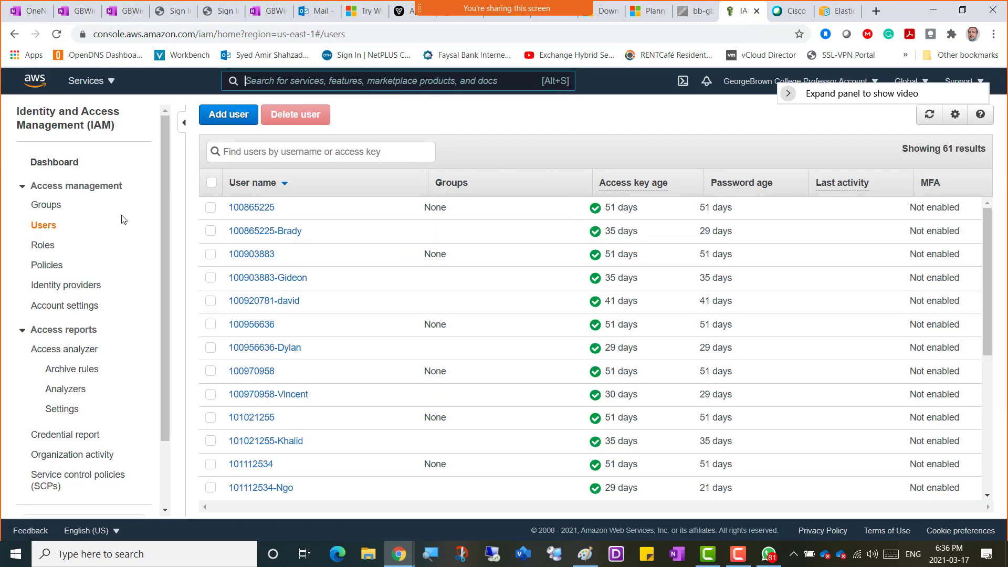
# - Open the Wednesday-Winter2021-COMP3108 group's details from the IAM Groups list
pyautogui.click(49, 212)
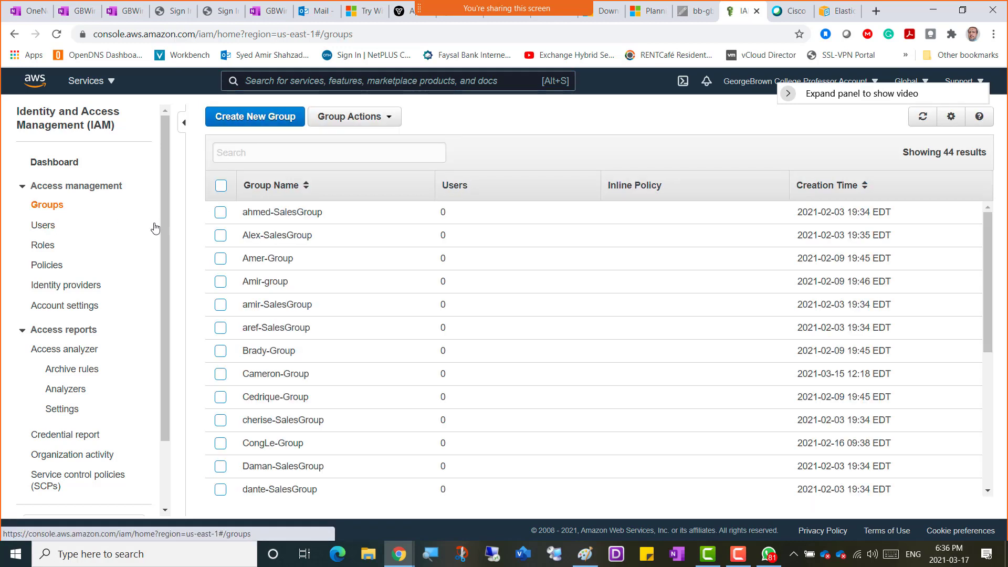
pyautogui.scroll(-10, 361, 334)
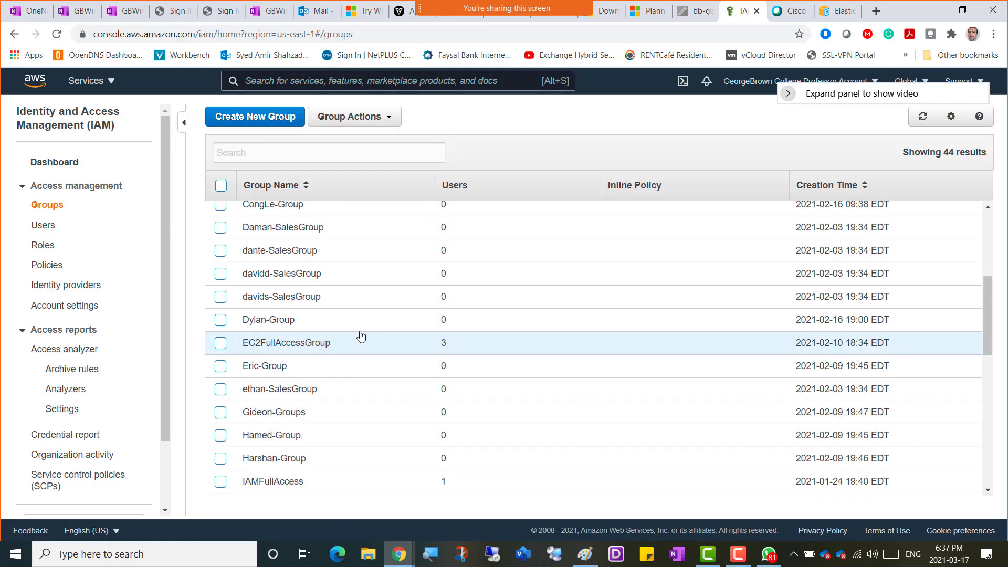
pyautogui.scroll(-4, 360, 337)
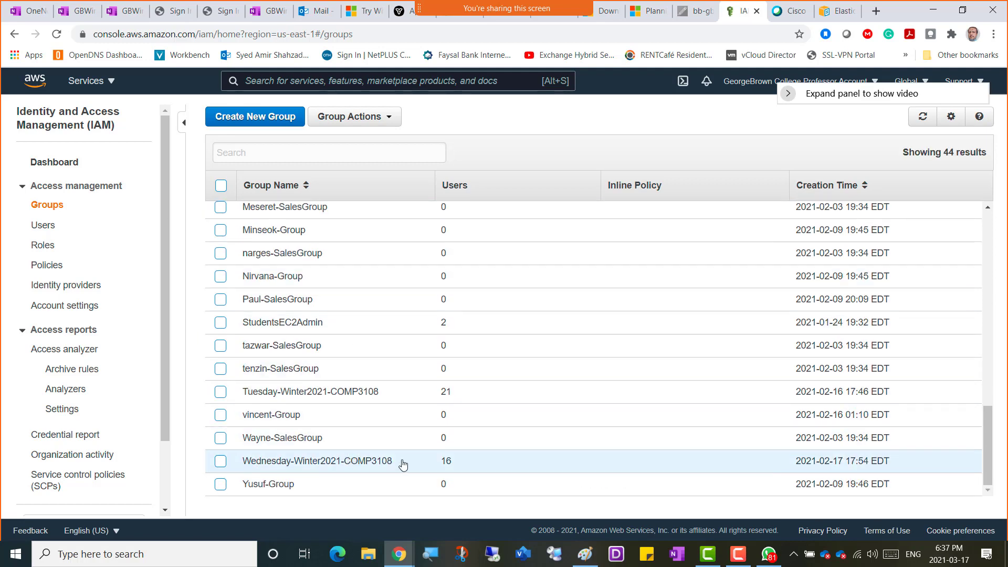
pyautogui.click(369, 461)
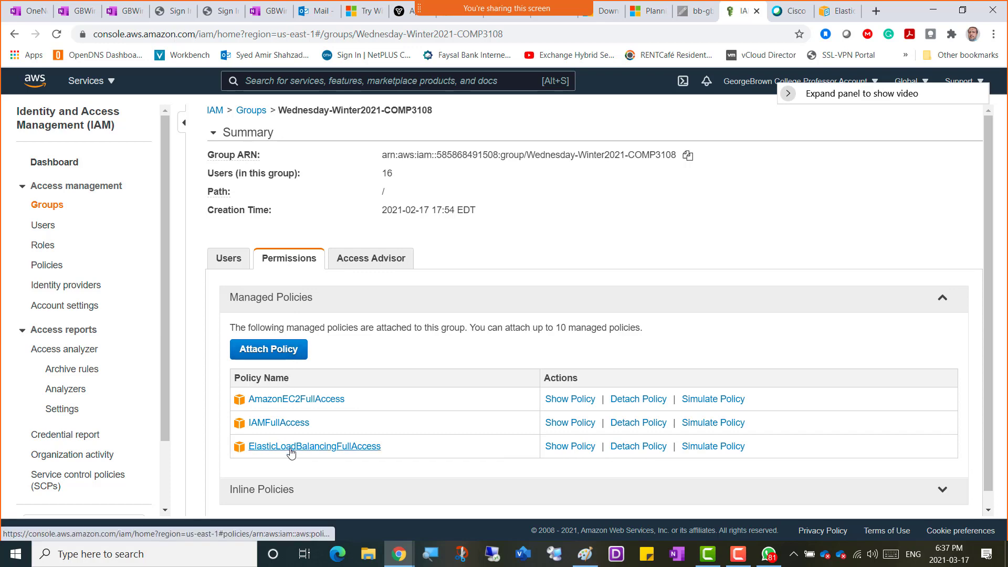
# - Detach ElasticLoadBalancingFullAccess from the group and bring up the Attach Policy list
pyautogui.click(622, 447)
pyautogui.click(672, 349)
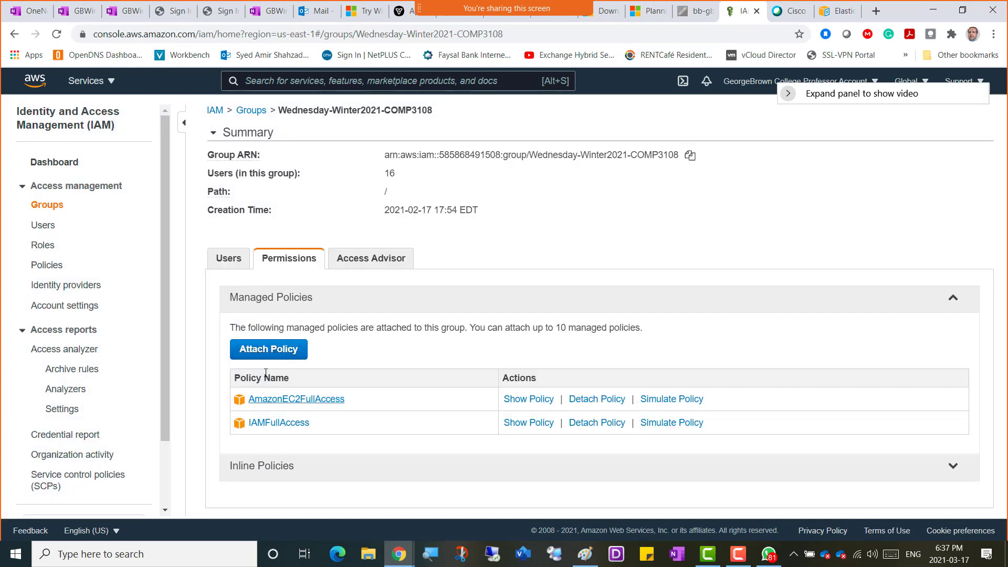
pyautogui.click(262, 355)
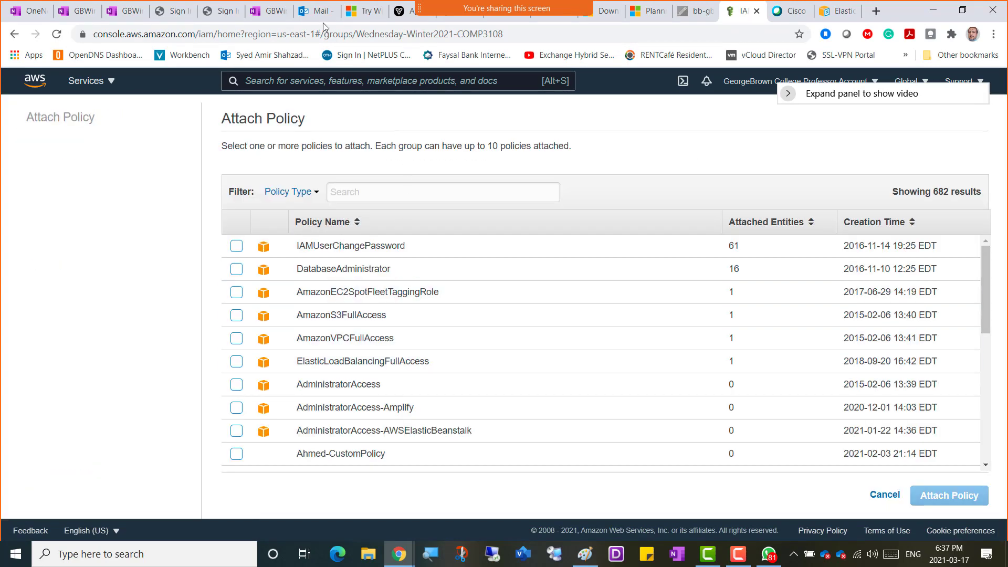
# - Switch to OneNote's Wednesday class notebook to view the Week 10 policy screenshot
pyautogui.click(66, 17)
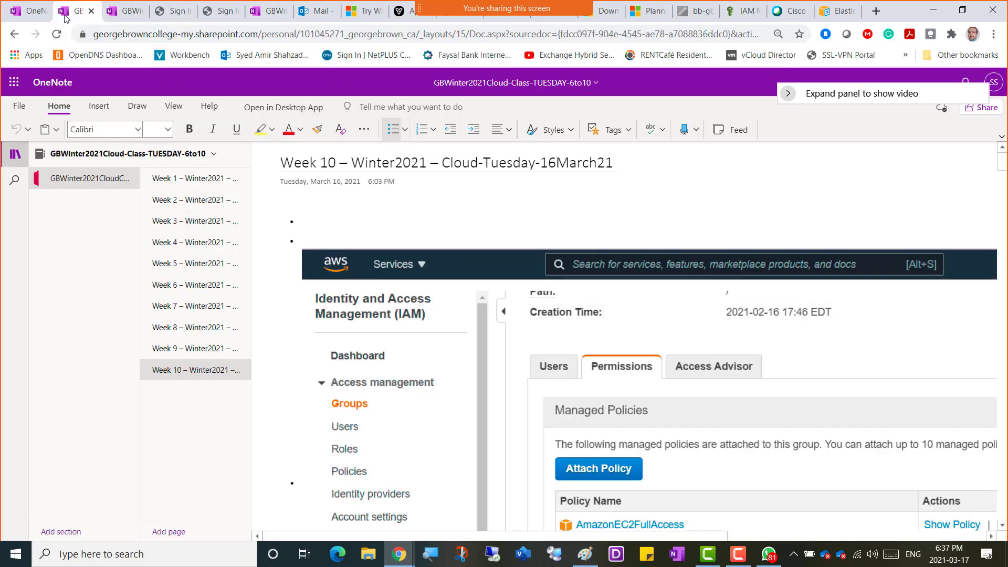
pyautogui.click(112, 16)
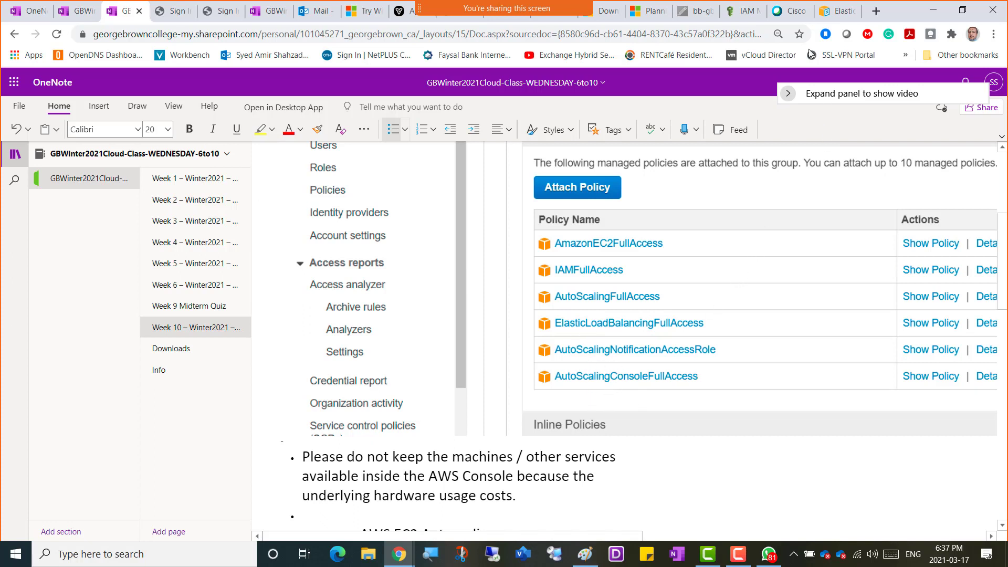
# - Filter policies by 'autoscaling' and attach AutoScalingFullAccess, AutoScalingConsoleFullAccess and AutoScalingNotificationAccessRole
pyautogui.click(743, 11)
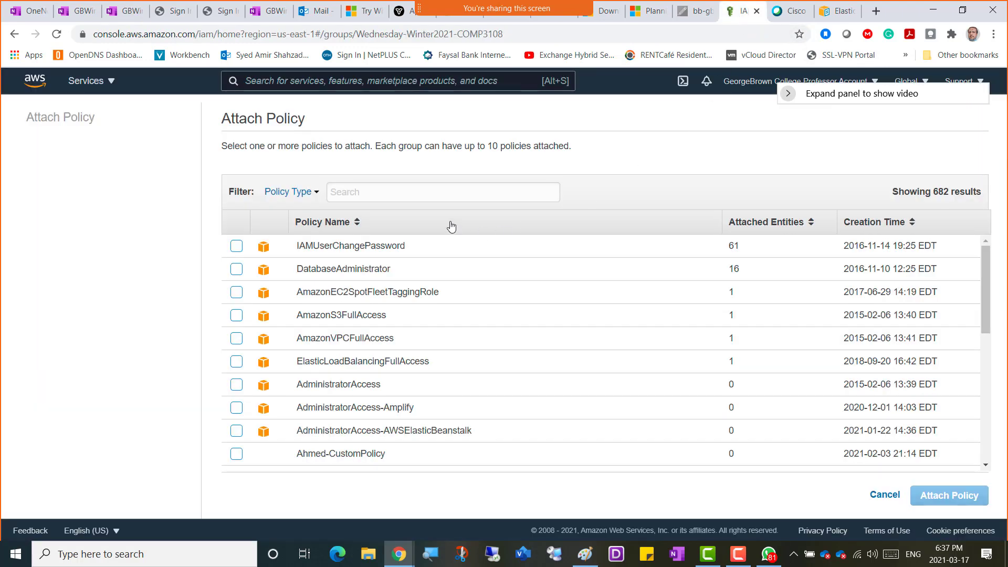
pyautogui.click(393, 194)
pyautogui.write('auto')
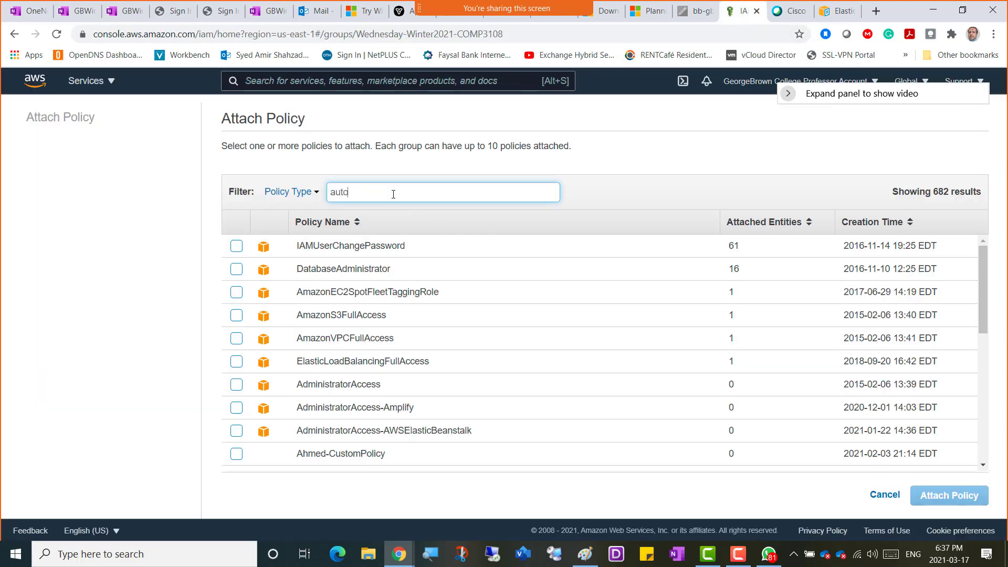
pyautogui.write('scaling')
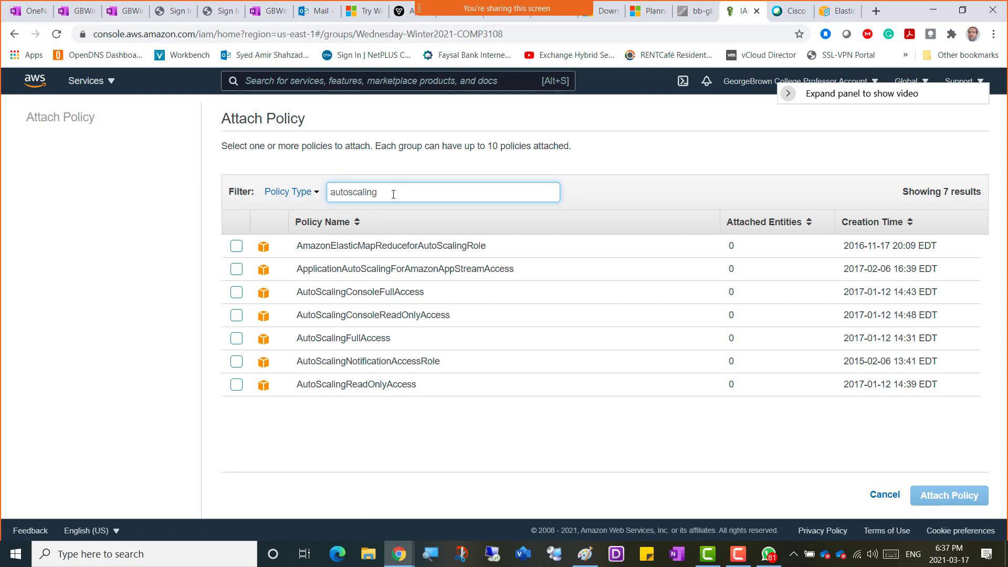
pyautogui.click(237, 344)
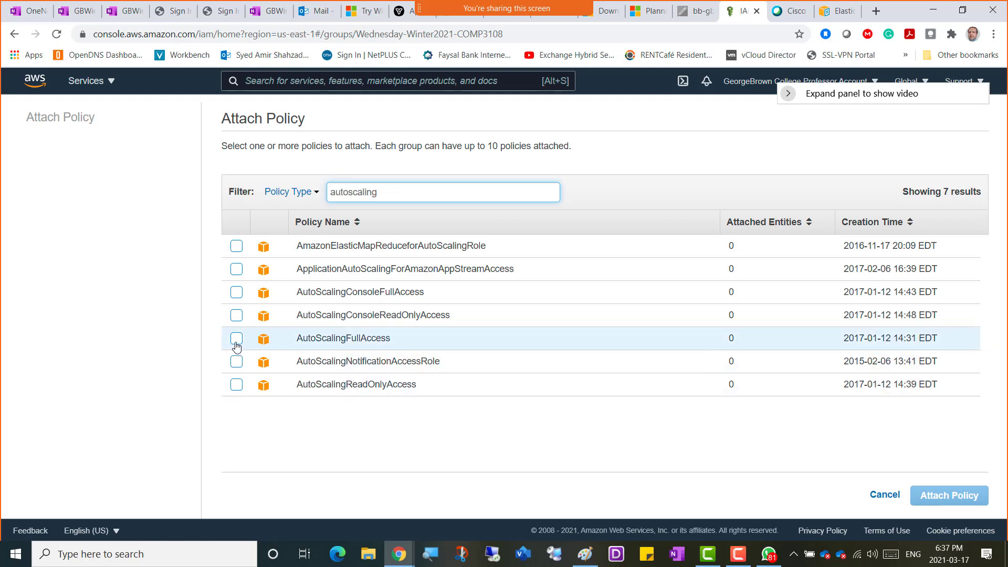
pyautogui.click(237, 292)
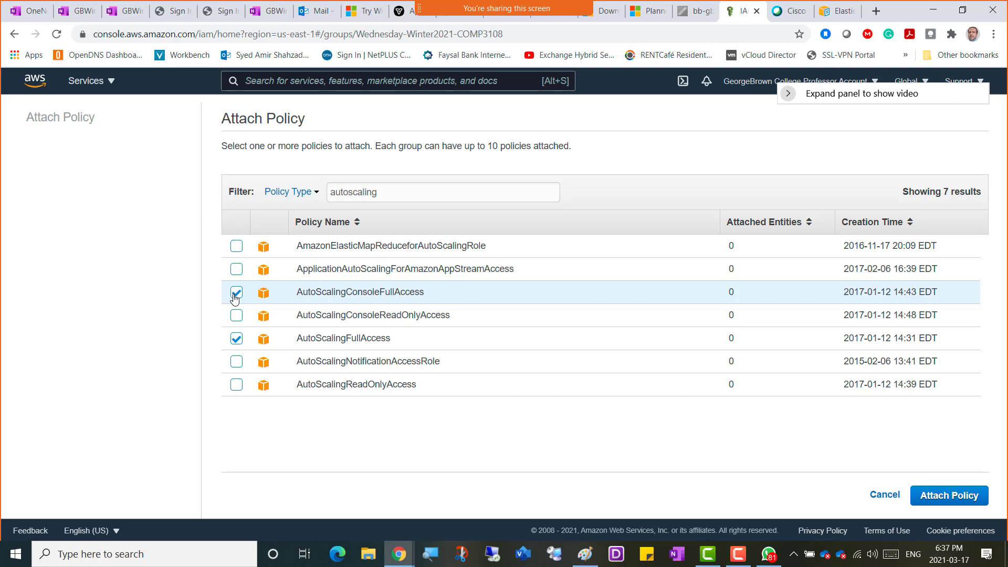
pyautogui.click(237, 363)
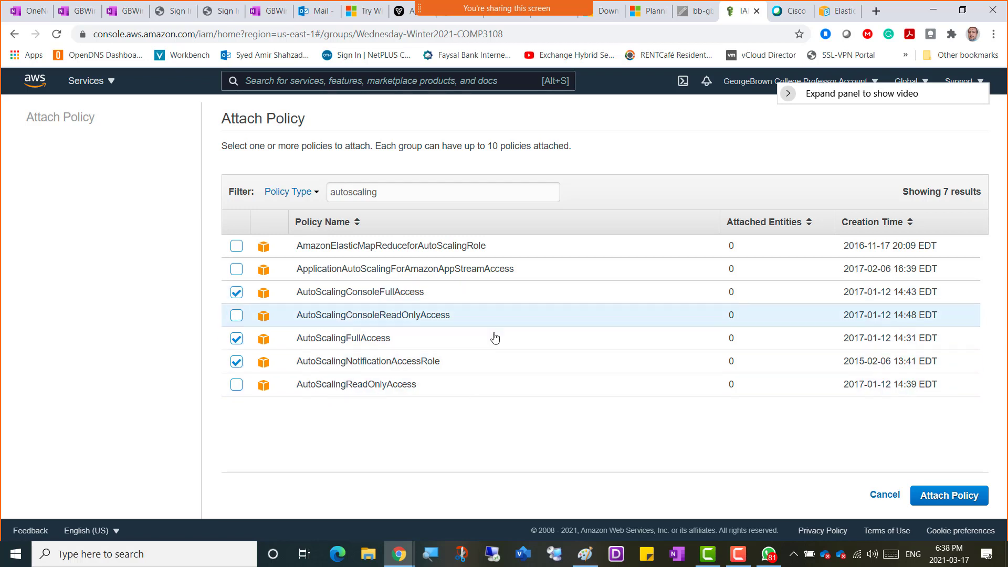
pyautogui.click(940, 498)
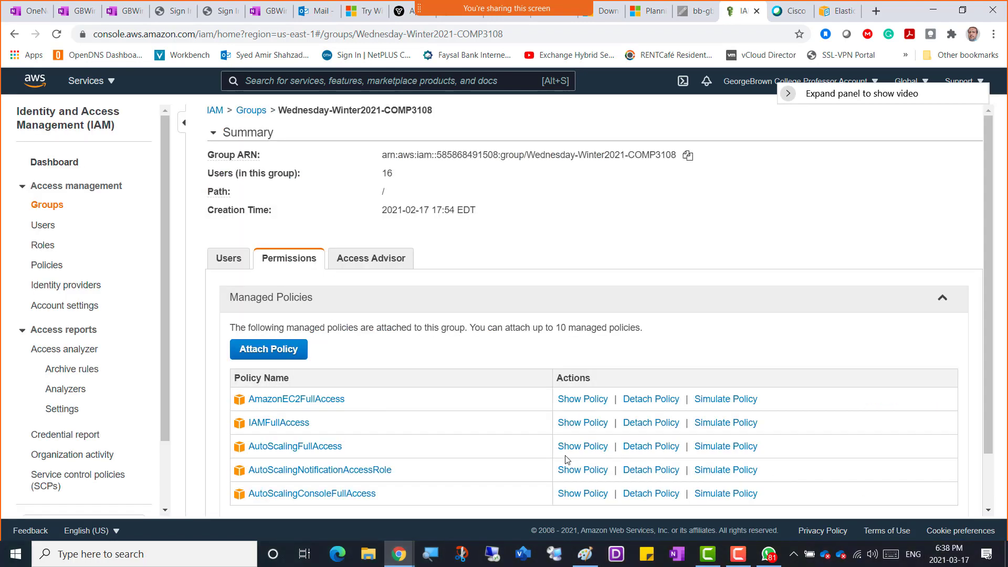
# - Check the group's Managed Policies list shows AmazonEC2FullAccess, IAMFullAccess and the AutoScaling policies
pyautogui.scroll(-1, 417, 349)
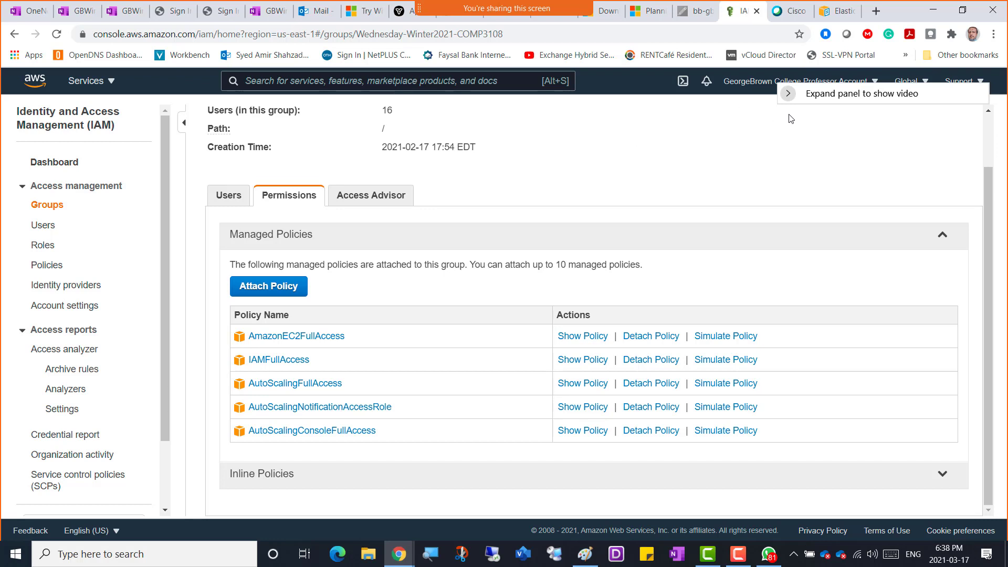
pyautogui.moveTo(832, 96); pyautogui.dragTo(887, 215)
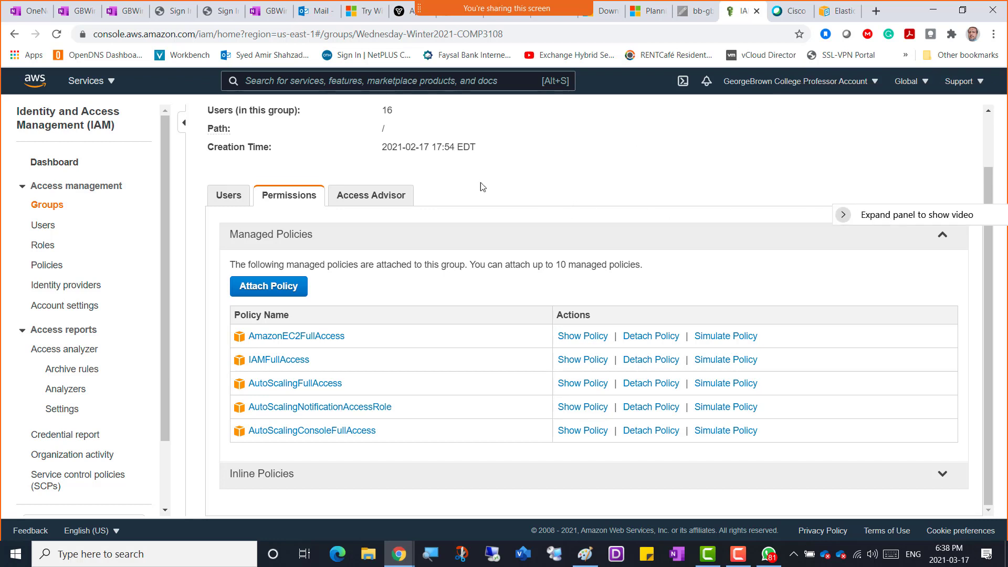
# - Go to EC2 from Services and open the Instances page, empty for N. Virginia
pyautogui.click(111, 83)
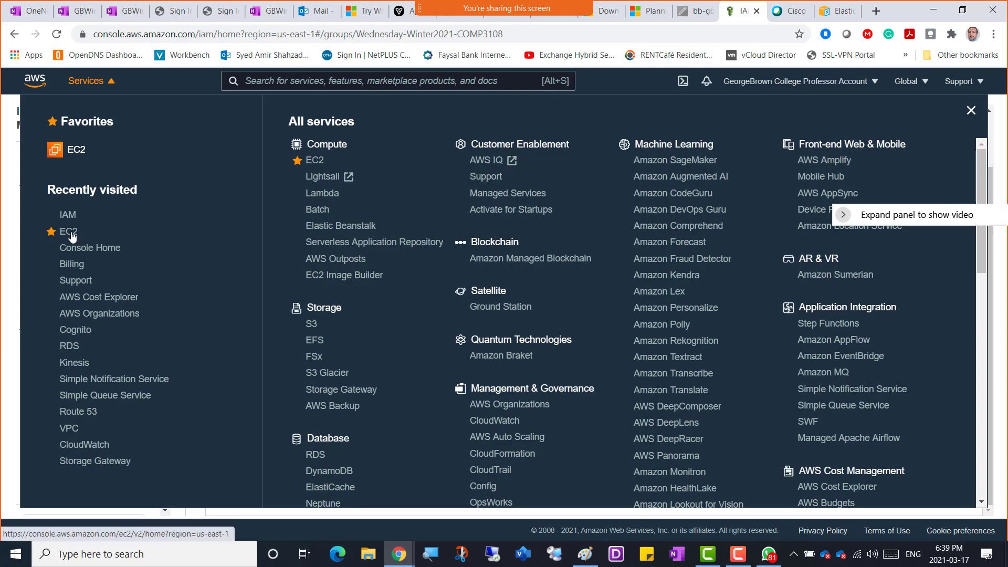
pyautogui.click(316, 166)
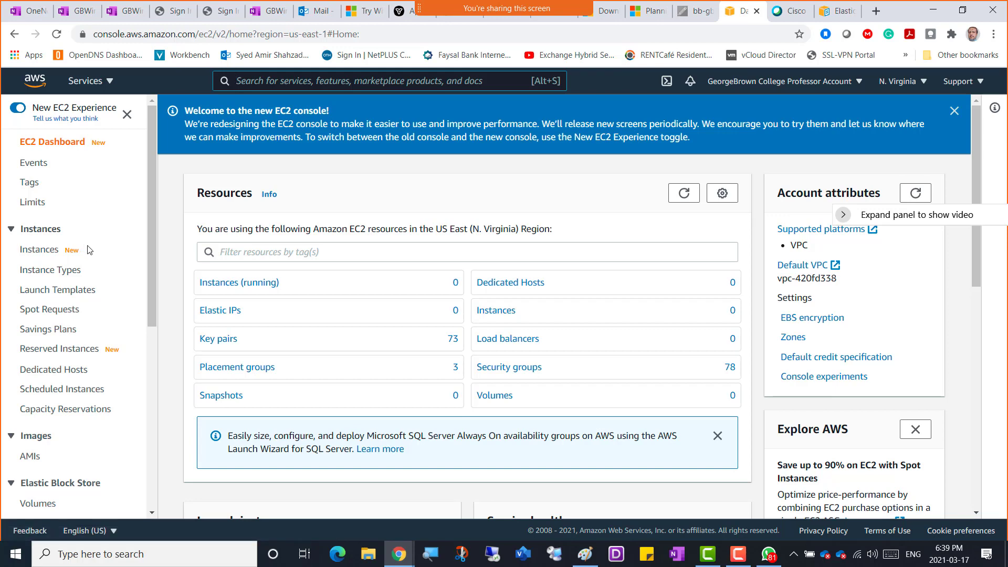
pyautogui.click(36, 255)
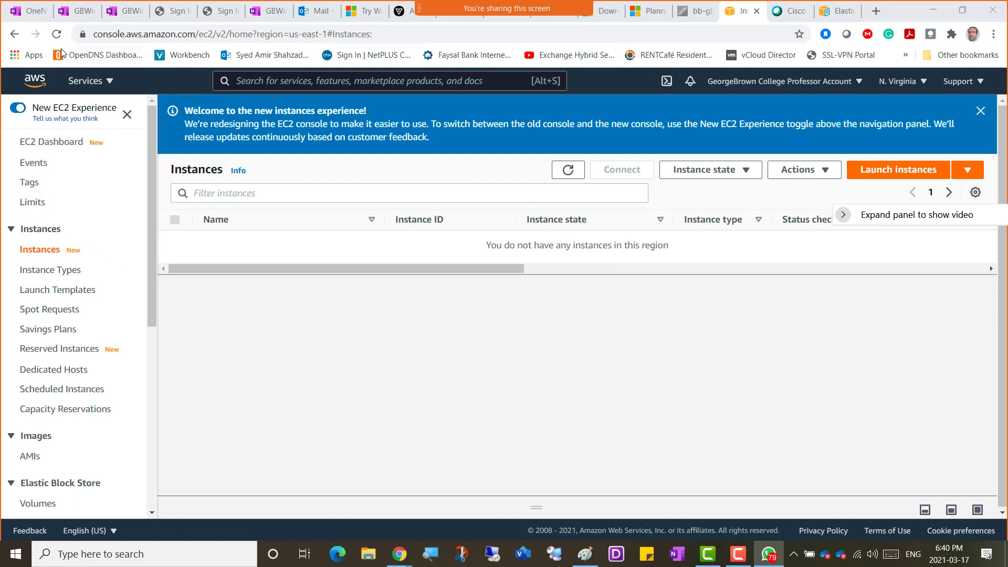
# - Open a student user from the IAM Users list and copy the user name
pyautogui.click(91, 82)
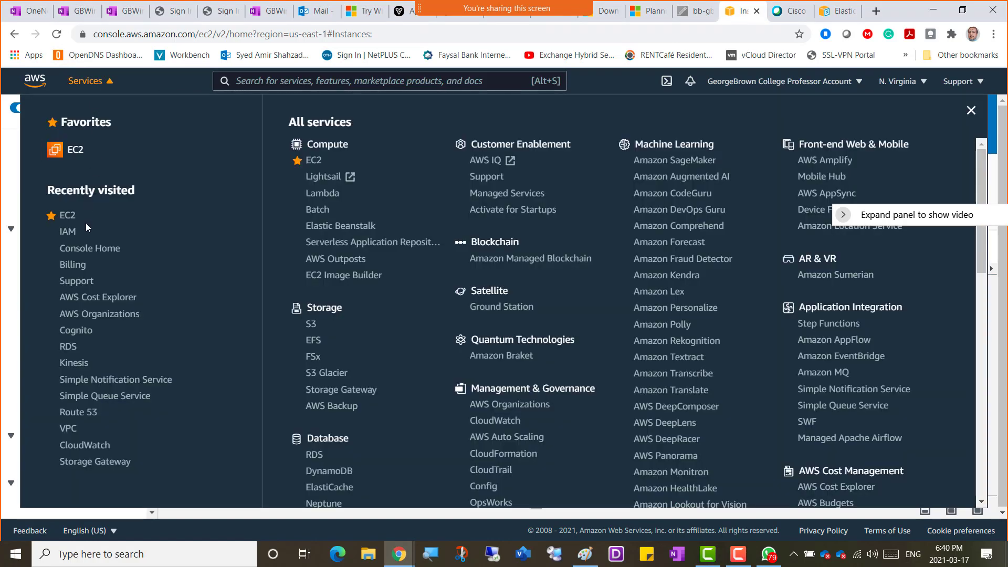
pyautogui.click(70, 231)
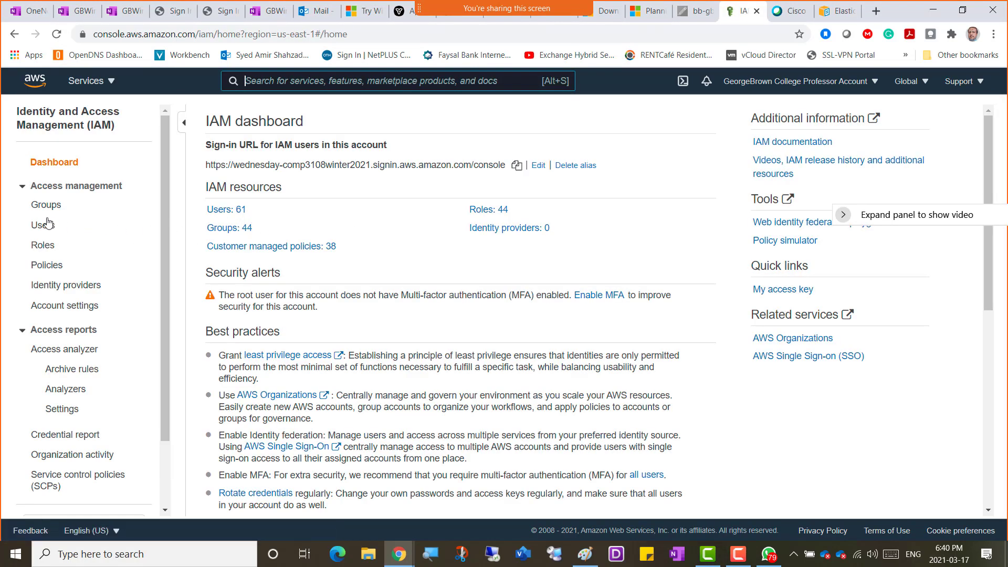
pyautogui.click(47, 224)
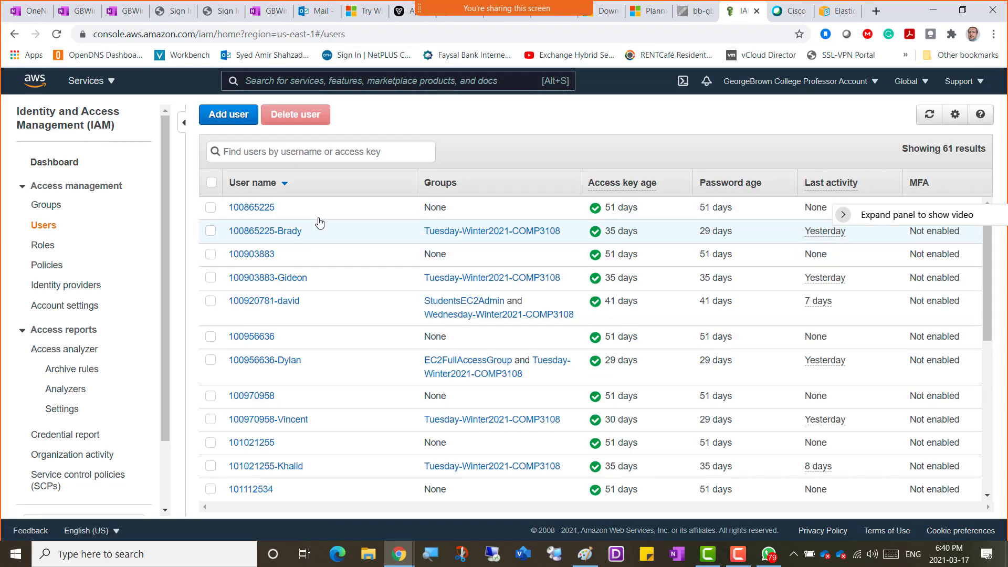
pyautogui.scroll(-5, 333, 409)
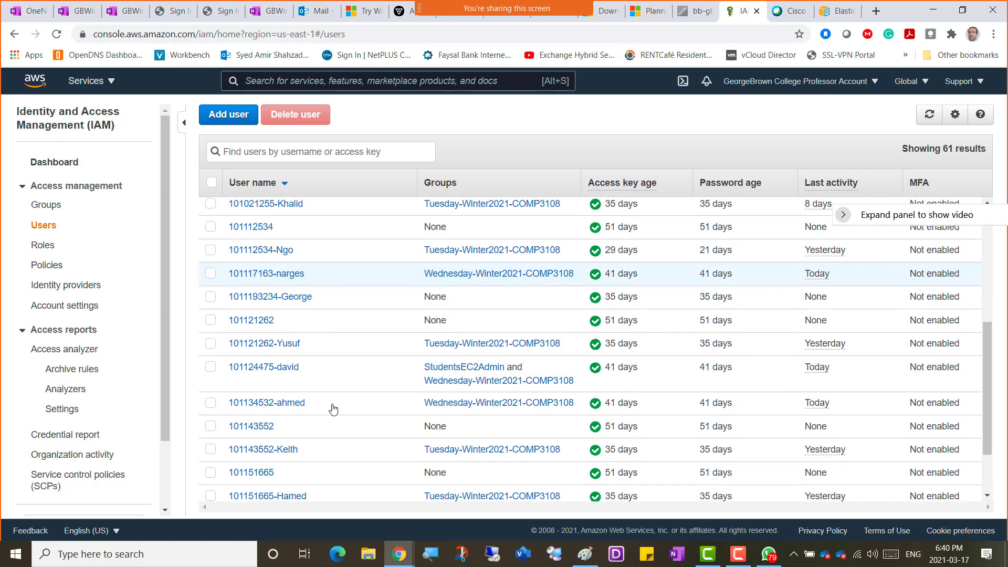
pyautogui.scroll(-2, 333, 409)
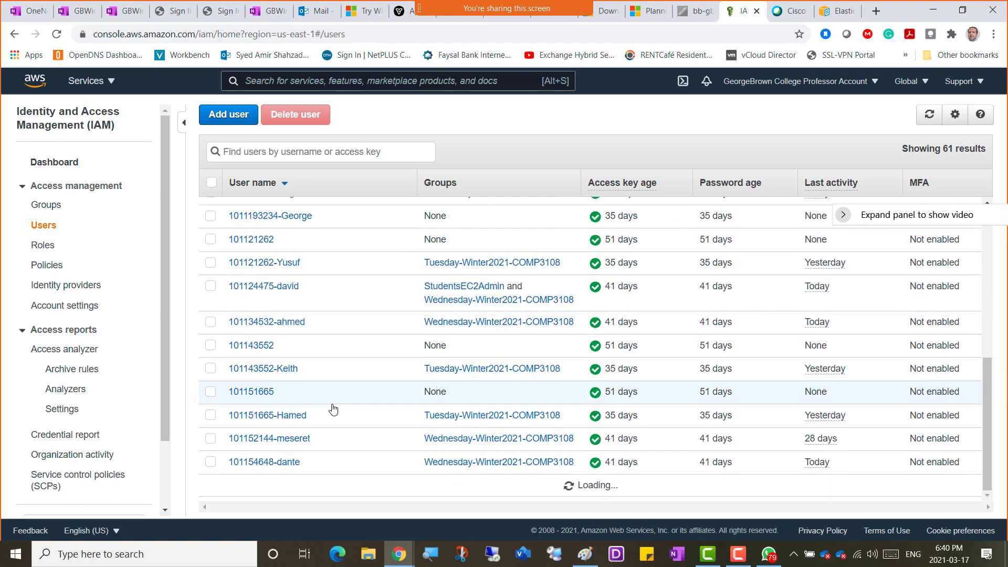
pyautogui.click(287, 440)
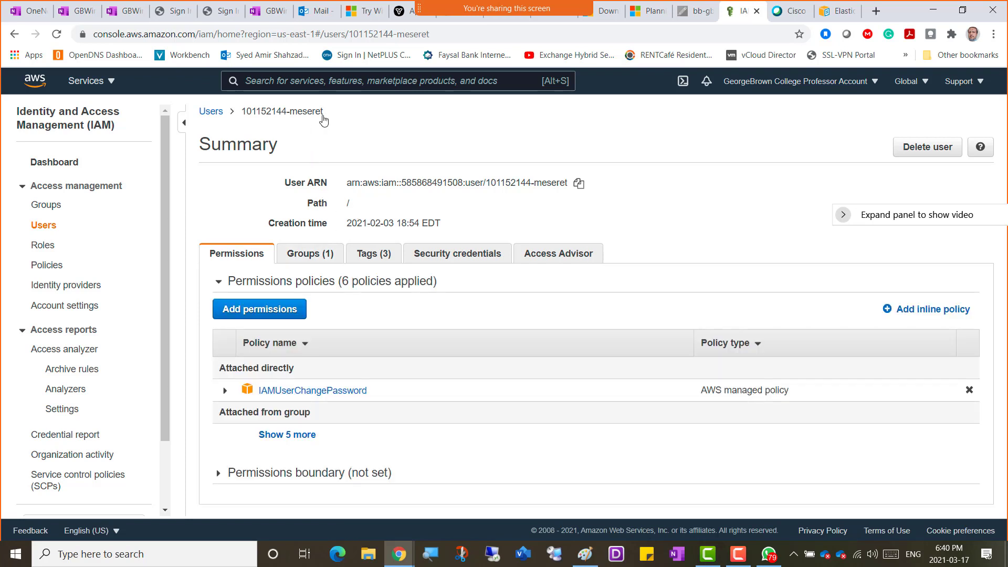
pyautogui.moveTo(324, 115); pyautogui.dragTo(239, 111)
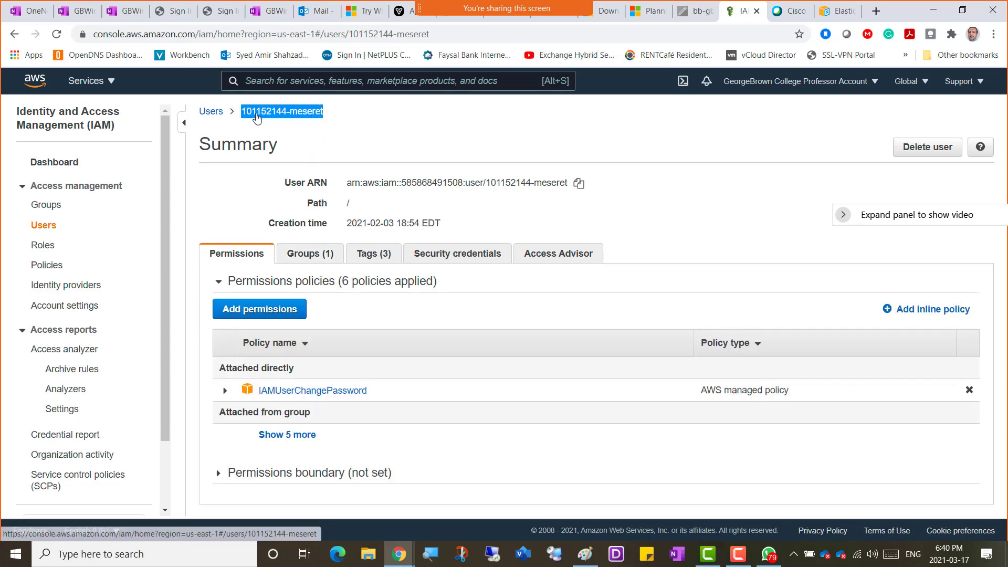
pyautogui.rightClick(257, 117)
pyautogui.click(284, 252)
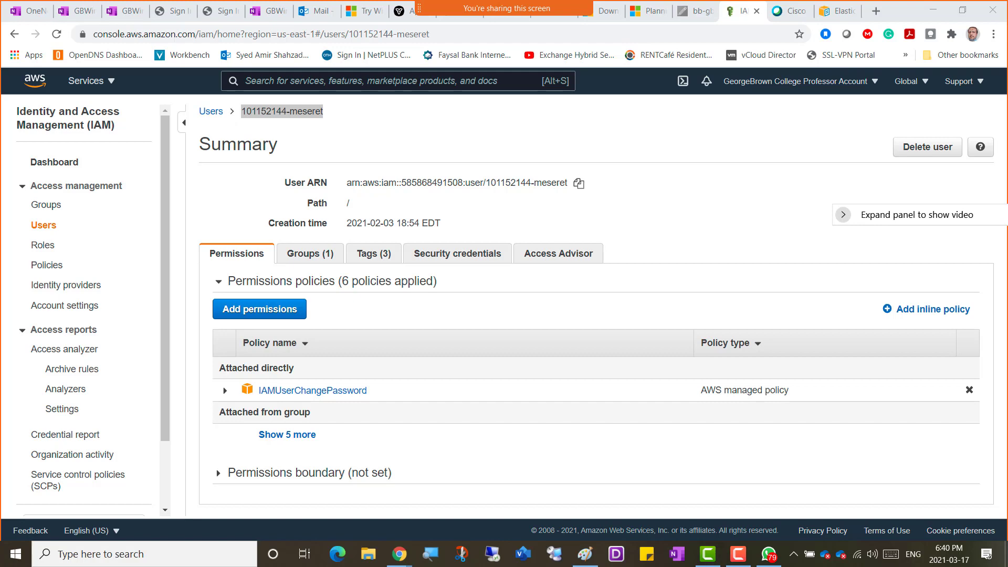
# - View the user's security credentials and select the console sign-in link
pyautogui.click(499, 264)
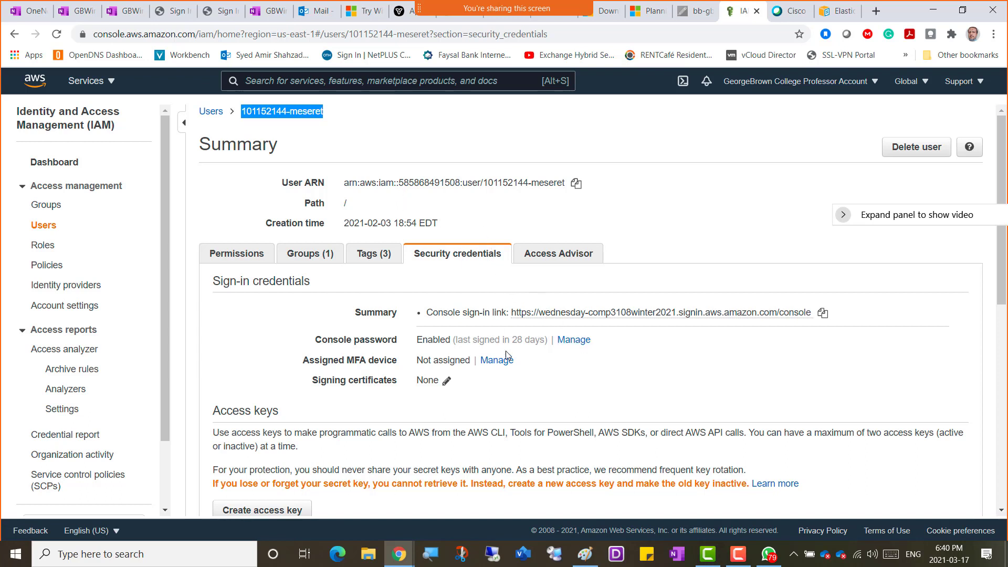
pyautogui.moveTo(512, 312); pyautogui.dragTo(541, 310)
pyautogui.click(685, 355)
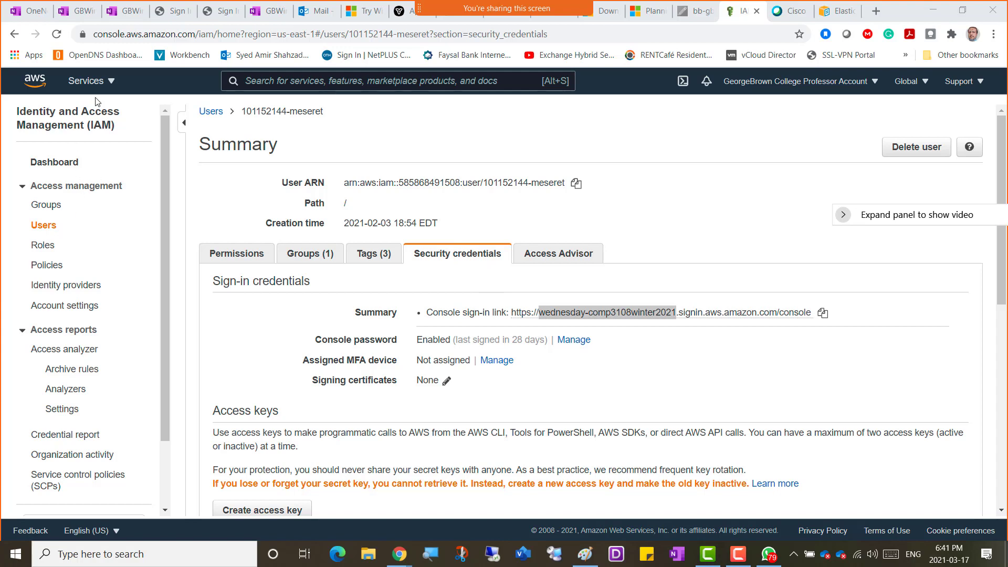
pyautogui.click(108, 83)
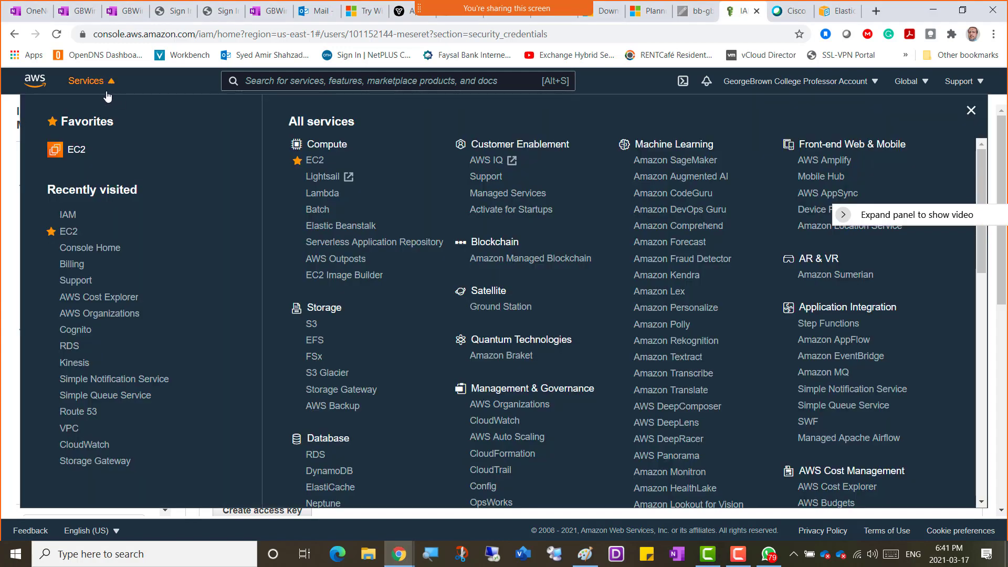
# - Return to the EC2 dashboard via Services, after a brief detour through IAM
pyautogui.click(317, 164)
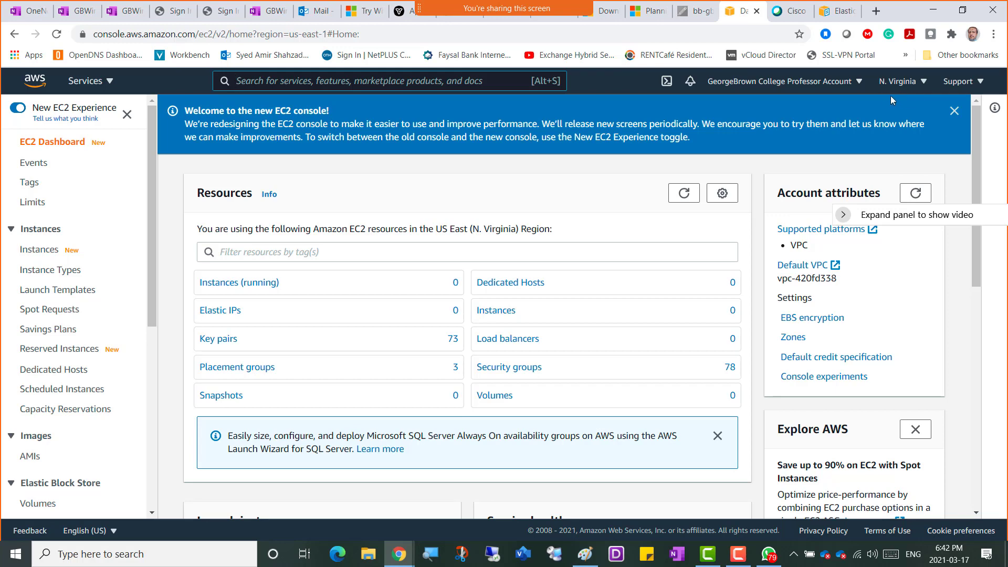
pyautogui.click(107, 81)
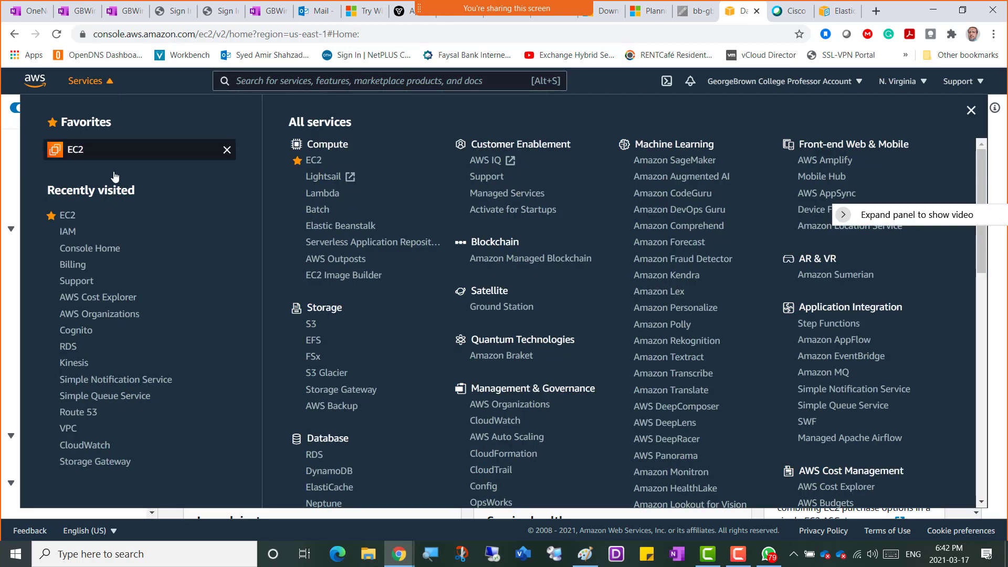
pyautogui.click(66, 231)
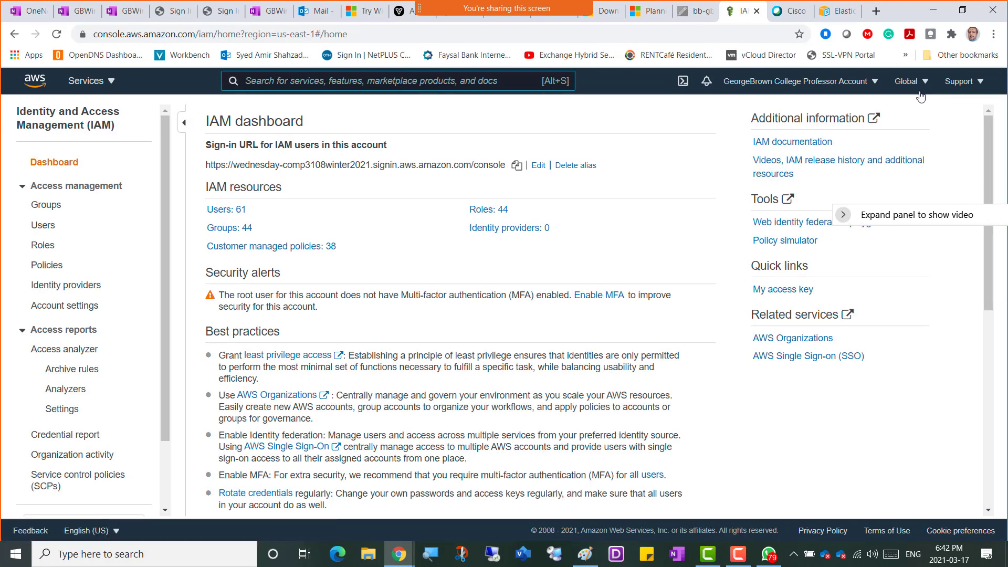
pyautogui.click(109, 86)
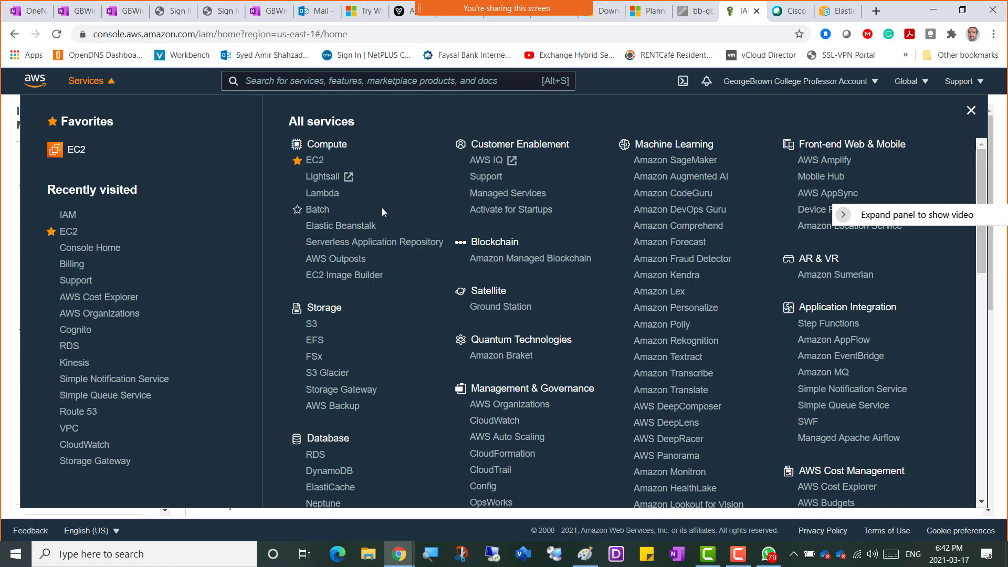
pyautogui.click(315, 161)
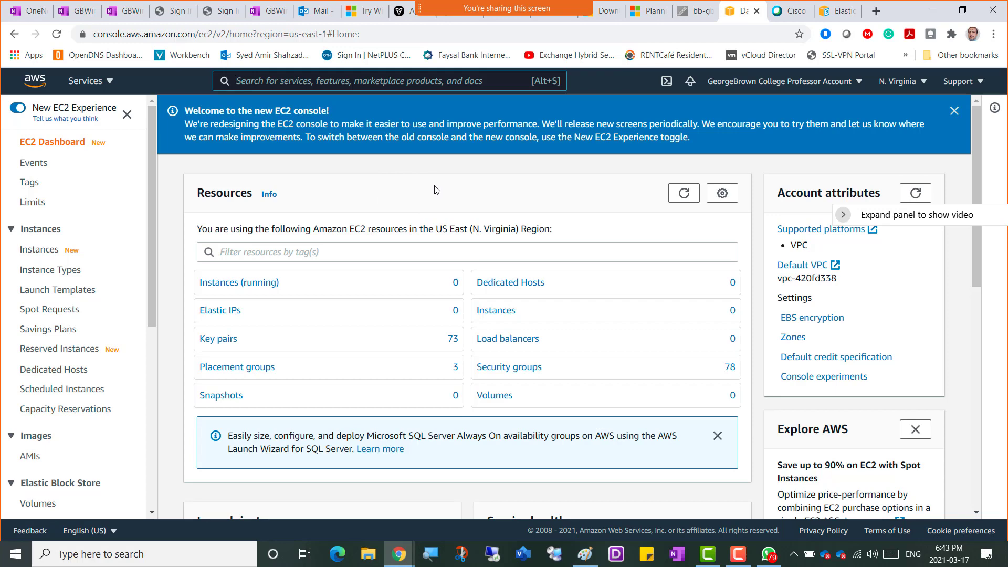
# - Snip a screenshot of the EC2 dashboard with Win+Shift+S
pyautogui.press('super+shift+s')
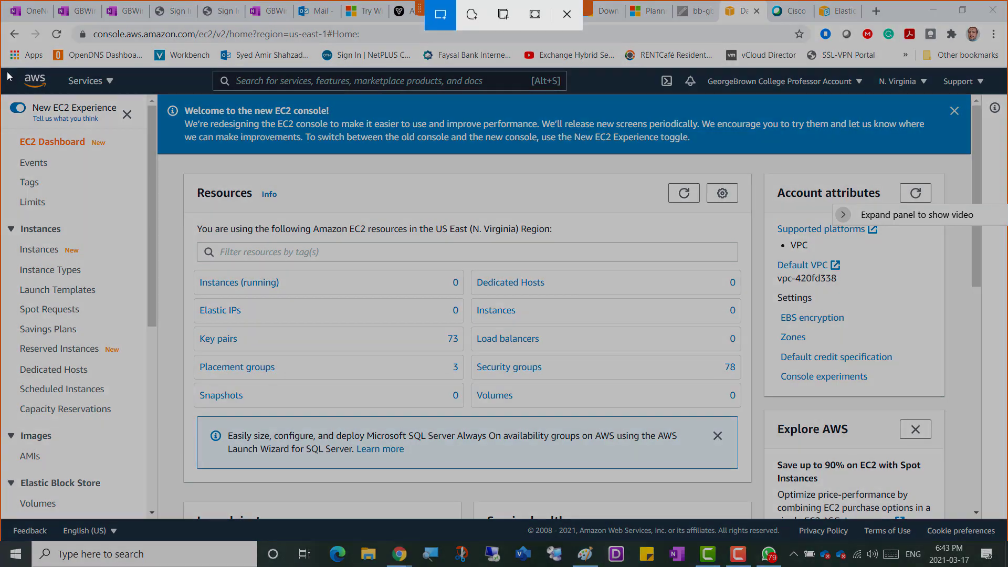
pyautogui.moveTo(5, 68)
pyautogui.mouseDown()
pyautogui.moveTo(786, 285)
pyautogui.moveTo(940, 456)
pyautogui.mouseUp()
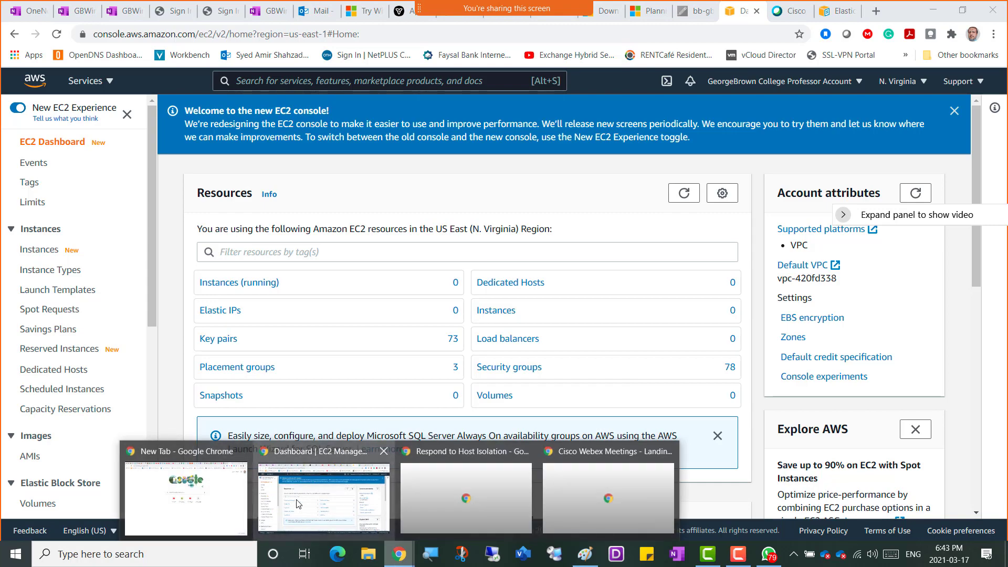
pyautogui.click(330, 491)
# - Add a top-level bullet 'Screenshot 1 = Logged into EC2 Dashboard' and paste the screenshot beneath it
pyautogui.click(121, 21)
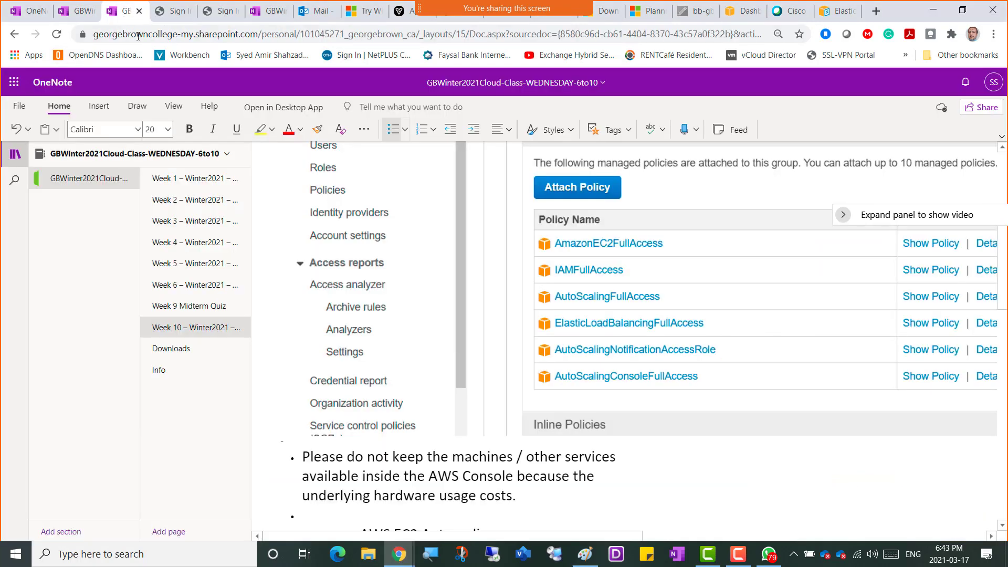
pyautogui.scroll(-6, 402, 476)
pyautogui.scroll(-4, 402, 476)
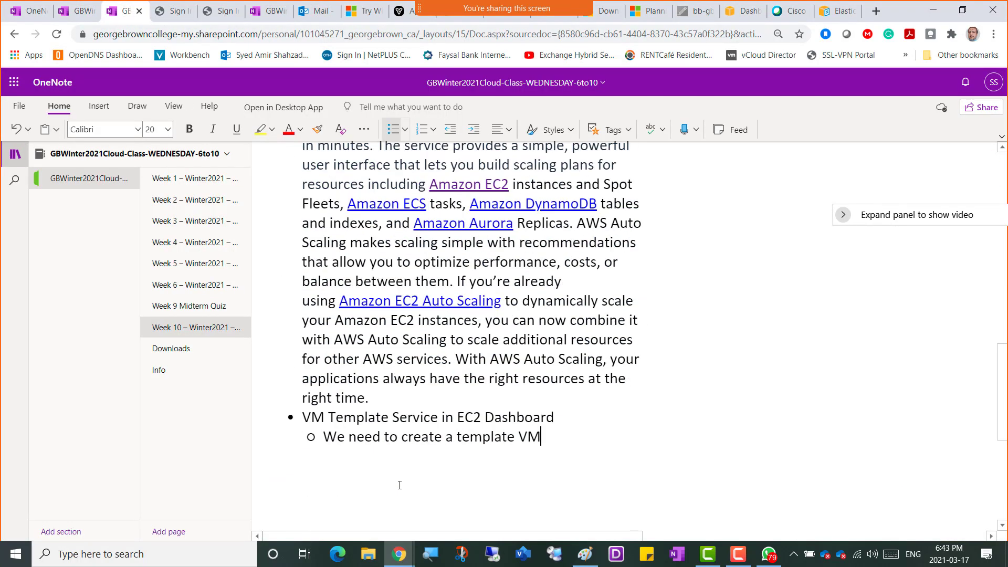
pyautogui.press('Return')
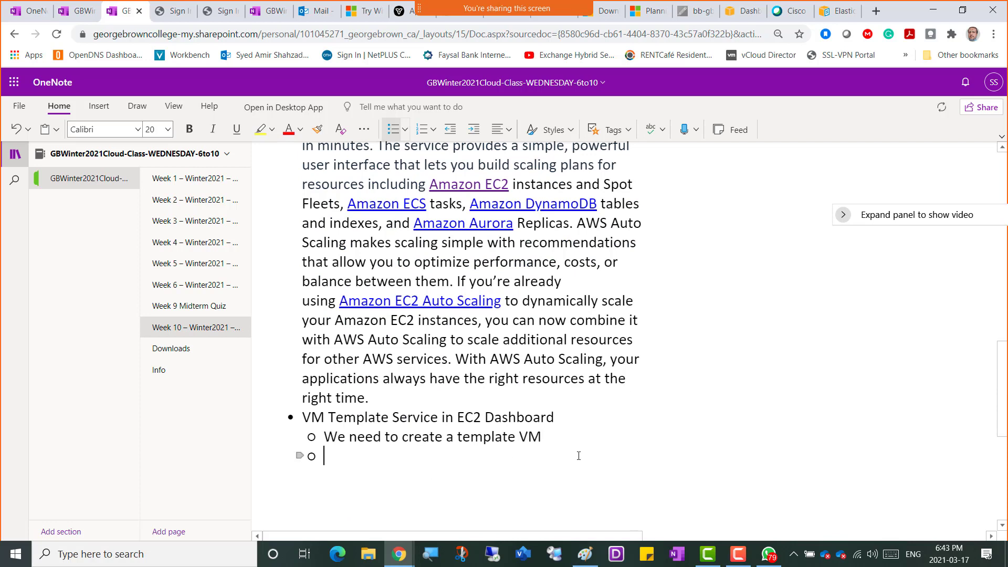
pyautogui.press('BackSpace')
pyautogui.hotkey('ctrl', '.')
pyautogui.write('Screenshot')
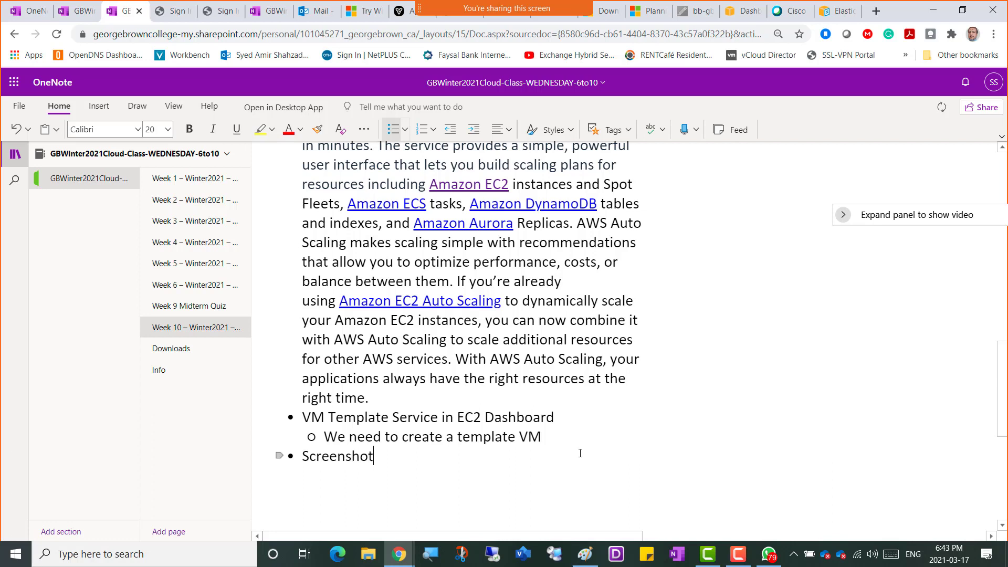
pyautogui.write(' 1 = Logged into EC2 ')
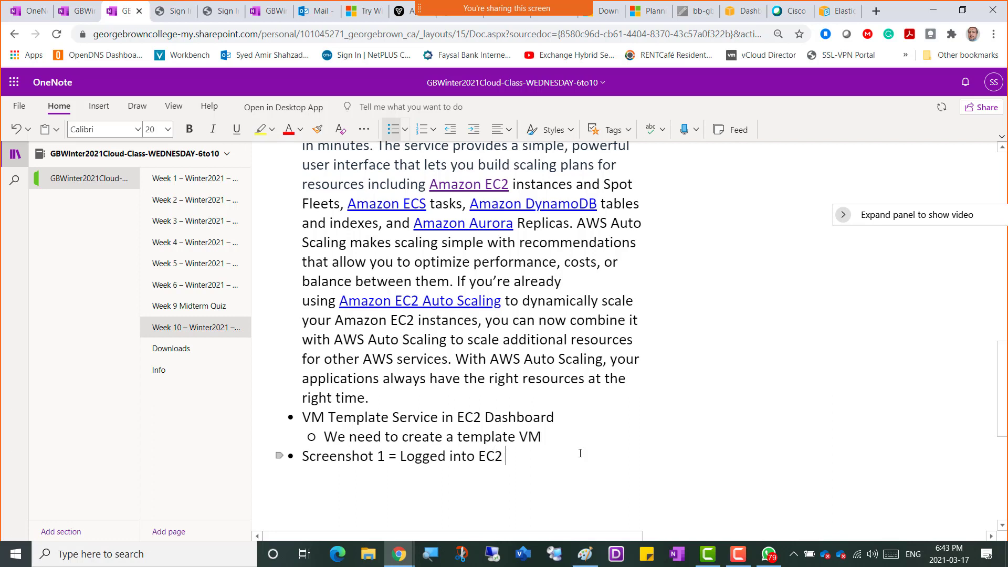
pyautogui.write('Dashboard')
pyautogui.press('Return')
pyautogui.hotkey('ctrl', 'v')
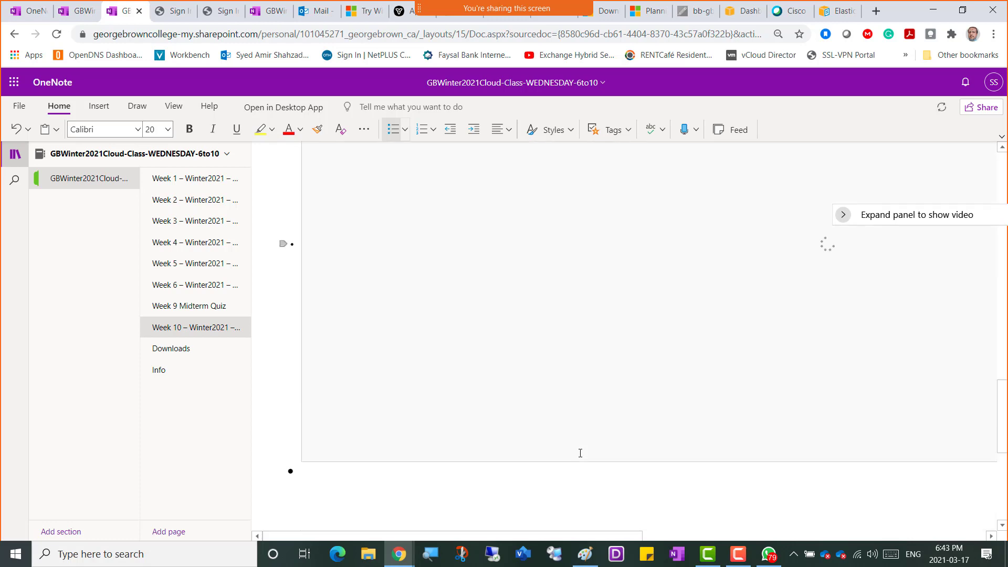
pyautogui.scroll(4, 663, 430)
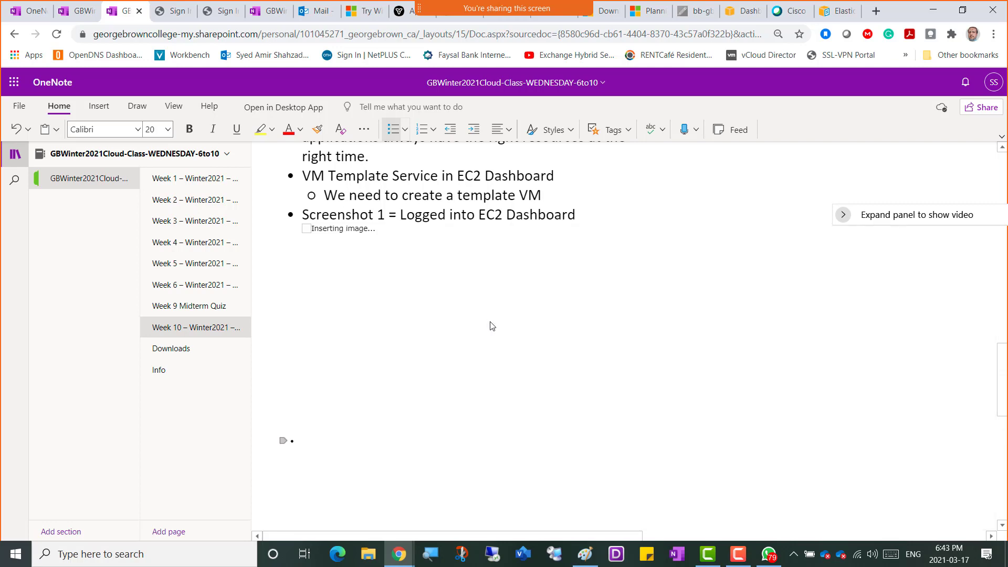
pyautogui.scroll(-5, 471, 329)
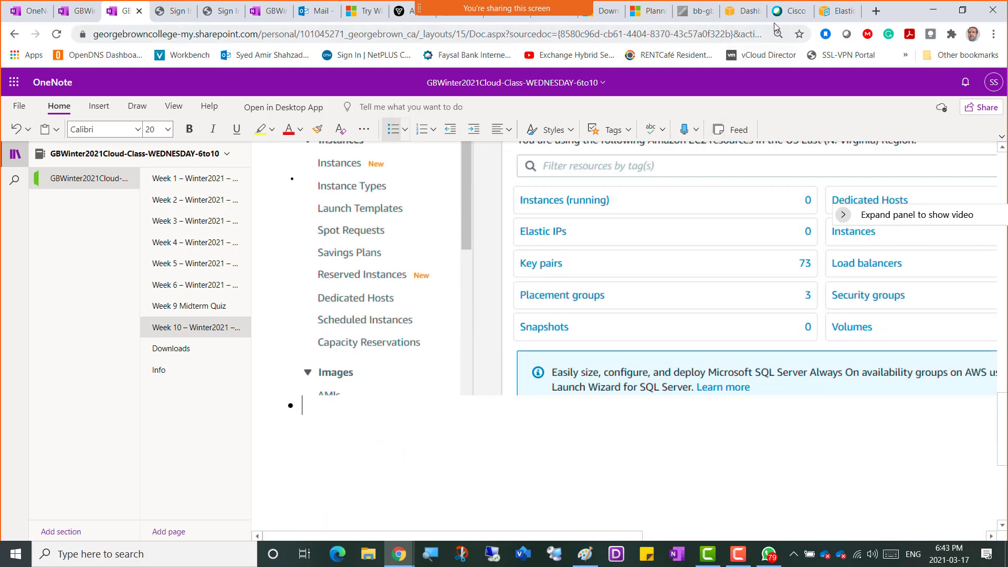
# - Close the Webex tab and open EC2 Launch Templates, which lists one version-1 template
pyautogui.click(790, 12)
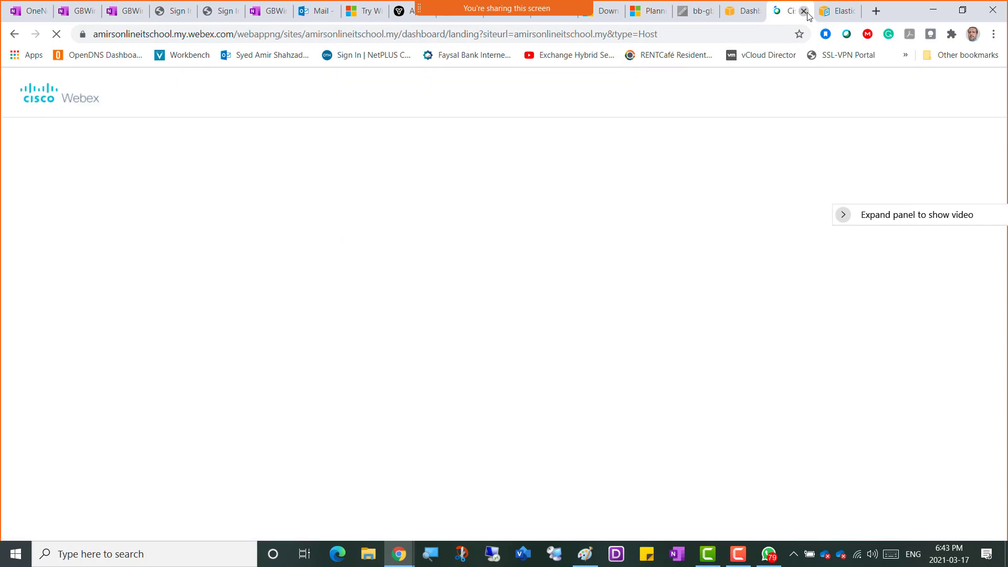
pyautogui.click(804, 11)
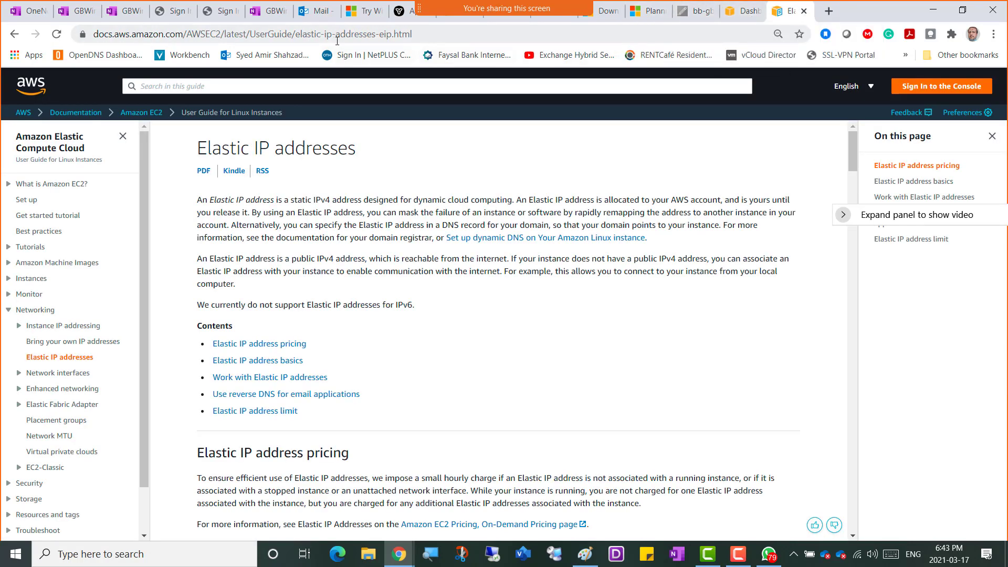
pyautogui.click(739, 17)
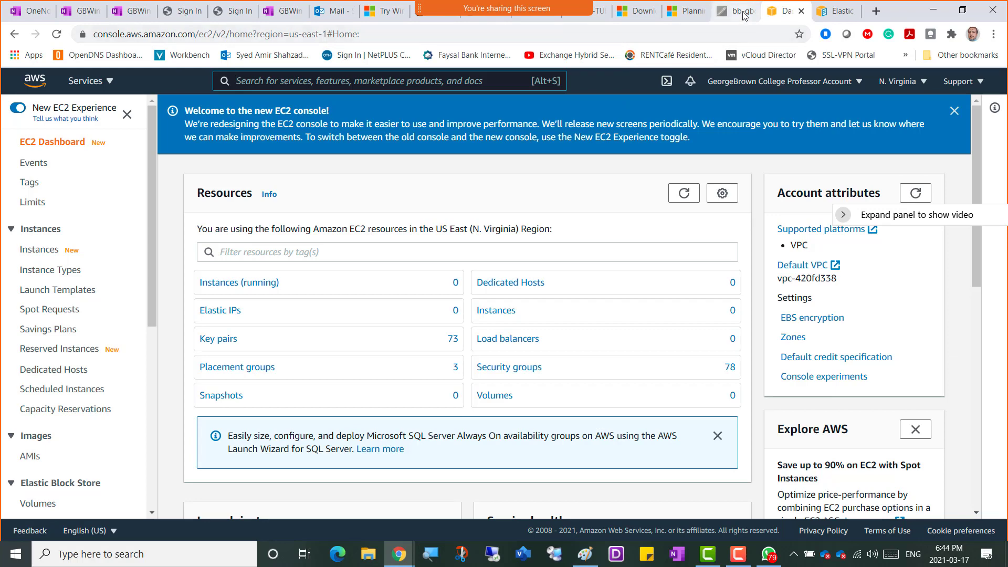
pyautogui.click(61, 292)
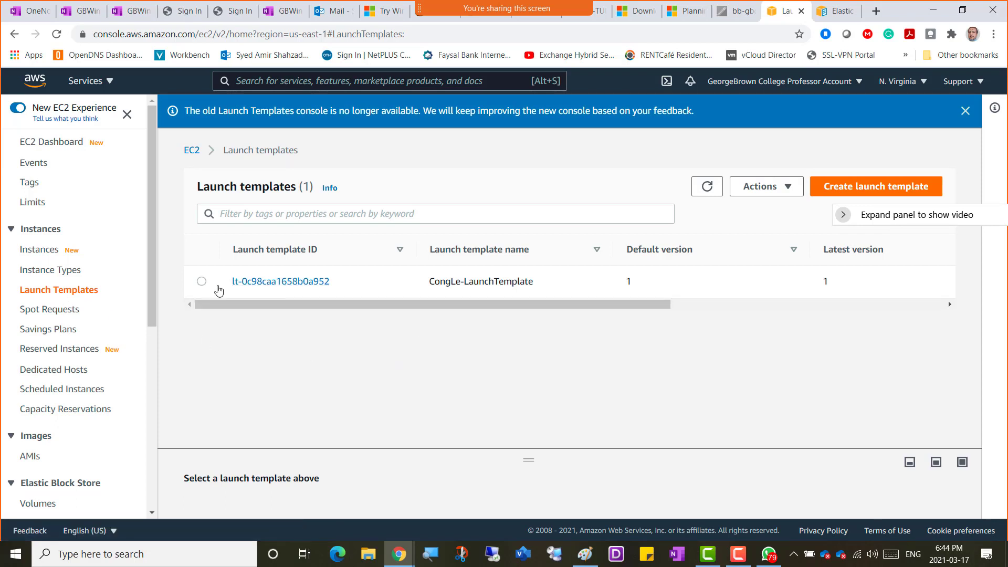
# - Delete the existing EC2 launch template, confirming with 'delete'
pyautogui.click(201, 282)
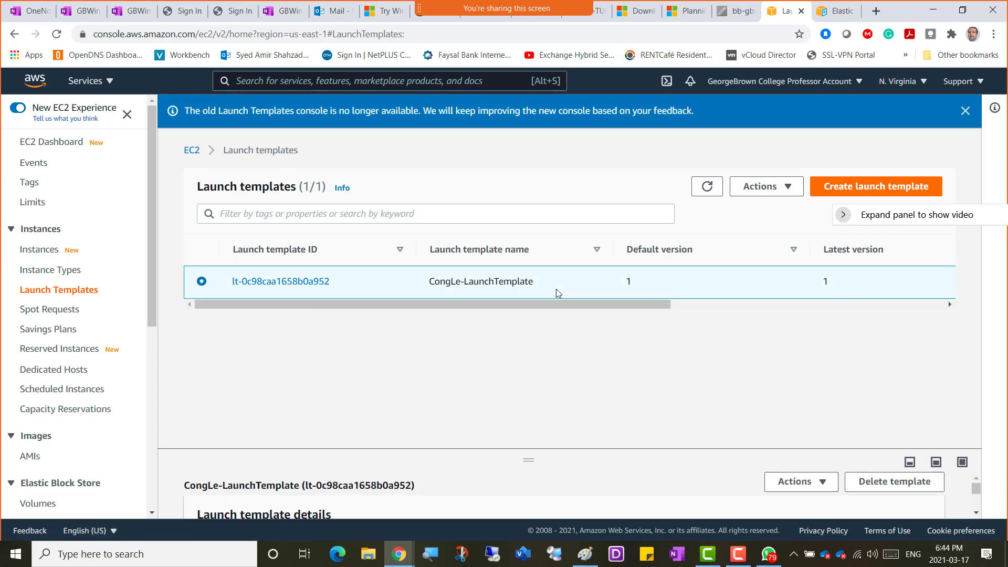
pyautogui.click(787, 190)
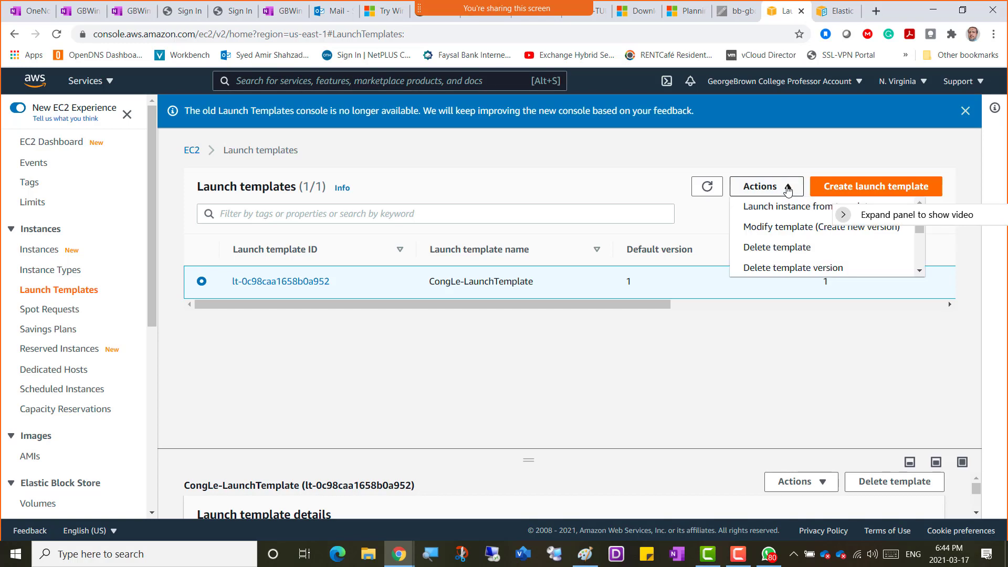
pyautogui.click(785, 248)
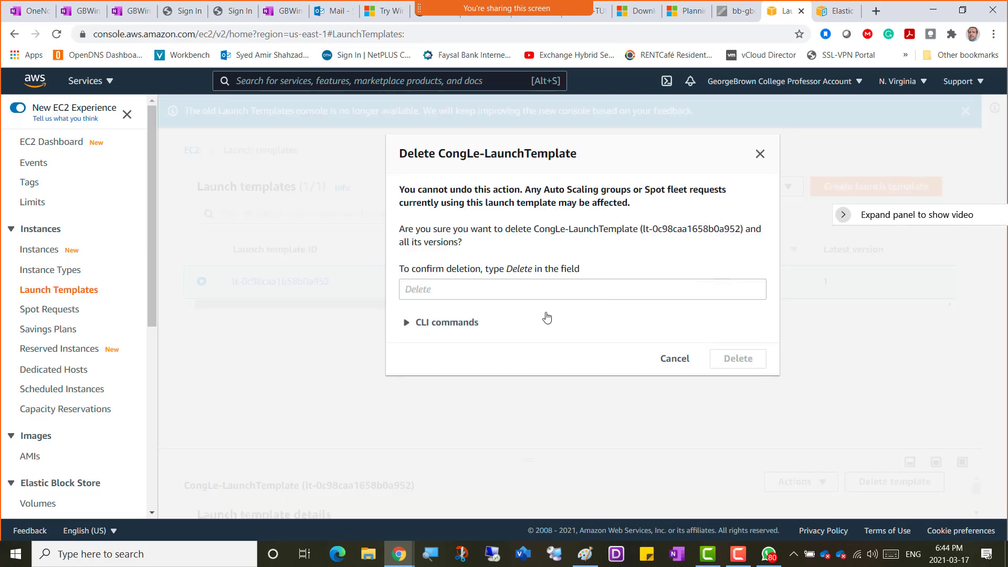
pyautogui.click(464, 292)
pyautogui.write('delete')
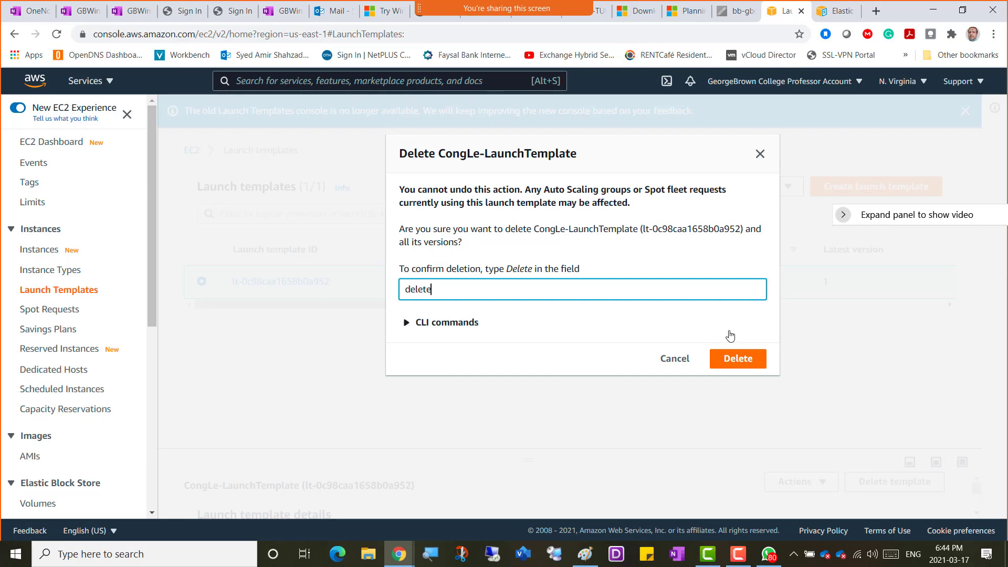
pyautogui.click(735, 360)
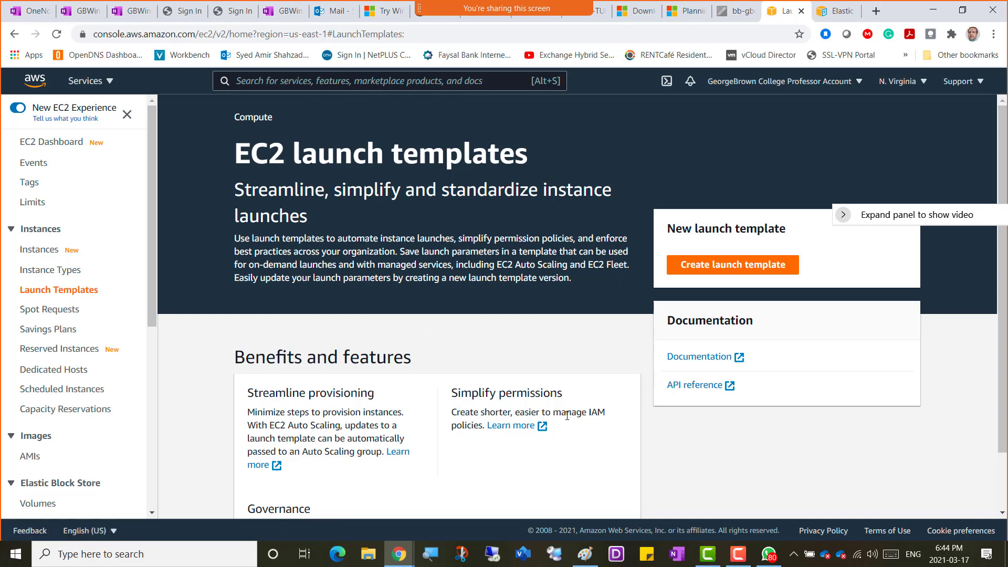
# - In Paint, add the text '- We need to create a template VM' below the AutoScaling title
pyautogui.click(585, 554)
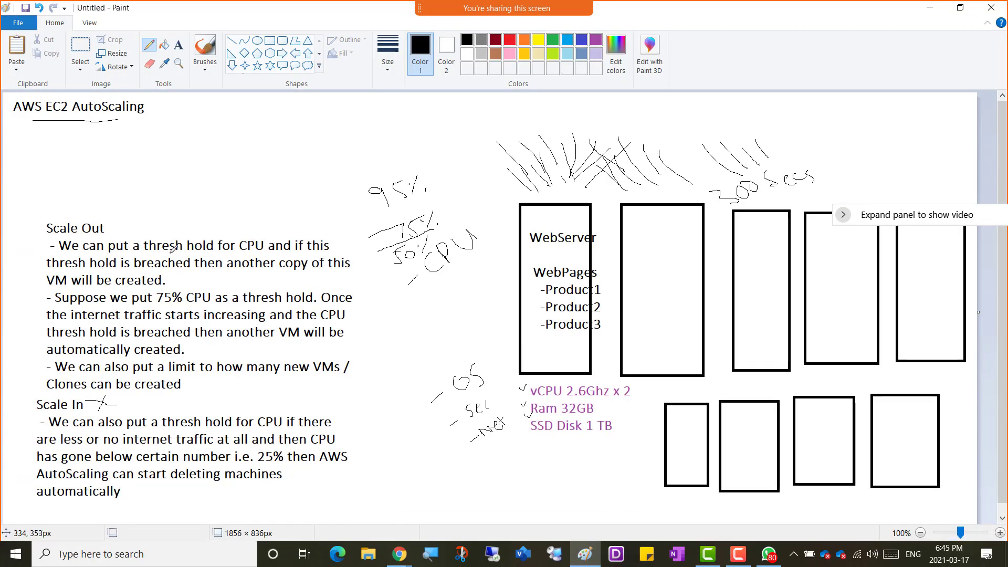
pyautogui.click(179, 45)
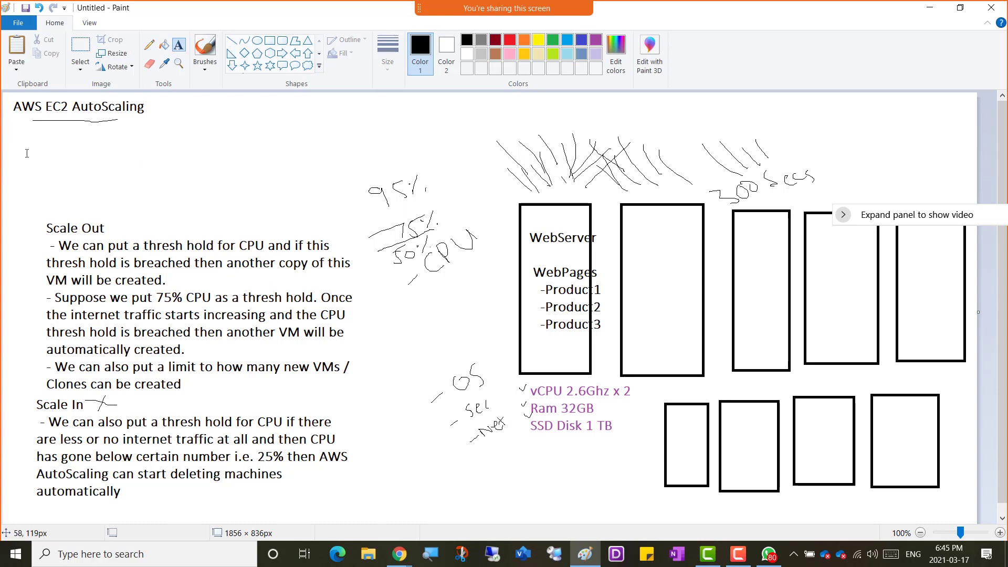
pyautogui.click(9, 140)
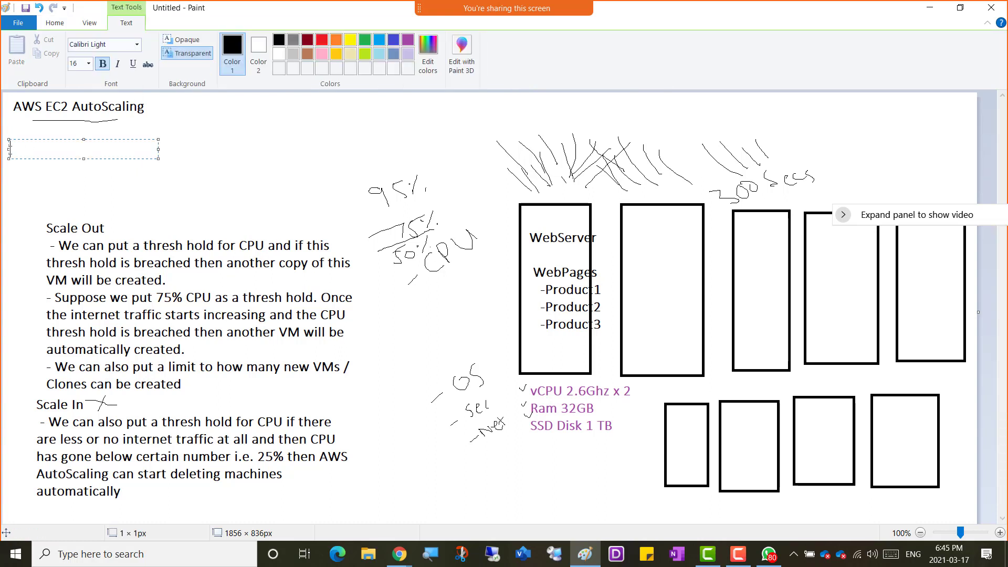
pyautogui.write('- We need to create a templa')
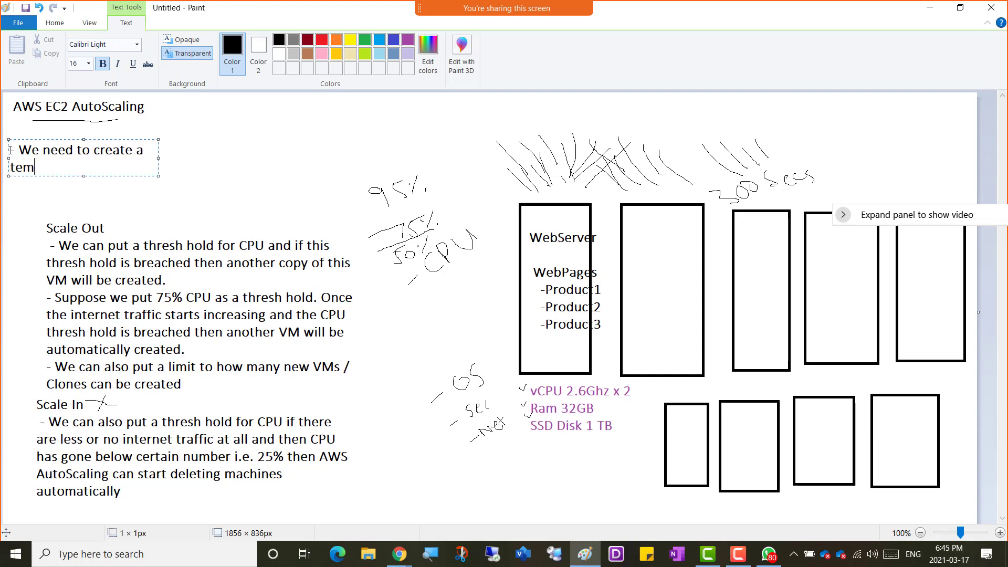
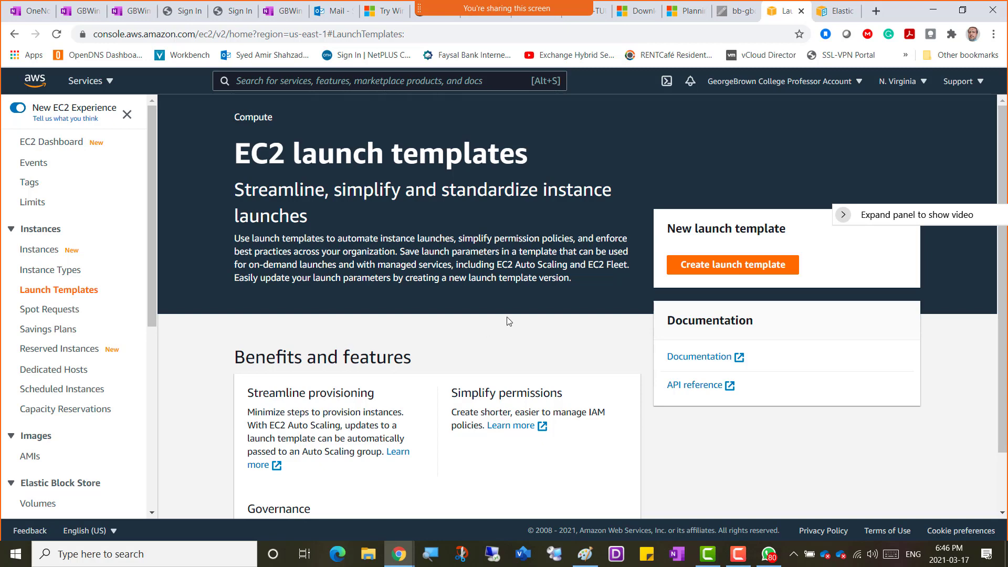
pyautogui.moveTo(498, 265); pyautogui.dragTo(628, 270)
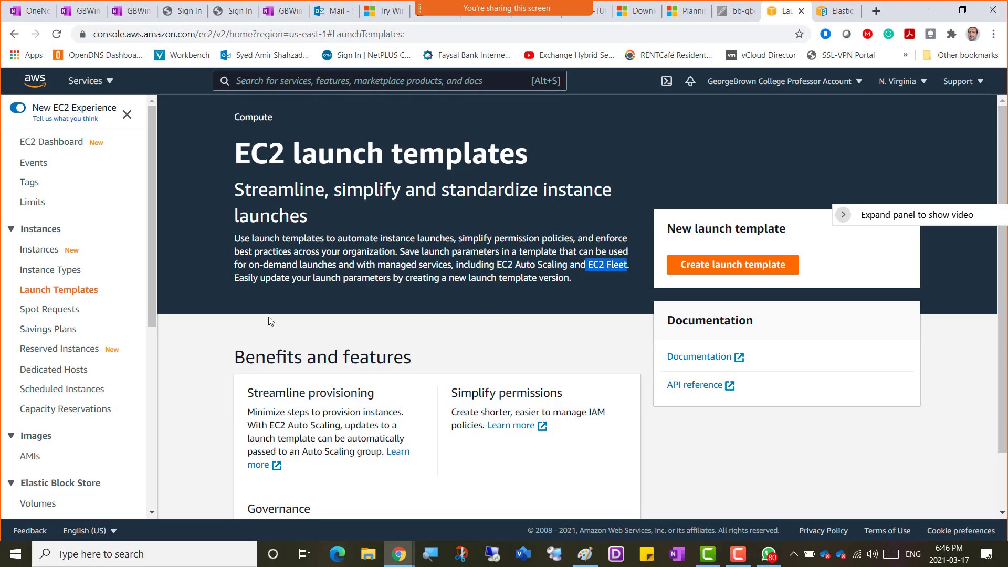
pyautogui.scroll(-1, 269, 320)
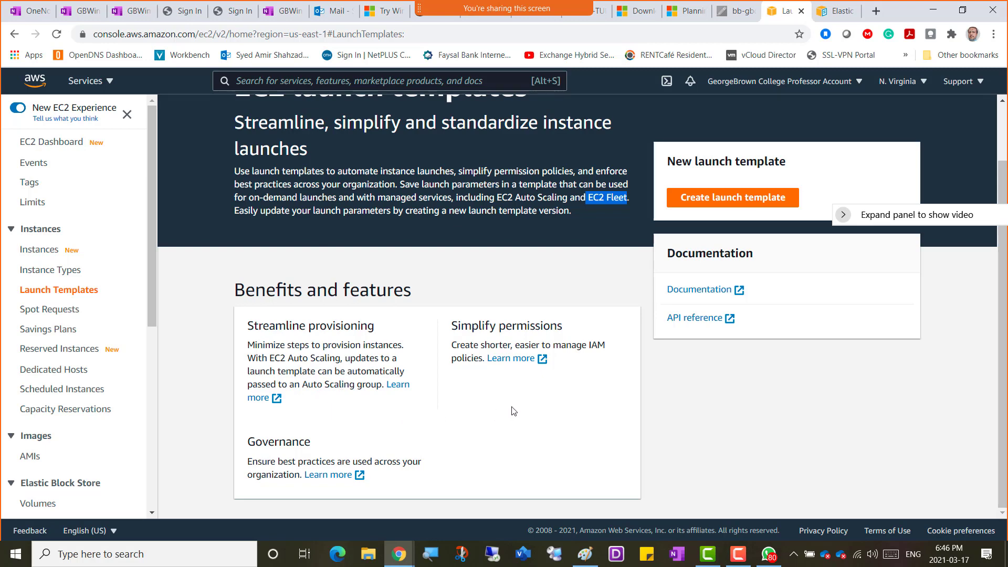
pyautogui.moveTo(249, 327); pyautogui.dragTo(380, 337)
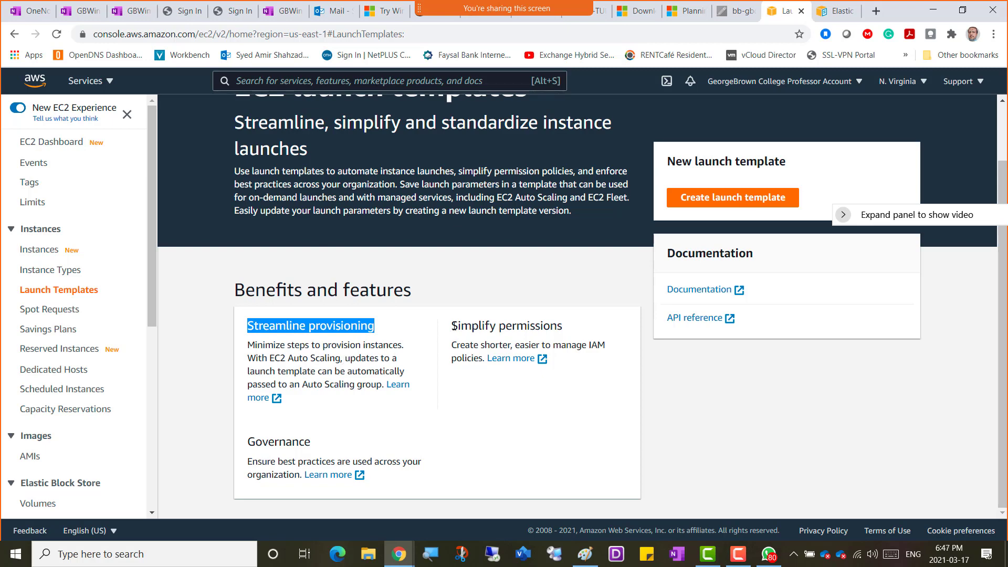
pyautogui.moveTo(453, 326); pyautogui.dragTo(609, 345)
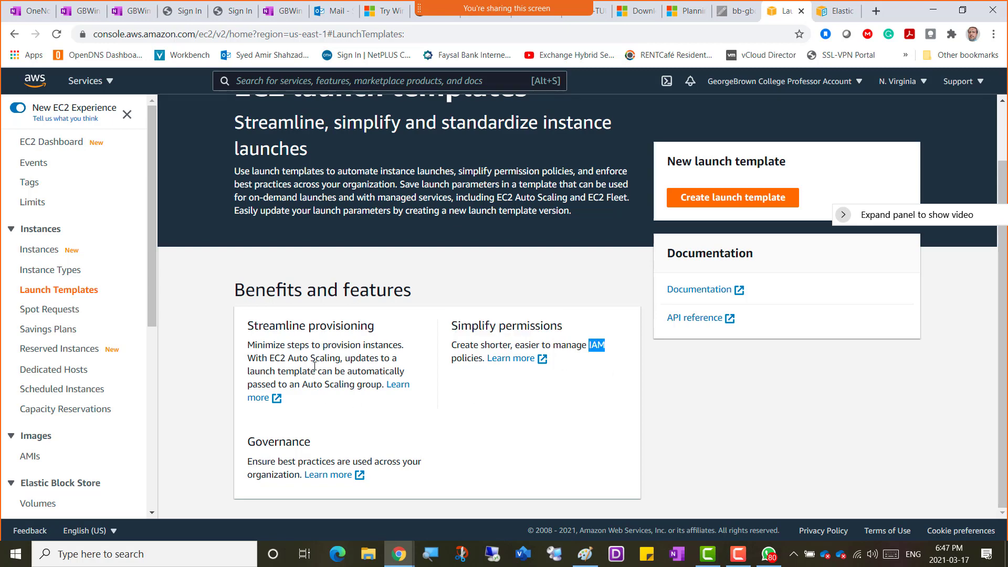
pyautogui.moveTo(251, 463); pyautogui.dragTo(407, 462)
pyautogui.click(492, 445)
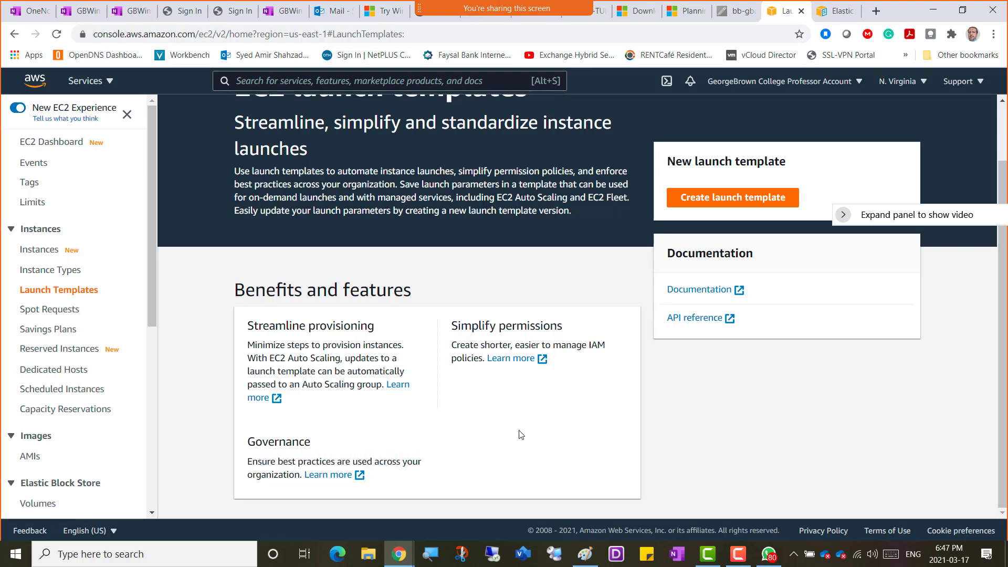
# - Start a new launch template named 'Amir-LaunchTemplate' and paste the same name as its version description
pyautogui.click(725, 203)
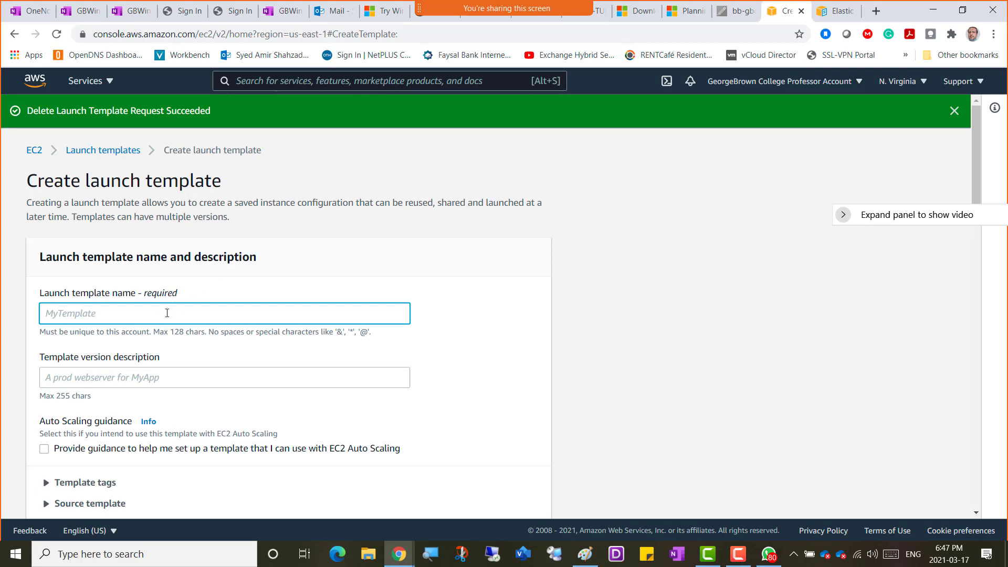
pyautogui.write('Amir-LaunchTemplate')
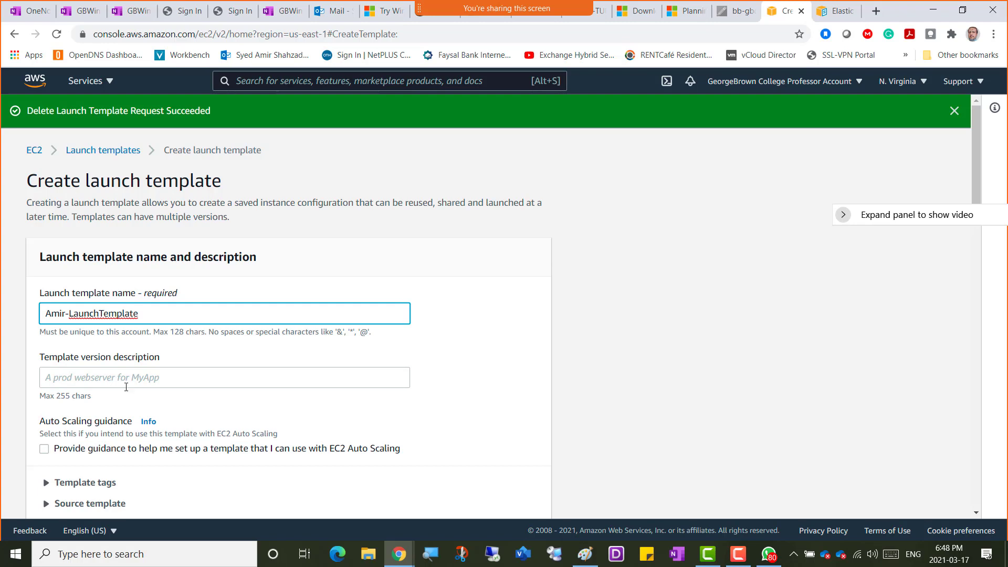
pyautogui.moveTo(137, 313); pyautogui.dragTo(59, 308)
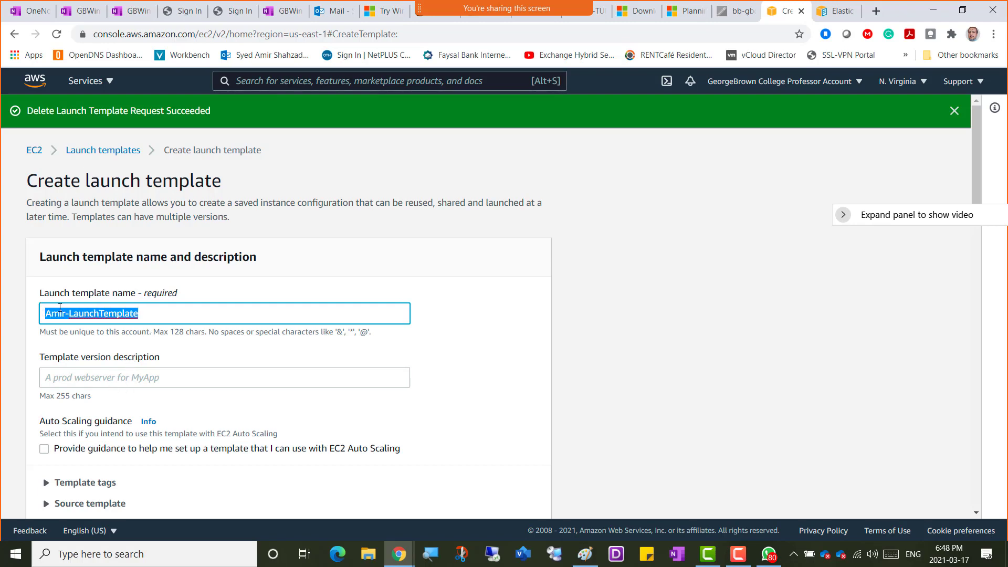
pyautogui.rightClick(64, 313)
pyautogui.click(127, 125)
pyautogui.rightClick(71, 378)
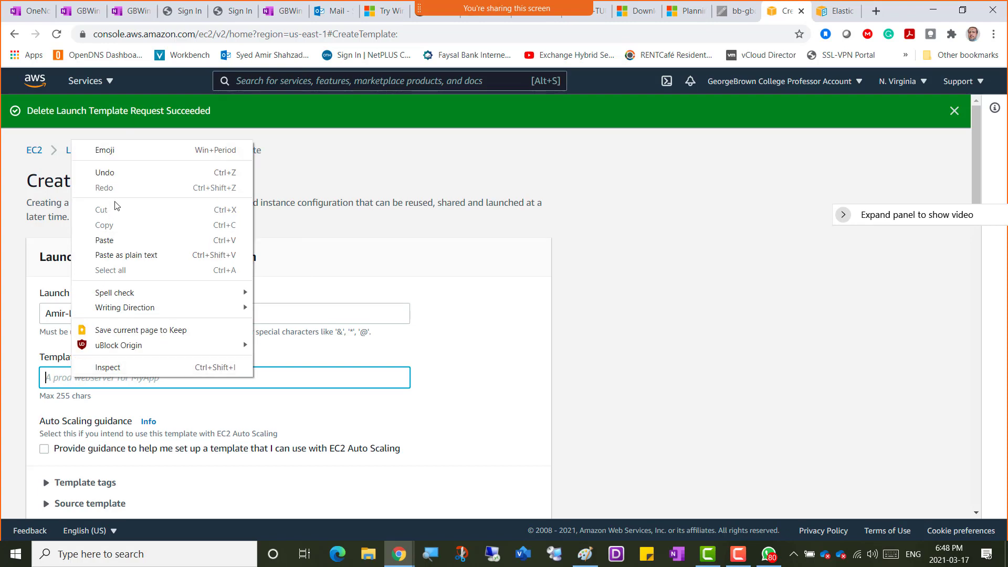
pyautogui.click(122, 240)
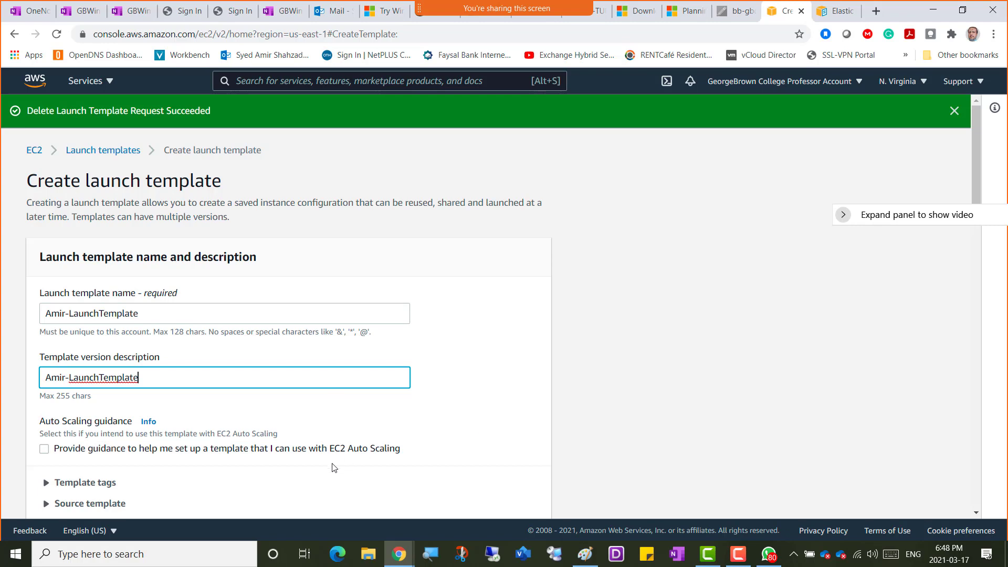
pyautogui.scroll(-2, 407, 405)
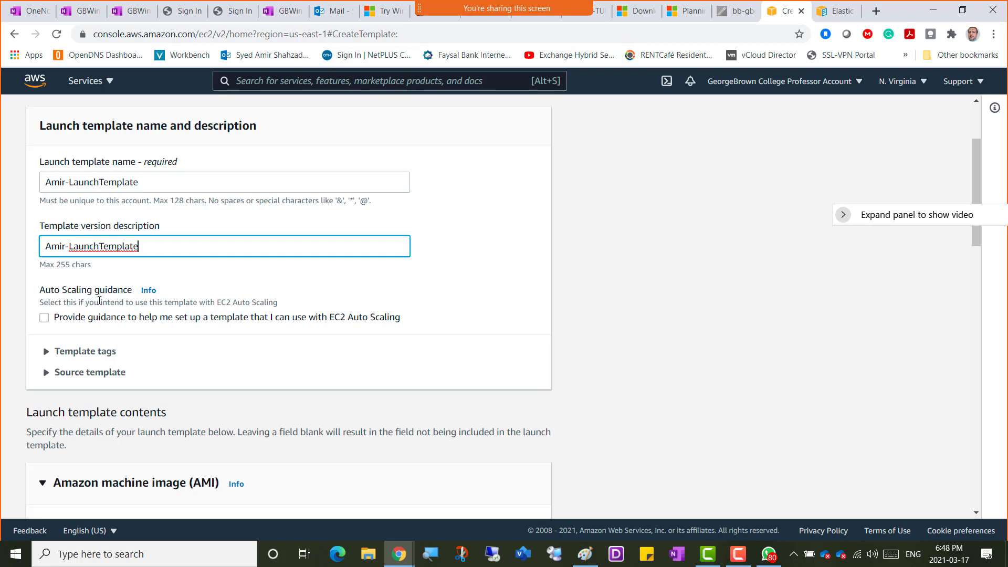
# - Enable the EC2 Auto Scaling guidance option and briefly inspect the Template tags and Source template sections
pyautogui.click(45, 320)
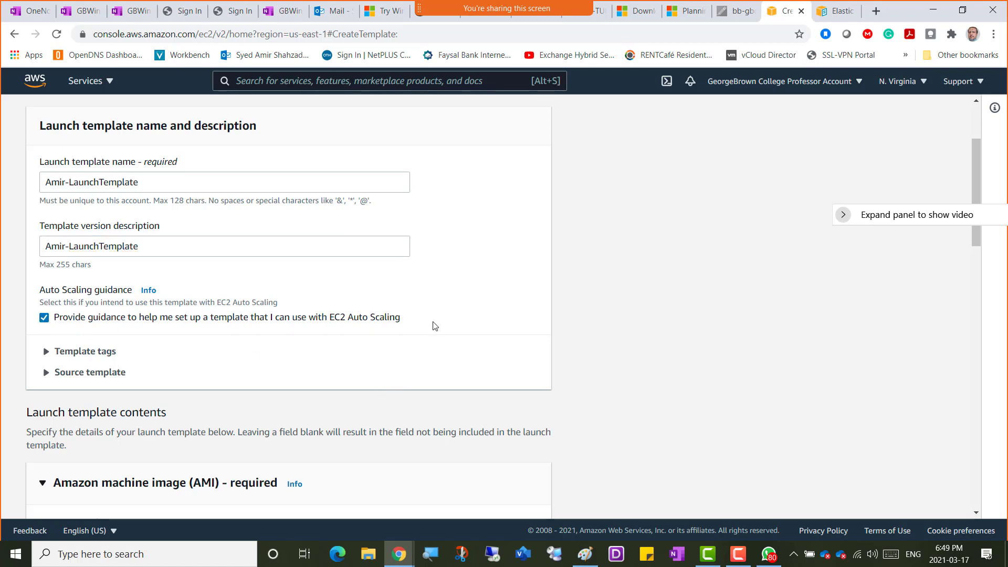
pyautogui.scroll(-1, 434, 326)
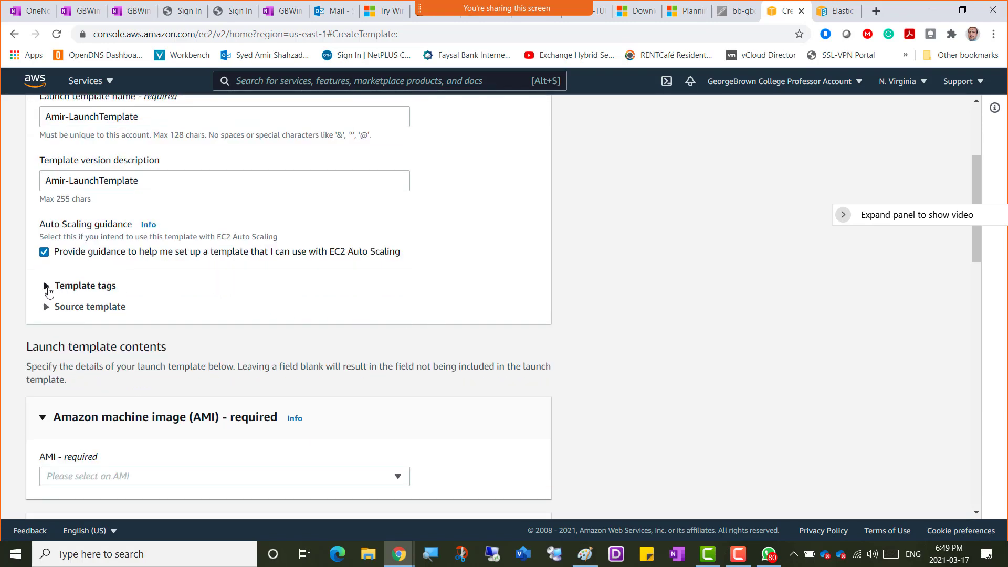
pyautogui.click(46, 287)
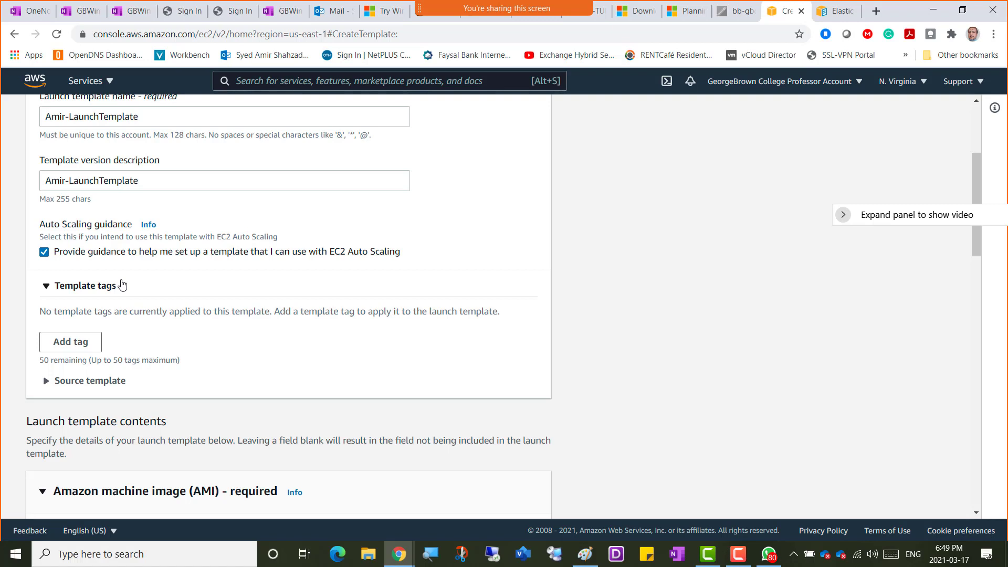
pyautogui.click(46, 286)
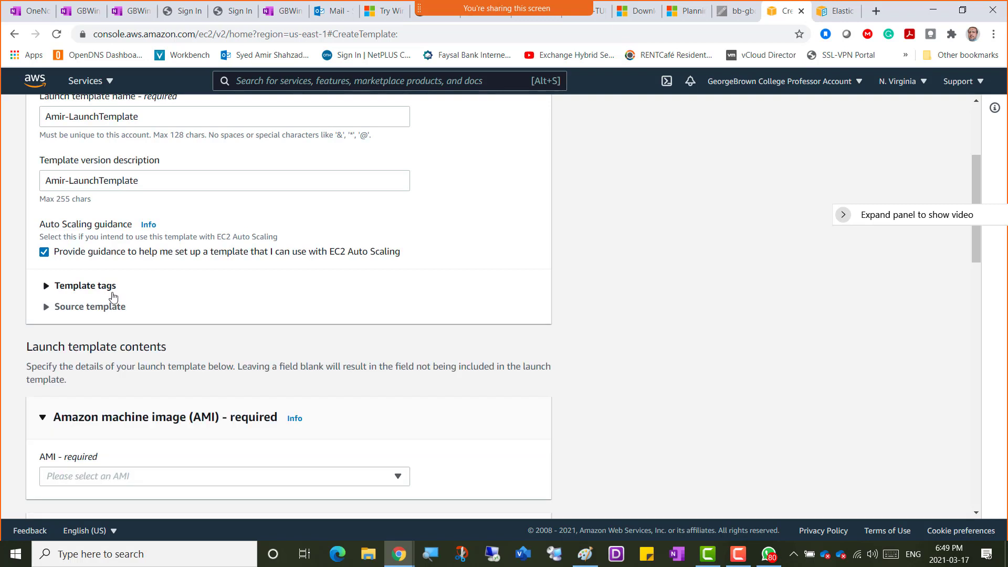
pyautogui.click(48, 311)
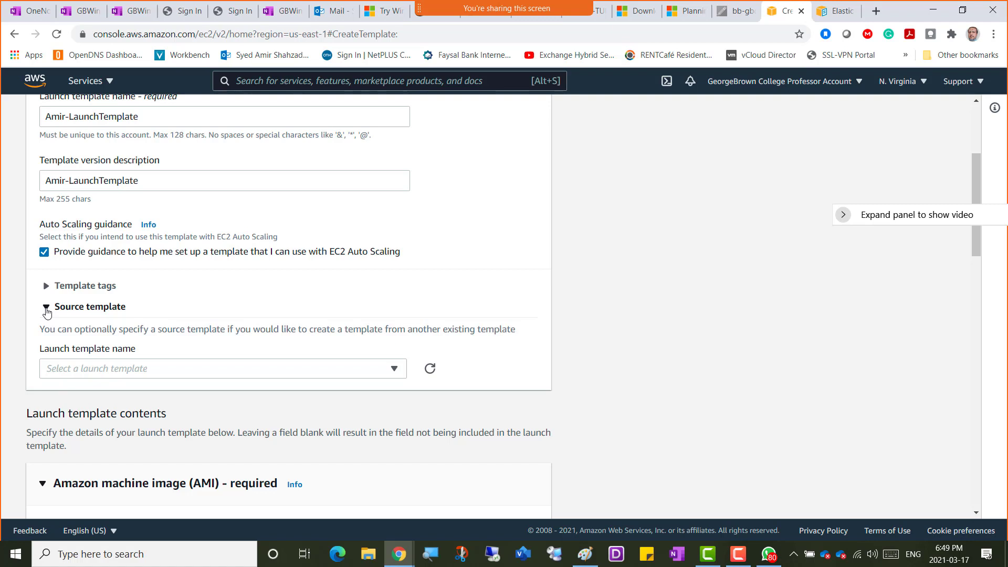
pyautogui.click(47, 309)
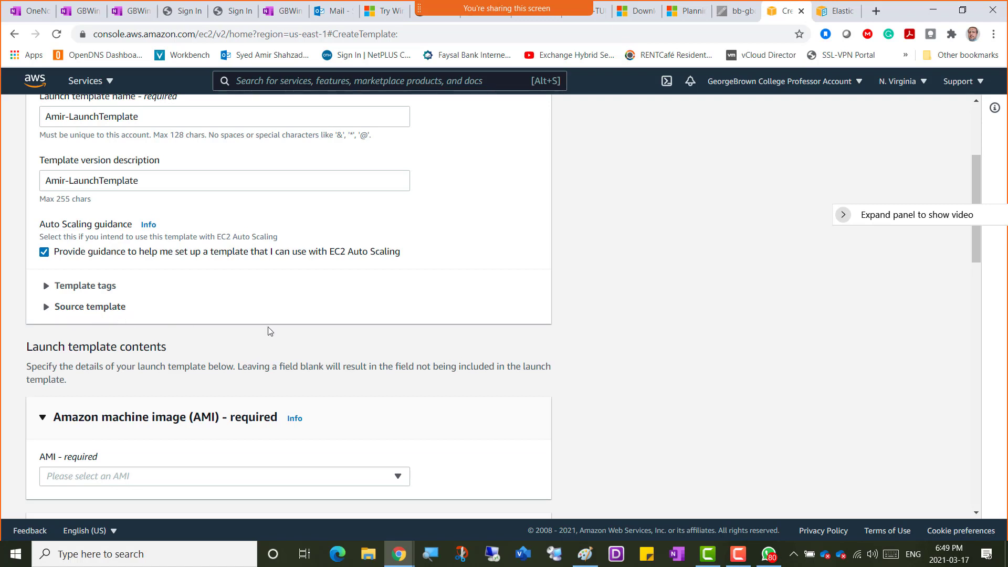
pyautogui.scroll(-1, 605, 321)
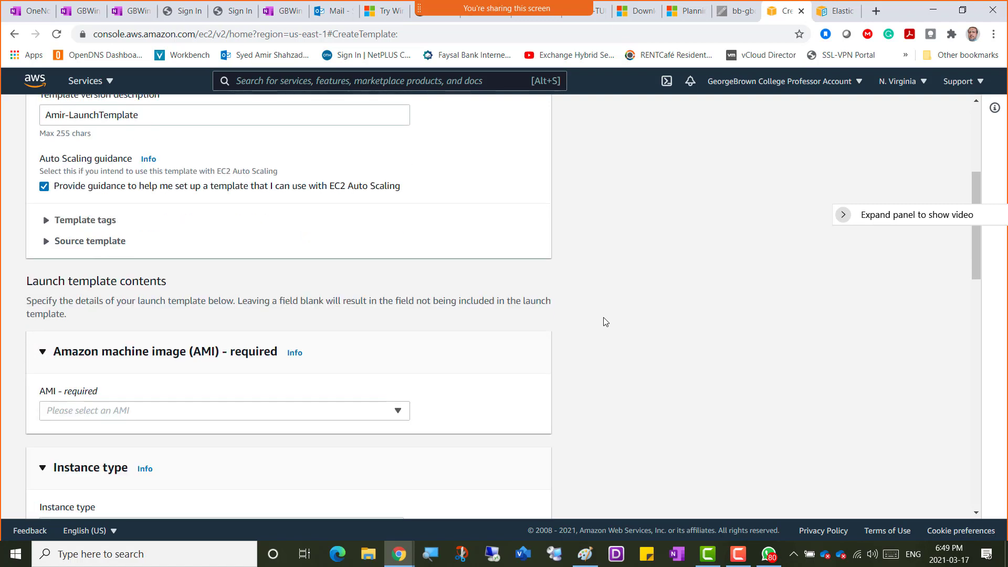
pyautogui.scroll(-1, 606, 322)
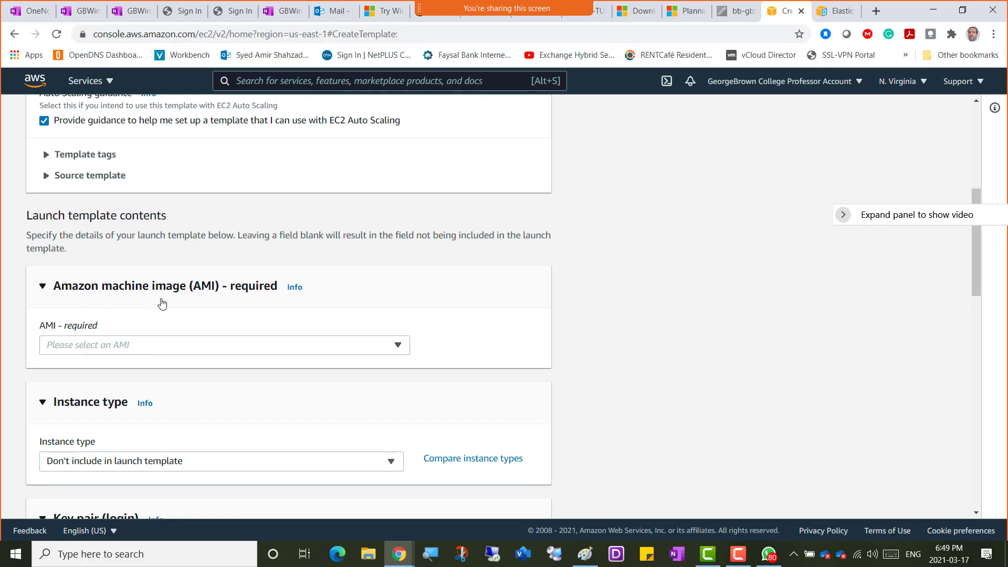
# - Search the AMI list for 'windows' and pick Microsoft Windows Server 2019 Base
pyautogui.click(398, 347)
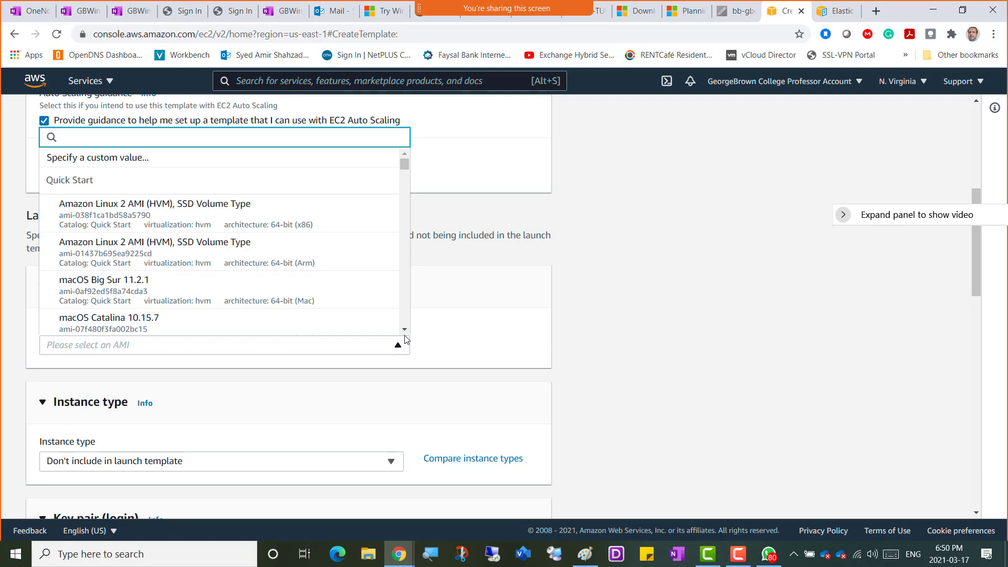
pyautogui.click(405, 330)
pyautogui.scroll(-12, 405, 328)
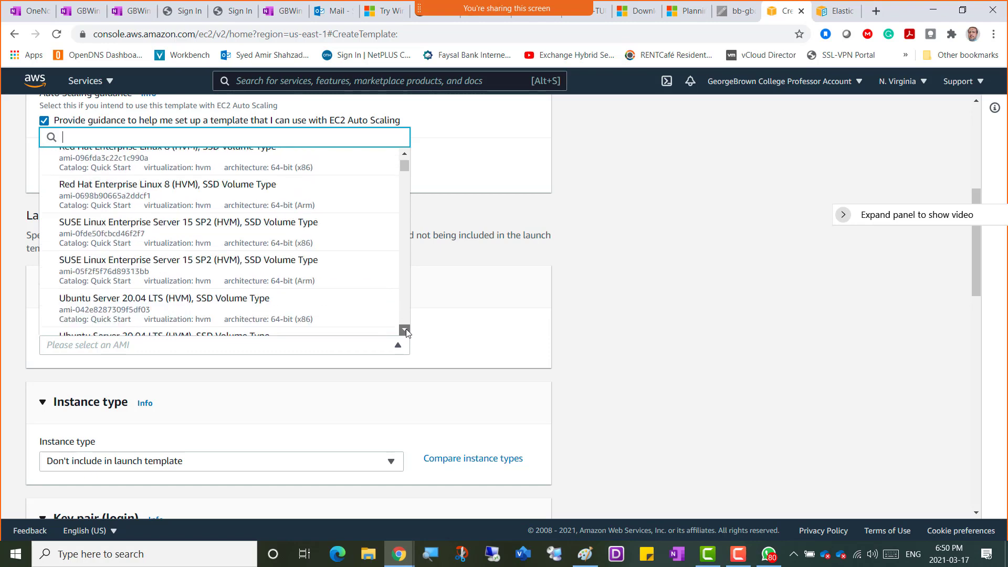
pyautogui.scroll(-6, 406, 329)
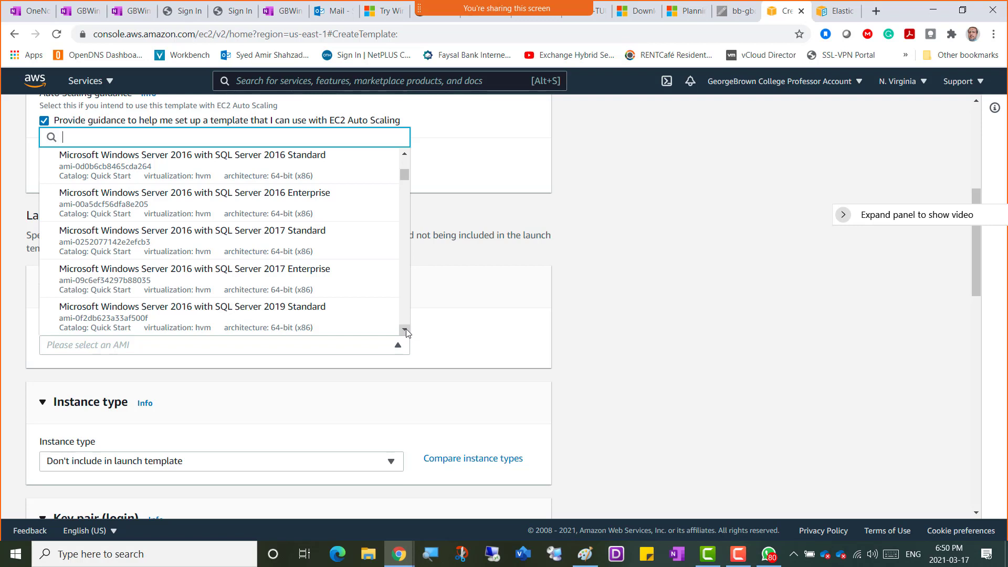
pyautogui.scroll(-10, 404, 334)
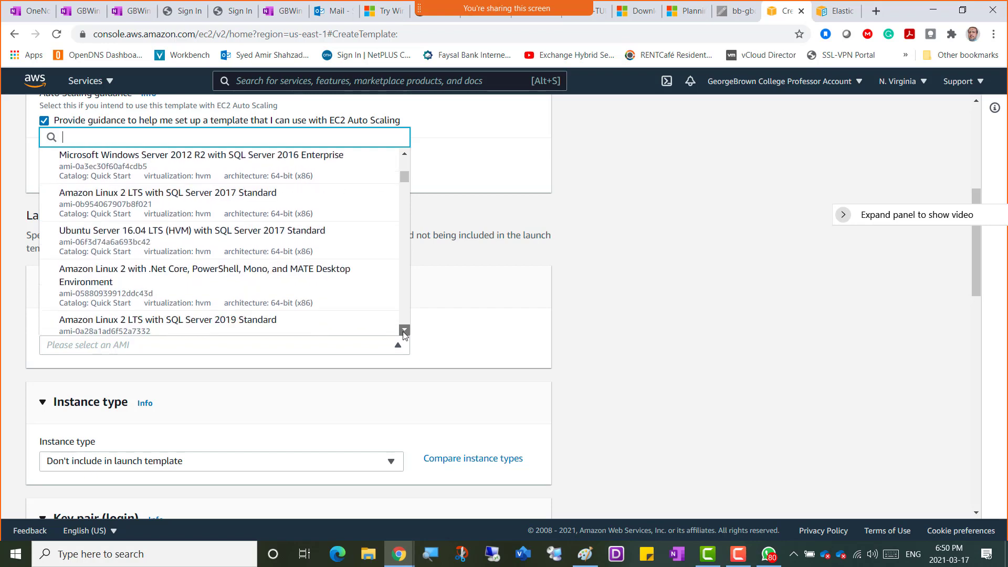
pyautogui.scroll(-5, 405, 334)
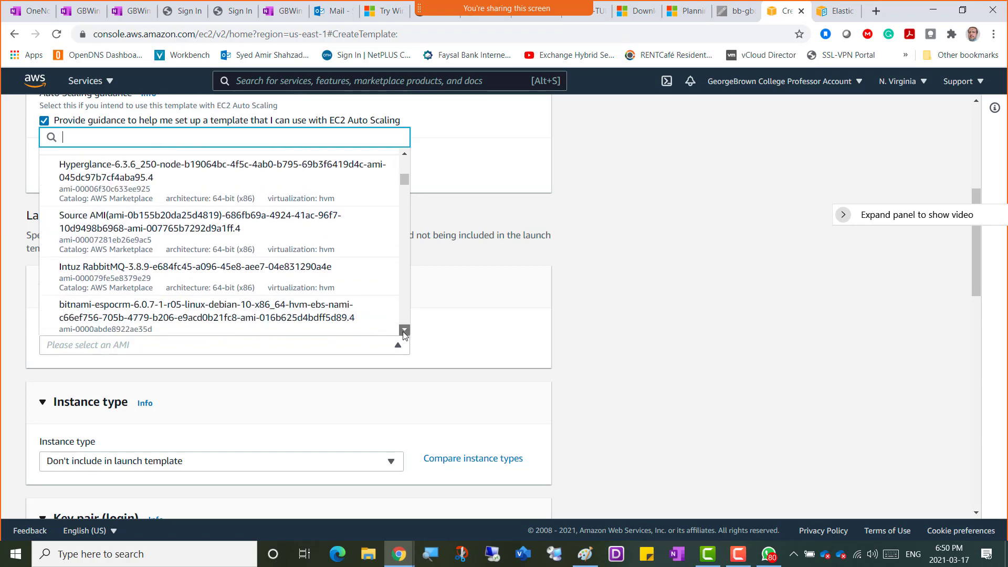
pyautogui.scroll(-1, 404, 335)
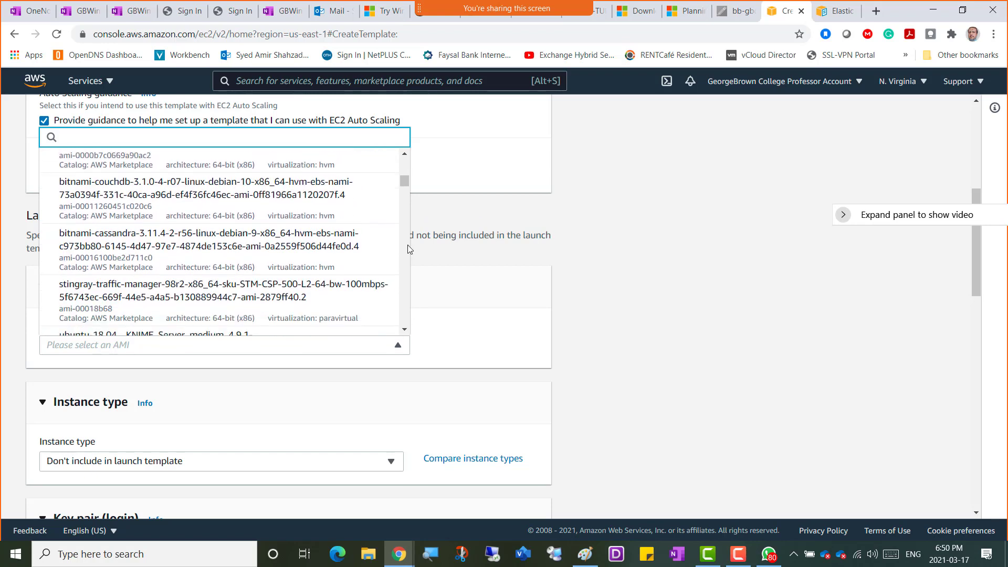
pyautogui.moveTo(408, 180); pyautogui.dragTo(408, 156)
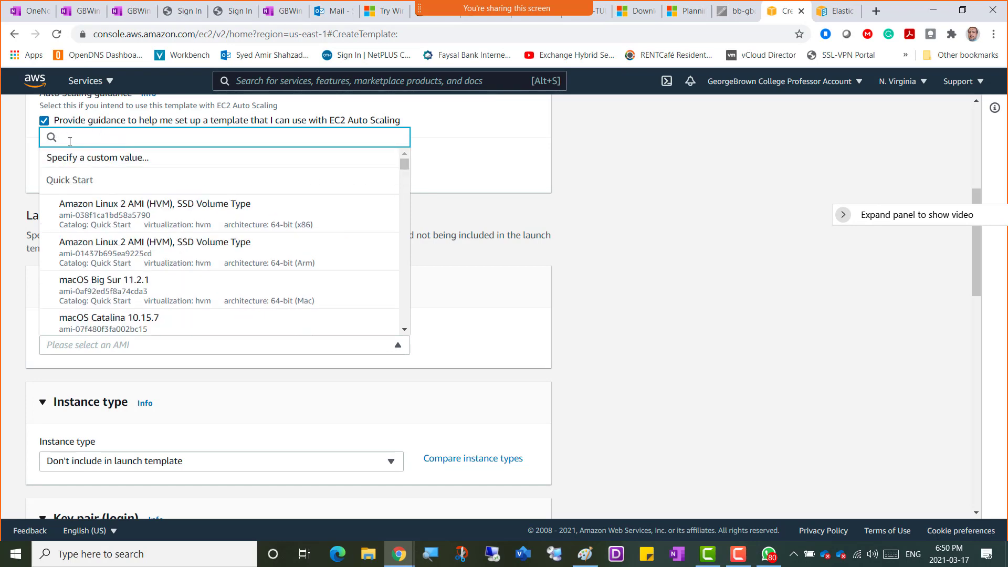
pyautogui.write('windows')
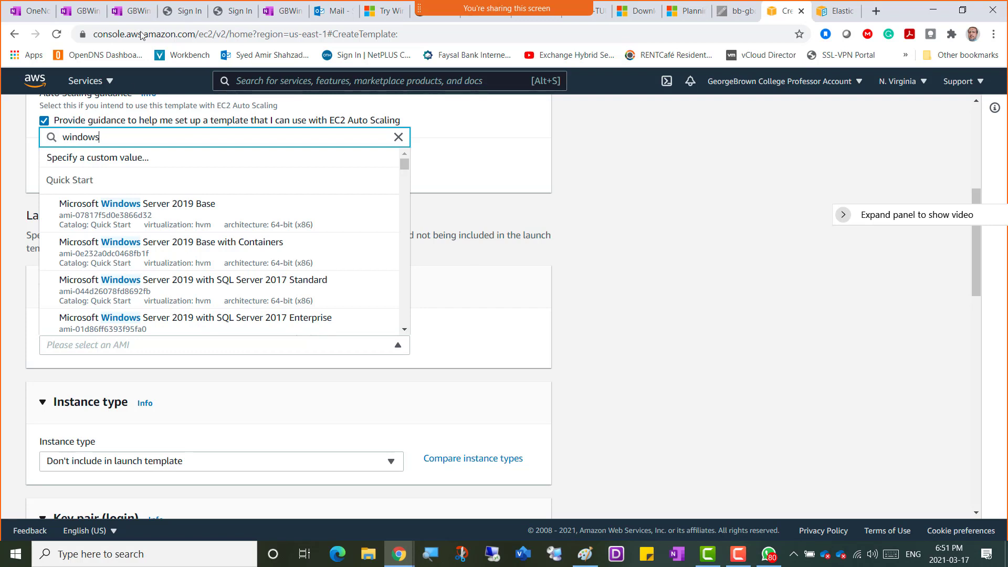
pyautogui.click(210, 212)
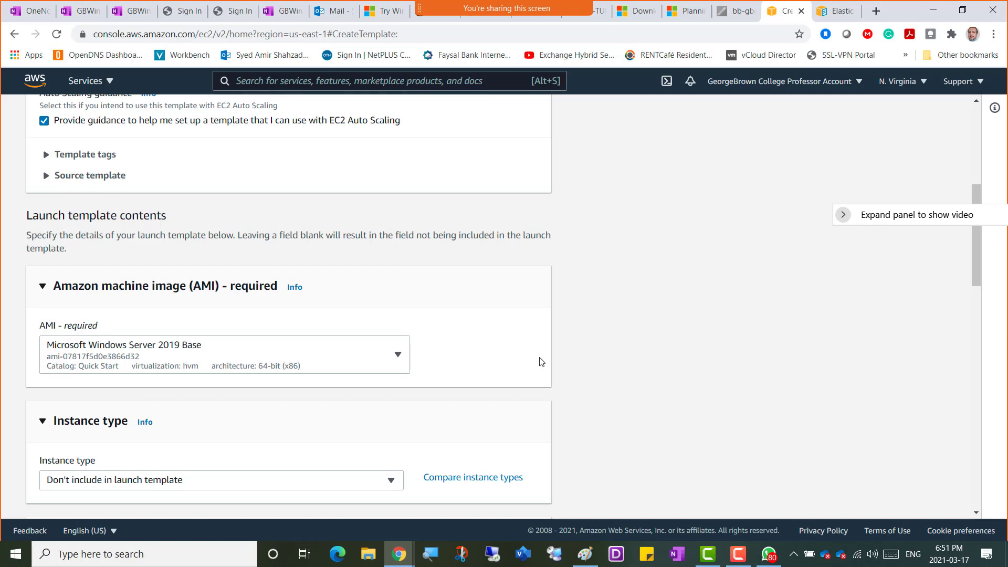
pyautogui.scroll(-1, 541, 361)
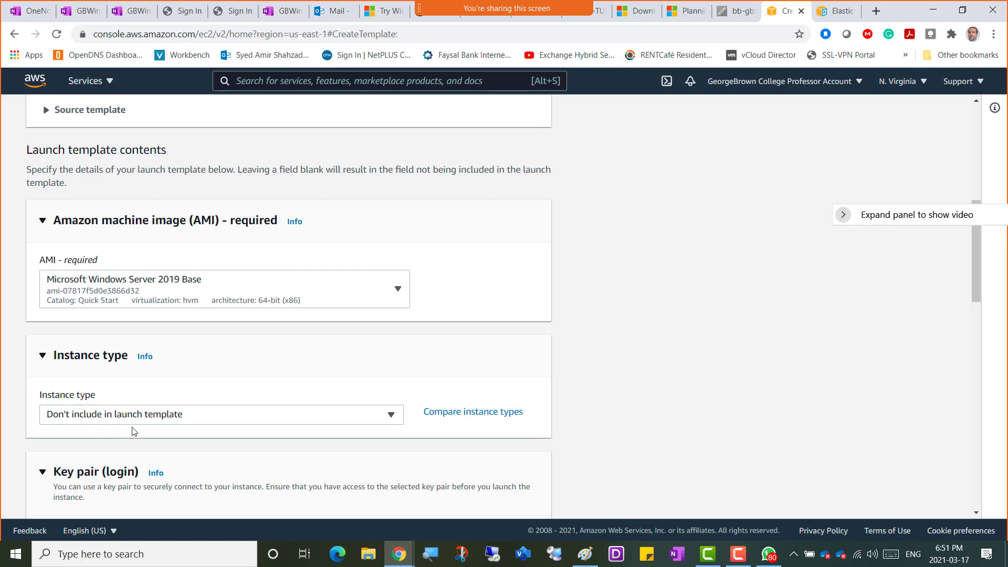
# - Choose t2.micro (Free tier eligible, 1 vCPU, 1 GiB memory) as the instance type
pyautogui.click(392, 416)
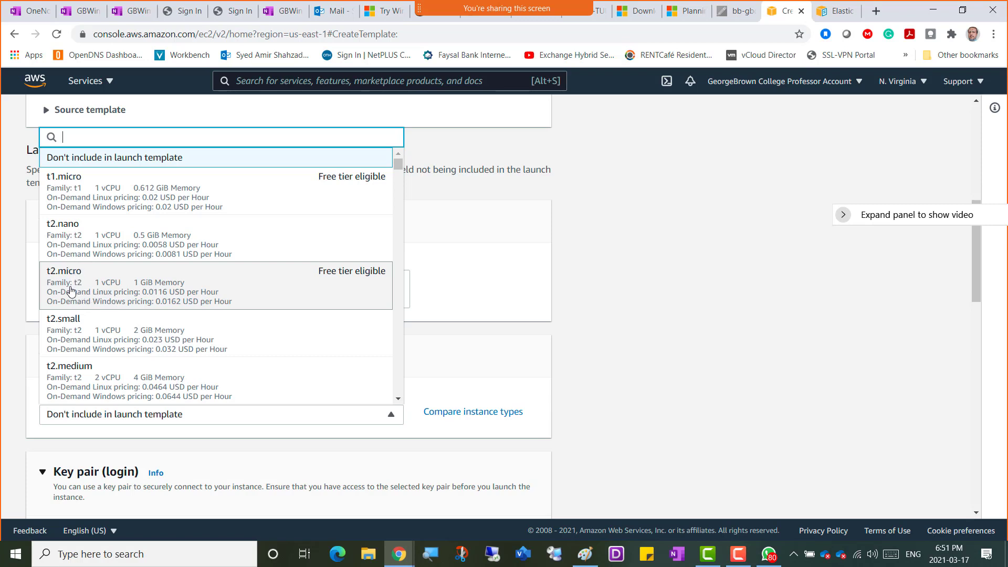
pyautogui.click(77, 287)
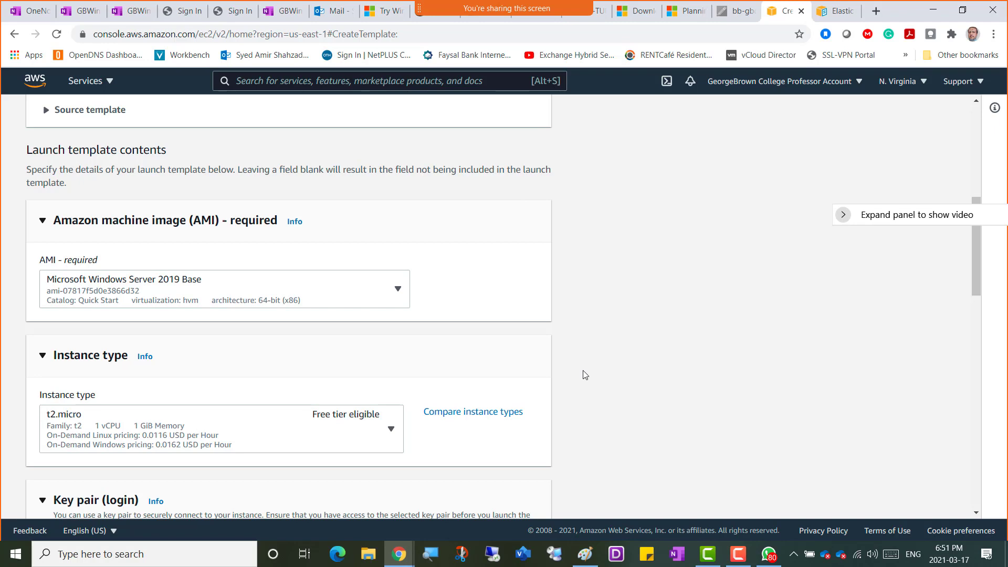
pyautogui.scroll(-1, 585, 375)
pyautogui.scroll(-2, 585, 375)
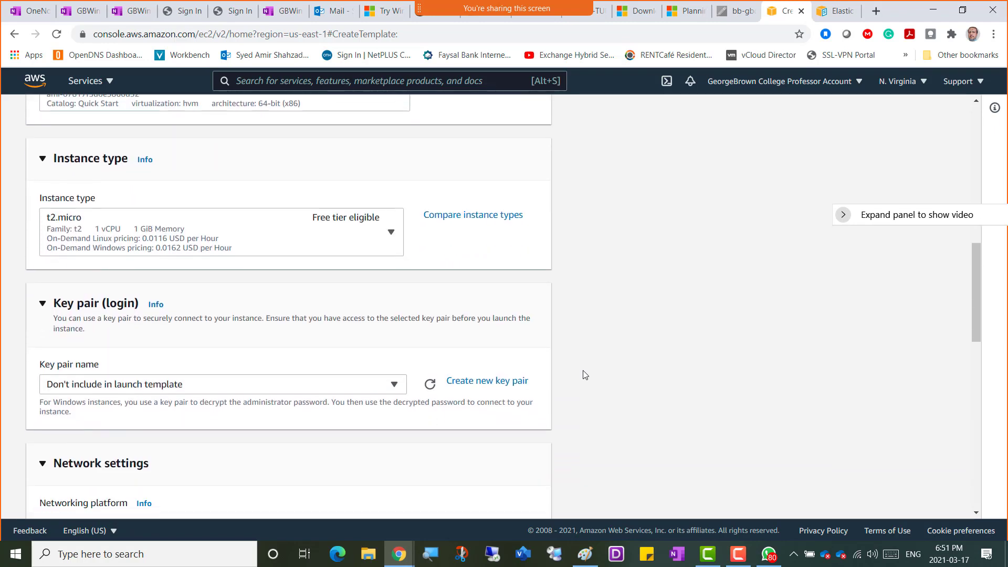
pyautogui.scroll(-1, 585, 375)
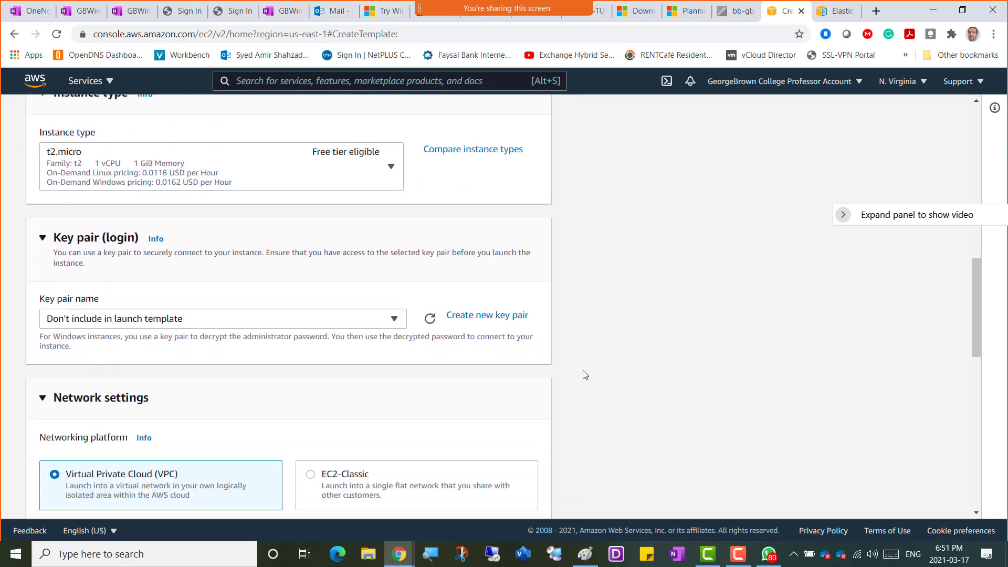
pyautogui.scroll(-1, 585, 375)
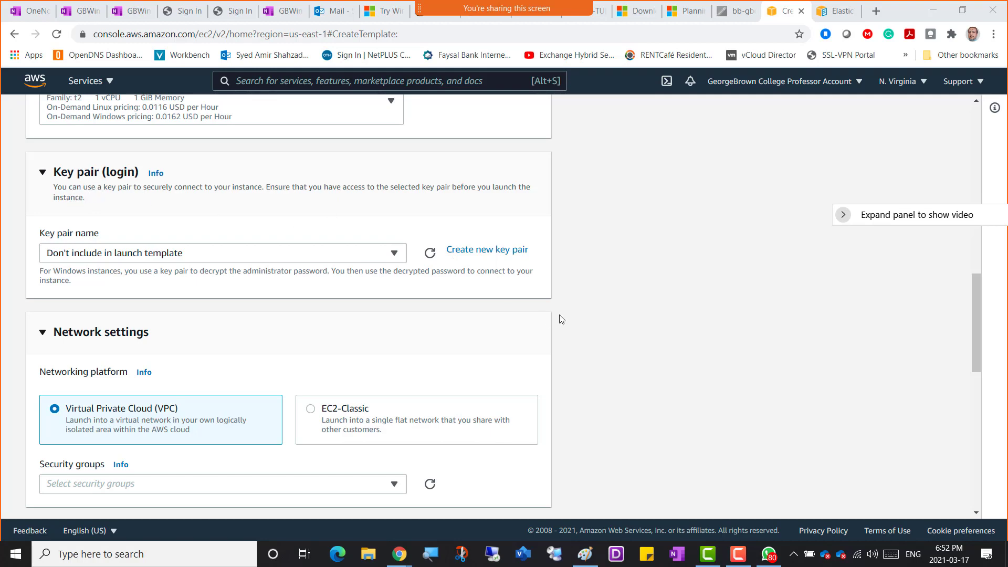
pyautogui.scroll(-3, 557, 318)
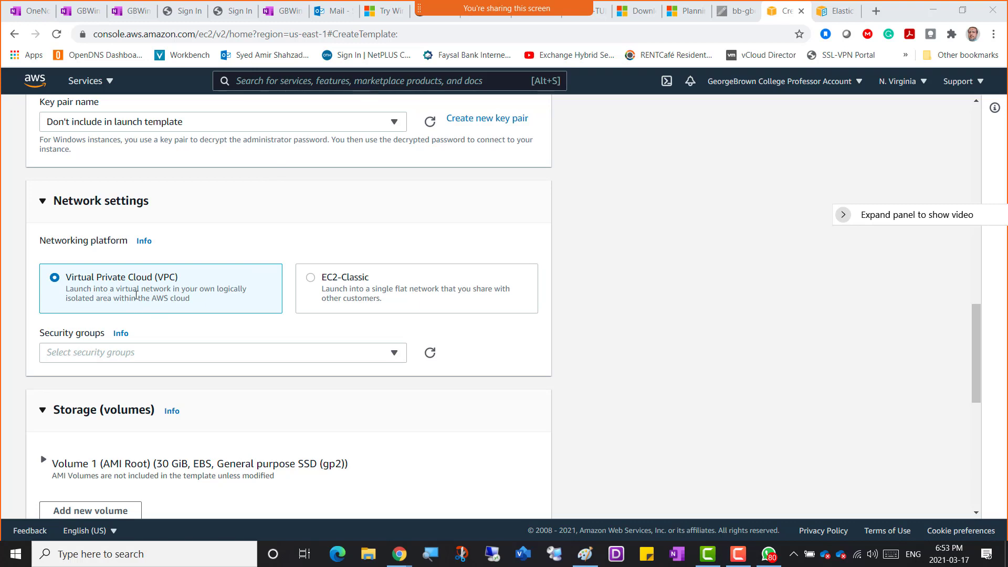
pyautogui.scroll(-3, 226, 297)
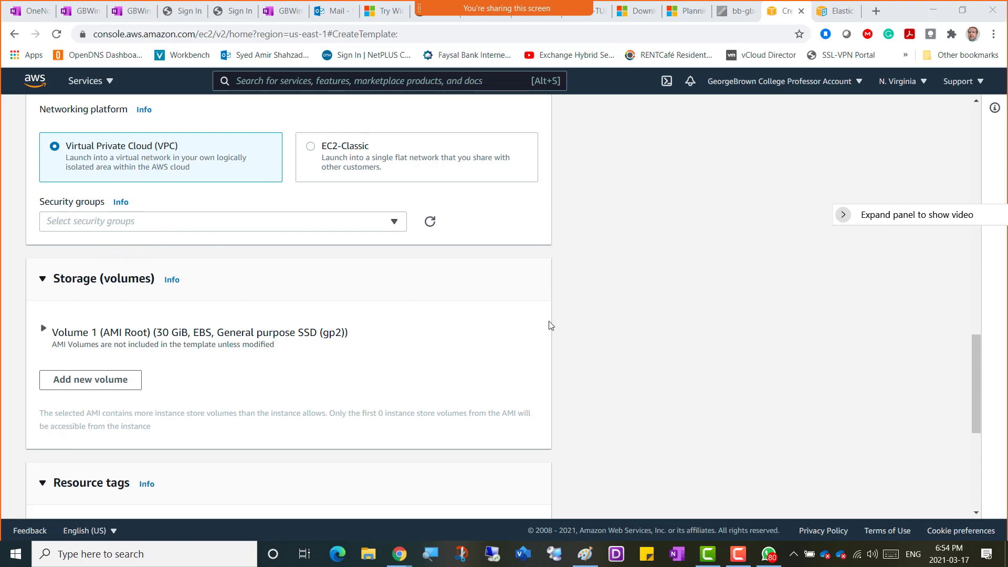
pyautogui.scroll(-1, 548, 327)
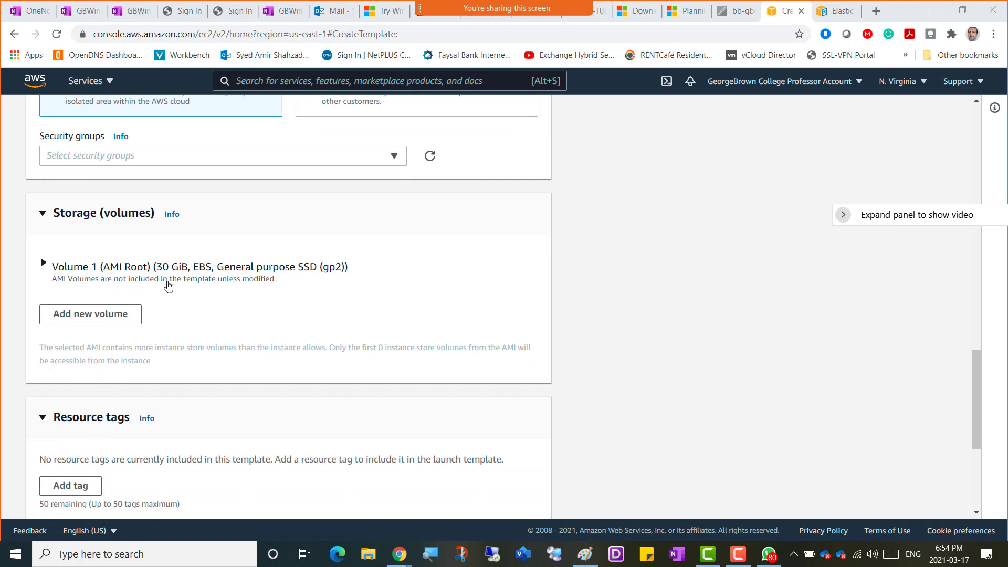
# - Scroll to the bottom of the launch template form and expand Advanced details
pyautogui.scroll(-3, 432, 293)
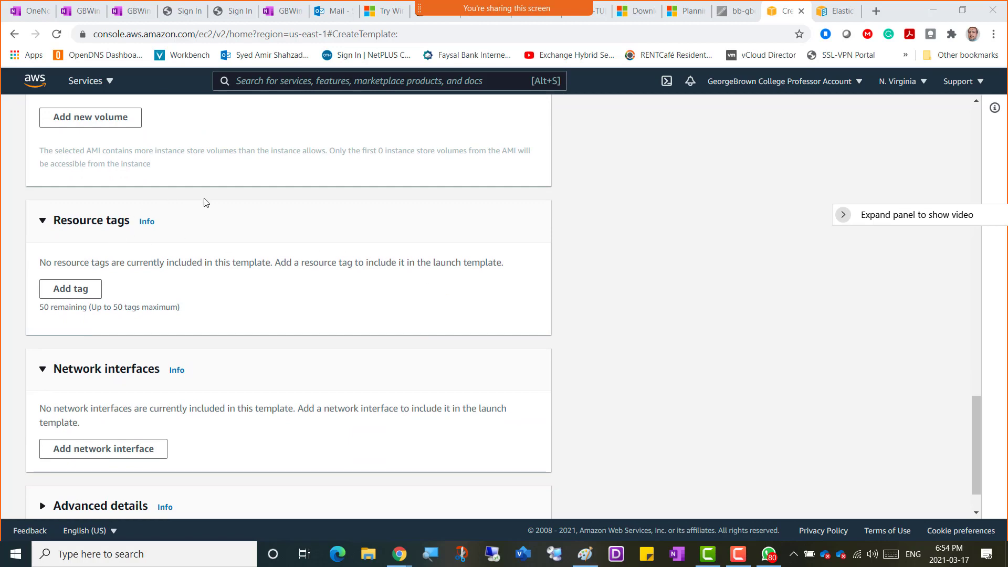
pyautogui.scroll(2, 205, 203)
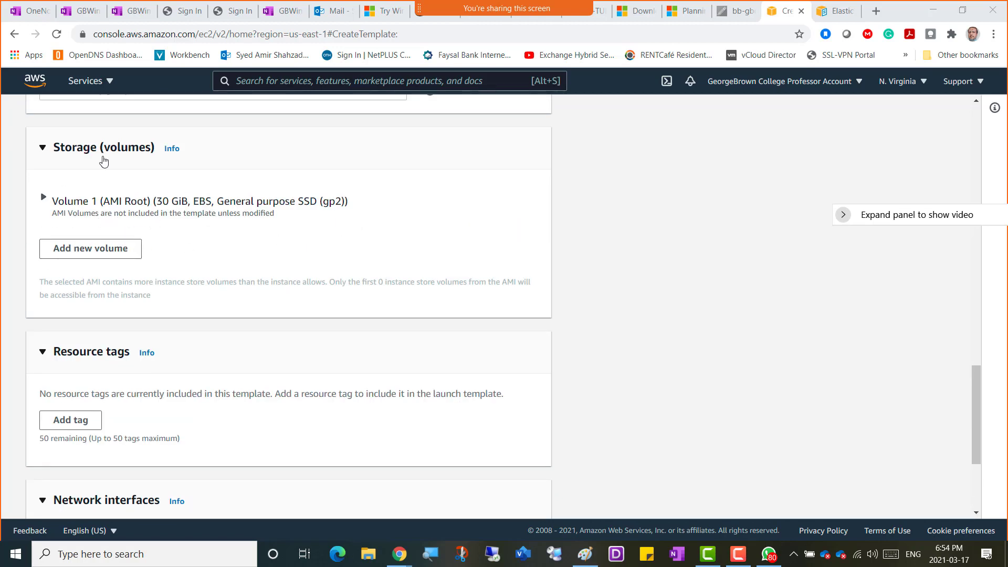
pyautogui.scroll(-1, 405, 241)
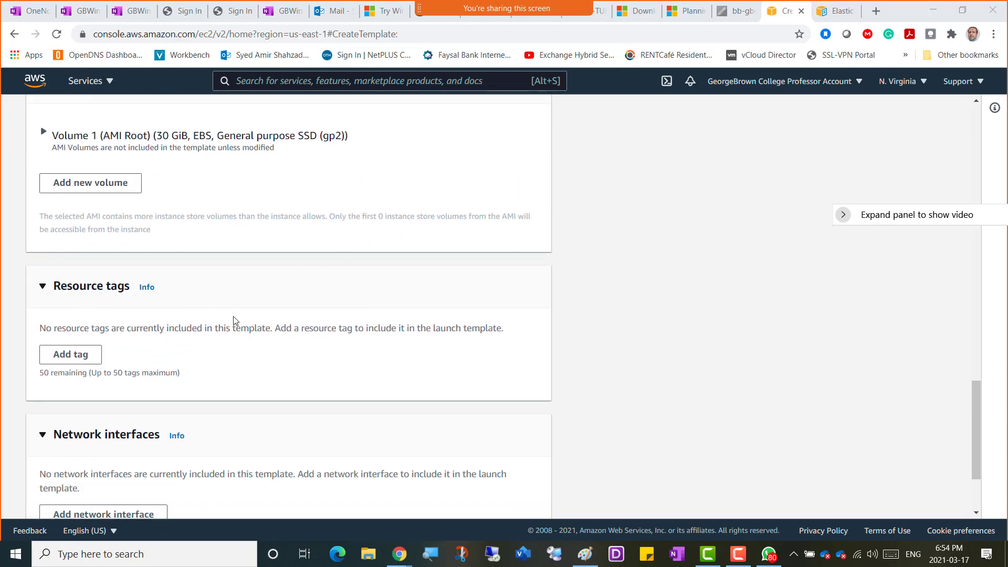
pyautogui.scroll(-2, 234, 319)
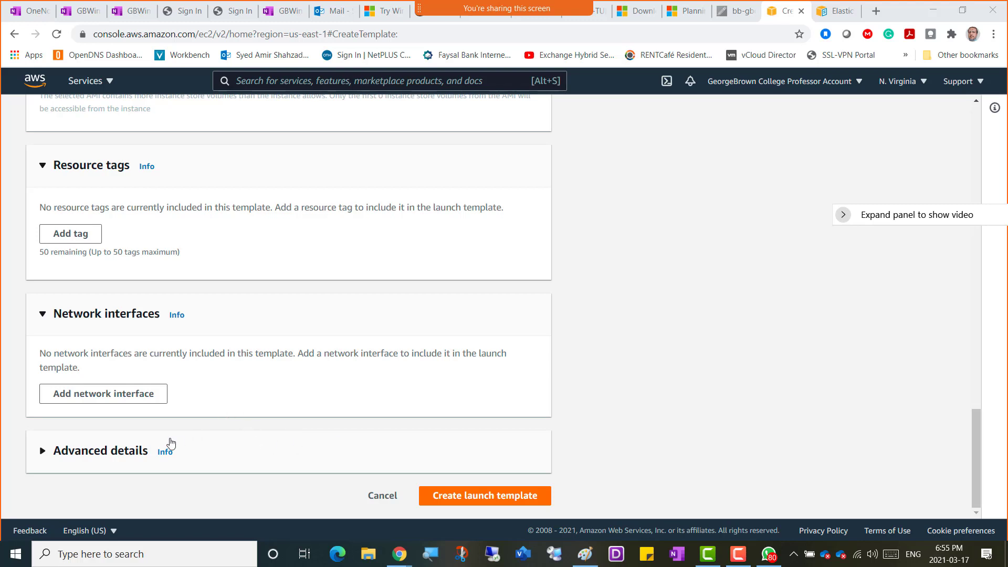
pyautogui.click(42, 452)
# - Look through the Advanced details settings, then bring up the Paint EC2 AutoScaling notes
pyautogui.scroll(-4, 254, 390)
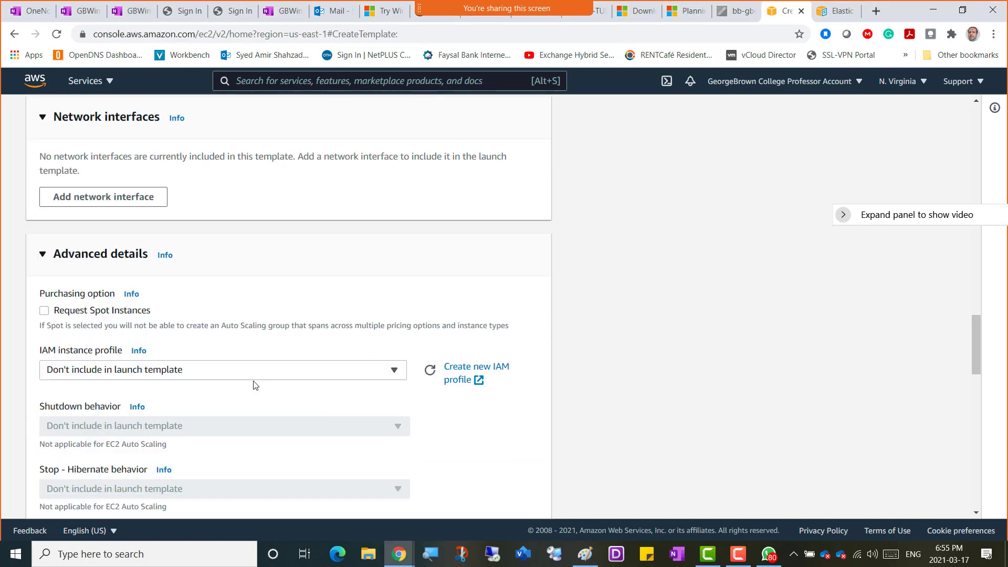
pyautogui.scroll(-1, 354, 263)
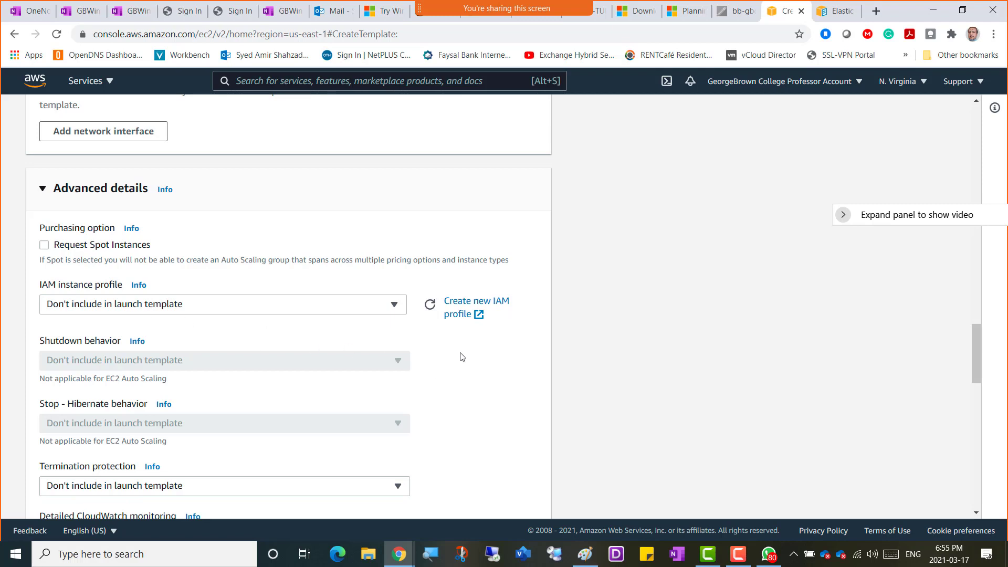
pyautogui.scroll(-1, 473, 383)
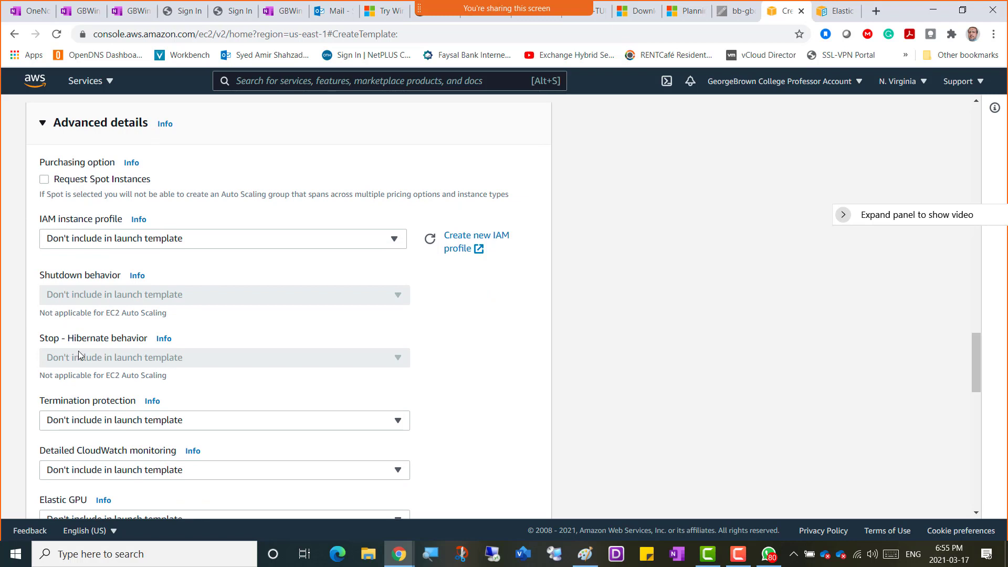
pyautogui.scroll(-2, 336, 382)
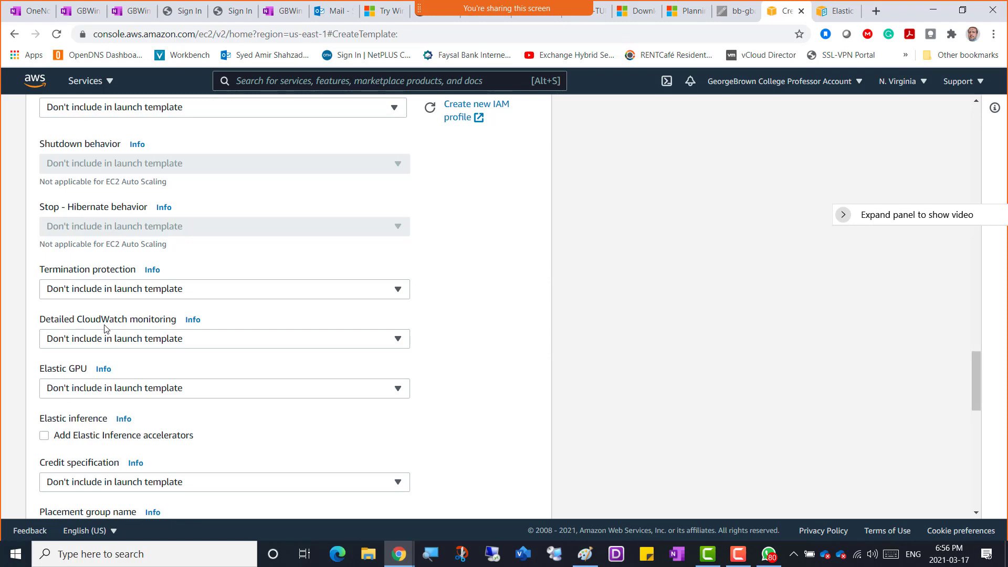
pyautogui.click(591, 565)
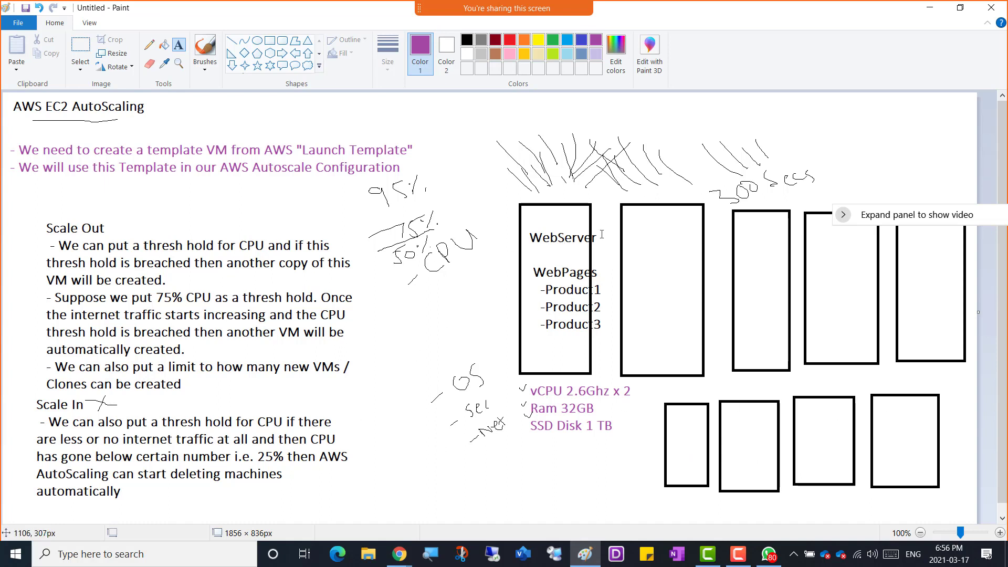
# - Minimize Paint to return to the Create launch template form
pyautogui.click(930, 7)
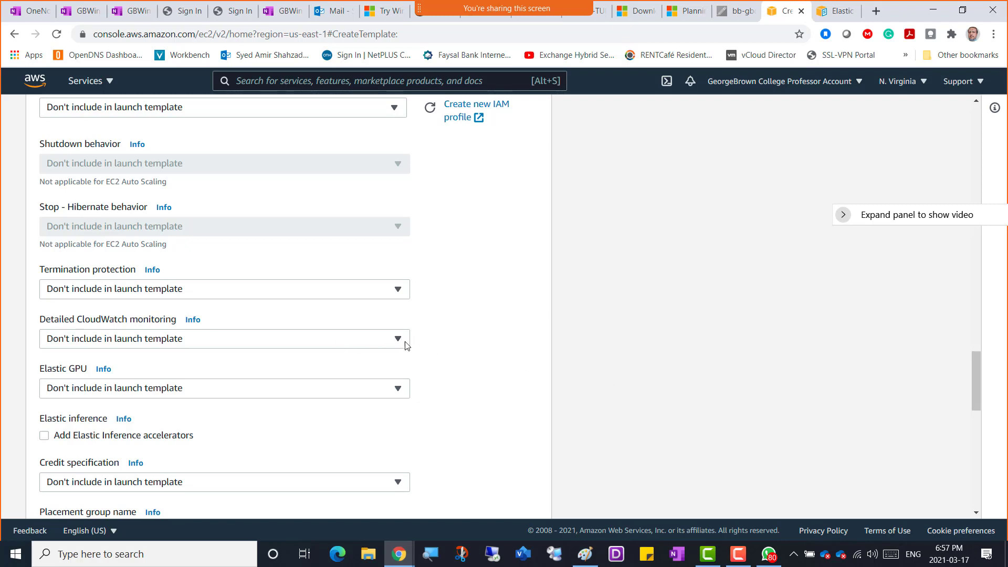
# - Duplicate the launch template tab and go to the EC2 Dashboard in the copy
pyautogui.rightClick(778, 15)
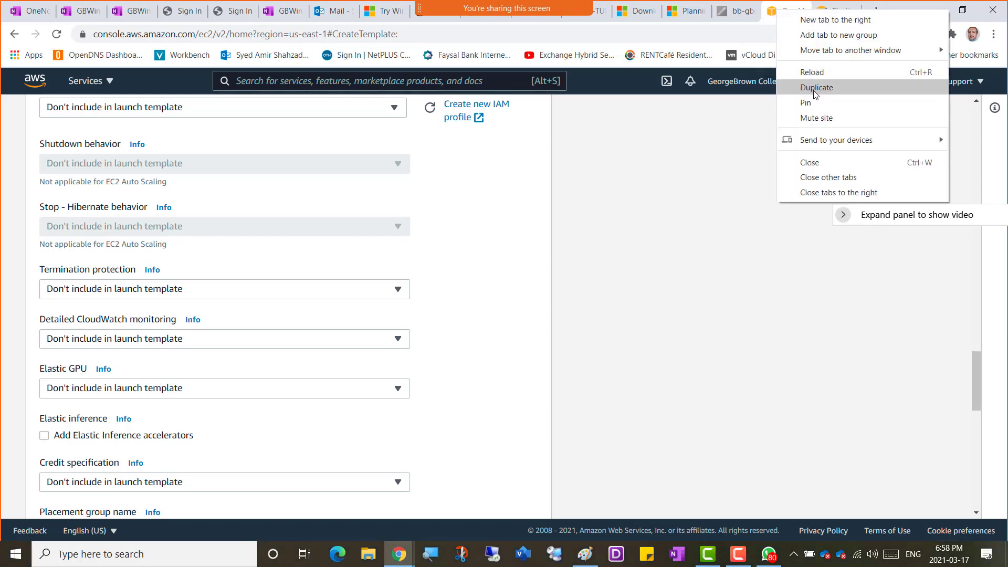
pyautogui.press('Escape')
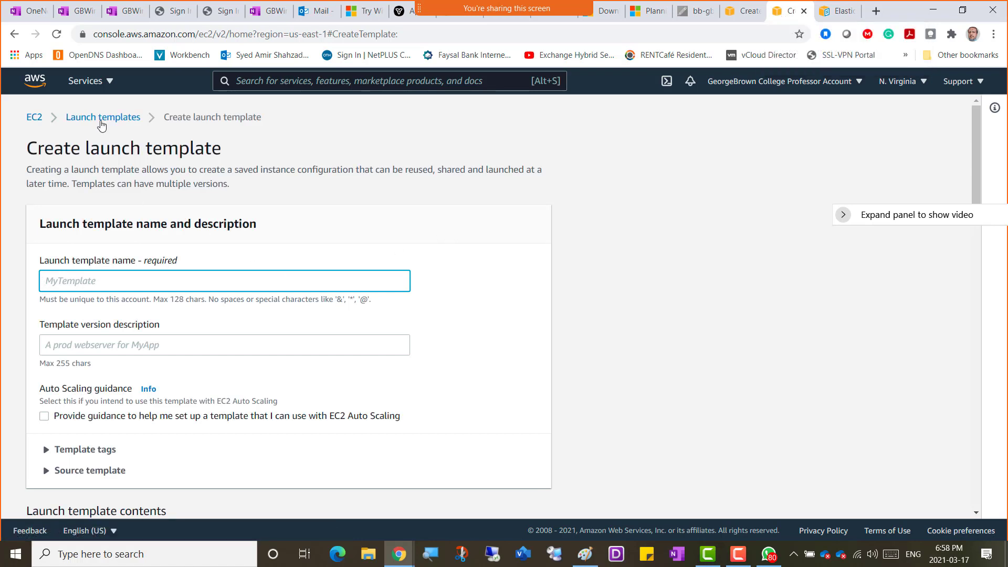
pyautogui.click(35, 117)
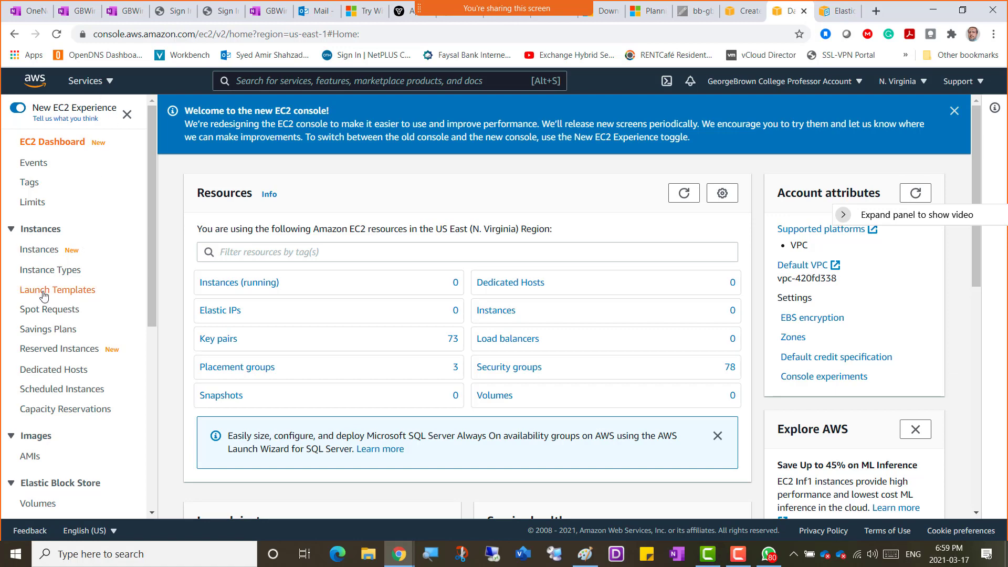
# - Go through Services to EC2 Launch Templates and begin a new launch template
pyautogui.click(90, 86)
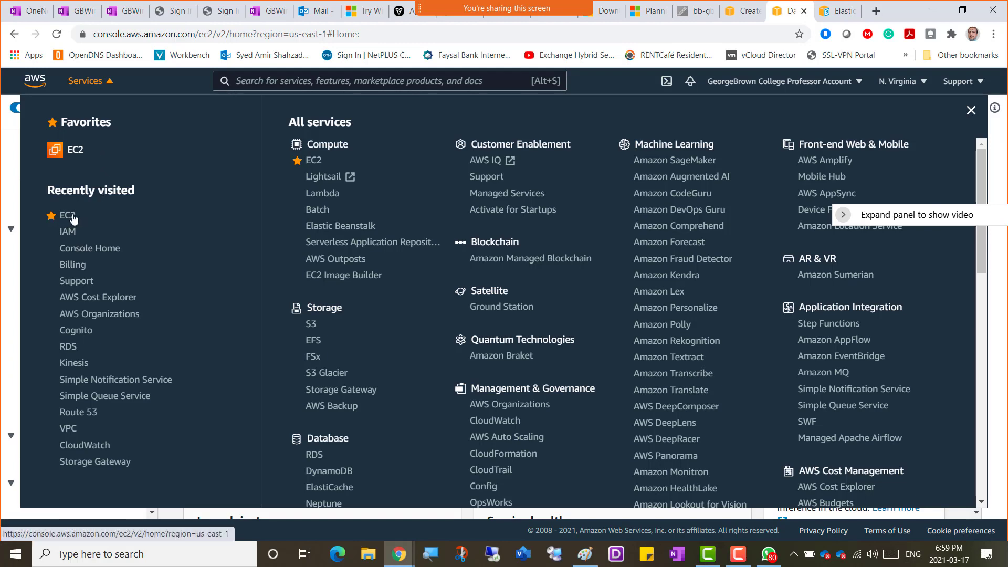
pyautogui.click(85, 85)
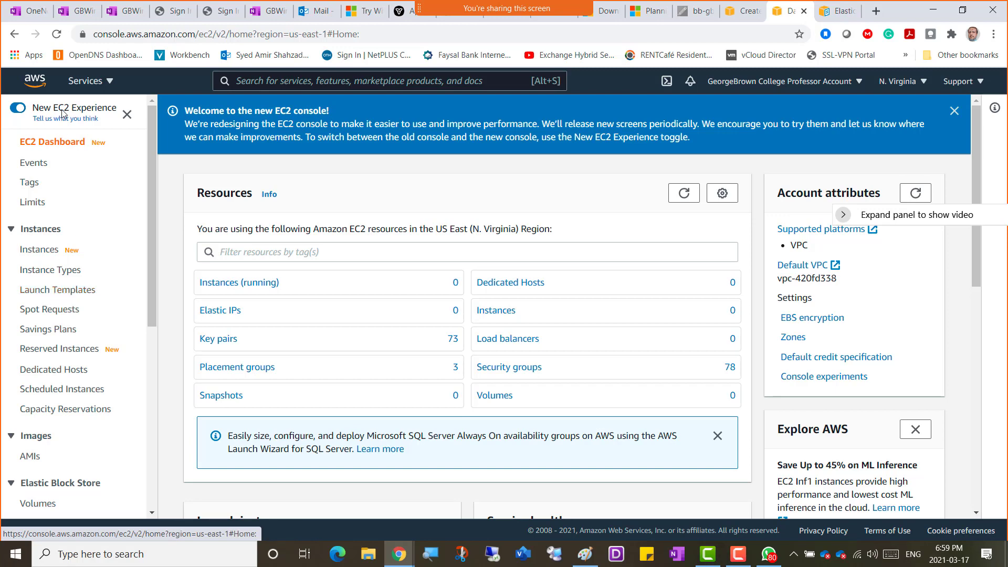
pyautogui.click(58, 291)
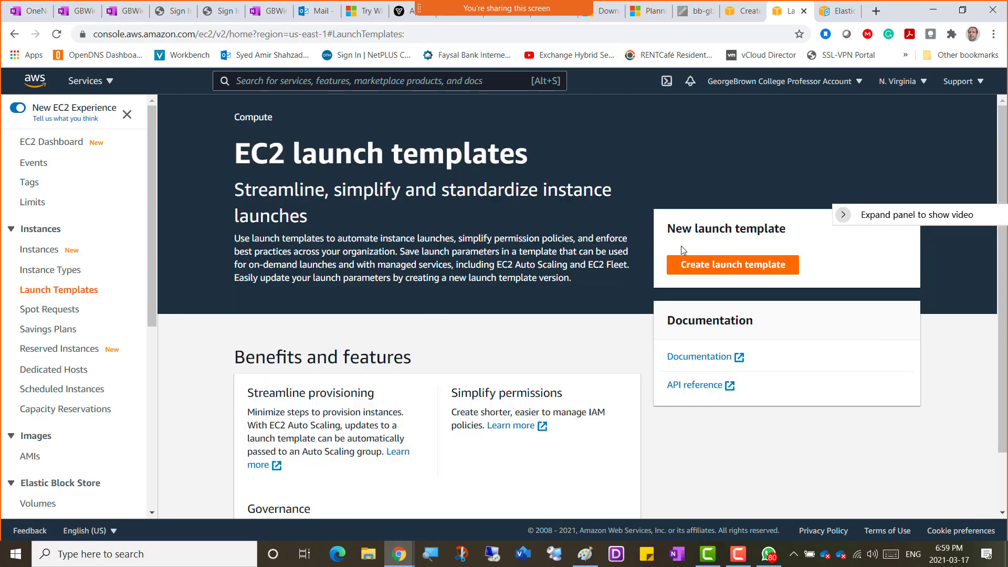
pyautogui.click(740, 271)
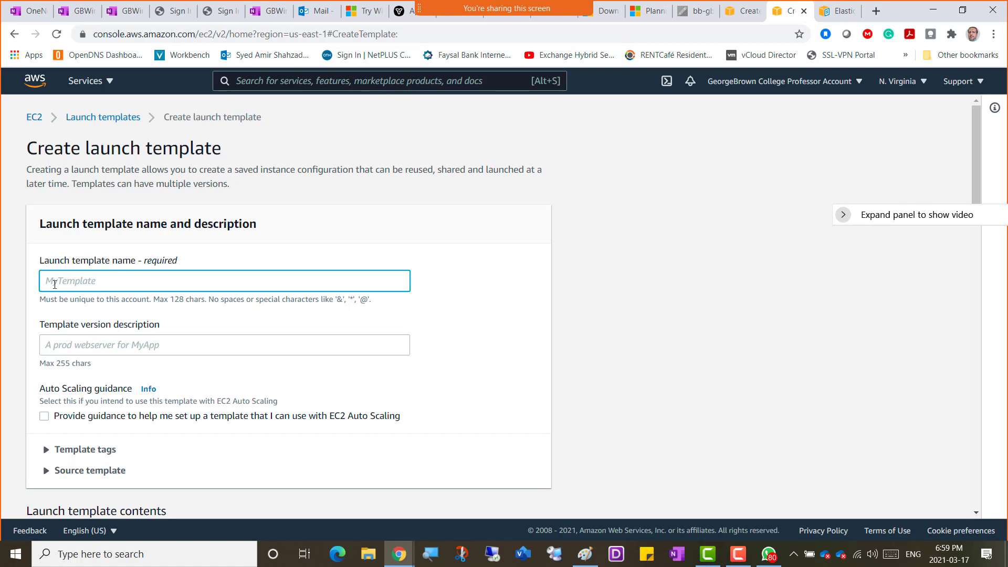
# - In the fresh form, search the AMI list for 'window' but close it without choosing an image
pyautogui.click(104, 345)
pyautogui.scroll(-3, 401, 381)
pyautogui.scroll(-1, 402, 382)
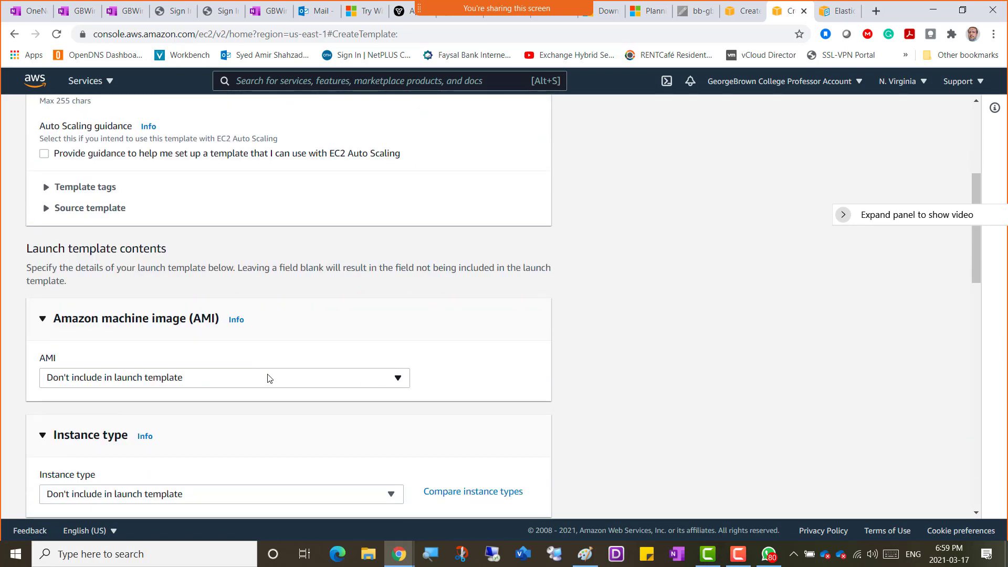
pyautogui.scroll(-1, 353, 383)
pyautogui.click(398, 322)
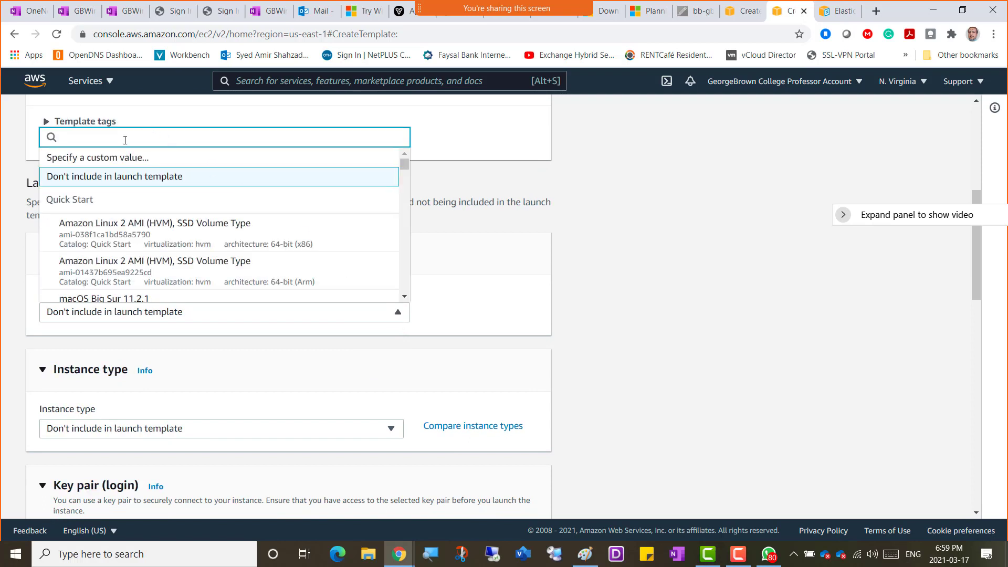
pyautogui.write('windows')
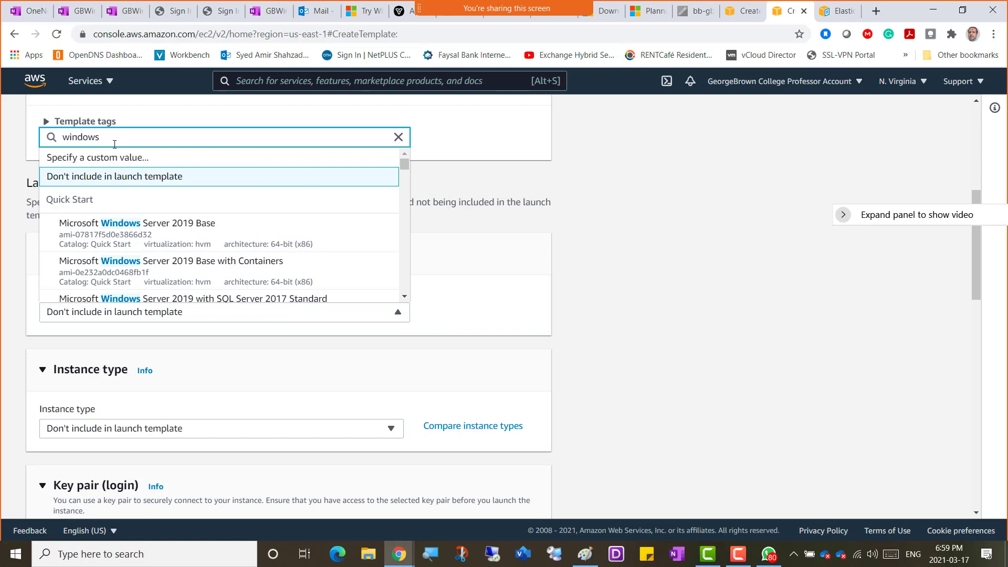
pyautogui.click(691, 339)
pyautogui.scroll(-3, 499, 362)
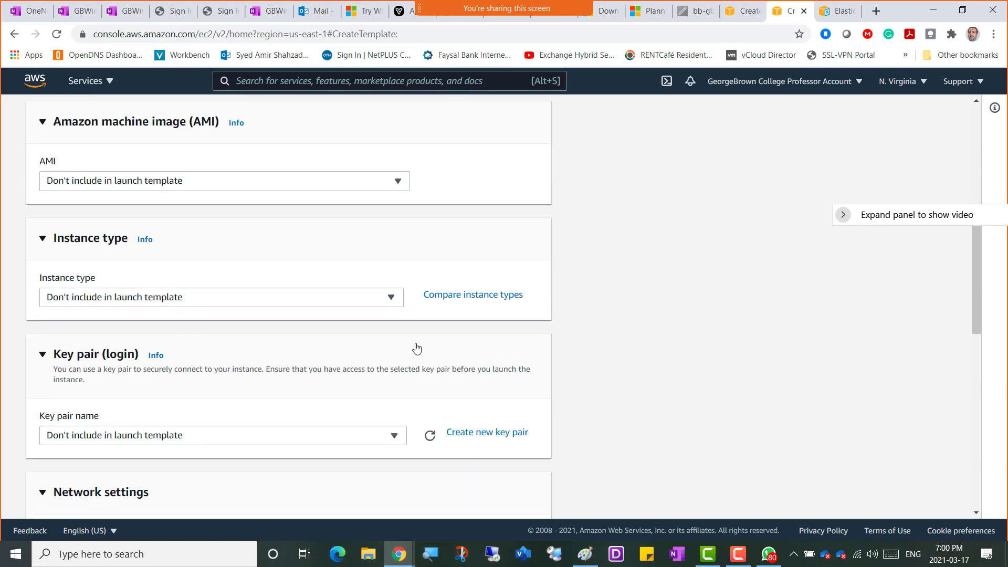
# - Check the Instance type list without changing it, then scroll to the bottom of the form
pyautogui.click(395, 298)
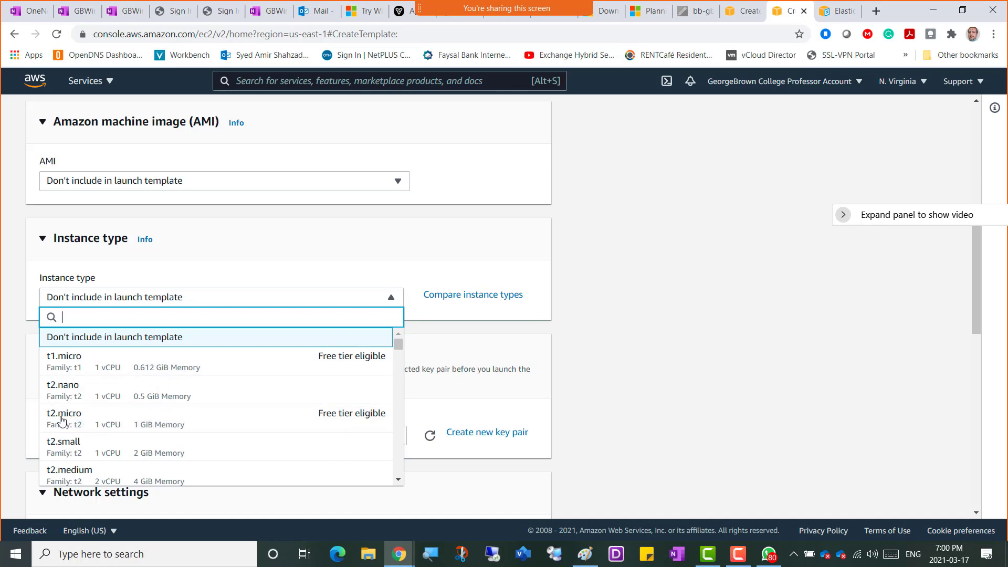
pyautogui.click(644, 423)
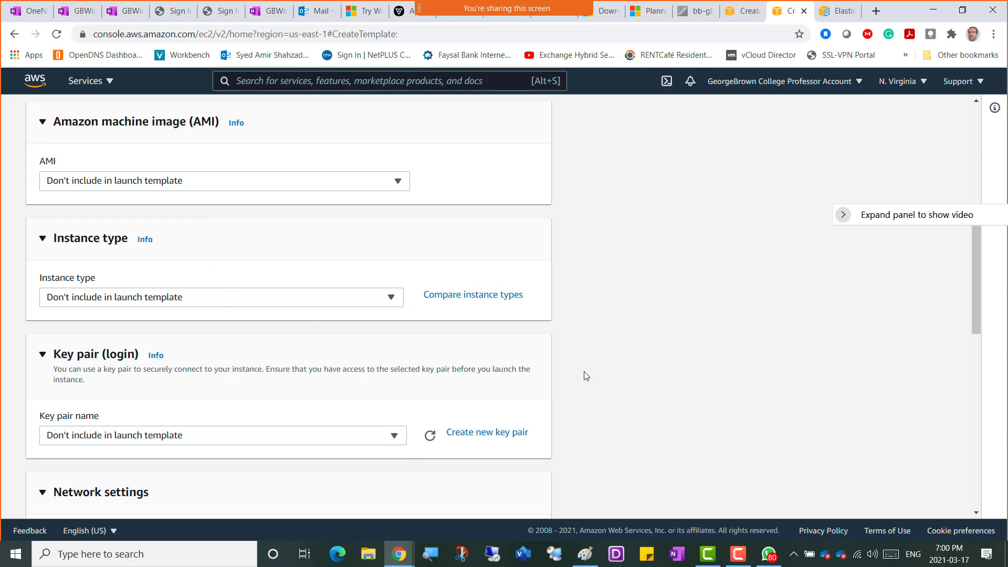
pyautogui.scroll(-10, 586, 376)
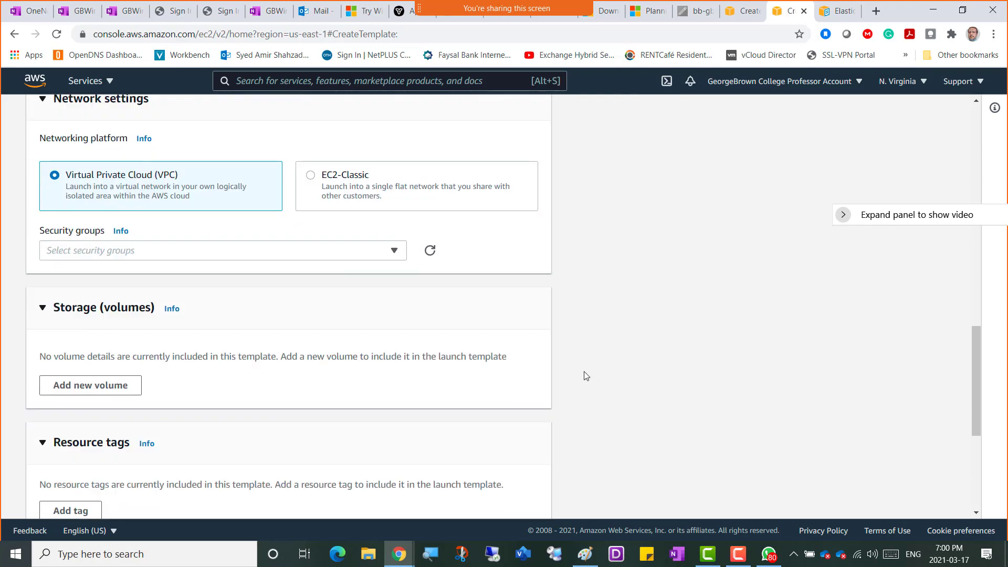
pyautogui.scroll(-3, 586, 376)
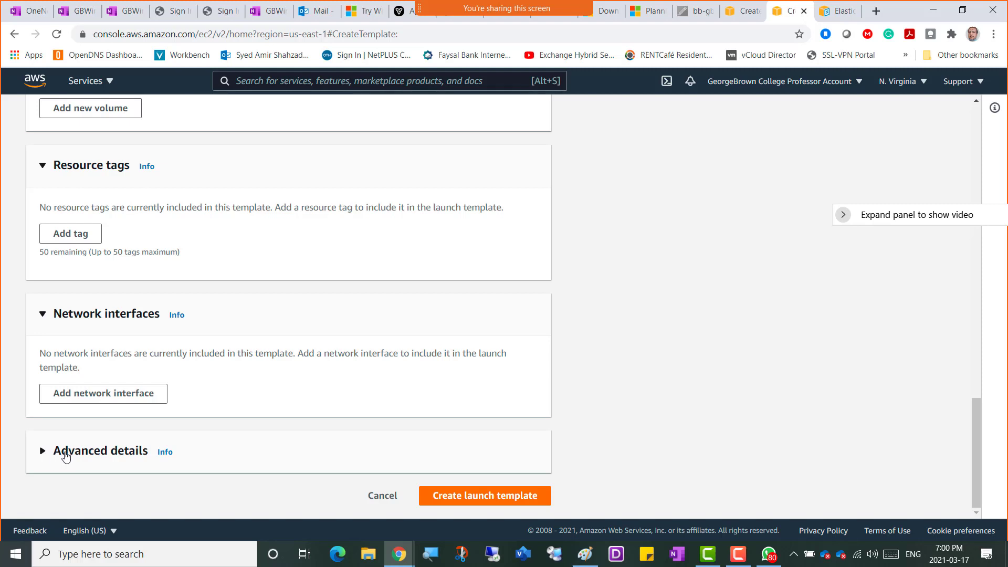
pyautogui.click(805, 11)
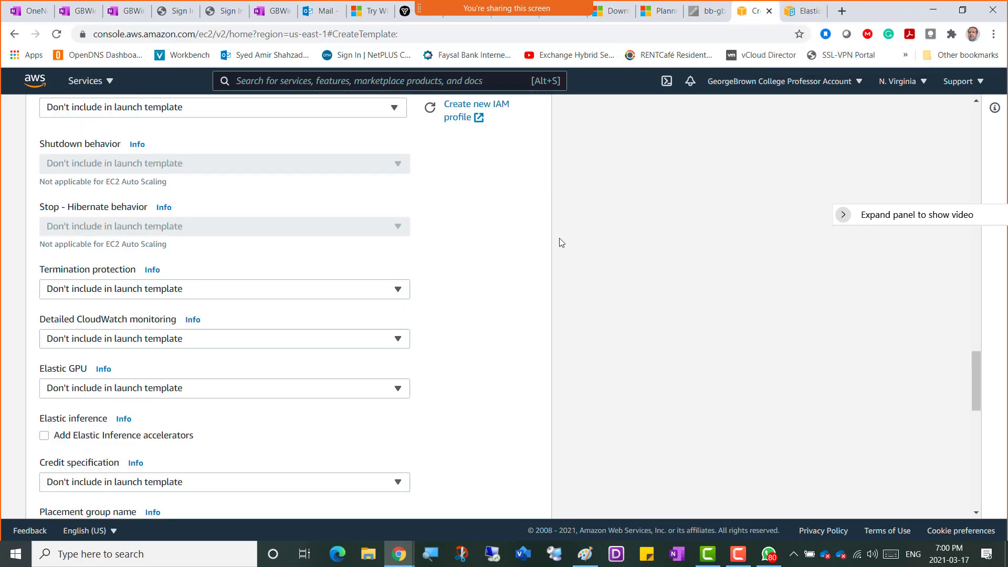
pyautogui.scroll(3, 399, 270)
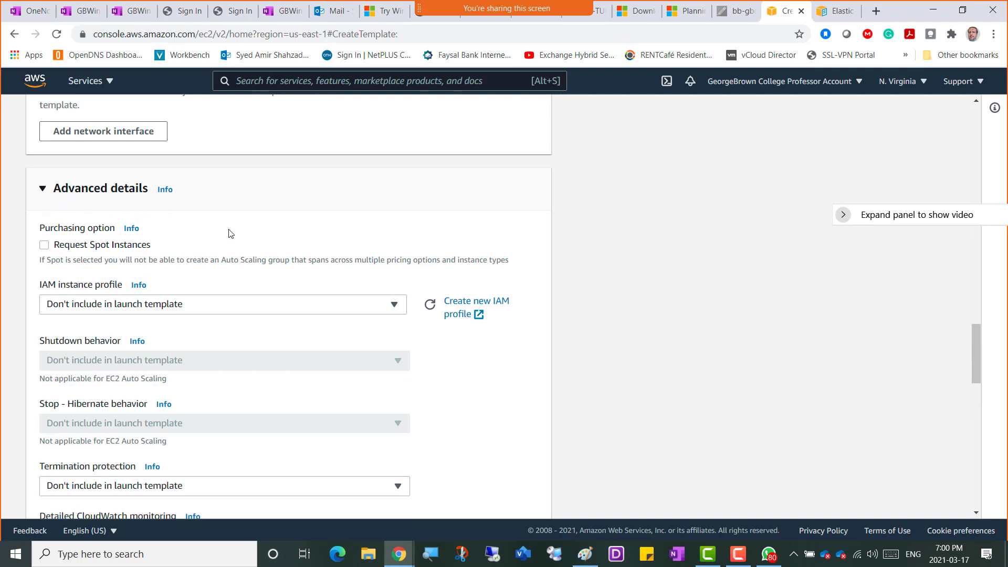
pyautogui.scroll(-3, 511, 344)
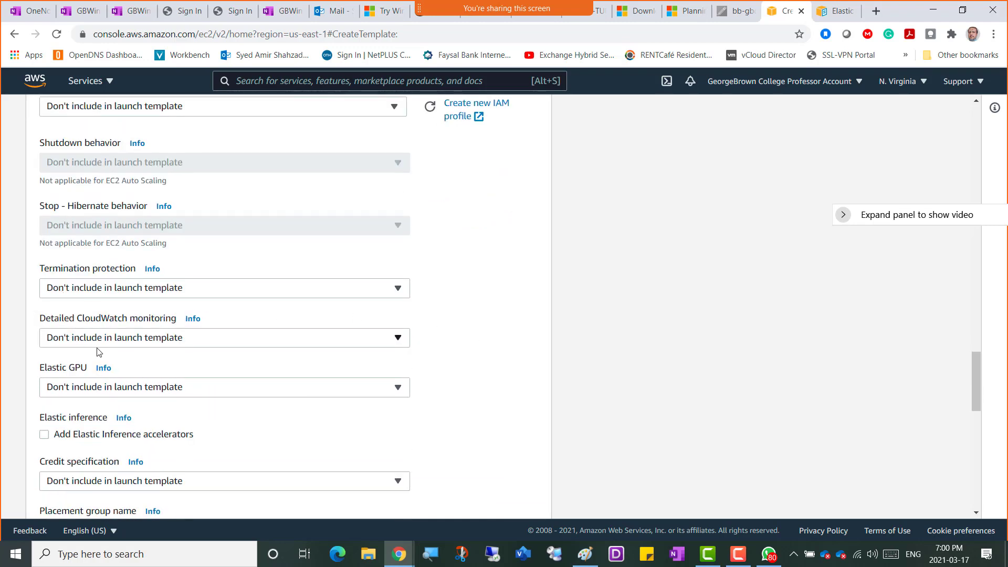
pyautogui.scroll(-1, 97, 349)
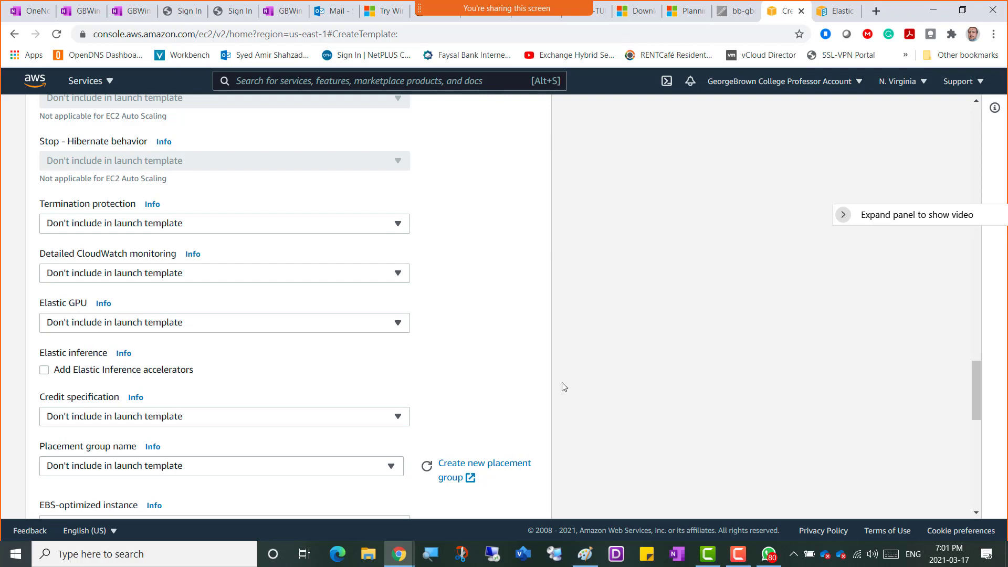
pyautogui.scroll(-2, 462, 323)
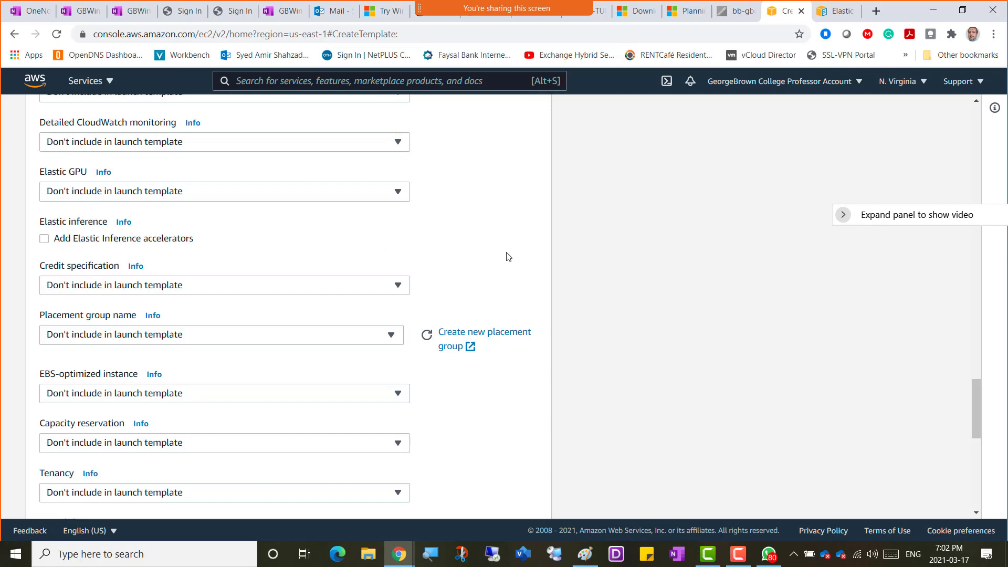
pyautogui.scroll(-1, 507, 257)
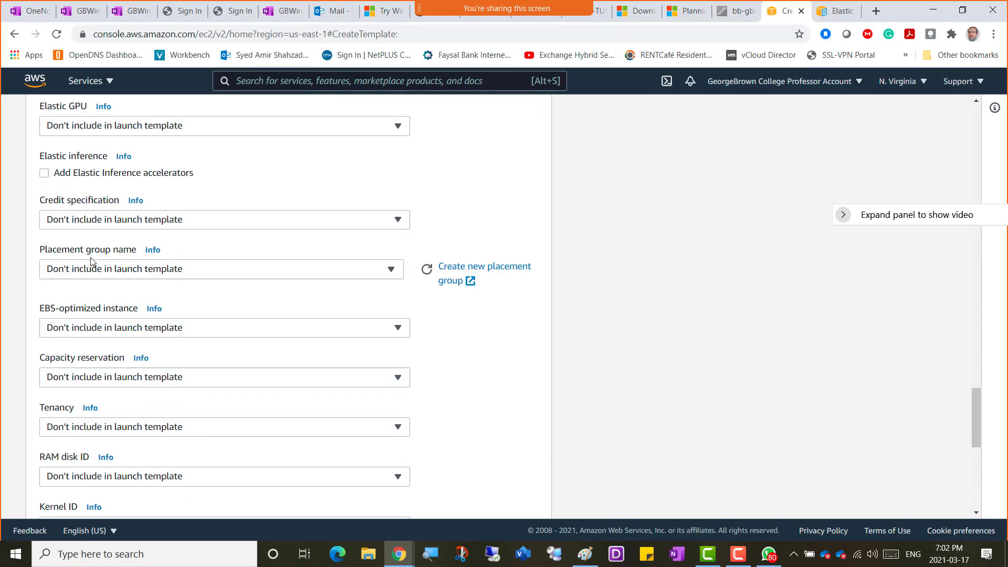
# - Show the Credit specification help explaining credits for T2, T3 and T3a instances
pyautogui.click(135, 202)
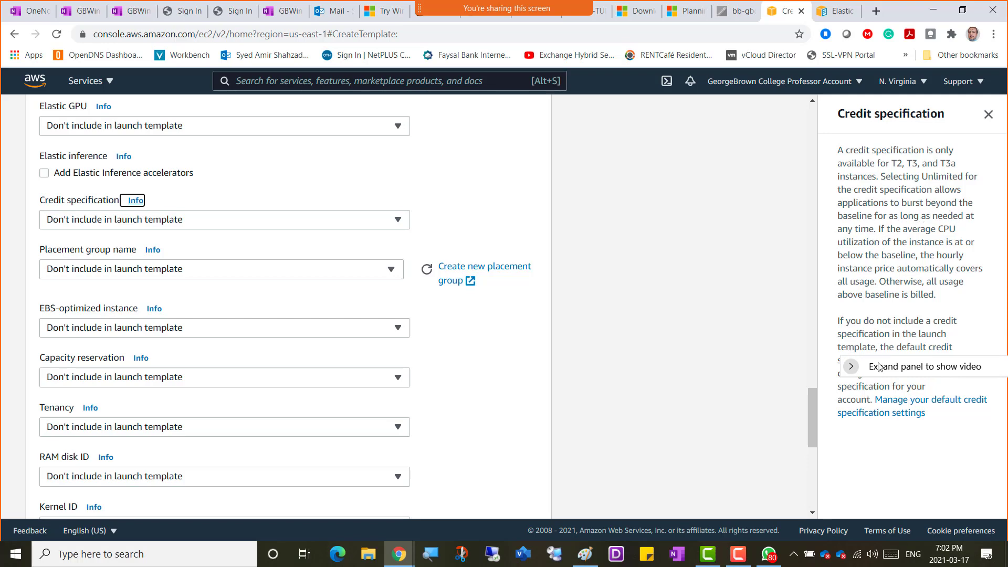
pyautogui.moveTo(878, 366); pyautogui.dragTo(660, 109)
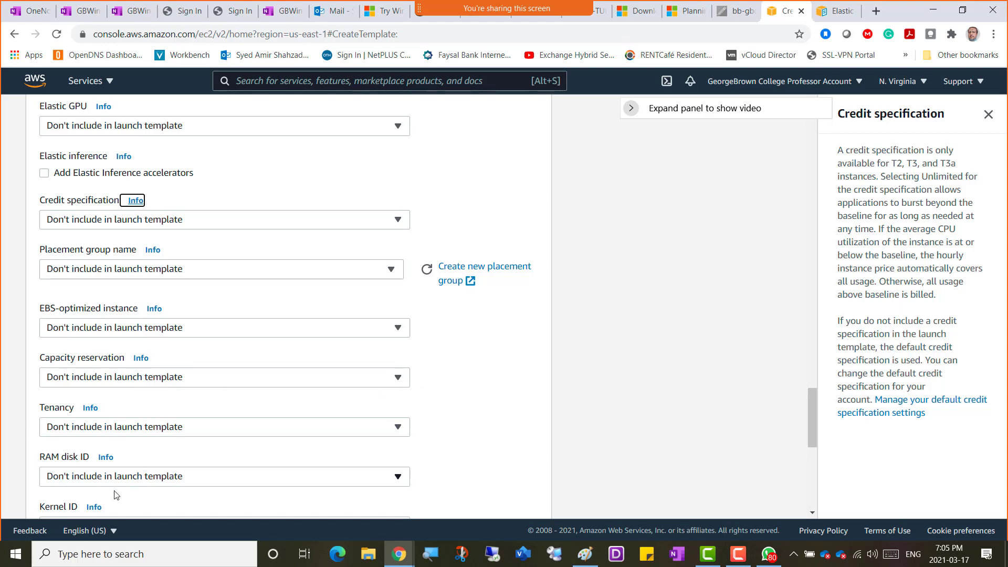
# - Leave Tenancy unchanged and show the RAM disk ID help explanation
pyautogui.scroll(-3, 215, 484)
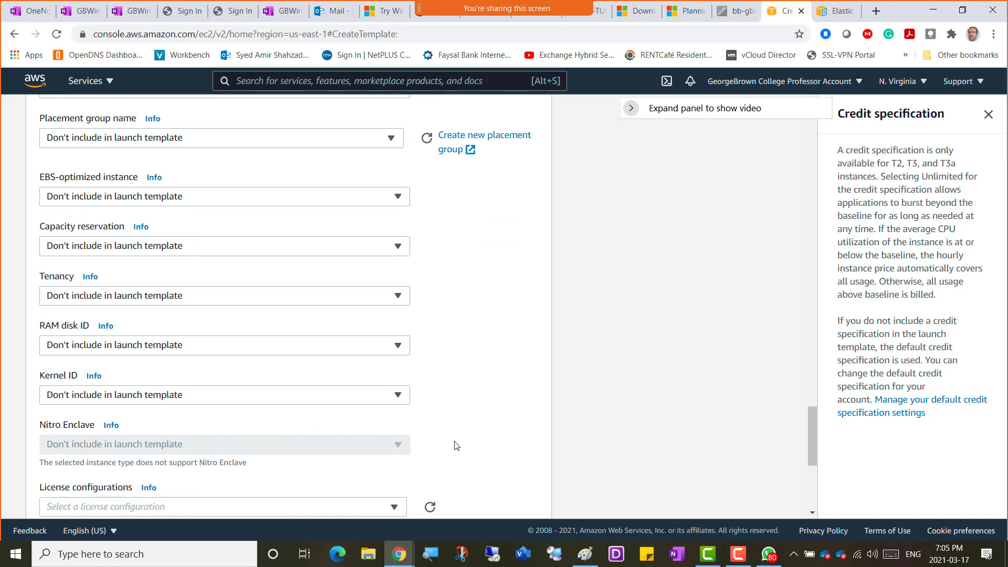
pyautogui.scroll(-1, 463, 446)
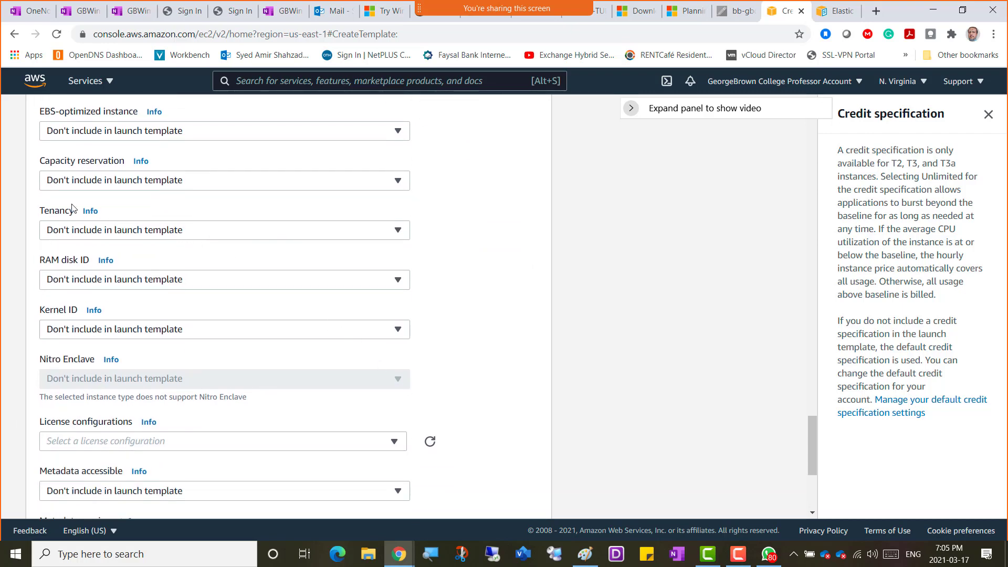
pyautogui.click(113, 234)
pyautogui.click(113, 234)
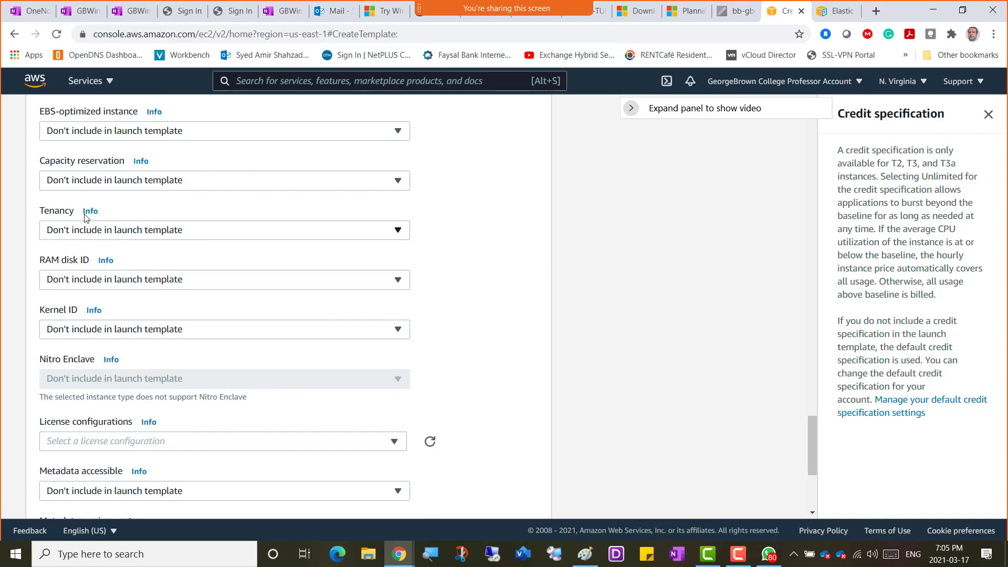
pyautogui.click(102, 262)
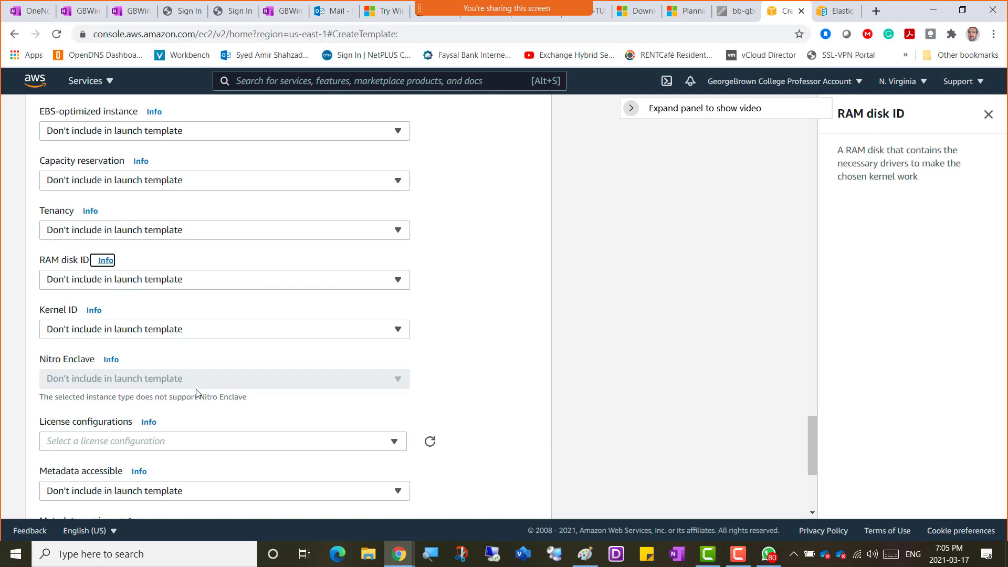
# - Show the Nitro Enclave help and highlight 'sensitive data', 'trusted execution environment' and the isolation sentence
pyautogui.click(111, 359)
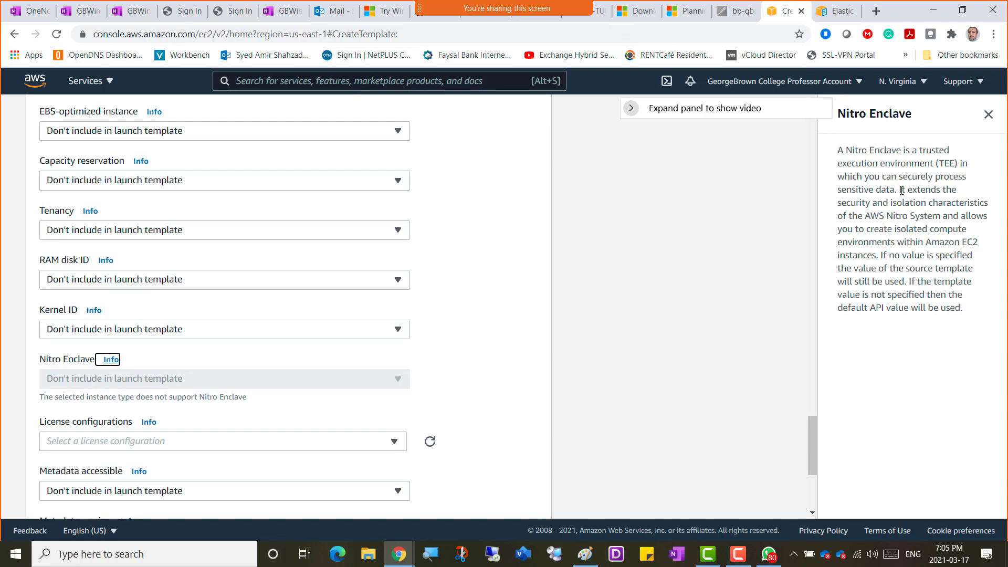
pyautogui.moveTo(894, 191); pyautogui.dragTo(838, 192)
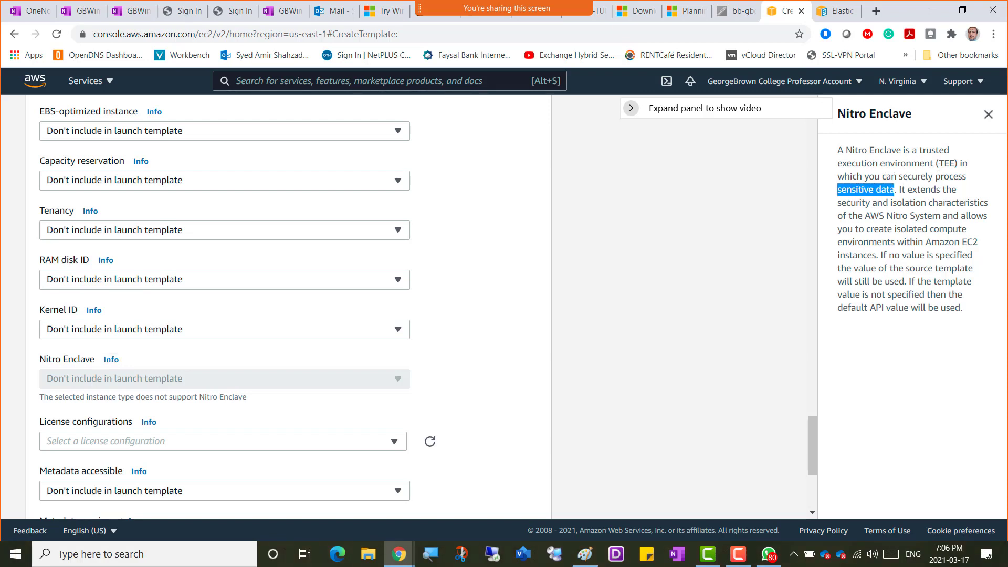
pyautogui.moveTo(935, 165); pyautogui.dragTo(920, 151)
pyautogui.moveTo(900, 190); pyautogui.dragTo(905, 202)
pyautogui.moveTo(906, 201); pyautogui.dragTo(878, 256)
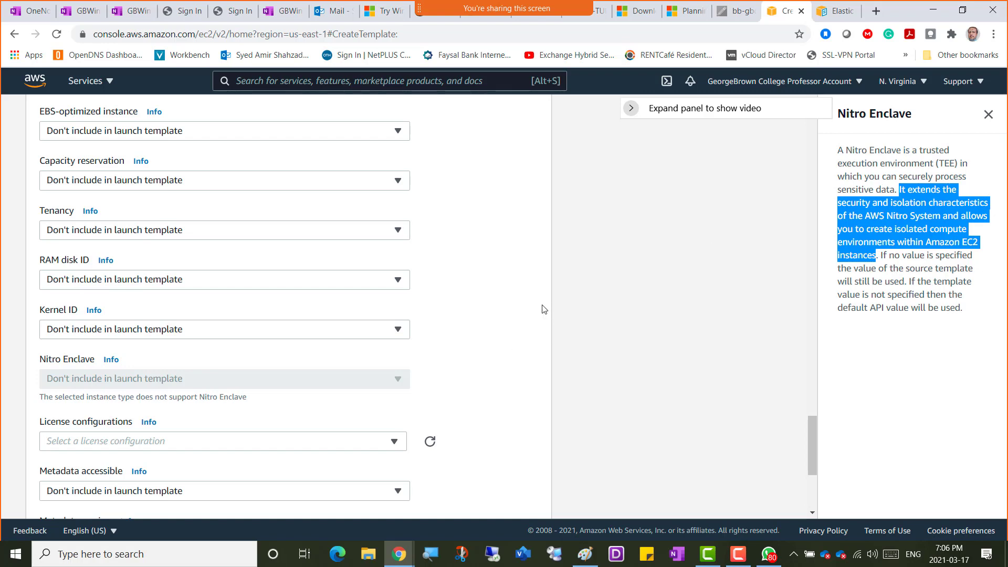
# - Scroll back up and select the entire launch template name
pyautogui.scroll(-4, 497, 349)
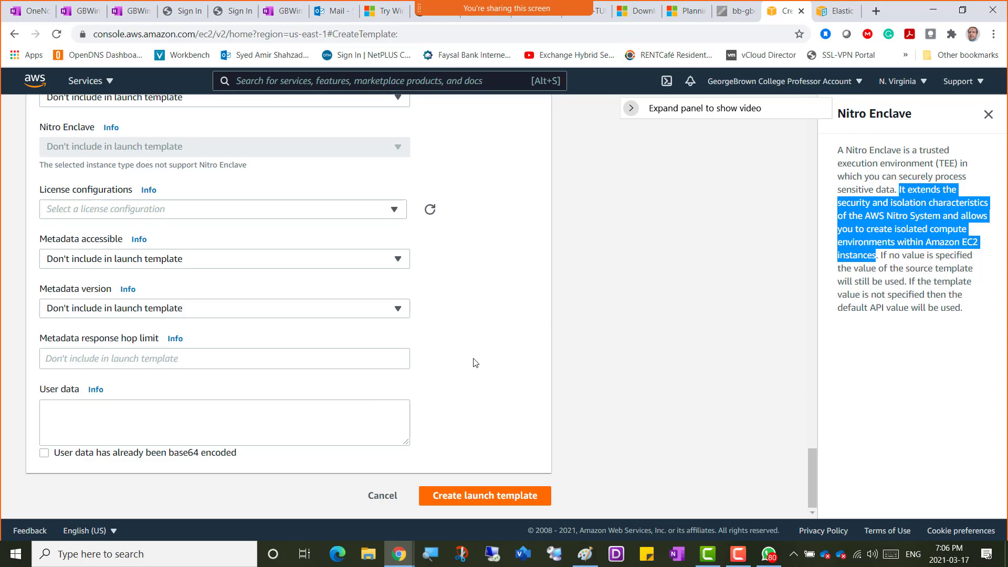
pyautogui.scroll(4, 475, 363)
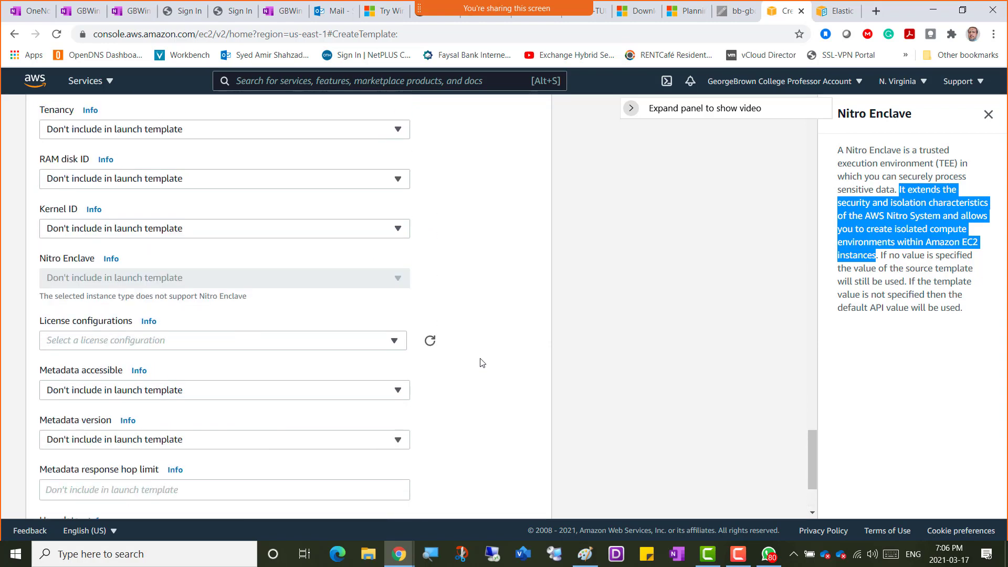
pyautogui.scroll(1, 482, 362)
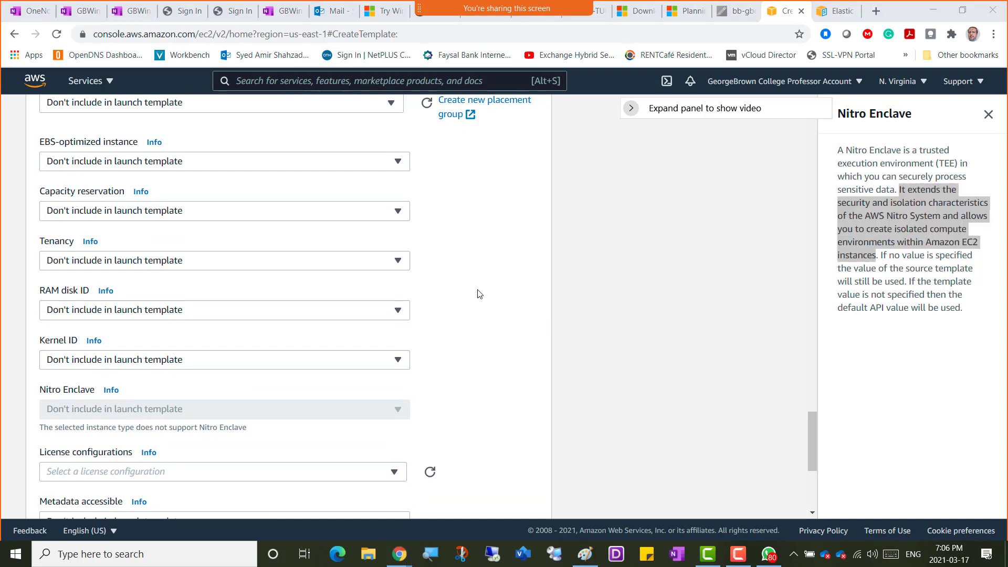
pyautogui.scroll(7, 479, 293)
pyautogui.scroll(20, 479, 293)
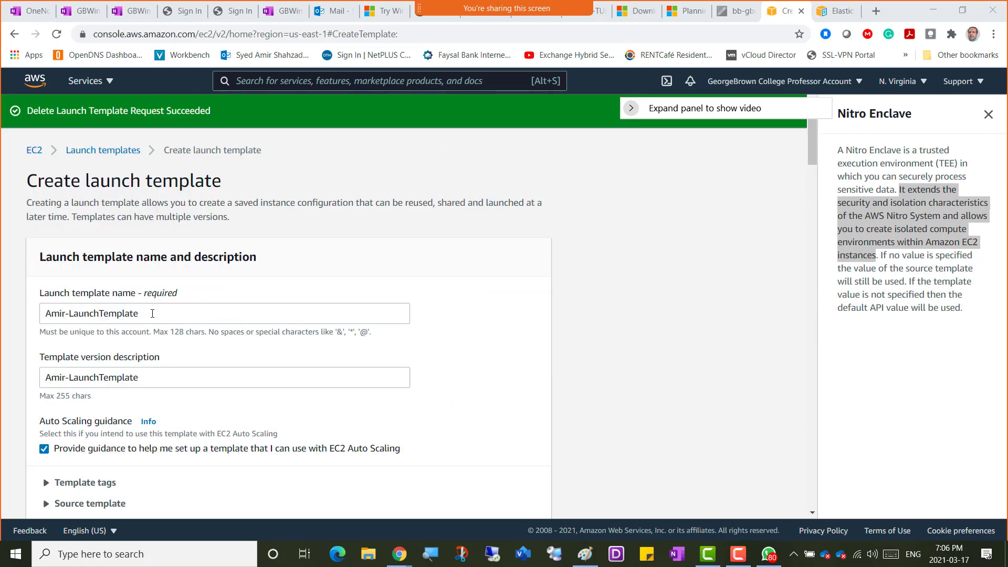
pyautogui.tripleClick(152, 313)
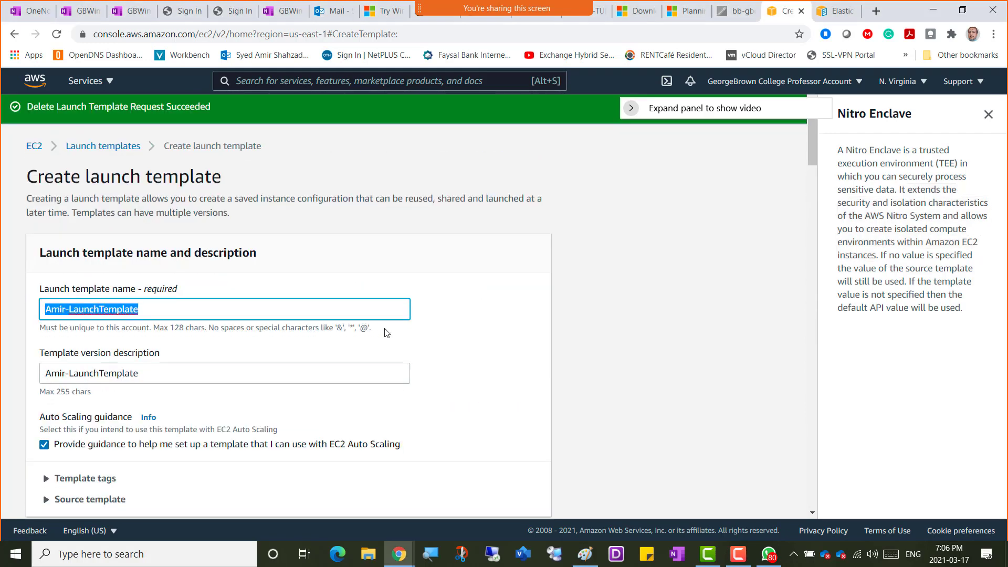
# - Review Advanced details, leaving metadata options excluded and user data empty
pyautogui.scroll(-1, 389, 341)
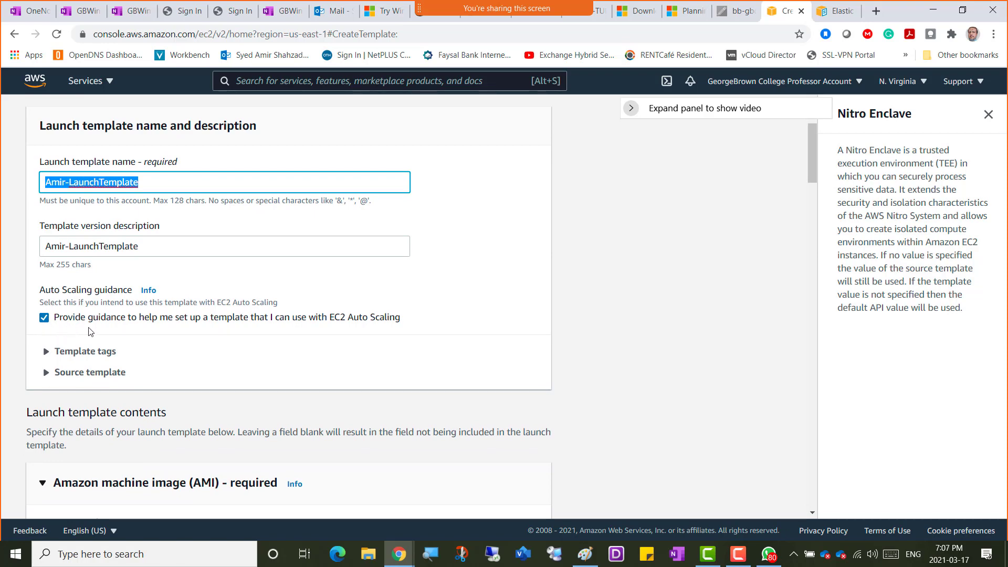
pyautogui.scroll(-5, 485, 334)
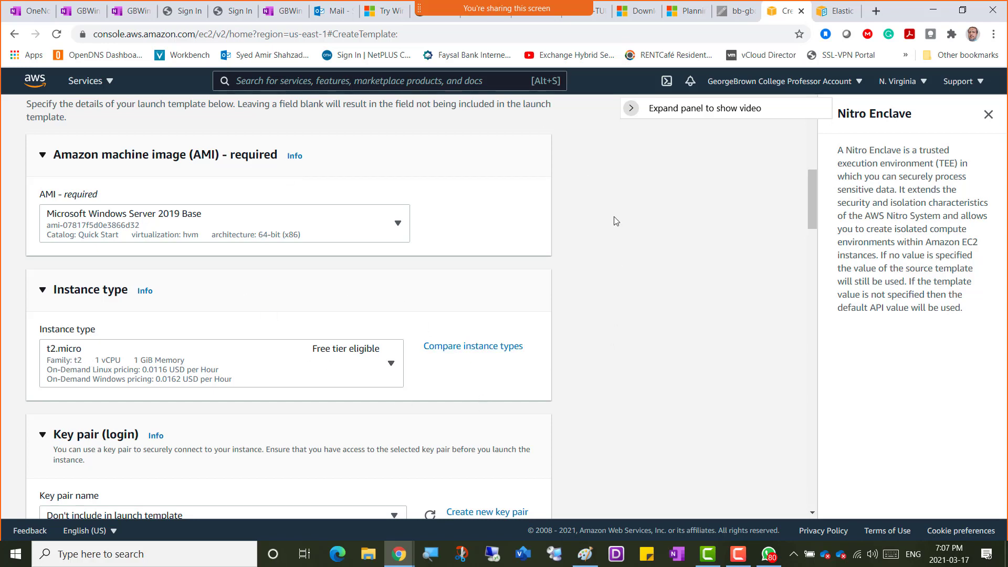
pyautogui.scroll(7, 526, 187)
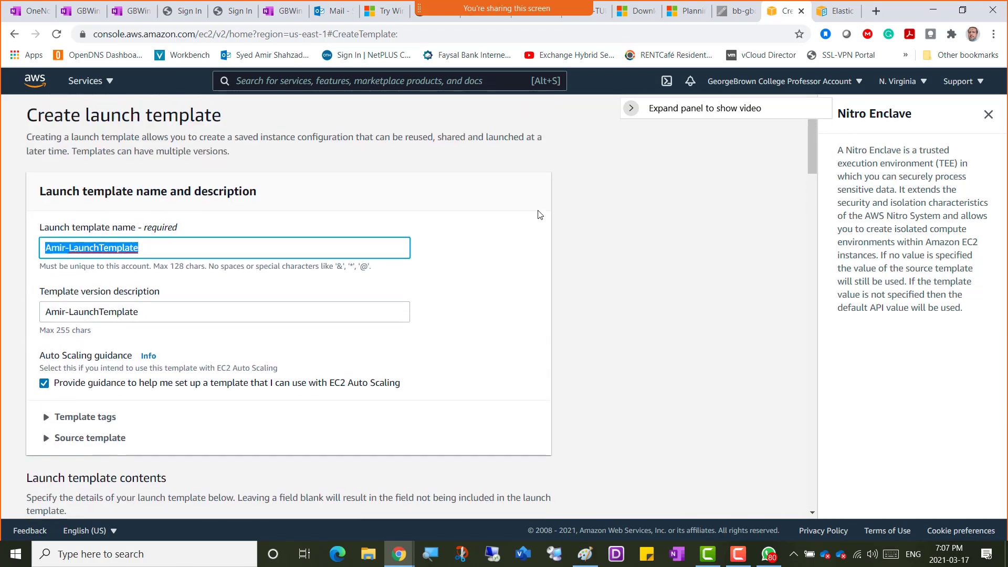
pyautogui.scroll(-12, 670, 246)
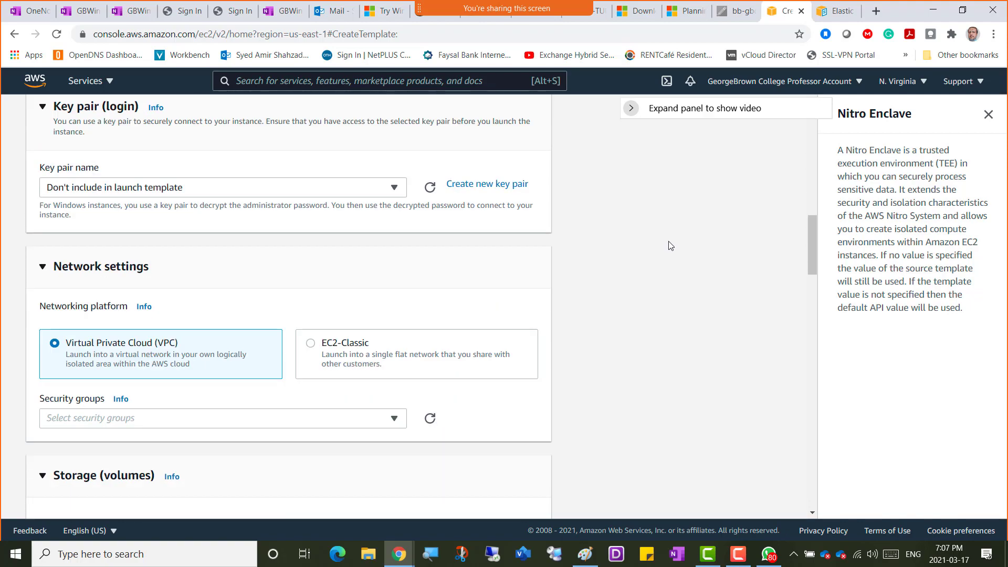
pyautogui.scroll(-10, 671, 246)
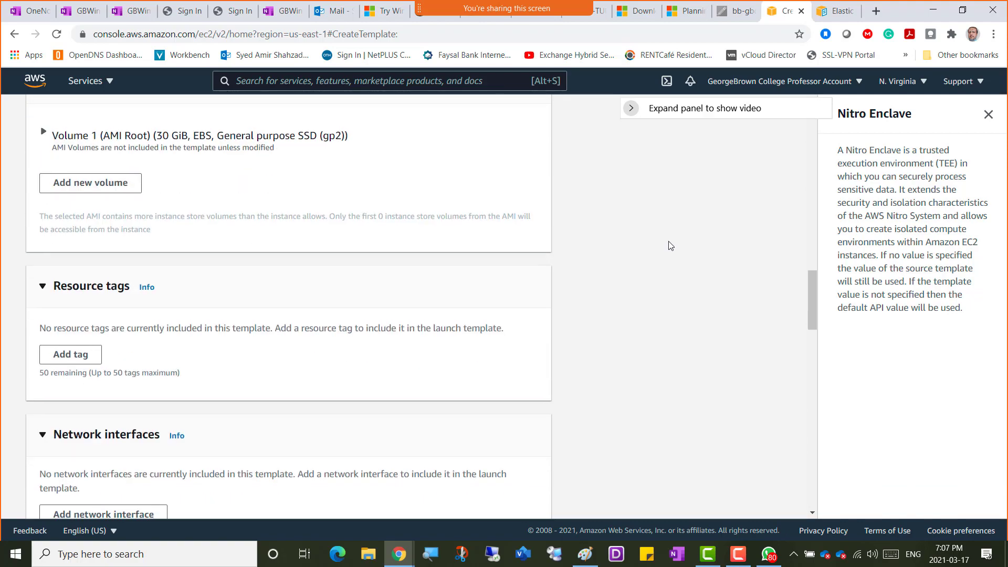
pyautogui.scroll(-4, 670, 246)
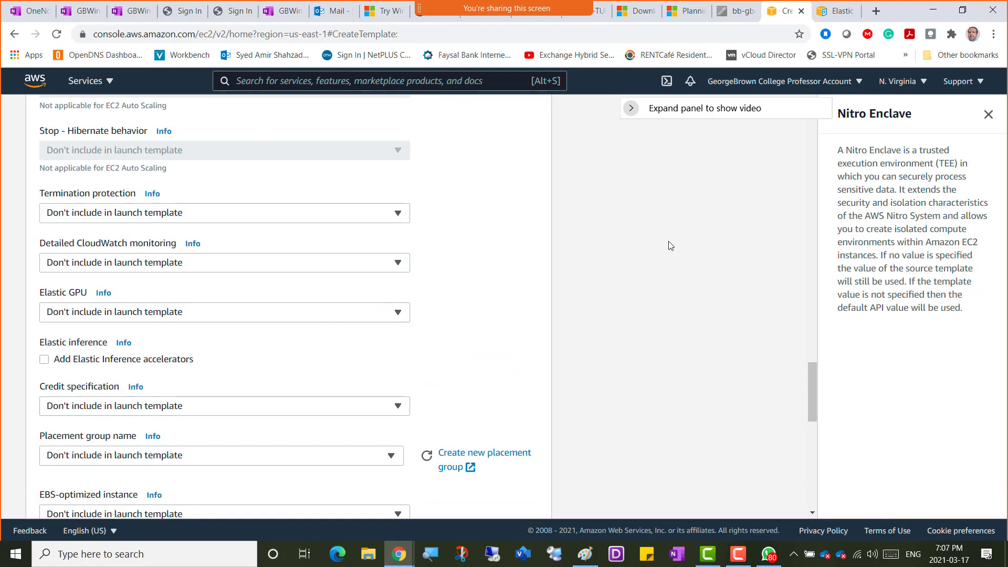
pyautogui.scroll(4, 671, 245)
pyautogui.scroll(-6, 670, 246)
pyautogui.scroll(-8, 670, 246)
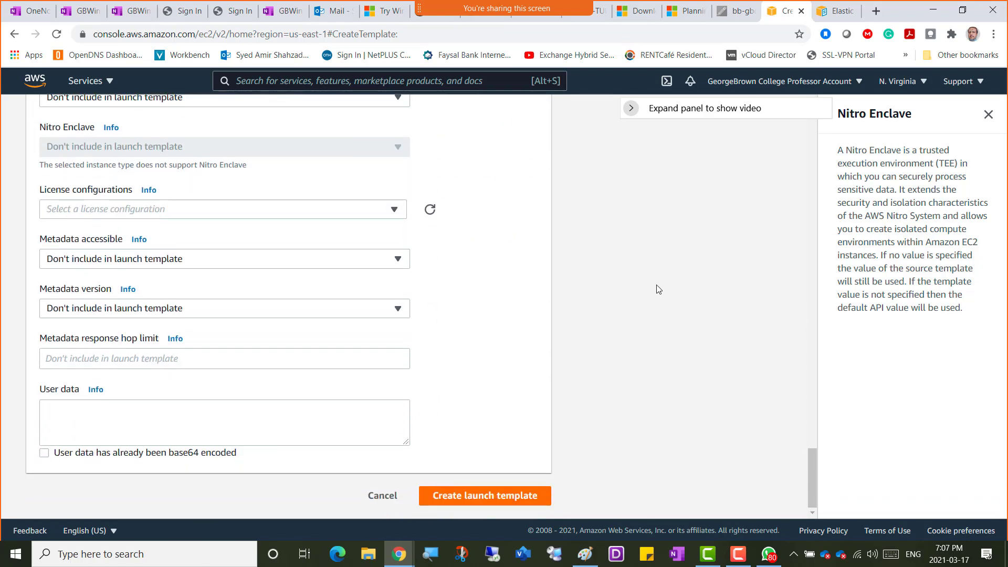
# - Create the Amir-LaunchTemplate launch template and close the Nitro Enclave help
pyautogui.click(497, 497)
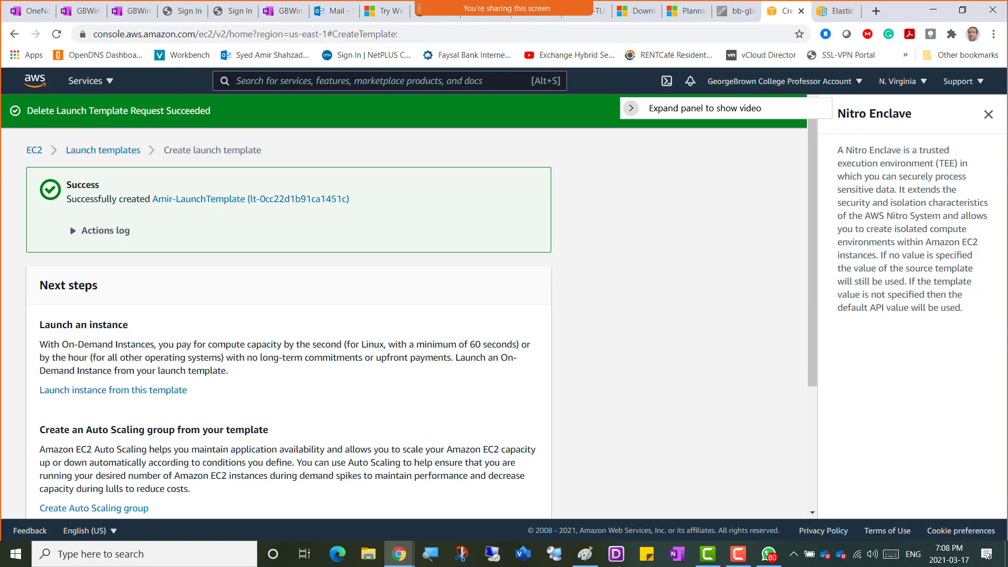
pyautogui.click(988, 115)
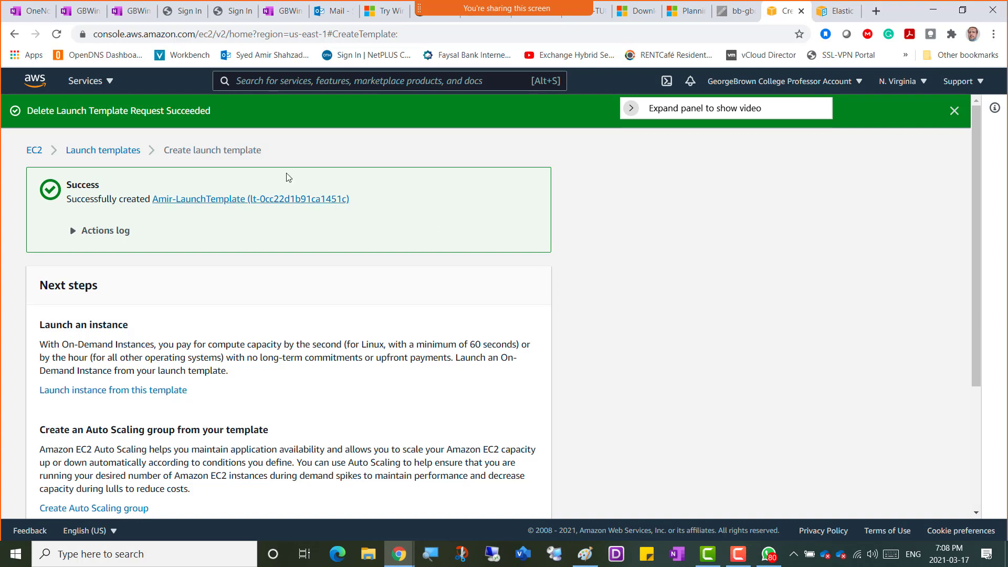
# - Screenshot the launch template success page and switch to the OneNote class notebook
pyautogui.press('super+shift+s')
pyautogui.moveTo(3, 68)
pyautogui.mouseDown()
pyautogui.moveTo(792, 338)
pyautogui.moveTo(960, 415)
pyautogui.mouseUp()
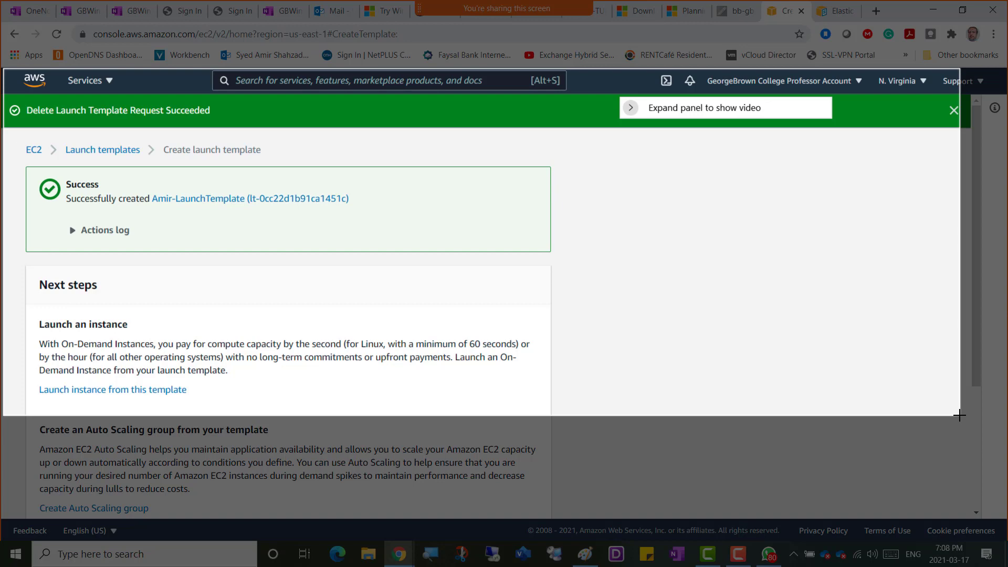
pyautogui.moveTo(960, 416); pyautogui.dragTo(959, 415)
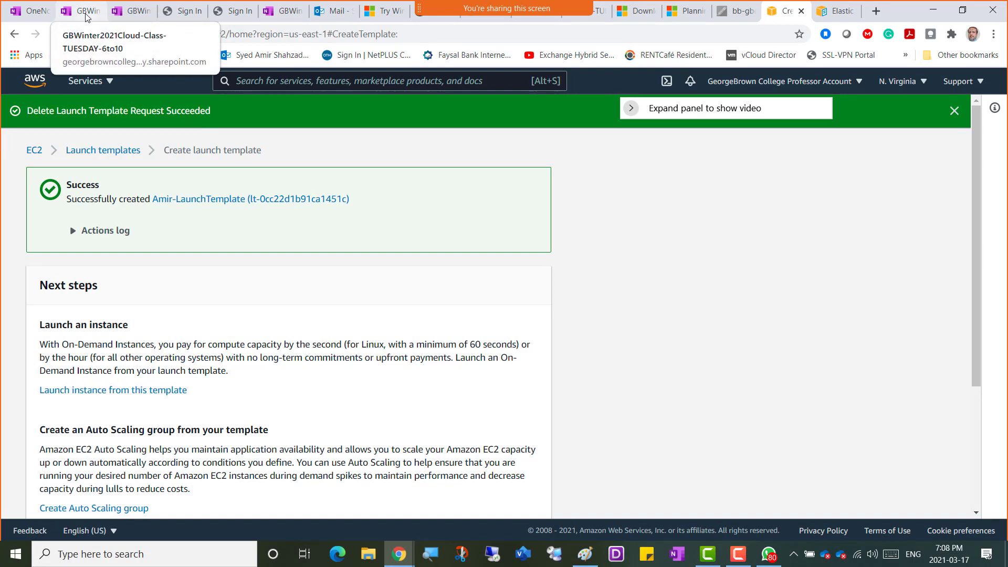
pyautogui.click(128, 11)
# - Add the bullet 'Screenshot 2 - Launch Template Created' with the screenshot pasted beneath, then return to AWS
pyautogui.write('Screenshot 2 - ')
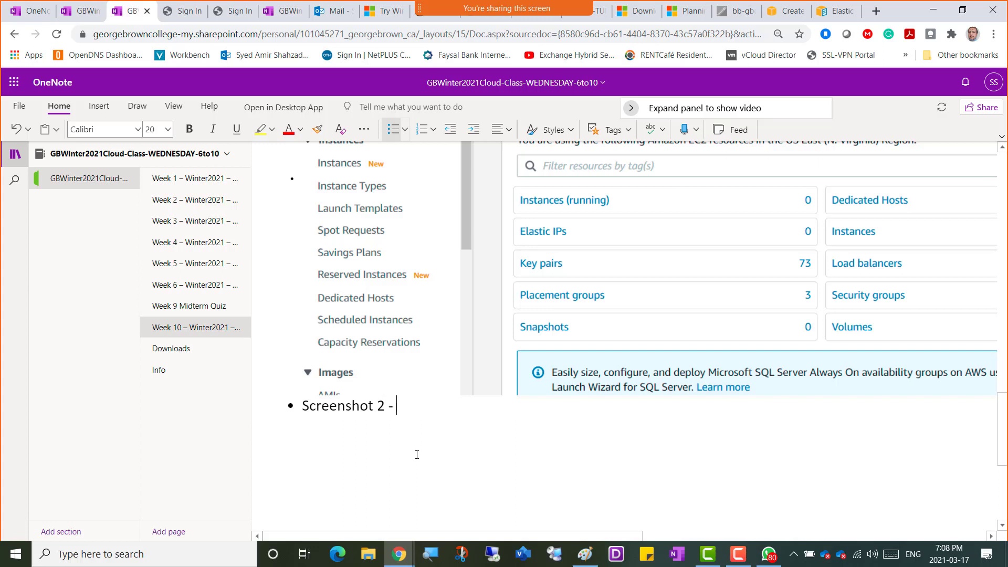
pyautogui.write('Launch Template Created')
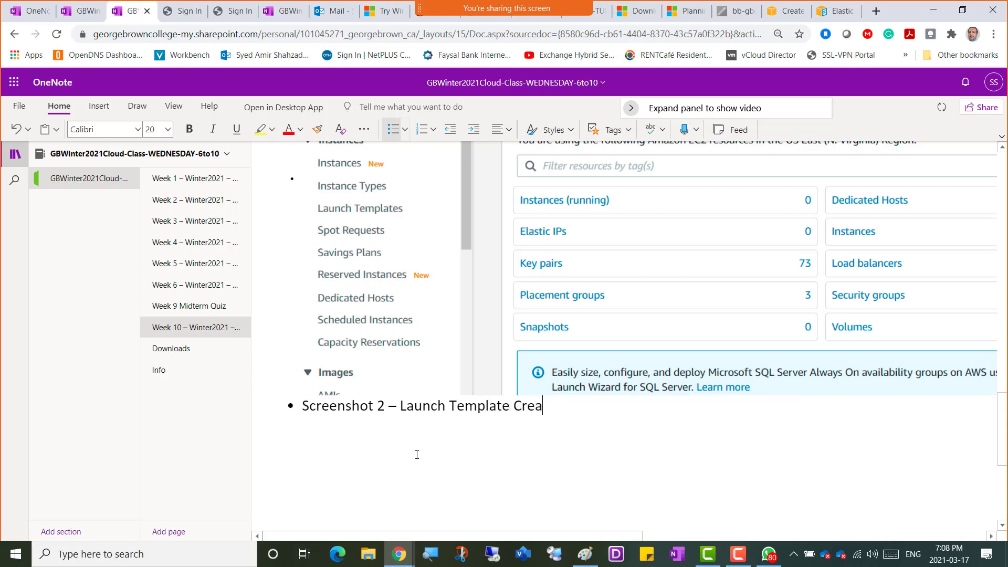
pyautogui.press('Return')
pyautogui.hotkey('ctrl', 'v')
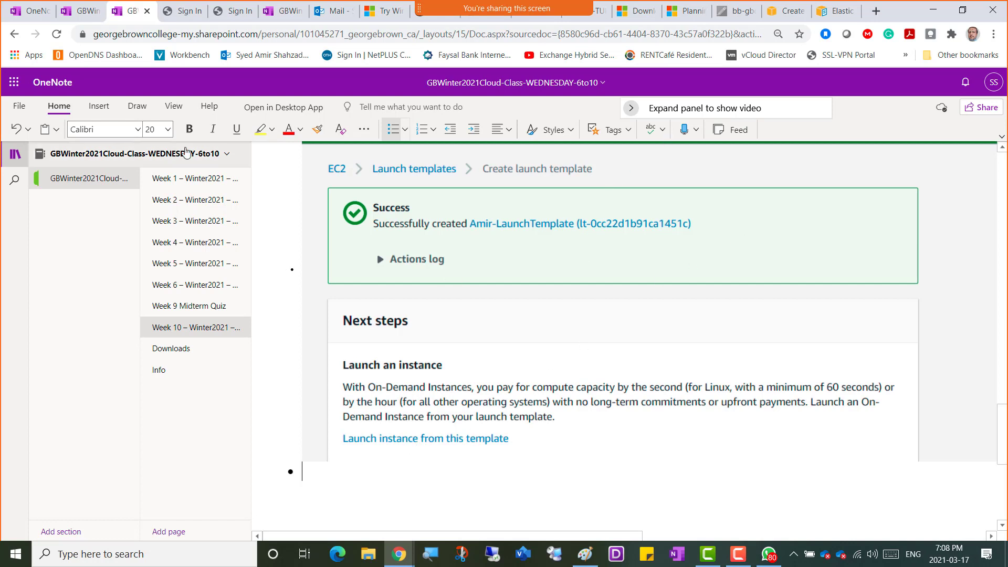
pyautogui.click(784, 11)
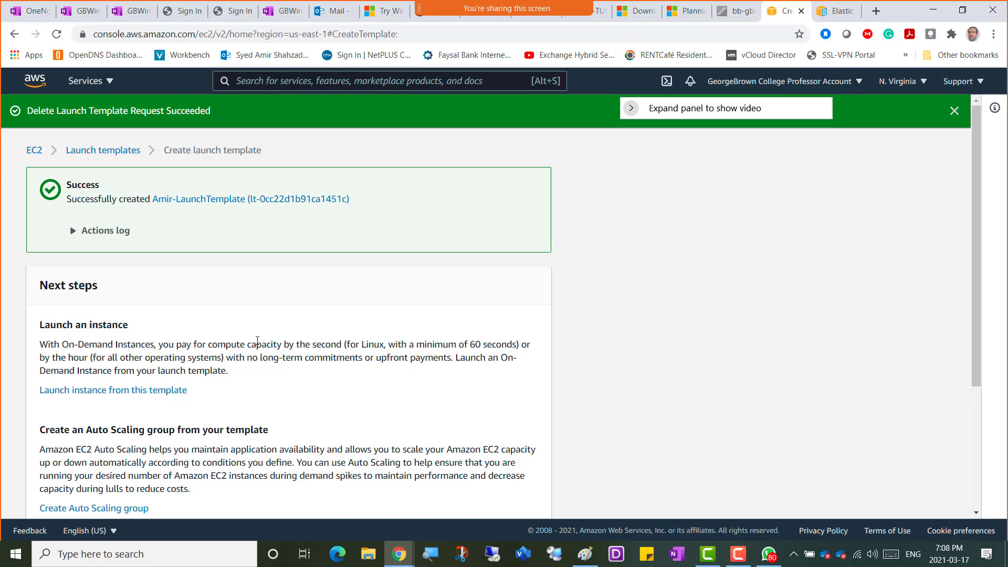
# - Open View launch templates to list all 13 templates, including Amir-LaunchTemplate
pyautogui.scroll(-3, 277, 340)
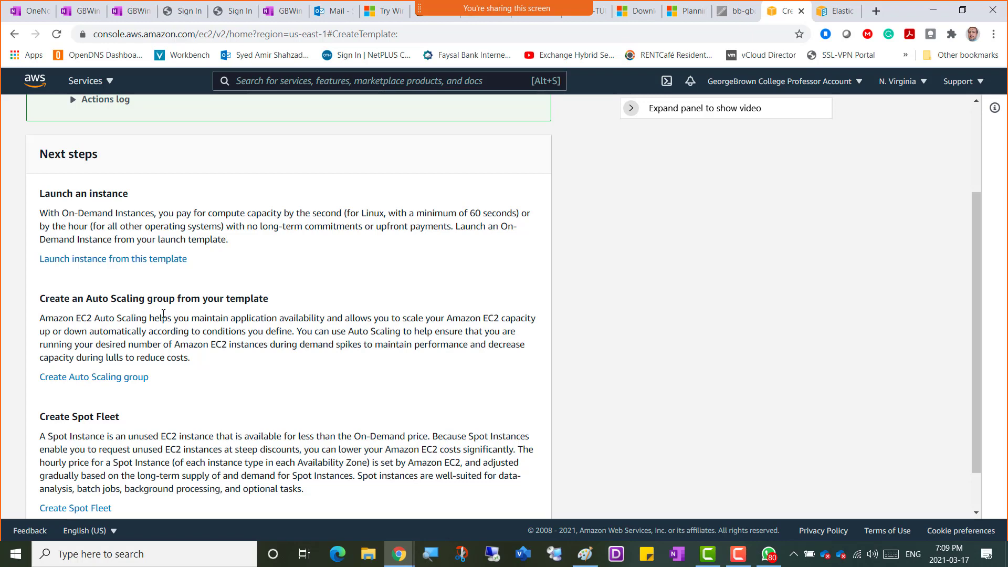
pyautogui.scroll(-1, 241, 402)
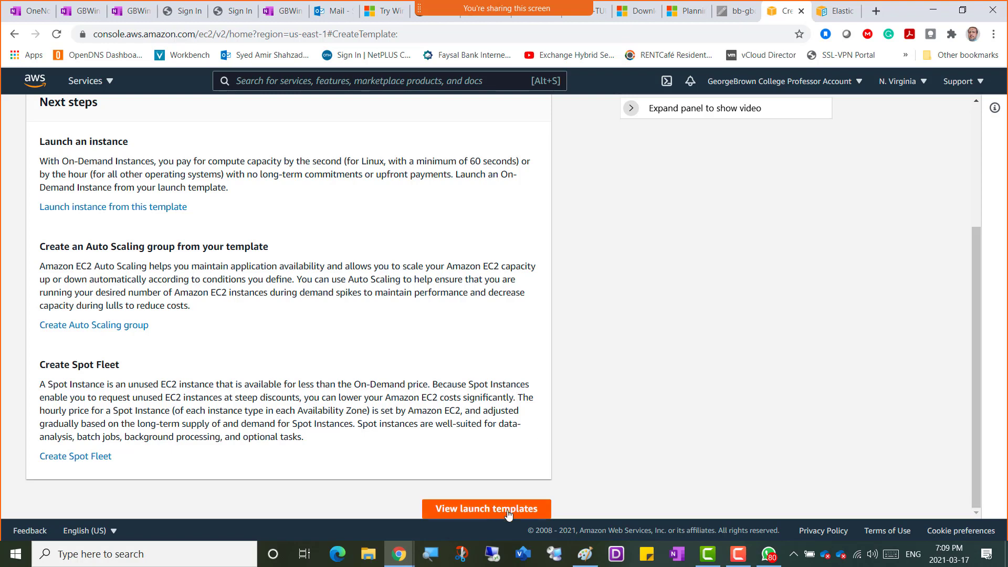
pyautogui.click(473, 512)
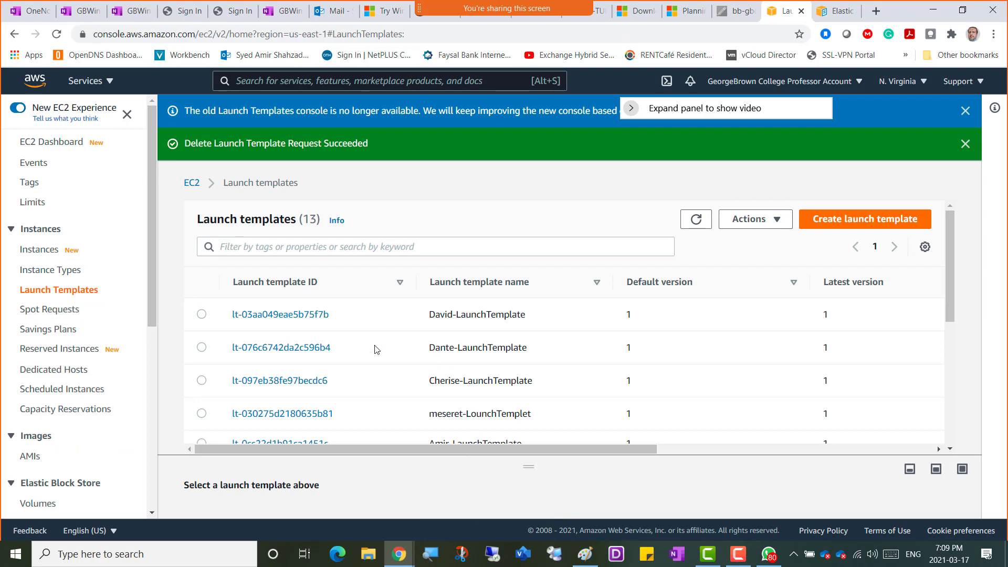
pyautogui.scroll(-1, 332, 351)
pyautogui.scroll(-5, 332, 351)
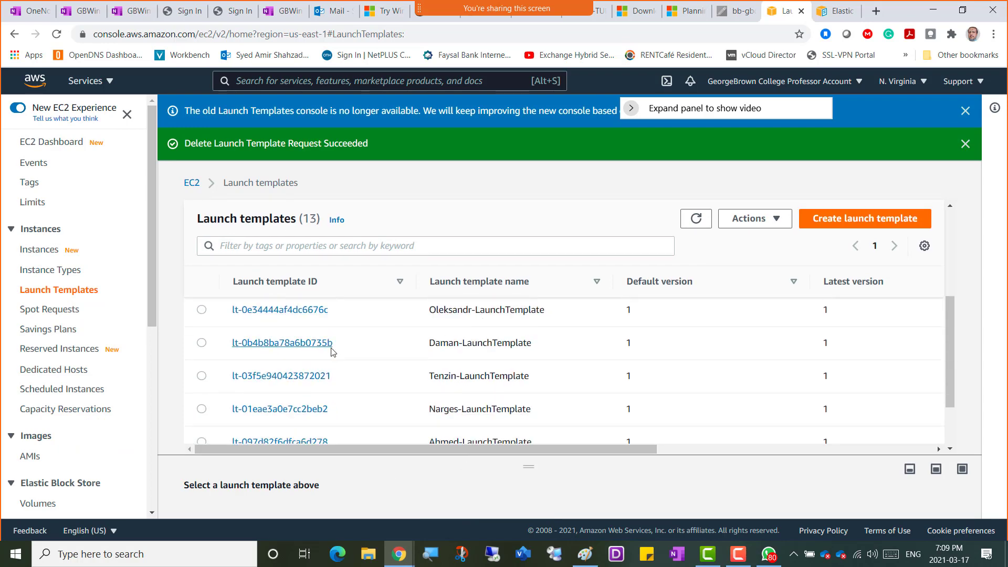
pyautogui.scroll(6, 332, 351)
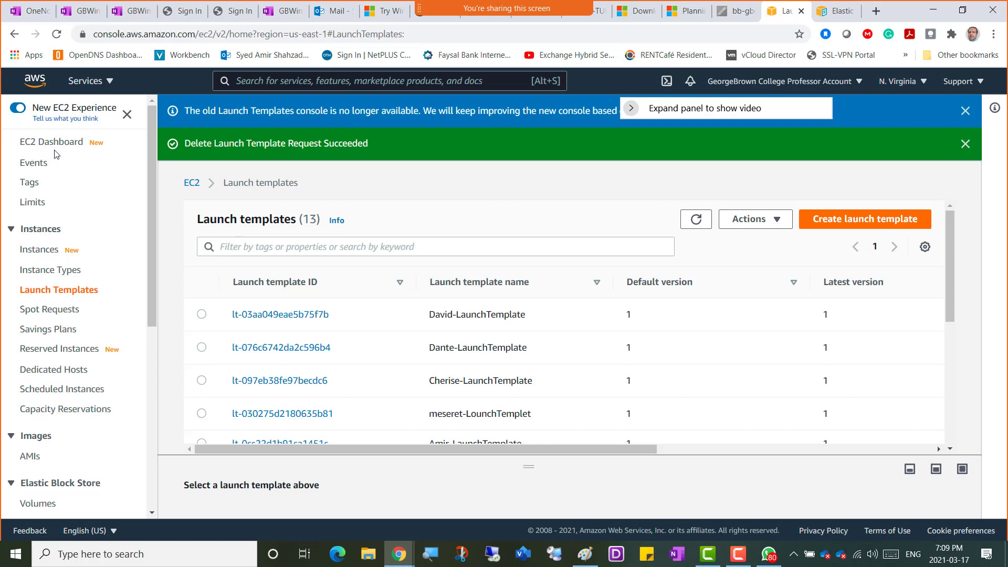
pyautogui.moveTo(148, 175); pyautogui.dragTo(150, 261)
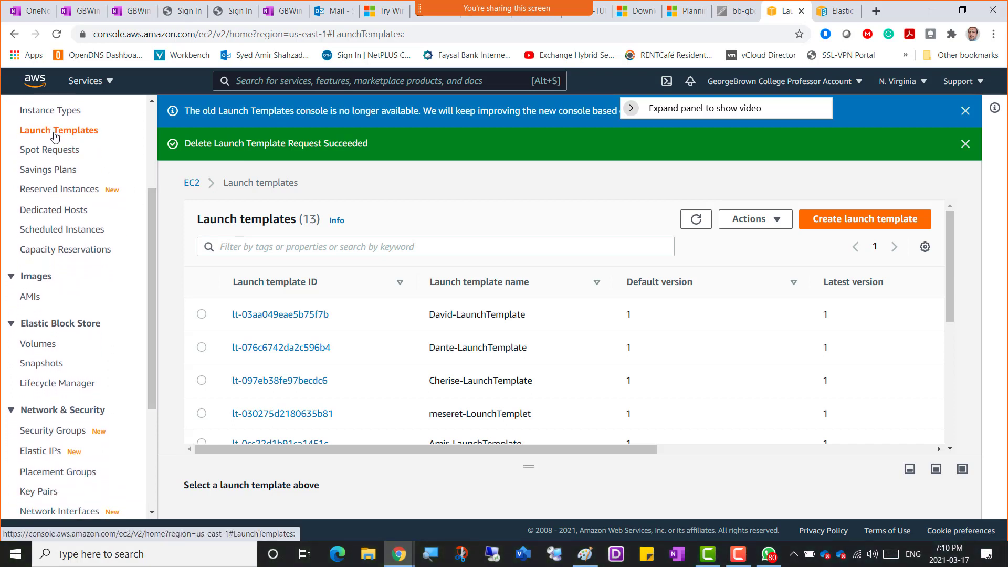
pyautogui.moveTo(150, 207); pyautogui.dragTo(150, 323)
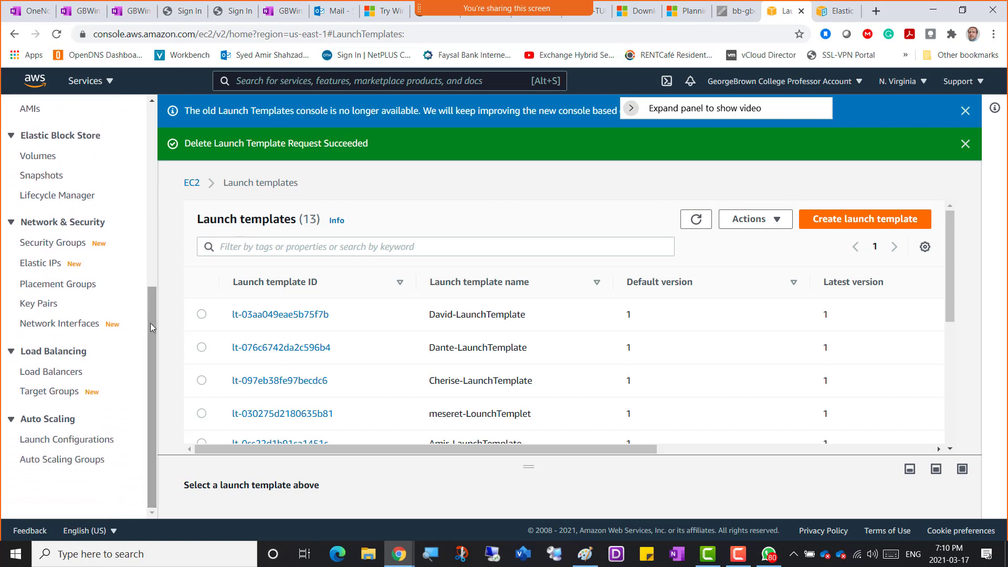
# - Open the EC2 Auto Scaling Groups page, then bring the Paint AutoScaling notes forward
pyautogui.click(70, 463)
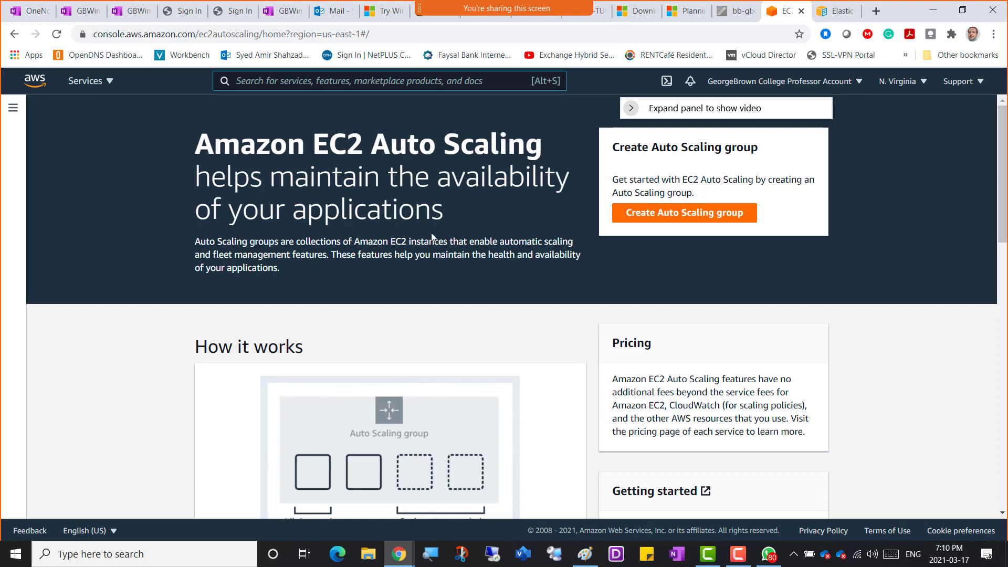
pyautogui.moveTo(594, 564)
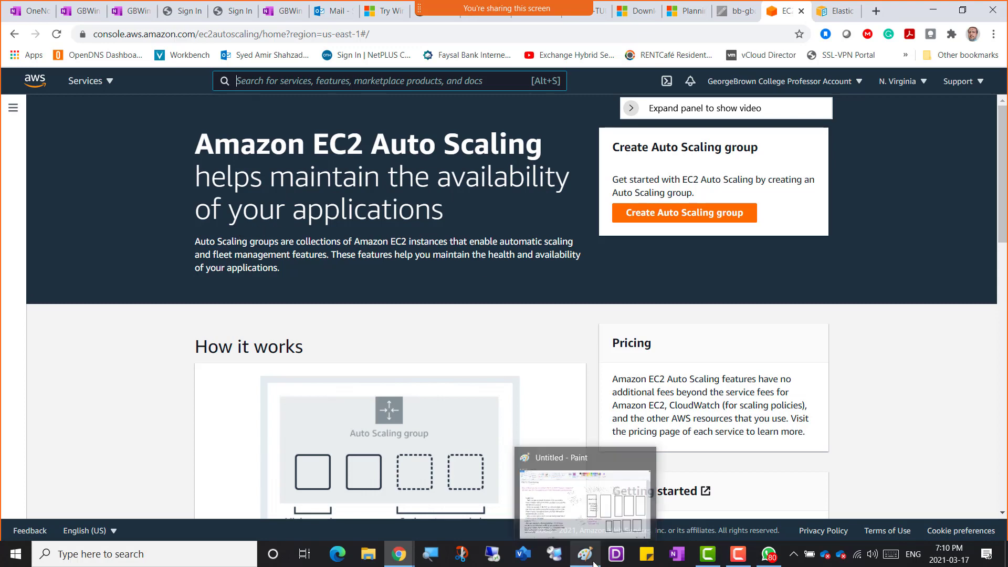
pyautogui.click(552, 477)
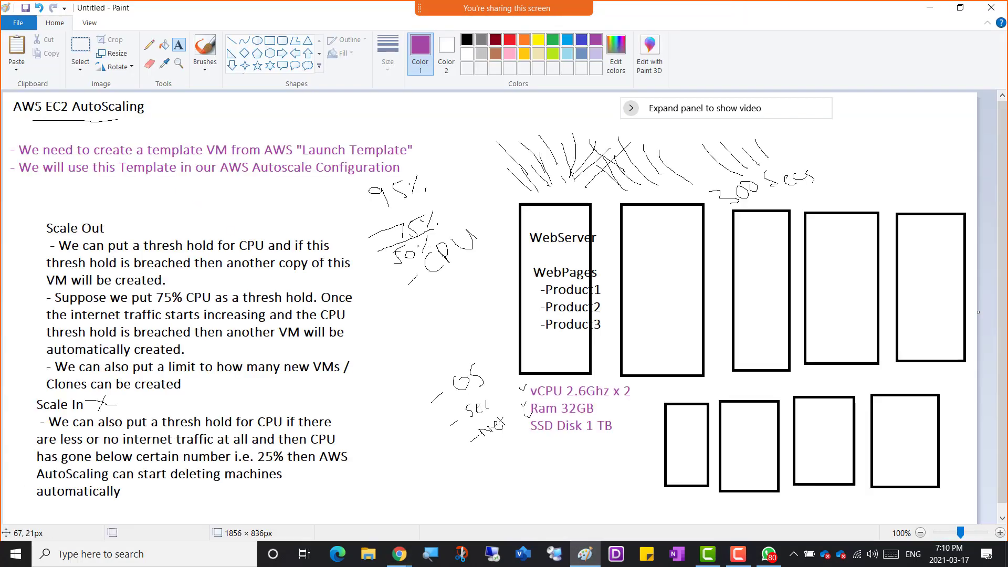
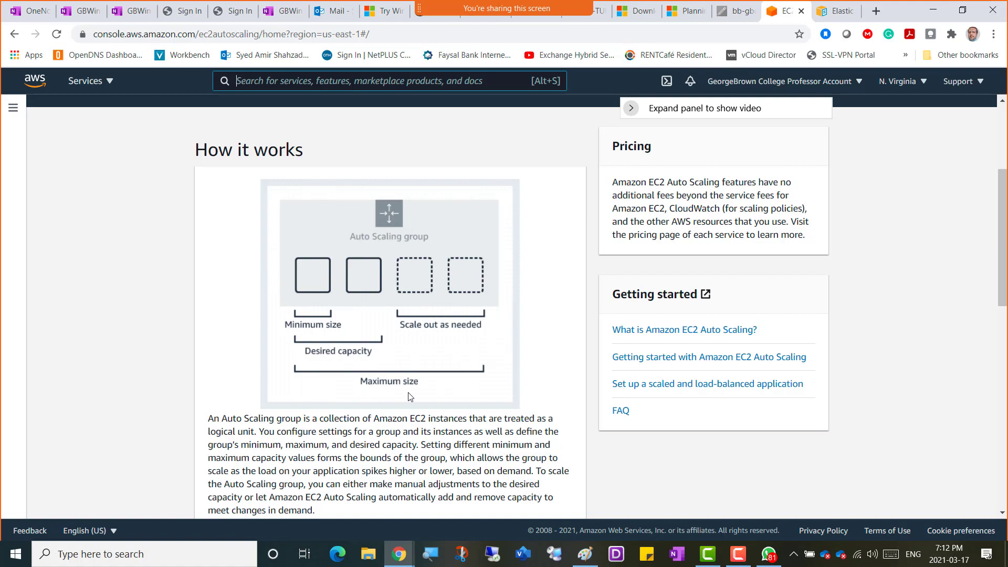
# - Start a new Auto Scaling group named 'Amer-Autoscaling Group'
pyautogui.scroll(-6, 381, 415)
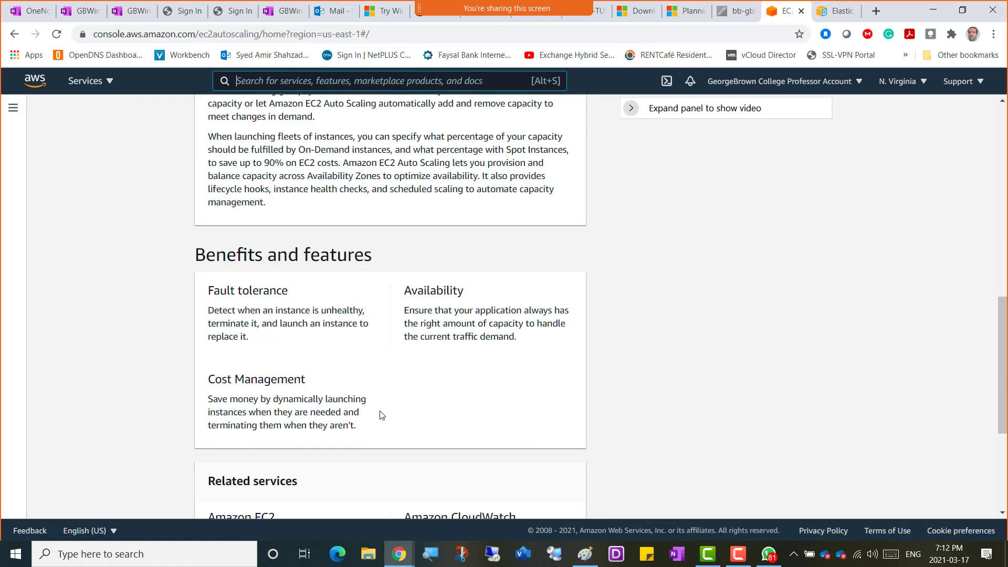
pyautogui.scroll(-4, 382, 415)
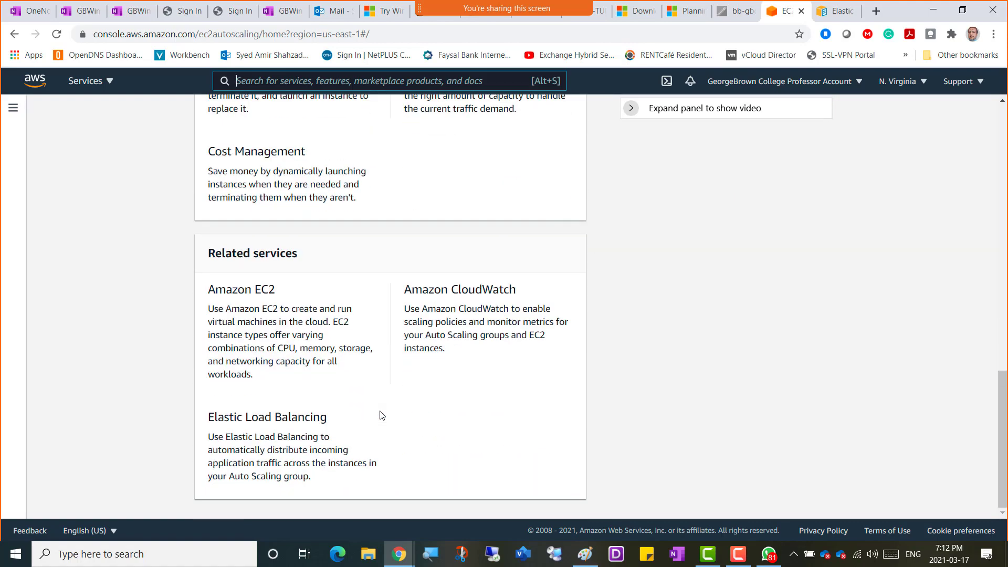
pyautogui.scroll(12, 382, 416)
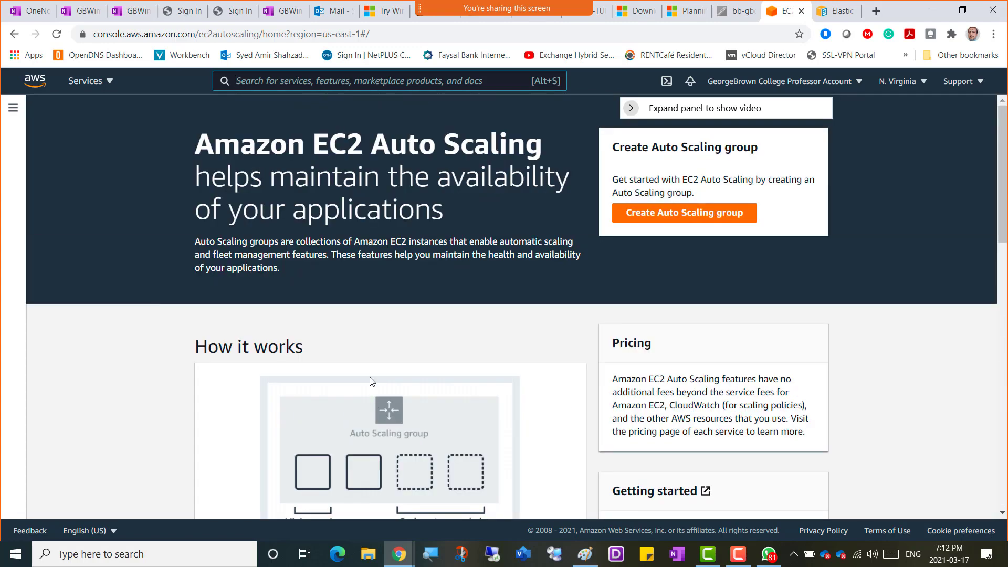
pyautogui.click(696, 217)
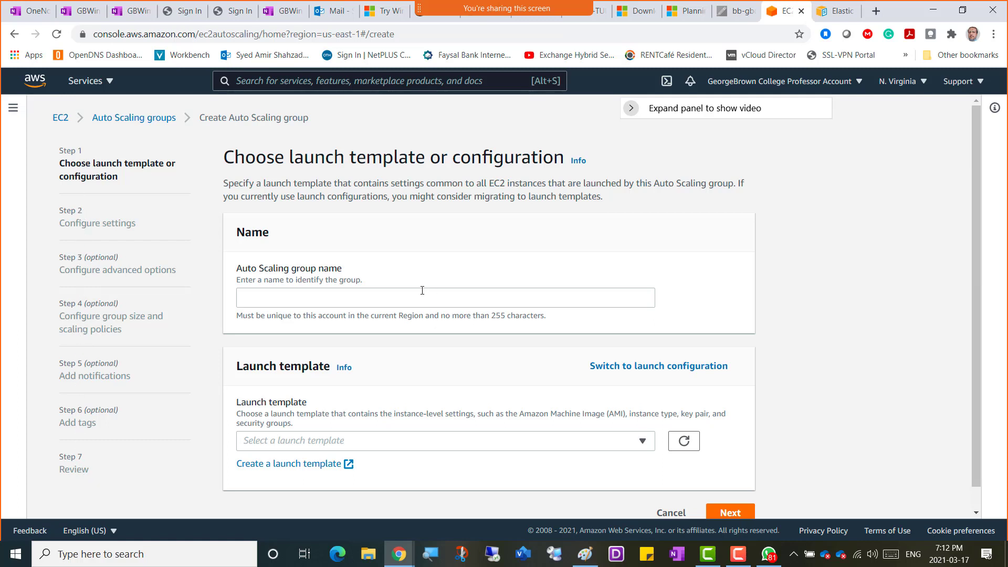
pyautogui.click(271, 296)
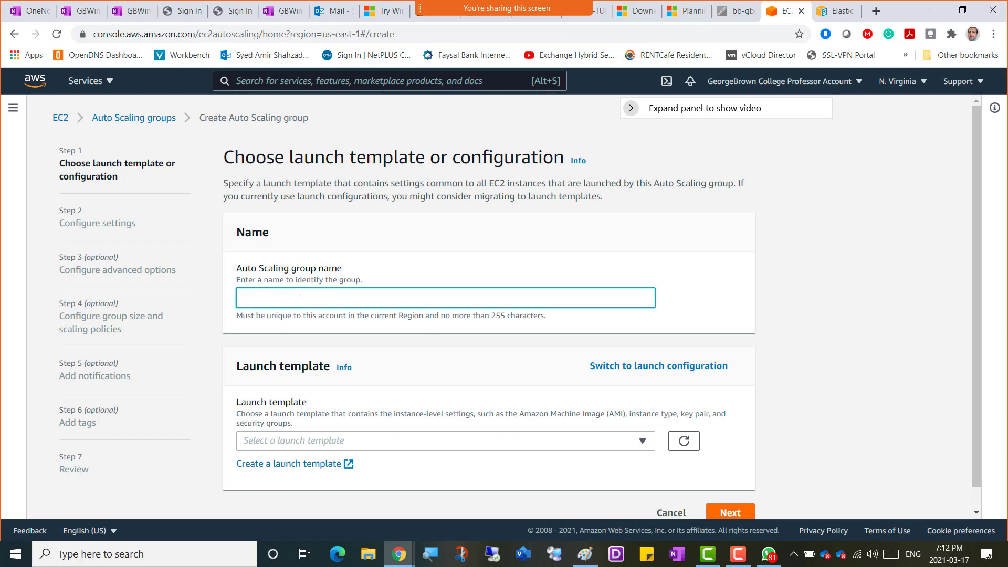
pyautogui.write('Amer-Autoscaling Group')
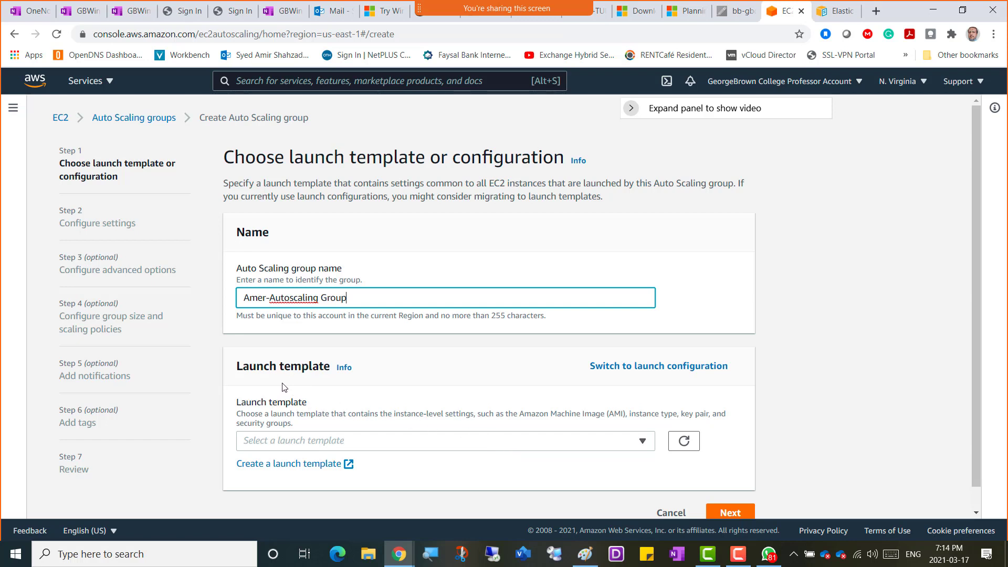
# - Choose the instructor's own t2.micro launch template, version Default (1), and review its details
pyautogui.click(643, 444)
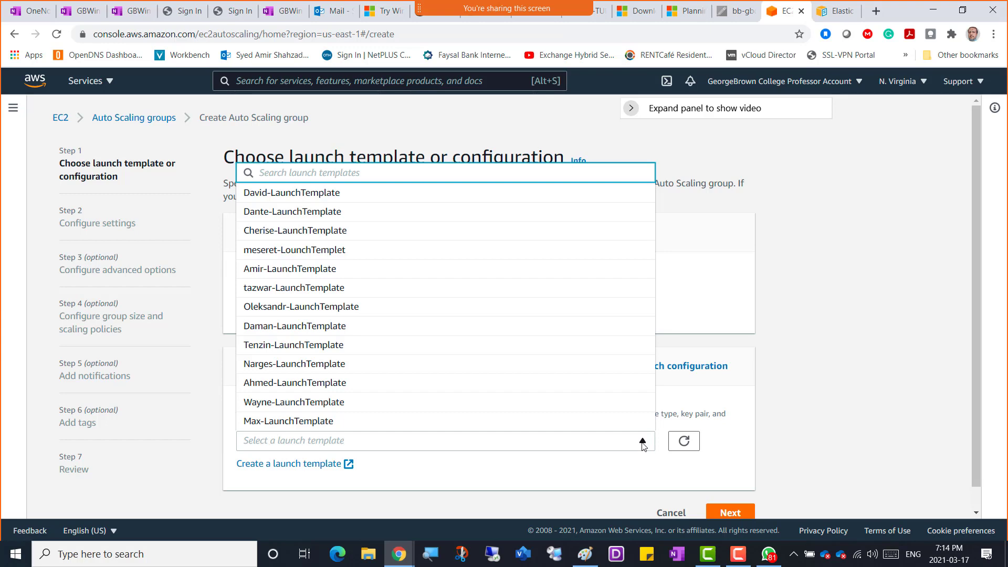
pyautogui.click(290, 270)
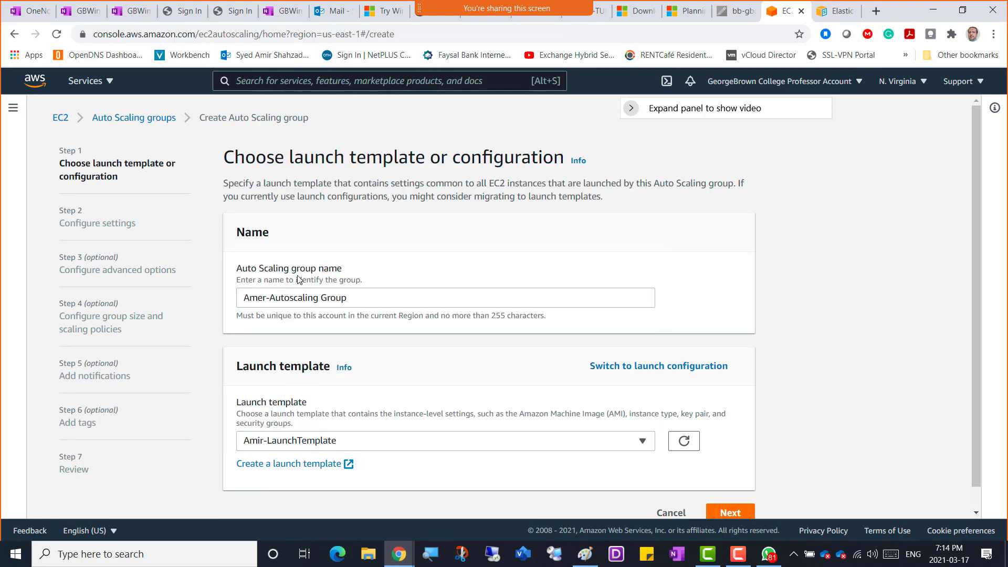
pyautogui.scroll(-5, 808, 392)
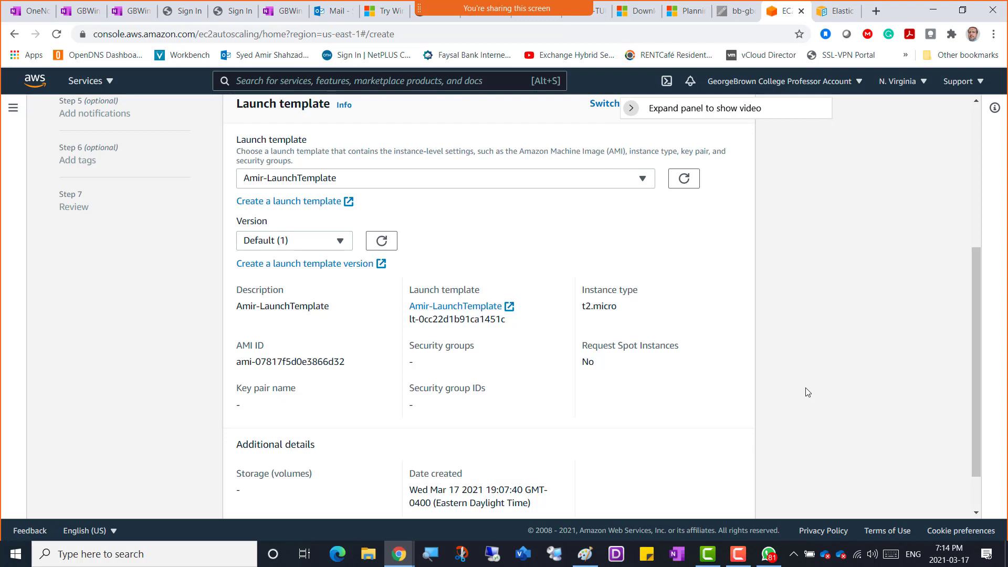
pyautogui.scroll(-1, 807, 393)
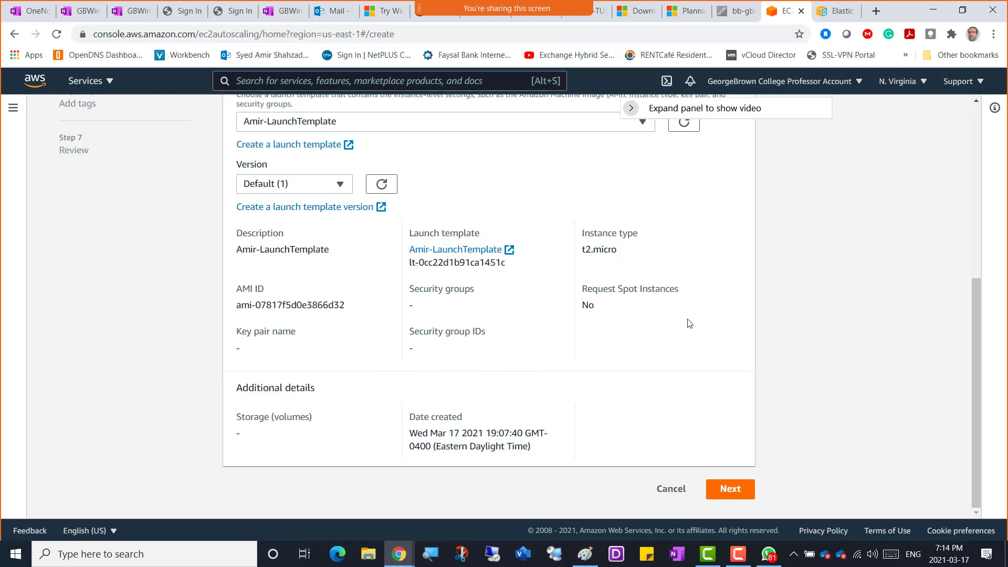
pyautogui.scroll(1, 717, 316)
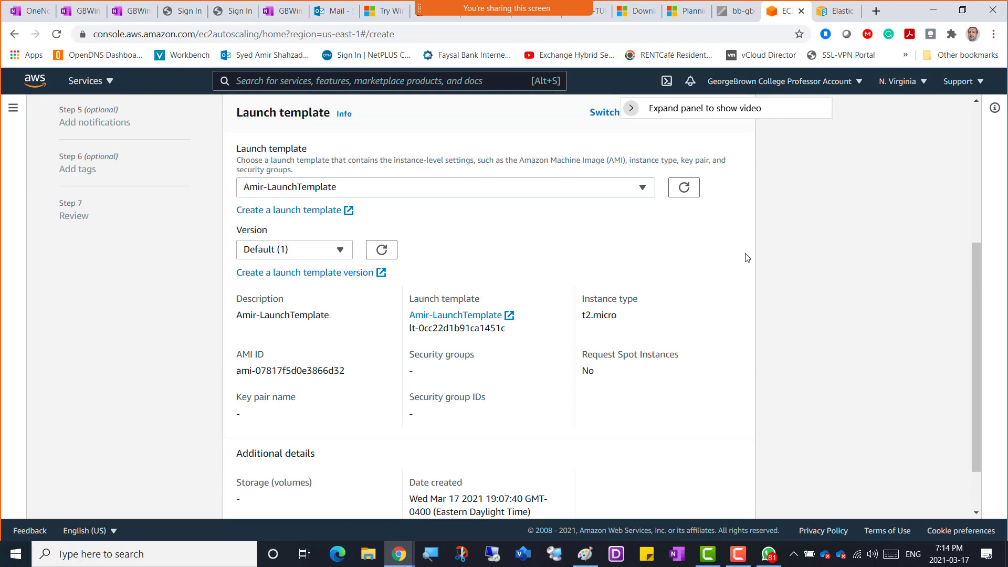
pyautogui.scroll(-1, 748, 257)
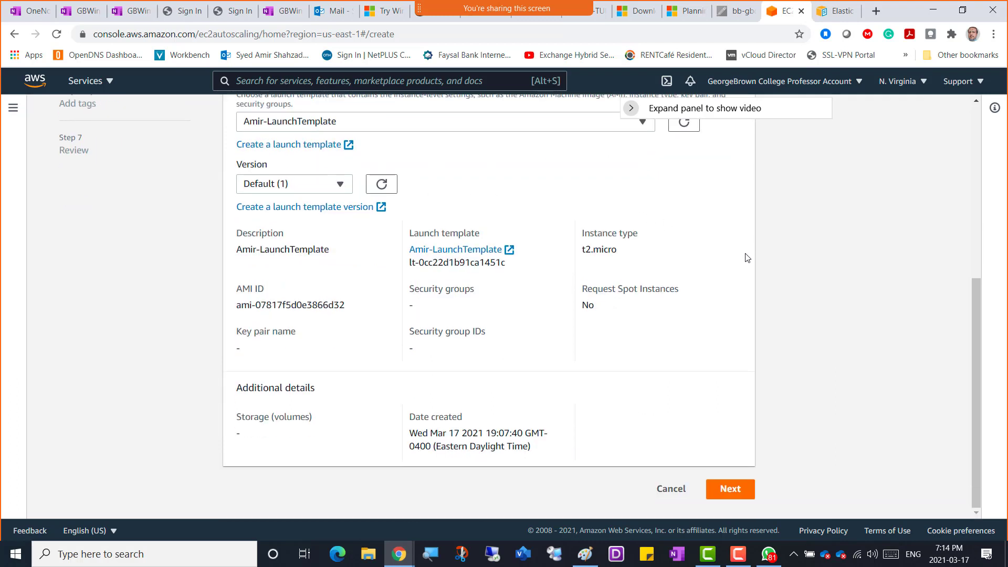
# - Go to Configure settings and scroll to the Network section showing default VPC vpc-420fd338
pyautogui.click(736, 492)
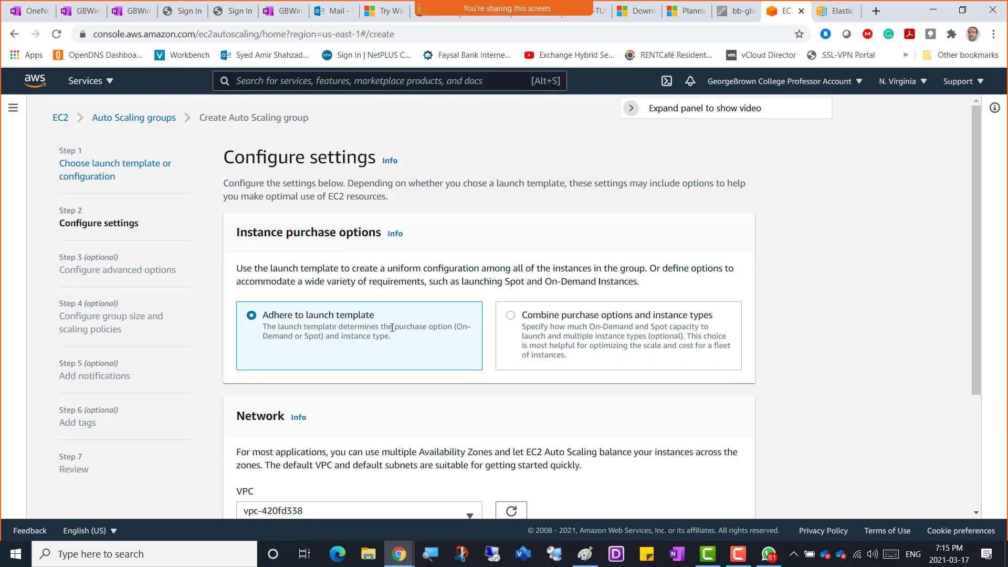
pyautogui.scroll(-1, 439, 354)
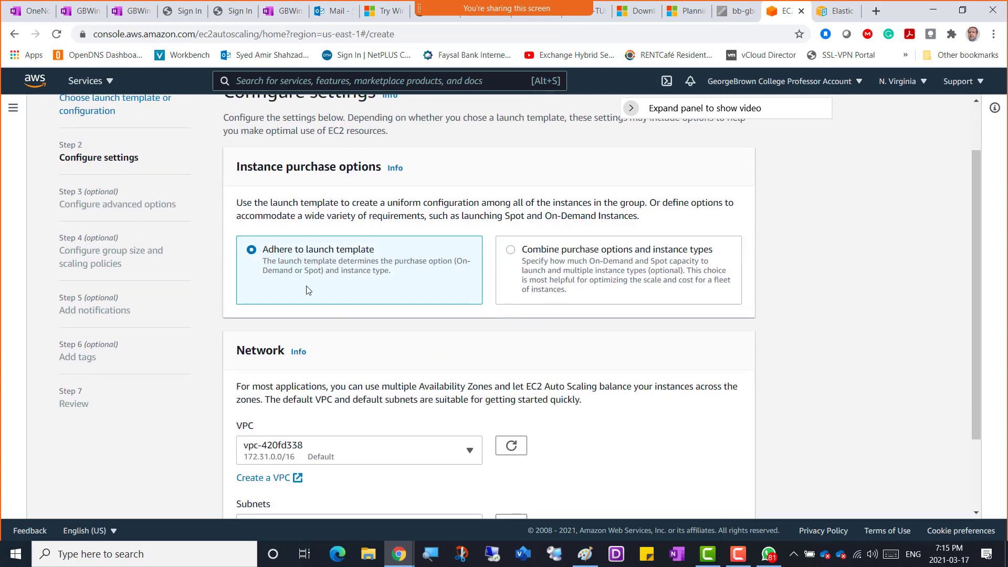
pyautogui.scroll(-2, 392, 322)
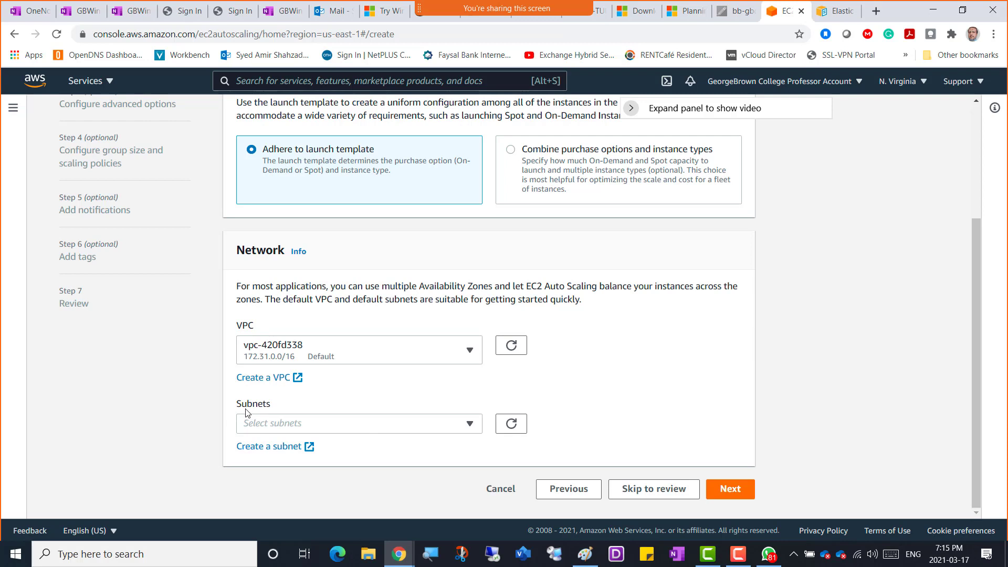
# - Add subnet us-east-1a, advance to Configure advanced options, then bring up the Paint sketch
pyautogui.click(469, 426)
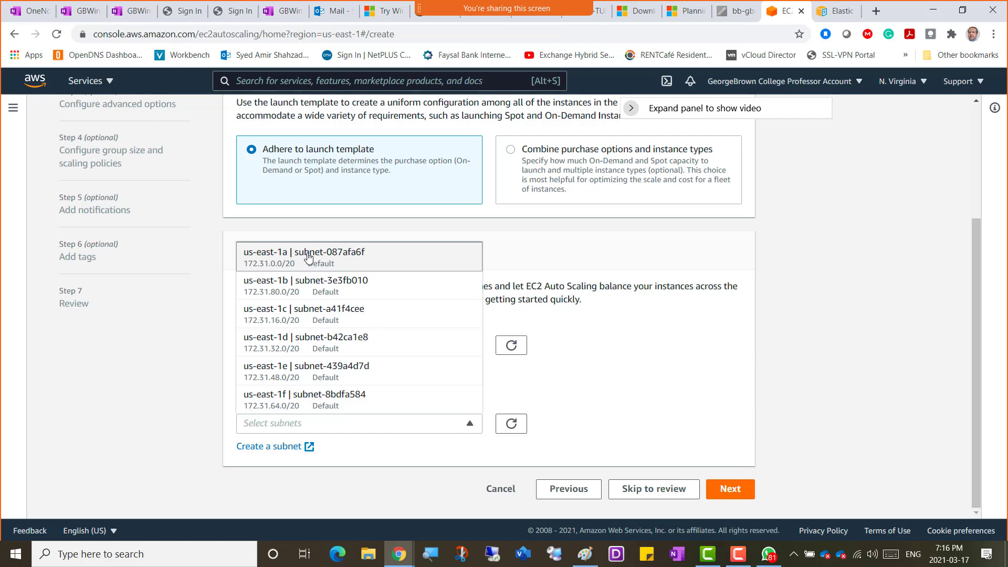
pyautogui.click(303, 257)
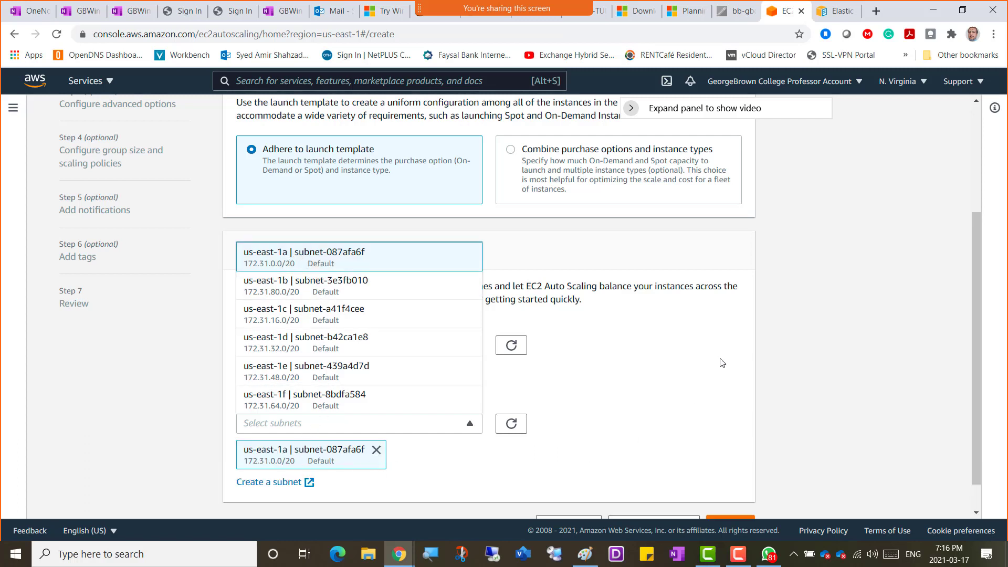
pyautogui.scroll(-1, 722, 363)
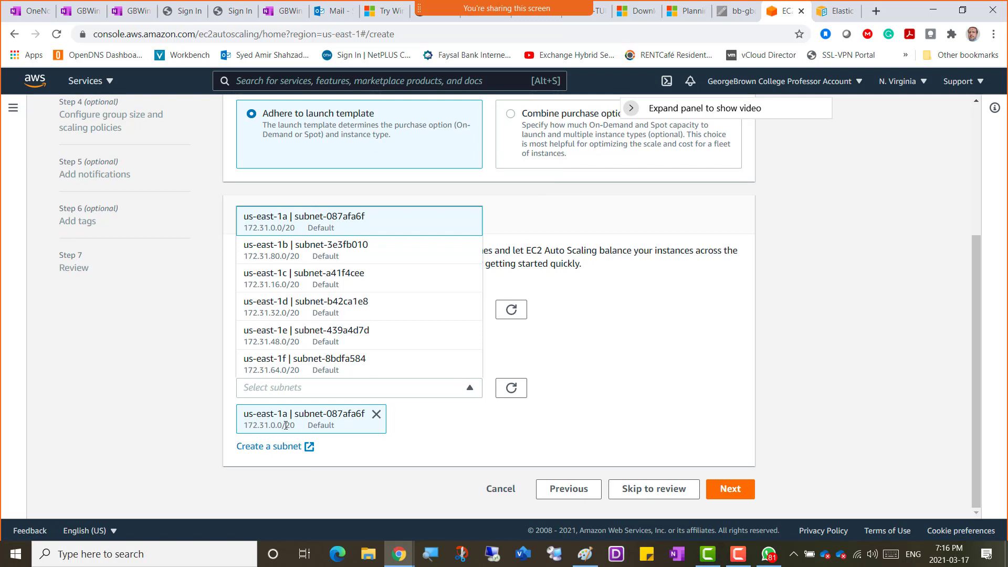
pyautogui.click(683, 403)
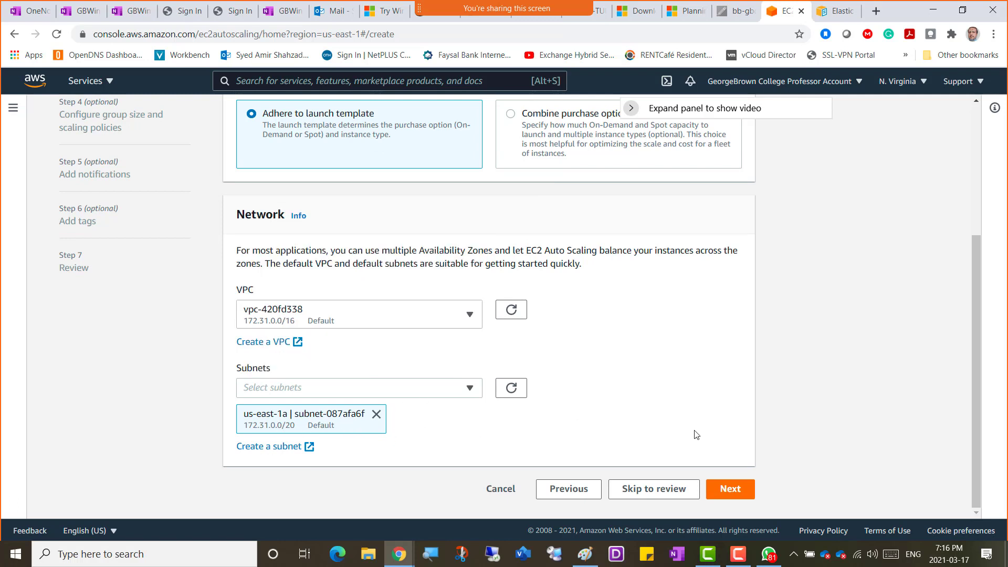
pyautogui.click(738, 492)
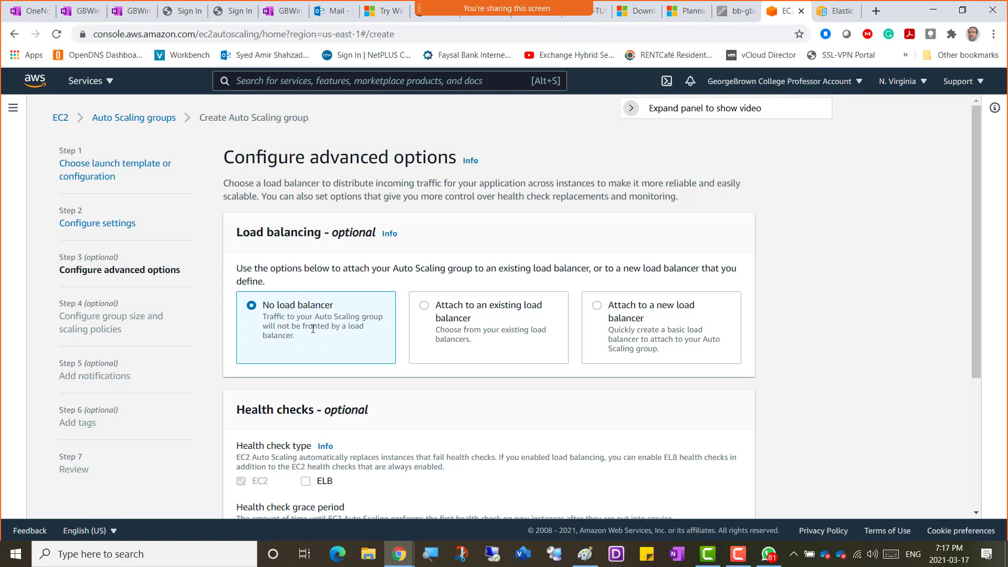
pyautogui.click(585, 554)
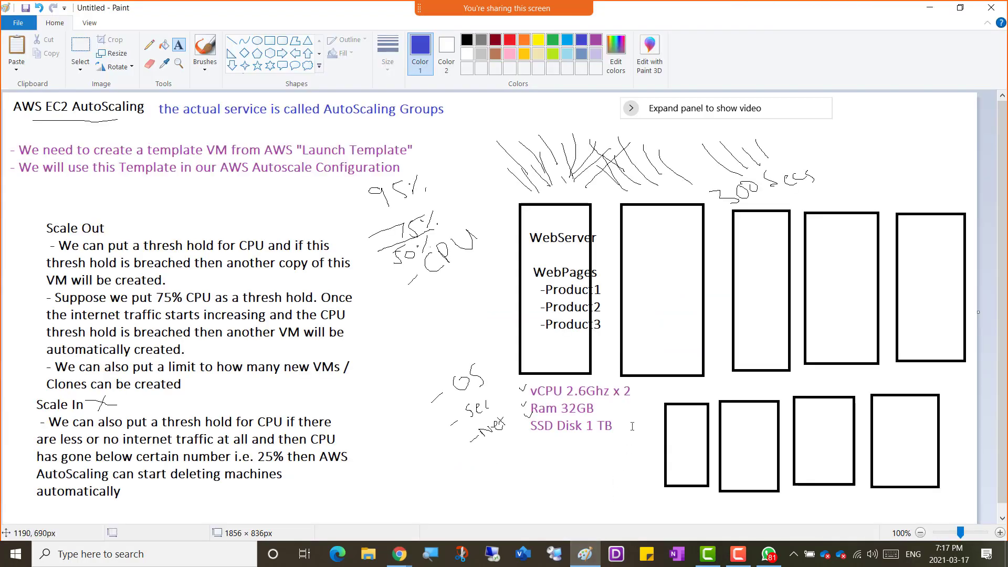
# - Pencil in lines, an LB label and slanted strokes toward '300 secs', then minimize Paint
pyautogui.click(149, 46)
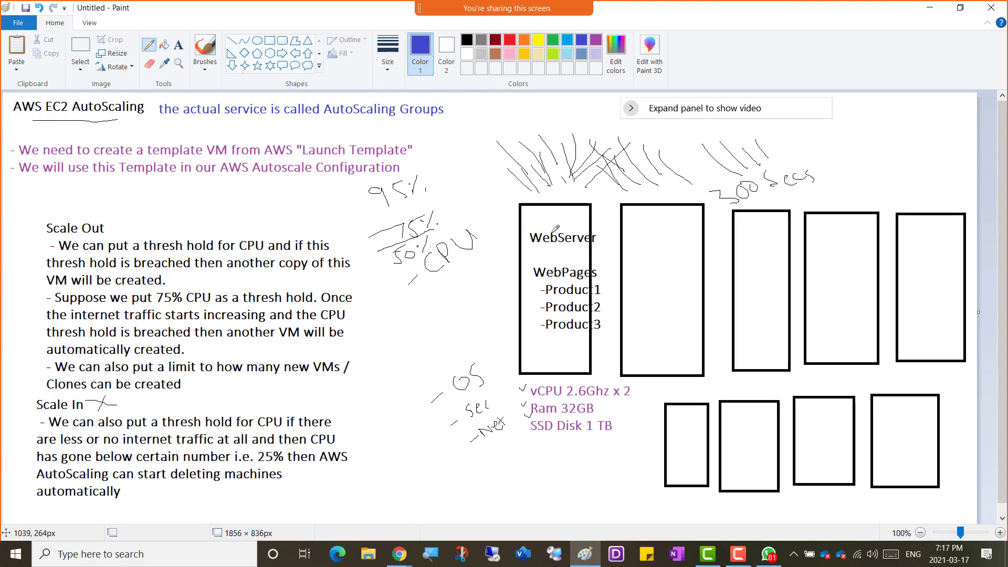
pyautogui.moveTo(538, 184); pyautogui.dragTo(650, 184)
pyautogui.moveTo(809, 185); pyautogui.dragTo(951, 185)
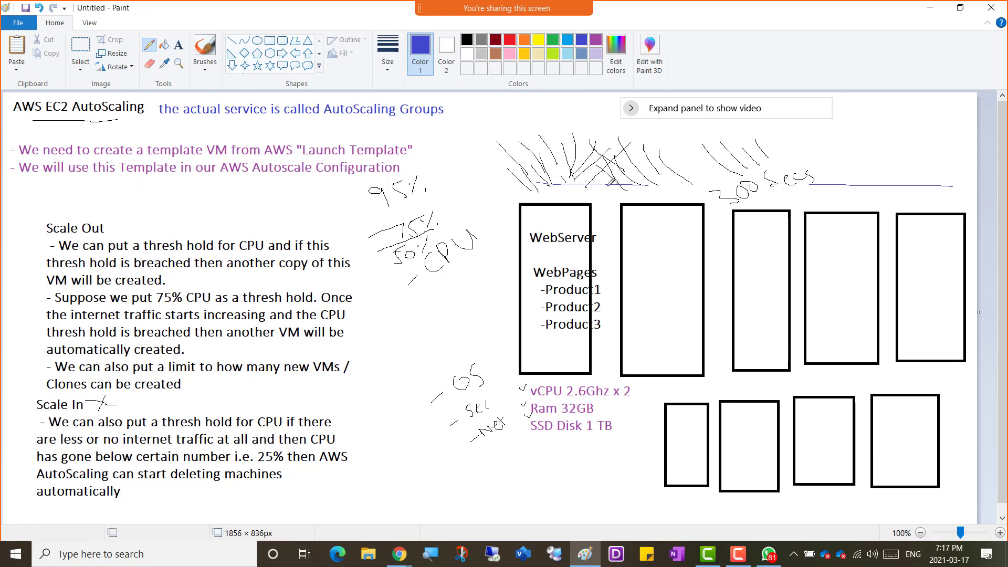
pyautogui.moveTo(555, 112)
pyautogui.mouseDown()
pyautogui.moveTo(565, 111)
pyautogui.moveTo(513, 138)
pyautogui.moveTo(542, 97)
pyautogui.moveTo(565, 111)
pyautogui.mouseUp()
pyautogui.moveTo(479, 103)
pyautogui.mouseDown()
pyautogui.moveTo(507, 116)
pyautogui.moveTo(558, 184)
pyautogui.mouseUp()
pyautogui.moveTo(574, 125); pyautogui.dragTo(652, 170)
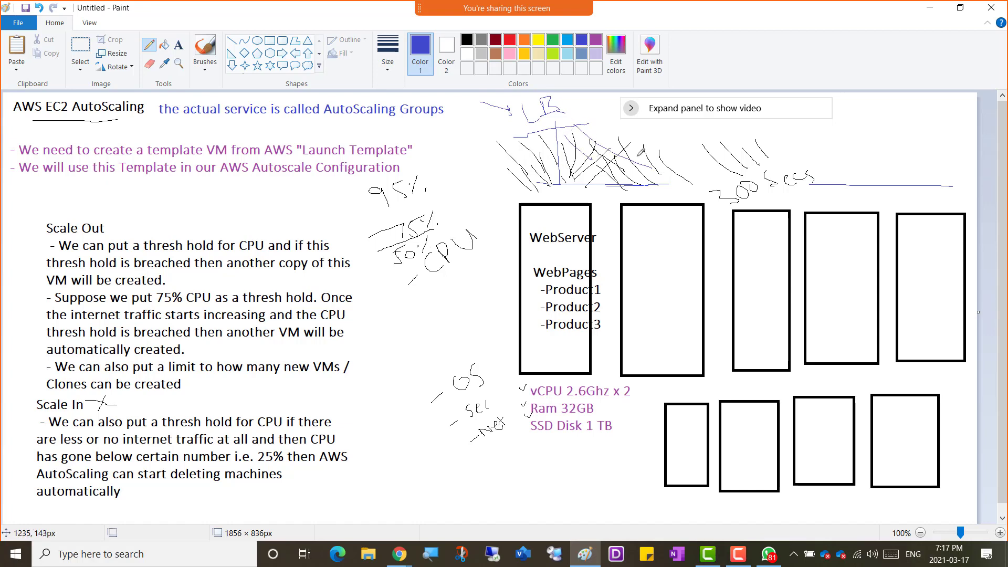
pyautogui.moveTo(621, 129); pyautogui.dragTo(769, 196)
pyautogui.moveTo(690, 131)
pyautogui.mouseDown()
pyautogui.moveTo(814, 166)
pyautogui.moveTo(794, 151)
pyautogui.mouseUp()
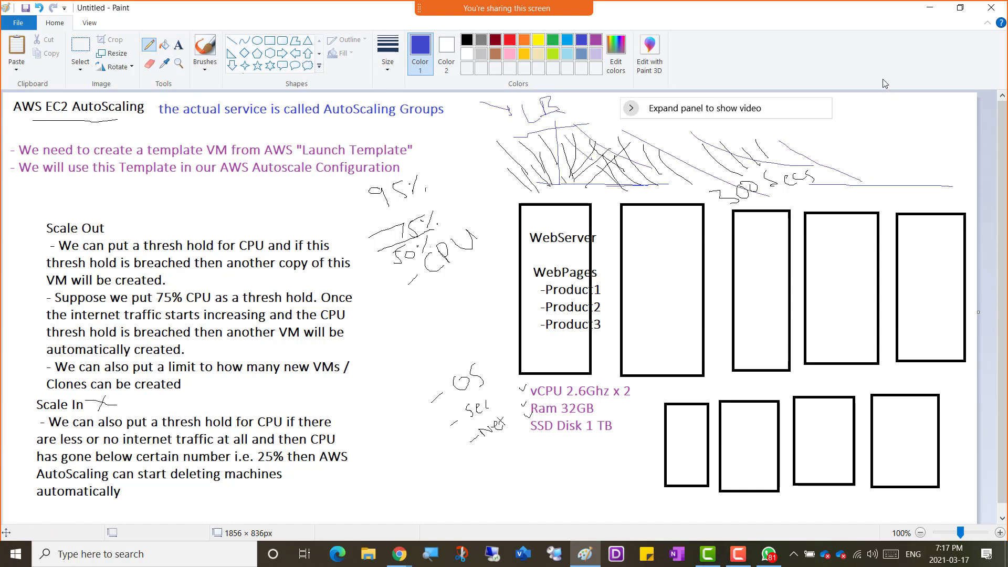
pyautogui.click(928, 9)
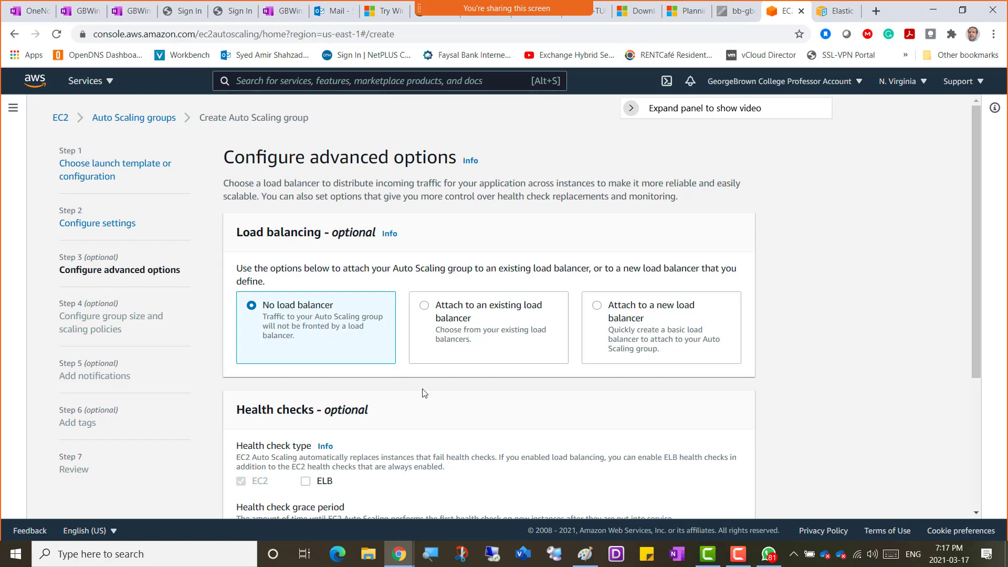
pyautogui.scroll(-3, 807, 381)
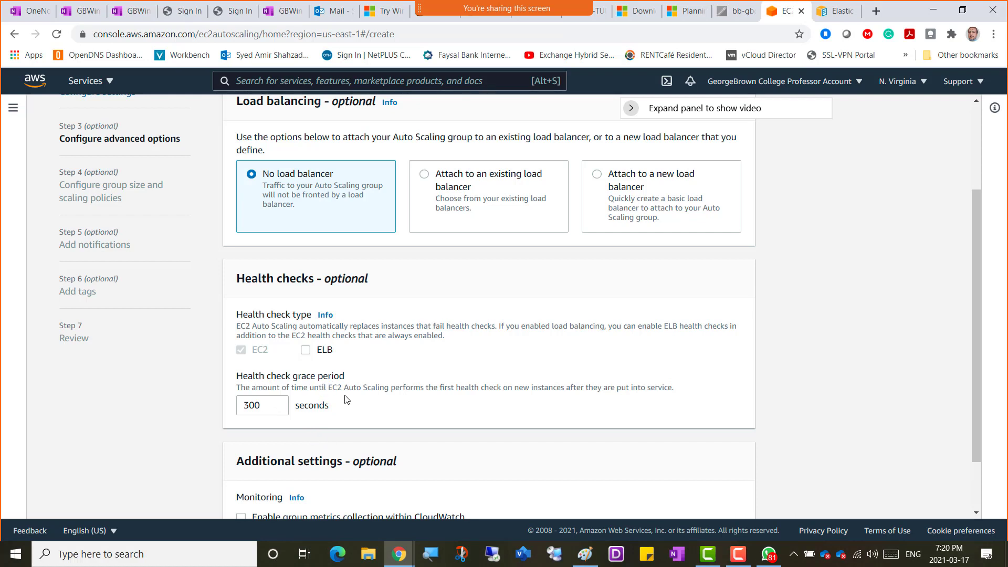
pyautogui.scroll(-2, 351, 374)
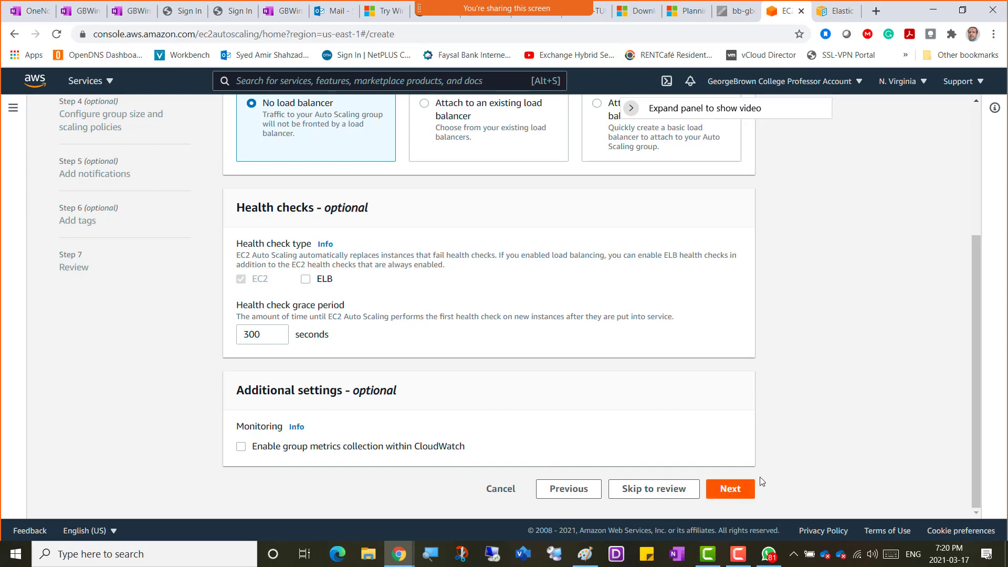
pyautogui.scroll(4, 634, 378)
pyautogui.scroll(-4, 634, 378)
# - Advance to Step 4 and read through the Group size Info help panel
pyautogui.click(737, 491)
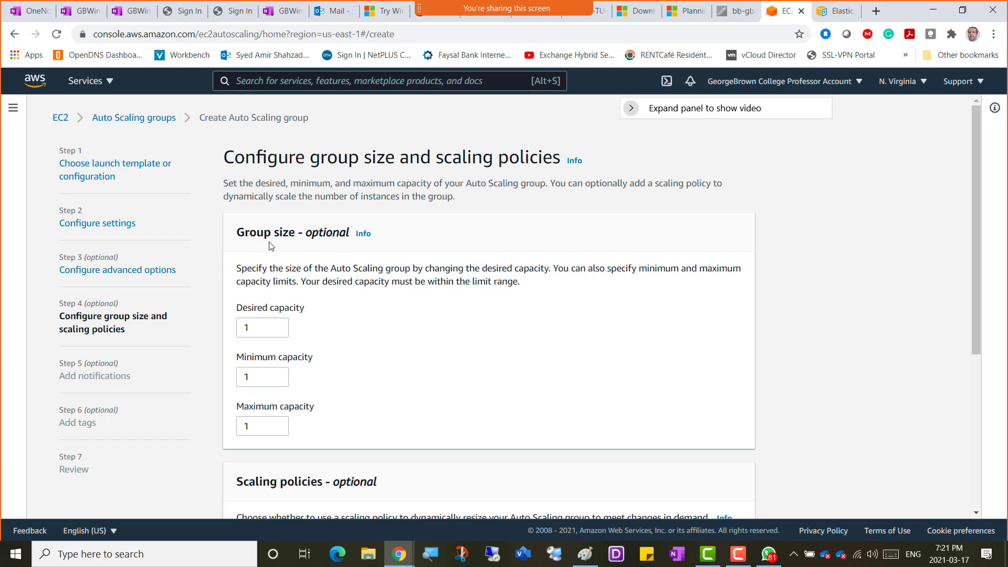
pyautogui.click(364, 234)
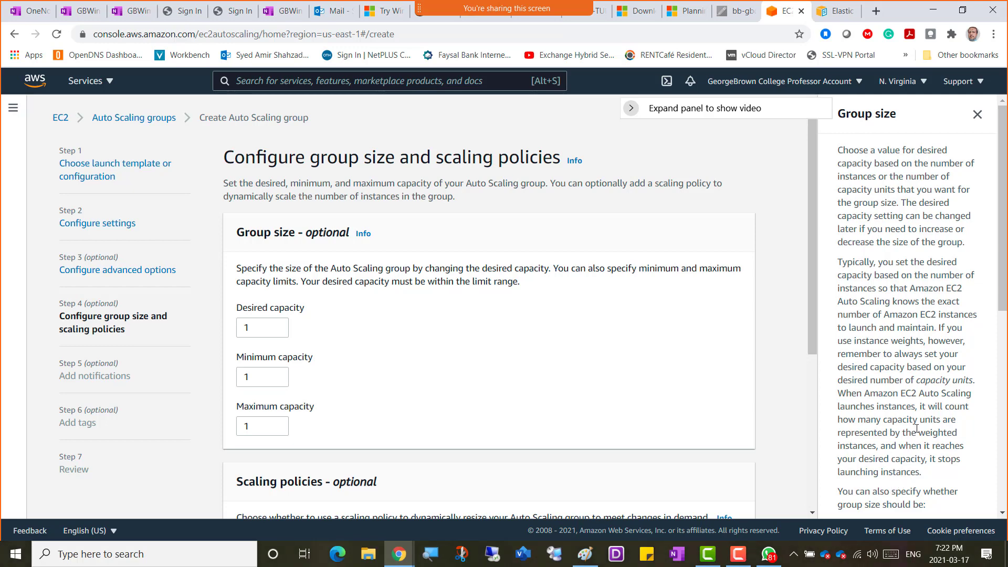
pyautogui.scroll(-2, 918, 428)
pyautogui.scroll(-1, 918, 427)
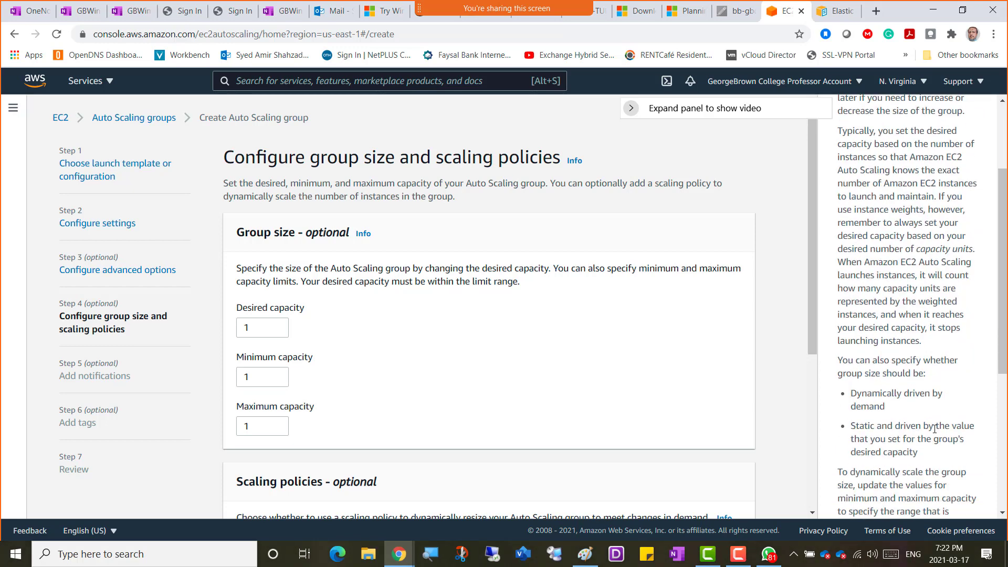
pyautogui.scroll(-4, 935, 428)
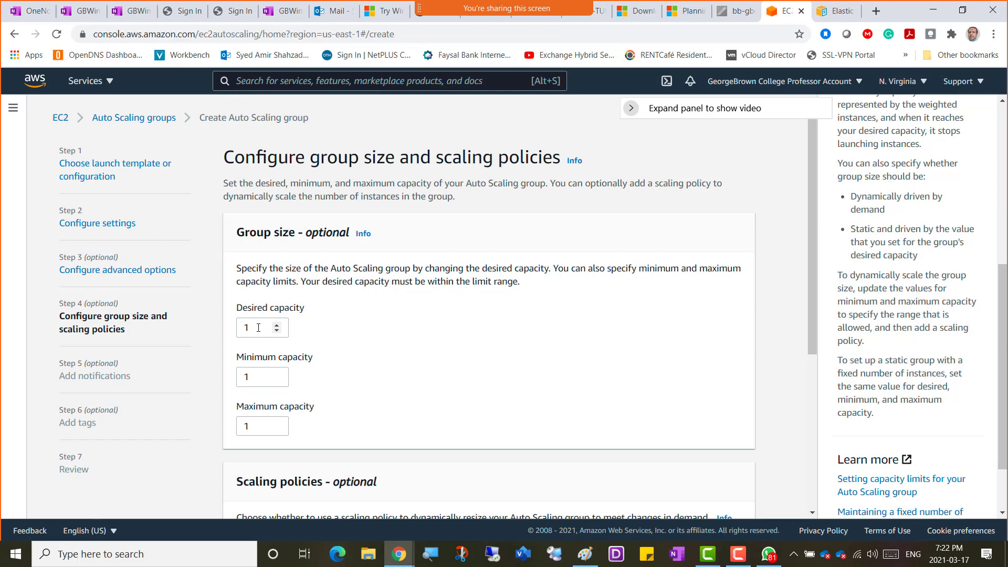
# - Set desired capacity to 2 and maximum capacity to 2, leaving minimum at 1
pyautogui.moveTo(254, 326); pyautogui.dragTo(238, 327)
pyautogui.write('2')
pyautogui.click(256, 423)
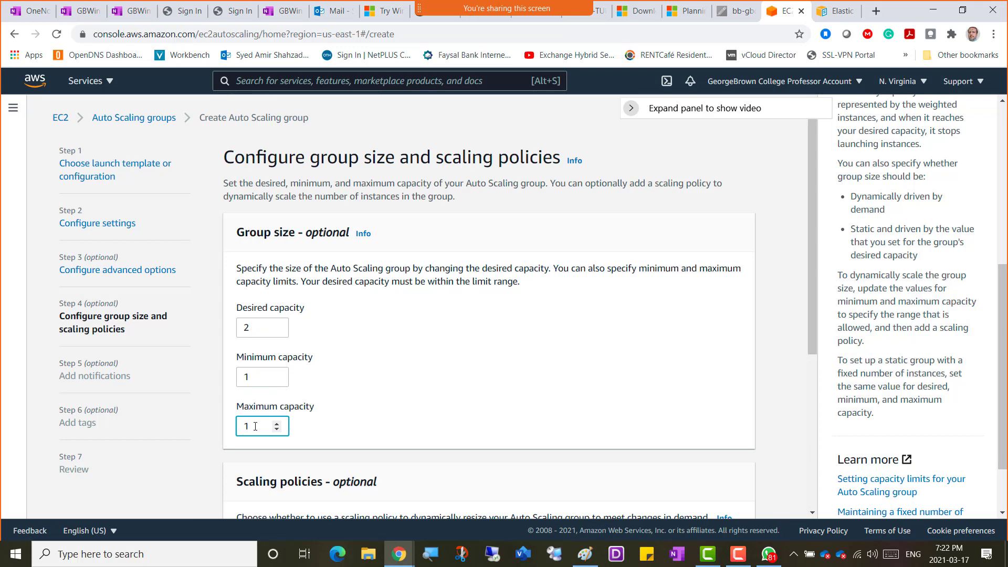
pyautogui.write('00')
pyautogui.moveTo(251, 329); pyautogui.dragTo(240, 328)
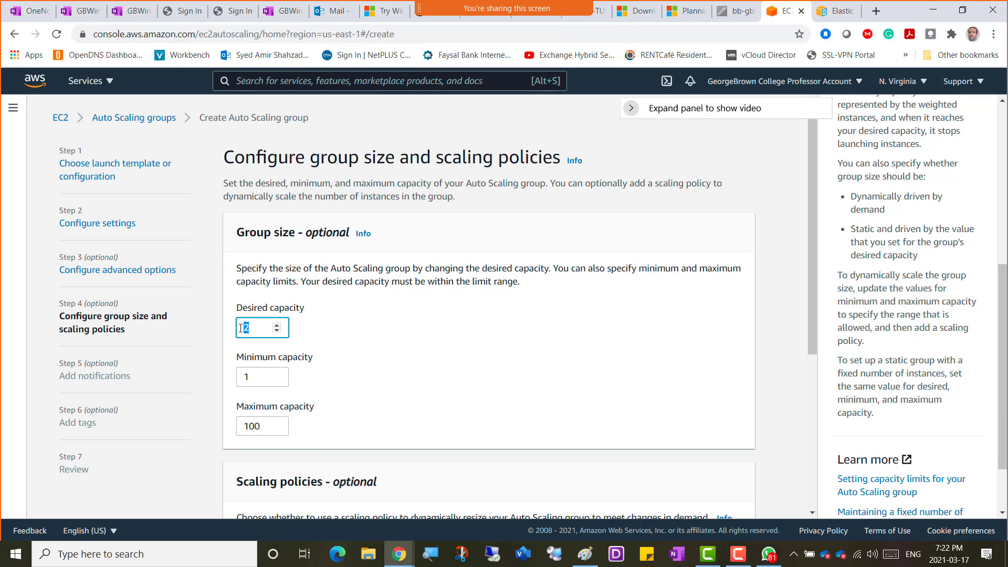
pyautogui.write('00')
pyautogui.doubleClick(240, 329)
pyautogui.write('2')
pyautogui.moveTo(261, 426); pyautogui.dragTo(243, 427)
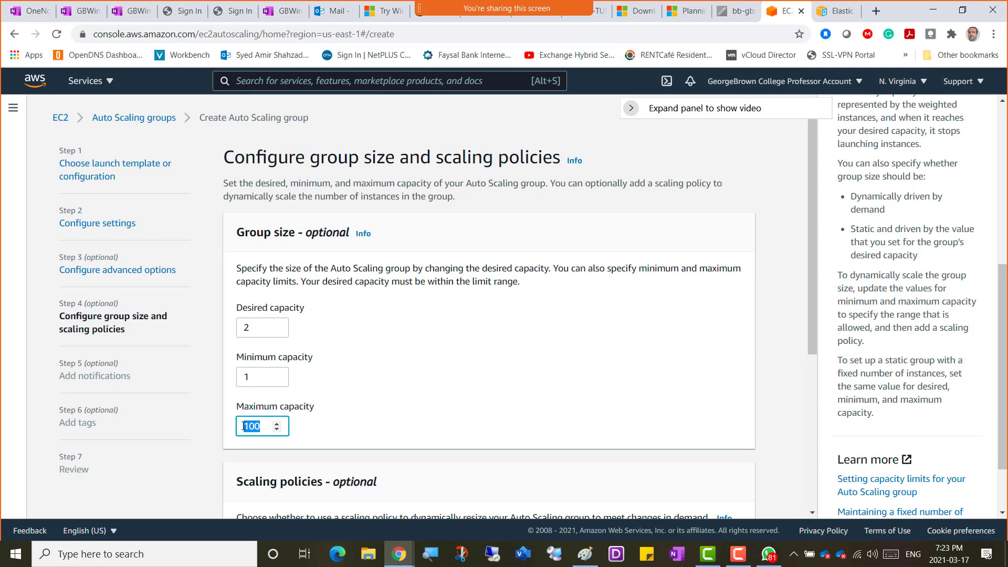
pyautogui.write('2')
# - In Paint, draw a small box below the Scale In notes and cross it out with an X
pyautogui.click(587, 554)
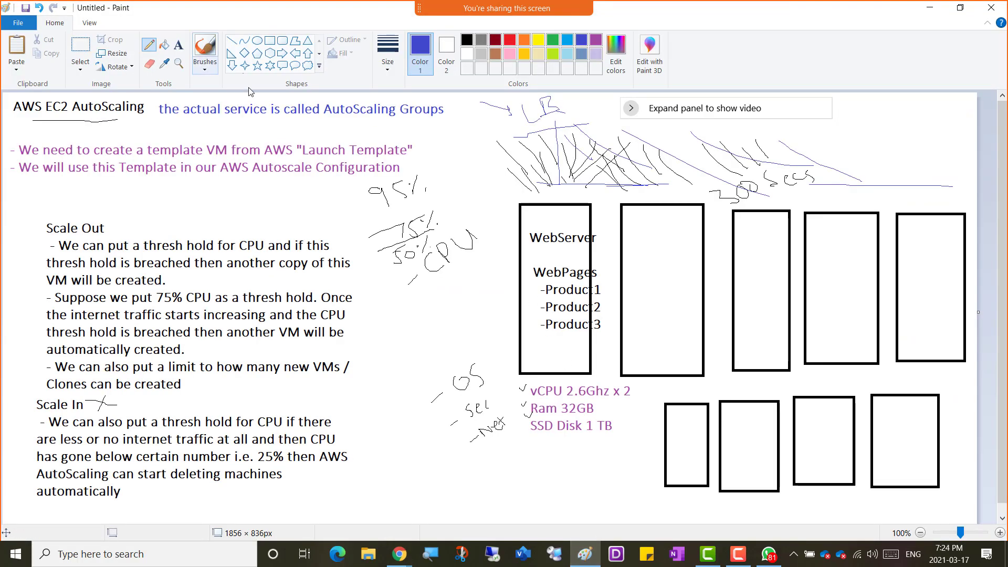
pyautogui.moveTo(376, 445)
pyautogui.mouseDown()
pyautogui.moveTo(398, 443)
pyautogui.moveTo(418, 493)
pyautogui.moveTo(385, 498)
pyautogui.moveTo(380, 445)
pyautogui.mouseUp()
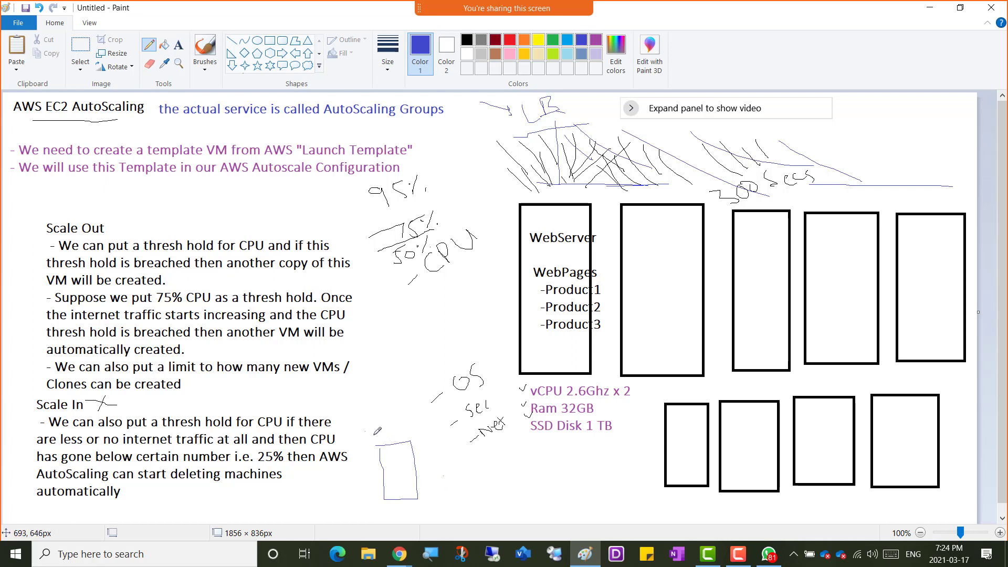
pyautogui.moveTo(366, 431)
pyautogui.mouseDown()
pyautogui.moveTo(422, 463)
pyautogui.moveTo(390, 468)
pyautogui.mouseUp()
# - Back in Chrome, try capacities of desired 200, minimum 50, maximum 200
pyautogui.click(930, 9)
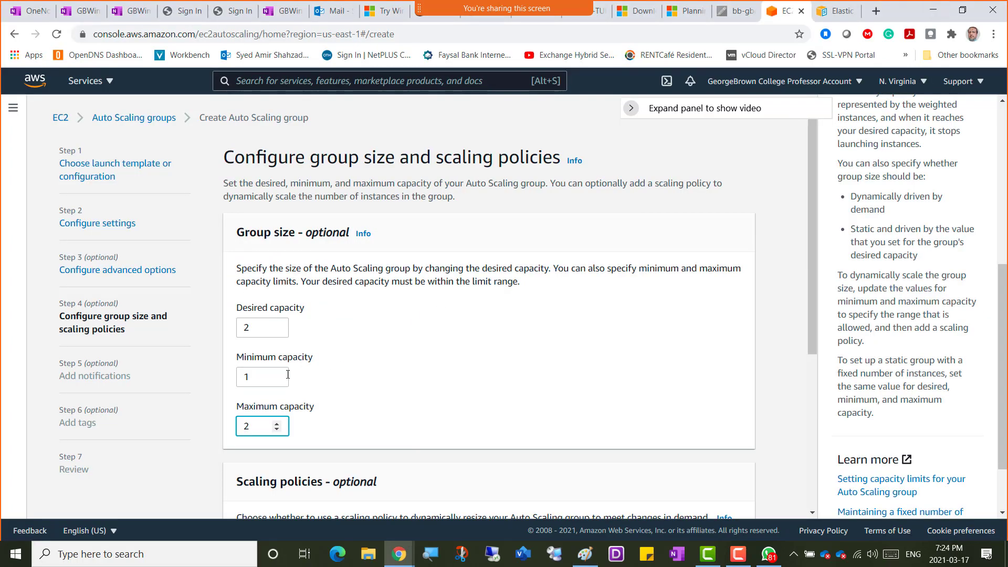
pyautogui.click(261, 377)
pyautogui.moveTo(260, 377); pyautogui.dragTo(238, 378)
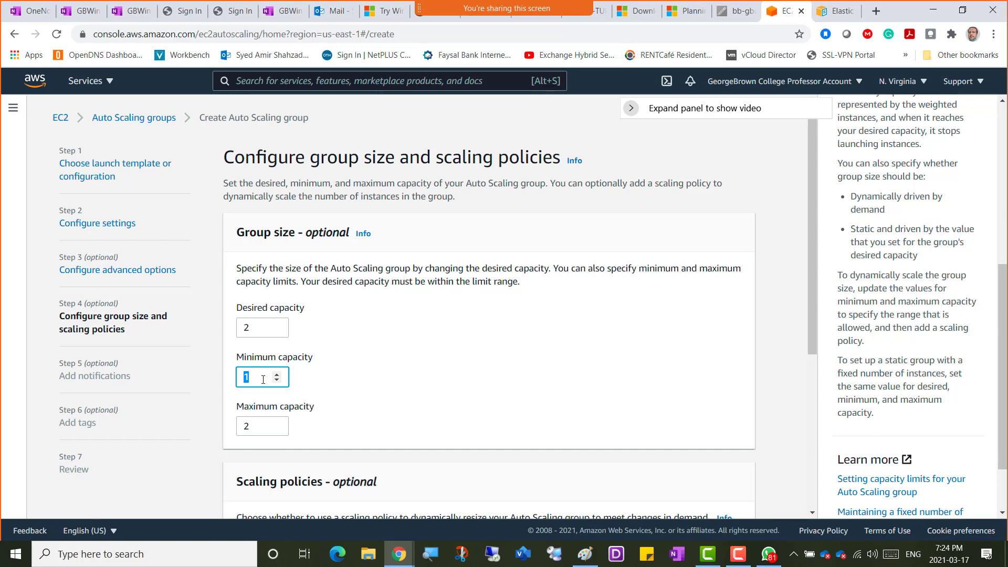
pyautogui.click(257, 328)
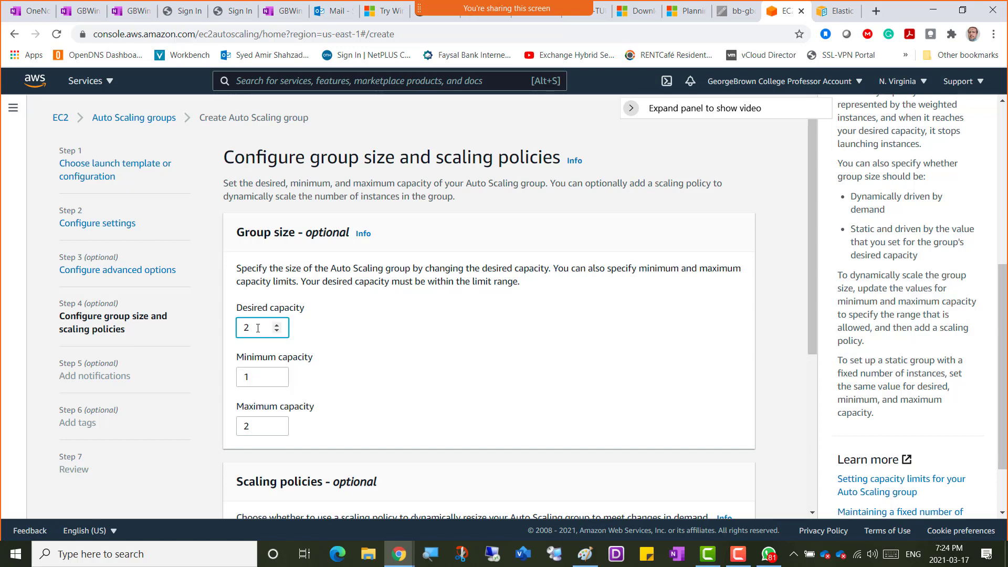
pyautogui.write('00')
pyautogui.click(257, 376)
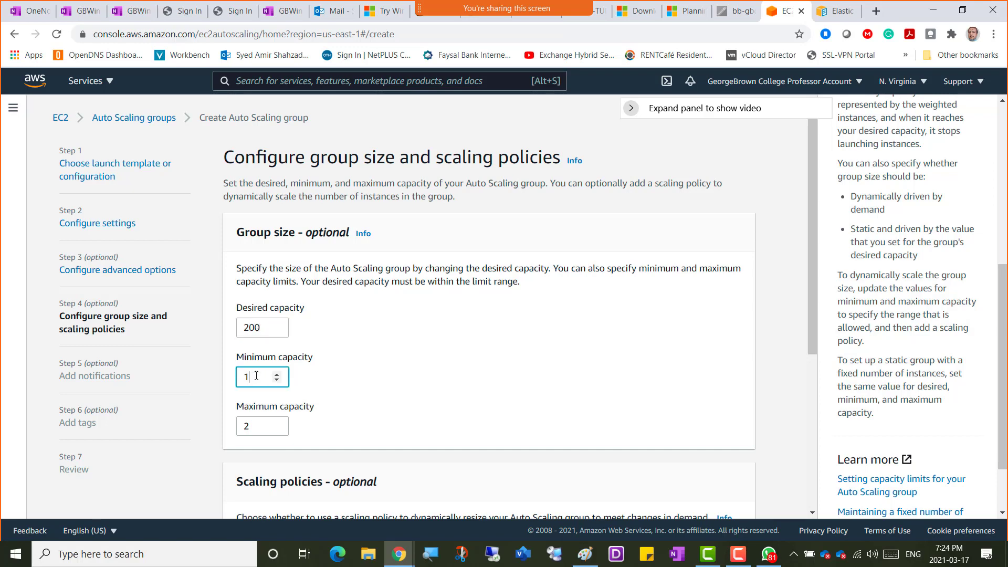
pyautogui.moveTo(257, 376); pyautogui.dragTo(243, 377)
pyautogui.write('50')
pyautogui.click(256, 425)
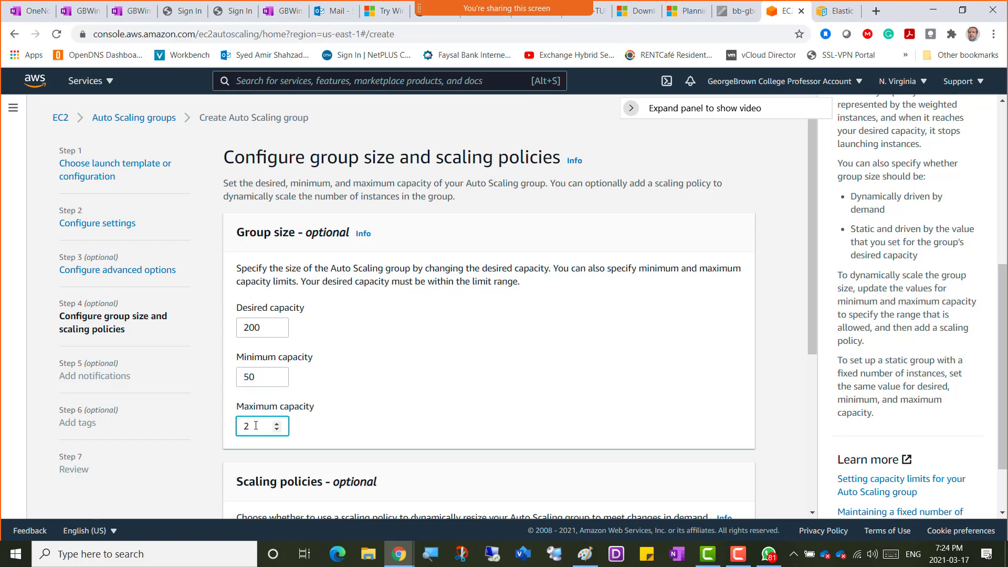
pyautogui.write('00')
# - Restore the capacities to desired 2, minimum 1, maximum 2
pyautogui.moveTo(256, 377); pyautogui.dragTo(228, 383)
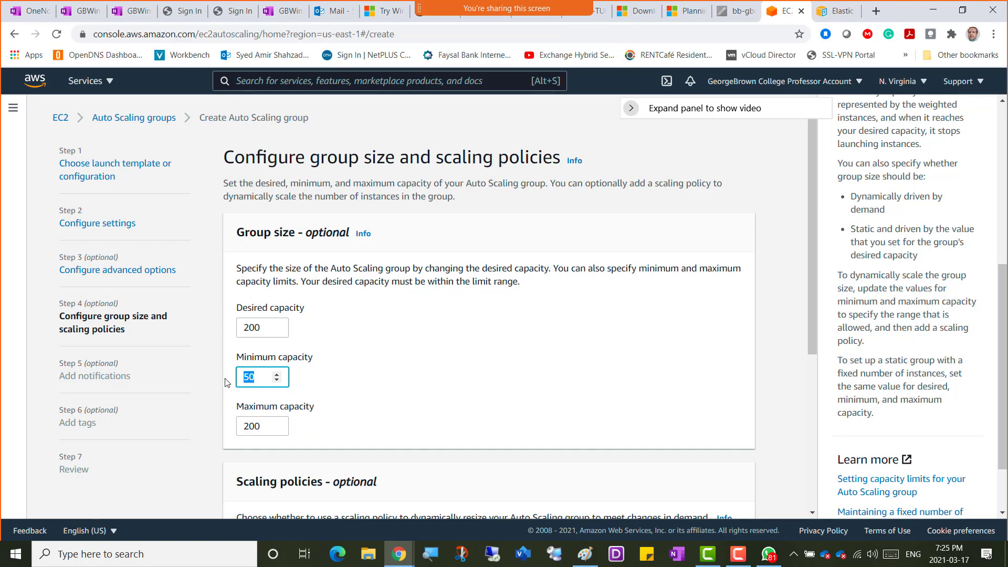
pyautogui.click(257, 378)
pyautogui.hotkey('ctrl', 'a')
pyautogui.click(266, 328)
pyautogui.hotkey('ctrl', 'a')
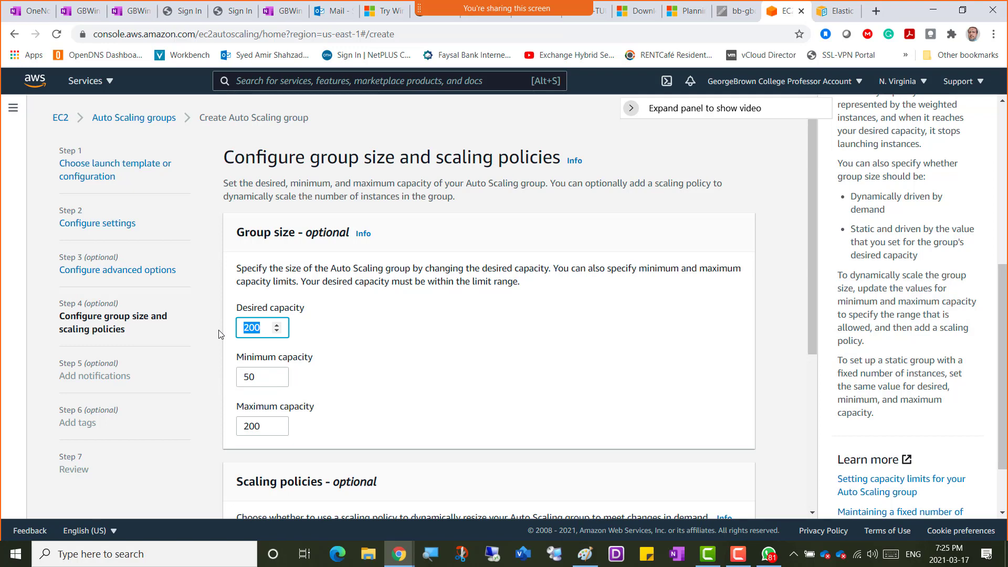
pyautogui.write('2')
pyautogui.press('Tab')
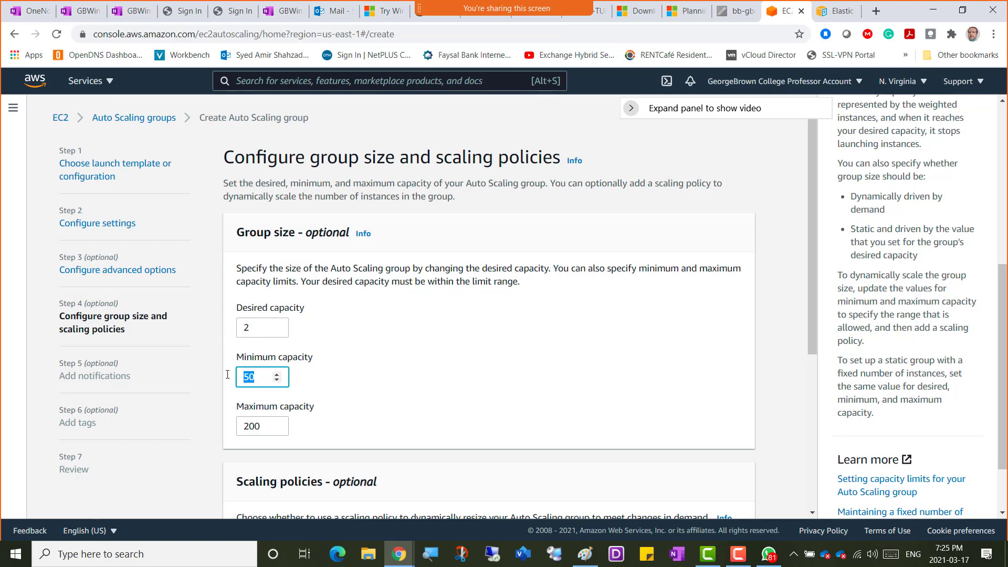
pyautogui.write('1')
pyautogui.press('Tab')
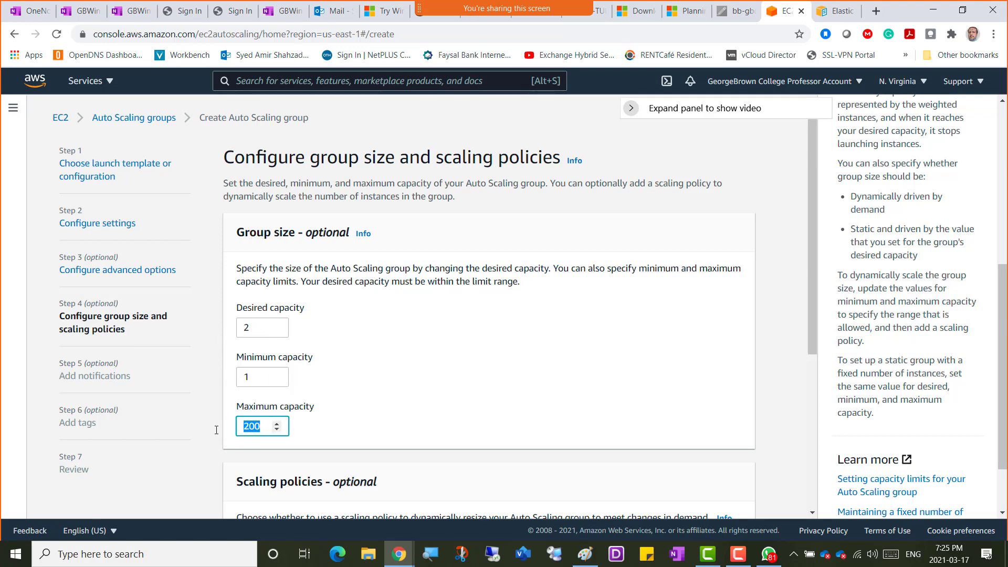
pyautogui.write('2')
pyautogui.click(384, 405)
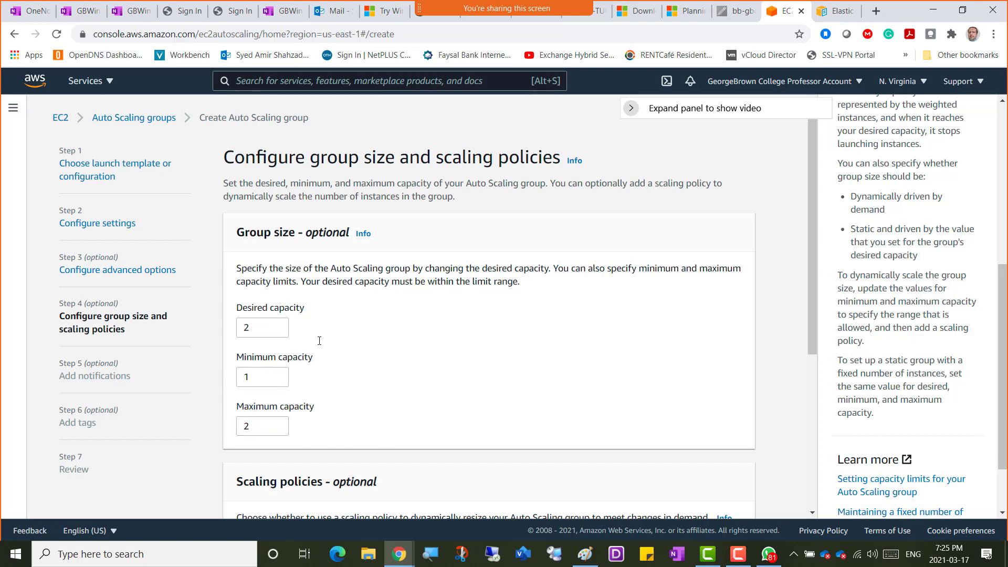
# - Select Target tracking scaling policy on Average CPU utilization with target value 50
pyautogui.scroll(-1, 343, 352)
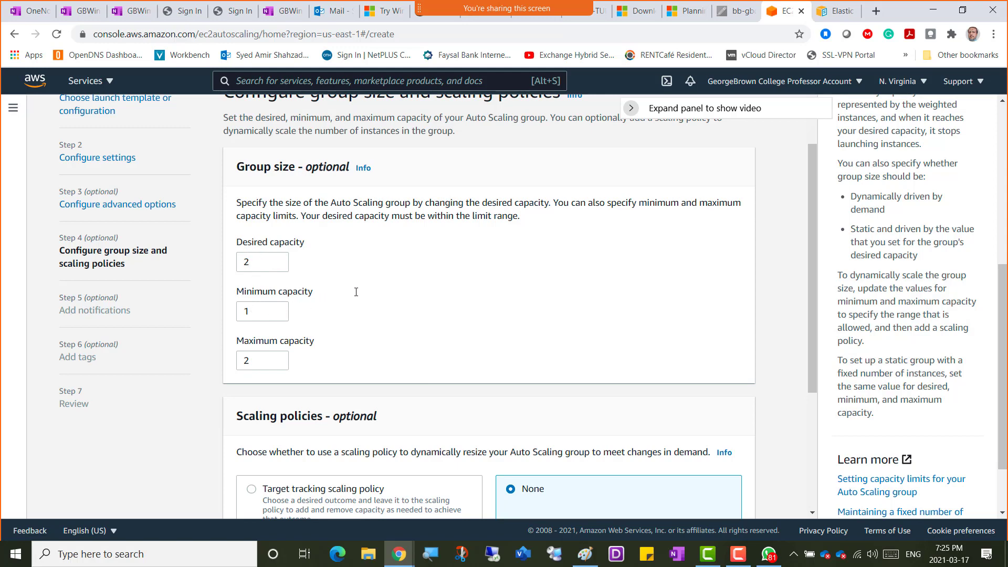
pyautogui.scroll(-1, 356, 292)
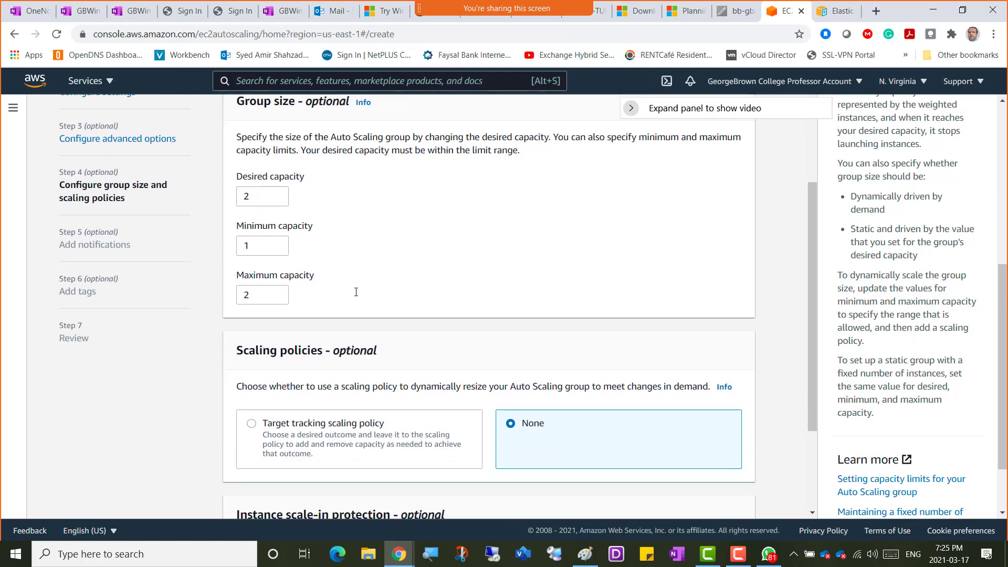
pyautogui.scroll(-1, 356, 292)
pyautogui.scroll(-1, 356, 292)
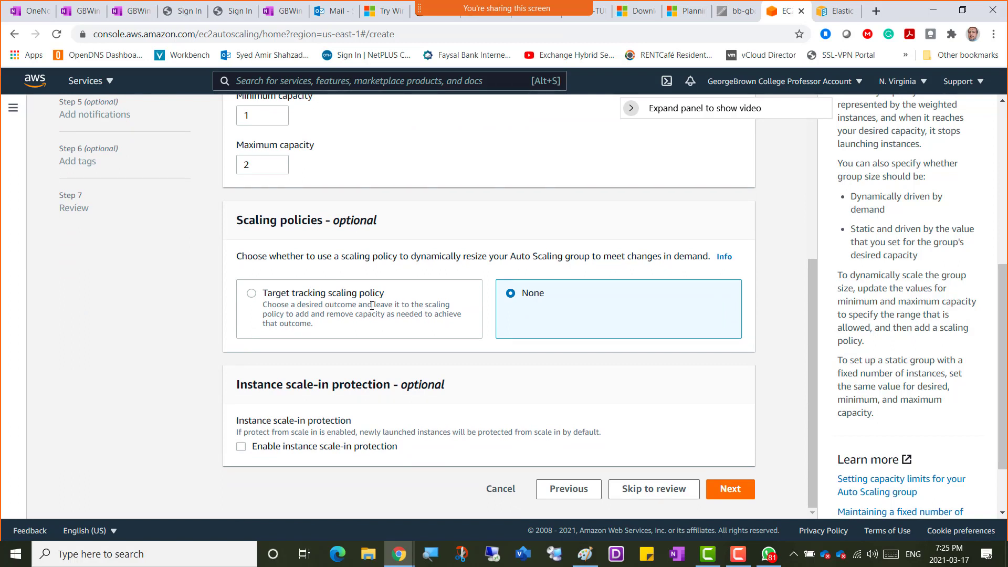
pyautogui.click(252, 295)
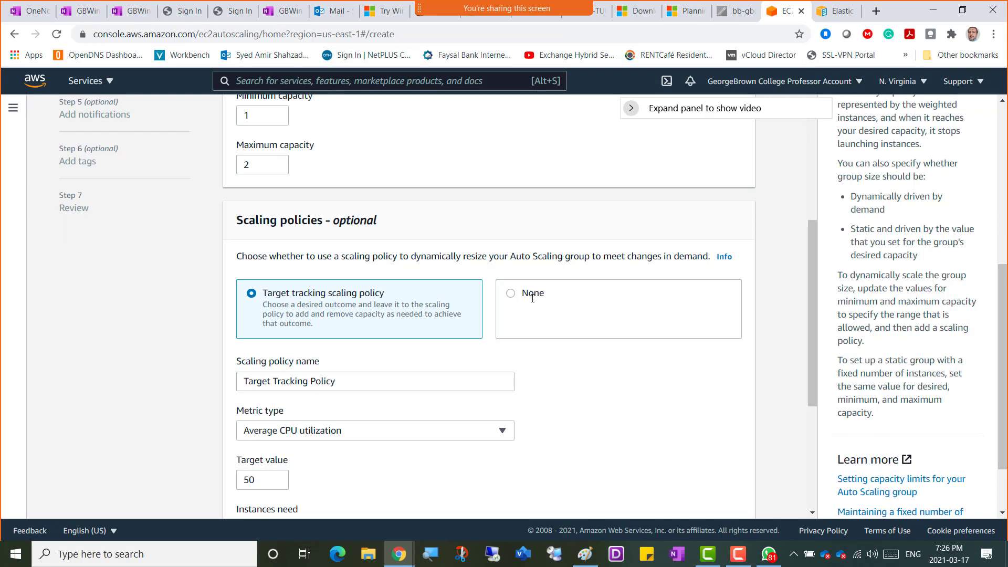
pyautogui.doubleClick(414, 258)
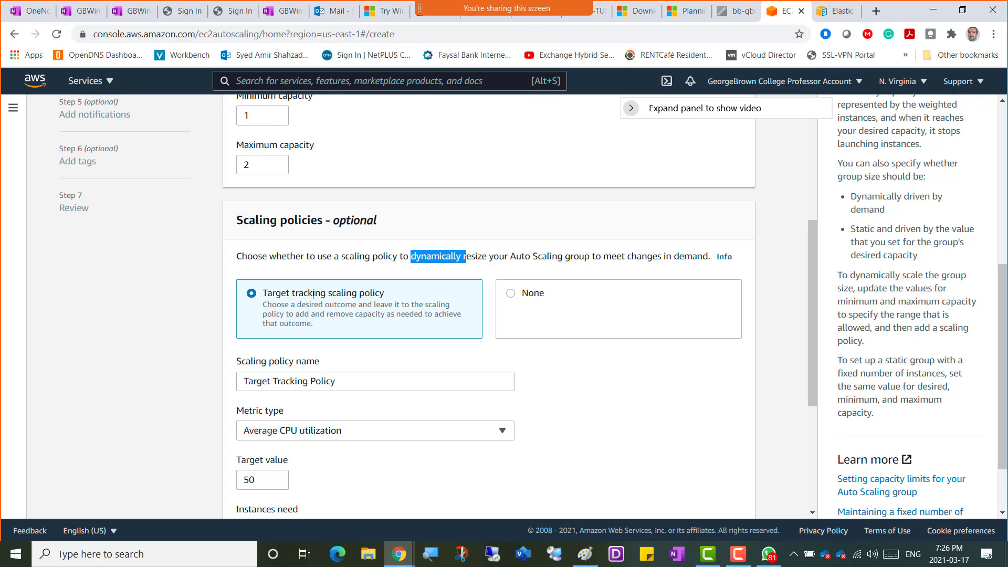
pyautogui.scroll(-3, 196, 342)
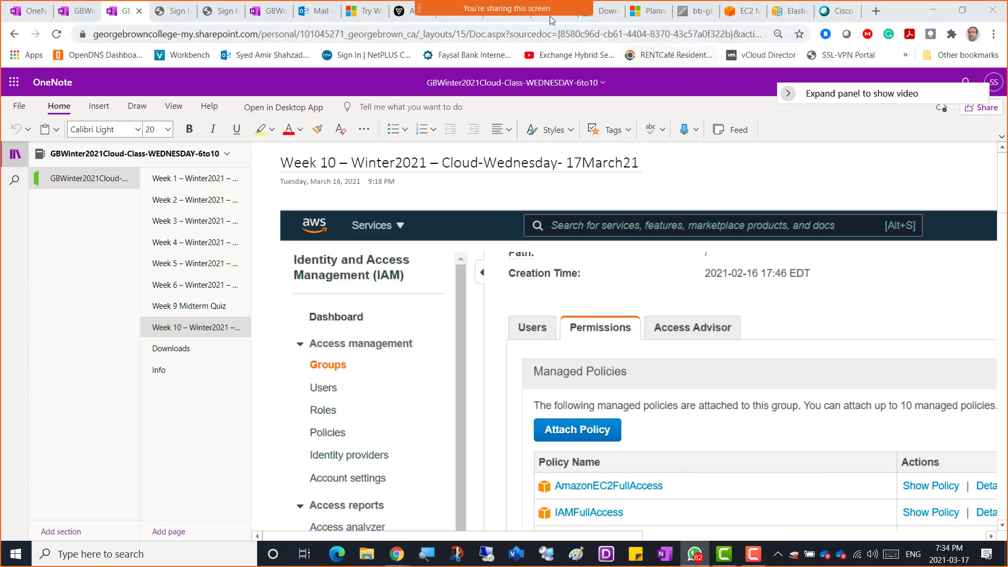
# - Open and dismiss the Zoom chat and participants panels, then return to the EC2 wizard tab
pyautogui.moveTo(605, 19)
pyautogui.click(666, 21)
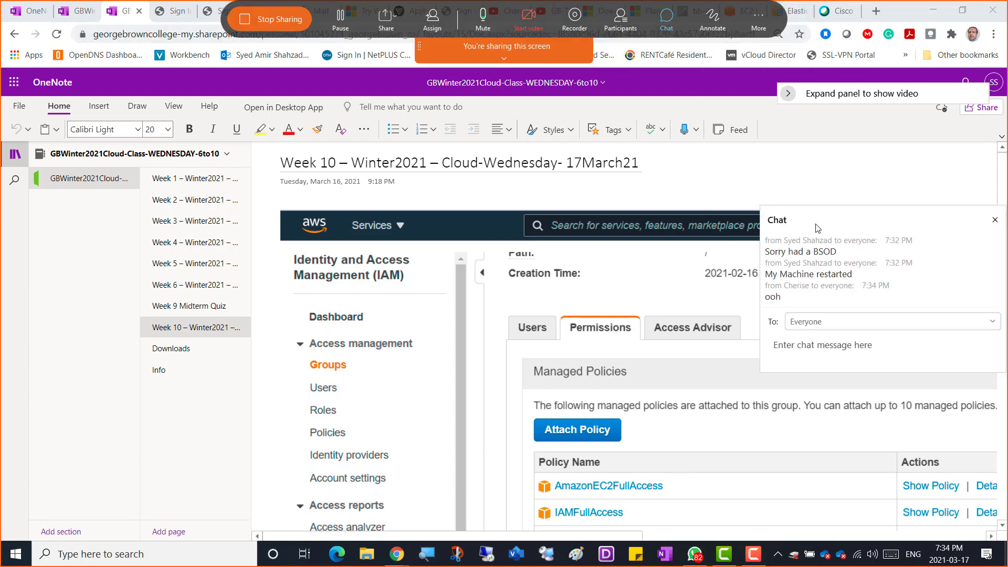
pyautogui.moveTo(828, 217); pyautogui.dragTo(1007, 219)
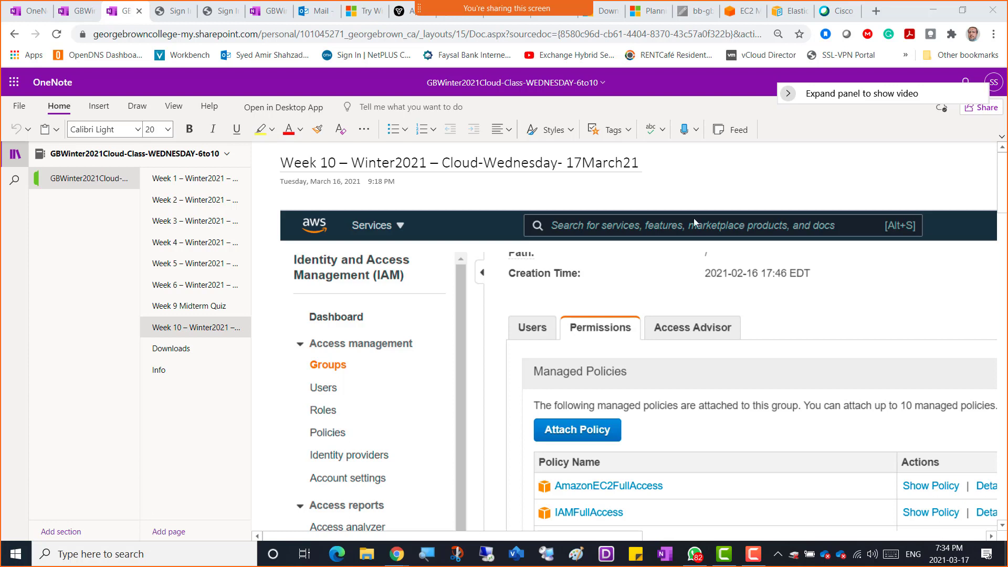
pyautogui.moveTo(601, 18)
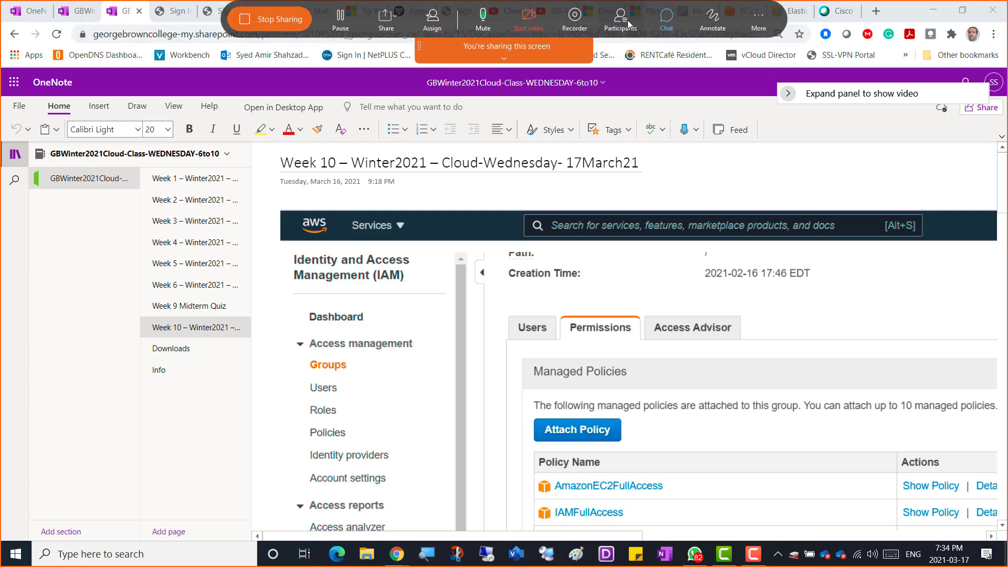
pyautogui.click(621, 24)
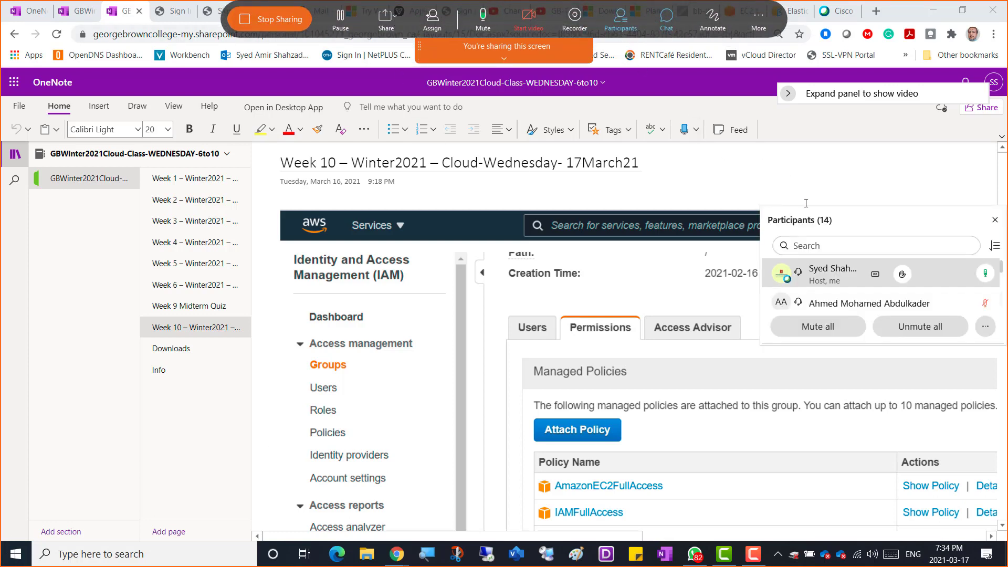
pyautogui.moveTo(844, 221); pyautogui.dragTo(1007, 223)
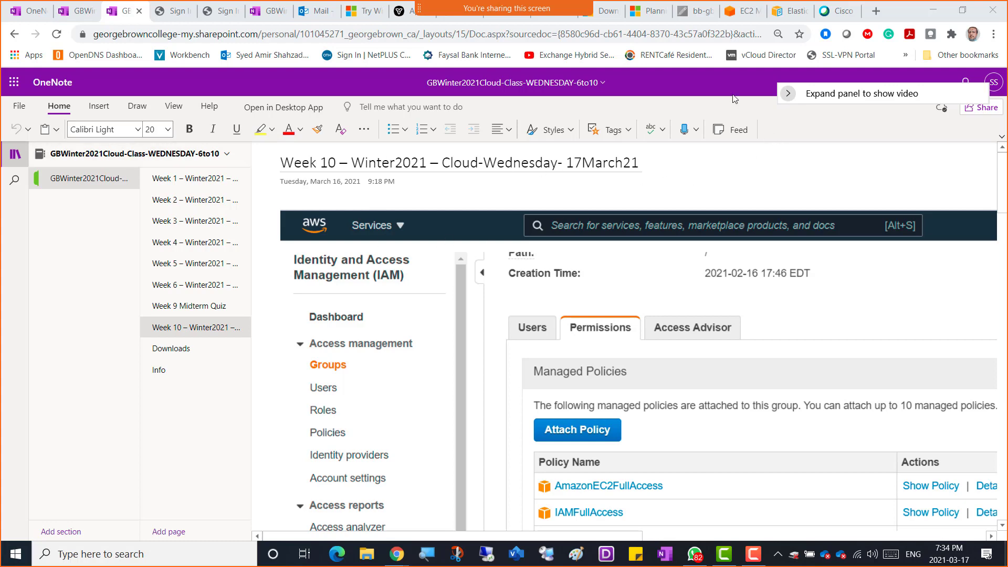
pyautogui.click(737, 15)
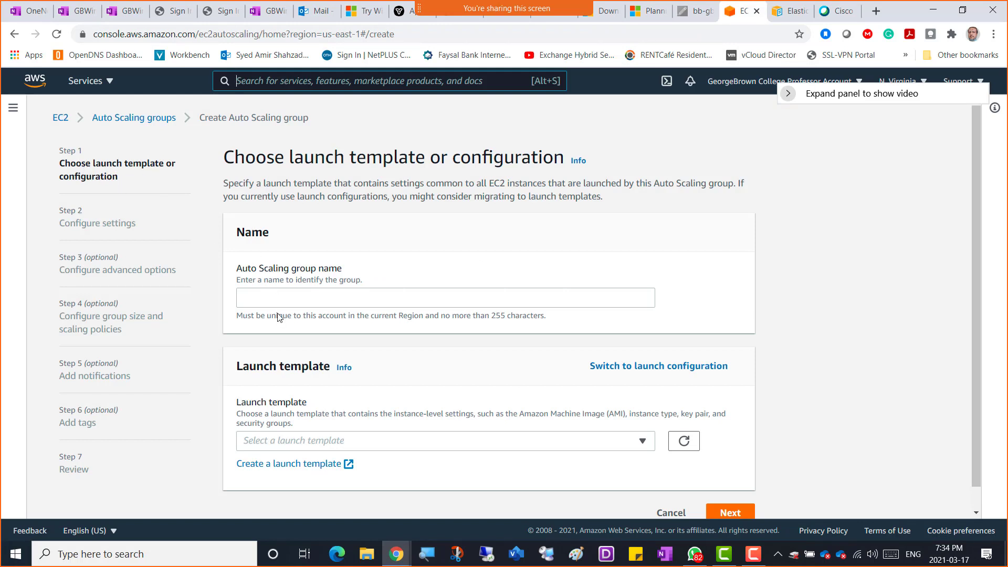
# - Name the group with your name plus '-LaunchTemplate', pick your t2.micro launch template, and continue
pyautogui.click(288, 297)
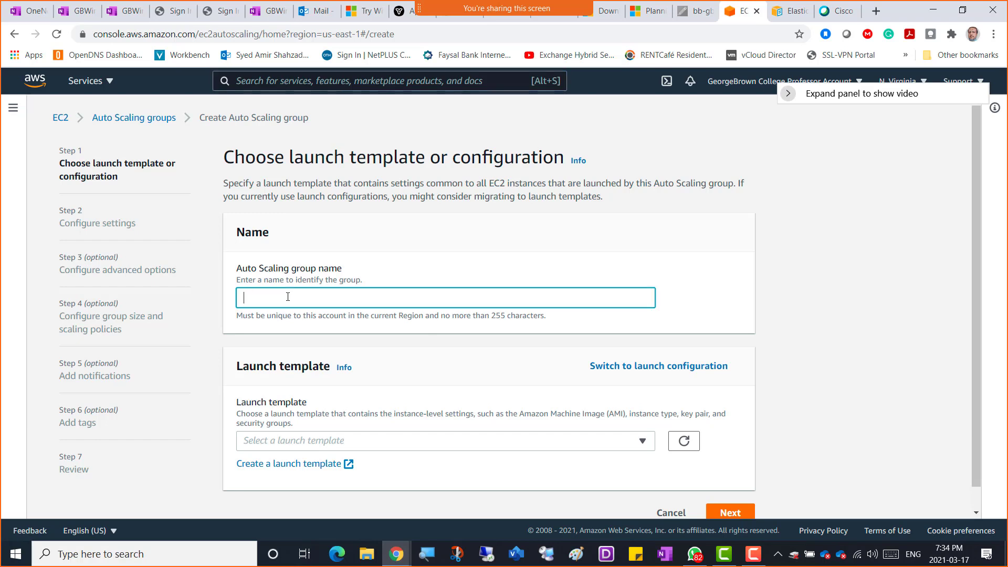
pyautogui.write('Amir-LaunchTemplate')
pyautogui.click(644, 449)
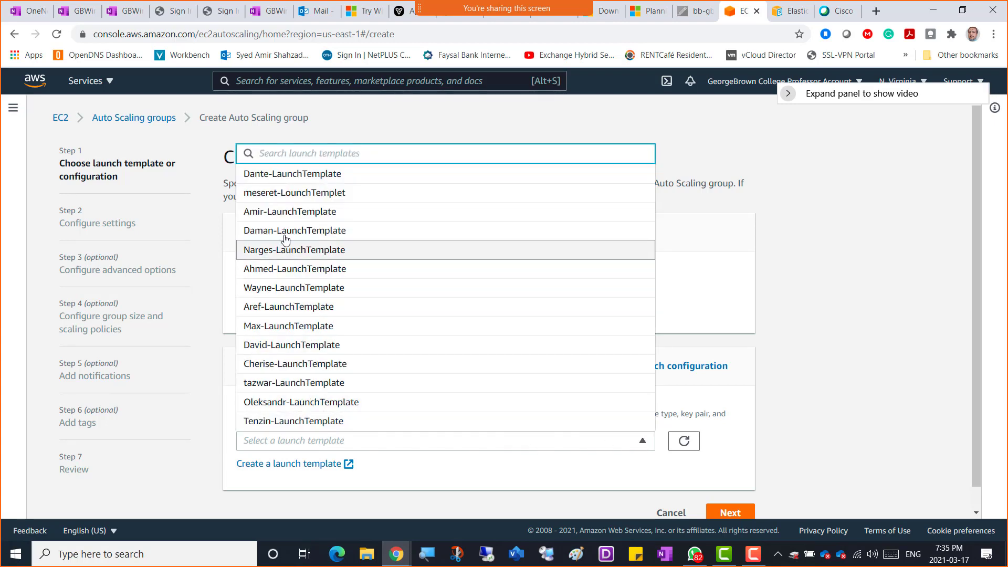
pyautogui.click(285, 216)
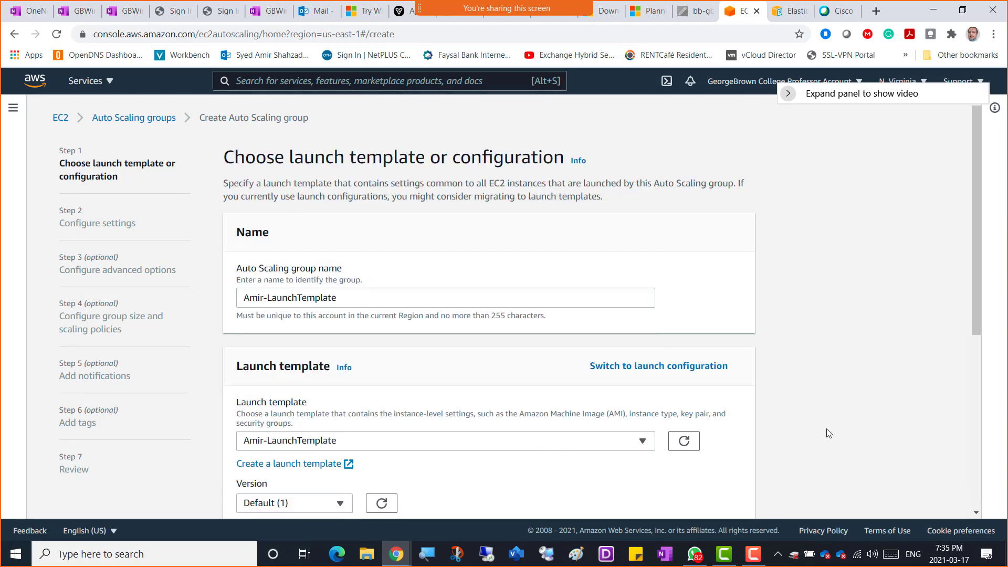
pyautogui.scroll(-1, 779, 392)
pyautogui.scroll(-5, 780, 392)
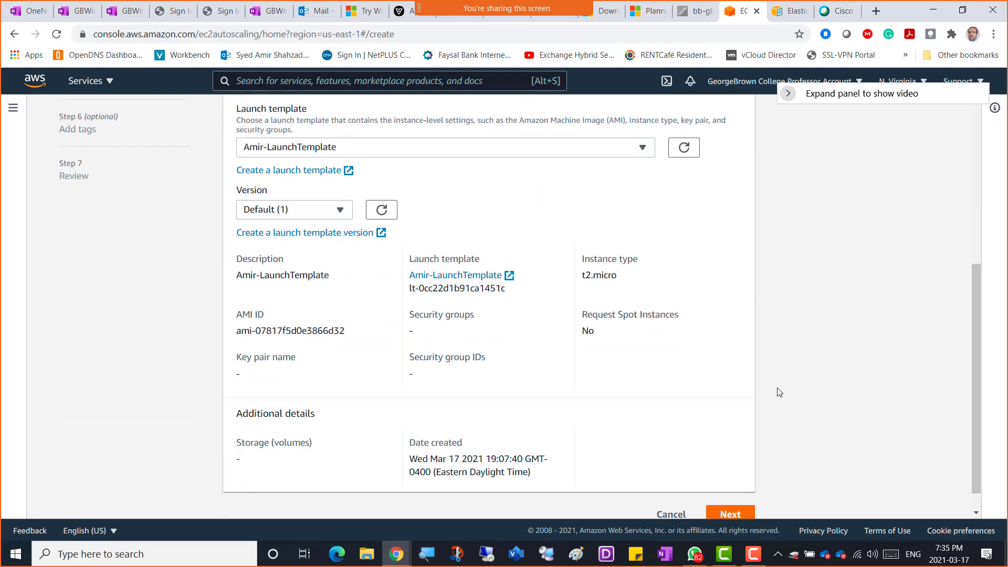
pyautogui.click(729, 490)
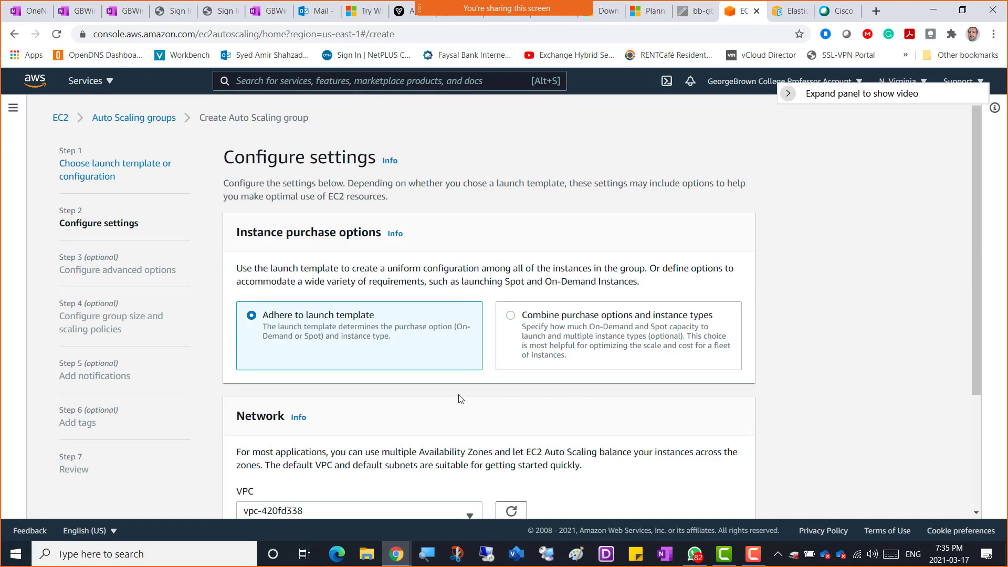
# - Add the us-east-1a subnet to the group's network settings
pyautogui.scroll(-3, 386, 344)
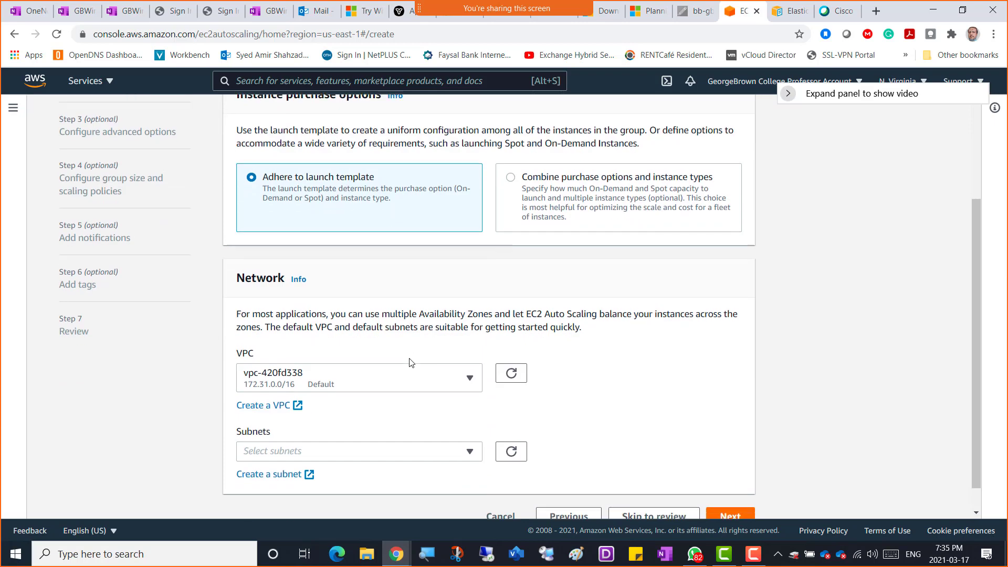
pyautogui.click(467, 428)
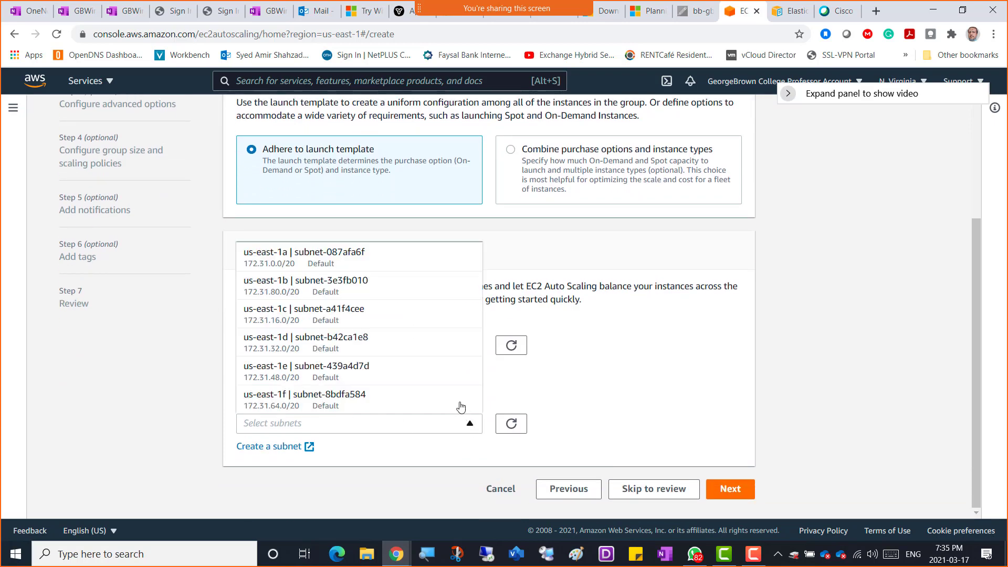
pyautogui.click(362, 256)
pyautogui.click(797, 432)
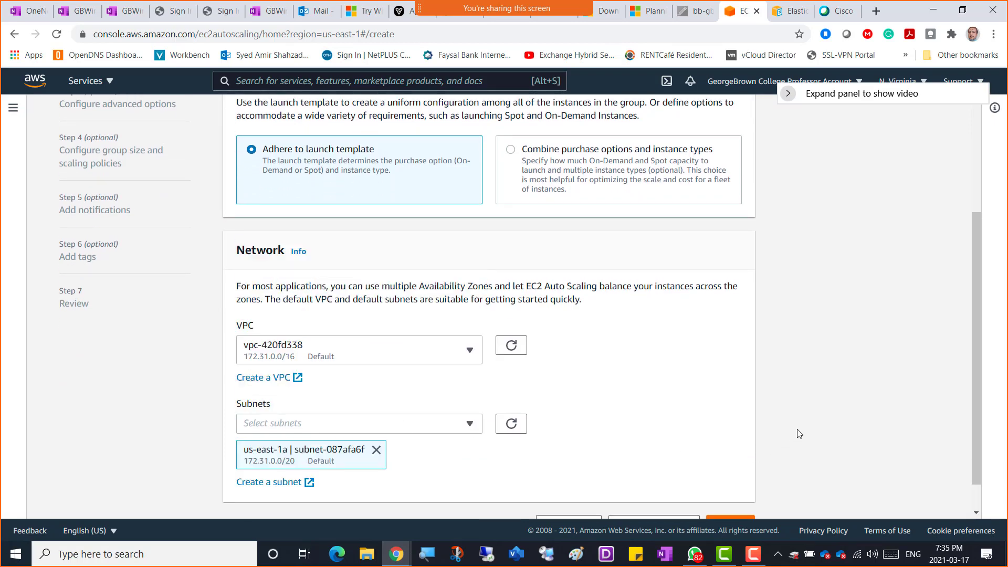
# - Advance past Configure advanced options to the group size and scaling policies step
pyautogui.scroll(-1, 796, 433)
pyautogui.click(746, 489)
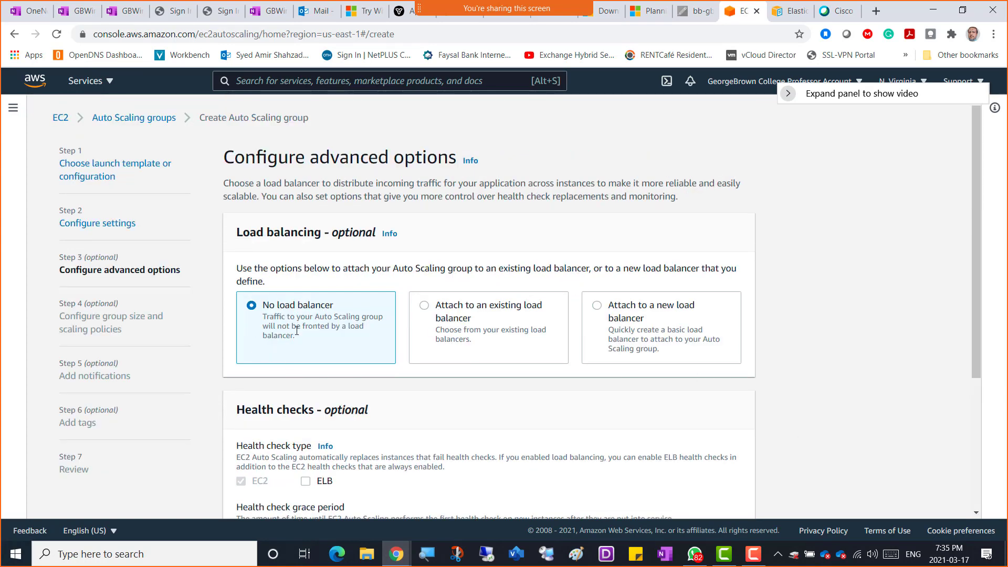
pyautogui.scroll(-4, 353, 377)
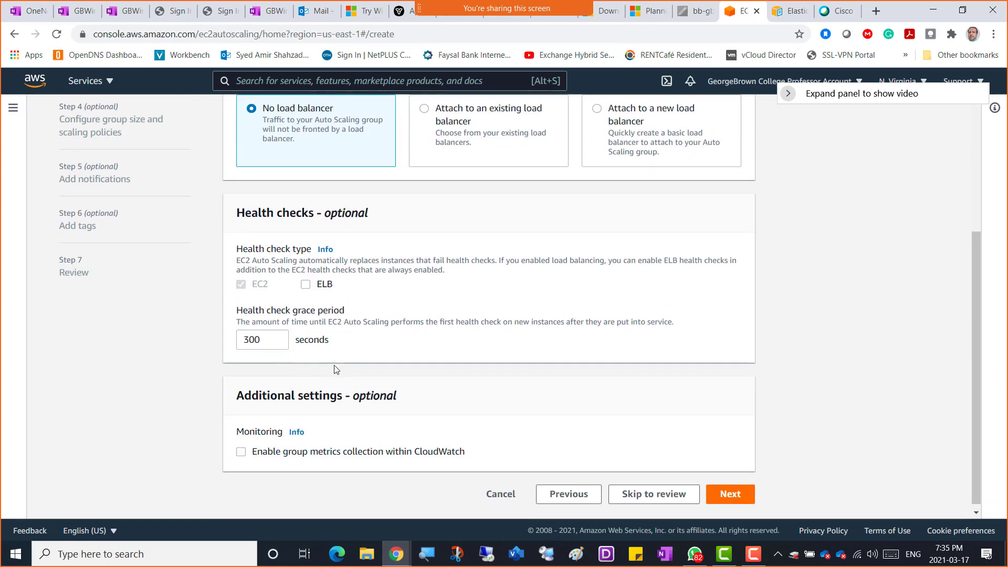
pyautogui.click(738, 496)
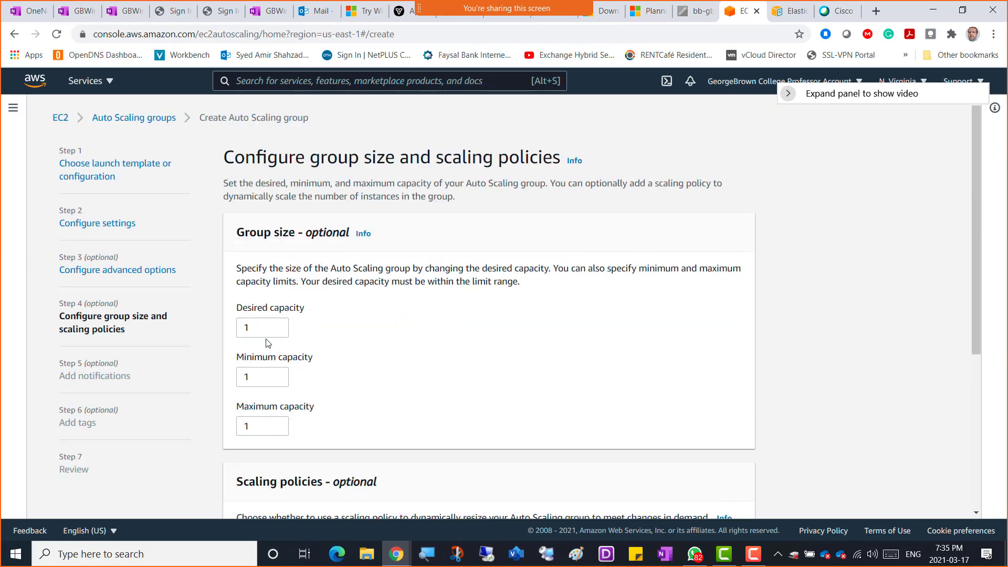
# - Set desired capacity to 2 and maximum capacity to 2
pyautogui.doubleClick(239, 329)
pyautogui.write('2')
pyautogui.doubleClick(255, 426)
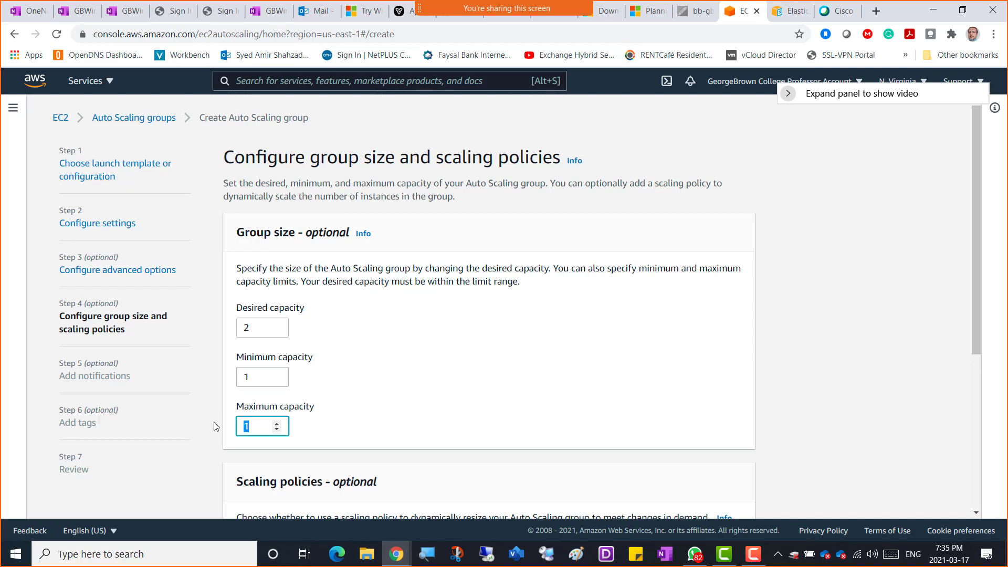
pyautogui.write('2')
# - Step back through advanced options and settings to Choose launch template
pyautogui.scroll(-5, 766, 354)
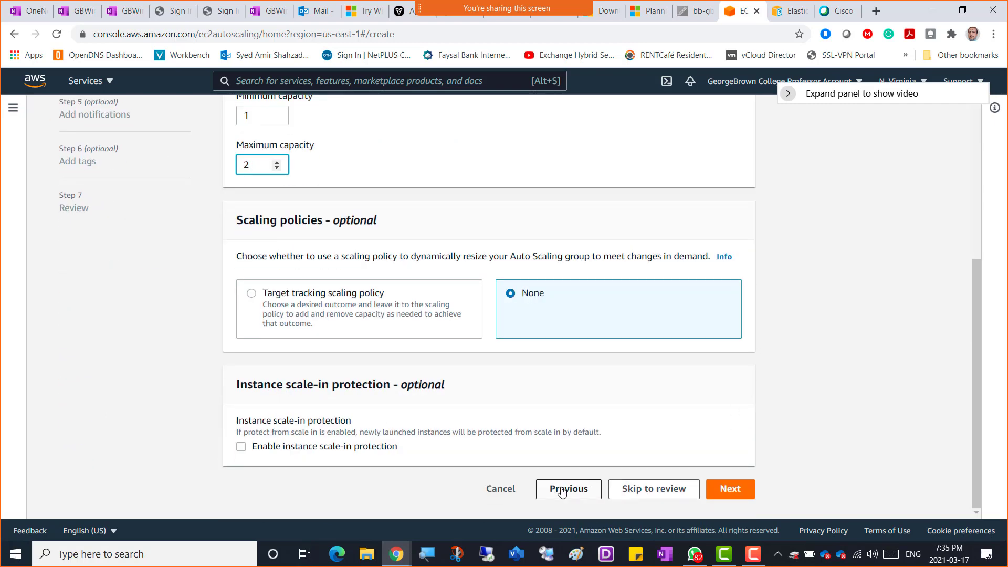
pyautogui.click(563, 493)
pyautogui.scroll(-3, 544, 446)
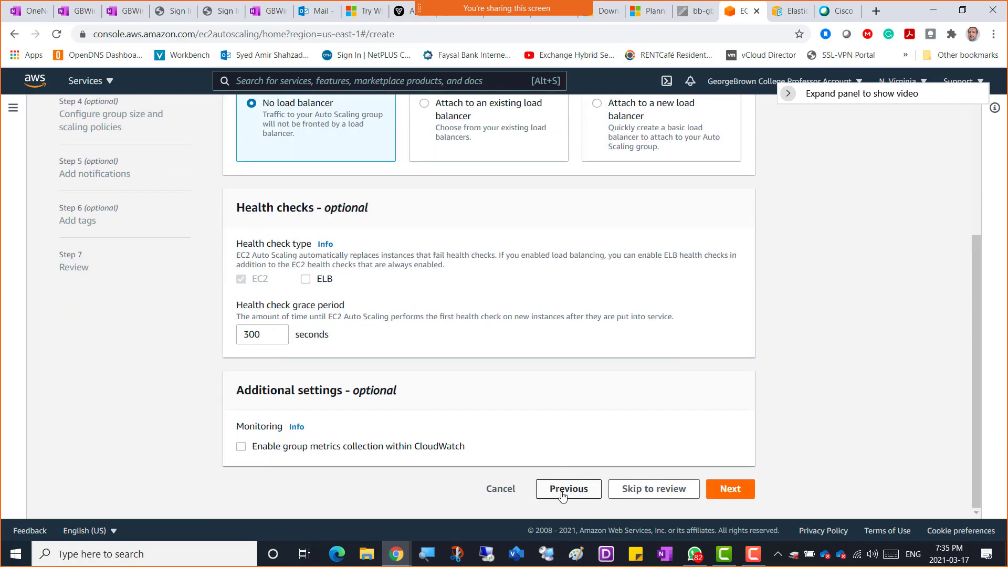
pyautogui.click(550, 484)
pyautogui.scroll(-5, 551, 483)
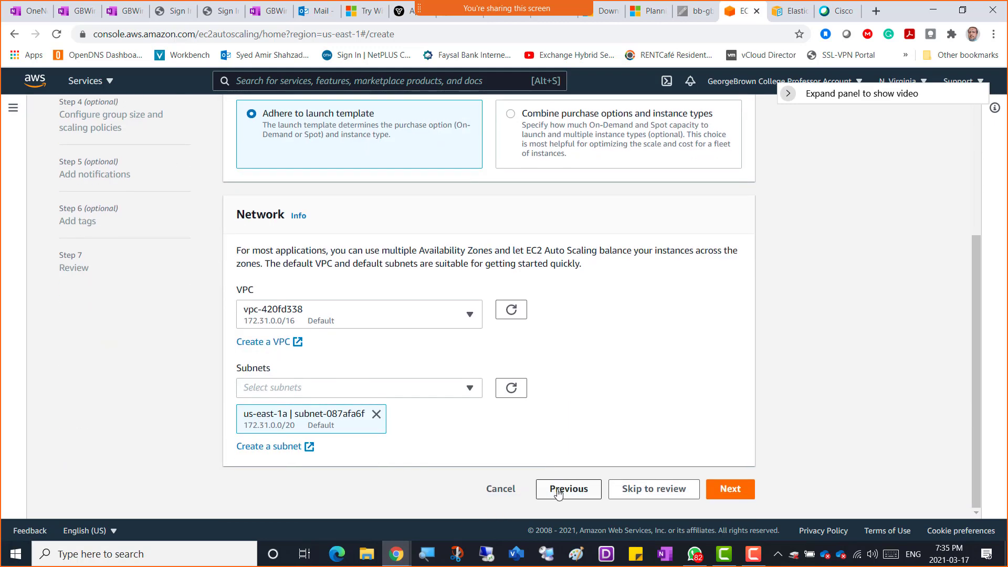
pyautogui.click(556, 492)
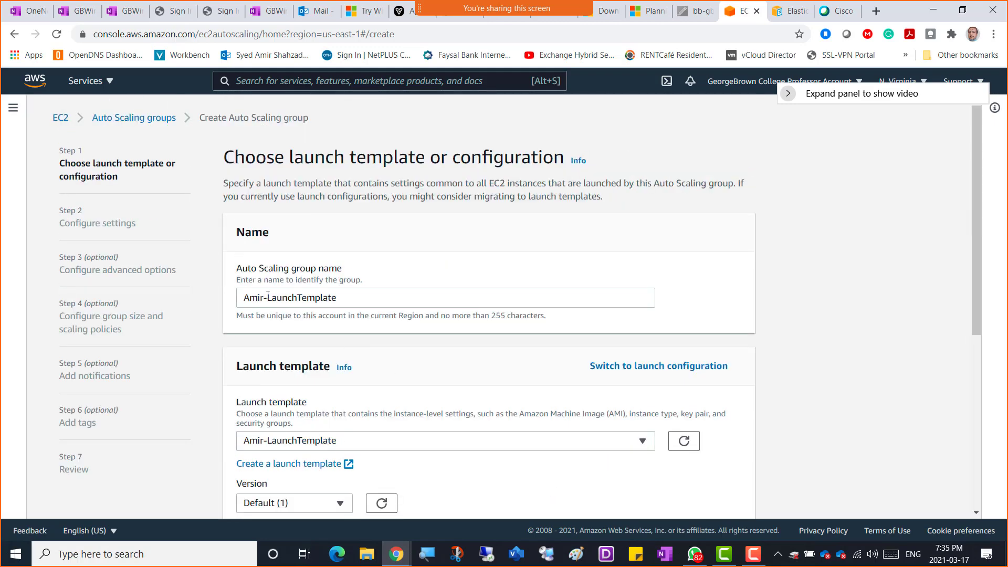
# - Replace 'LaunchTemplate' in the group name with 'Autoscaling Group' and continue to Configure settings
pyautogui.moveTo(268, 298); pyautogui.dragTo(409, 303)
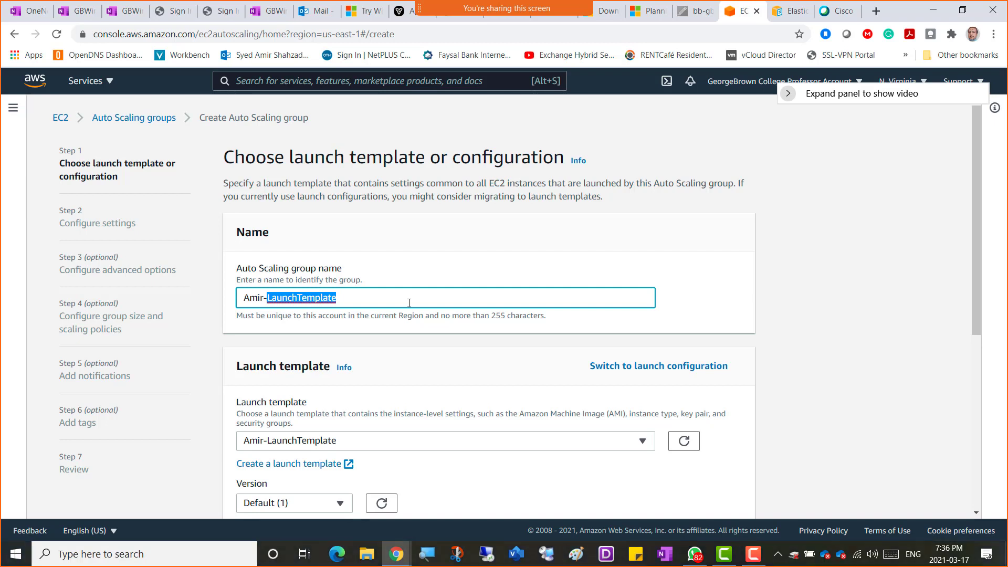
pyautogui.write('Amir-Au')
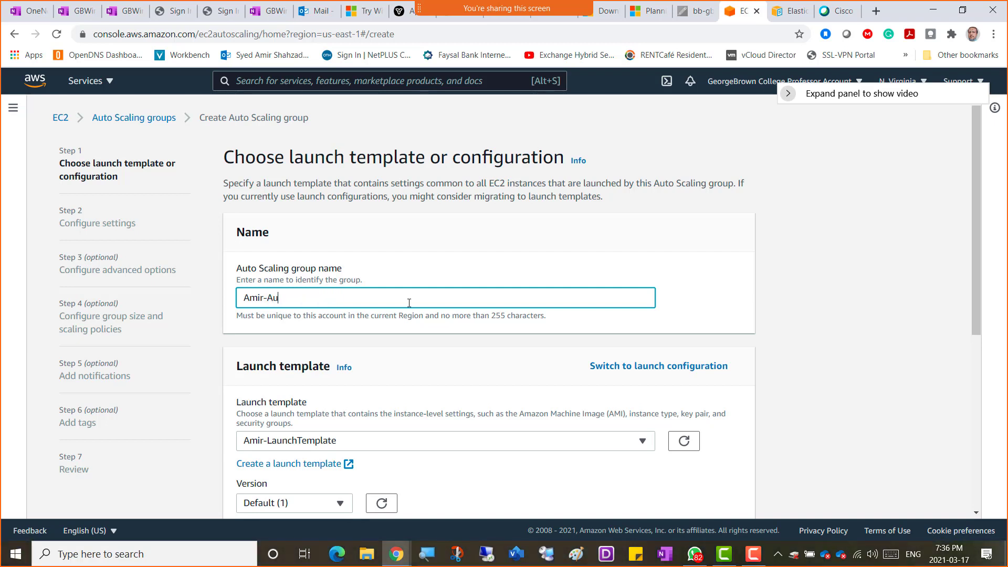
pyautogui.write('toscaling Group')
pyautogui.click(819, 364)
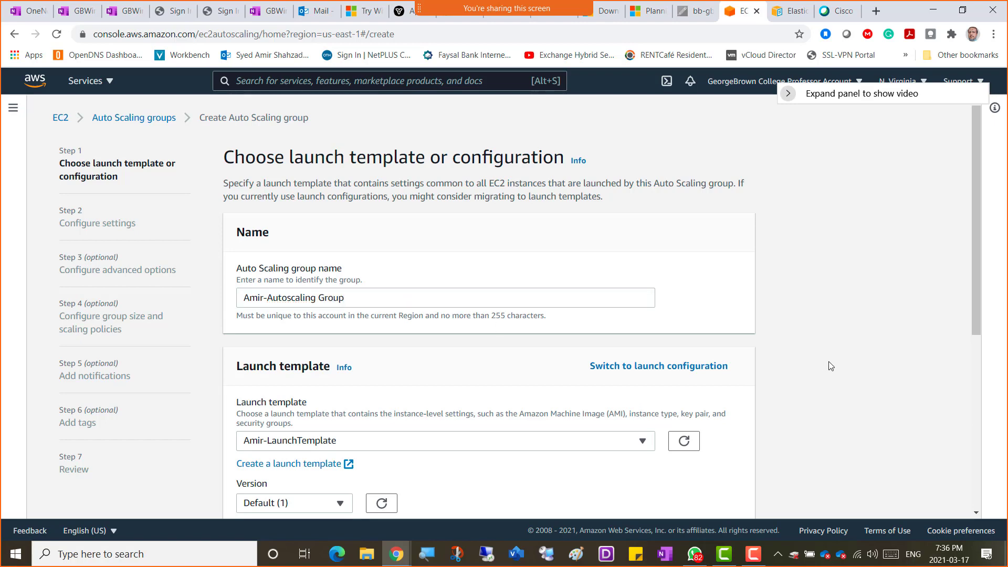
pyautogui.scroll(-3, 823, 368)
pyautogui.scroll(-2, 781, 493)
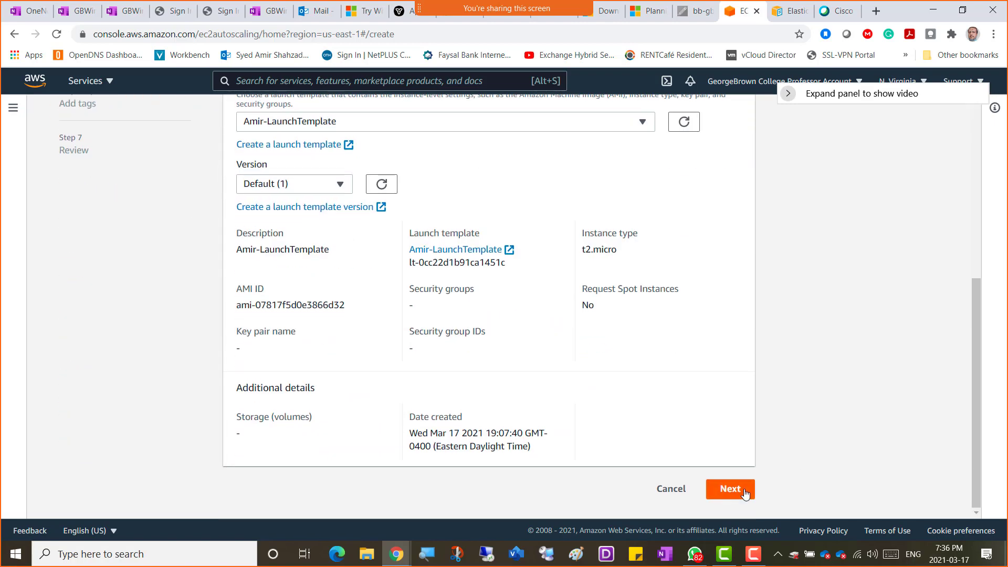
pyautogui.click(730, 489)
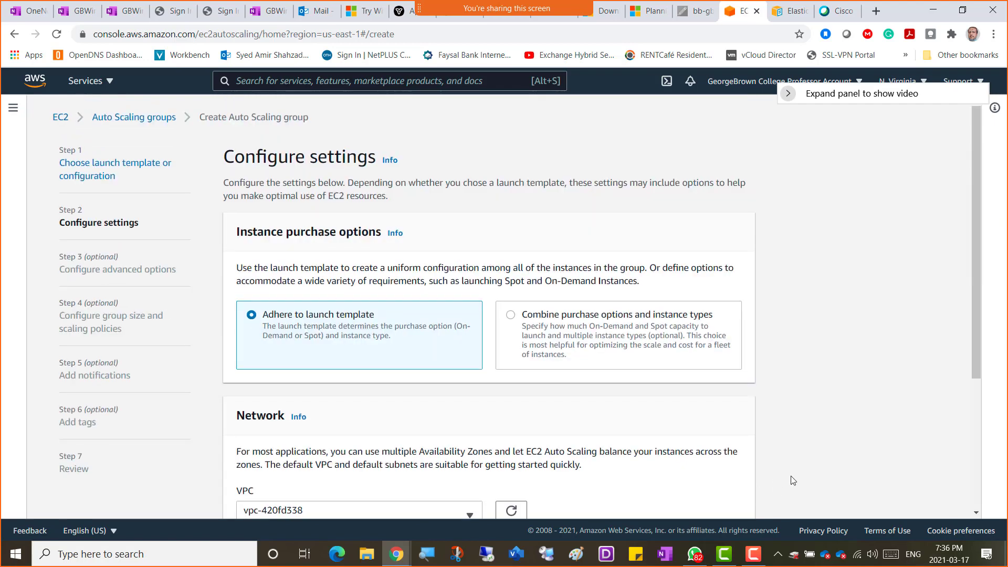
# - Pass through Configure settings and Configure advanced options unchanged to reach Step 4
pyautogui.scroll(-2, 793, 481)
pyautogui.scroll(-2, 793, 481)
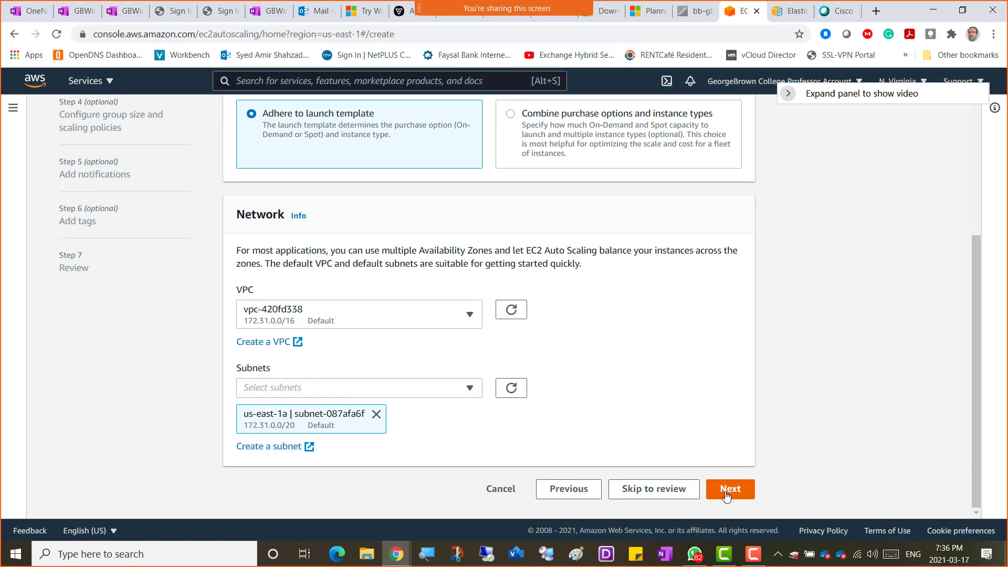
pyautogui.click(724, 496)
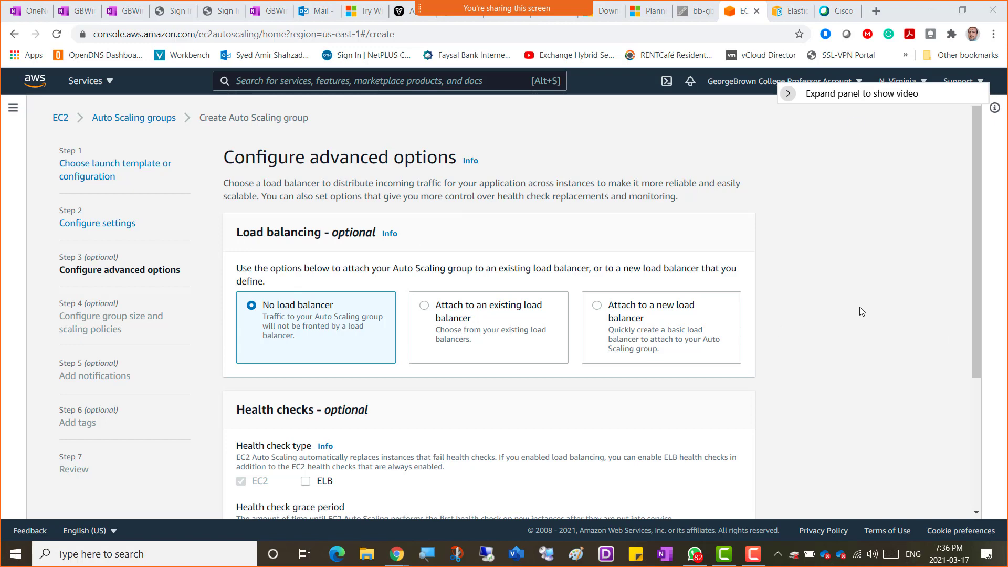
pyautogui.scroll(-4, 862, 312)
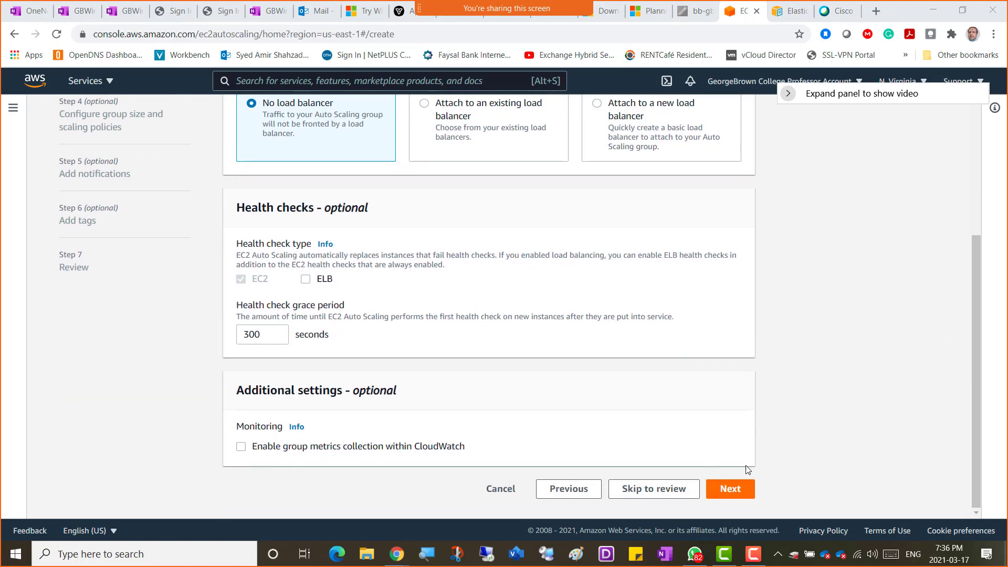
pyautogui.click(730, 491)
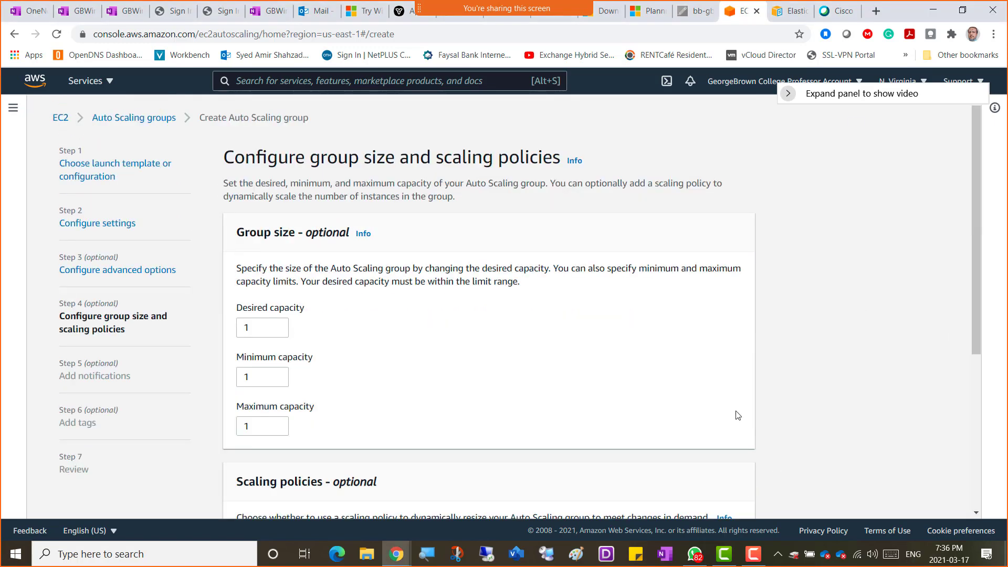
# - Enter 2 for desired and maximum capacity, leaving minimum capacity at 1
pyautogui.doubleClick(245, 328)
pyautogui.write('2')
pyautogui.doubleClick(246, 425)
pyautogui.write('2')
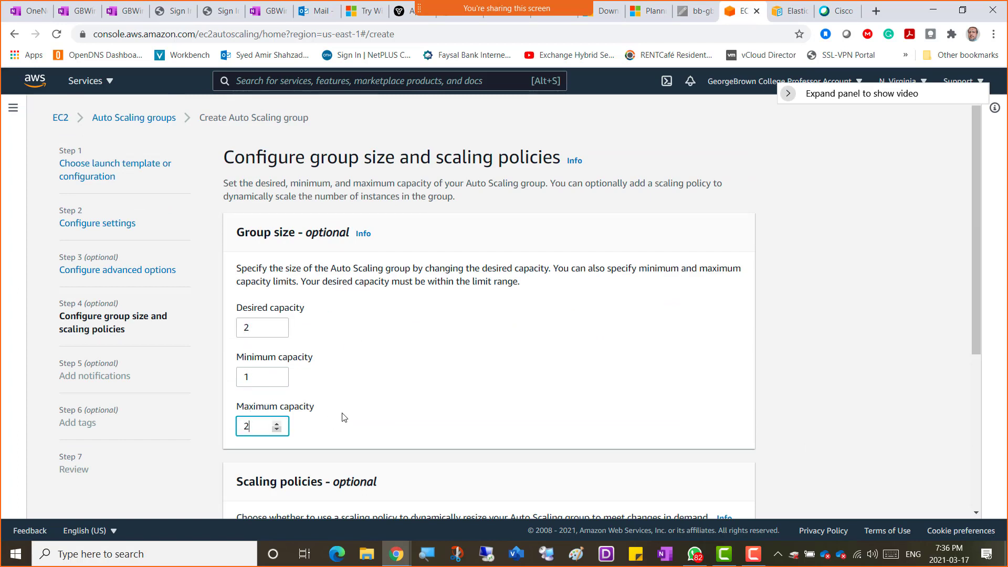
pyautogui.click(795, 345)
pyautogui.scroll(-5, 796, 345)
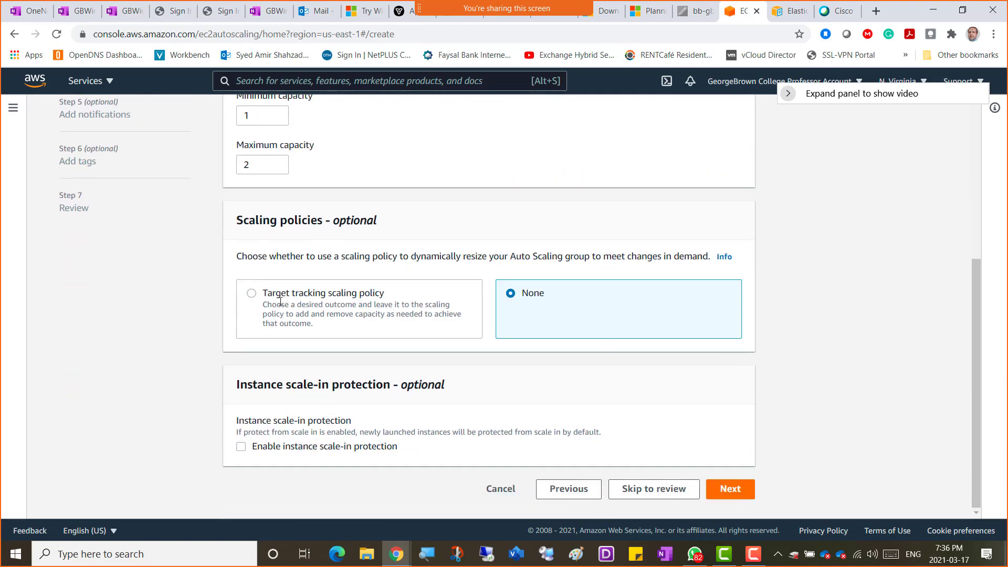
# - Switch the scaling policy to Target tracking on Average CPU utilization at 50, then open Paint
pyautogui.click(253, 295)
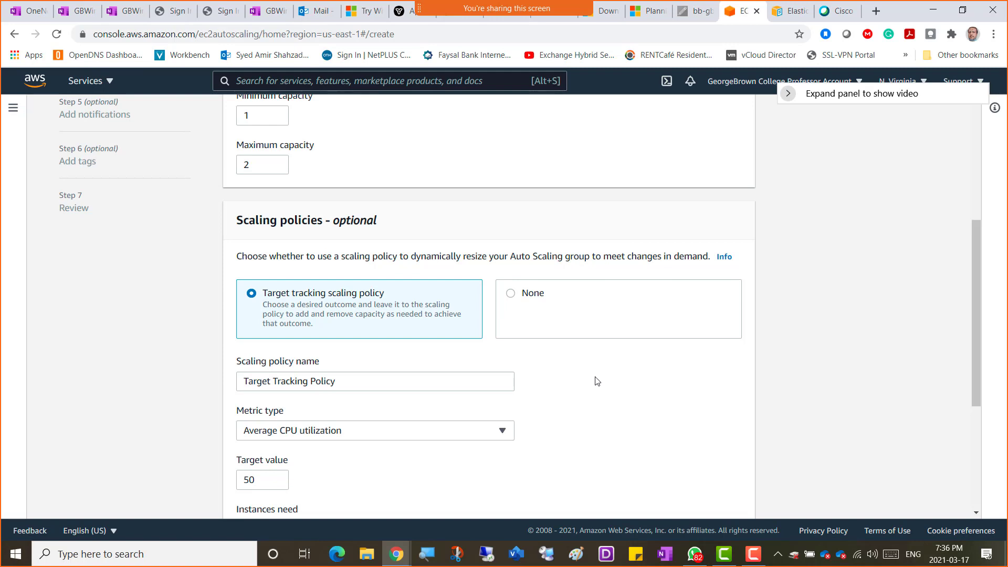
pyautogui.scroll(-3, 192, 364)
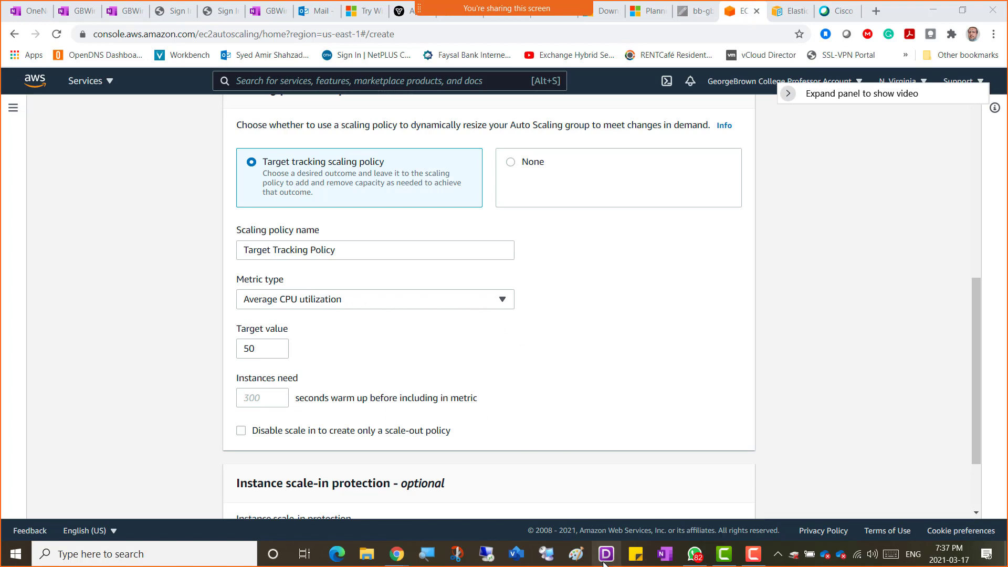
pyautogui.click(577, 559)
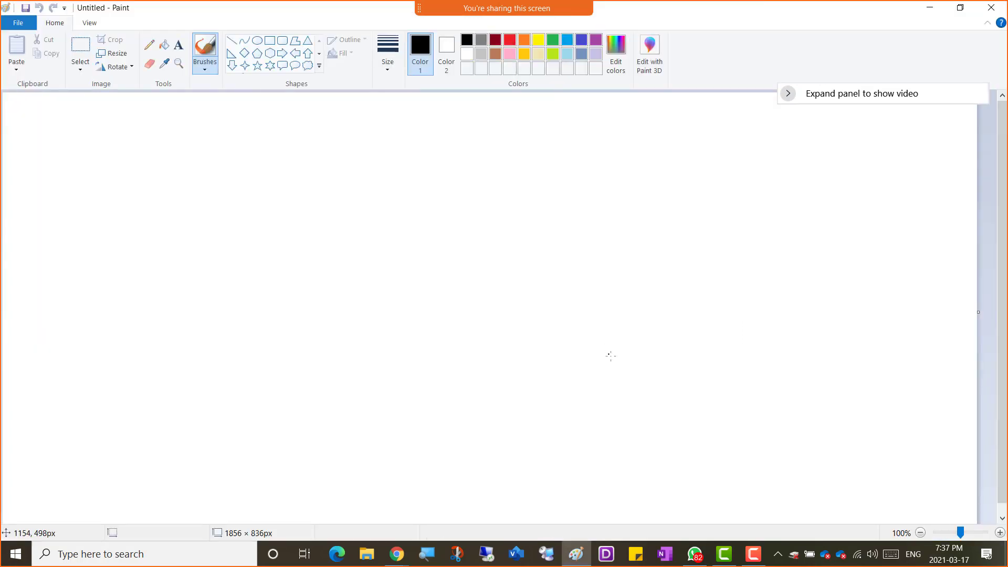
# - Draw a tall rectangle and label it 'Webserver'
pyautogui.click(270, 40)
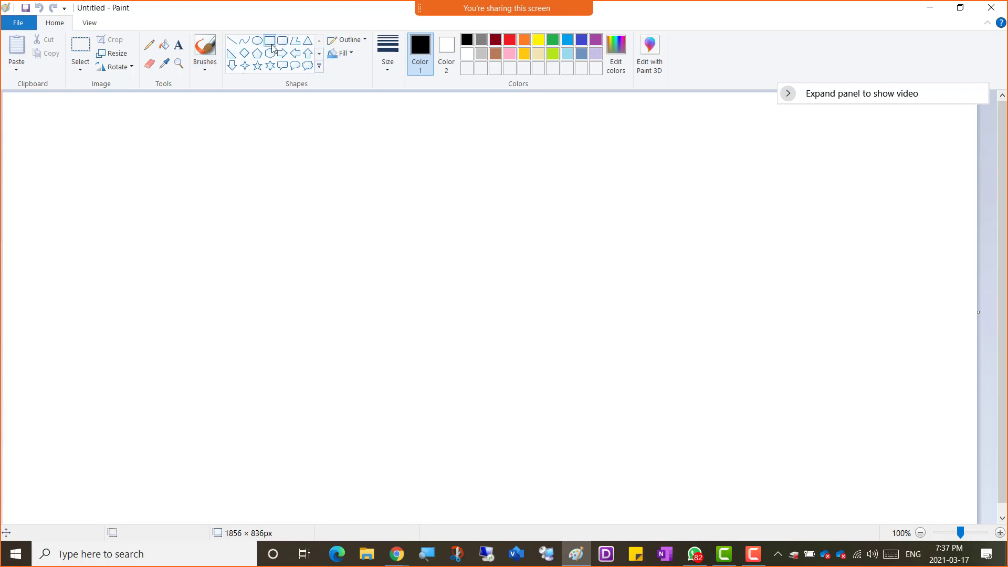
pyautogui.moveTo(494, 156)
pyautogui.mouseDown()
pyautogui.moveTo(522, 160)
pyautogui.moveTo(585, 358)
pyautogui.mouseUp()
pyautogui.click(179, 46)
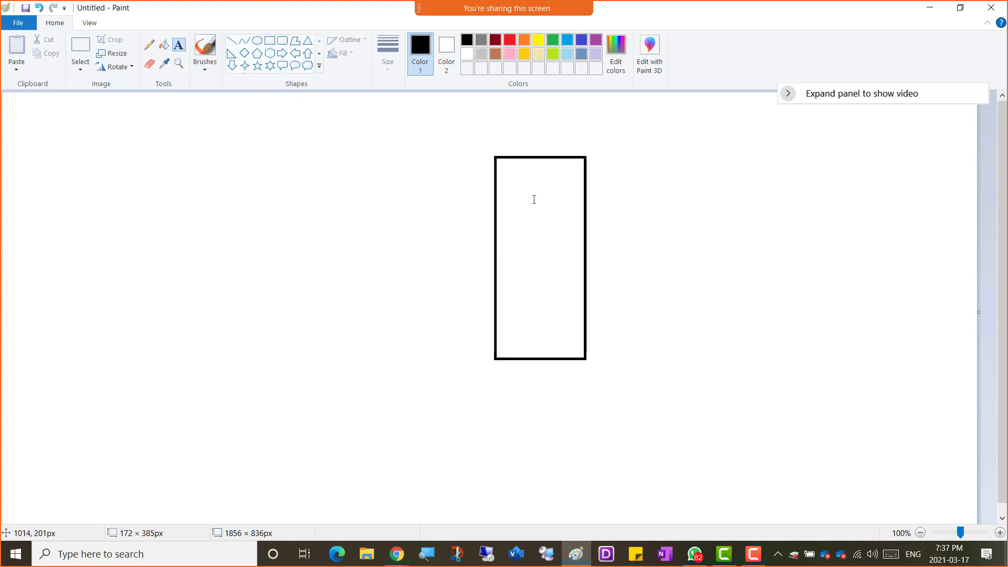
pyautogui.click(510, 202)
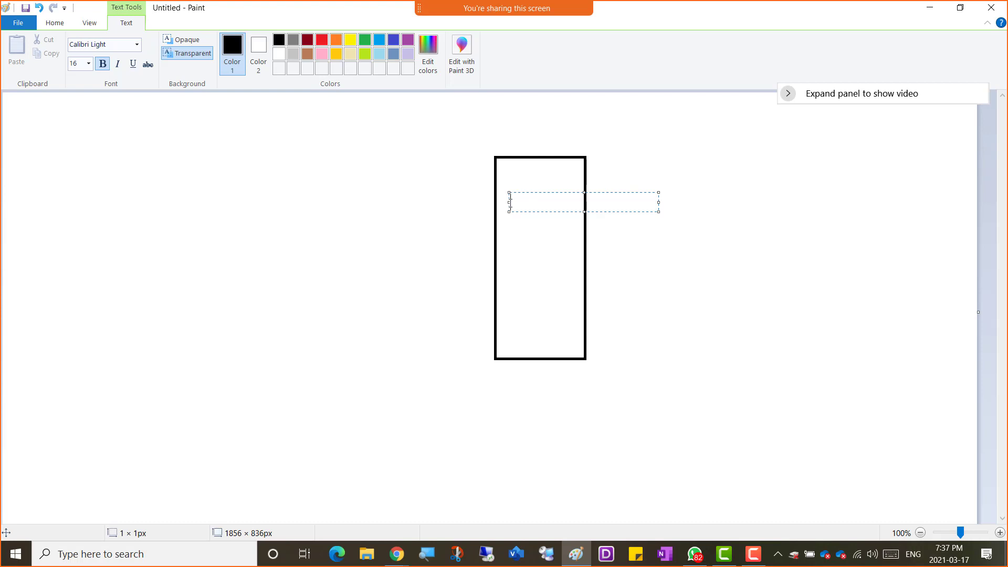
pyautogui.write('Autoscaling')
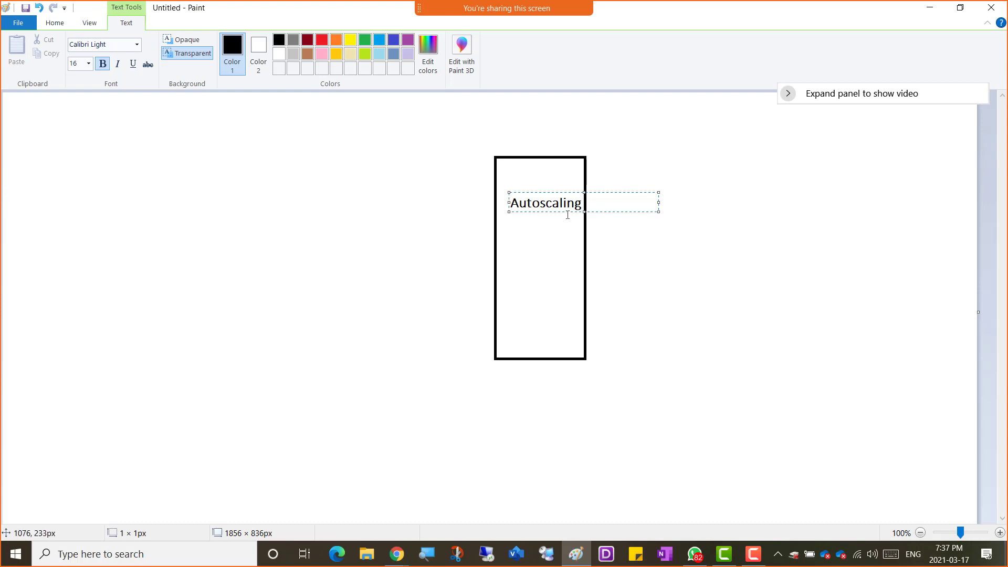
pyautogui.press('BackSpace')
pyautogui.press('BackSpace')
pyautogui.press('BackSpace')
pyautogui.press('BackSpace')
pyautogui.press('BackSpace')
pyautogui.press('BackSpace')
pyautogui.press('BackSpace')
pyautogui.press('BackSpace')
pyautogui.press('BackSpace')
pyautogui.press('BackSpace')
pyautogui.press('BackSpace')
pyautogui.write('Webserver')
# - Add 'Webpages' and '- products' on separate lines beneath Webserver
pyautogui.press('Return')
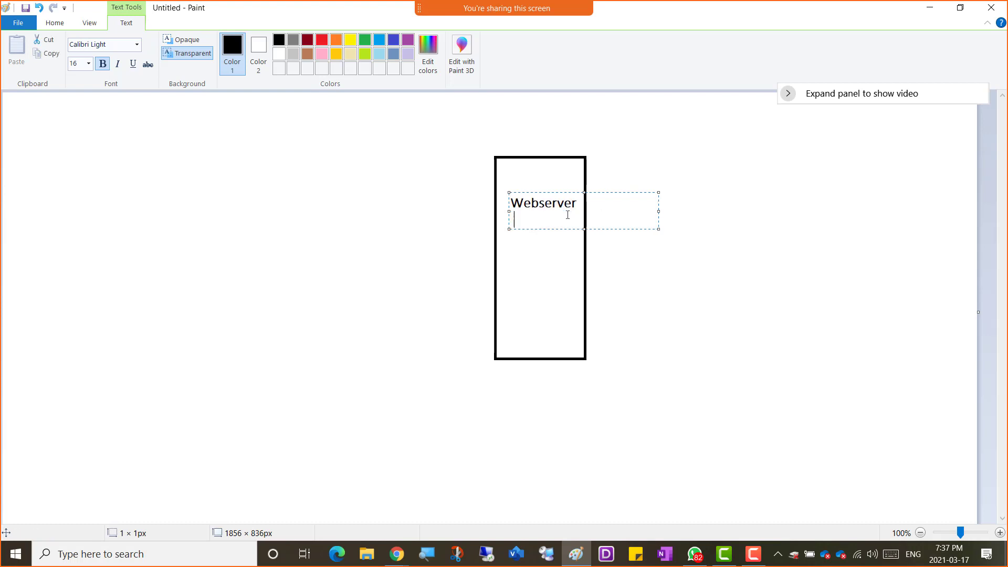
pyautogui.write('Webpages')
pyautogui.press('Return')
pyautogui.write('- ')
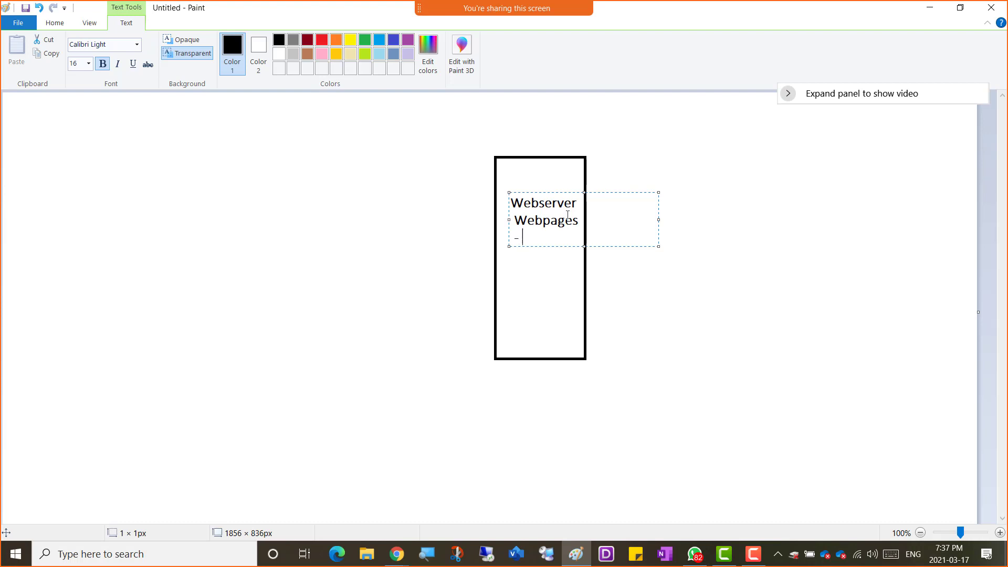
pyautogui.write('products')
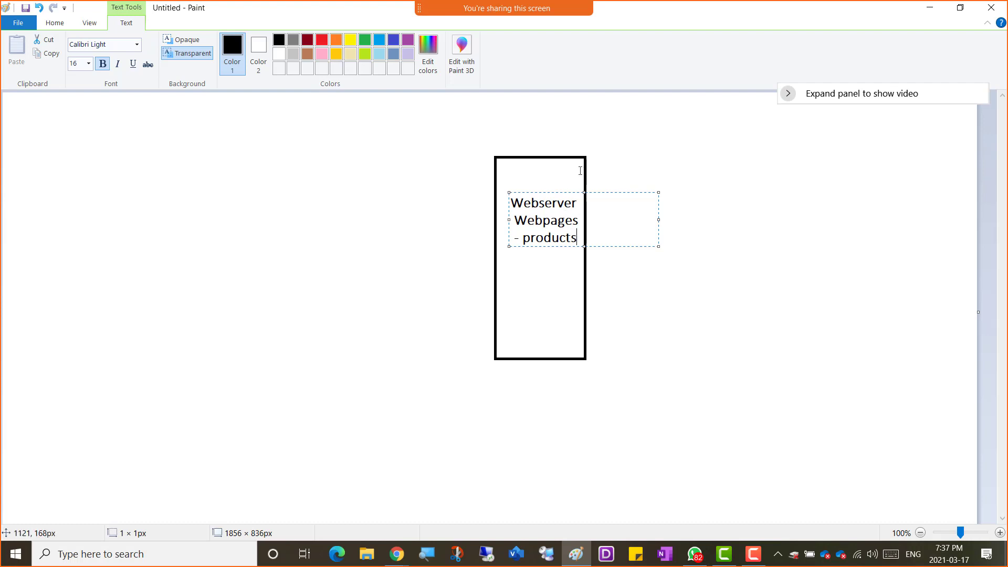
# - Add a '75% Thresh hold' label just left of the Webserver box
pyautogui.click(406, 201)
pyautogui.click(400, 184)
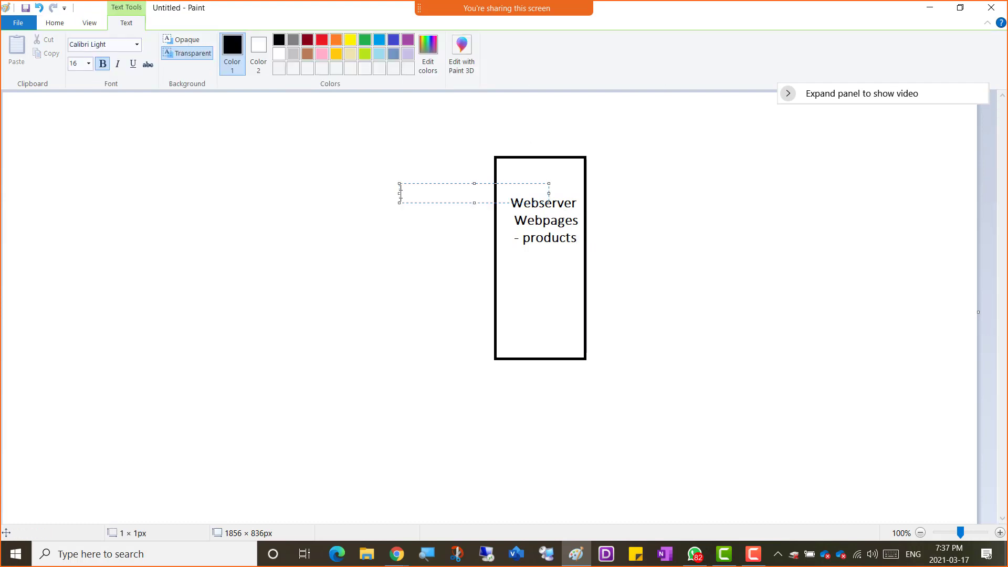
pyautogui.write('75%')
pyautogui.write('Thr ')
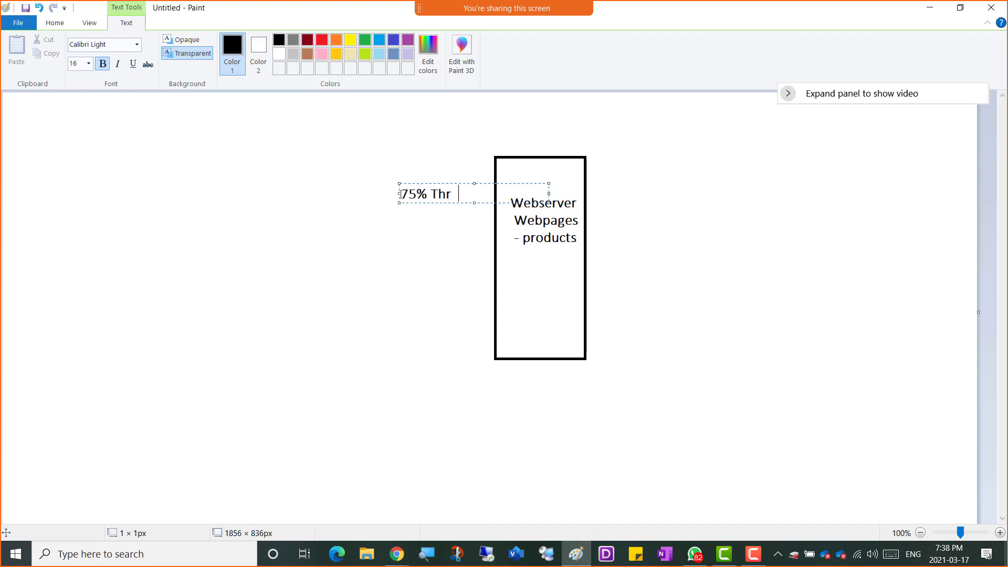
pyautogui.write('sh hold')
pyautogui.moveTo(419, 182); pyautogui.dragTo(404, 181)
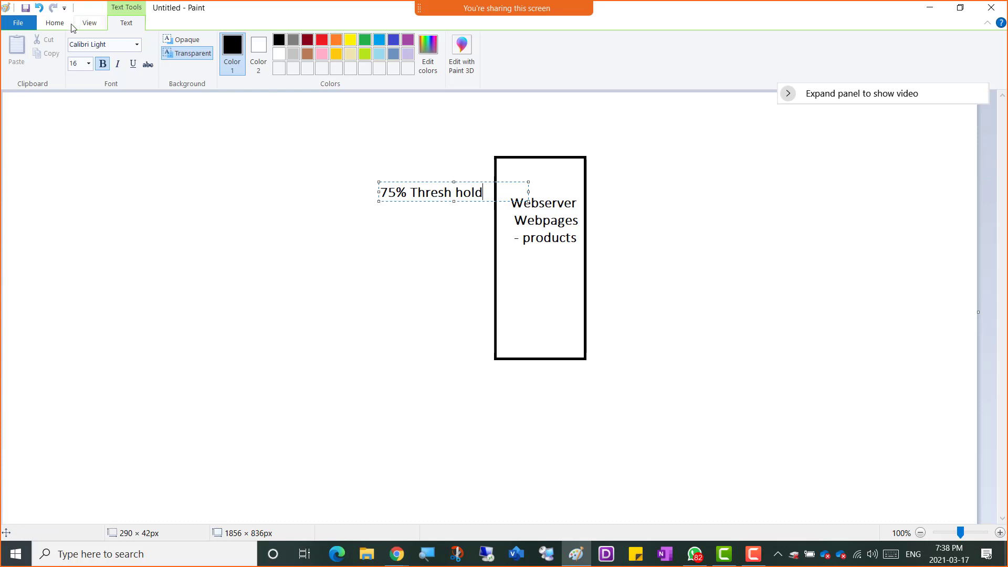
# - Draw three more tall rectangles to the right of the Webserver box
pyautogui.click(55, 24)
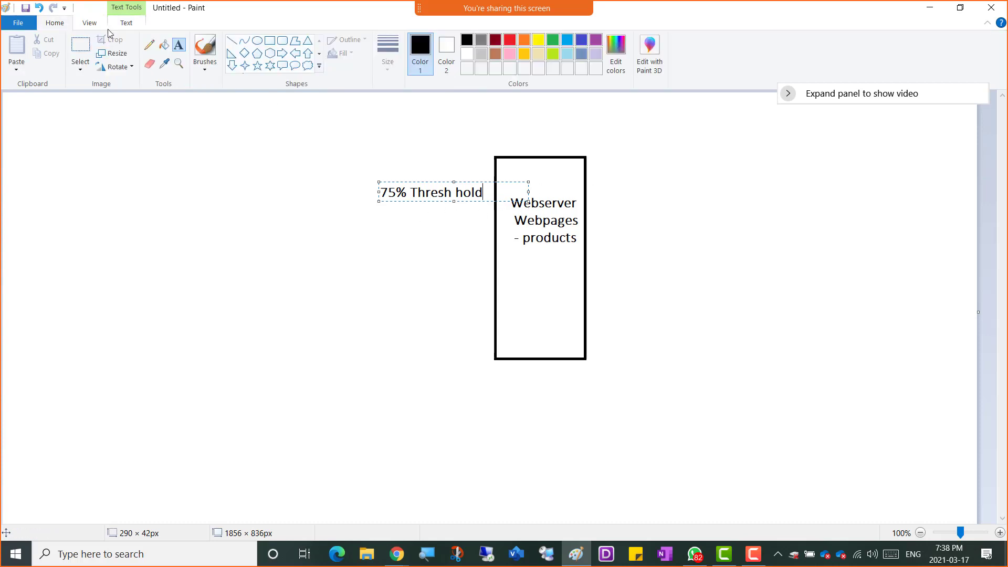
pyautogui.click(269, 40)
pyautogui.moveTo(602, 156); pyautogui.dragTo(697, 361)
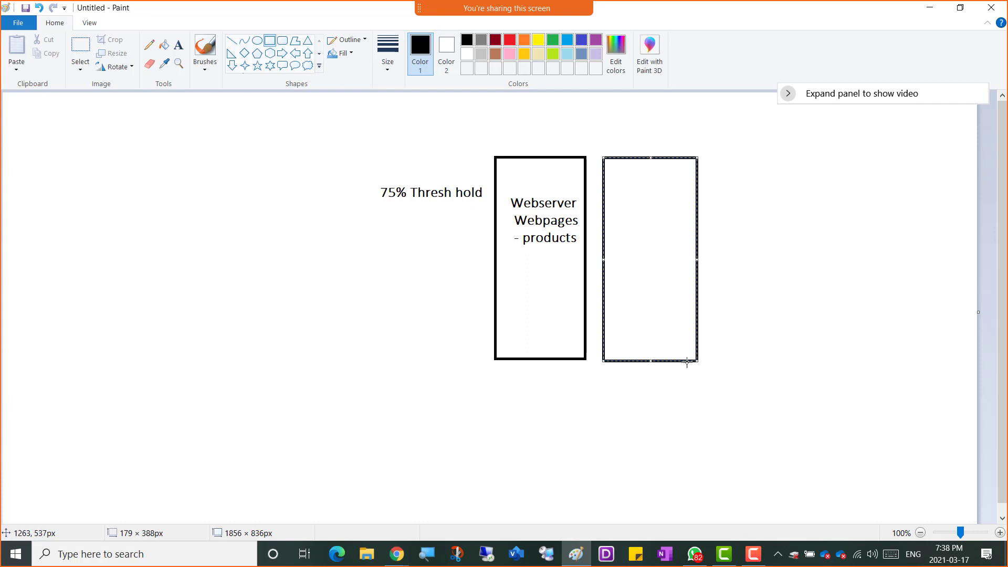
pyautogui.moveTo(718, 154); pyautogui.dragTo(837, 358)
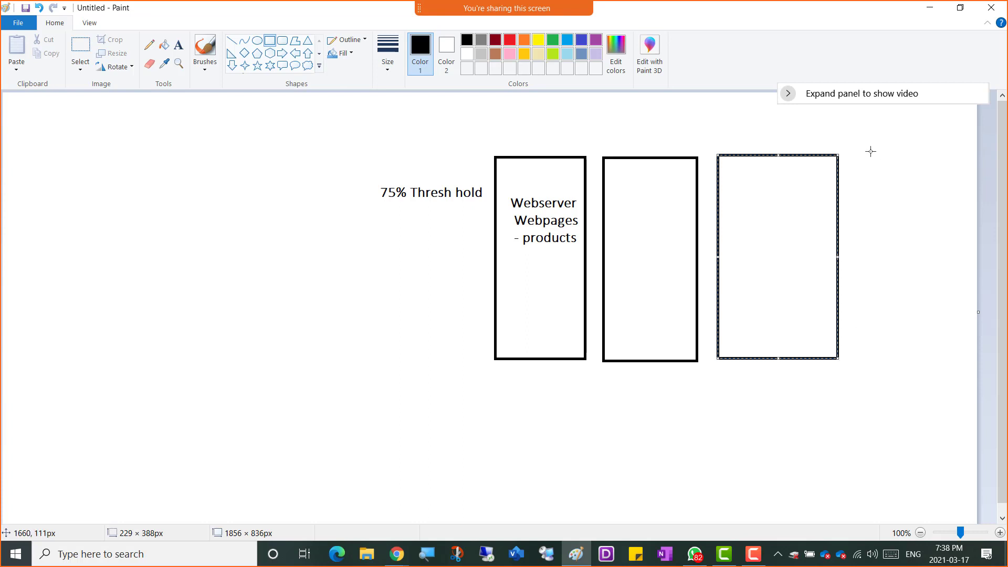
pyautogui.moveTo(856, 153); pyautogui.dragTo(943, 357)
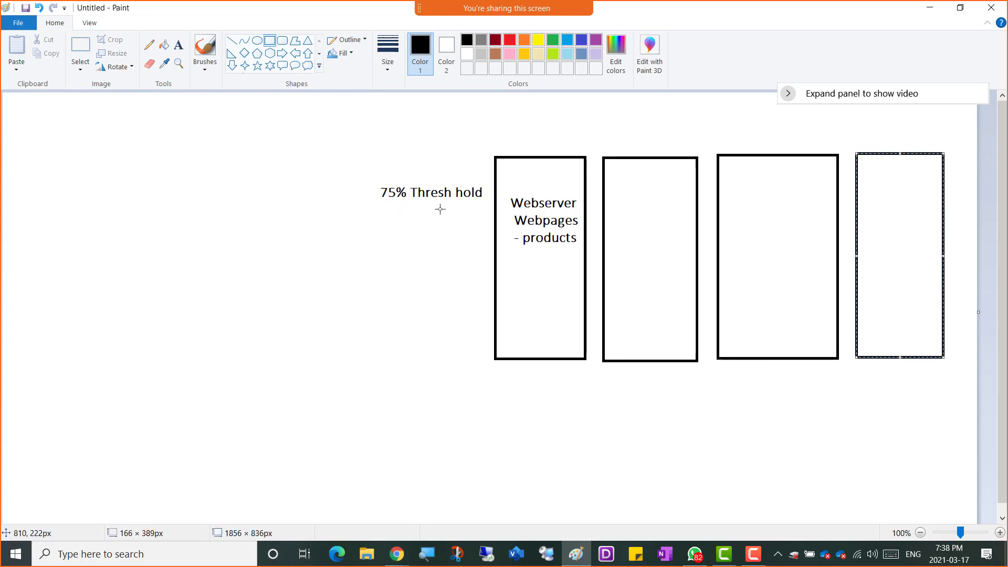
pyautogui.click(177, 45)
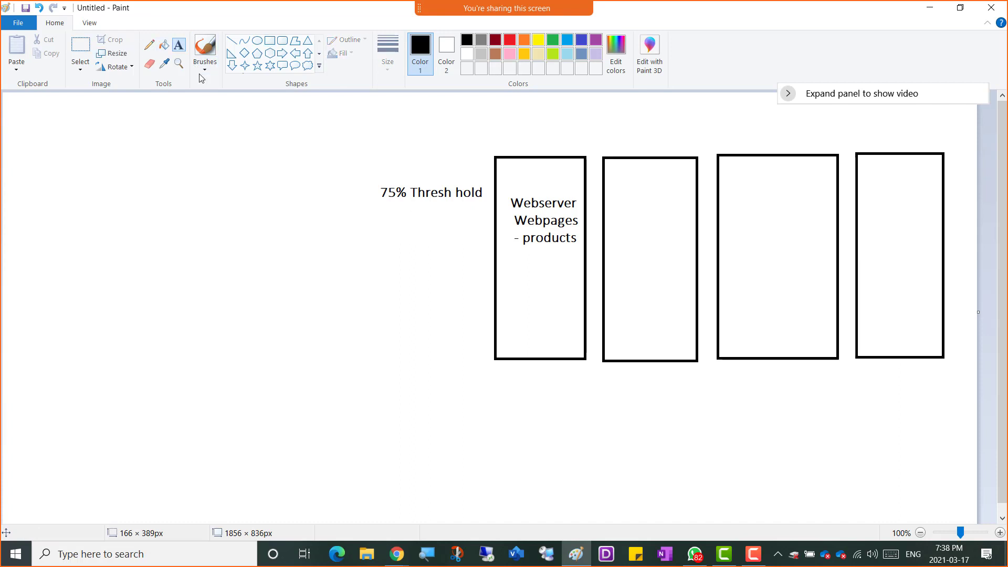
# - Put 'CPU' before the threshold label so it reads CPU 75% Thresh hold
pyautogui.click(310, 195)
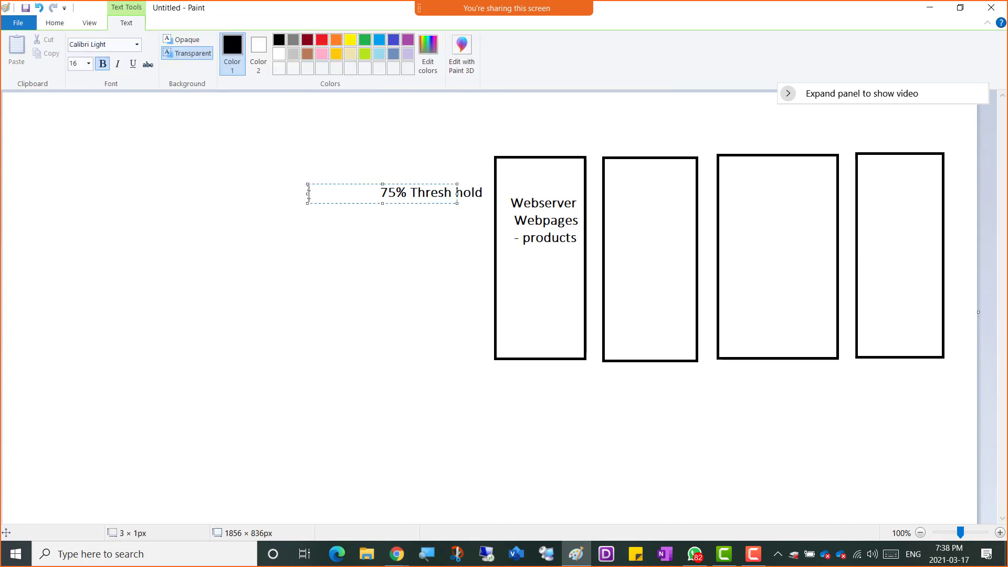
pyautogui.write('CPU')
pyautogui.moveTo(339, 184); pyautogui.dragTo(375, 181)
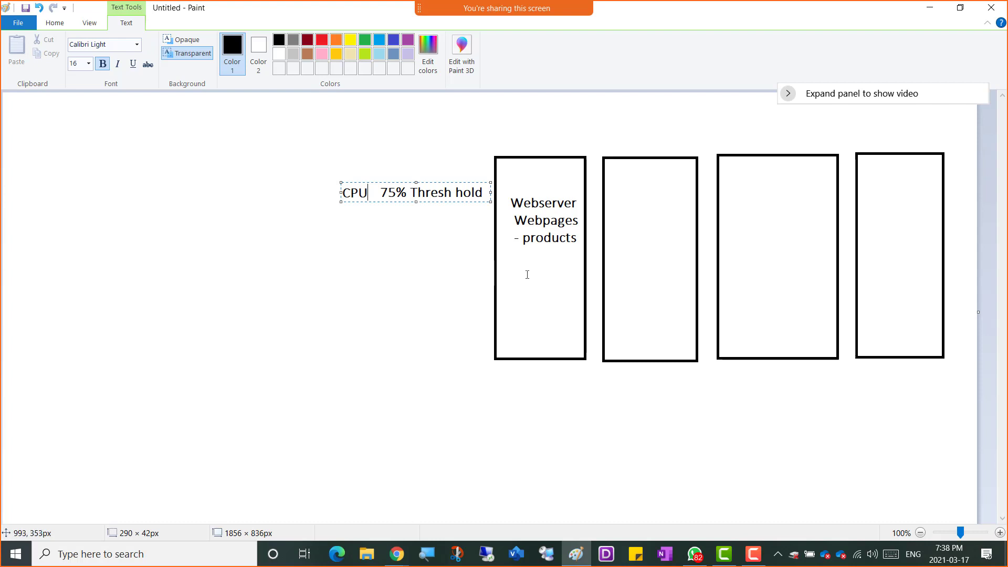
pyautogui.click(428, 237)
# - Add a 'CPU thresh hold 10%' label near the first box's lower left
pyautogui.click(412, 335)
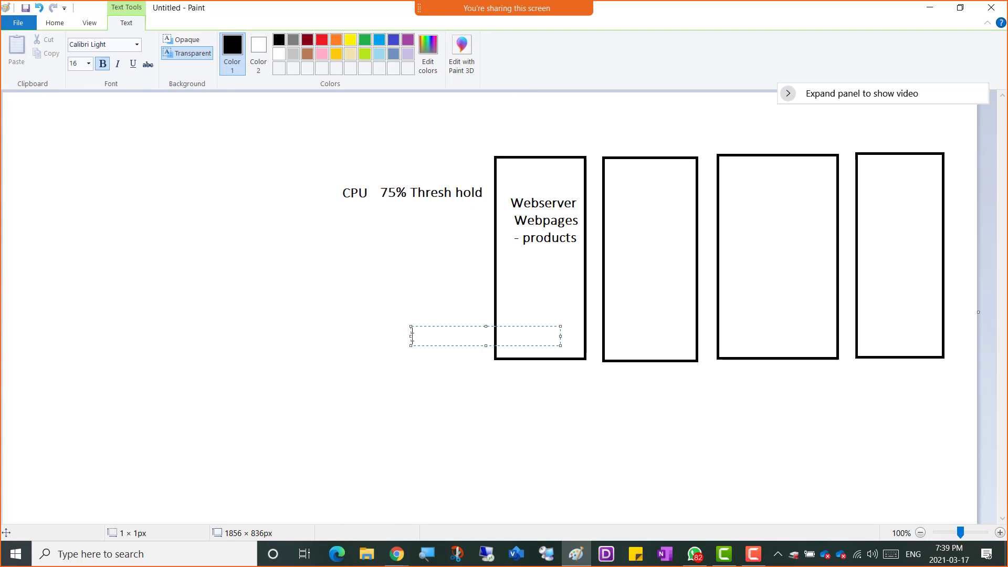
pyautogui.write('CPU thres')
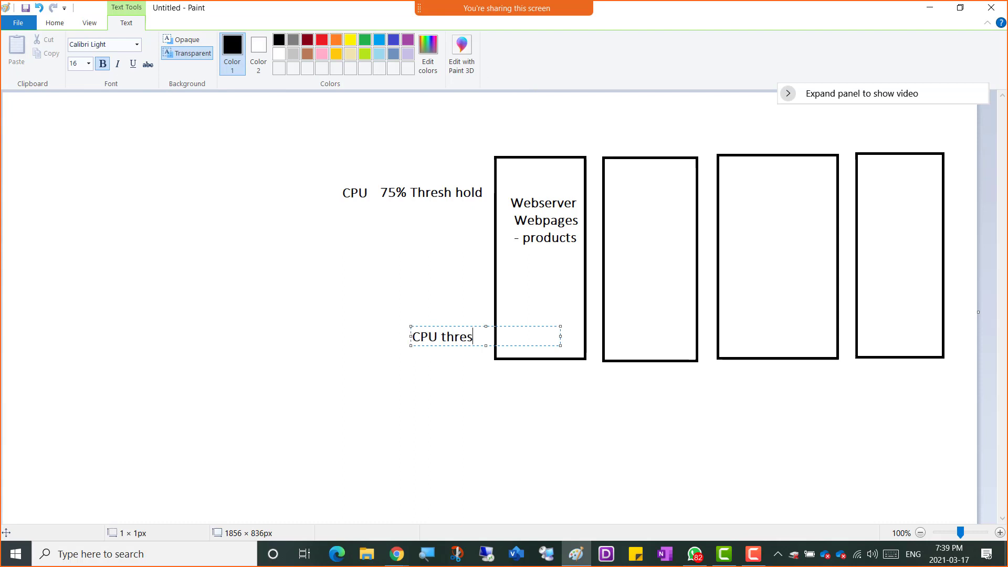
pyautogui.write('h hold ')
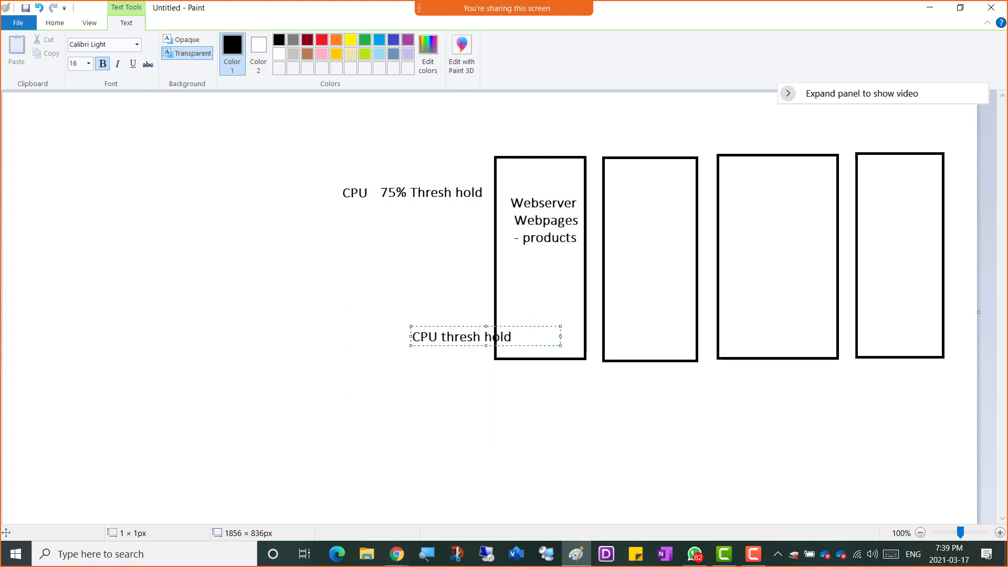
pyautogui.write('10%')
pyautogui.moveTo(461, 328); pyautogui.dragTo(402, 324)
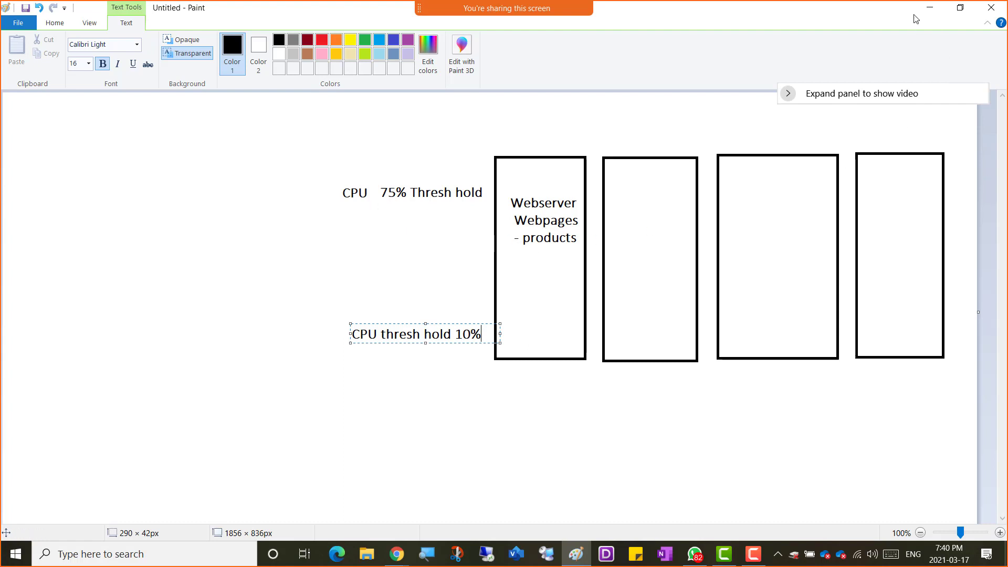
# - Set the Paint sketch aside and show the Metric type choices for the target tracking policy
pyautogui.click(929, 7)
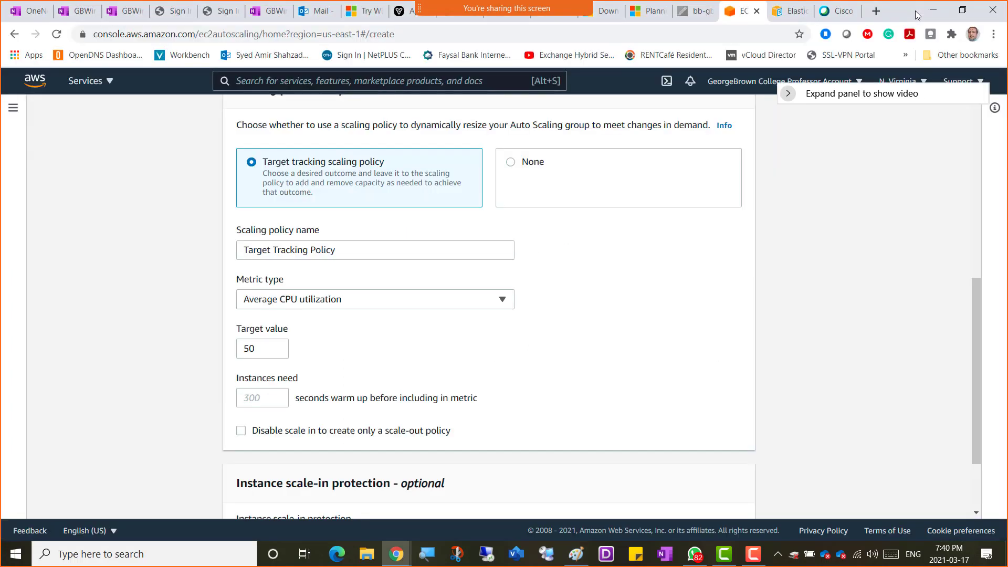
pyautogui.click(317, 302)
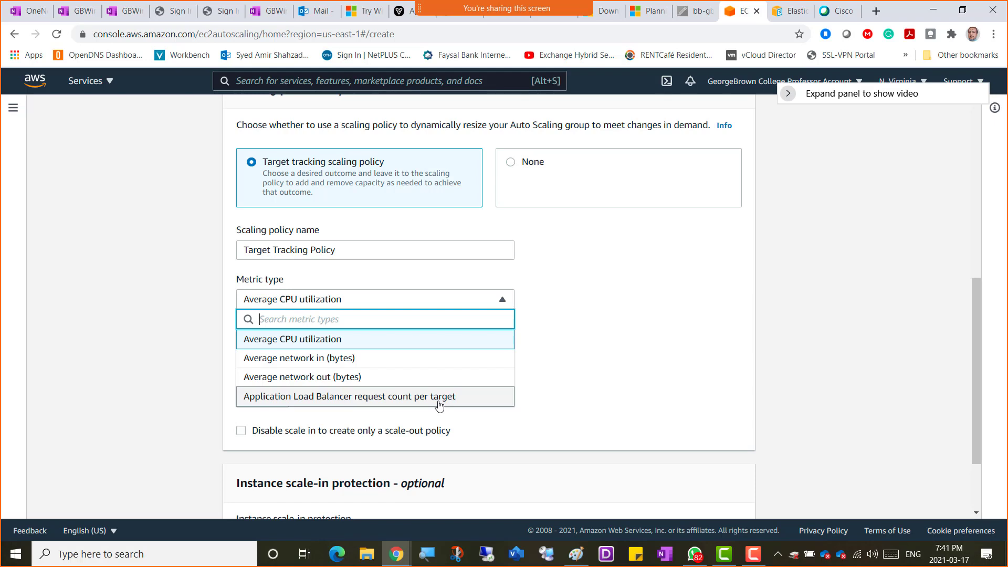
# - Keep Average CPU utilization as the metric and change the target value from 50 to 10
pyautogui.click(316, 343)
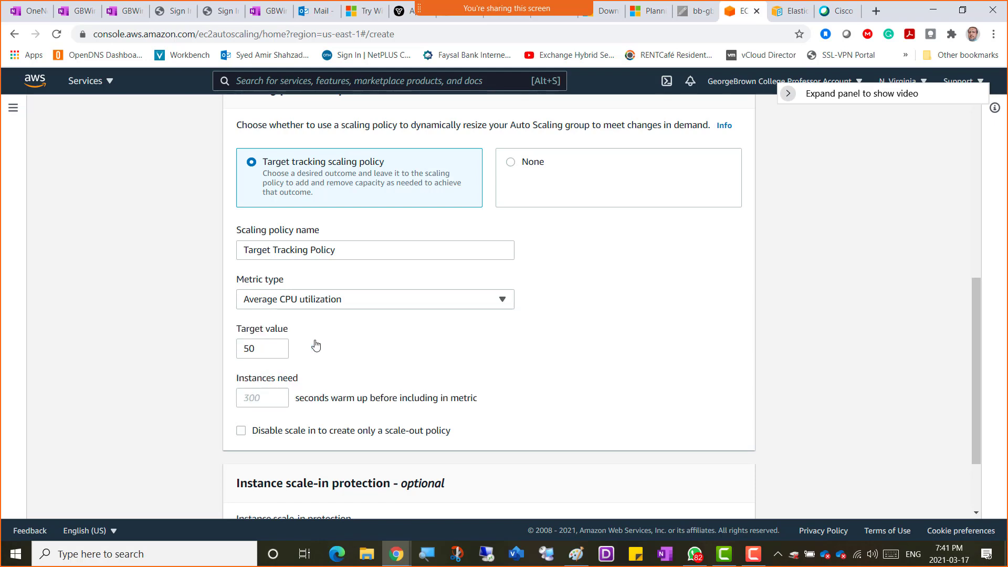
pyautogui.click(267, 349)
pyautogui.doubleClick(247, 352)
pyautogui.write('10')
# - Highlight the instance warm-up note explaining the metric to draw attention to it
pyautogui.scroll(-1, 362, 342)
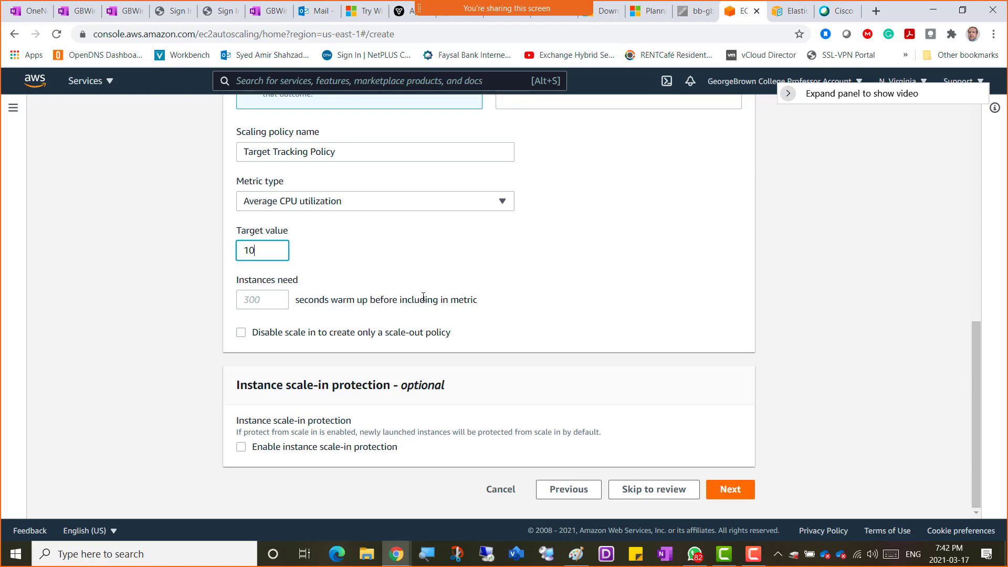
pyautogui.moveTo(478, 299); pyautogui.dragTo(451, 300)
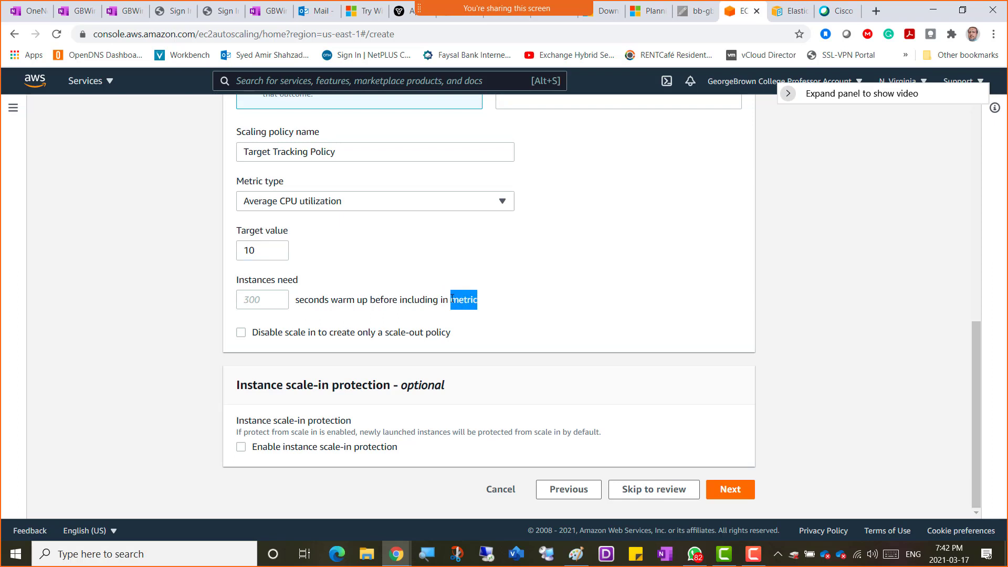
pyautogui.moveTo(451, 299); pyautogui.dragTo(288, 322)
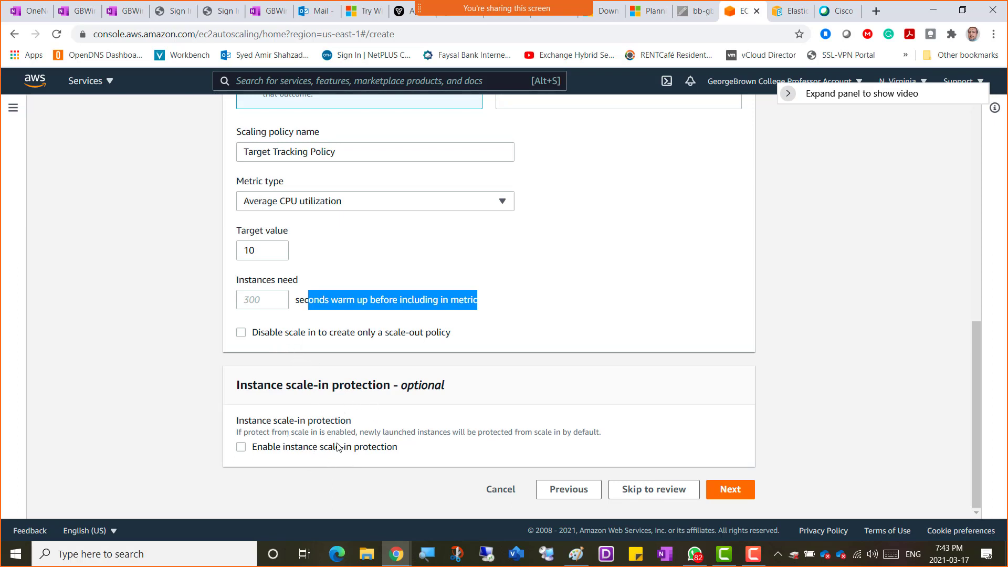
# - Snip a screenshot of the AWS group size settings page
pyautogui.scroll(2, 374, 215)
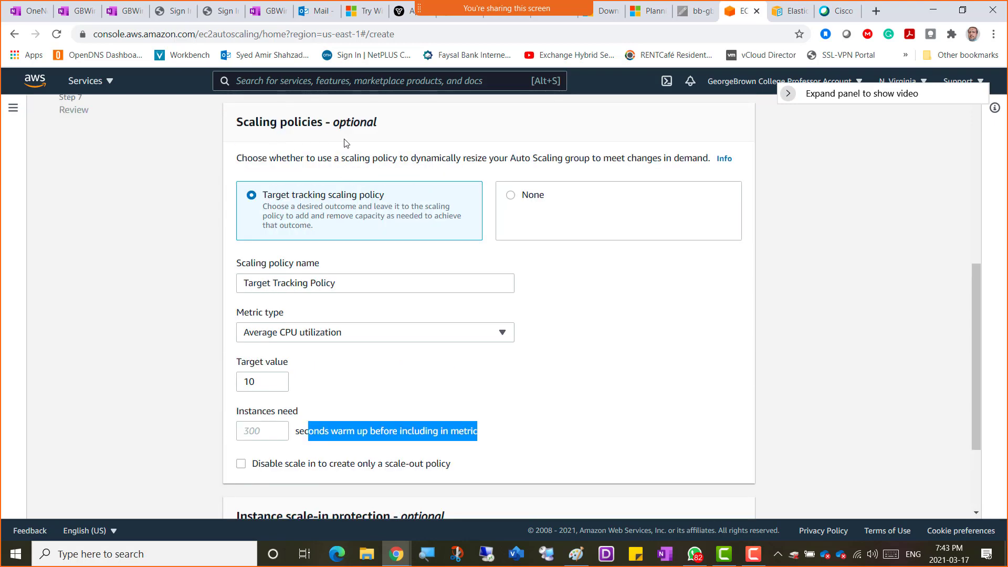
pyautogui.scroll(-2, 347, 269)
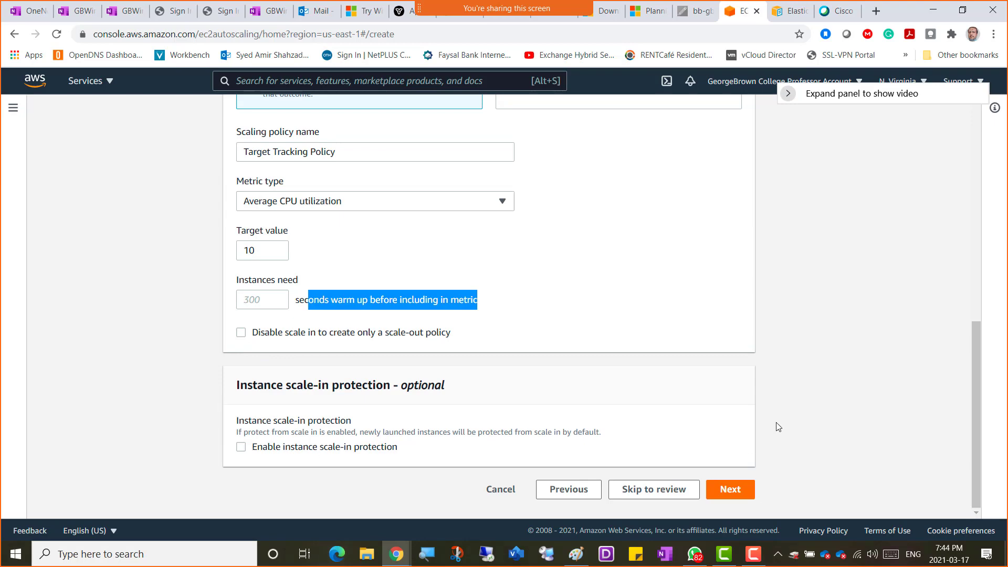
pyautogui.scroll(8, 777, 425)
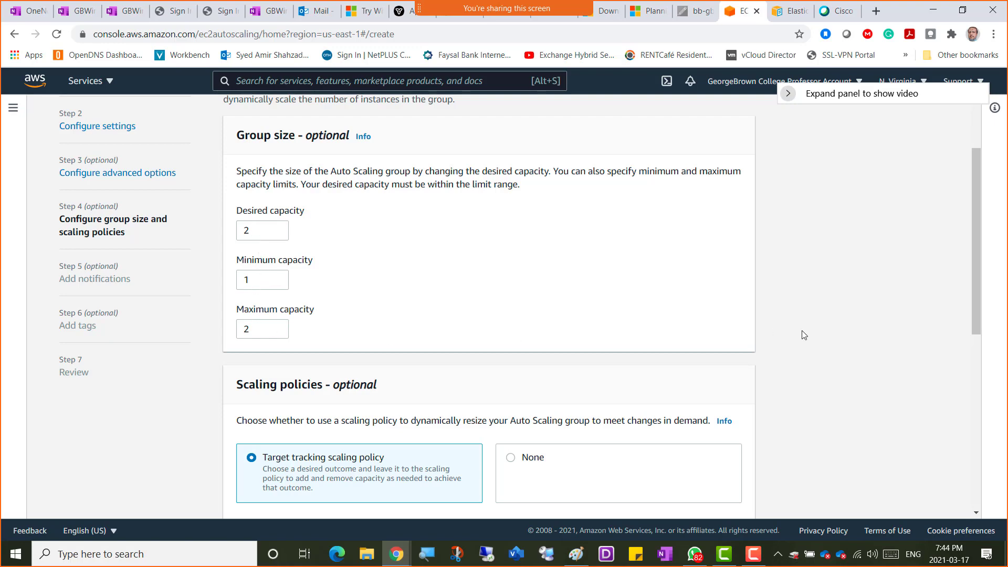
pyautogui.scroll(2, 827, 339)
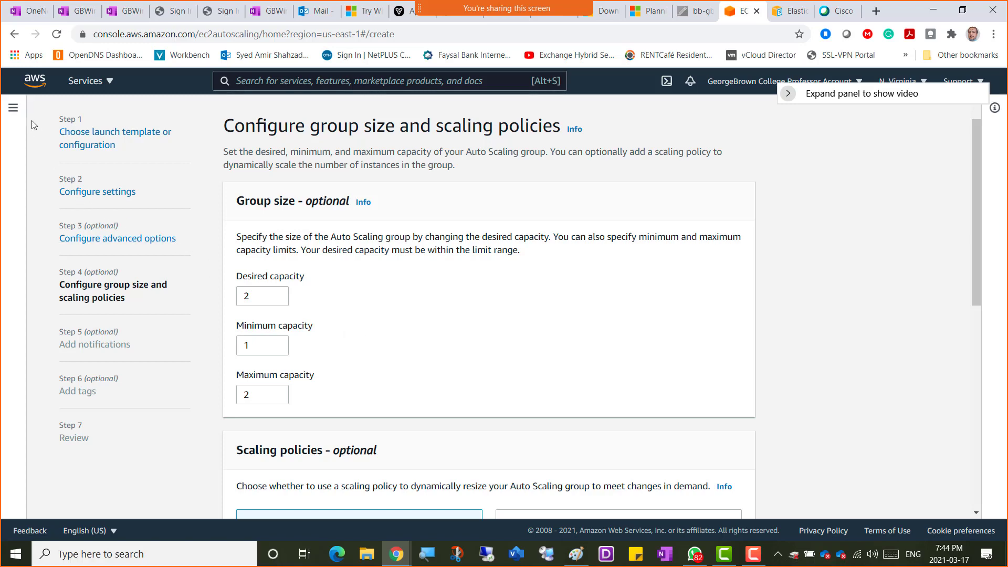
pyautogui.press('super+shift+s')
pyautogui.moveTo(9, 73)
pyautogui.mouseDown()
pyautogui.moveTo(565, 168)
pyautogui.moveTo(918, 396)
pyautogui.moveTo(941, 431)
pyautogui.mouseUp()
# - In OneNote, type the caption 'Screenshot - AWS Scaling Policy' and paste the screenshot under it
pyautogui.click(125, 11)
pyautogui.scroll(-20, 378, 379)
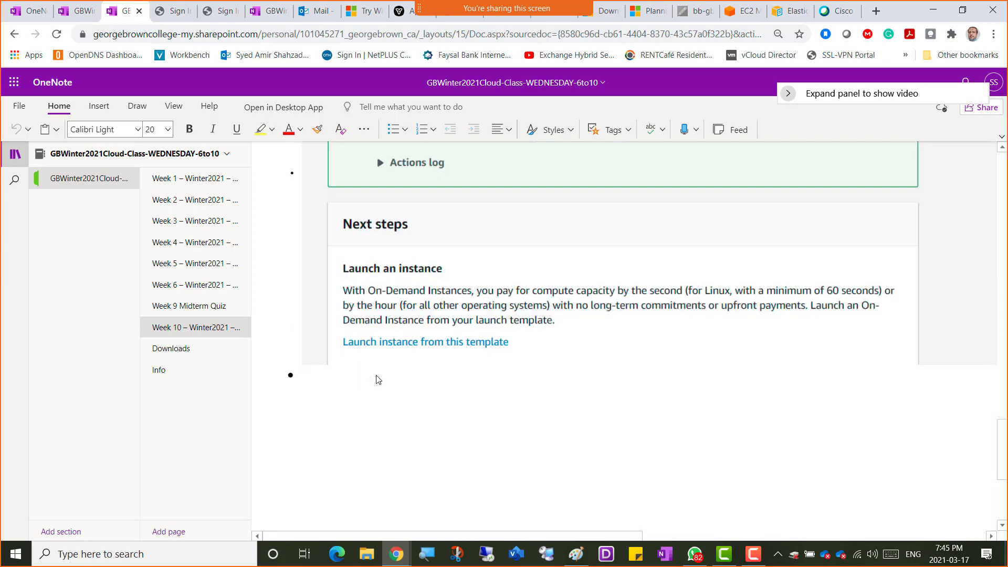
pyautogui.click(371, 387)
pyautogui.write('Screensho')
pyautogui.write('t -')
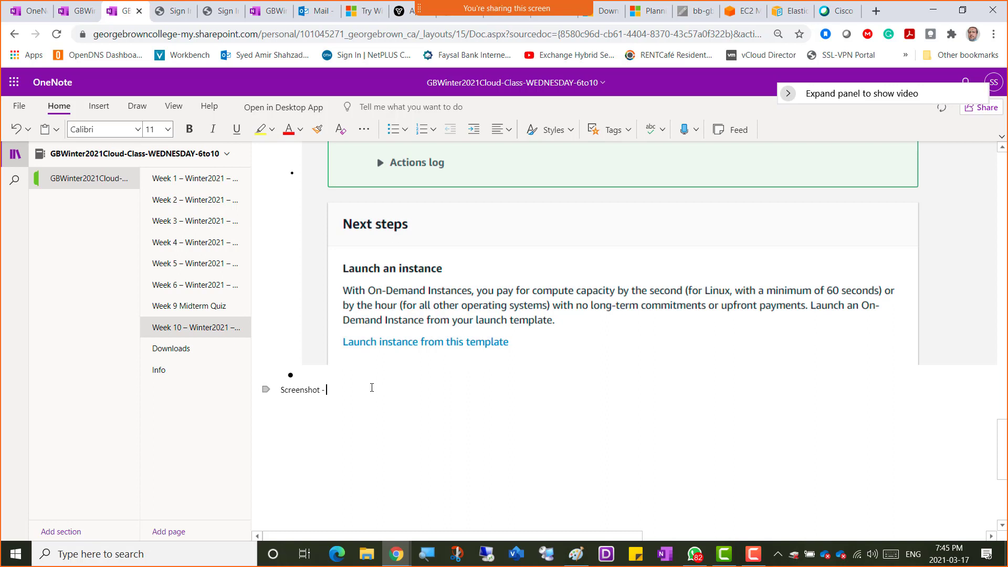
pyautogui.write(' AWS Scalin')
pyautogui.write('g Po')
pyautogui.write('licy')
pyautogui.hotkey('ctrl', 'v')
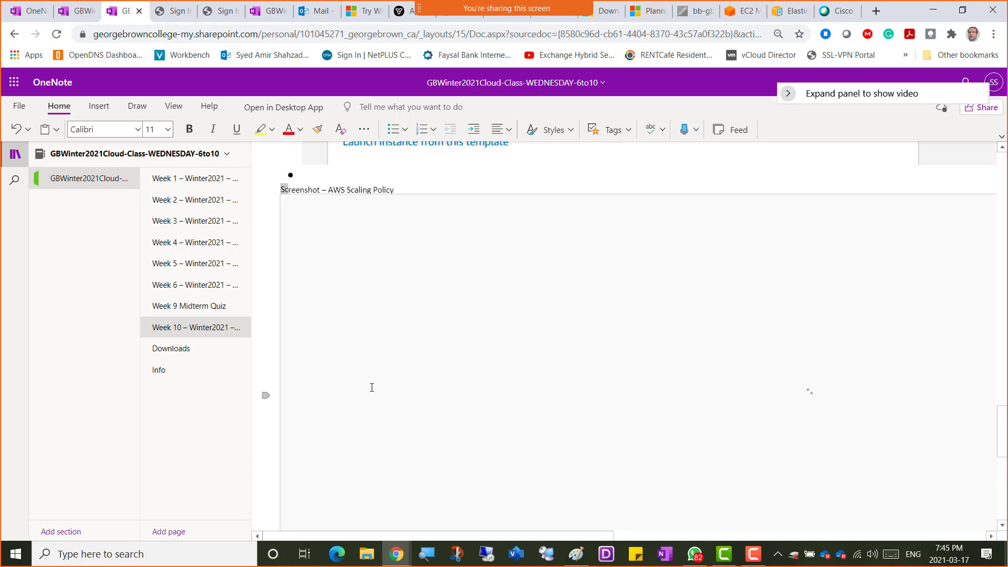
# - Set the caption text to font size 20
pyautogui.hotkey('shift', 'Right')
pyautogui.hotkey('shift', 'Right')
pyautogui.hotkey('shift', 'Right')
pyautogui.hotkey('shift', 'Right')
pyautogui.hotkey('shift', 'Right')
pyautogui.hotkey('shift', 'Right')
pyautogui.hotkey('shift', 'Right')
pyautogui.hotkey('shift', 'Right')
pyautogui.hotkey('shift', 'Right')
pyautogui.hotkey('shift', 'Right')
pyautogui.hotkey('shift', 'Right')
pyautogui.hotkey('shift', 'Right')
pyautogui.hotkey('shift', 'Right')
pyautogui.hotkey('shift', 'Right')
pyautogui.hotkey('shift', 'Right')
pyautogui.hotkey('shift', 'Right')
pyautogui.hotkey('shift', 'Right')
pyautogui.hotkey('shift', 'Right')
pyautogui.hotkey('shift', 'Right')
pyautogui.hotkey('shift', 'Right')
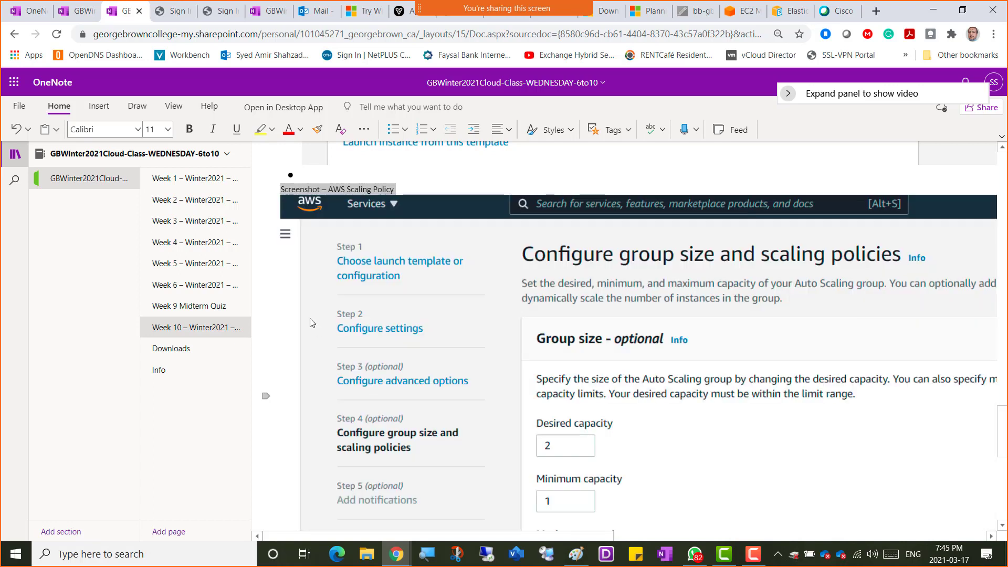
pyautogui.click(168, 129)
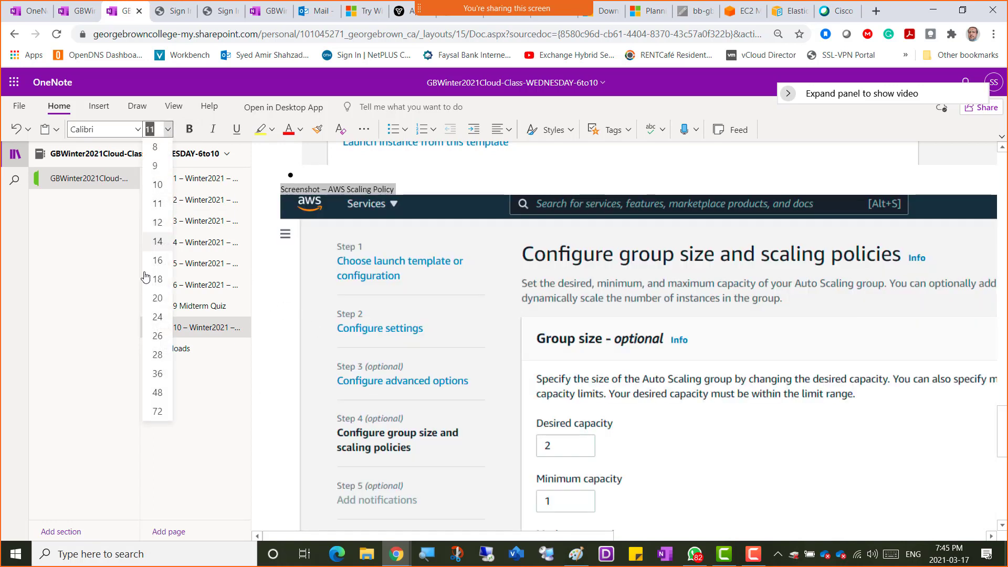
pyautogui.click(155, 298)
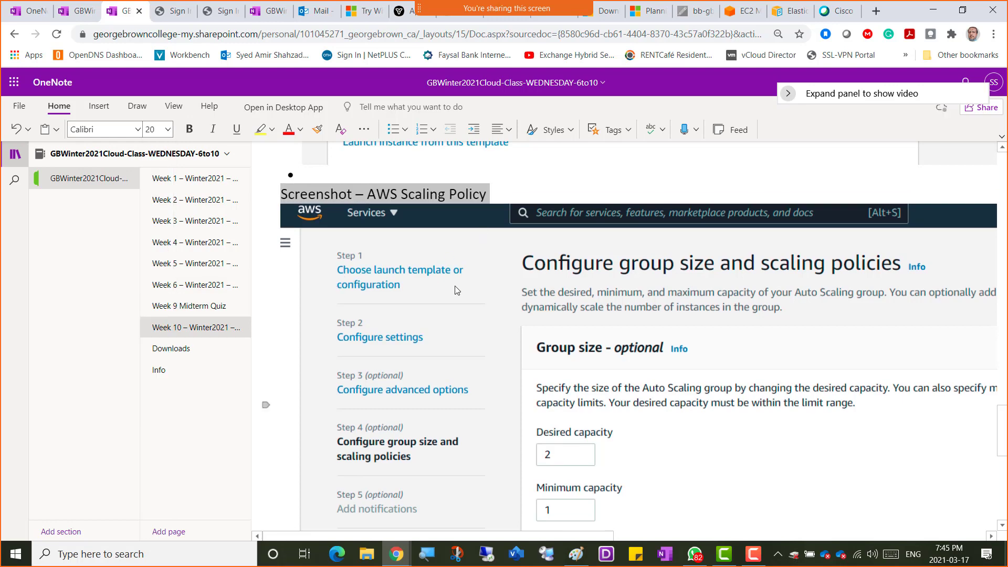
# - Start a new size-20 bullet below the pasted image
pyautogui.scroll(-6, 431, 374)
pyautogui.click(305, 300)
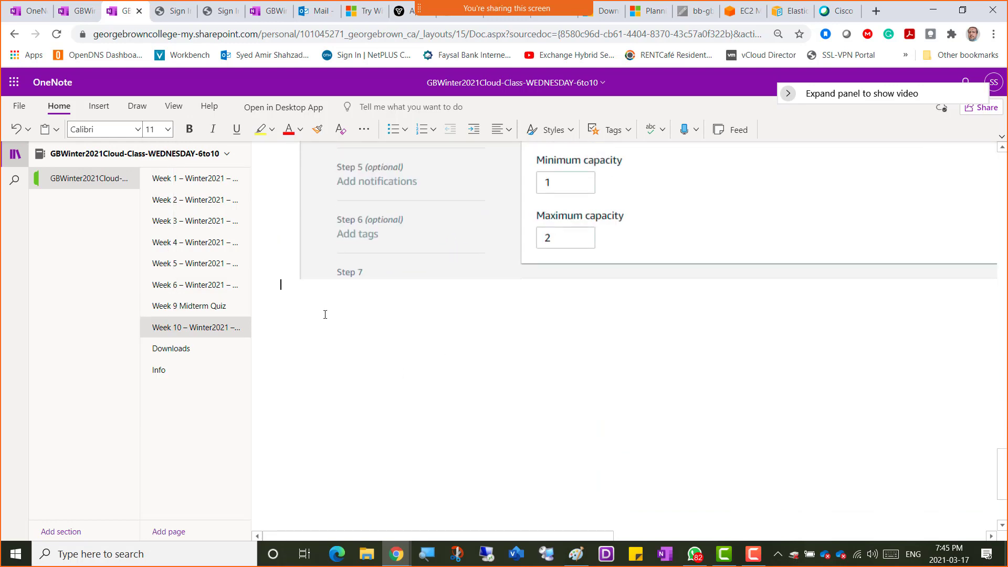
pyautogui.hotkey('ctrl', '.')
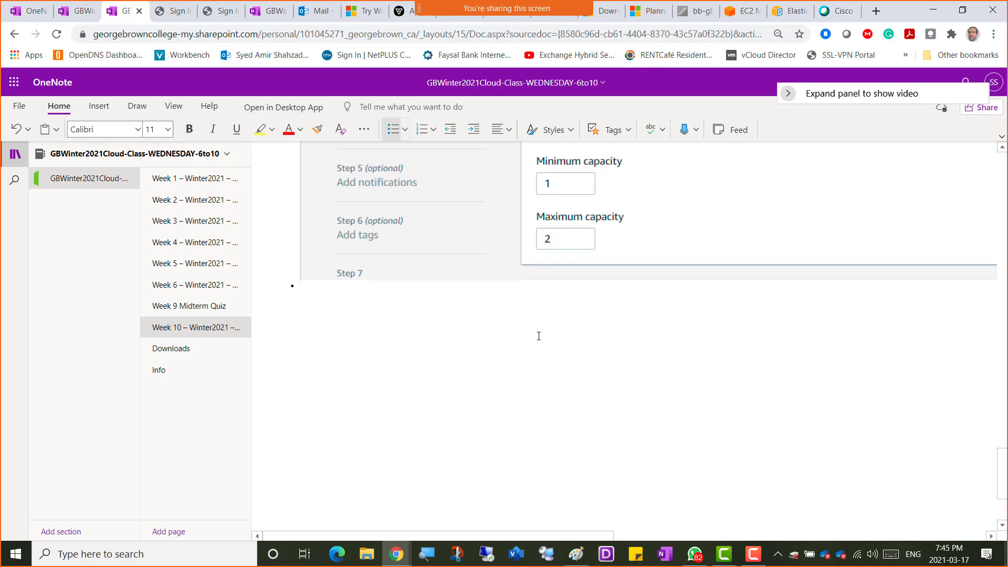
pyautogui.hotkey('alt', 'Tab')
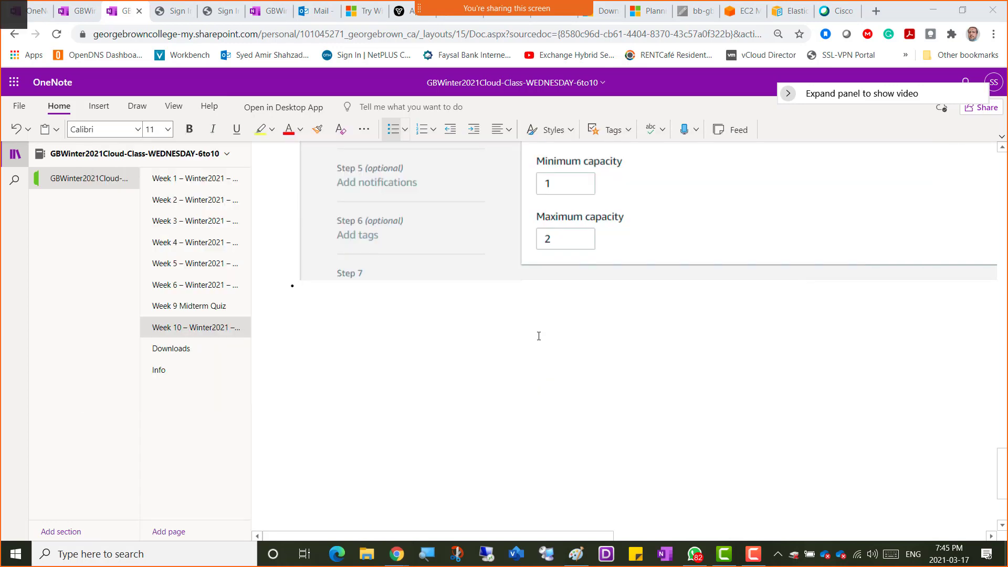
pyautogui.hotkey('alt', 'Tab')
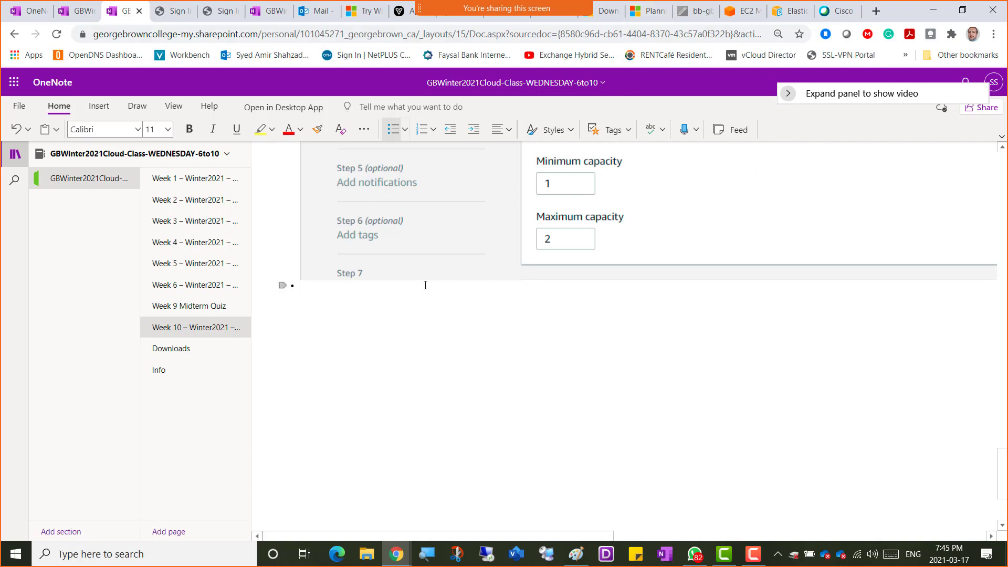
pyautogui.click(167, 129)
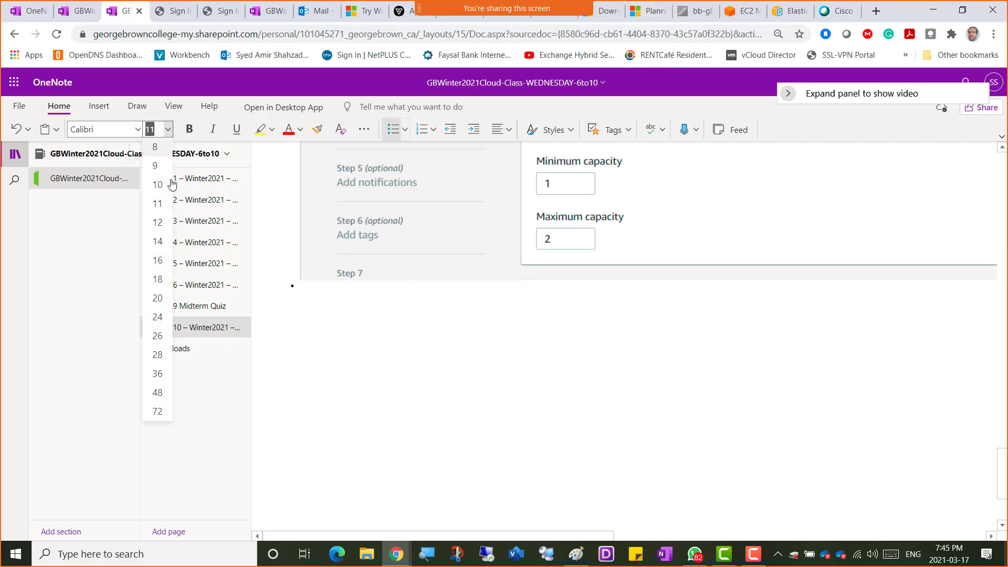
pyautogui.click(157, 298)
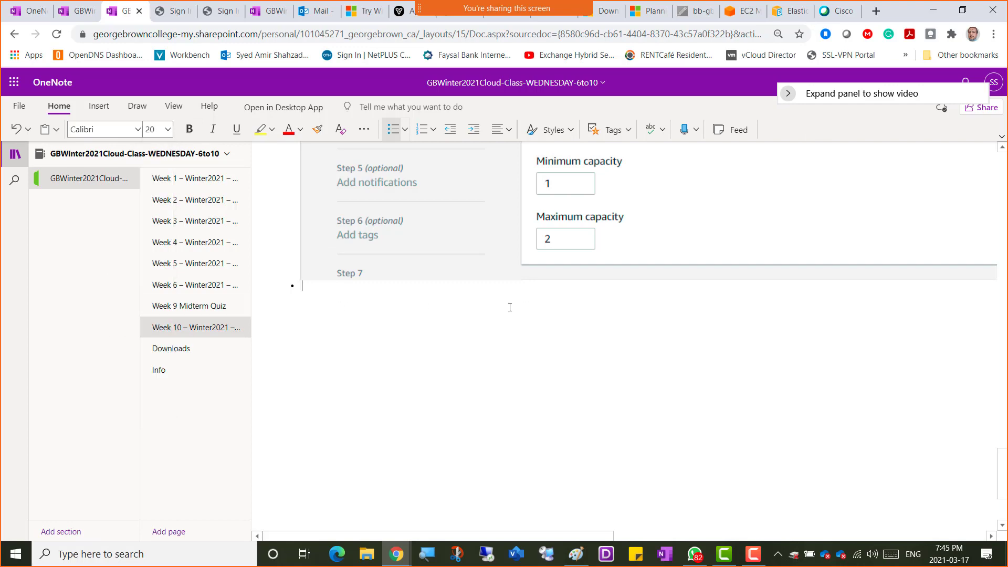
pyautogui.click(732, 12)
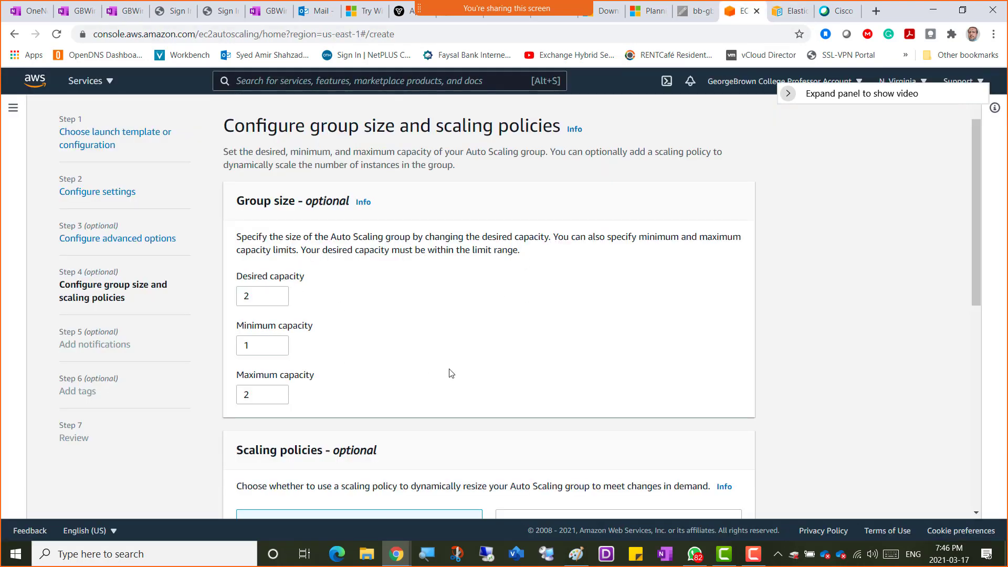
# - Accept the target tracking policy, skip SNS notifications and reach Add tags with no tags
pyautogui.scroll(-9, 708, 351)
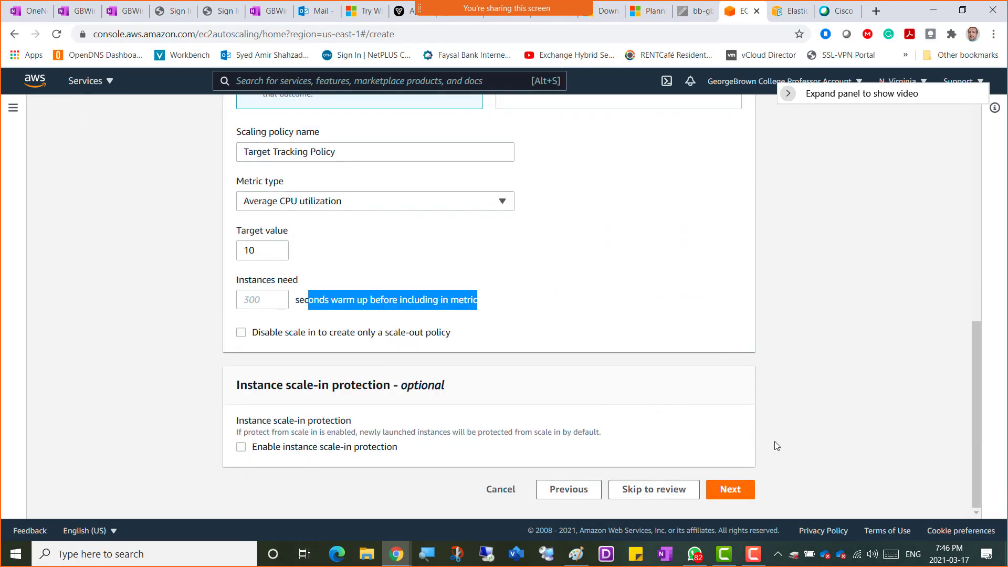
pyautogui.click(739, 499)
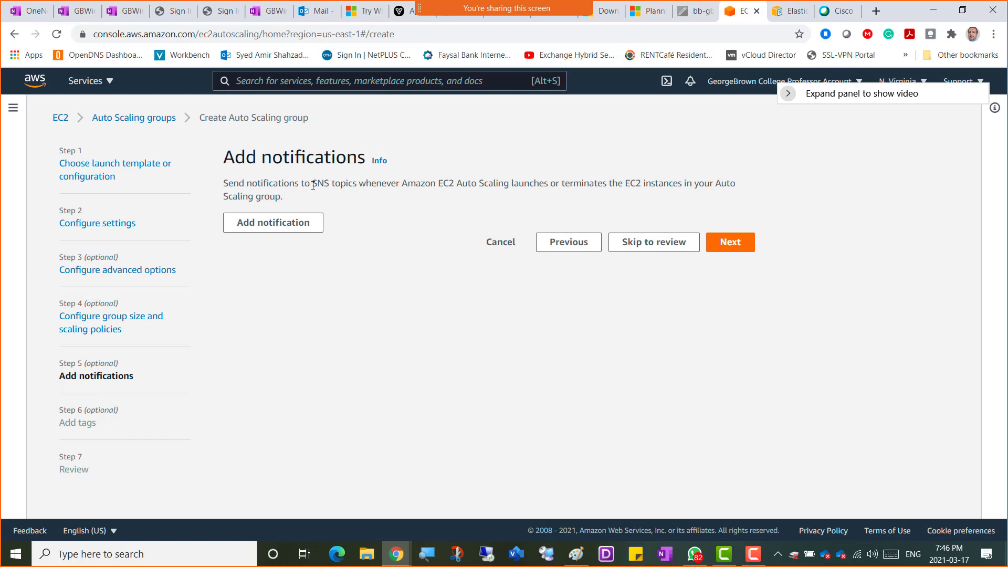
pyautogui.moveTo(314, 185); pyautogui.dragTo(356, 184)
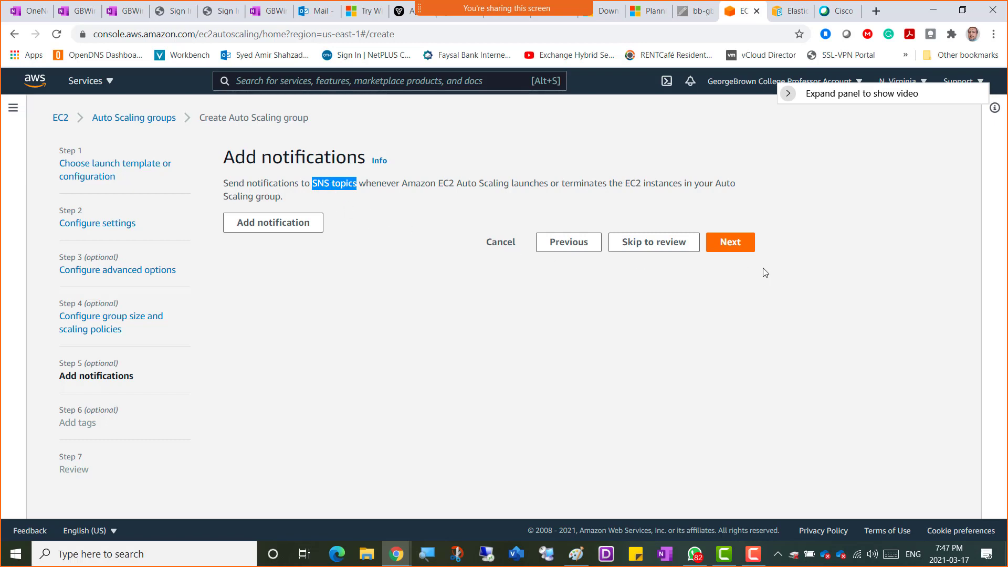
pyautogui.click(746, 245)
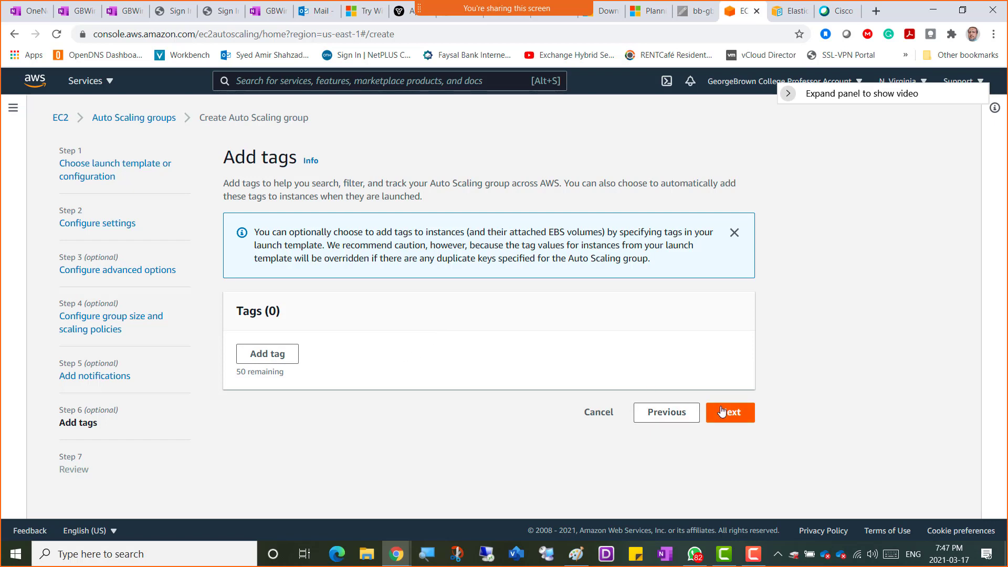
pyautogui.moveTo(838, 101); pyautogui.dragTo(848, 127)
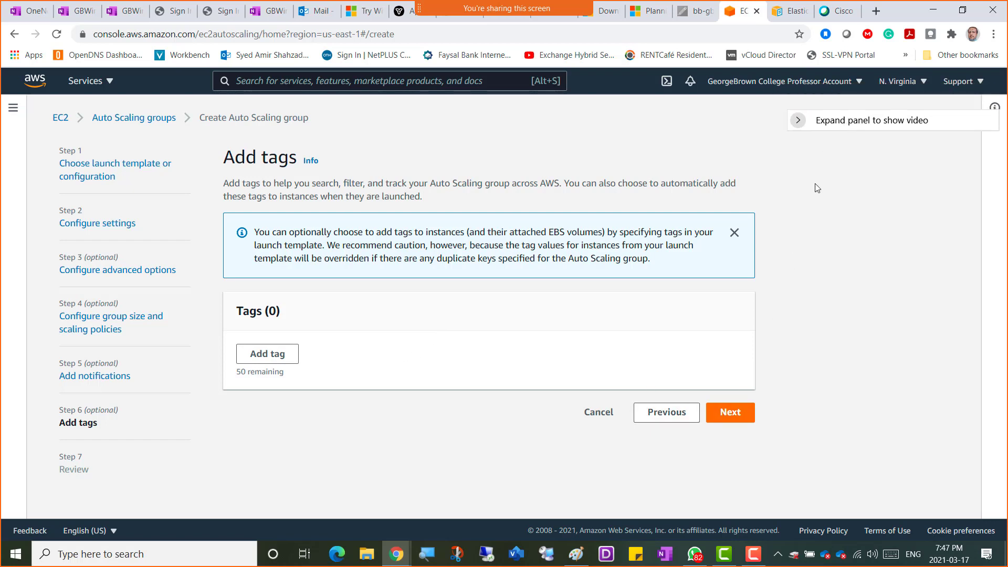
pyautogui.click(736, 412)
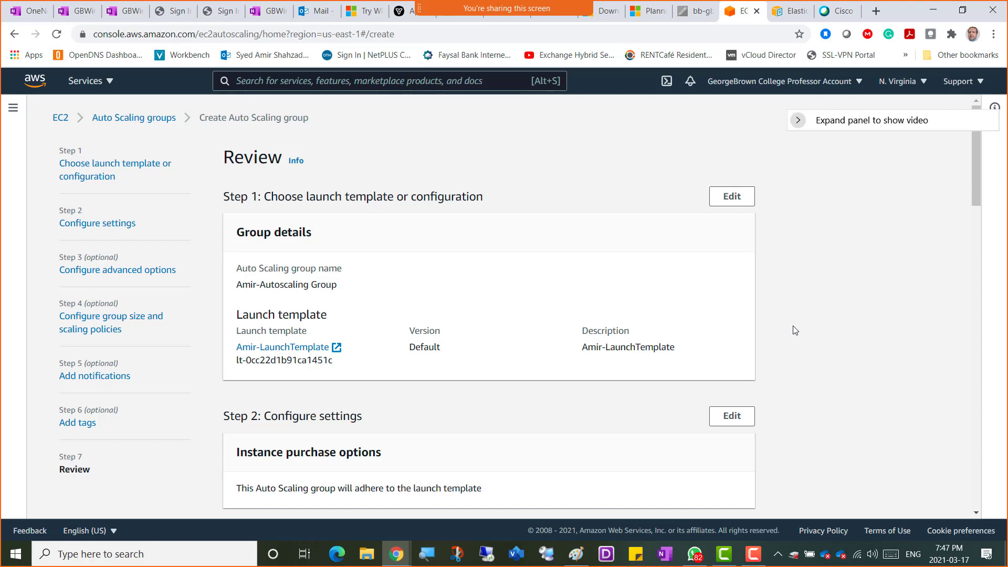
pyautogui.scroll(-6, 796, 330)
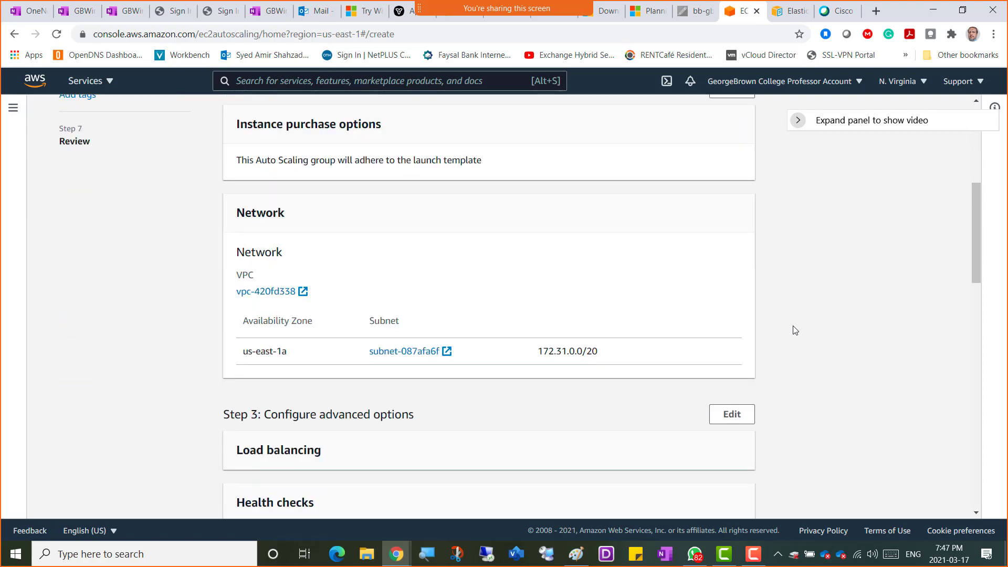
pyautogui.scroll(-11, 796, 330)
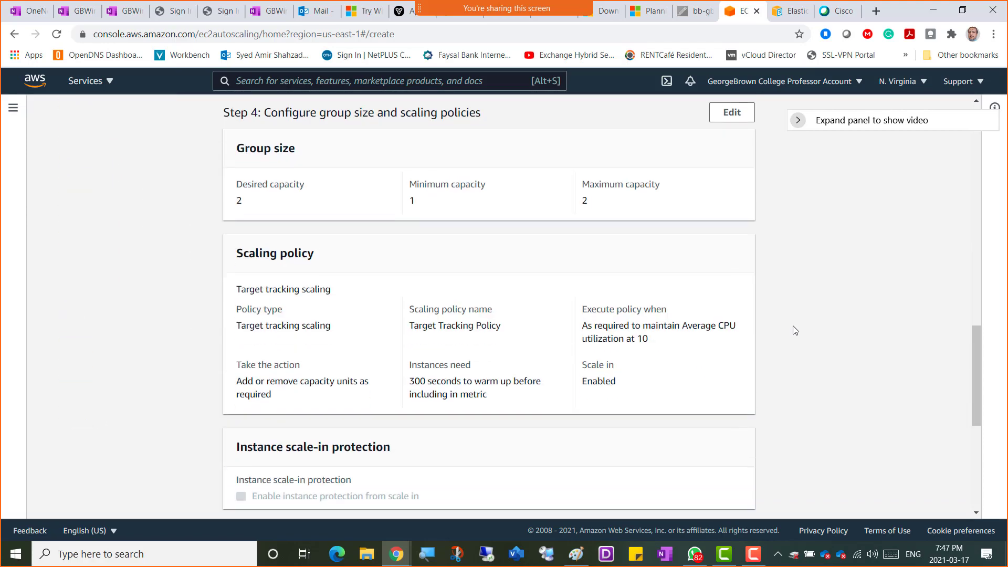
pyautogui.scroll(-7, 796, 330)
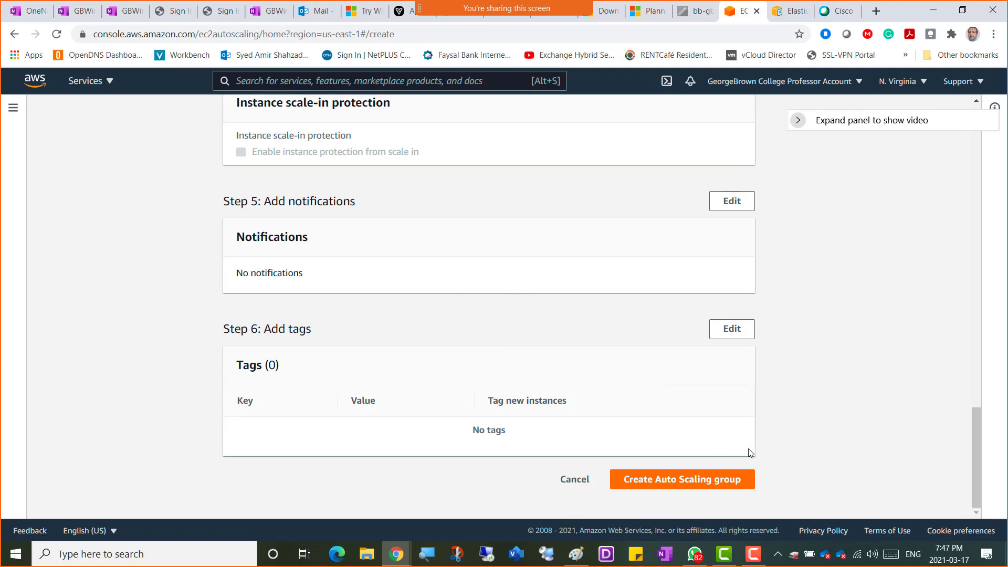
pyautogui.scroll(20, 780, 414)
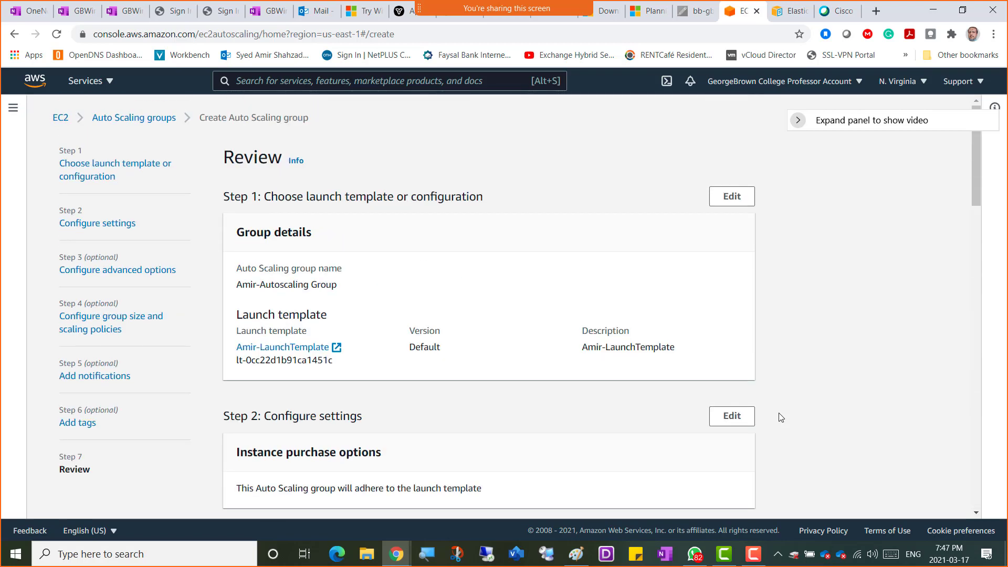
pyautogui.scroll(-20, 781, 418)
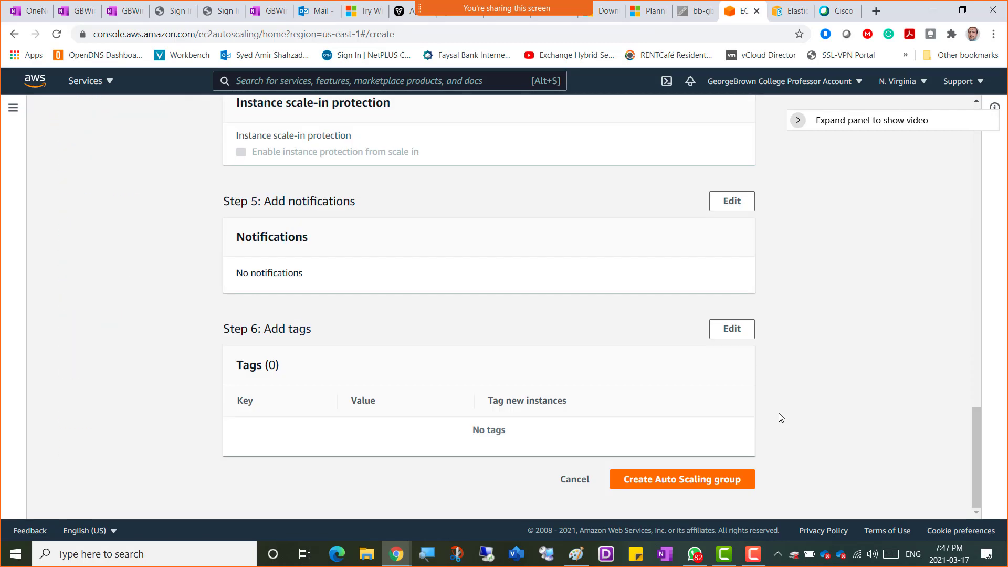
# - Create the Auto Scaling group from the review page
pyautogui.click(693, 483)
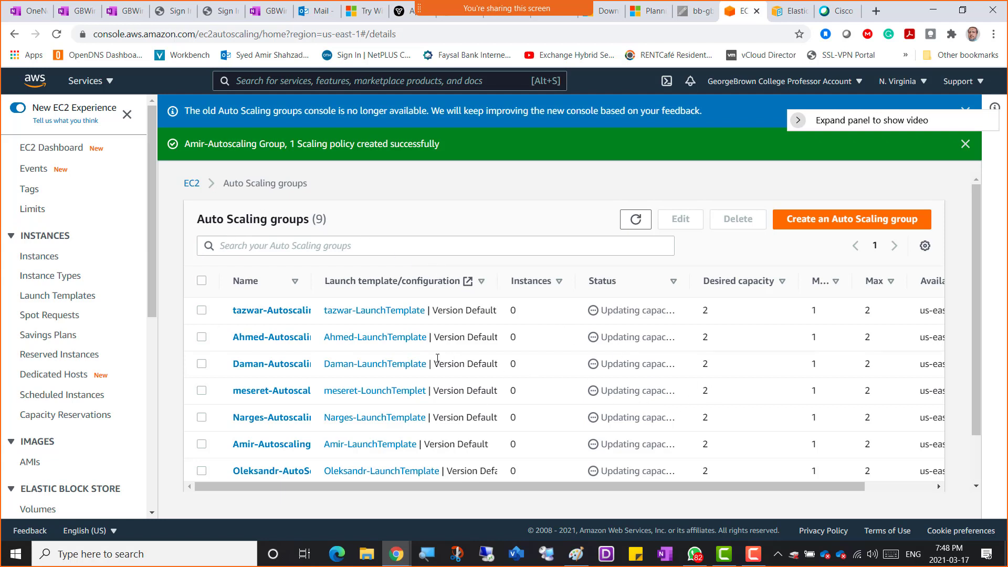
pyautogui.scroll(-2, 395, 361)
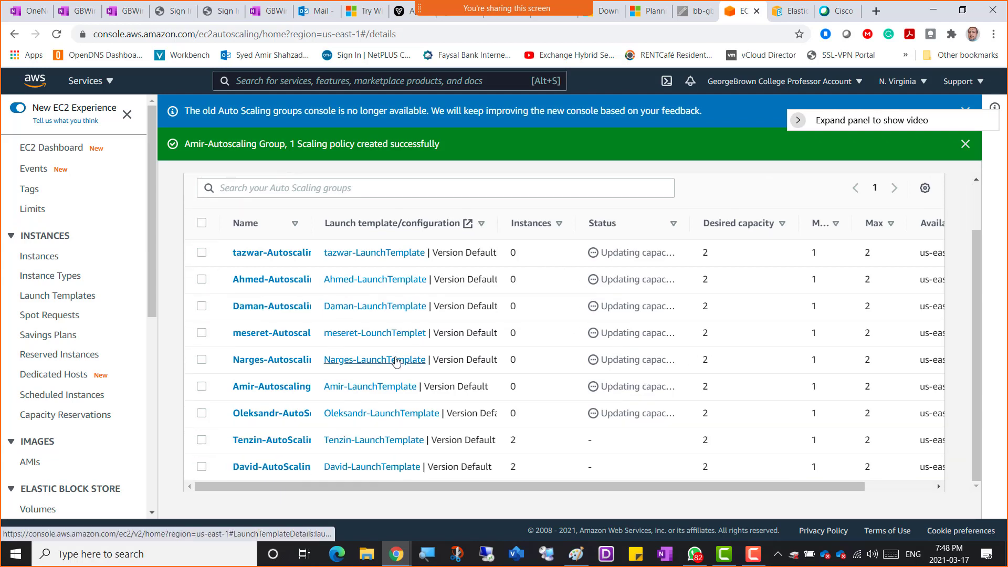
pyautogui.scroll(2, 395, 338)
pyautogui.scroll(-2, 395, 337)
pyautogui.scroll(2, 395, 337)
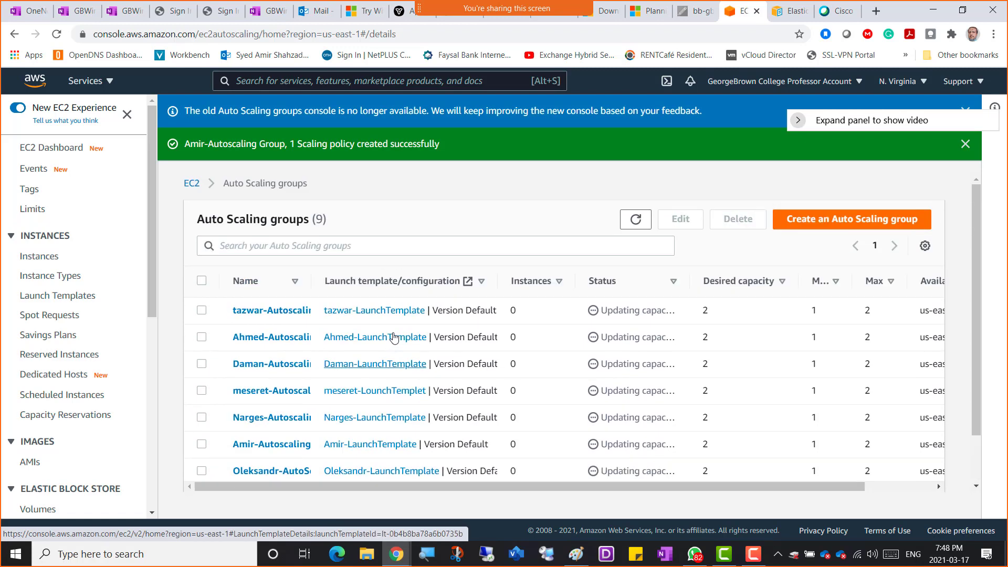
pyautogui.scroll(-2, 395, 338)
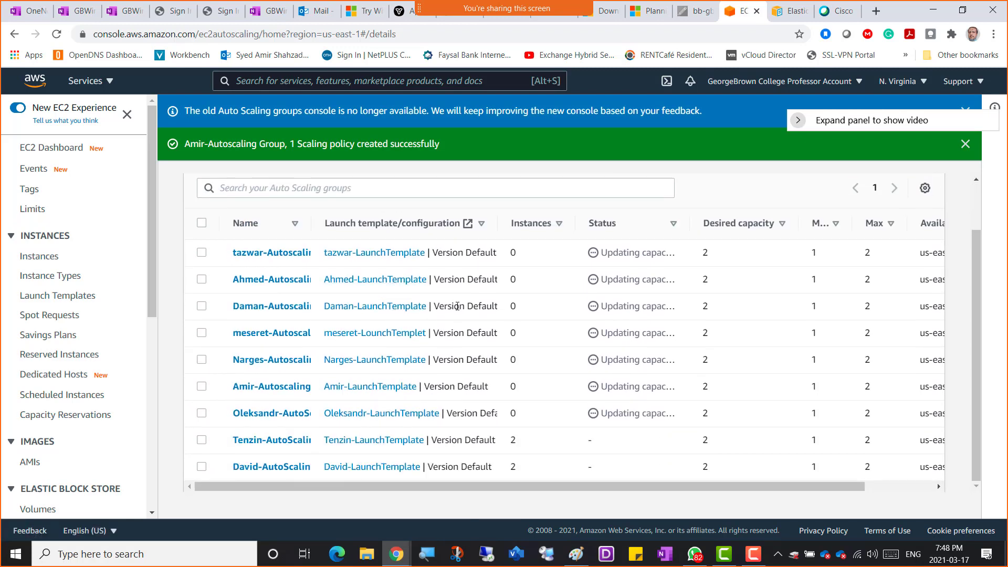
pyautogui.scroll(2, 718, 308)
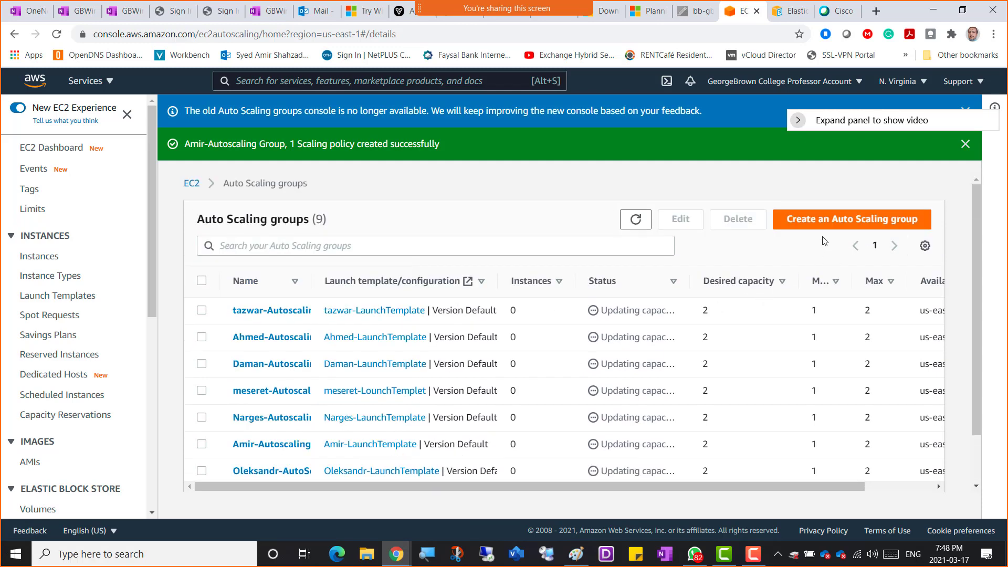
# - Refresh the groups list and open the Amir-Autoscaling Group's details
pyautogui.click(635, 219)
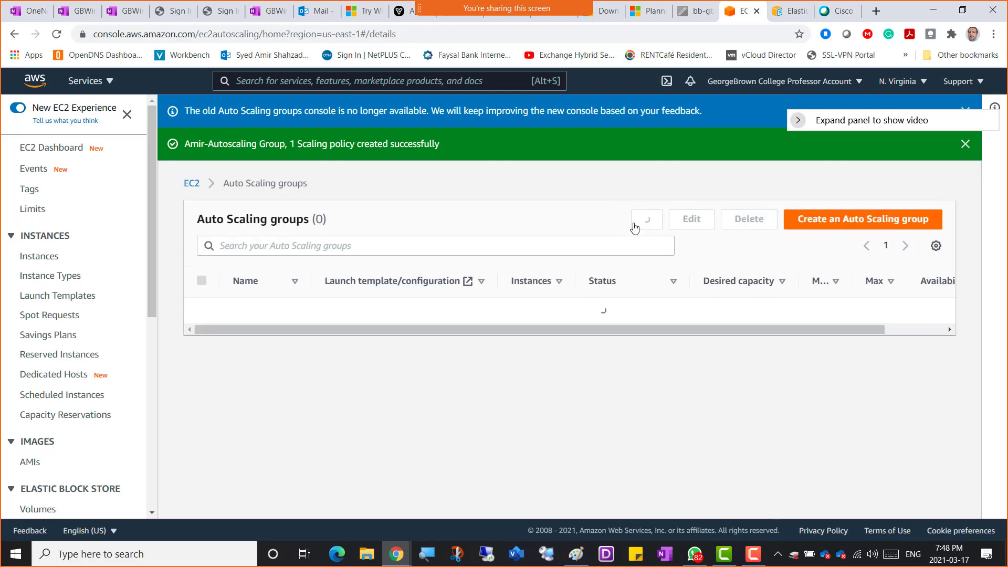
pyautogui.scroll(-3, 414, 361)
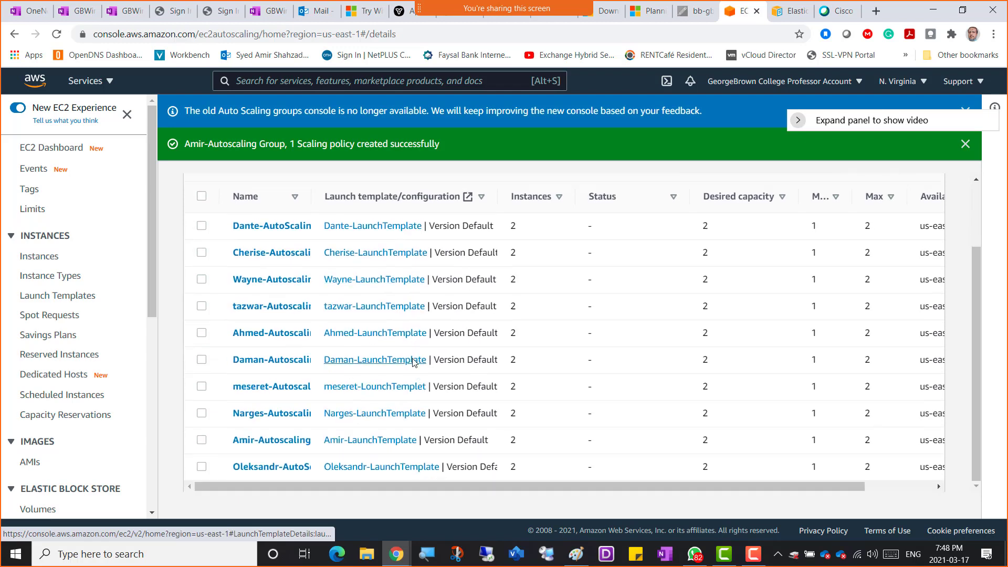
pyautogui.click(265, 444)
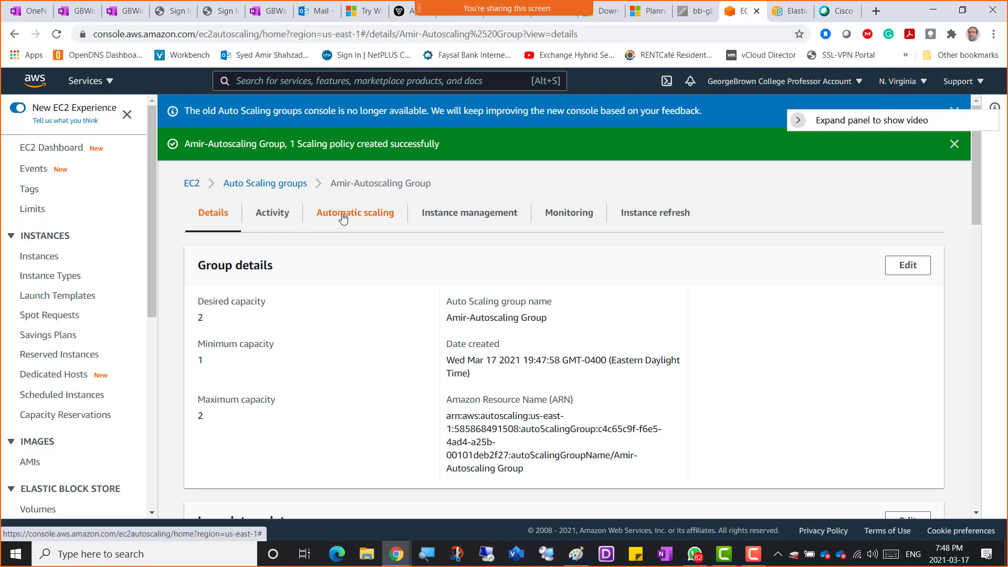
# - Check the group's two healthy t2.micro instances, then return to the groups list
pyautogui.click(462, 216)
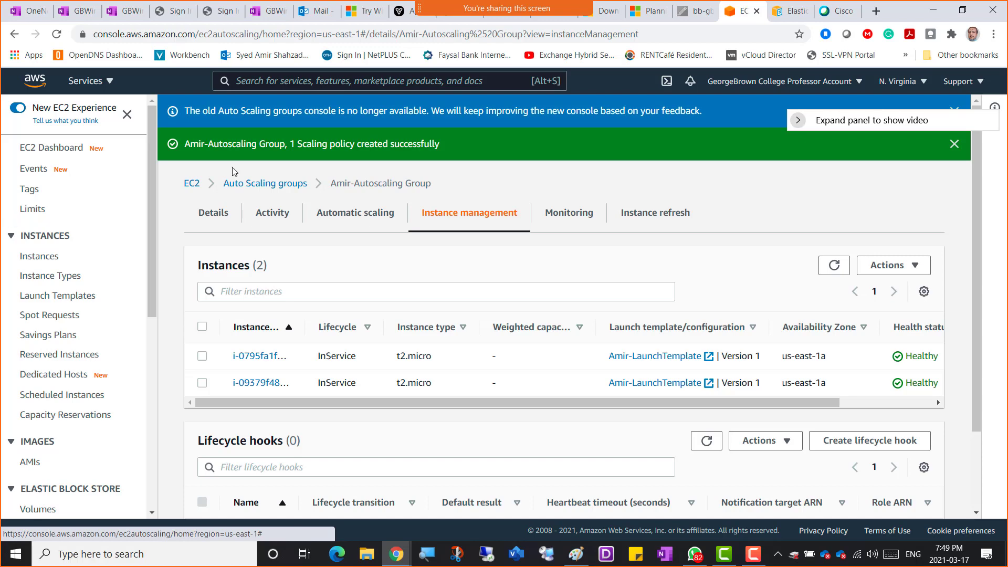
pyautogui.click(259, 187)
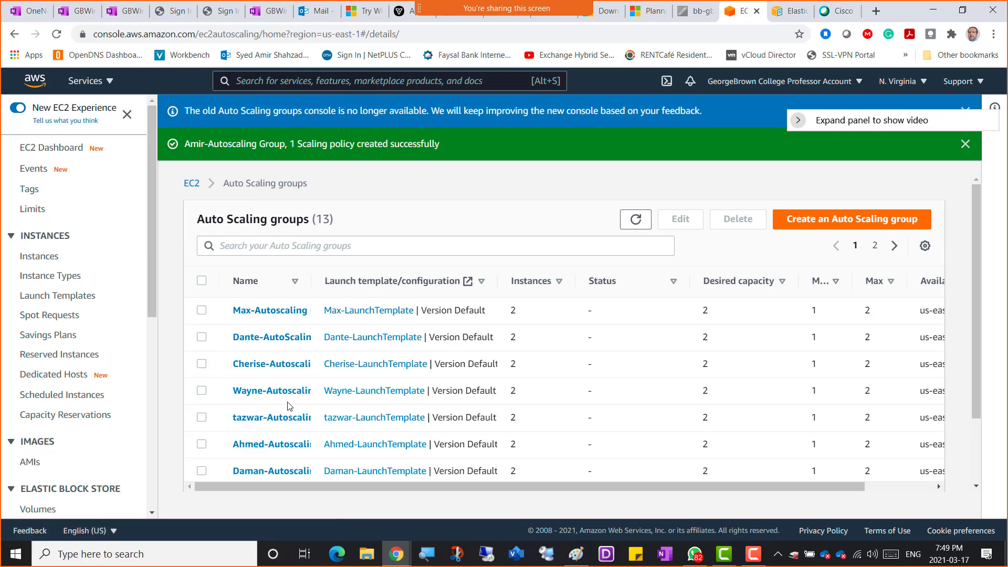
# - Show the second page of groups and select the Oleksandr-AutoScalingGroup row
pyautogui.scroll(-2, 288, 402)
pyautogui.scroll(2, 288, 402)
pyautogui.scroll(-2, 390, 359)
pyautogui.scroll(2, 814, 278)
pyautogui.click(894, 247)
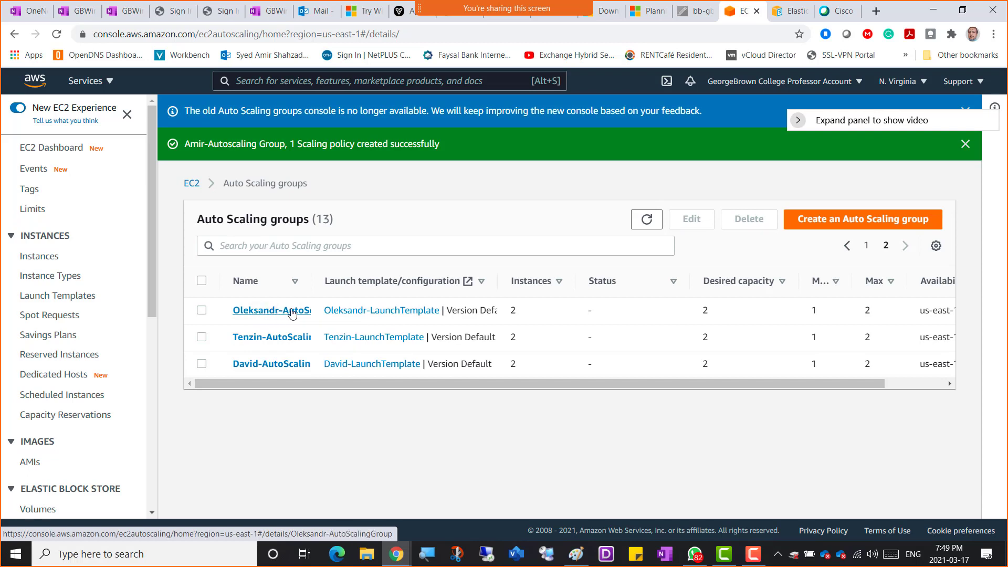
pyautogui.doubleClick(707, 311)
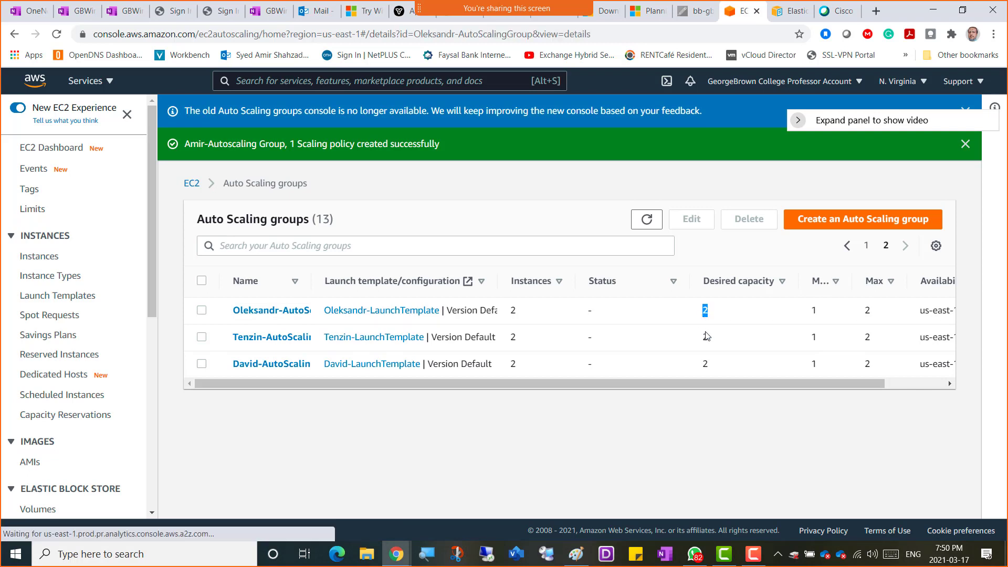
pyautogui.scroll(-2, 714, 295)
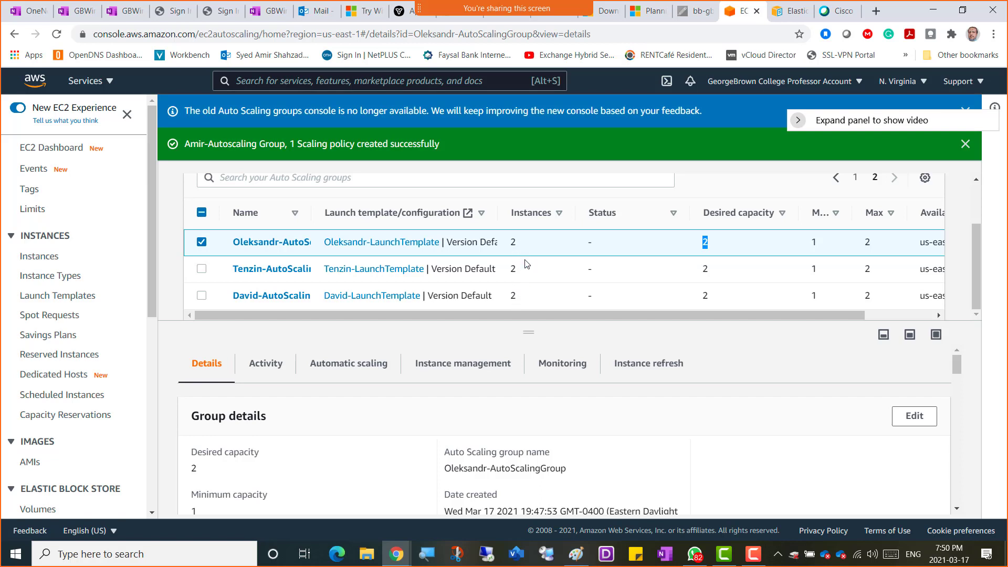
# - Return to page 1 and reopen the Amir-Autoscaling Group's details
pyautogui.click(836, 185)
pyautogui.scroll(2, 461, 297)
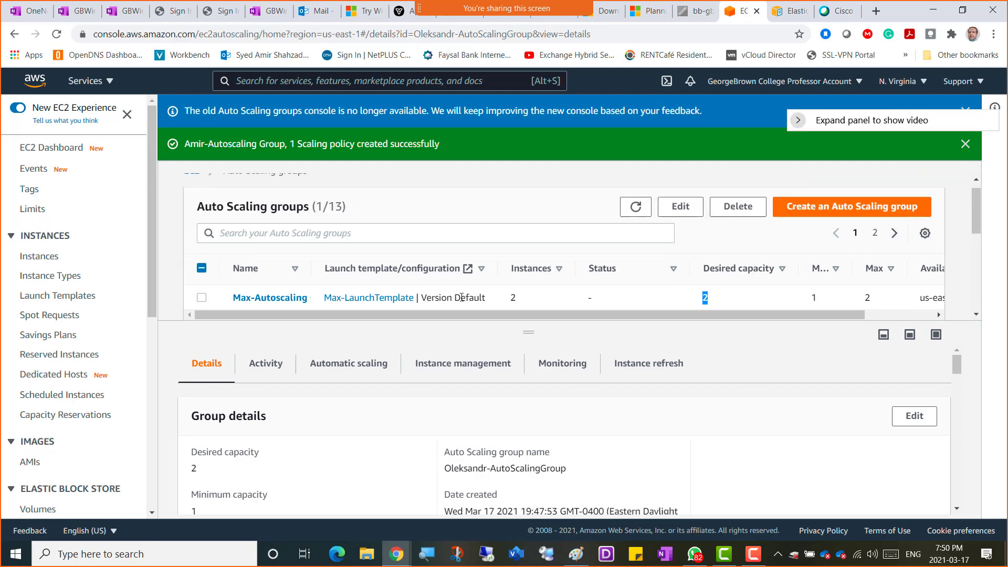
pyautogui.scroll(-5, 462, 295)
pyautogui.scroll(5, 462, 295)
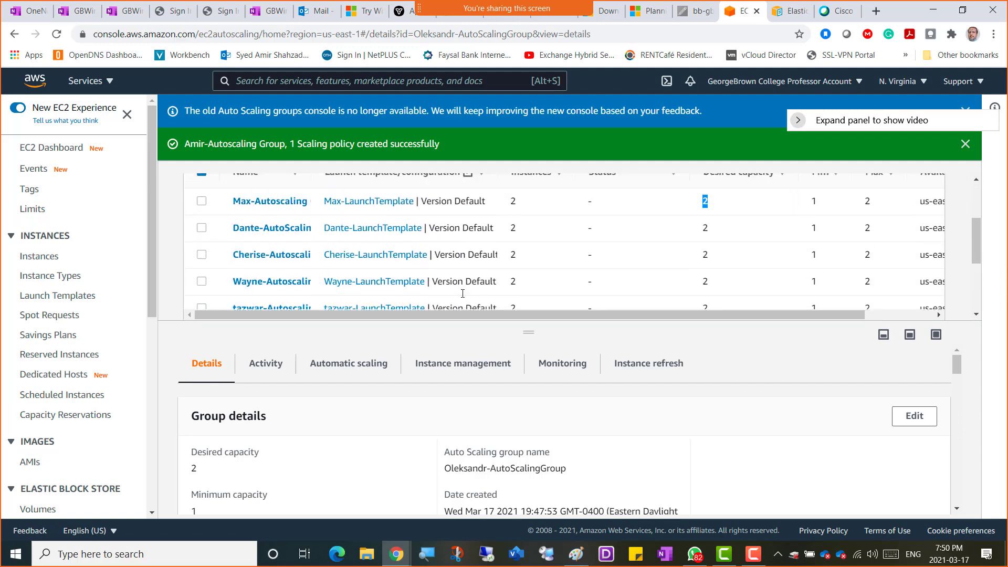
pyautogui.scroll(-3, 263, 274)
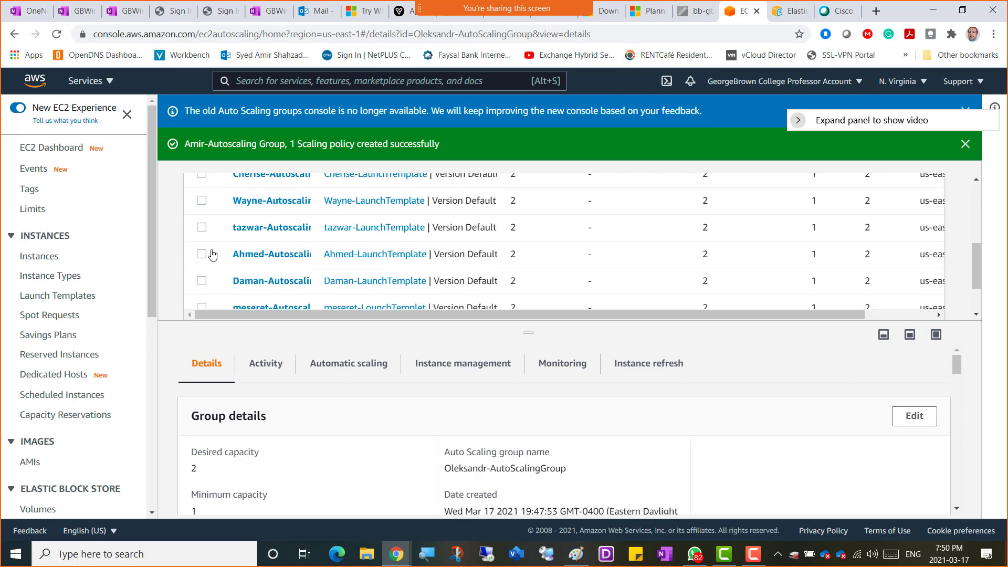
pyautogui.scroll(-3, 229, 261)
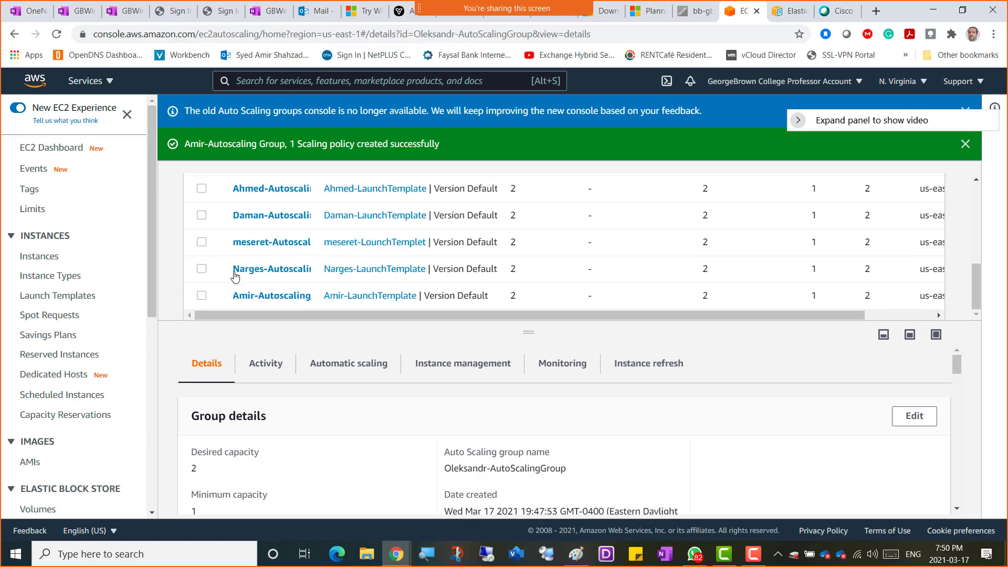
pyautogui.click(245, 296)
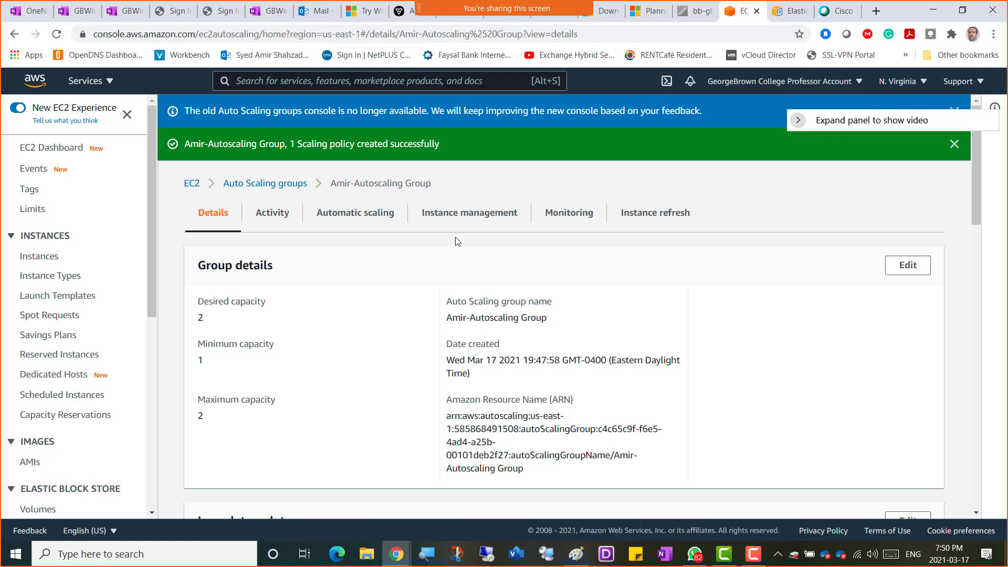
# - Show the Instance management tab with both InService, Healthy t2.micro instances
pyautogui.click(464, 222)
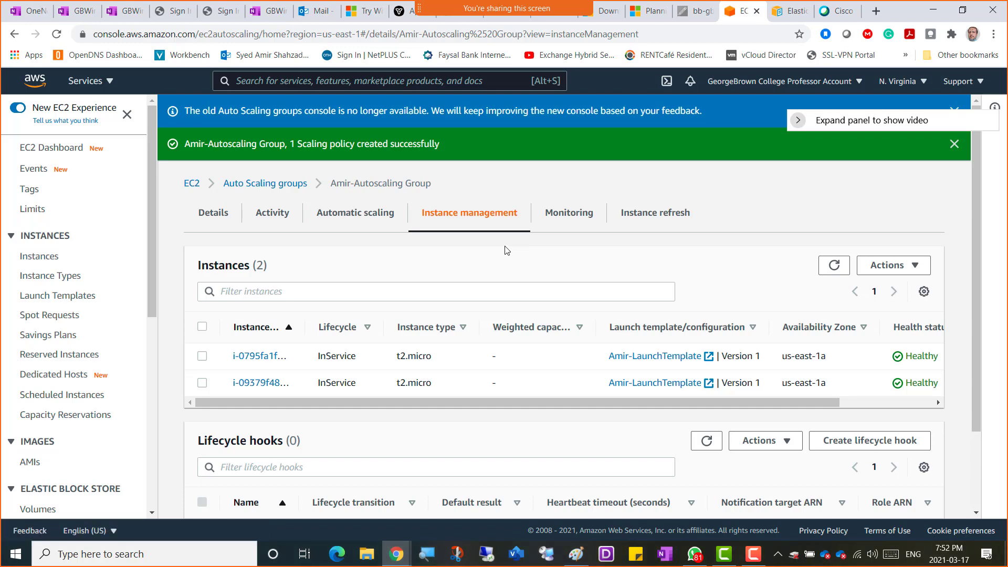
# - Snip a screenshot of the group's instance list
pyautogui.press('super+shift+s')
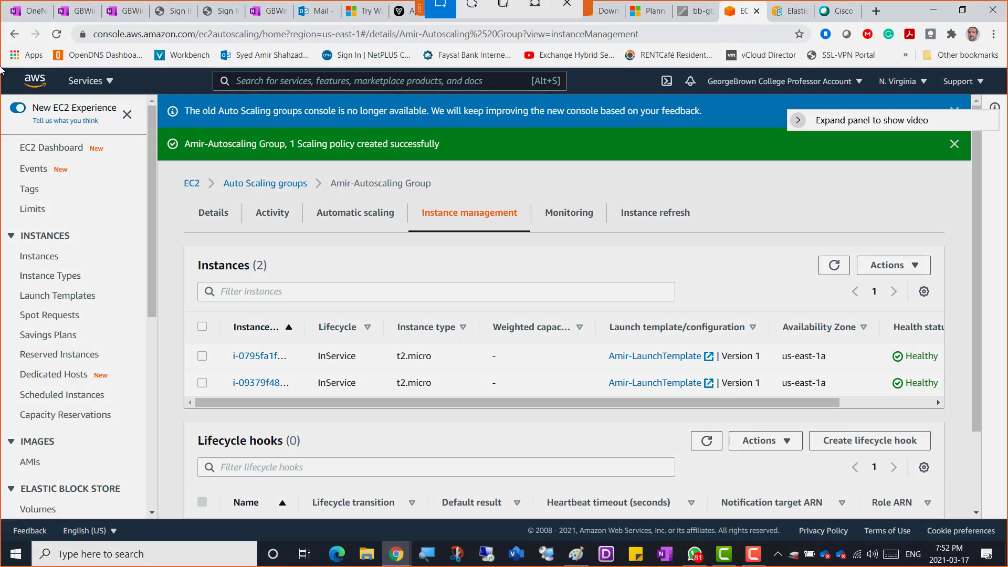
pyautogui.moveTo(907, 421); pyautogui.dragTo(962, 457)
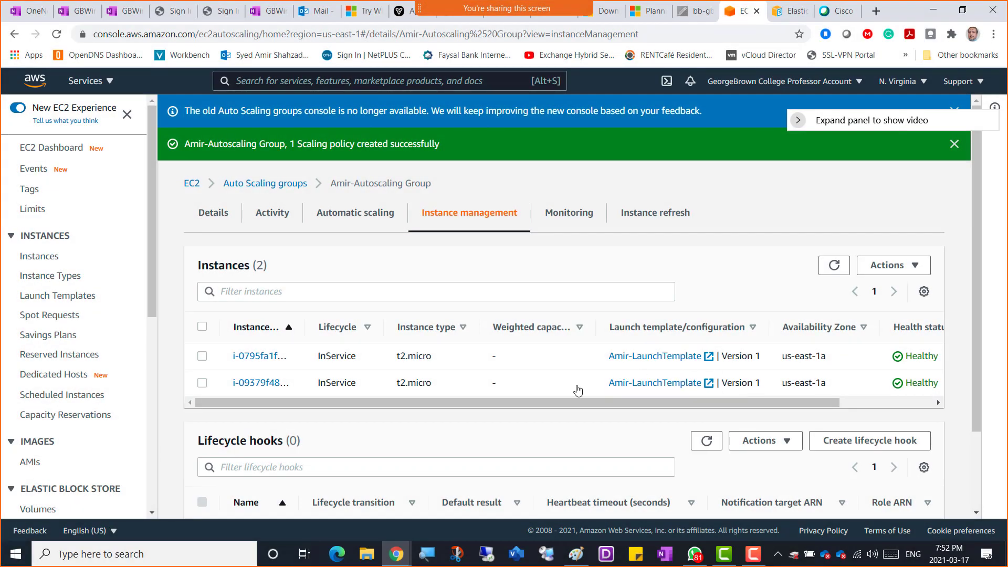
pyautogui.click(666, 562)
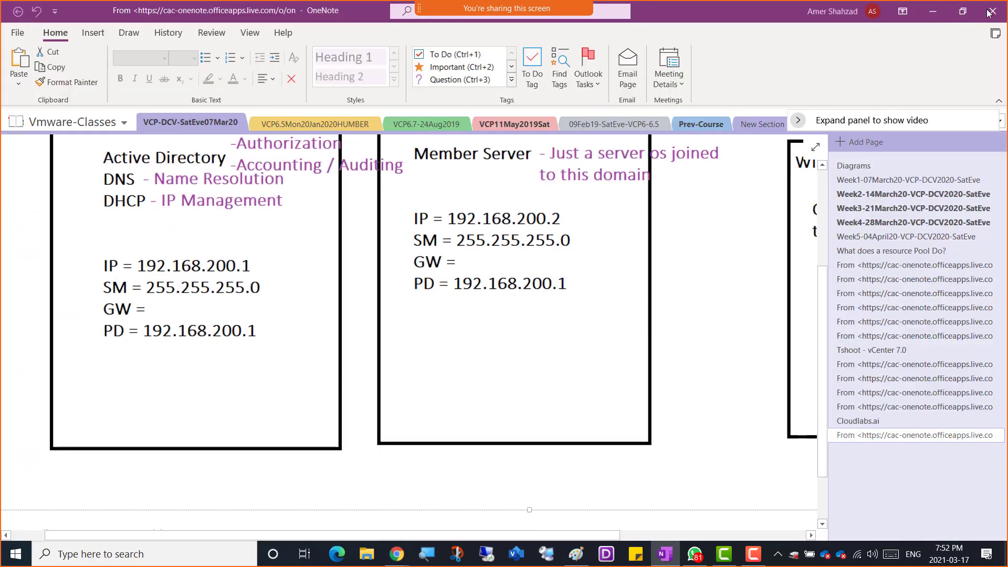
pyautogui.click(994, 8)
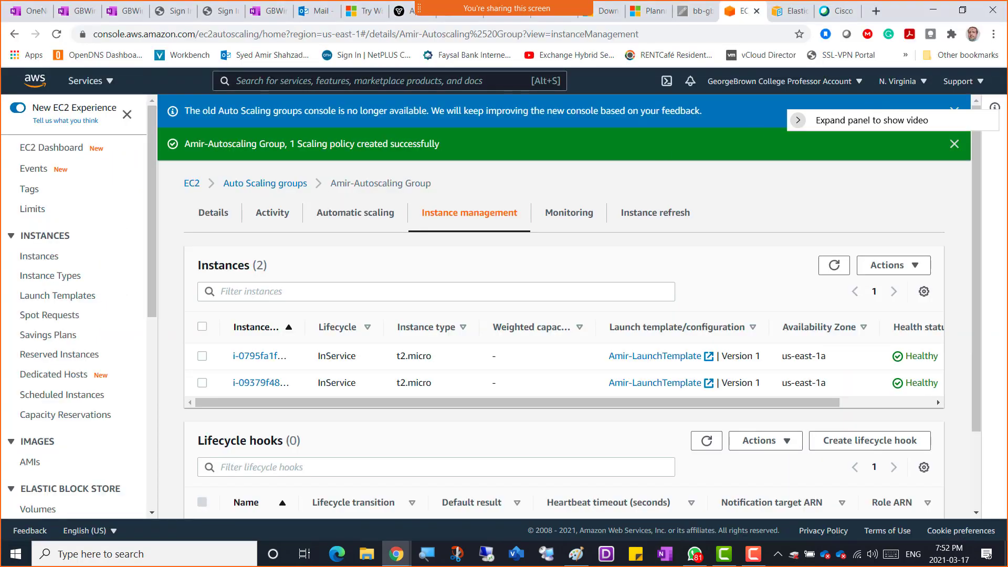
# - In the OneNote class notes, add caption 'Screenshot 4 = Autoscaling Works' and paste the screenshot beneath
pyautogui.click(129, 15)
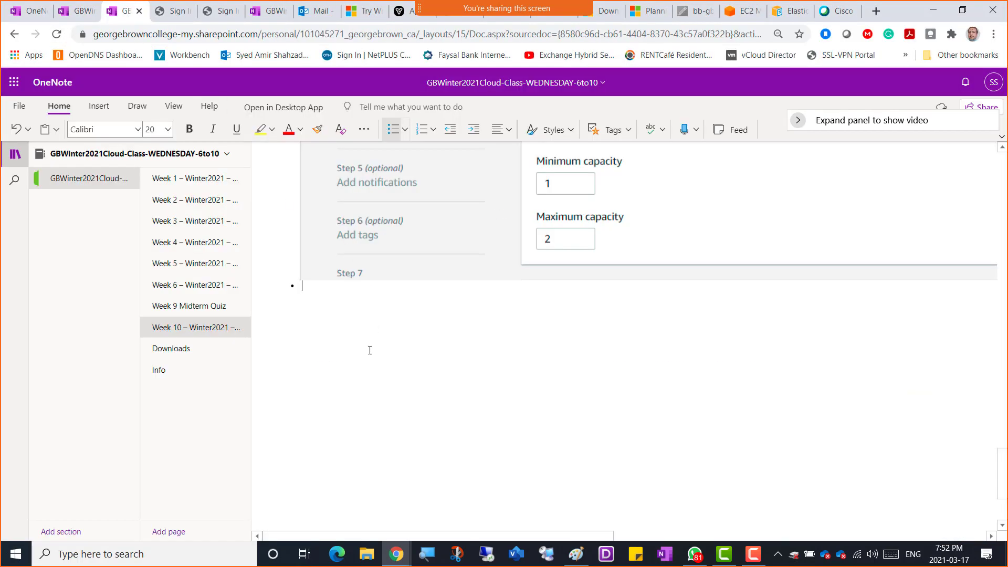
pyautogui.write('Screenshot ')
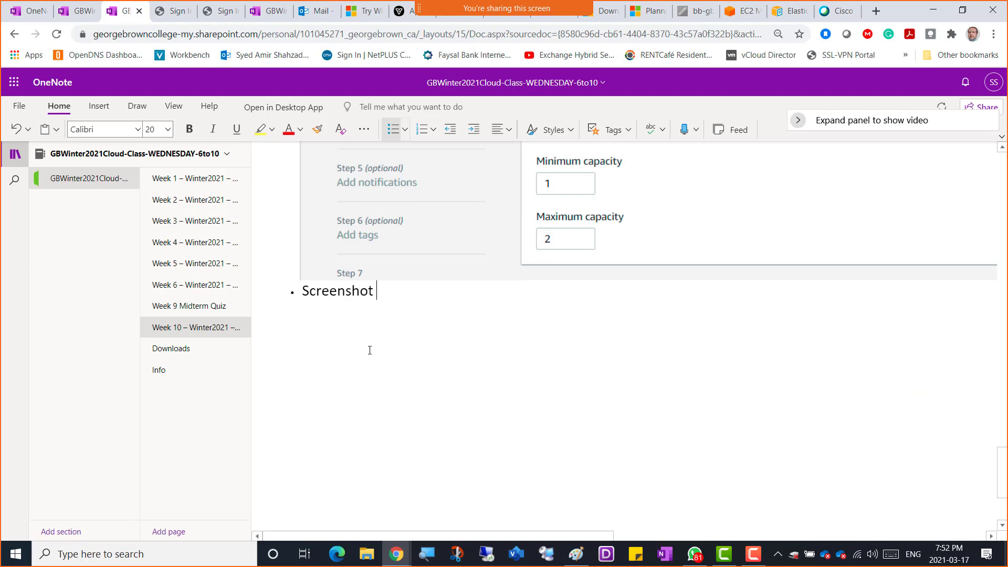
pyautogui.write('4 = Autoscaling Wor')
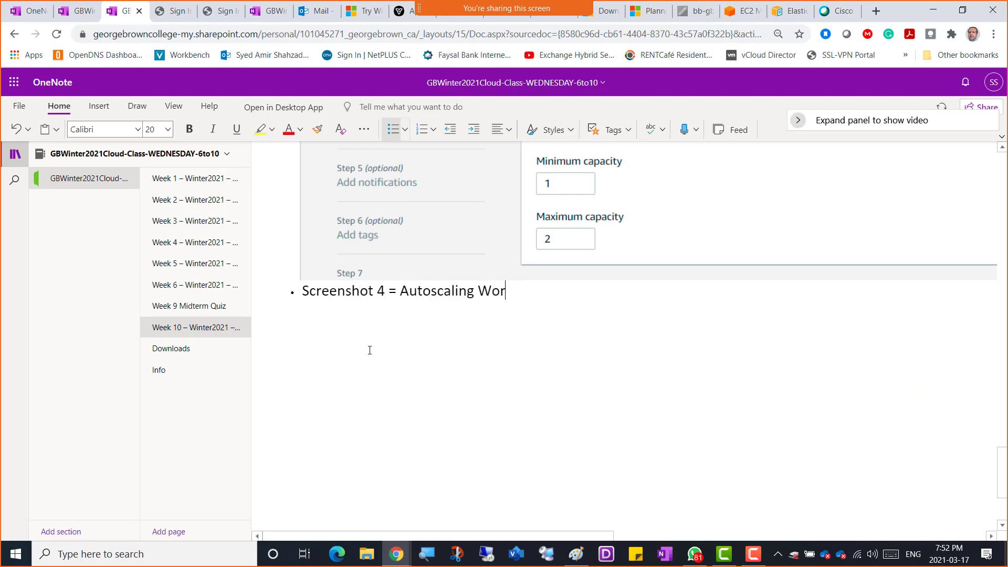
pyautogui.write('ks')
pyautogui.press('Return')
pyautogui.hotkey('ctrl', 'v')
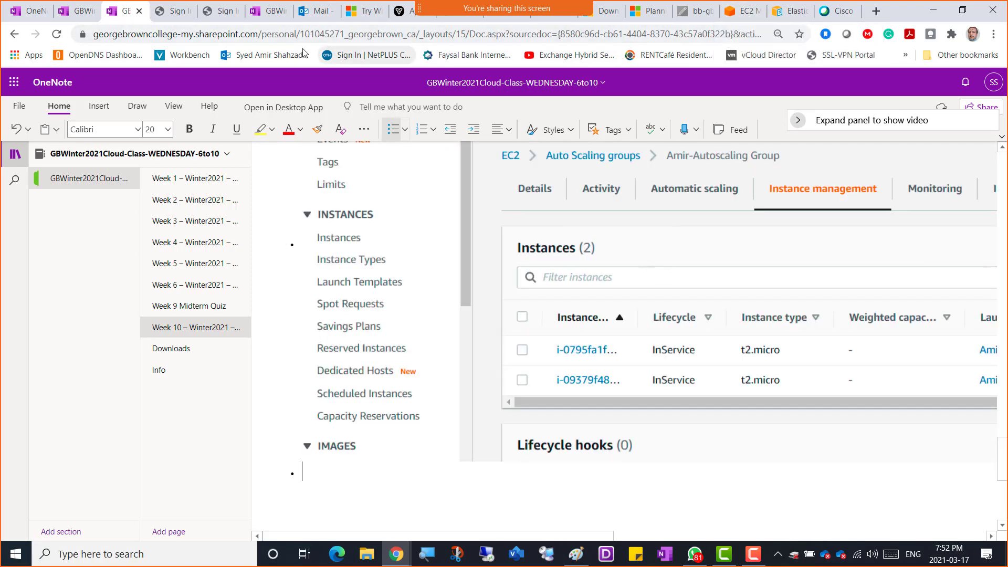
pyautogui.click(742, 10)
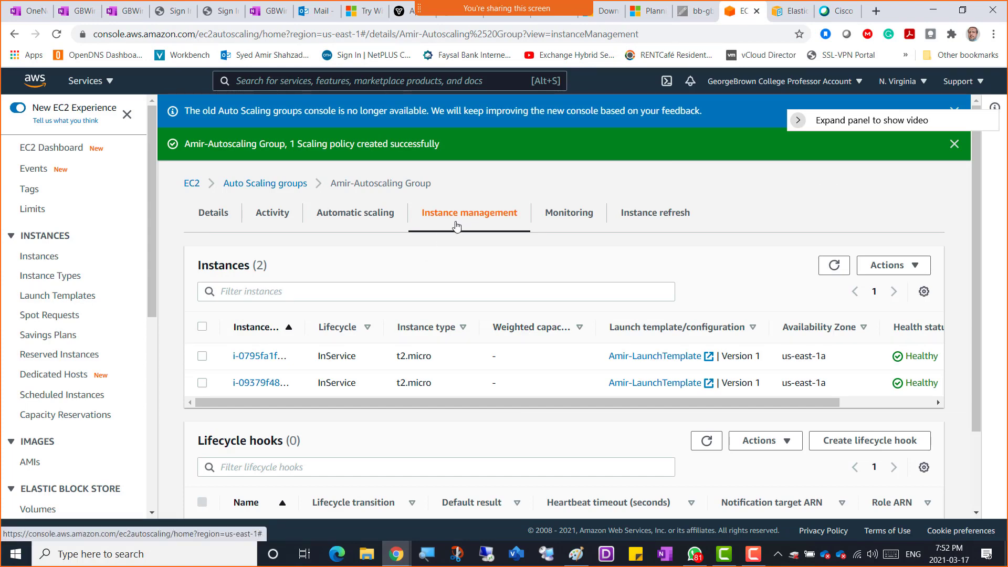
# - Review the Automatic scaling tab's target tracking policy at average CPU 10 and scheduled actions
pyautogui.click(337, 219)
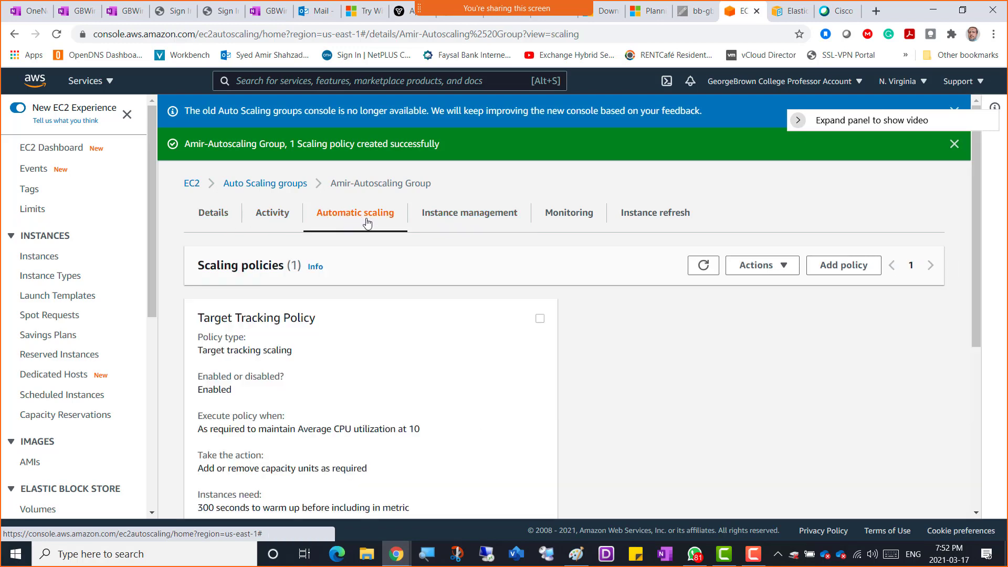
pyautogui.scroll(-1, 379, 418)
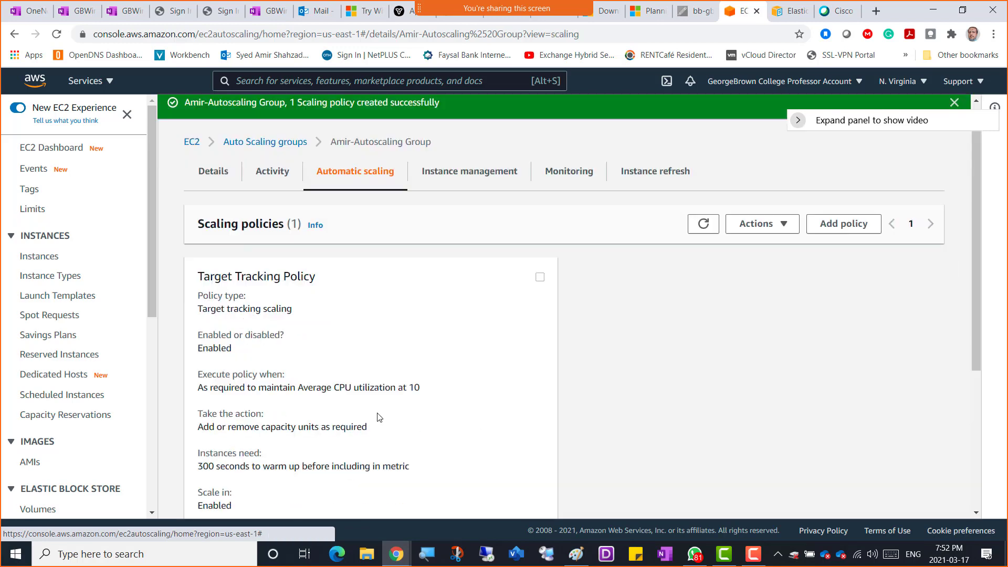
pyautogui.scroll(-4, 379, 417)
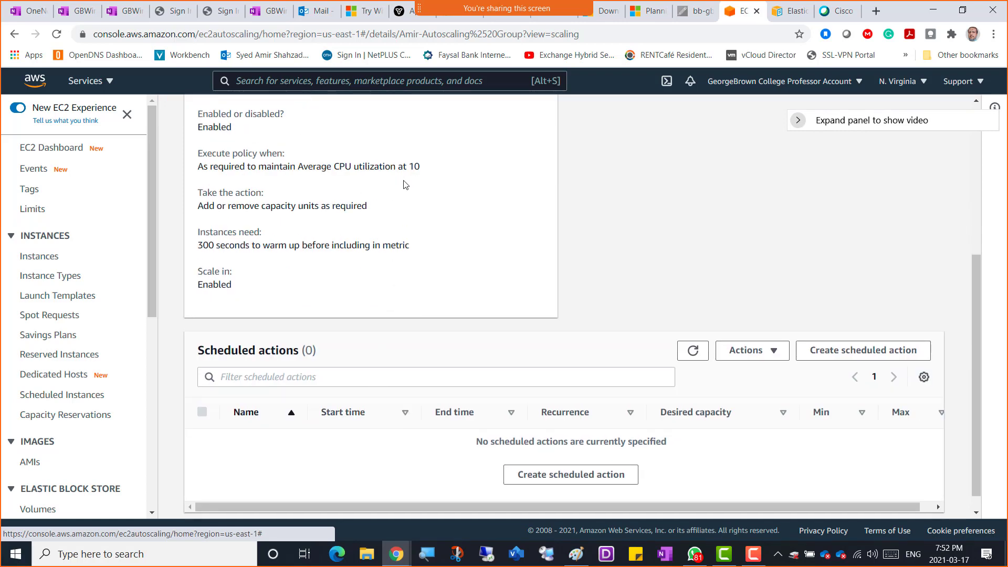
pyautogui.scroll(5, 394, 183)
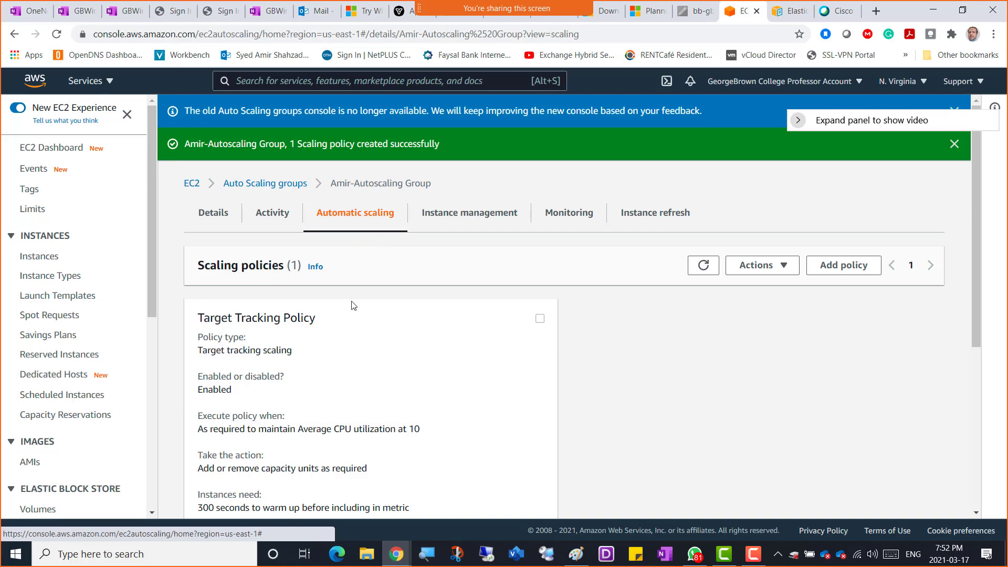
pyautogui.scroll(-3, 357, 336)
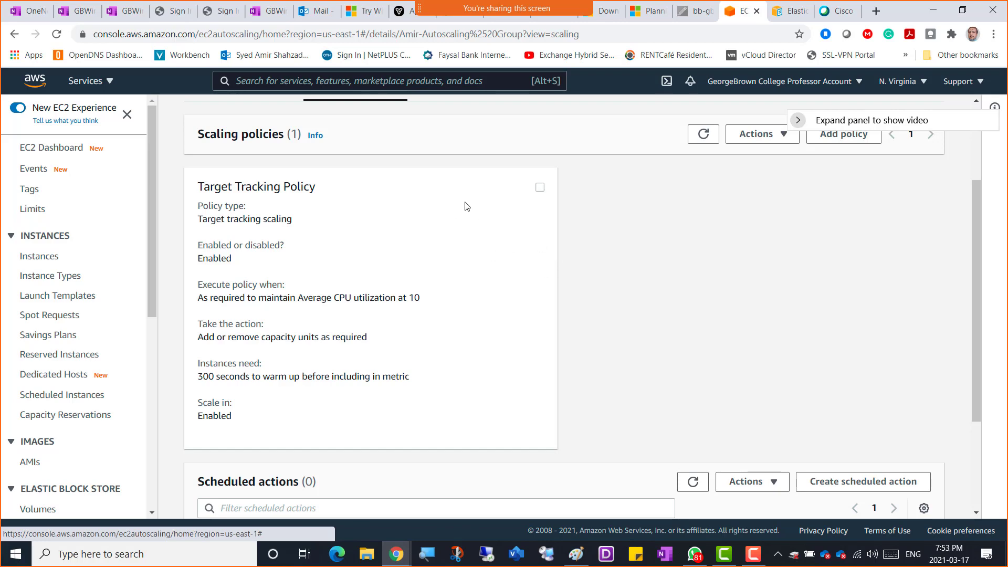
pyautogui.scroll(3, 465, 204)
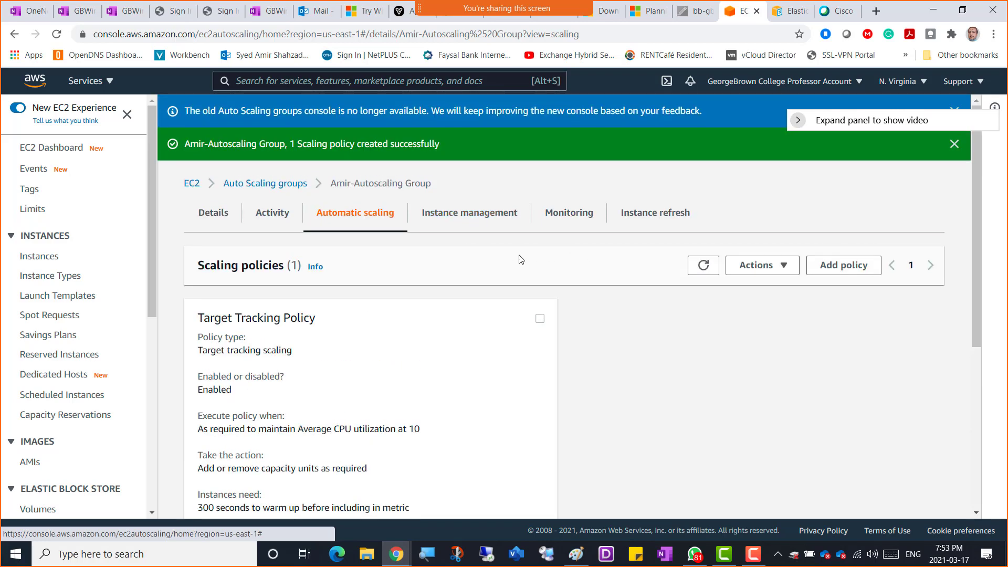
# - Return to the Instance management tab listing the two InService t2.micro instances
pyautogui.click(470, 218)
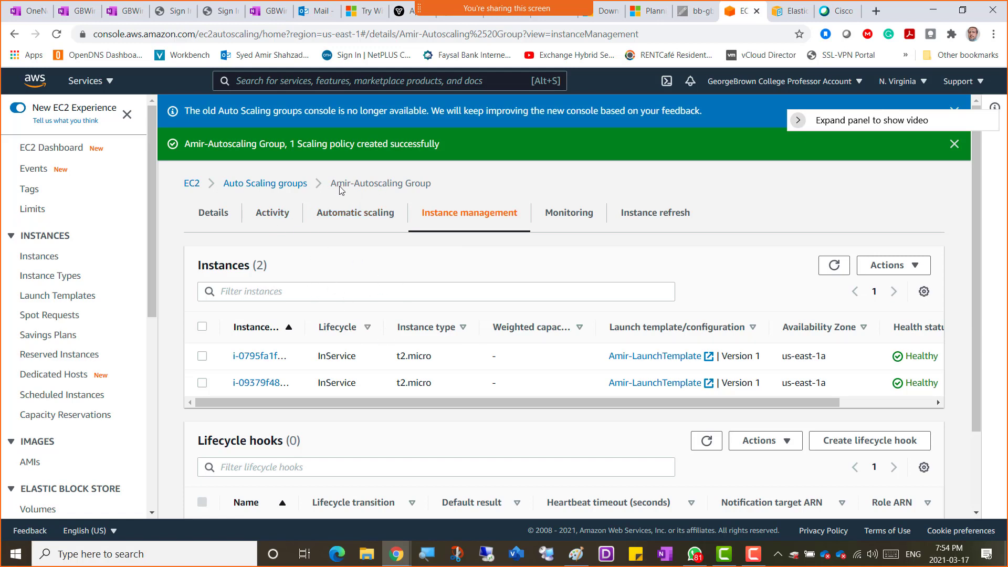
pyautogui.moveTo(329, 187); pyautogui.dragTo(462, 188)
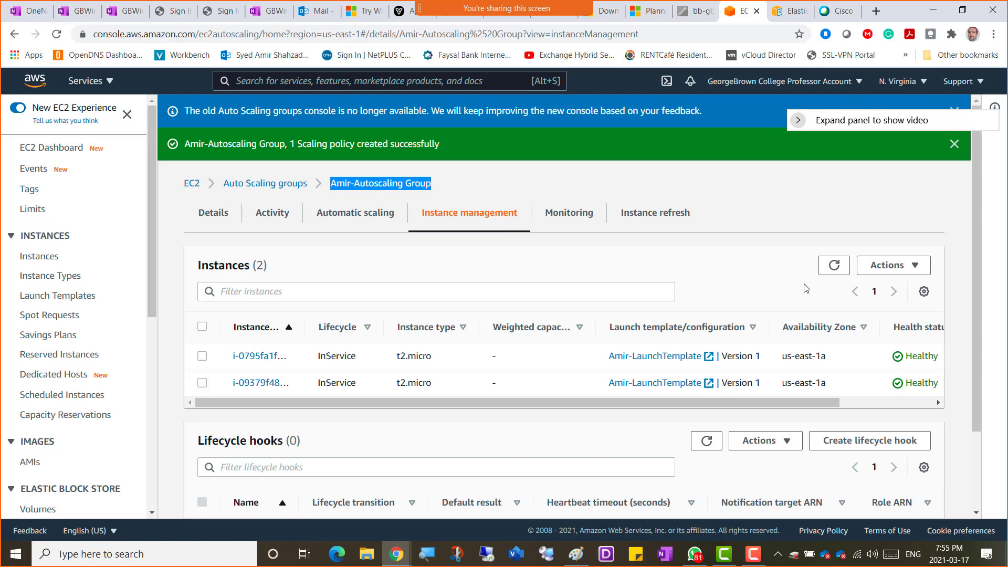
pyautogui.click(920, 271)
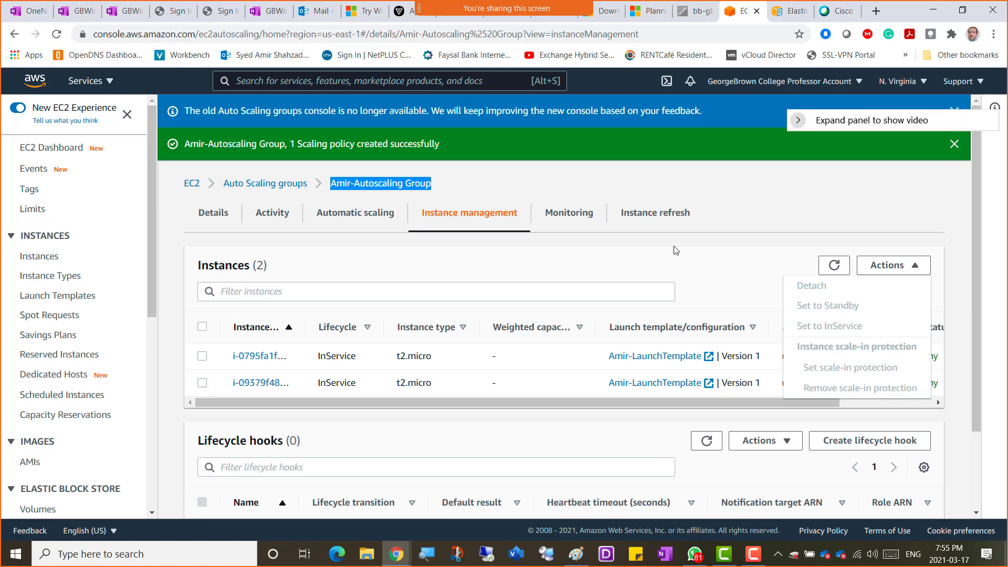
pyautogui.click(702, 257)
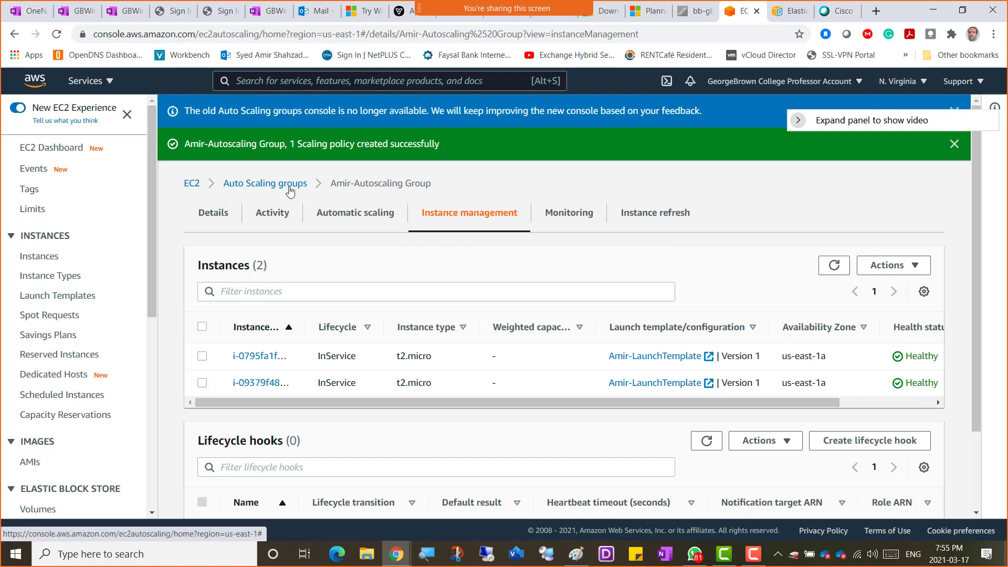
# - Back on the 13-group list, select the Amir-Autoscaling Group row to view its details
pyautogui.click(262, 184)
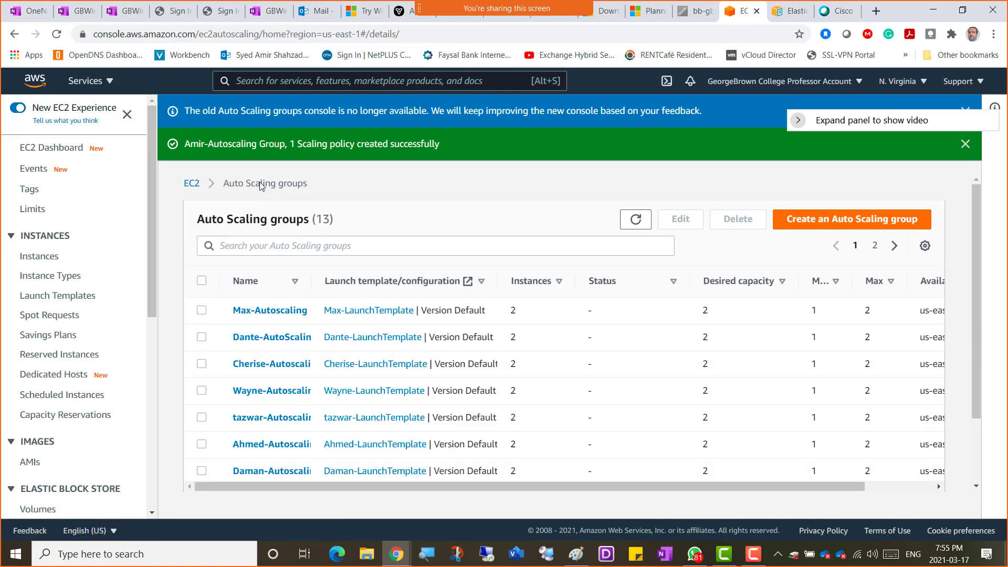
pyautogui.scroll(-2, 215, 385)
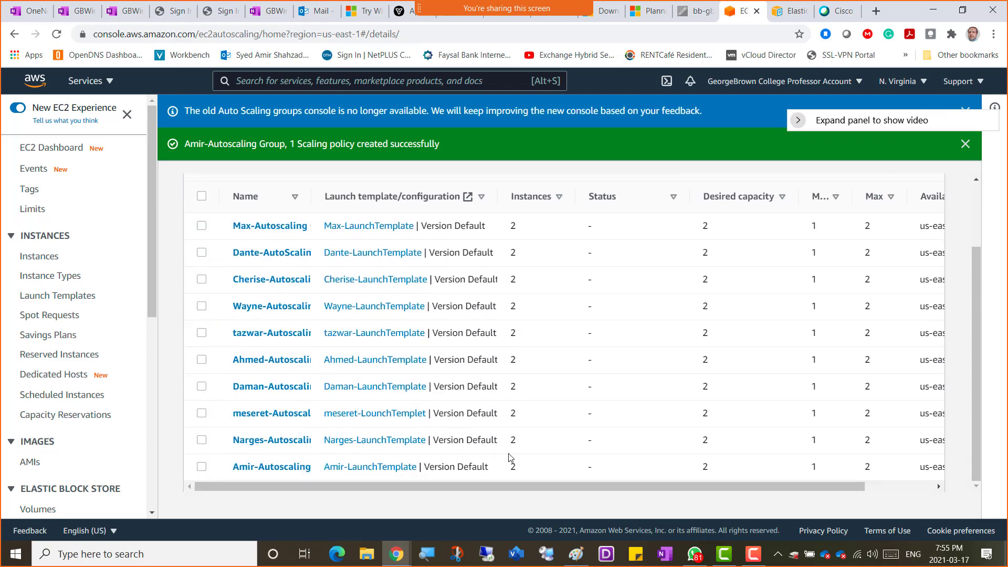
pyautogui.scroll(1, 814, 297)
pyautogui.scroll(1, 814, 296)
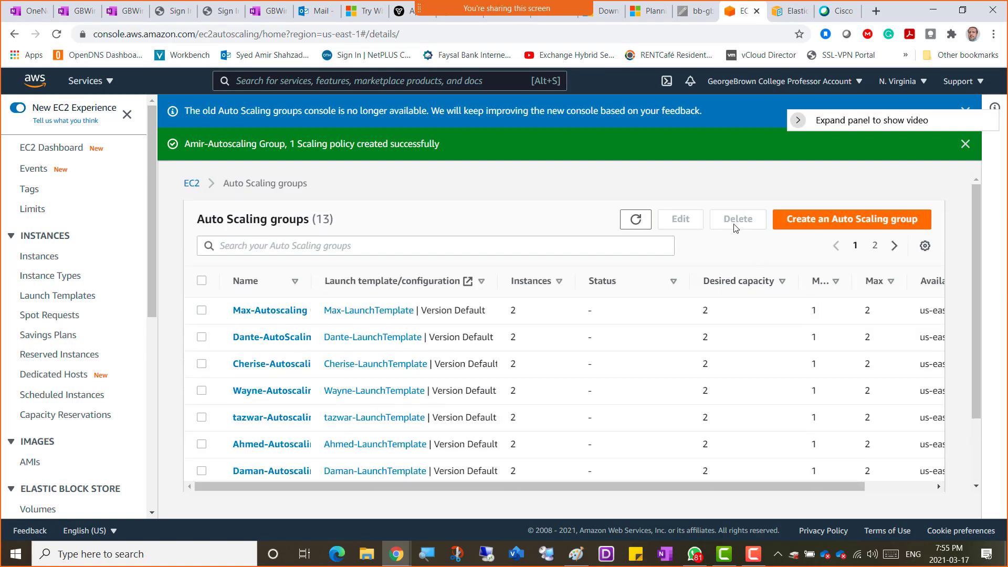
pyautogui.scroll(-1, 294, 350)
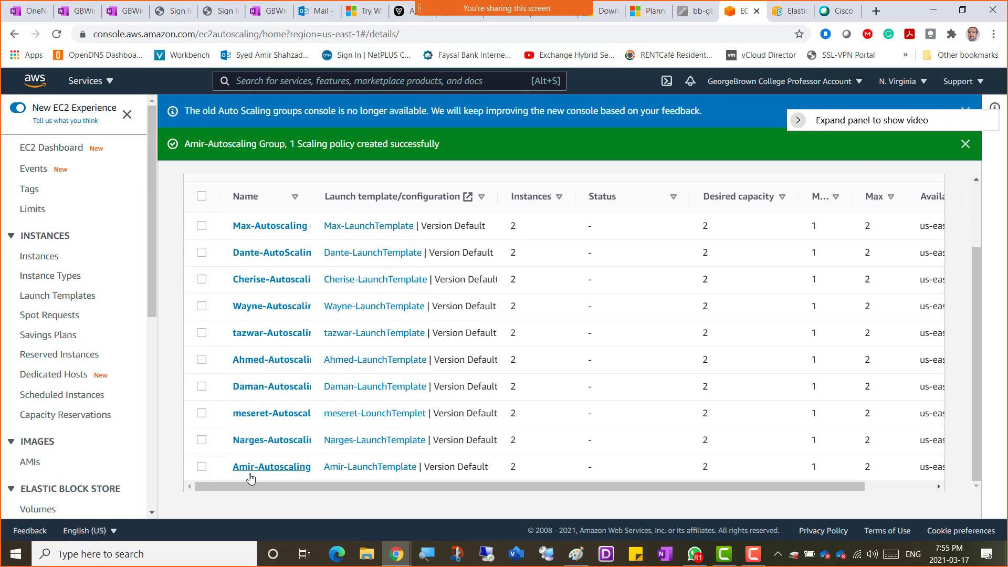
pyautogui.click(202, 467)
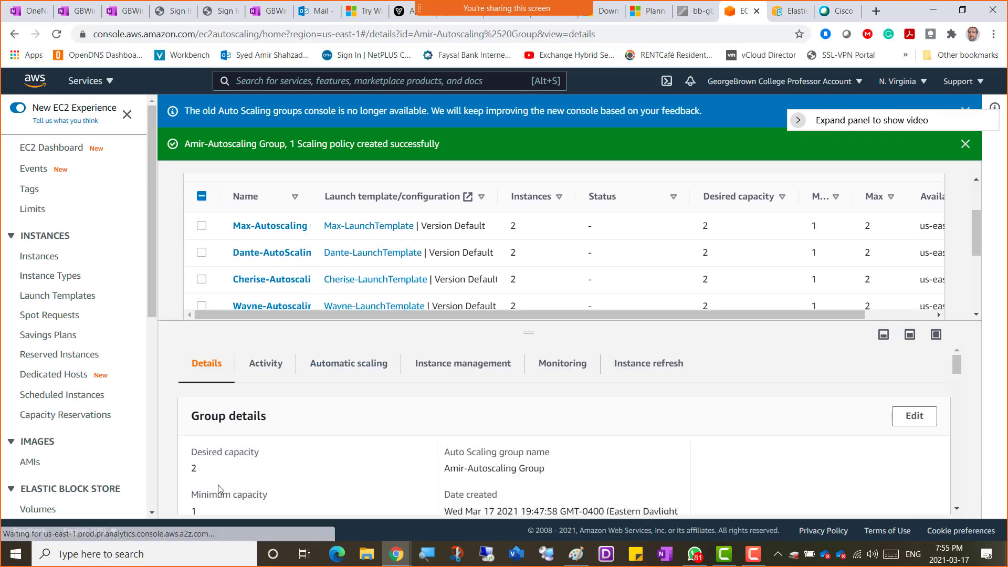
pyautogui.scroll(-3, 250, 265)
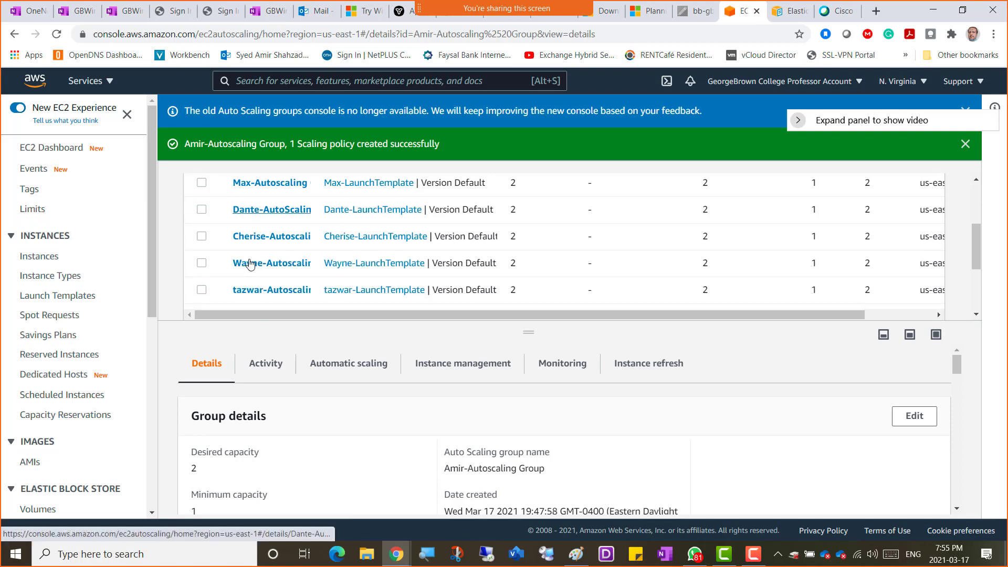
pyautogui.scroll(-1, 250, 264)
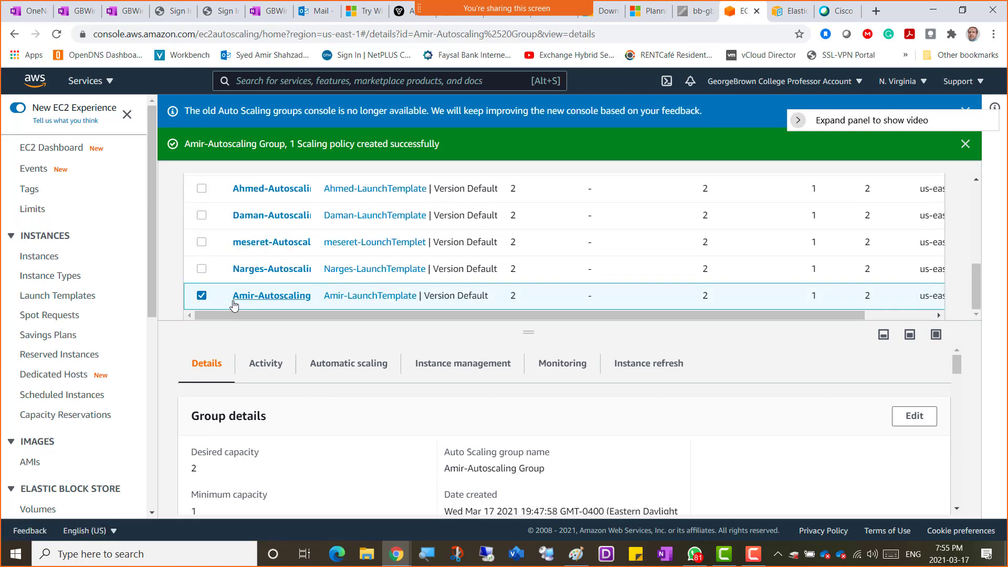
pyautogui.scroll(5, 772, 286)
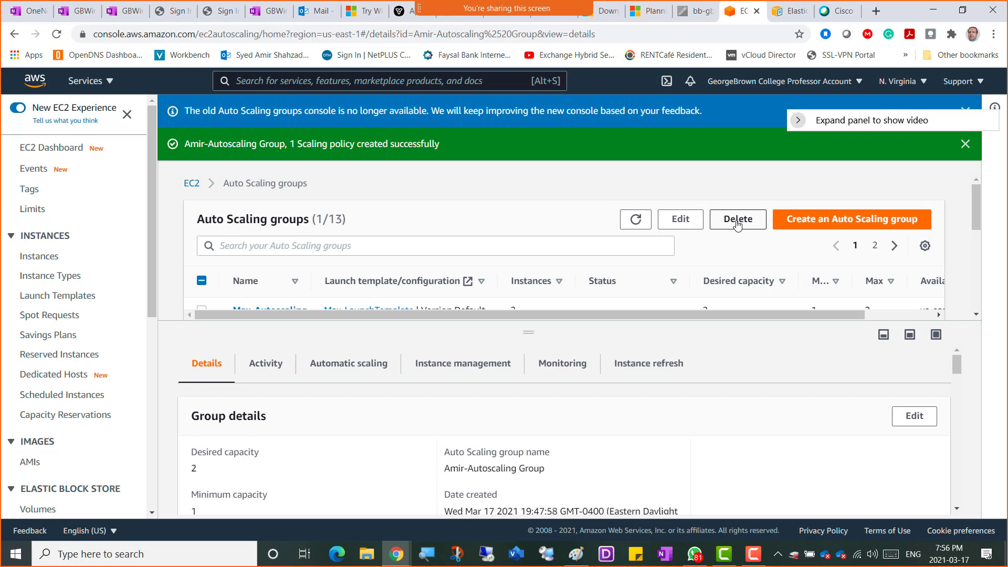
# - Delete the Amir-Autoscaling Group, typing 'delete' to accept termination of its instances
pyautogui.click(737, 220)
pyautogui.click(411, 357)
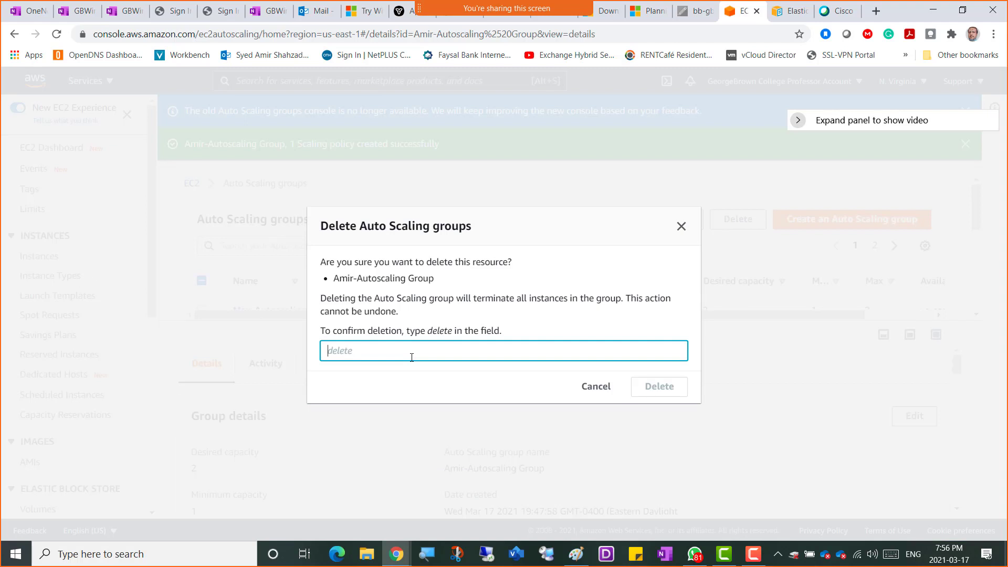
pyautogui.write('delete')
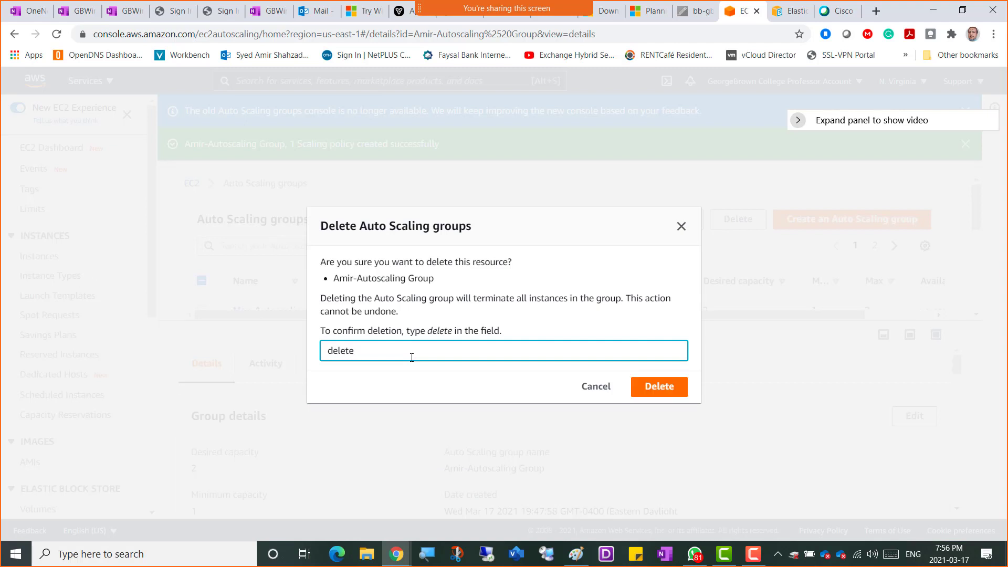
pyautogui.click(662, 390)
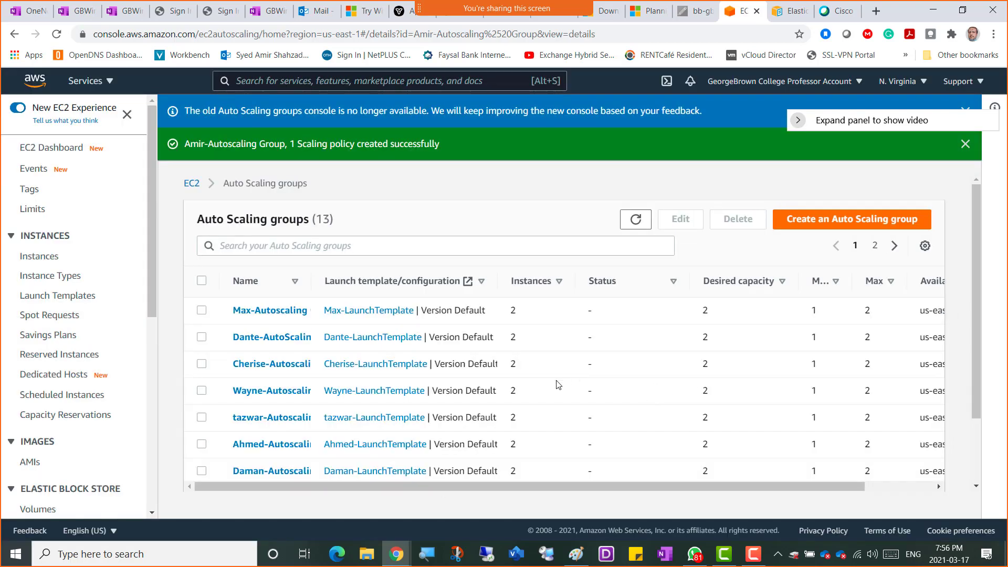
# - Reload the Auto Scaling groups list to check deletion progress
pyautogui.scroll(-2, 536, 399)
pyautogui.click(636, 219)
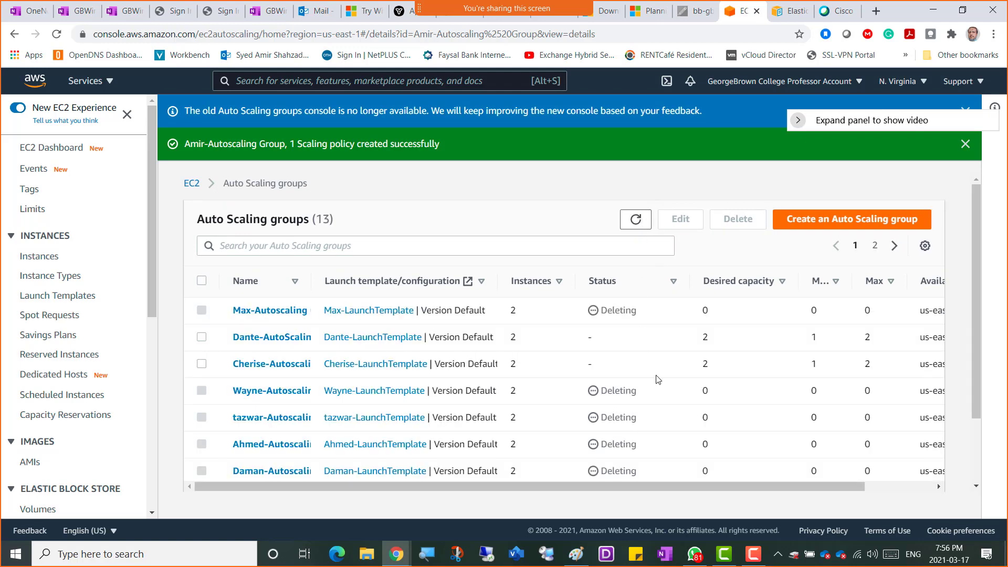
pyautogui.scroll(-2, 658, 379)
pyautogui.scroll(2, 660, 247)
pyautogui.click(636, 223)
pyautogui.scroll(-2, 630, 347)
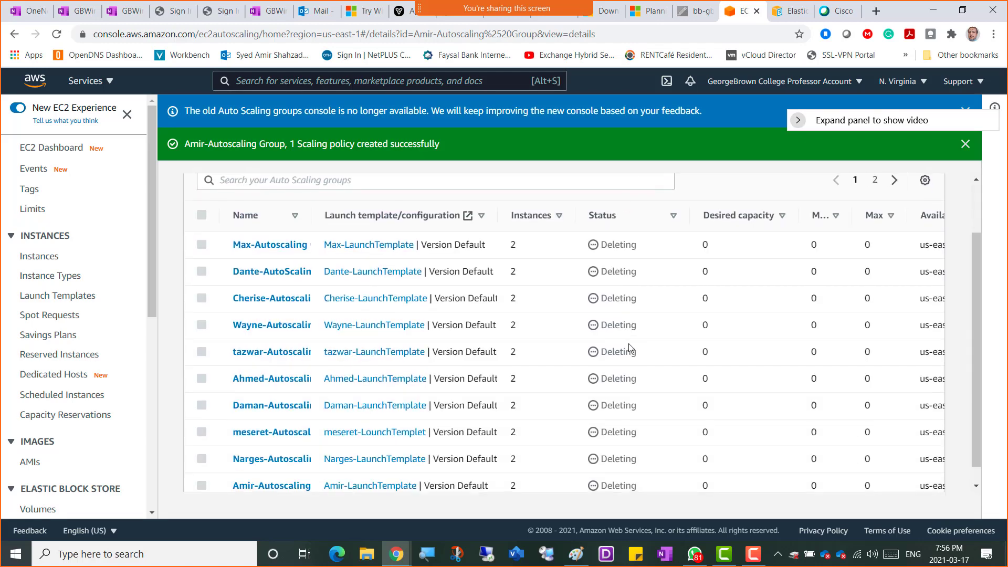
pyautogui.scroll(2, 716, 268)
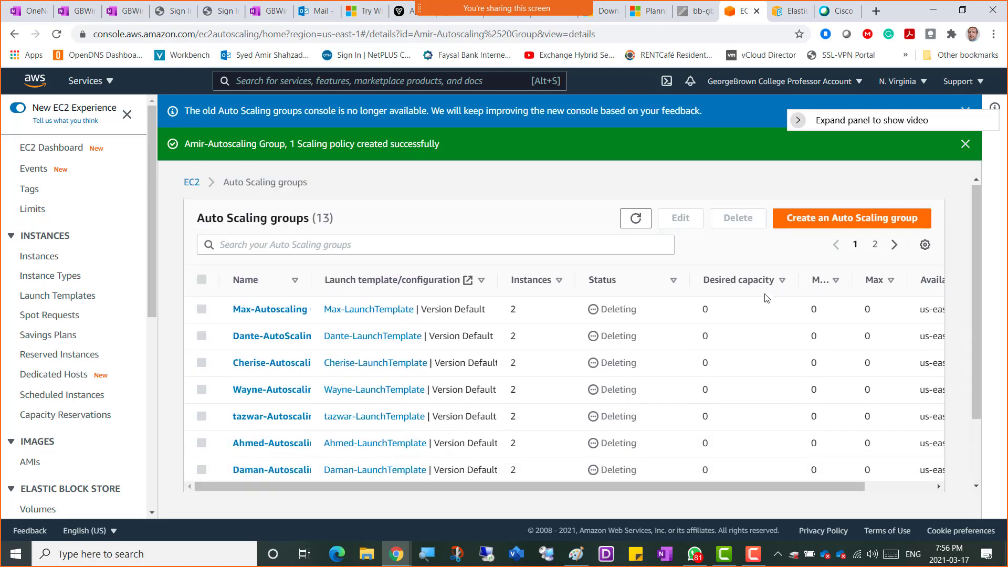
# - Check page 2 of the groups list: three remaining groups all Deleting, desired capacity 0
pyautogui.click(895, 247)
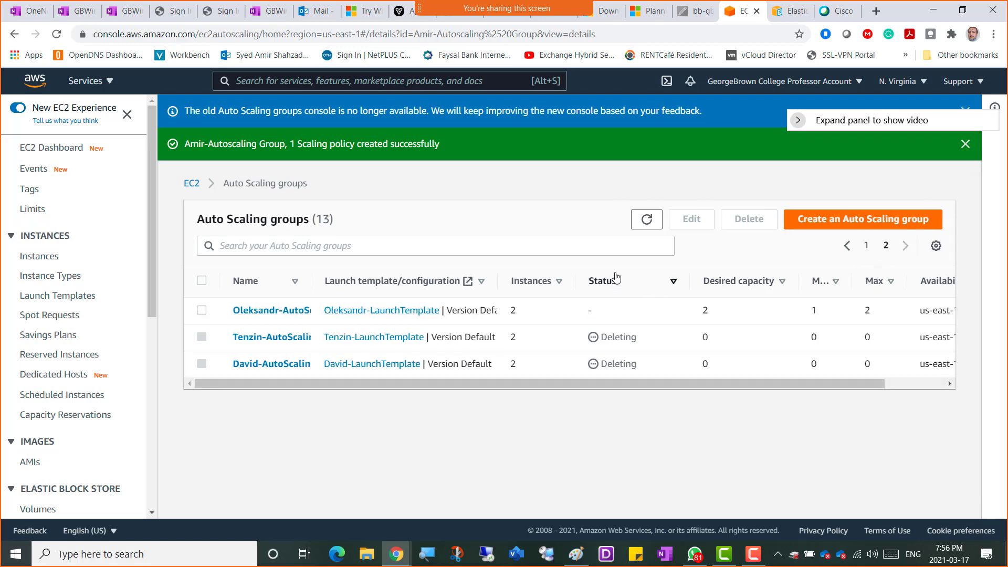
pyautogui.click(650, 225)
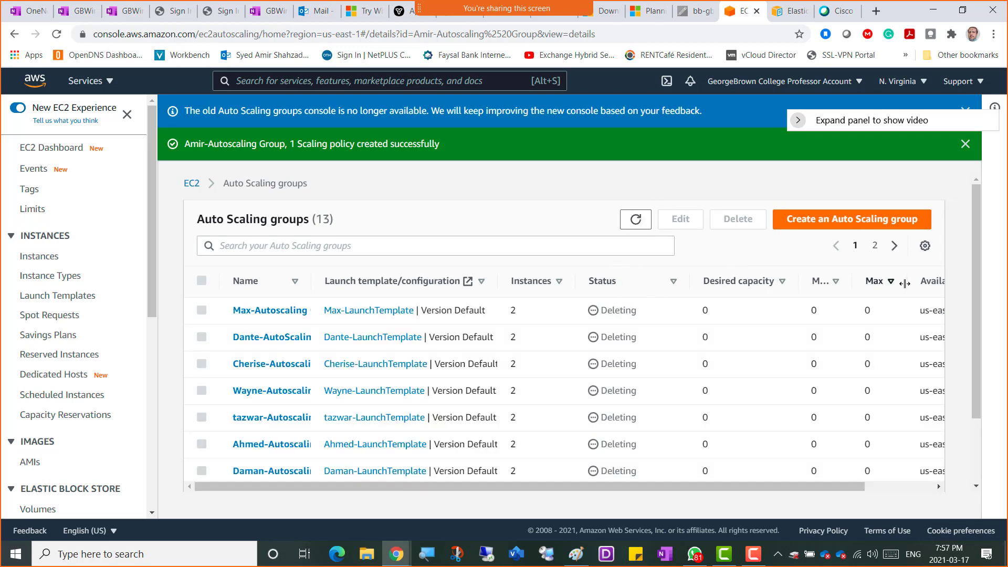
pyautogui.click(895, 247)
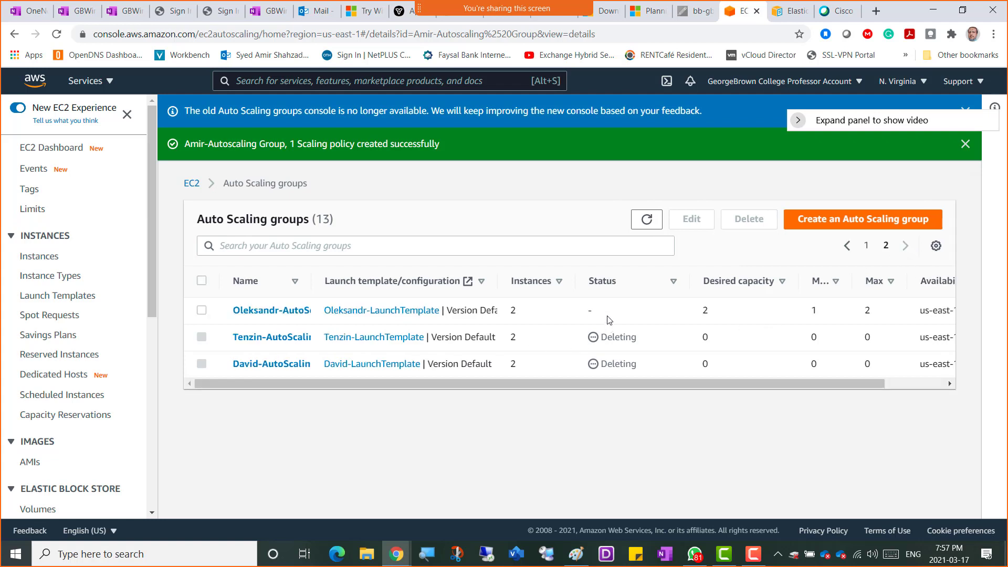
pyautogui.click(647, 220)
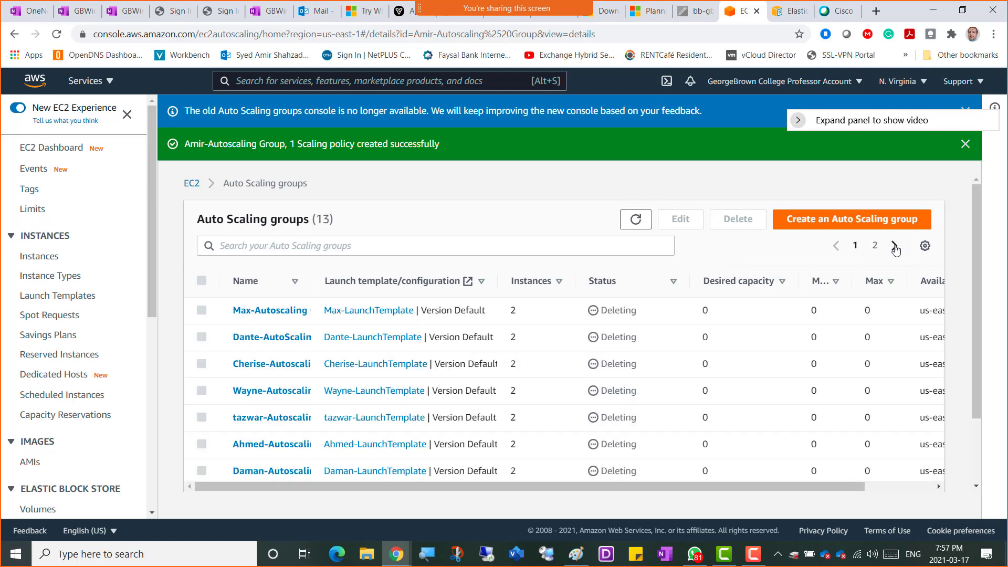
pyautogui.click(894, 246)
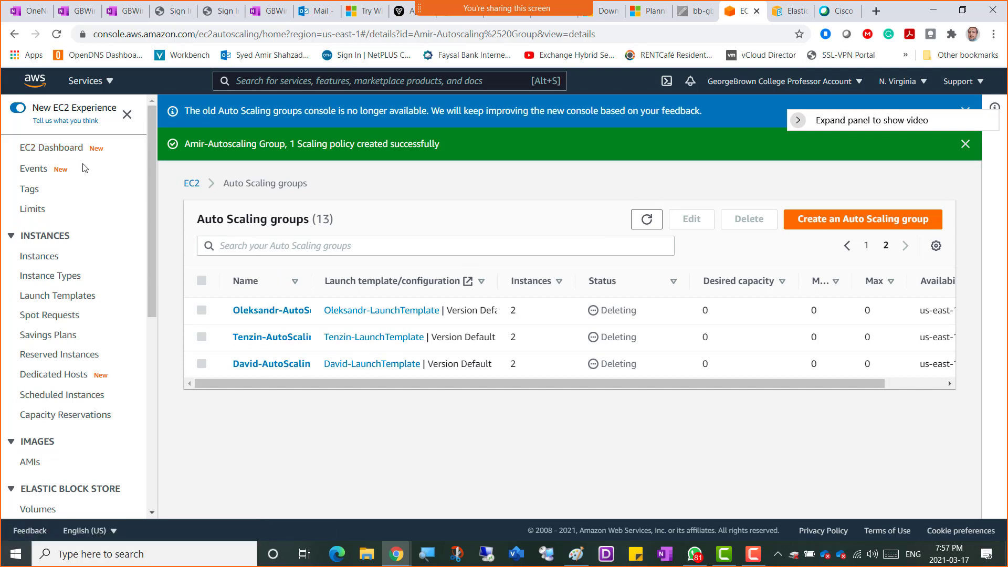
pyautogui.scroll(-4, 51, 327)
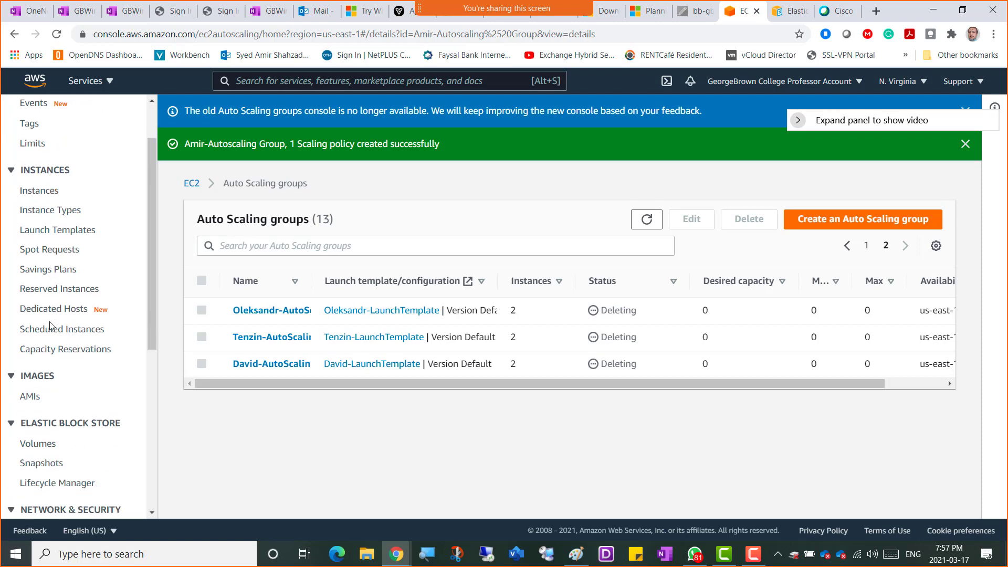
pyautogui.scroll(-4, 51, 327)
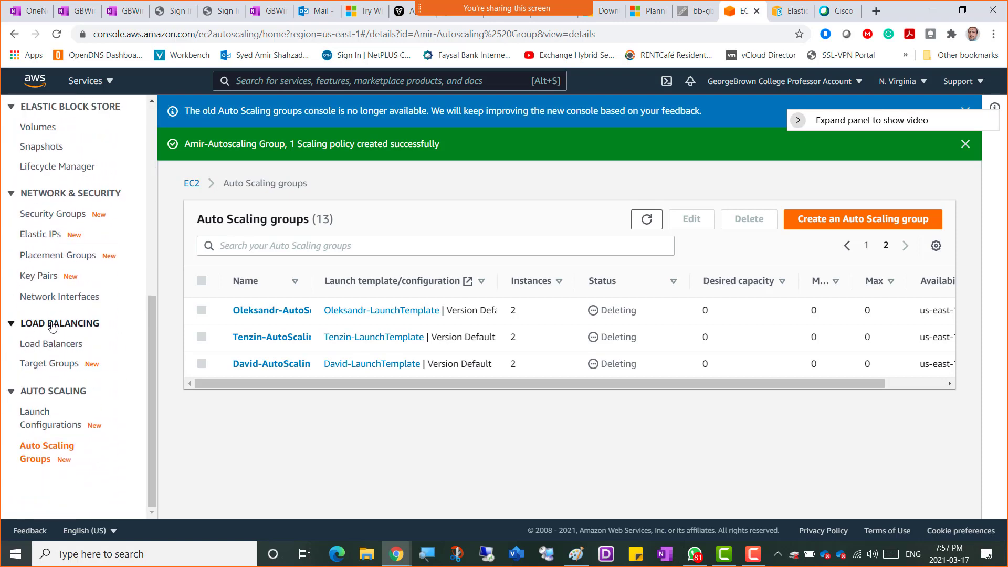
pyautogui.scroll(8, 53, 326)
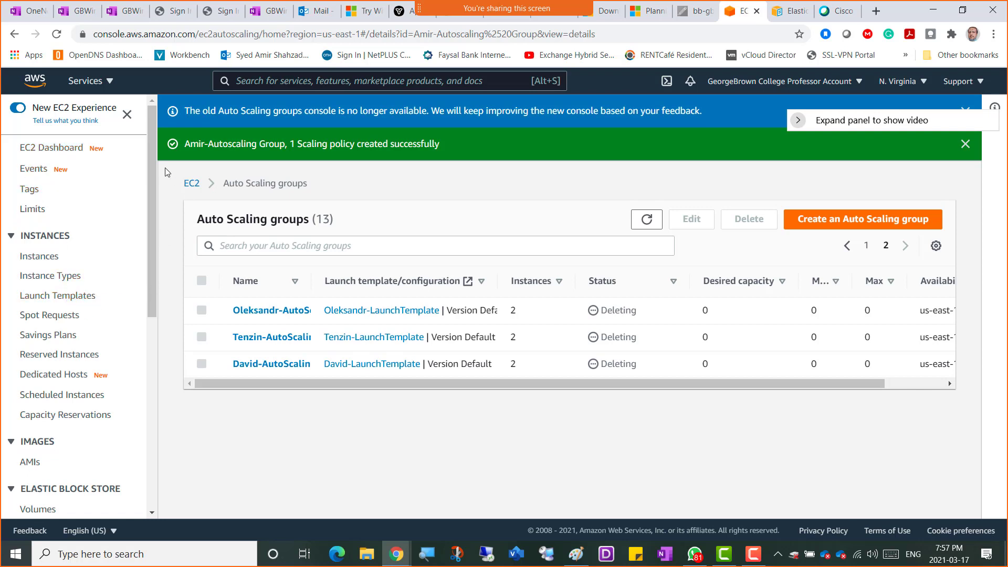
# - Delete Amir-LaunchTemplate via Actions > Delete template, confirming with 'delete', leaving 12 templates
pyautogui.click(67, 296)
pyautogui.click(55, 297)
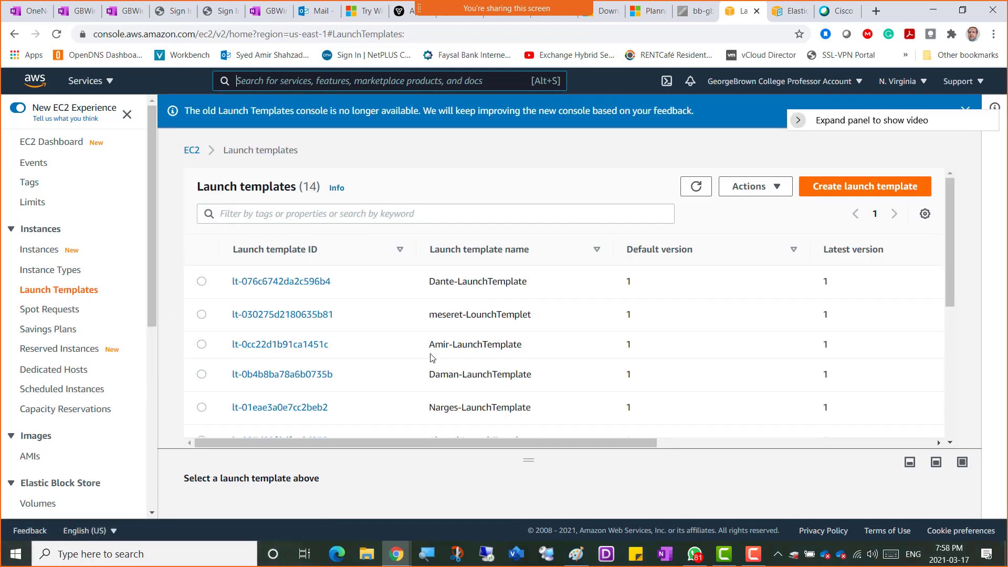
pyautogui.moveTo(431, 345); pyautogui.dragTo(527, 348)
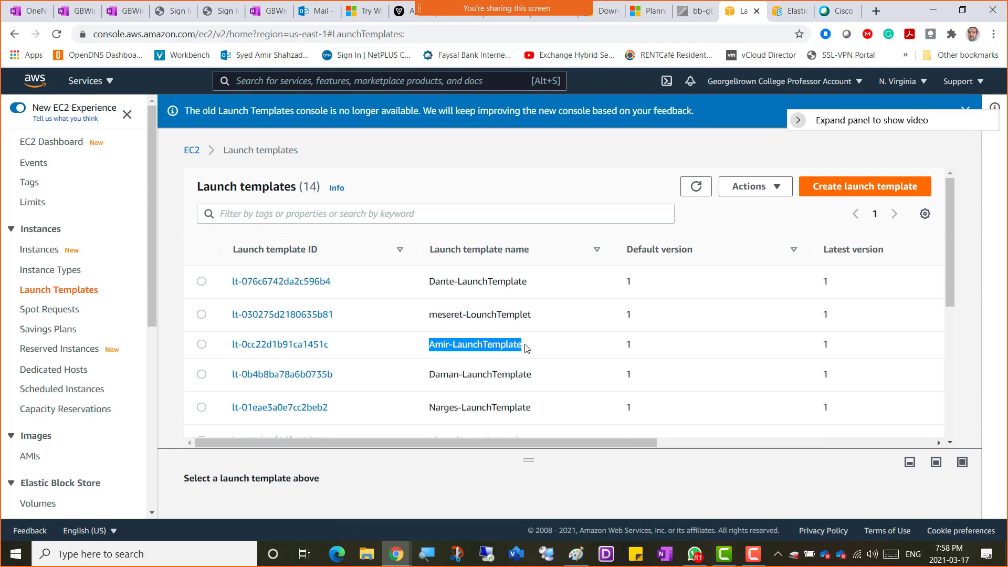
pyautogui.click(407, 353)
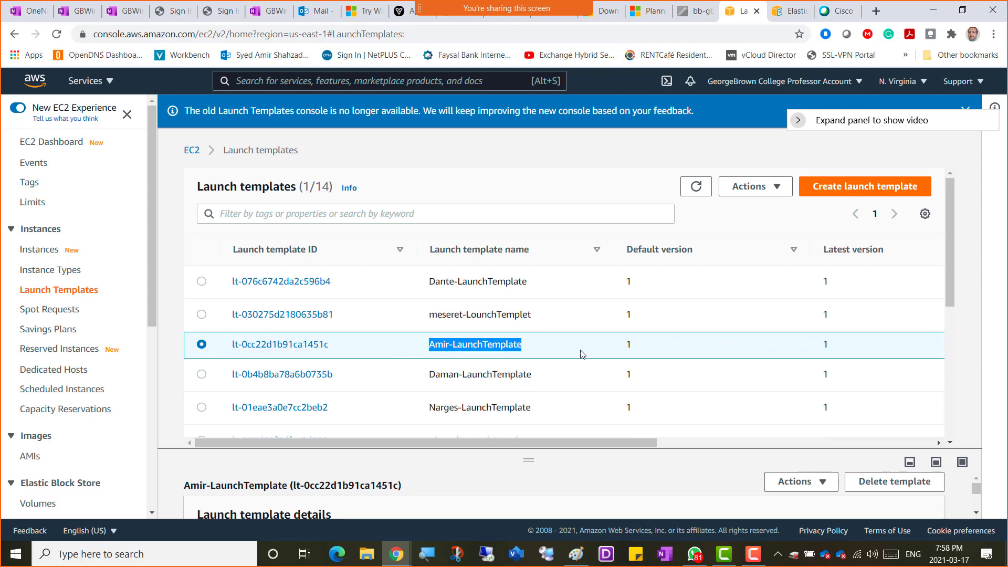
pyautogui.click(775, 193)
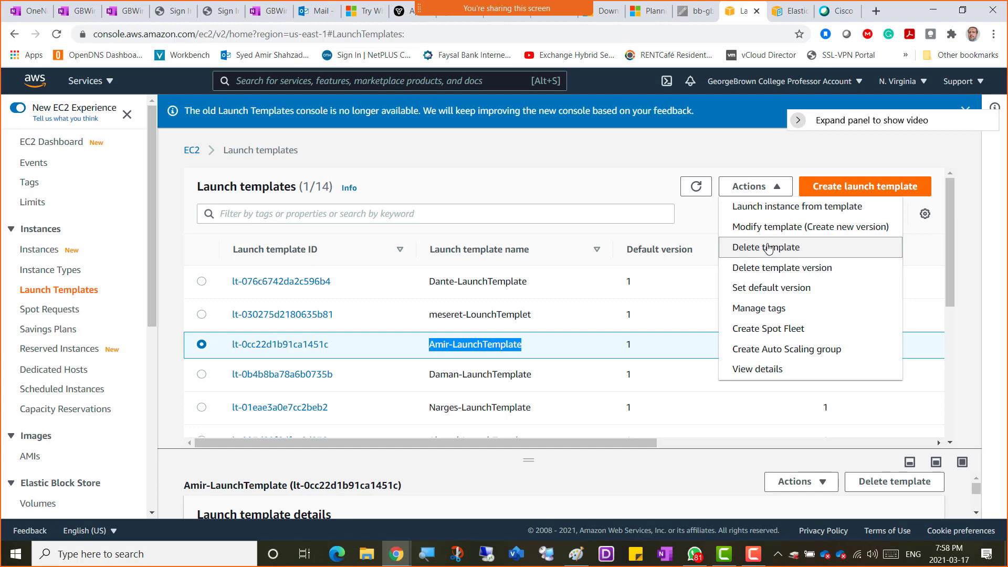
pyautogui.click(768, 248)
pyautogui.click(527, 287)
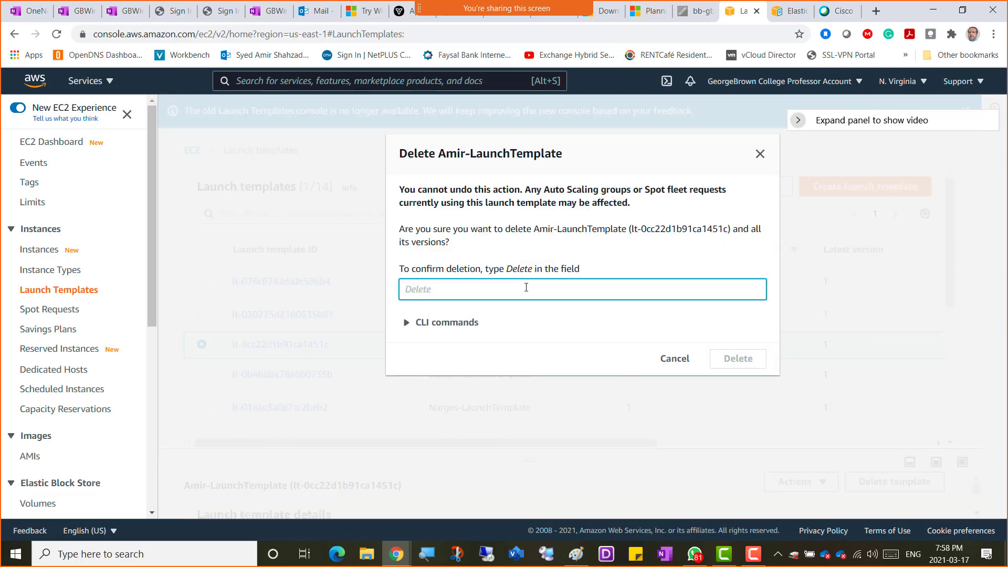
pyautogui.write('delete')
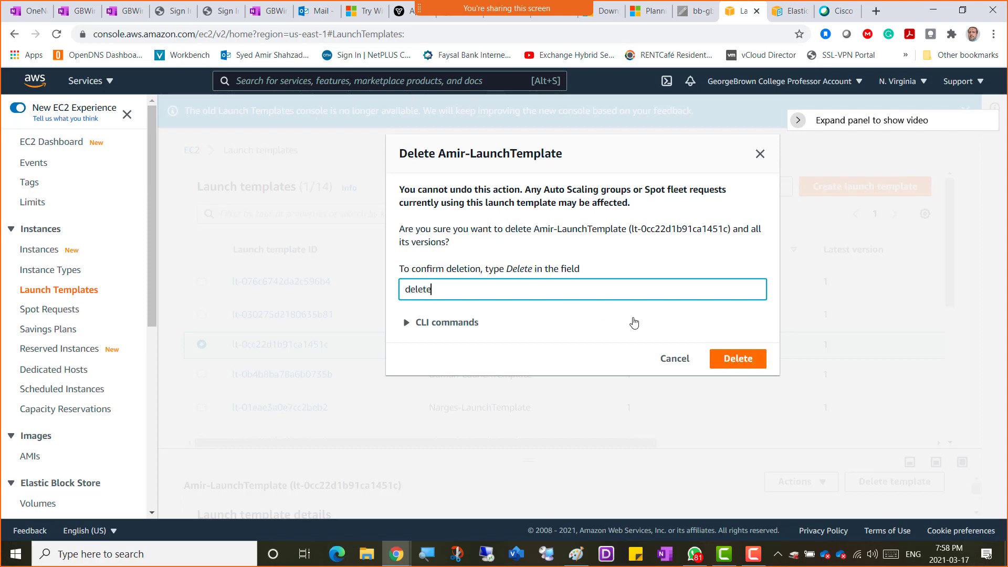
pyautogui.click(736, 358)
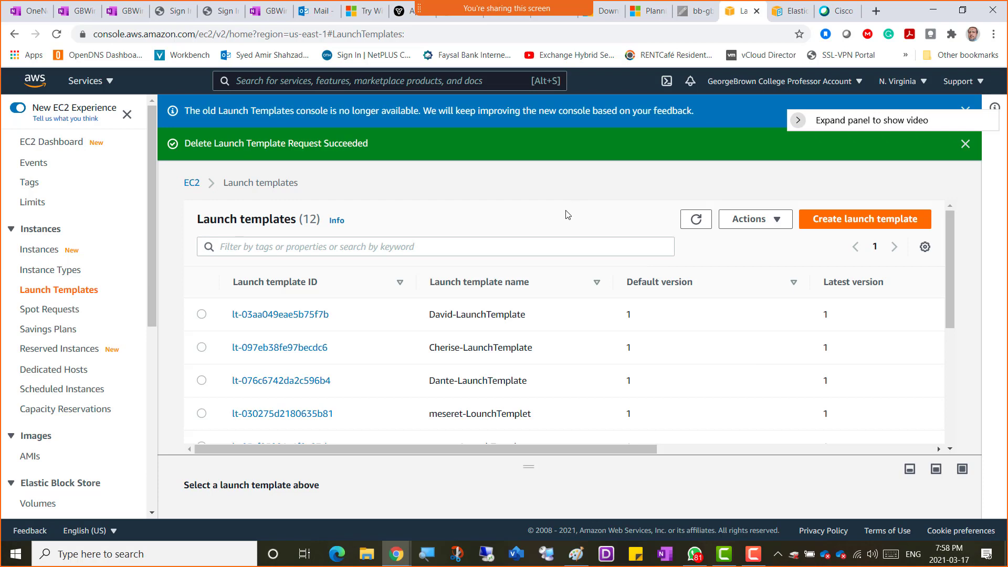
# - Reload the launch templates list until 3 remain, then view the 26 EC2 instances
pyautogui.click(696, 220)
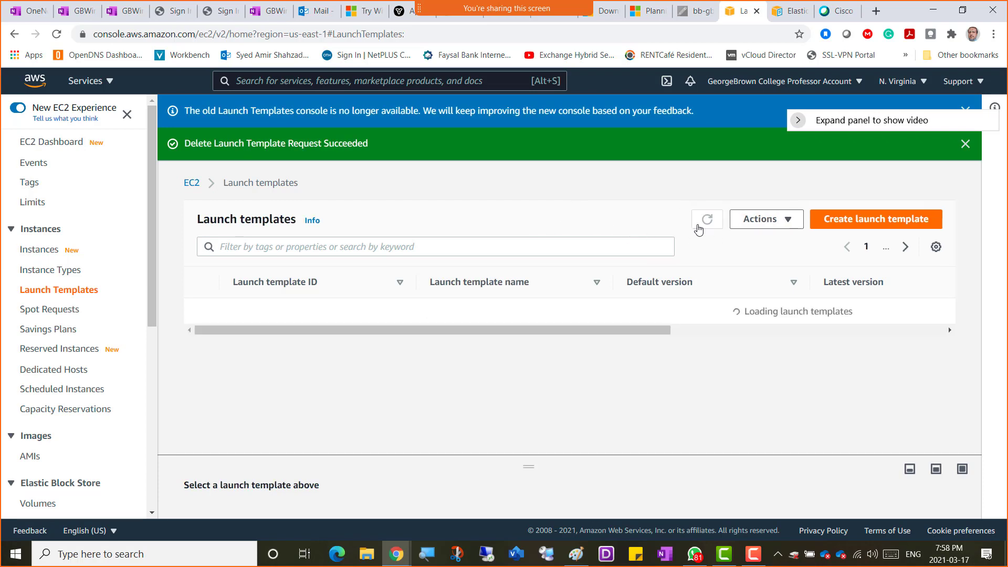
pyautogui.click(697, 228)
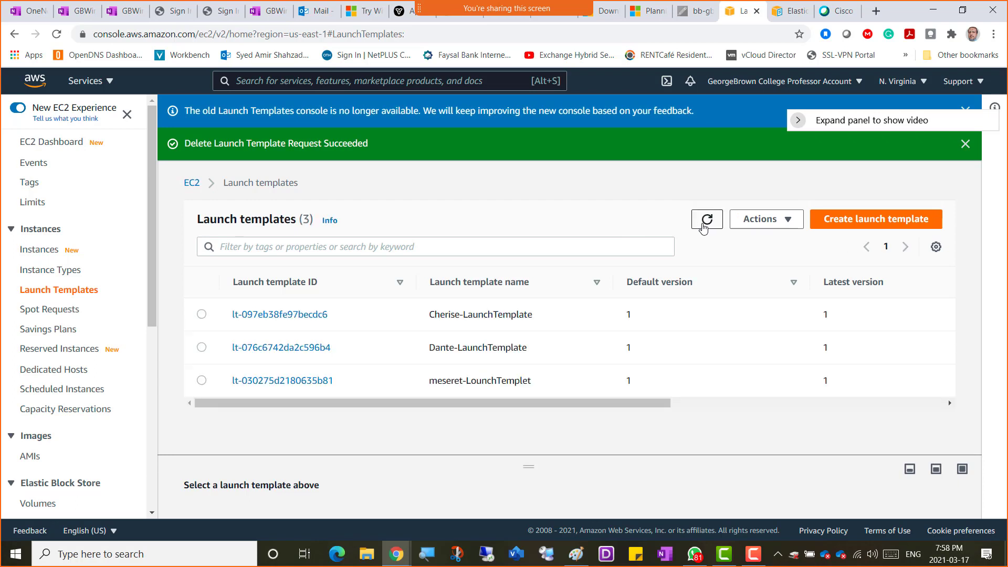
pyautogui.click(702, 228)
pyautogui.click(706, 219)
pyautogui.click(706, 220)
pyautogui.click(704, 225)
pyautogui.scroll(-7, 53, 376)
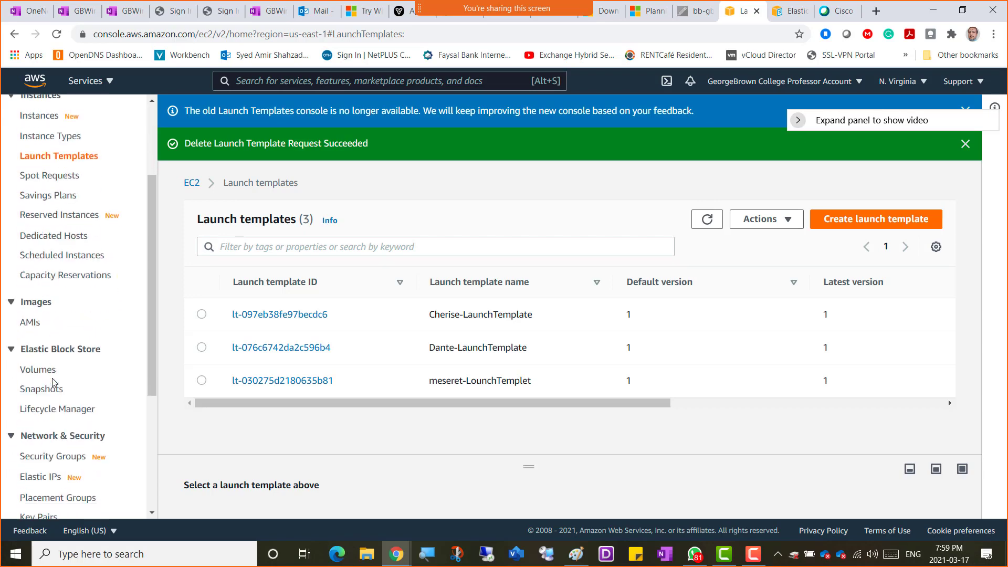
pyautogui.scroll(6, 53, 383)
pyautogui.scroll(2, 52, 384)
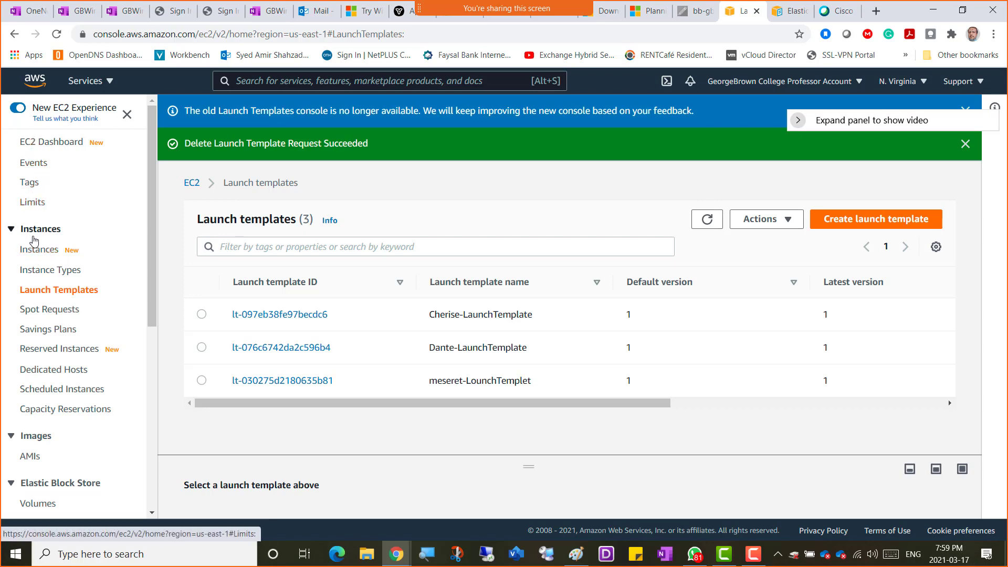
pyautogui.click(40, 252)
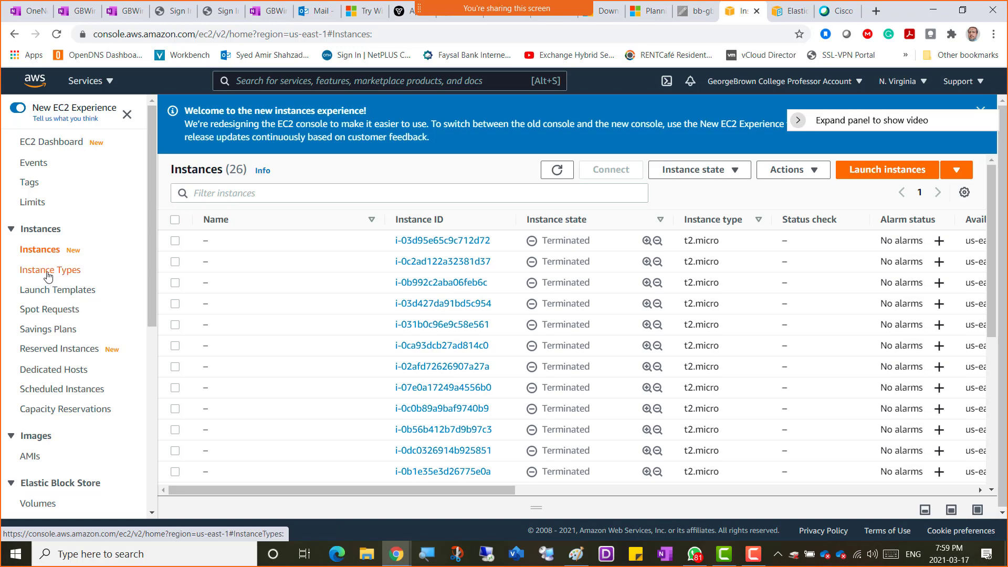
# - Browse Instance Types, then return to Launch Templates, now holding only meseret-LounchTemplet
pyautogui.click(48, 274)
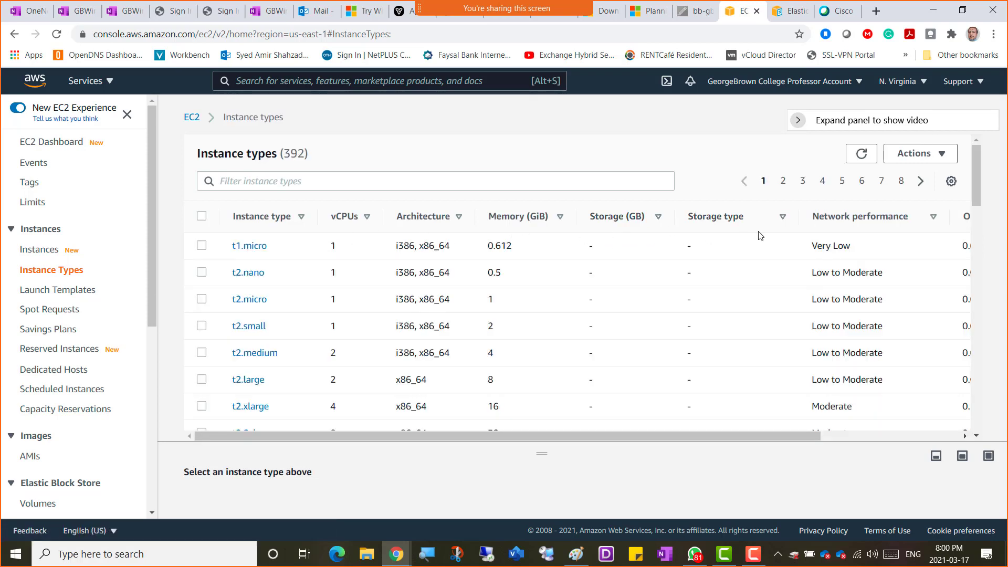
pyautogui.click(55, 295)
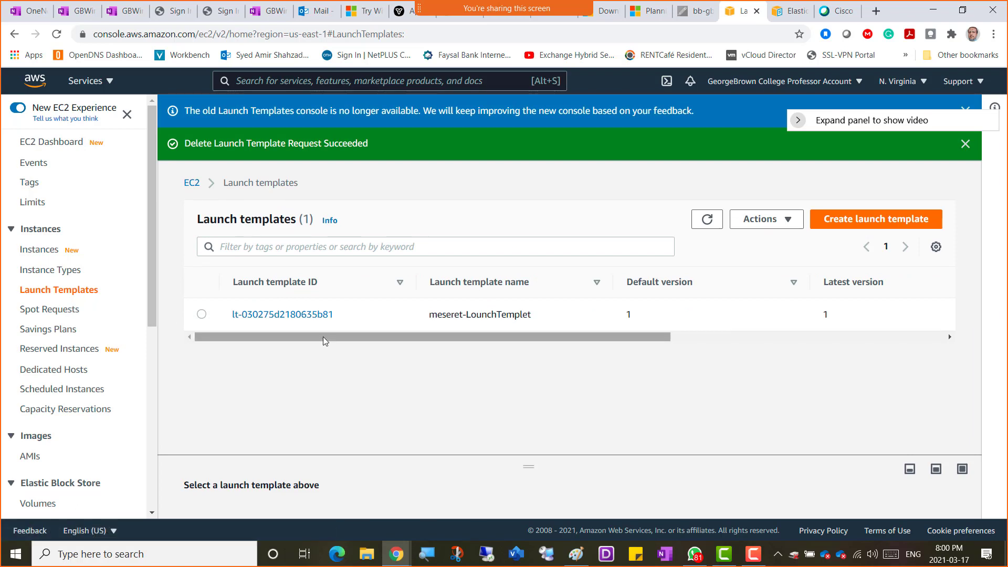
# - Delete the last launch template, meseret-LounchTemplet, confirming with 'delete'
pyautogui.click(704, 219)
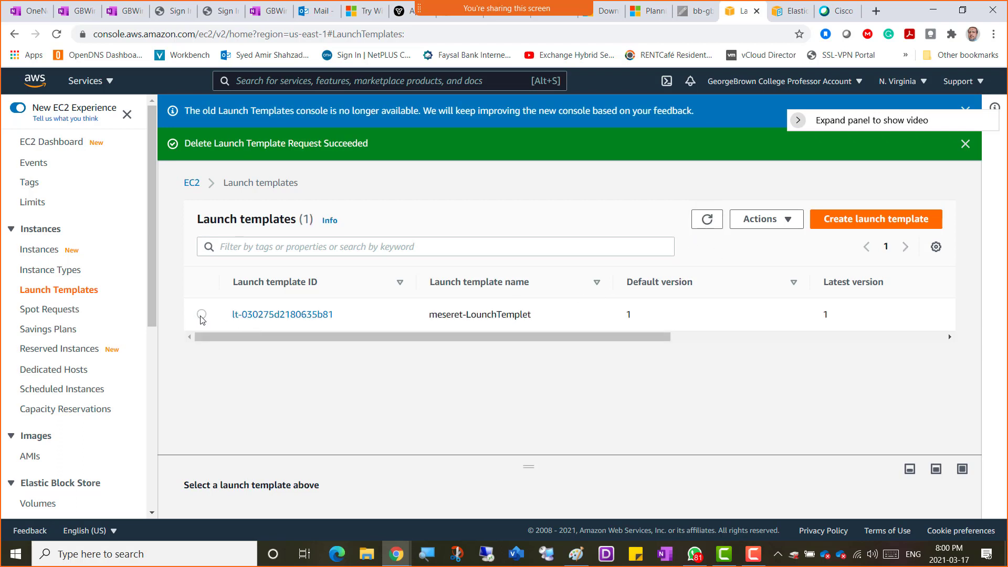
pyautogui.click(202, 315)
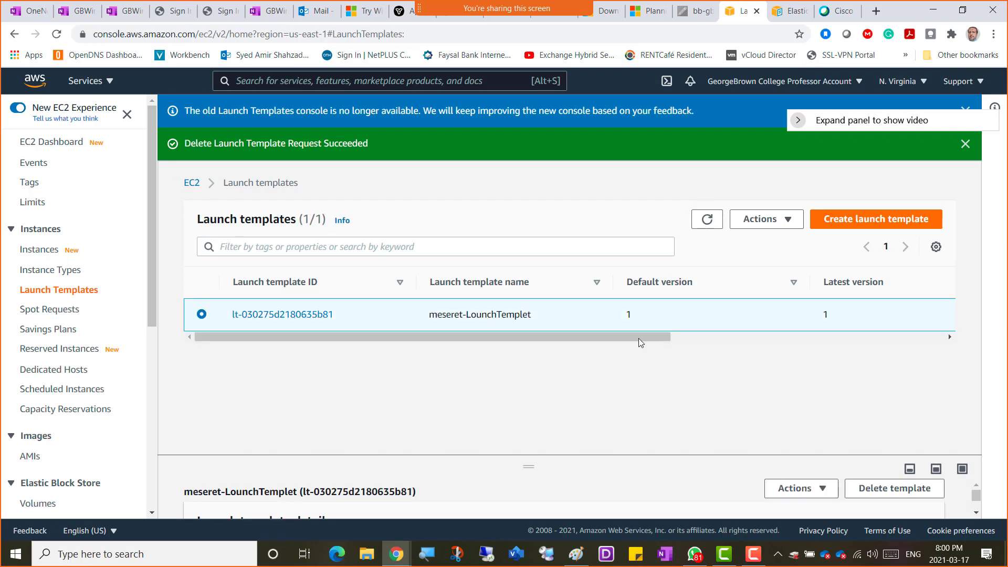
pyautogui.click(789, 227)
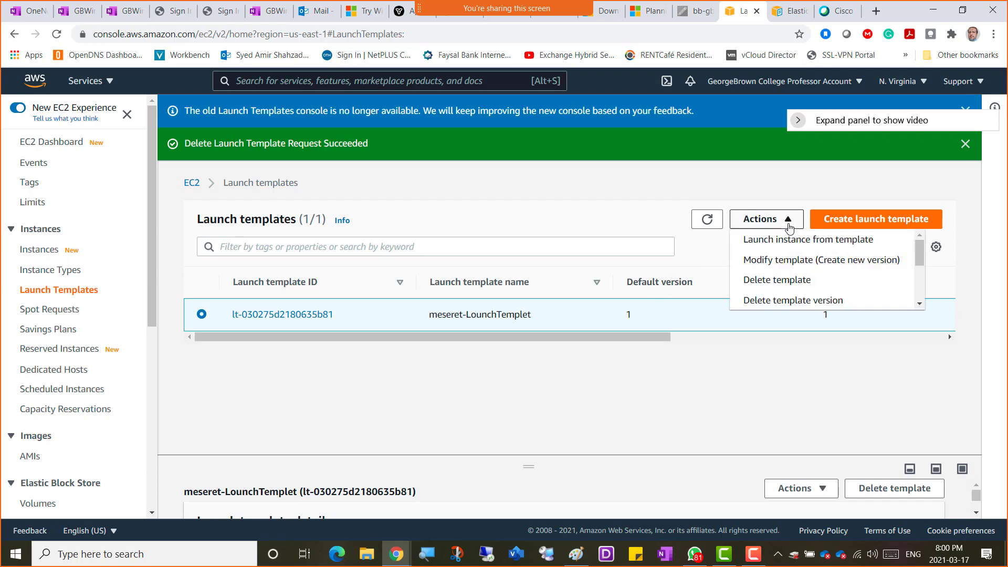
pyautogui.click(775, 282)
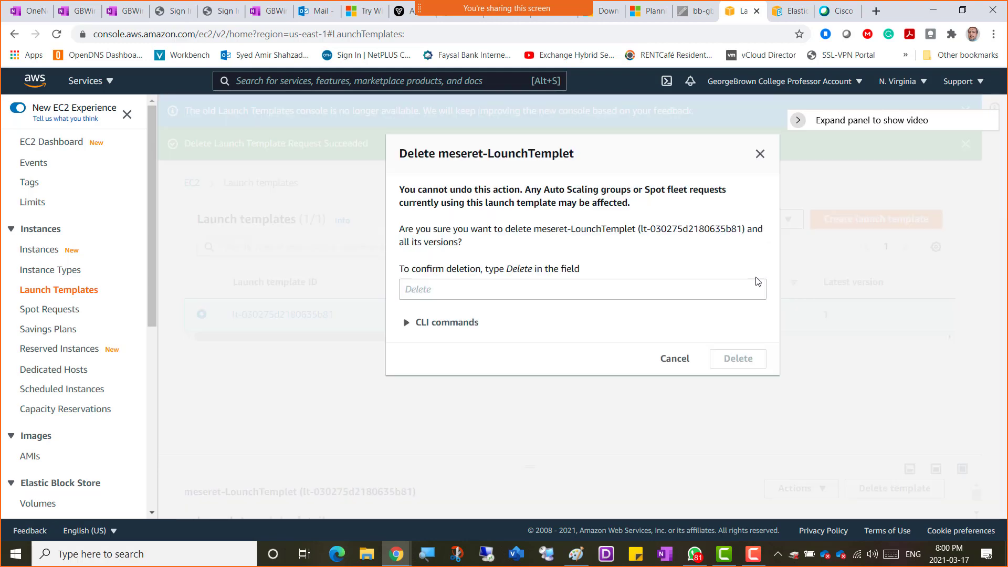
pyautogui.click(503, 285)
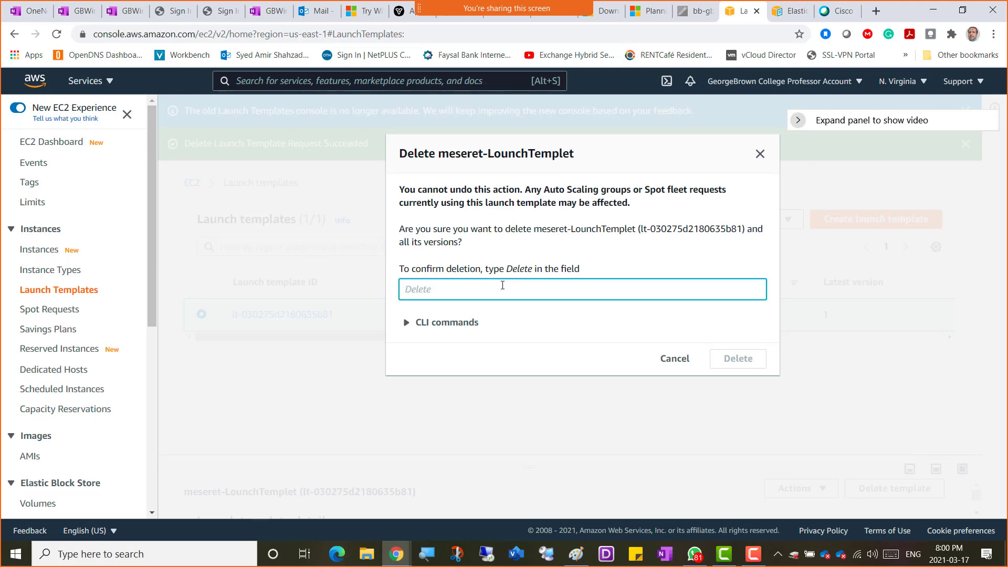
pyautogui.write('delete')
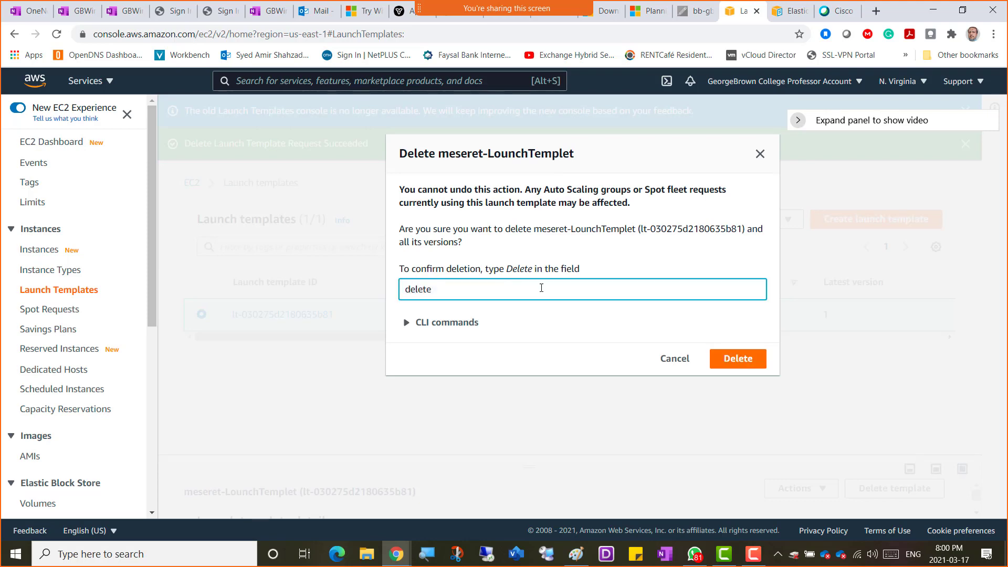
pyautogui.click(740, 357)
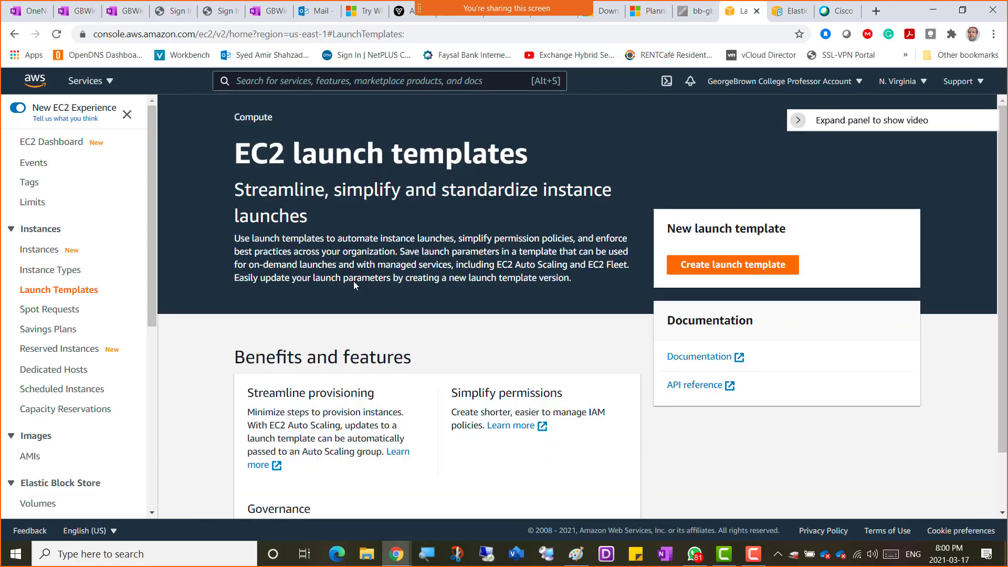
# - Go to the EC2 Spot Requests page, which lists zero spot requests
pyautogui.click(36, 313)
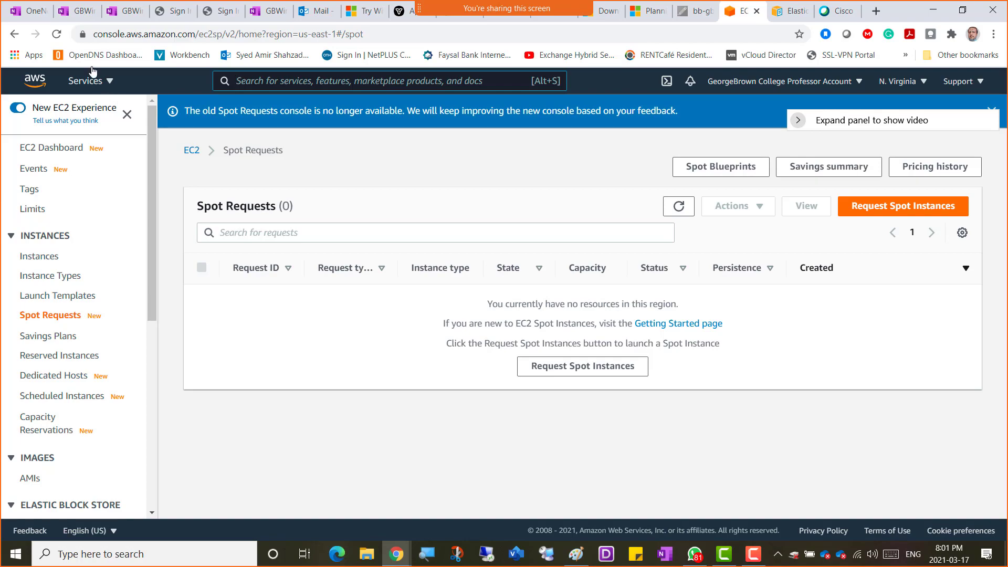
# - In the Tuesday notebook, scroll to and select both Amazon EC2 Spot Instances paragraphs
pyautogui.click(77, 10)
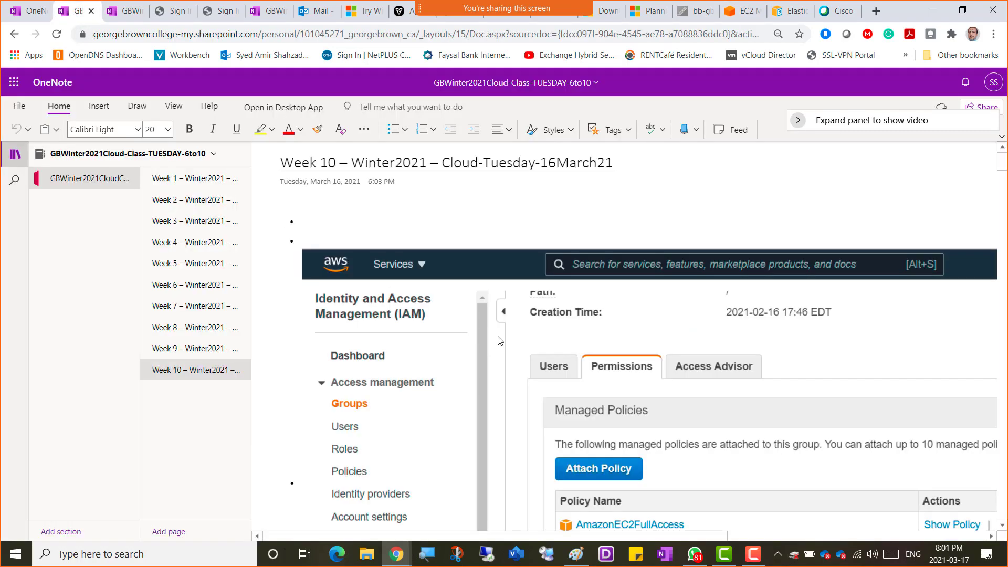
pyautogui.scroll(-8, 500, 342)
pyautogui.scroll(-6, 499, 340)
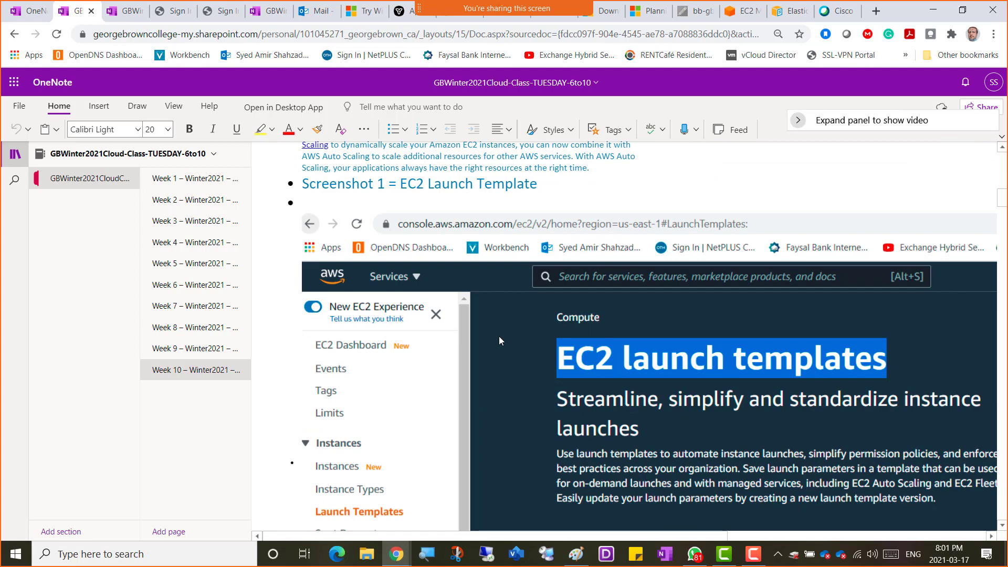
pyautogui.scroll(-10, 499, 338)
pyautogui.scroll(-10, 500, 336)
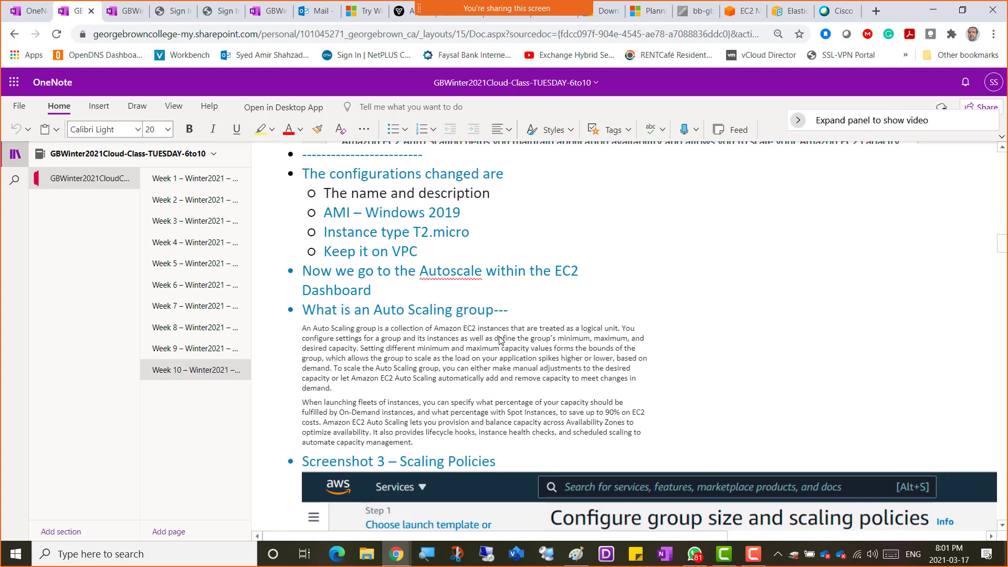
pyautogui.scroll(1, 500, 338)
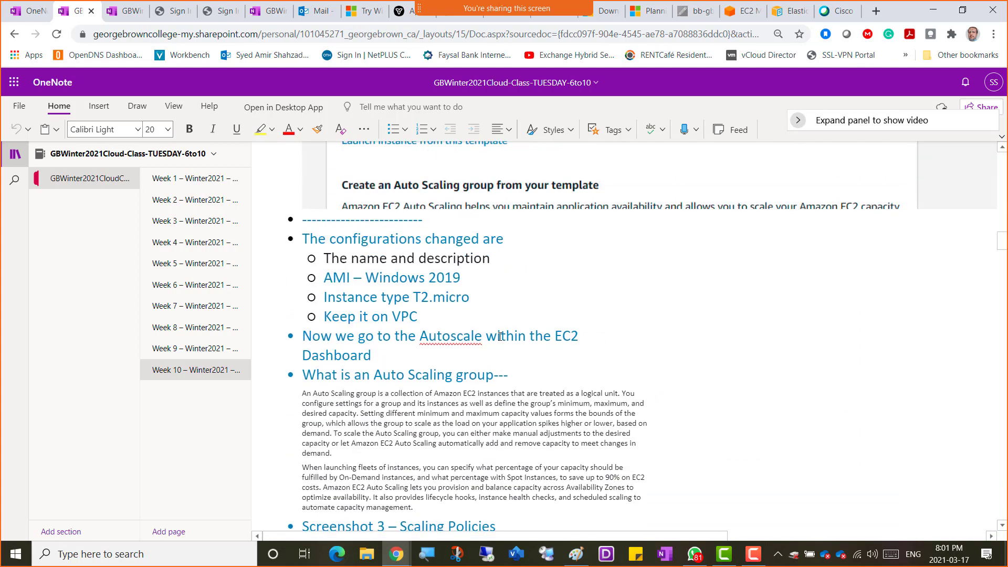
pyautogui.scroll(-7, 499, 337)
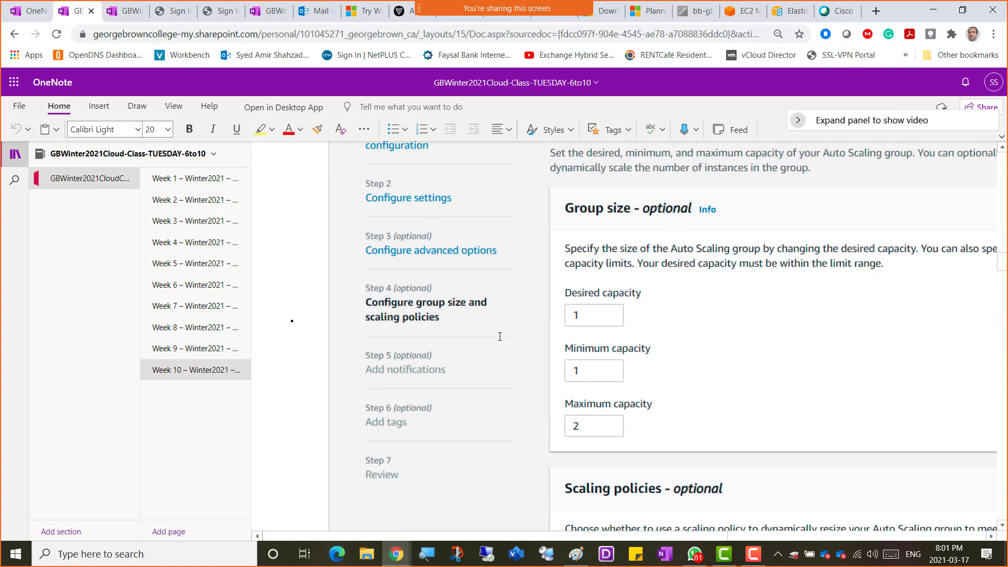
pyautogui.scroll(-2, 499, 340)
pyautogui.scroll(-15, 499, 341)
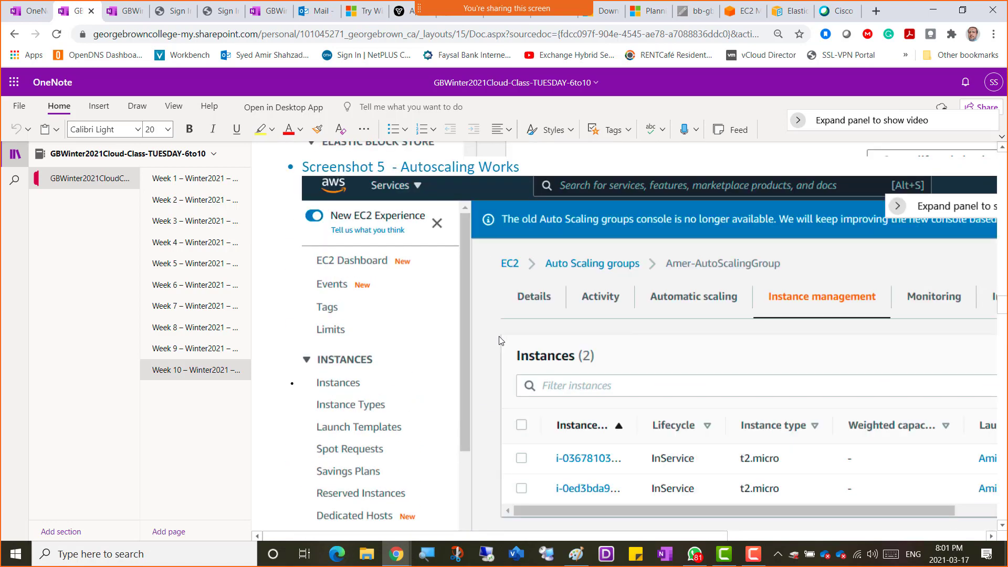
pyautogui.scroll(2, 500, 339)
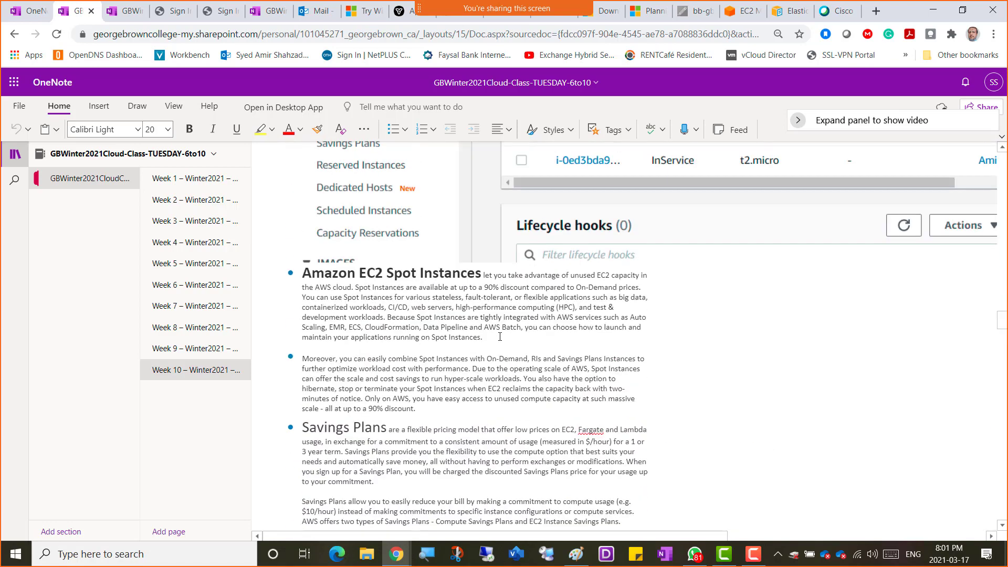
pyautogui.scroll(-1, 500, 337)
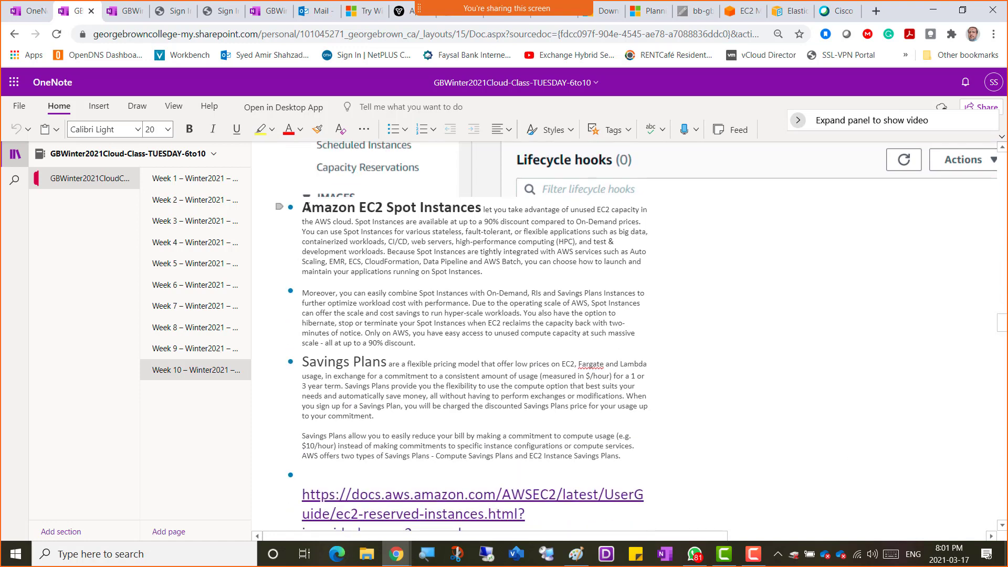
pyautogui.moveTo(303, 207); pyautogui.dragTo(615, 342)
pyautogui.hotkey('ctrl', 'c')
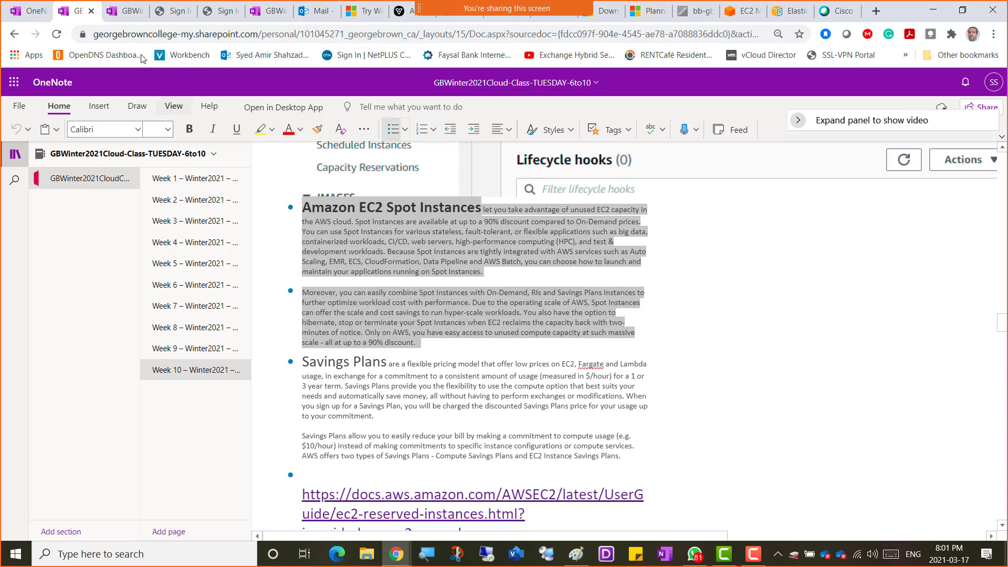
# - Close the Tuesday tab and paste the Spot Instances paragraphs into the empty Wednesday bullet
pyautogui.click(91, 10)
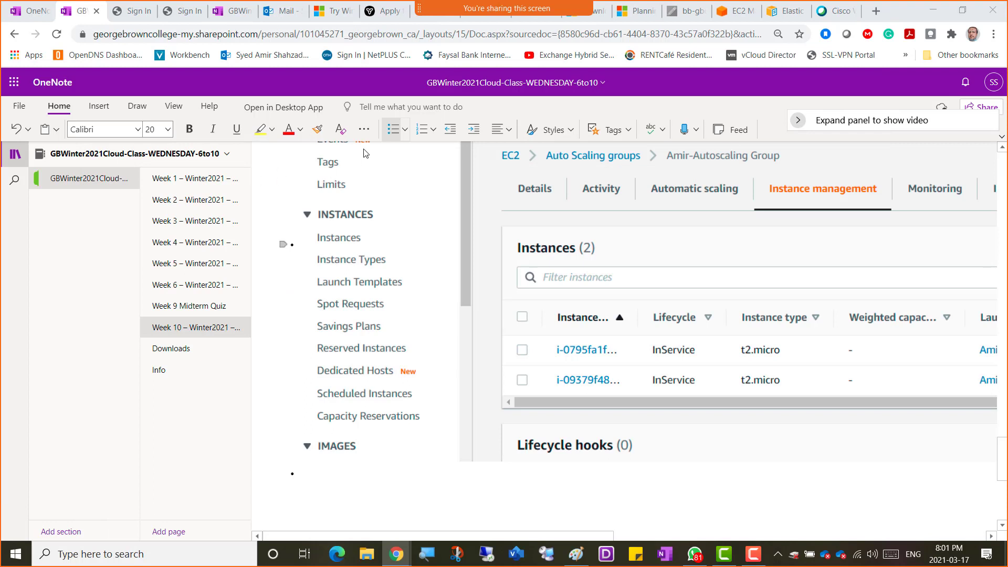
pyautogui.click(514, 469)
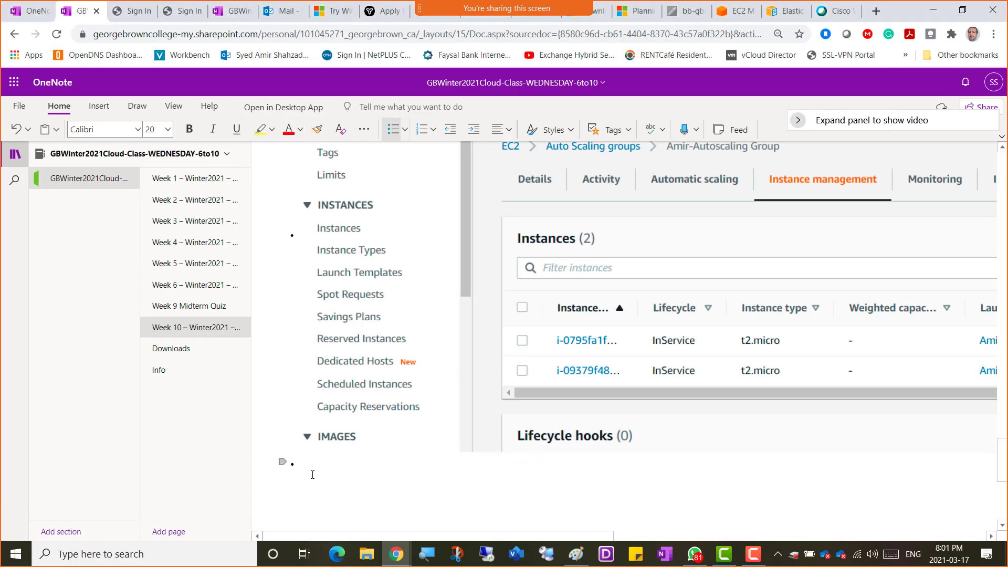
pyautogui.hotkey('ctrl', 'v')
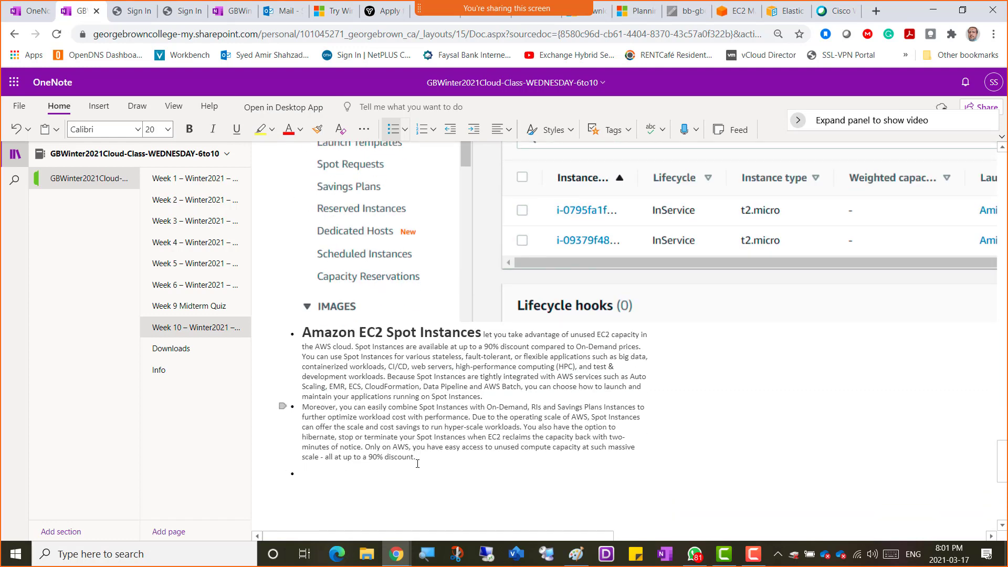
# - Set the pasted Spot Instances paragraphs to font size 20
pyautogui.moveTo(417, 463); pyautogui.dragTo(483, 333)
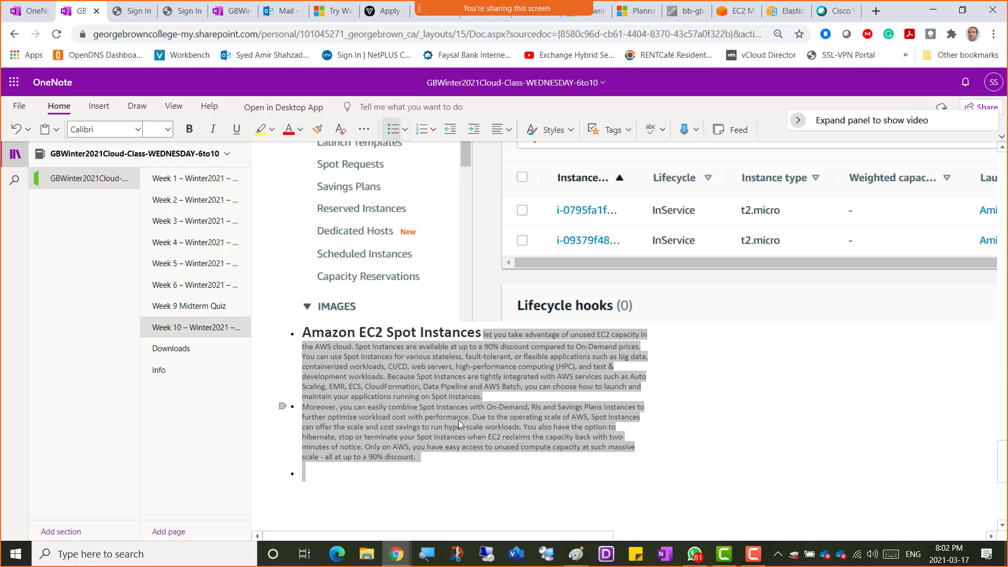
pyautogui.click(168, 130)
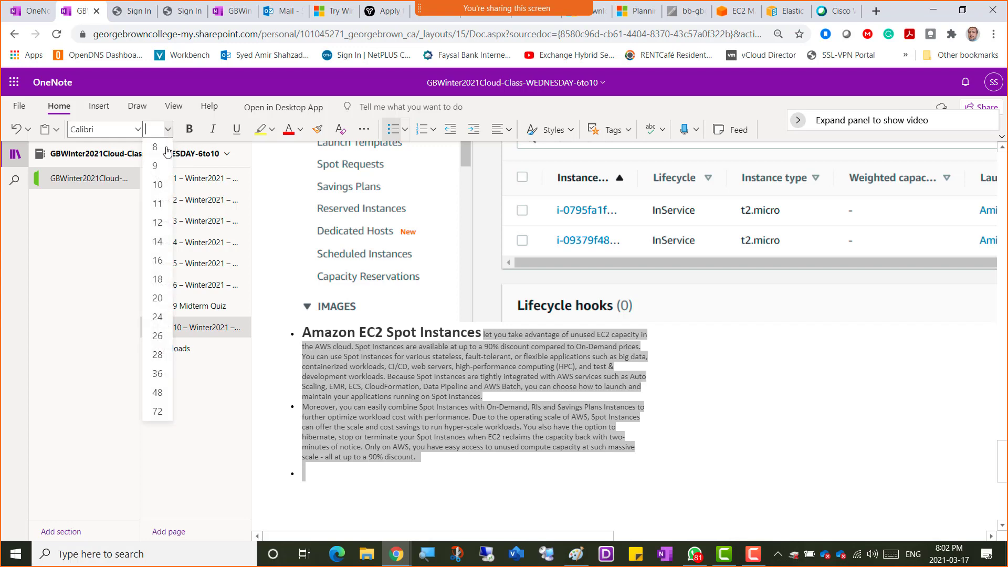
pyautogui.click(157, 187)
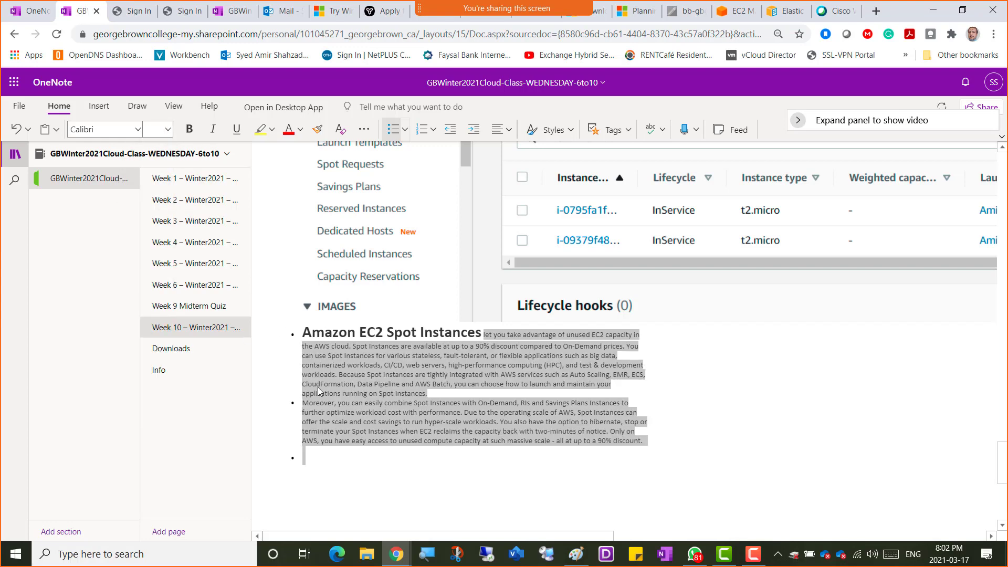
pyautogui.click(168, 130)
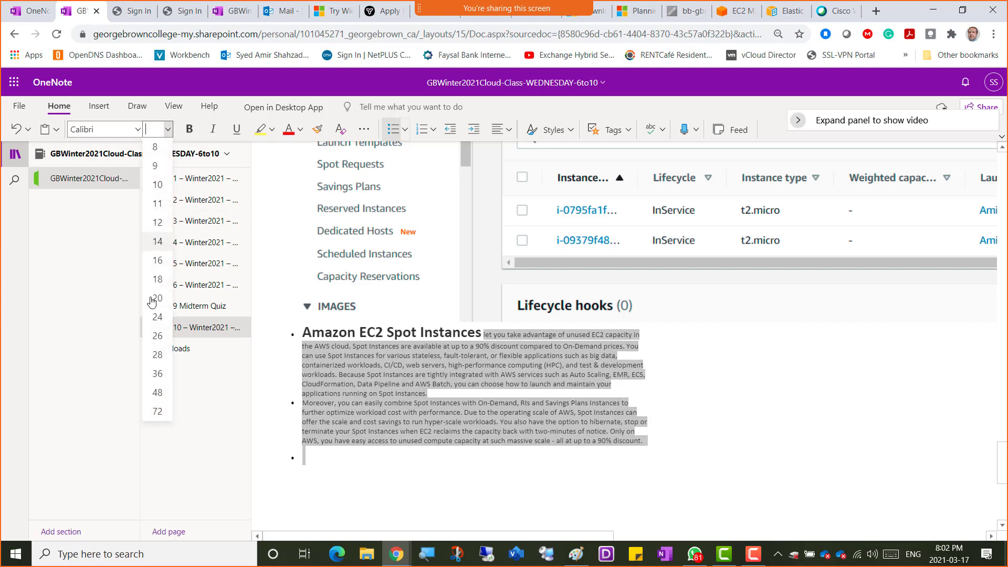
pyautogui.click(157, 308)
pyautogui.scroll(-6, 364, 410)
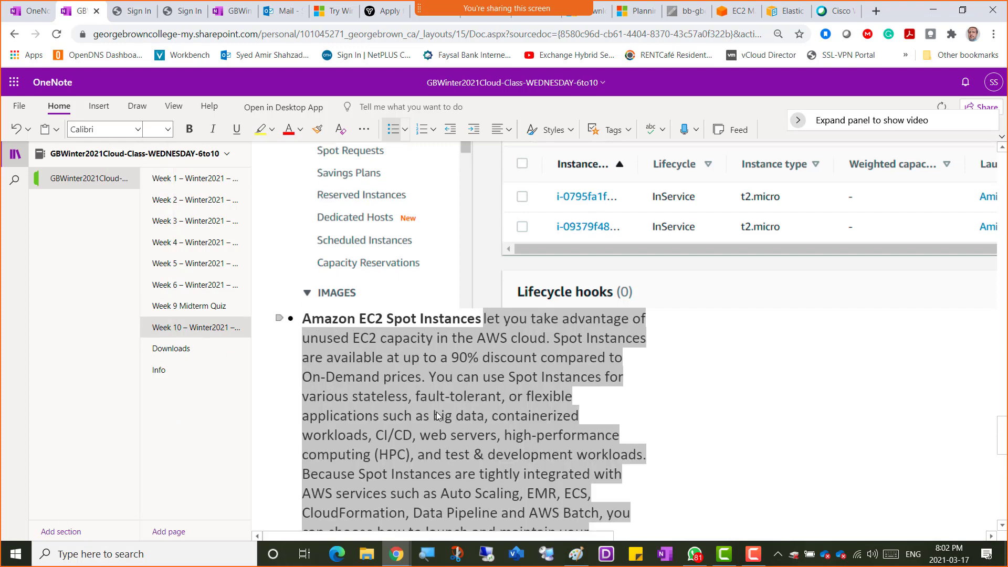
pyautogui.scroll(-1, 380, 510)
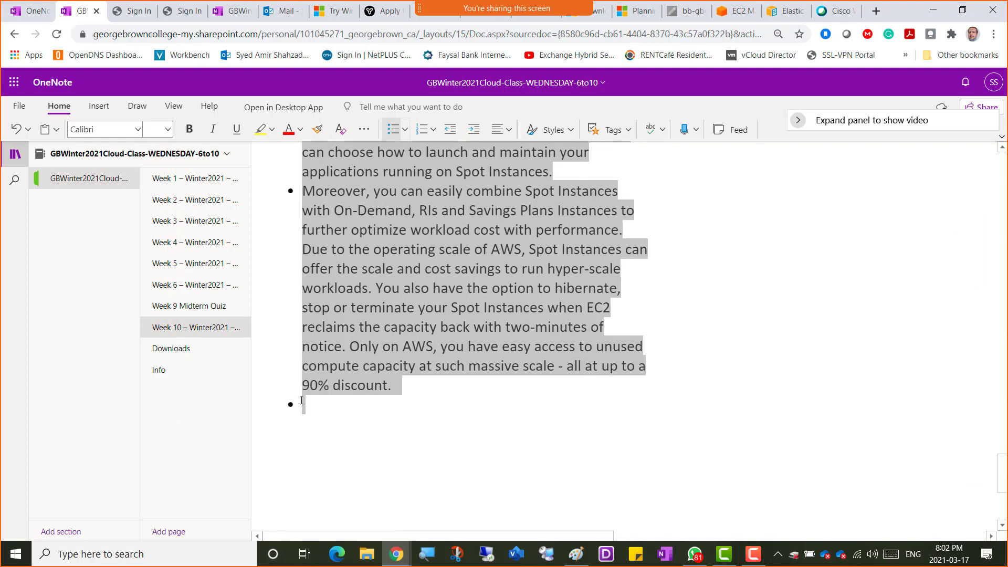
pyautogui.click(312, 404)
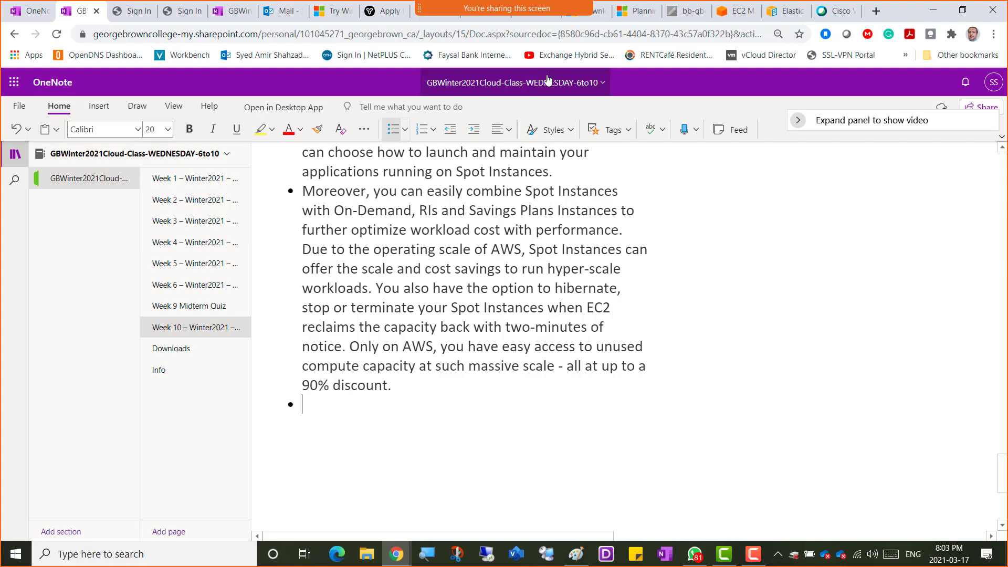
# - Back in the EC2 tab, start a new request from Request Spot Instances
pyautogui.click(741, 16)
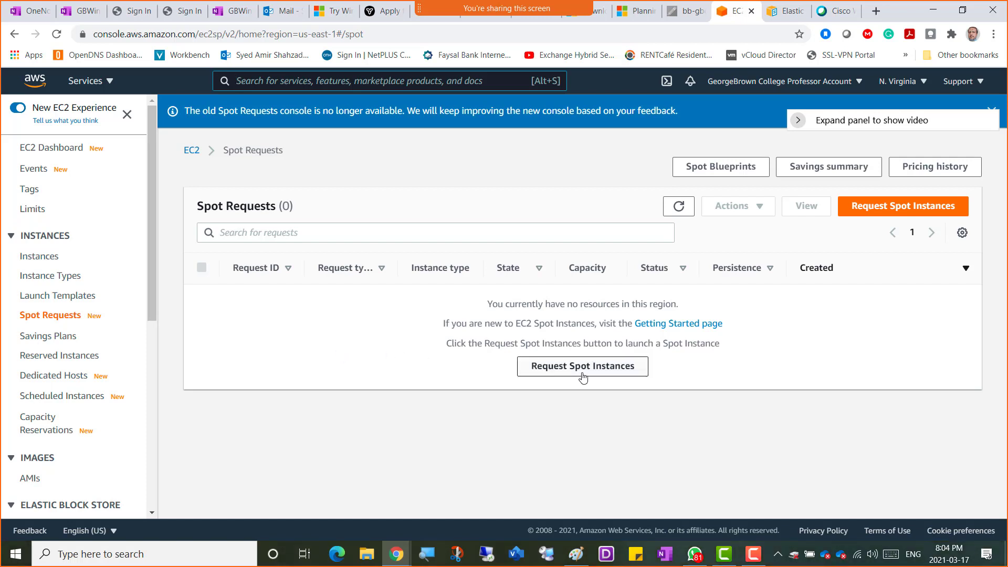
pyautogui.click(893, 209)
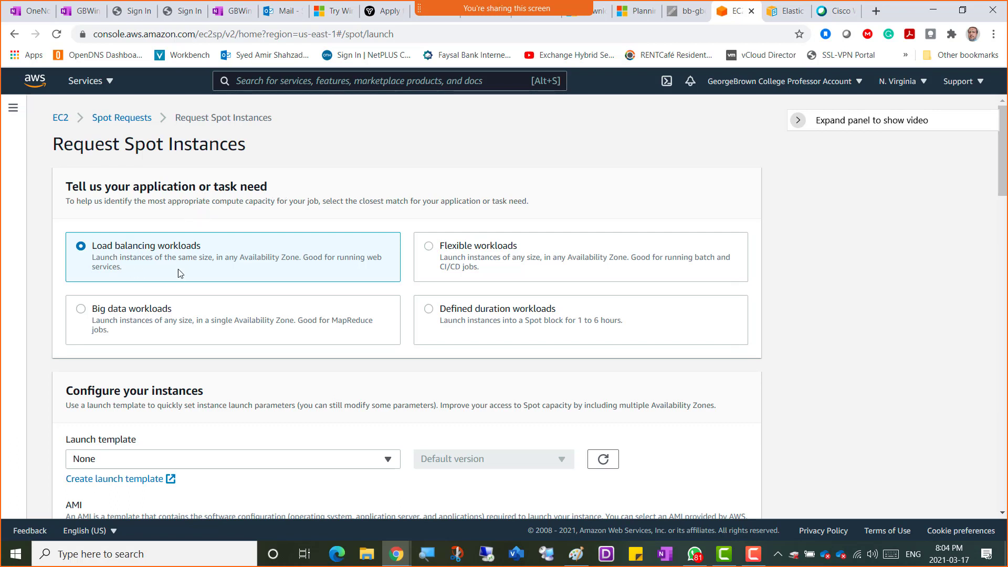
pyautogui.scroll(-4, 244, 361)
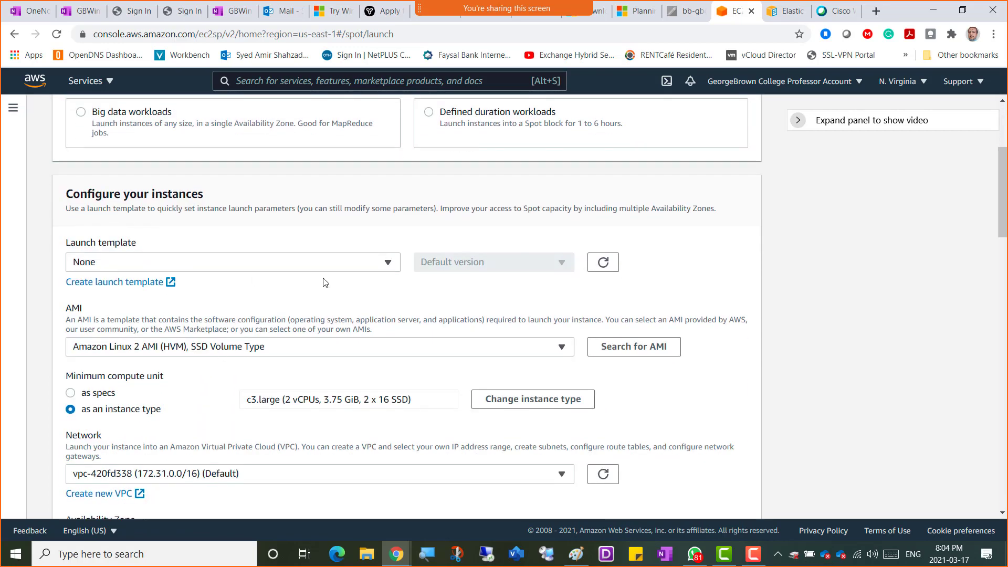
pyautogui.scroll(-1, 197, 318)
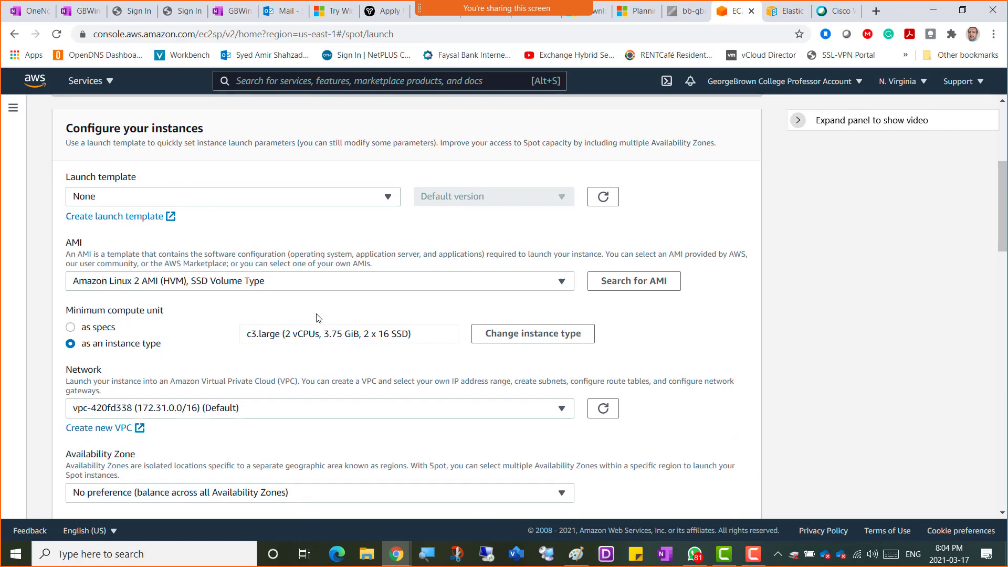
pyautogui.scroll(-2, 236, 309)
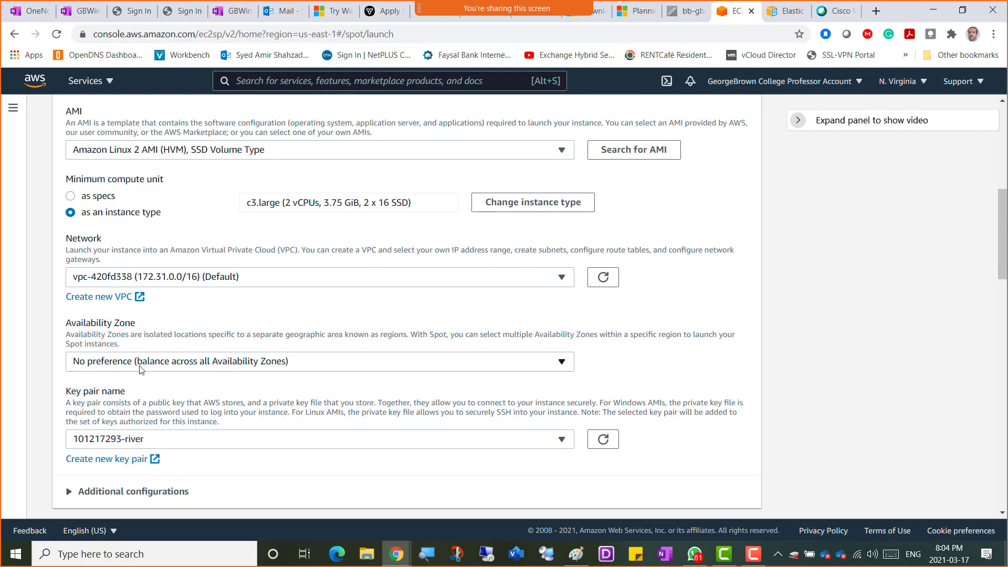
pyautogui.scroll(-2, 280, 393)
pyautogui.scroll(-2, 280, 393)
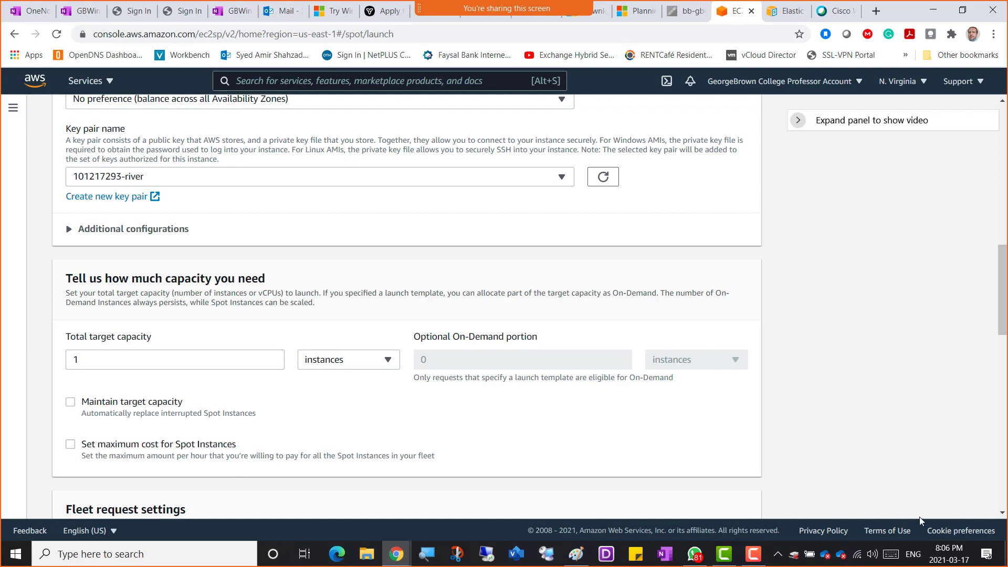
pyautogui.moveTo(940, 553)
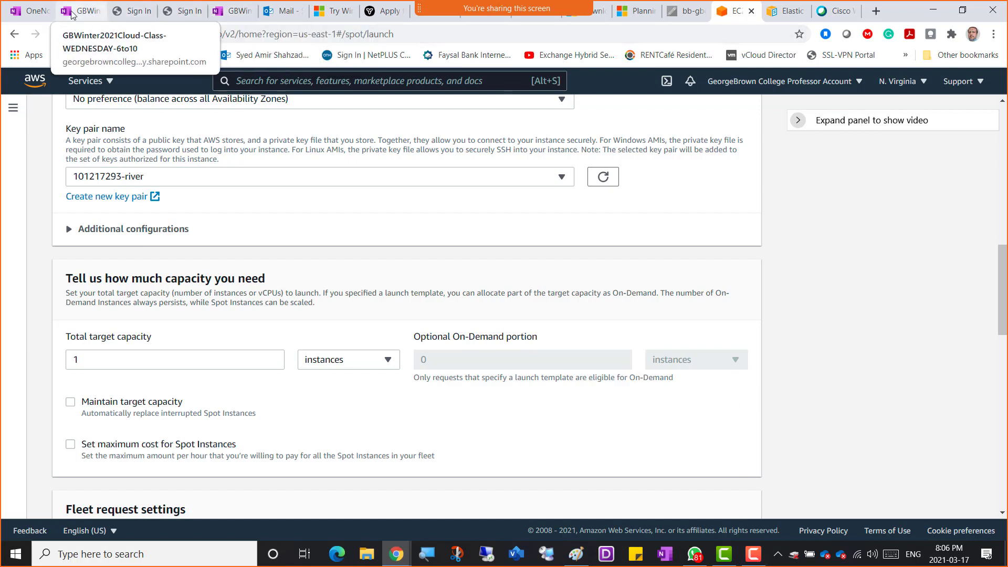
# - Add the '---Class Starts 8:16 ----- BREAK' line to the class notes, then mute and pause recording
pyautogui.click(84, 12)
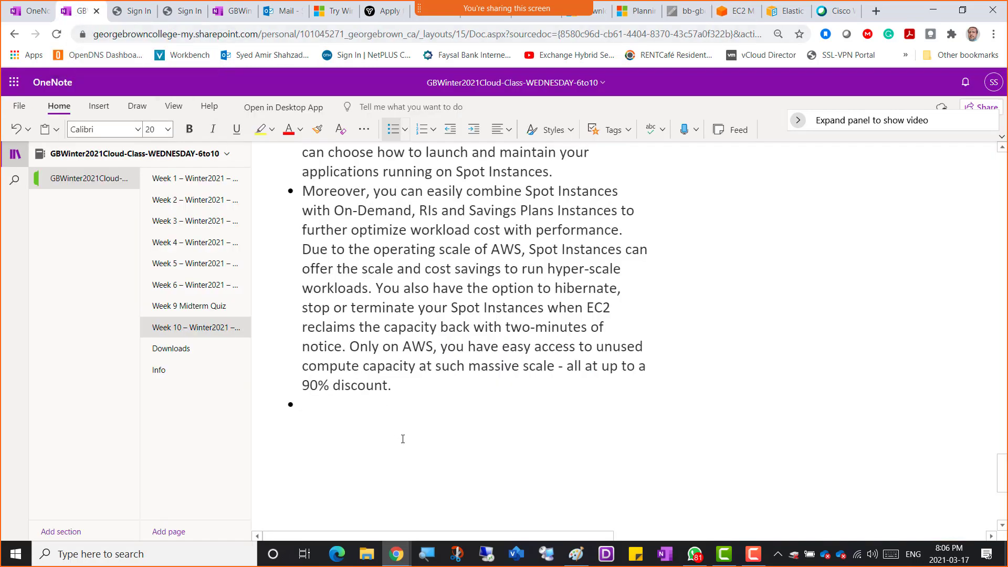
pyautogui.write('---Class Starts 8:')
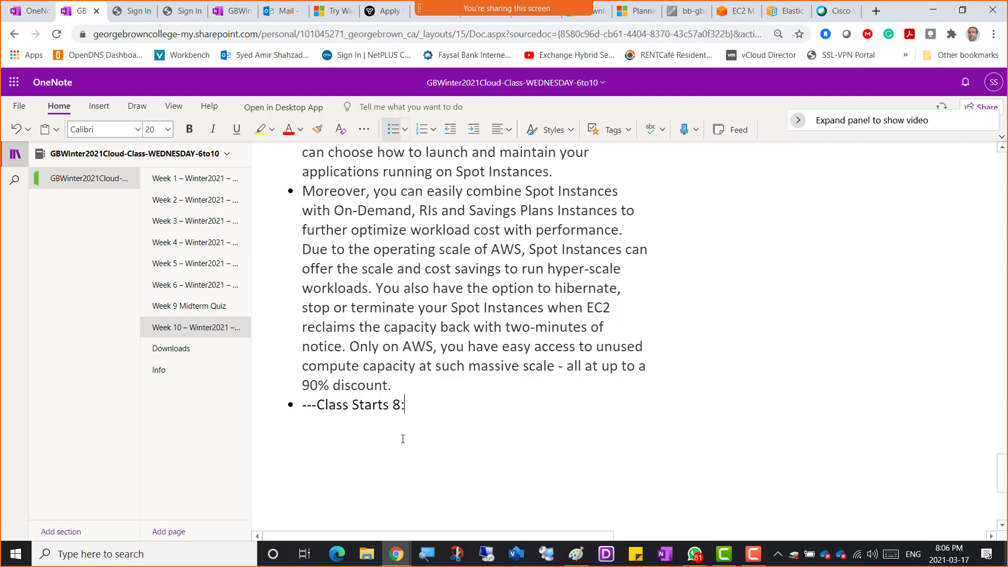
pyautogui.write('16 ----- BREAK')
pyautogui.press('XF86AudioMicMute')
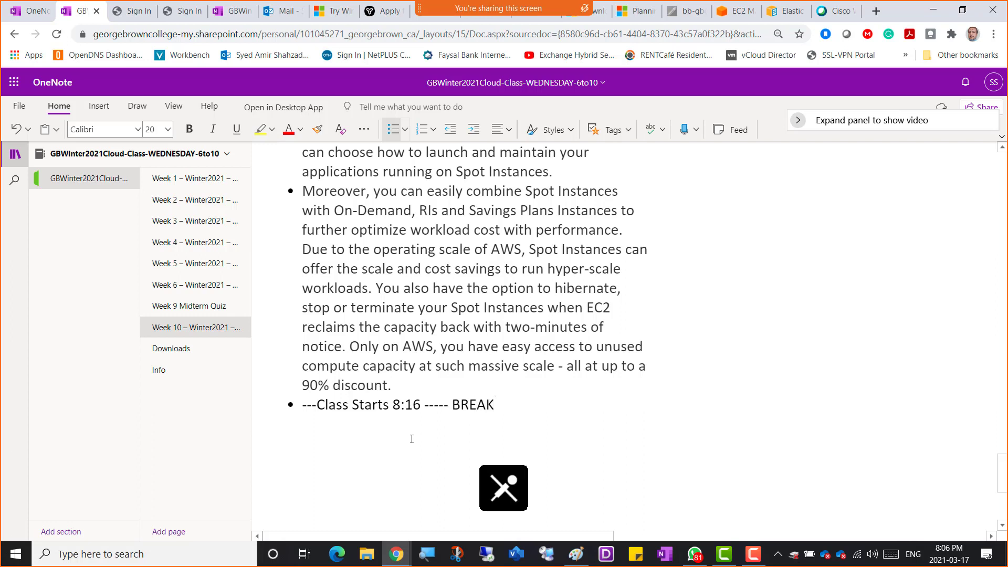
pyautogui.click(753, 554)
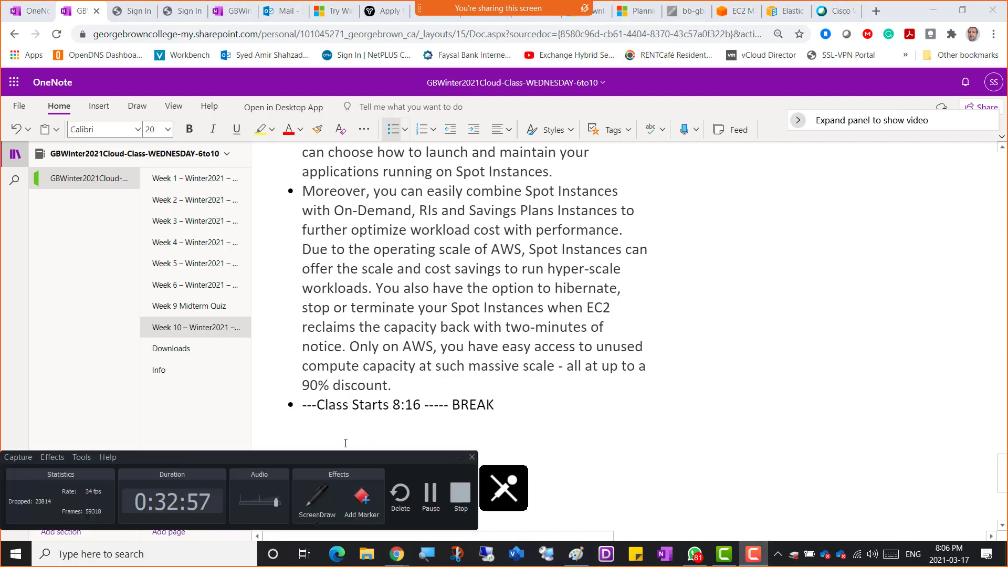
pyautogui.moveTo(325, 459); pyautogui.dragTo(467, 323)
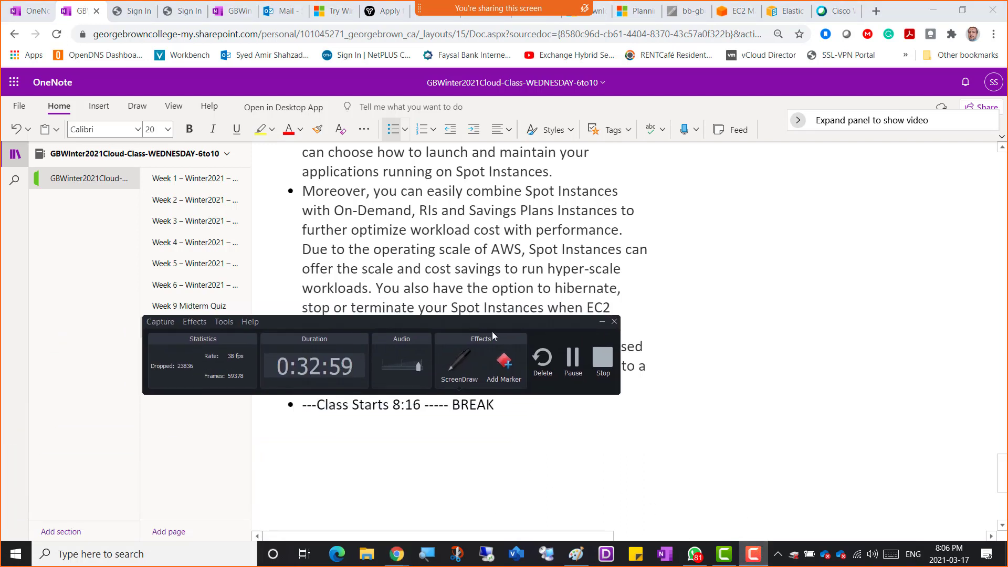
pyautogui.click(562, 357)
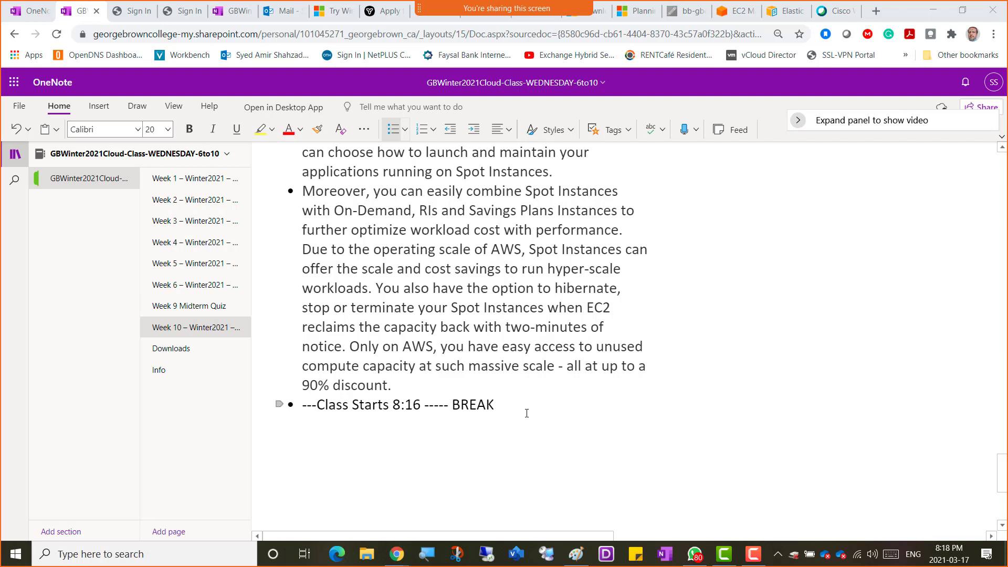
# - Start an empty bullet below BREAK and go back to the EC2 Spot launch form
pyautogui.click(496, 405)
pyautogui.press('Return')
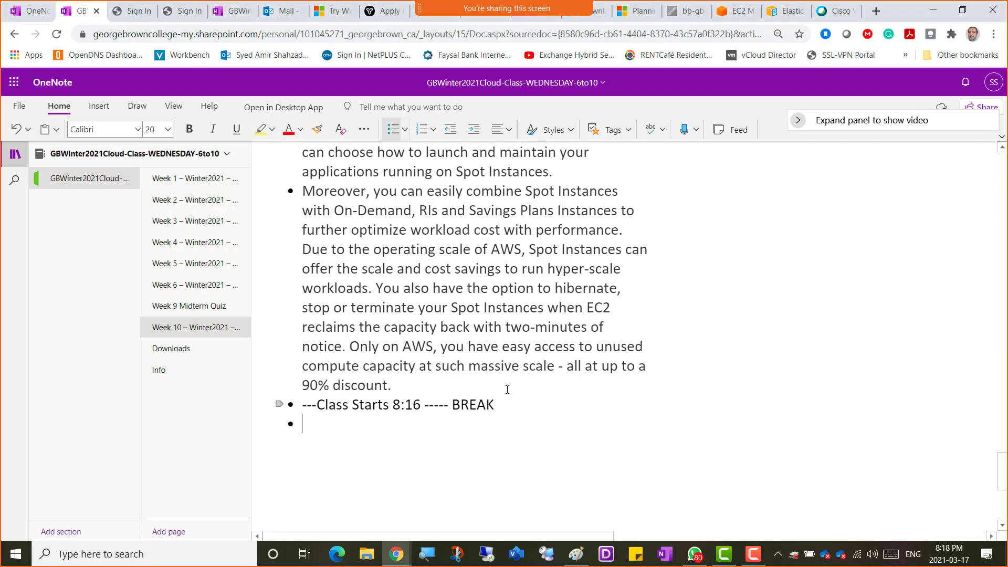
pyautogui.click(731, 16)
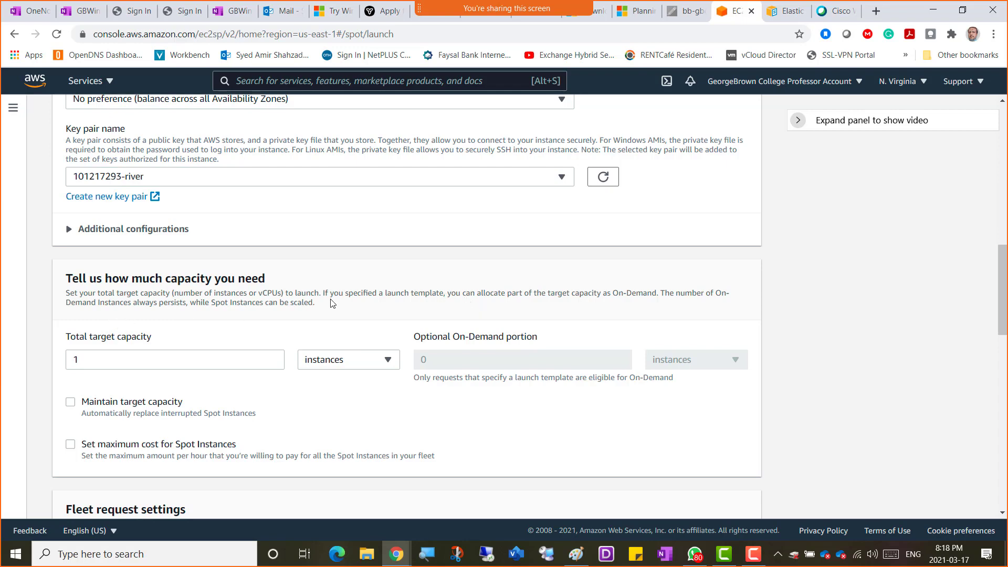
pyautogui.scroll(6, 336, 302)
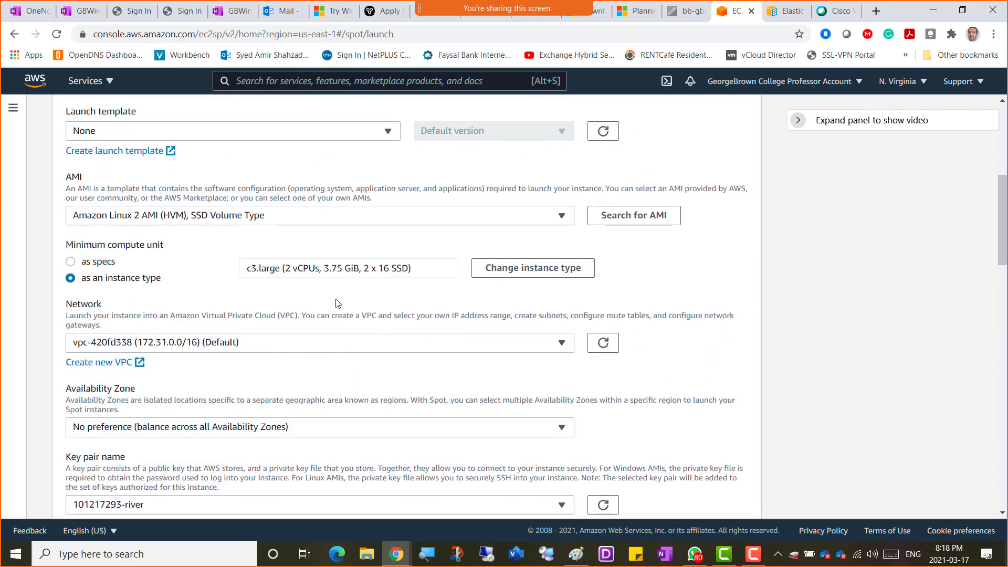
pyautogui.scroll(-7, 338, 303)
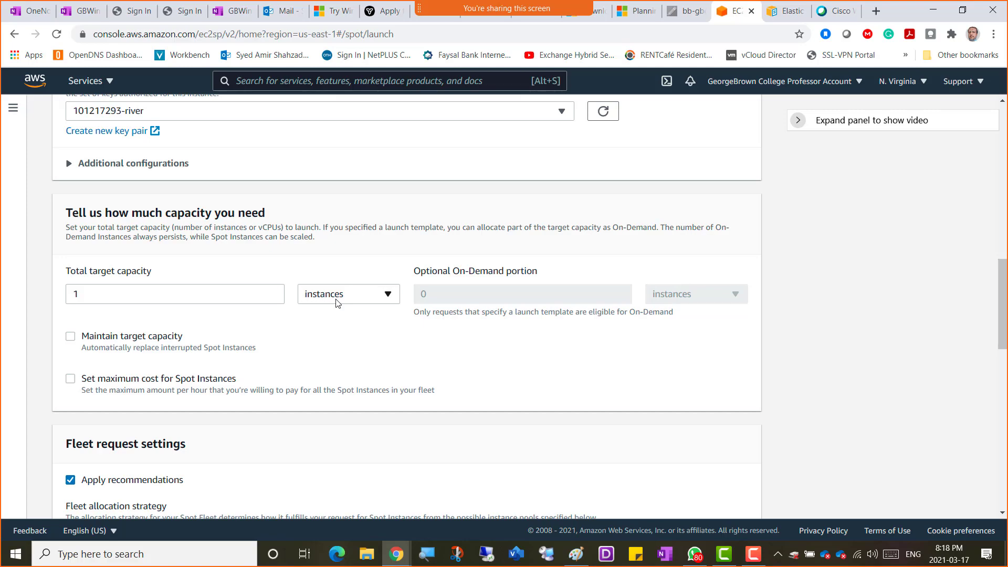
pyautogui.scroll(-3, 336, 302)
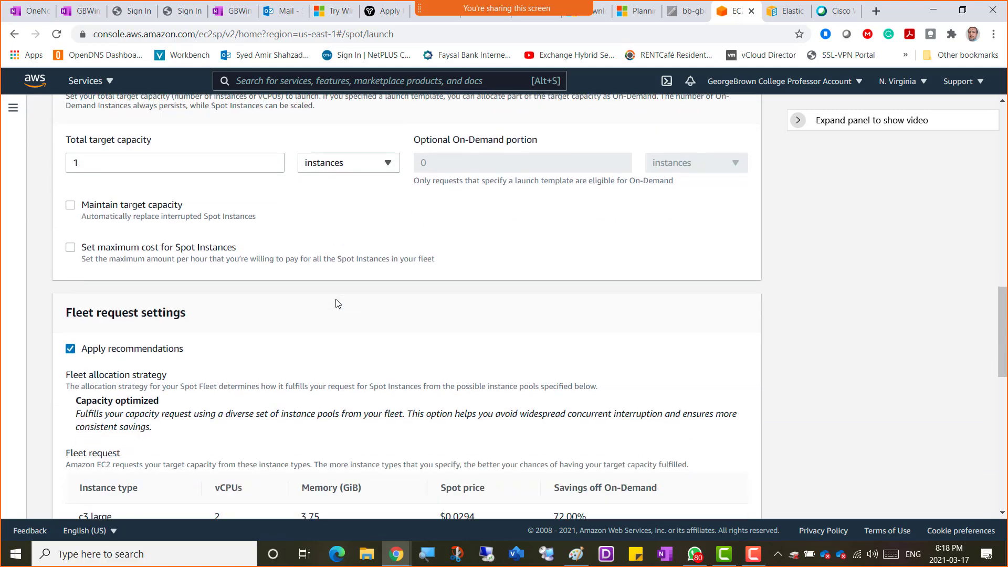
pyautogui.scroll(9, 337, 303)
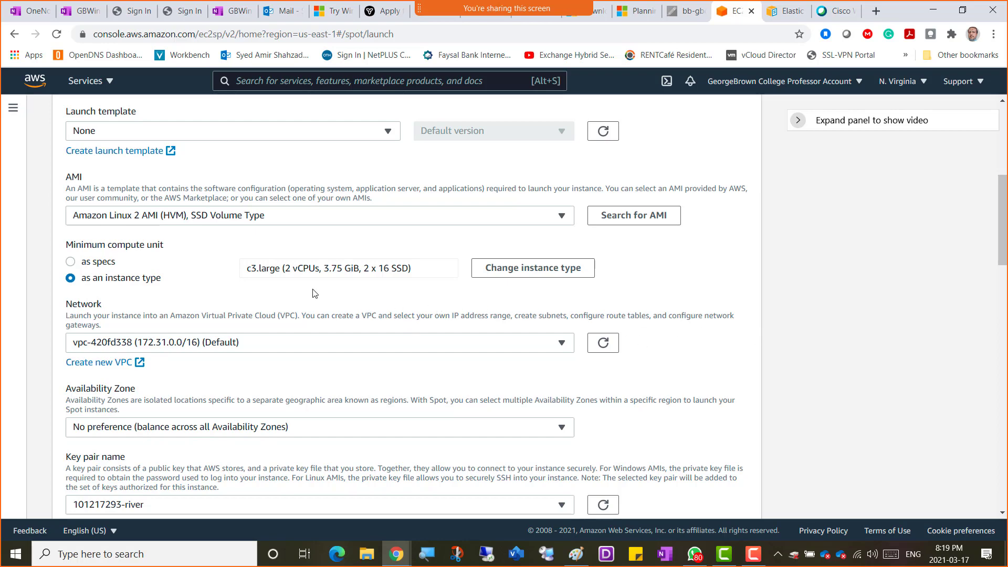
pyautogui.scroll(-10, 318, 299)
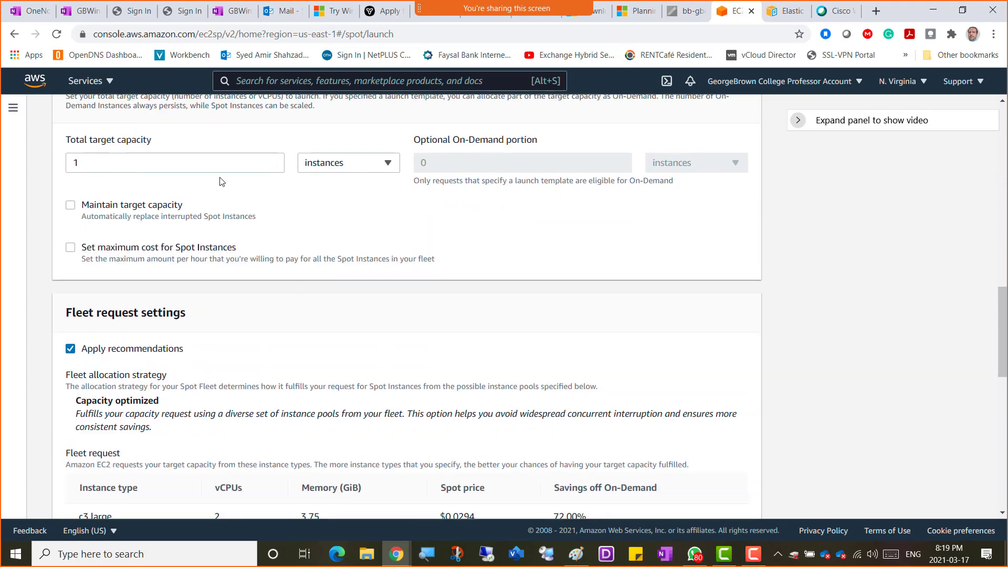
pyautogui.scroll(1, 94, 221)
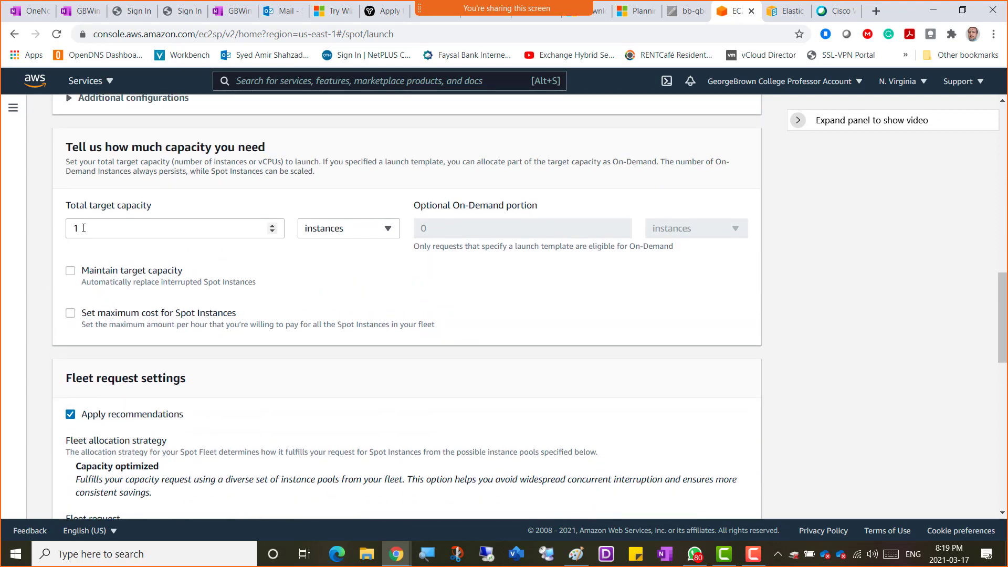
# - Review the Spot Fleet request with target capacity 1, then cancel it without launching
pyautogui.moveTo(84, 231); pyautogui.dragTo(74, 229)
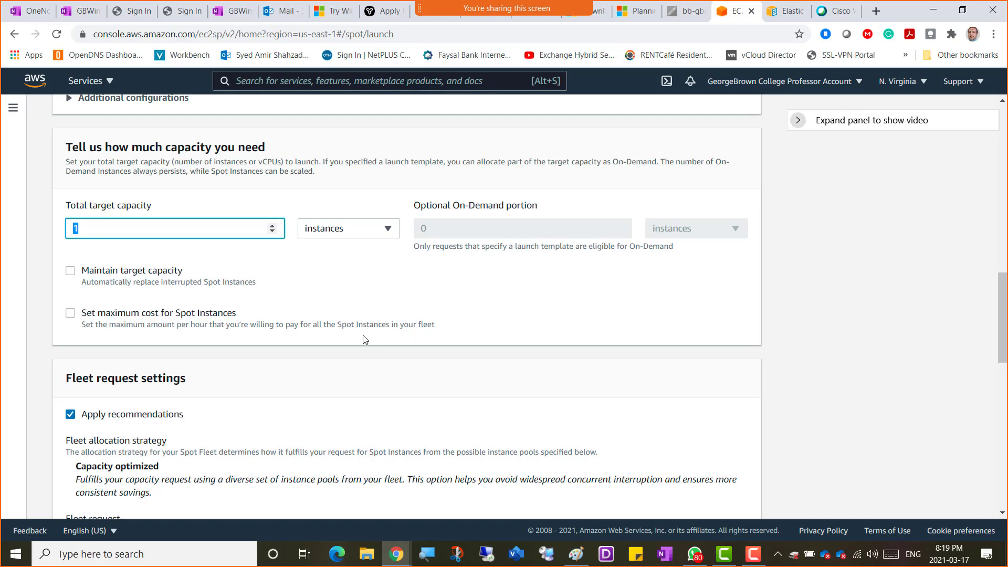
pyautogui.scroll(-6, 388, 335)
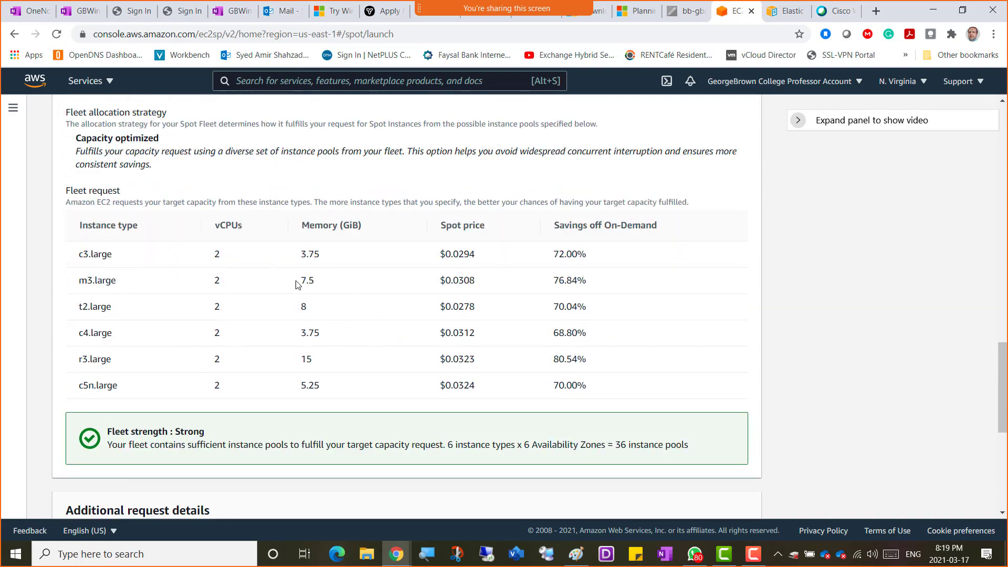
pyautogui.scroll(4, 290, 272)
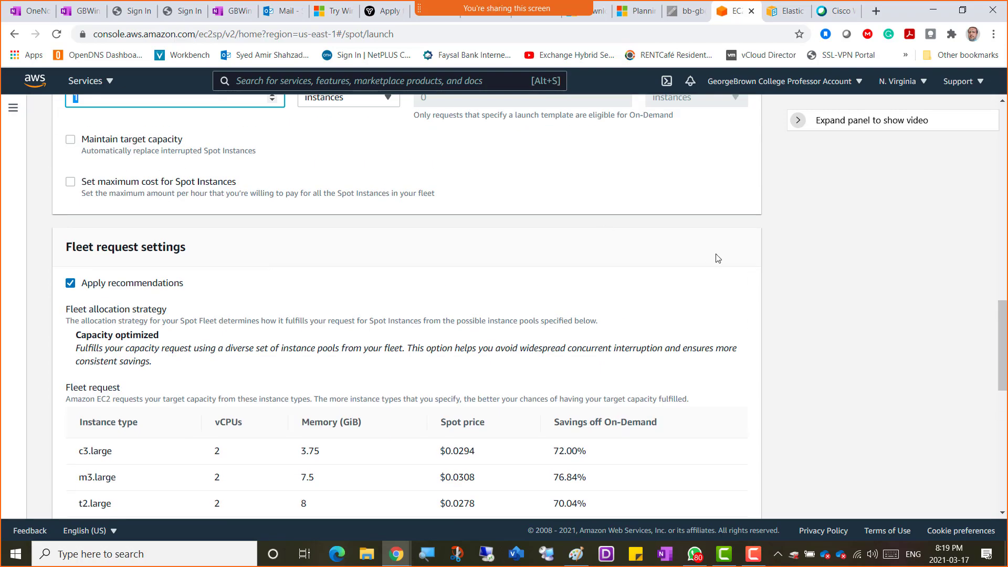
pyautogui.scroll(-7, 719, 260)
pyautogui.scroll(-3, 719, 261)
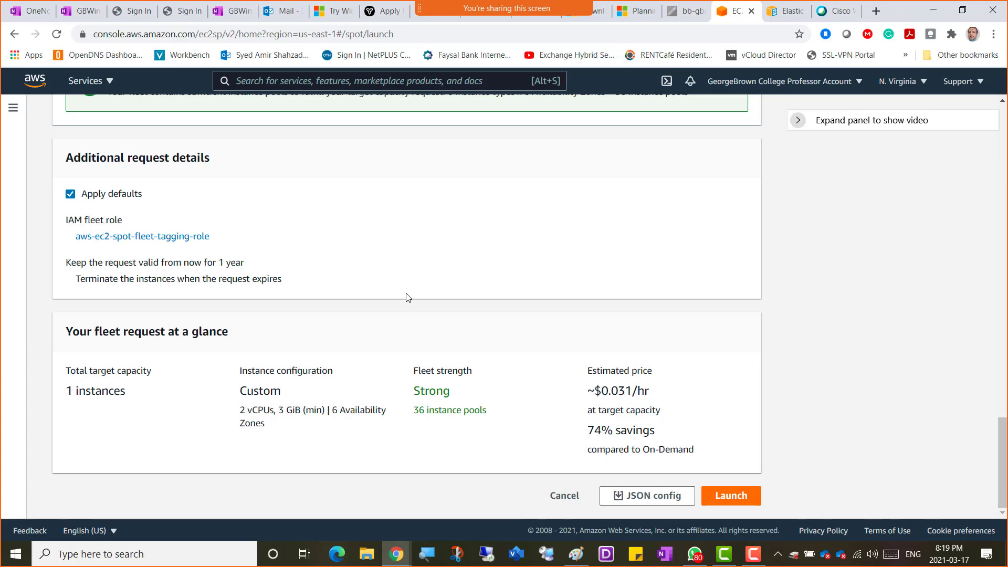
pyautogui.scroll(3, 407, 295)
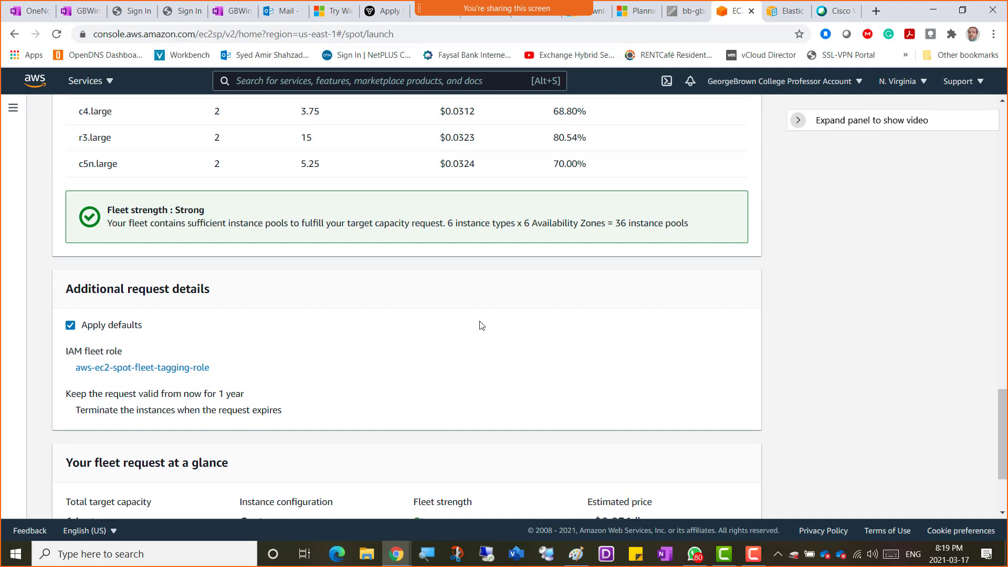
pyautogui.scroll(-3, 558, 371)
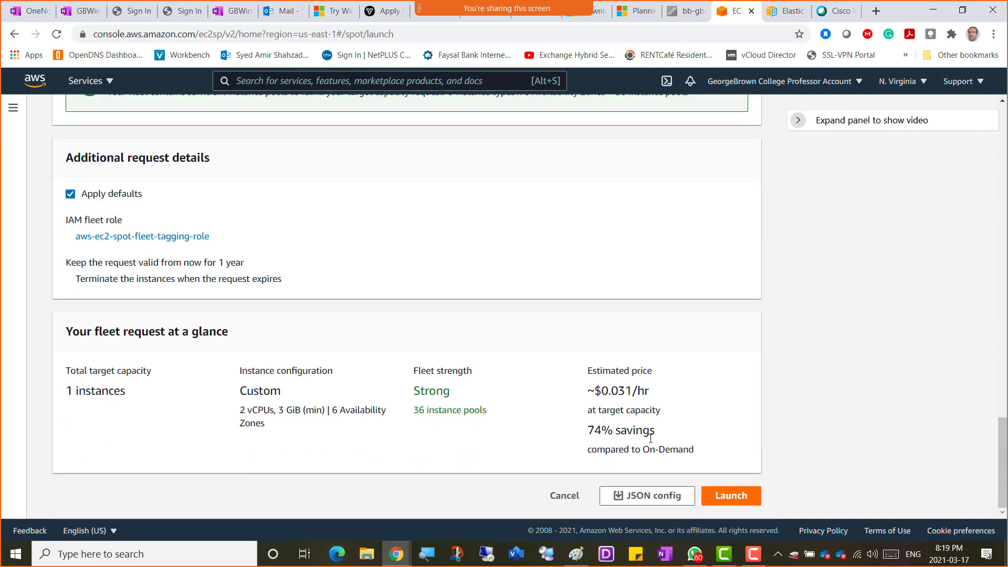
pyautogui.click(560, 501)
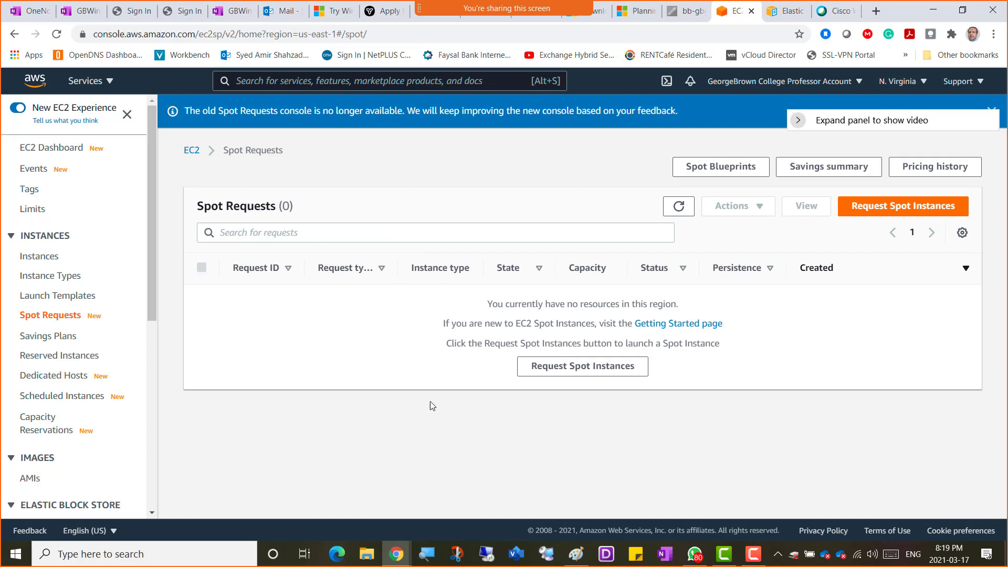
# - Open the Savings Plans page and select its heading and both introductory paragraphs
pyautogui.click(33, 338)
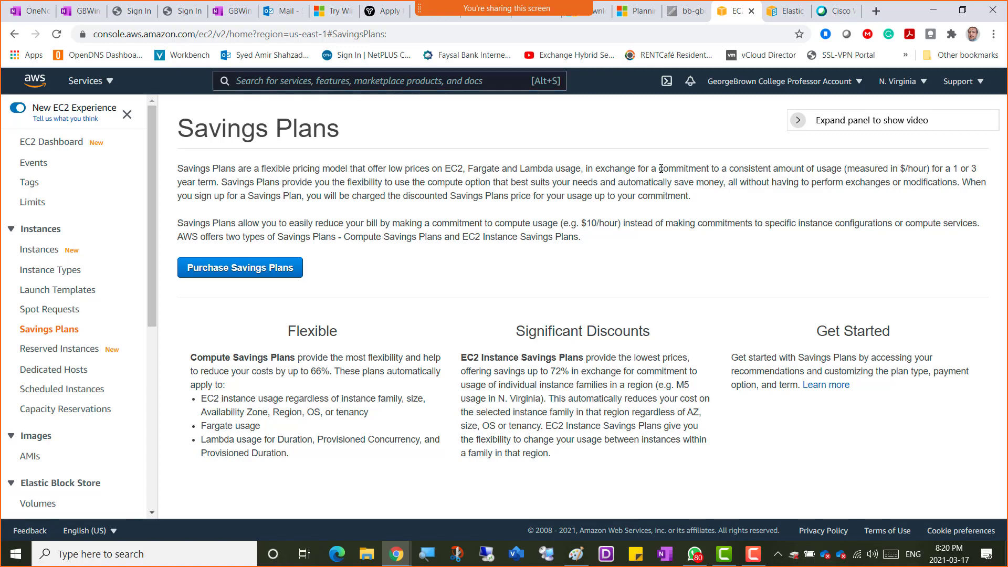
pyautogui.moveTo(661, 169); pyautogui.dragTo(847, 168)
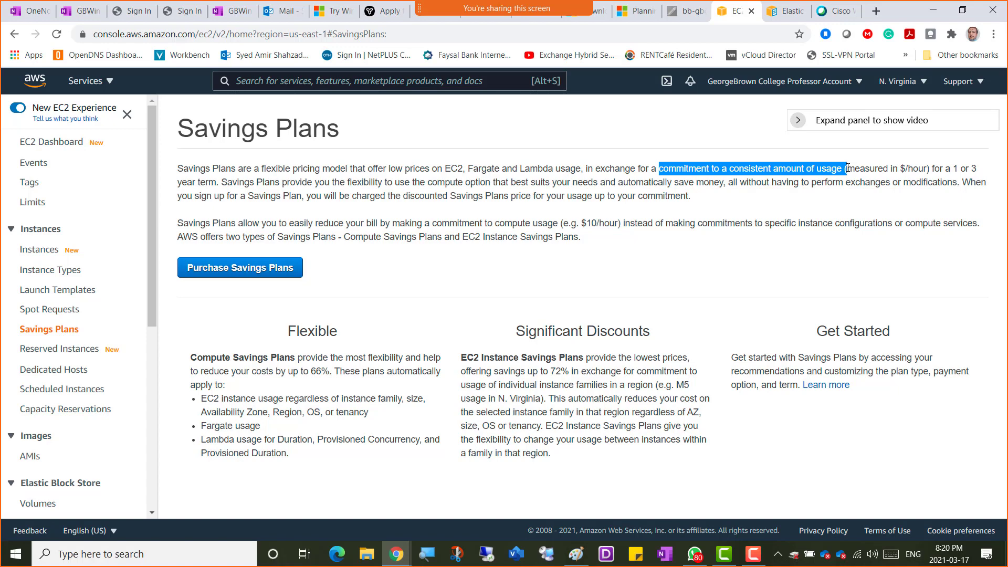
pyautogui.moveTo(847, 169)
pyautogui.mouseDown()
pyautogui.moveTo(824, 168)
pyautogui.moveTo(845, 168)
pyautogui.mouseUp()
pyautogui.click(182, 170)
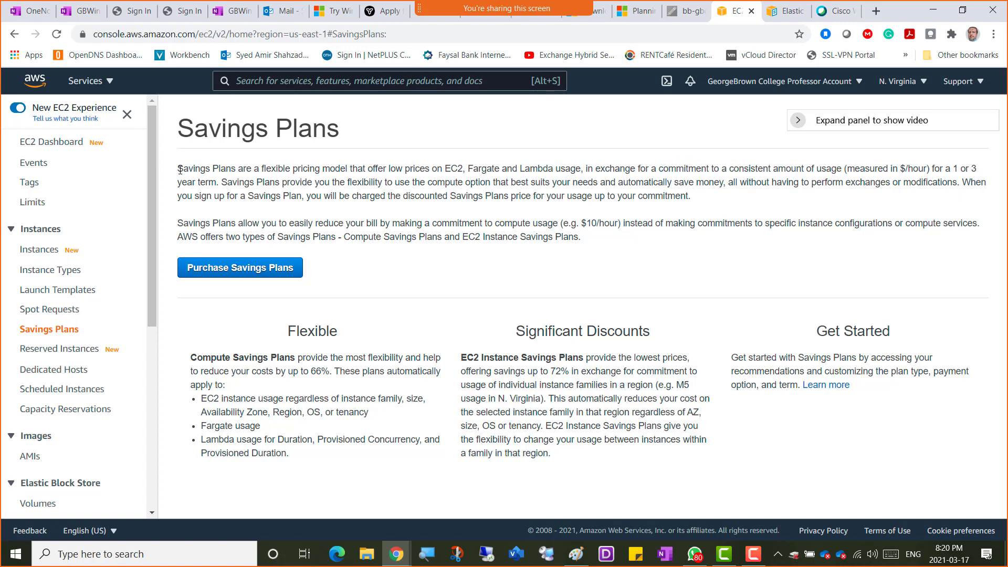
pyautogui.moveTo(181, 126); pyautogui.dragTo(627, 240)
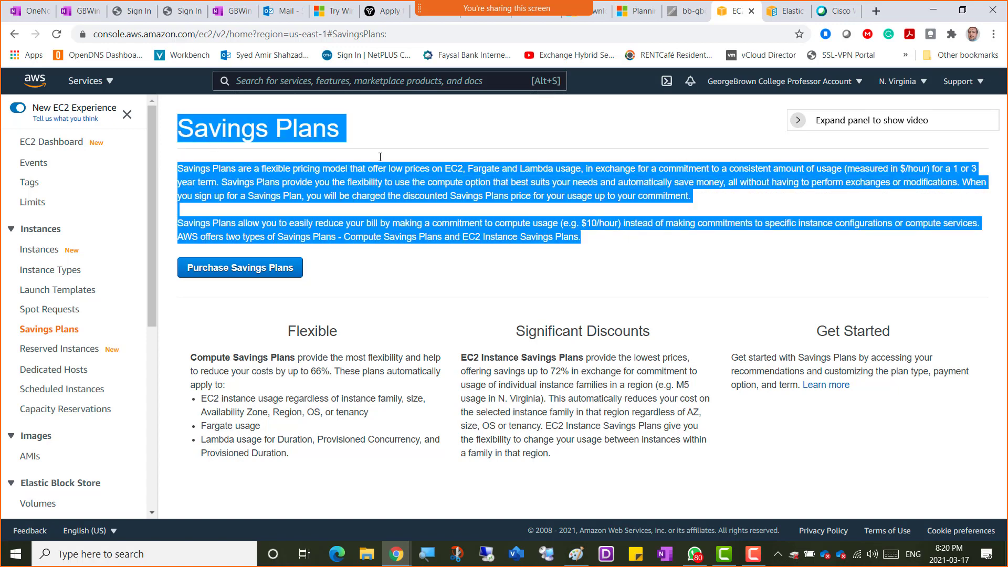
# - Paste the Savings Plans heading and paragraphs at the empty OneNote bullet, then return to AWS
pyautogui.click(82, 16)
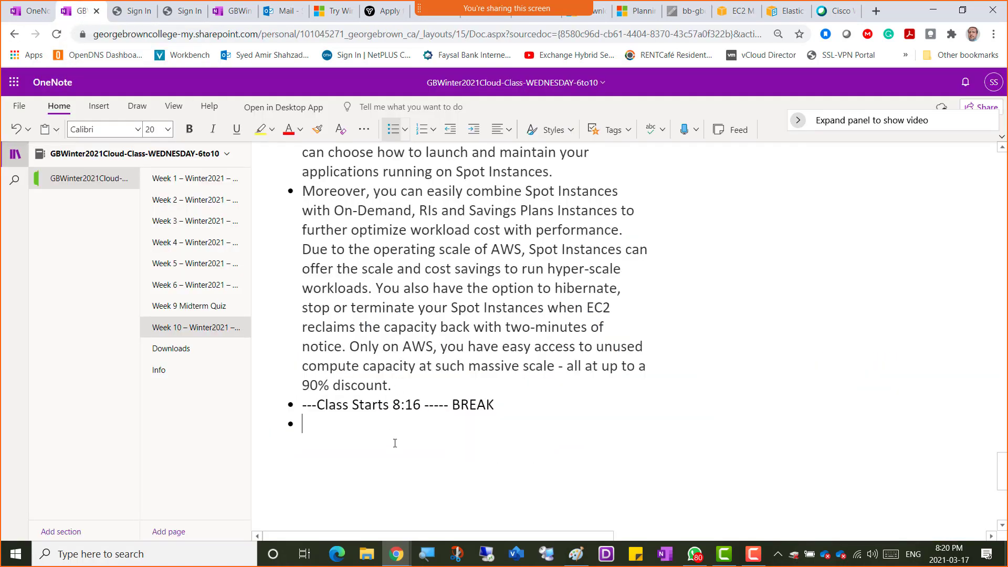
pyautogui.hotkey('ctrl', 'v')
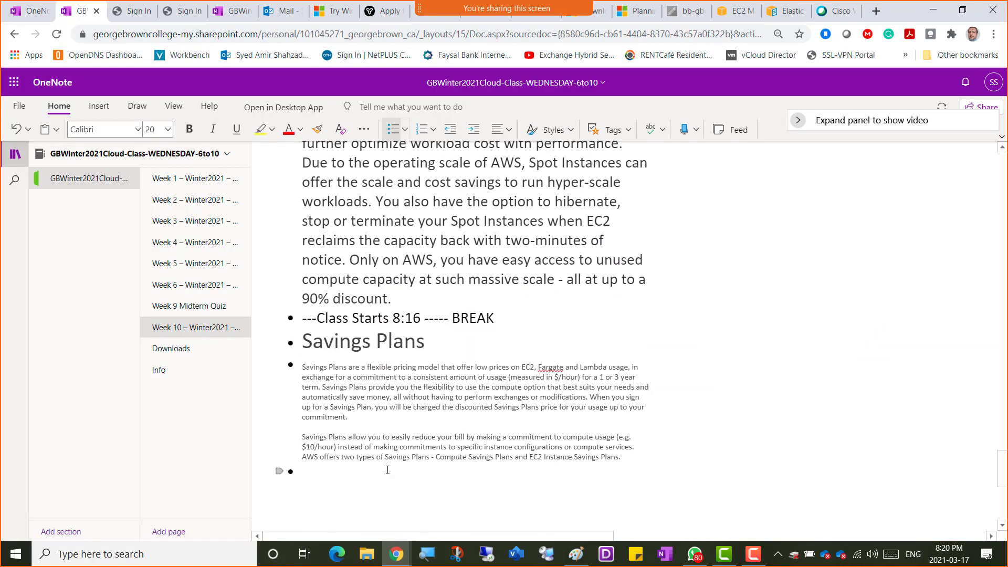
pyautogui.hotkey('alt', 'Tab')
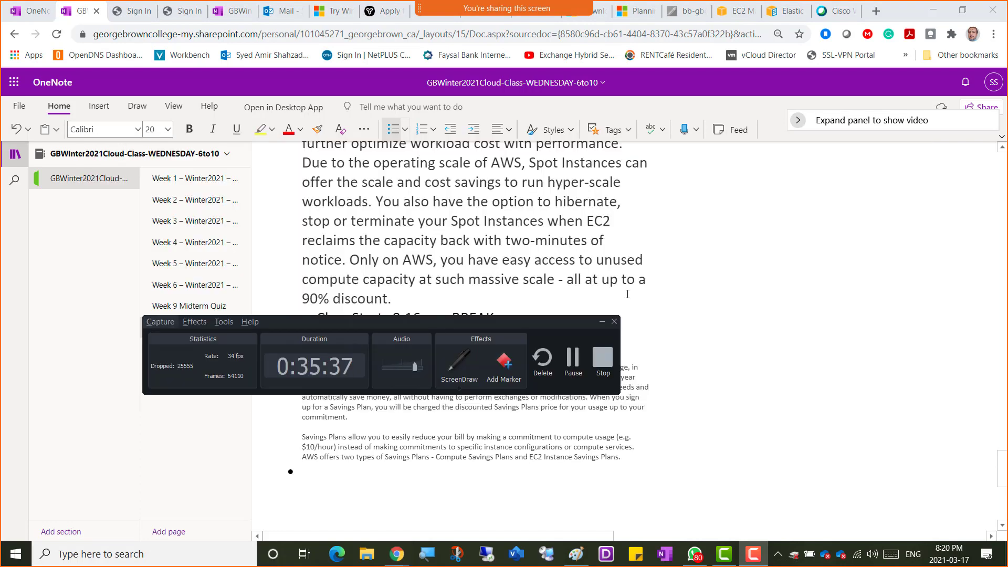
pyautogui.hotkey('alt', 'Tab')
pyautogui.click(736, 11)
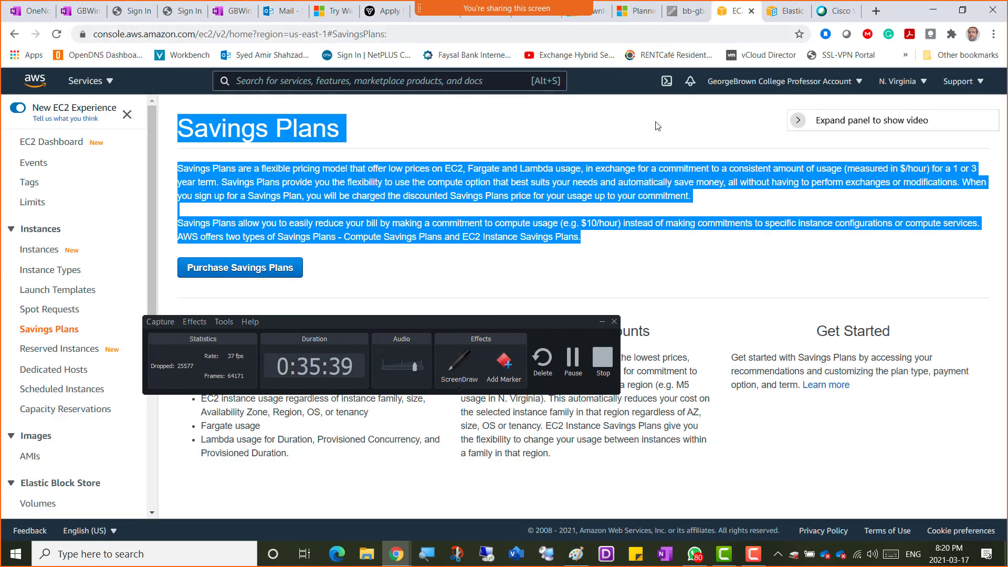
# - Open the Reserved Instances page, which lists 0 instances, and read through its Info help panel
pyautogui.click(601, 321)
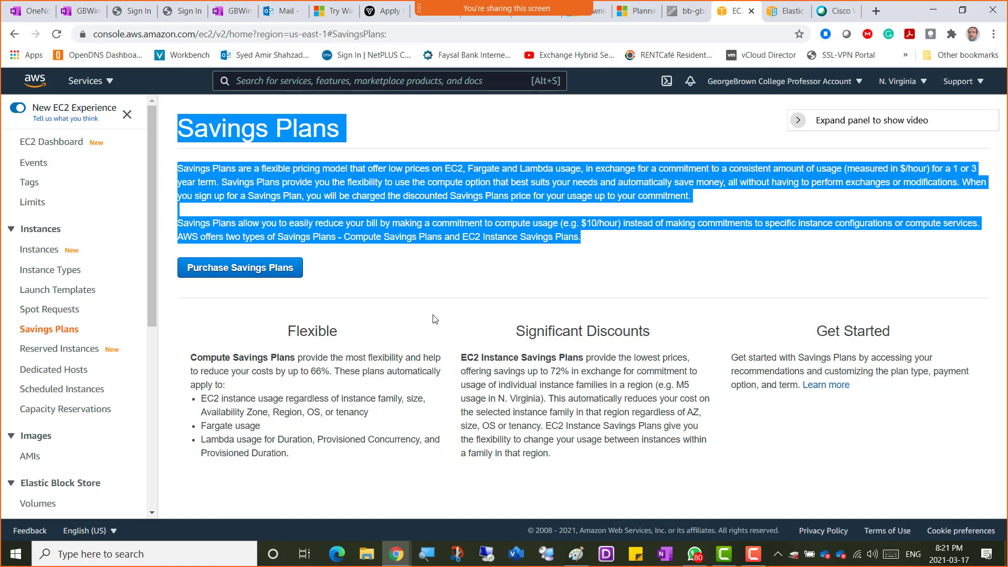
pyautogui.click(45, 353)
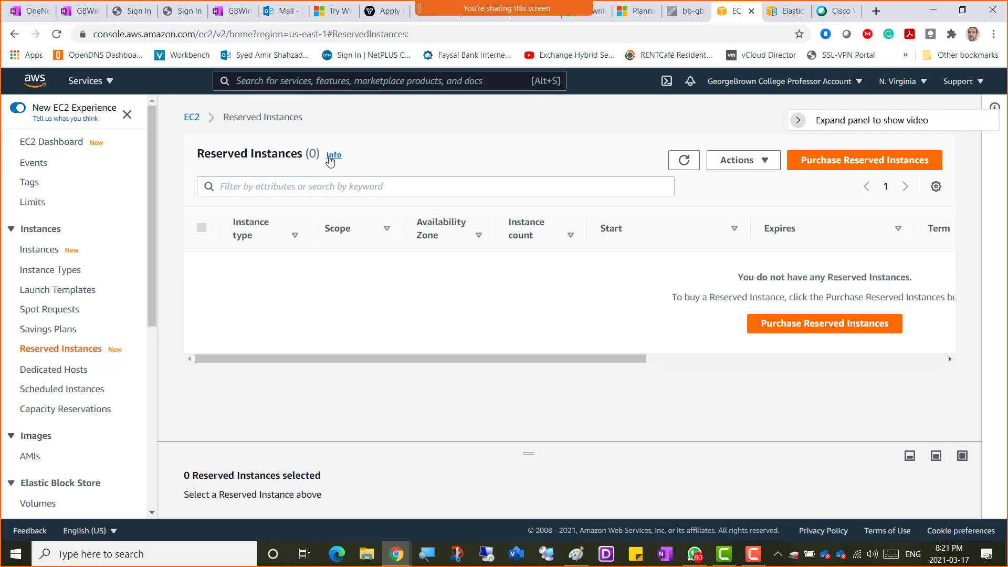
pyautogui.click(334, 156)
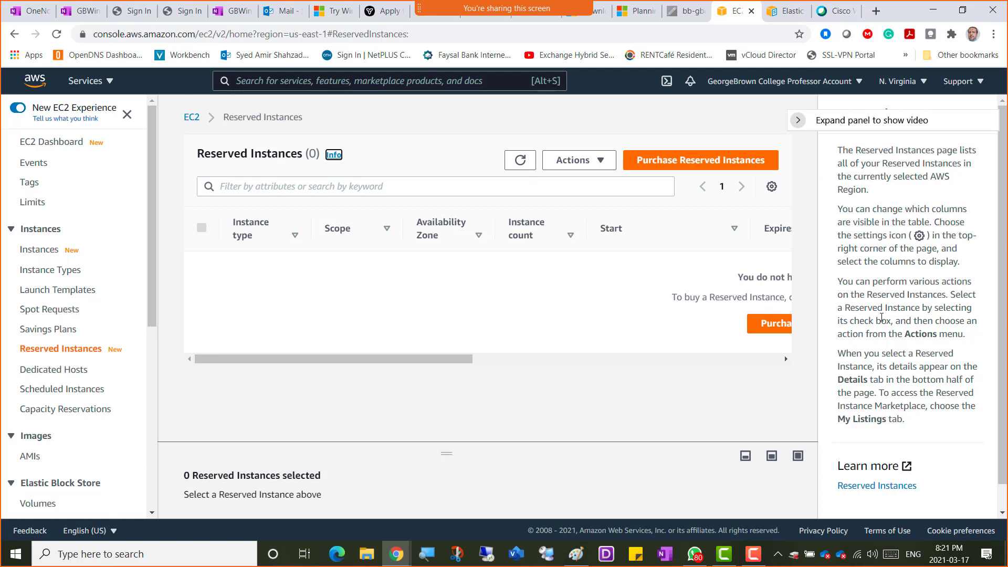
pyautogui.scroll(-1, 878, 355)
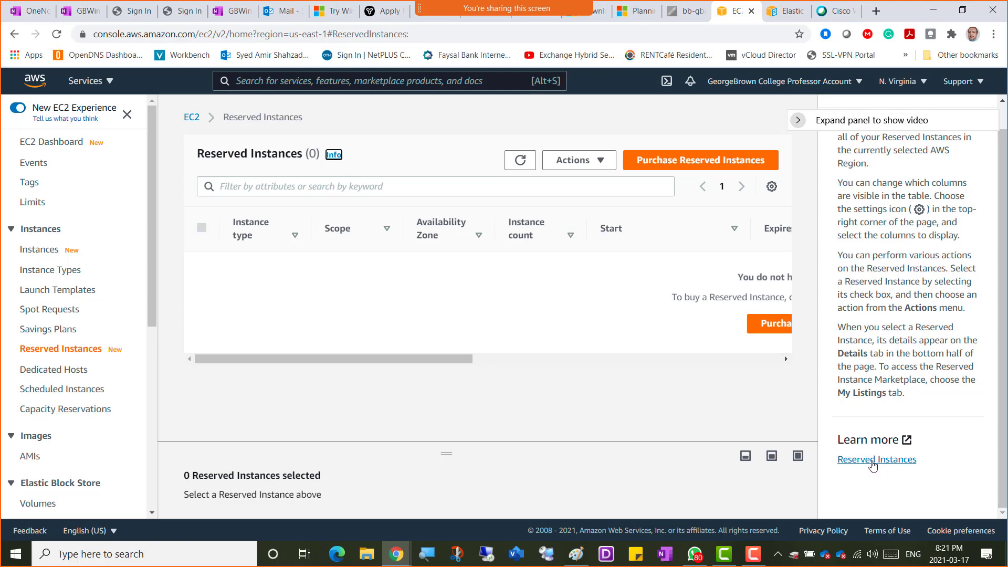
# - Open the Reserved Instances user guide and select its heading and two introductory paragraphs
pyautogui.click(873, 461)
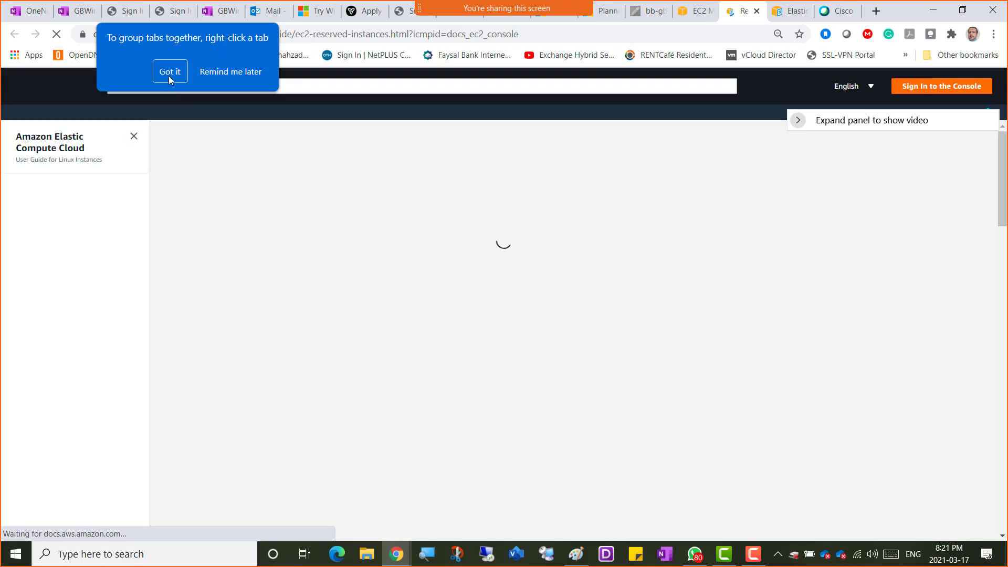
pyautogui.click(169, 75)
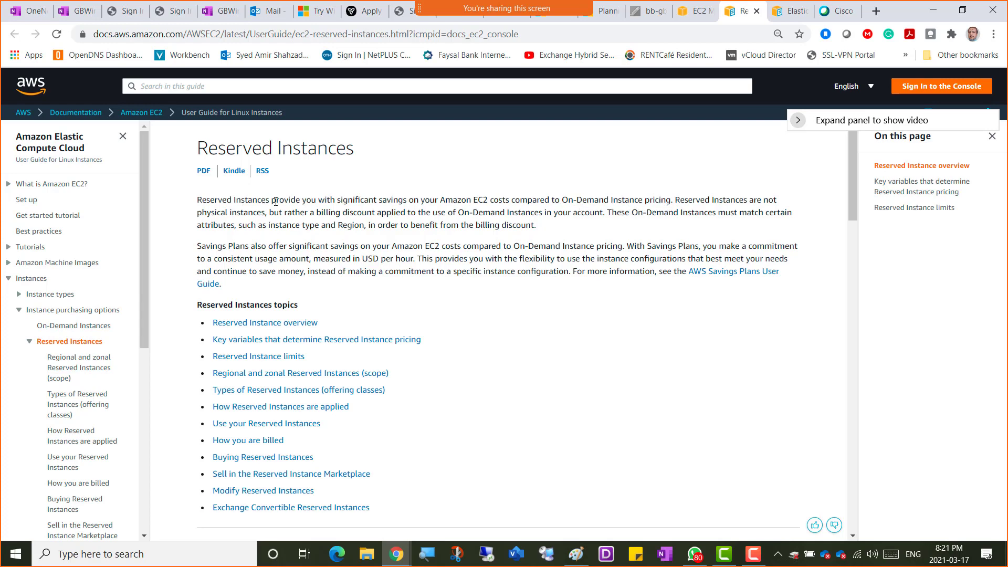
pyautogui.moveTo(407, 200); pyautogui.dragTo(335, 200)
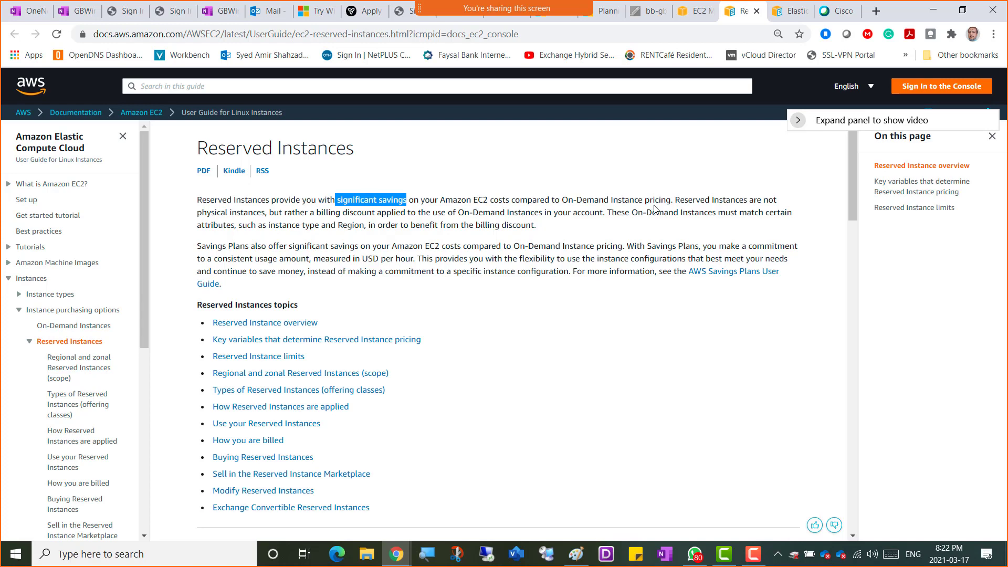
pyautogui.click(682, 200)
pyautogui.moveTo(682, 201); pyautogui.dragTo(608, 214)
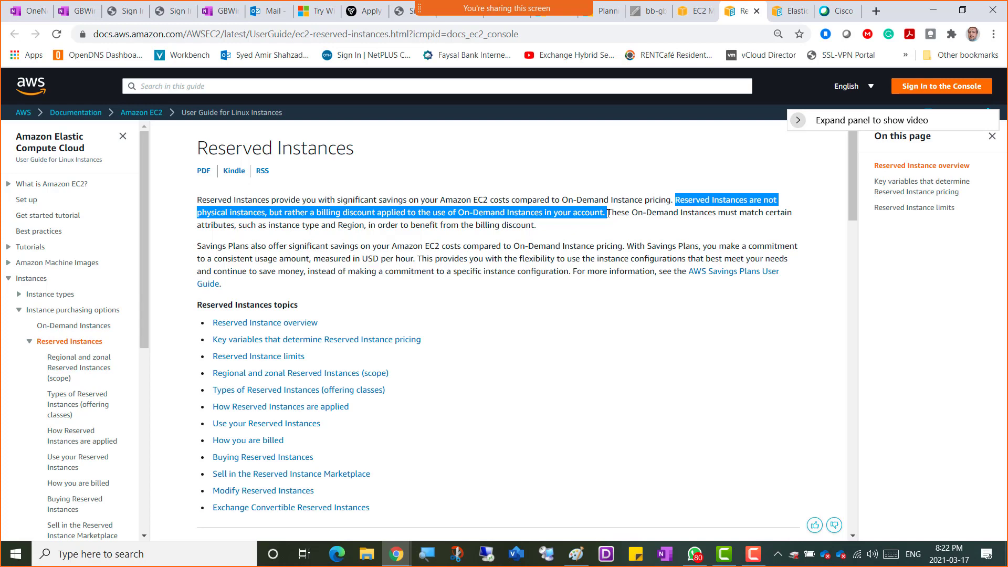
pyautogui.moveTo(608, 213); pyautogui.dragTo(606, 213)
pyautogui.moveTo(607, 213); pyautogui.dragTo(726, 246)
pyautogui.moveTo(663, 246); pyautogui.dragTo(744, 254)
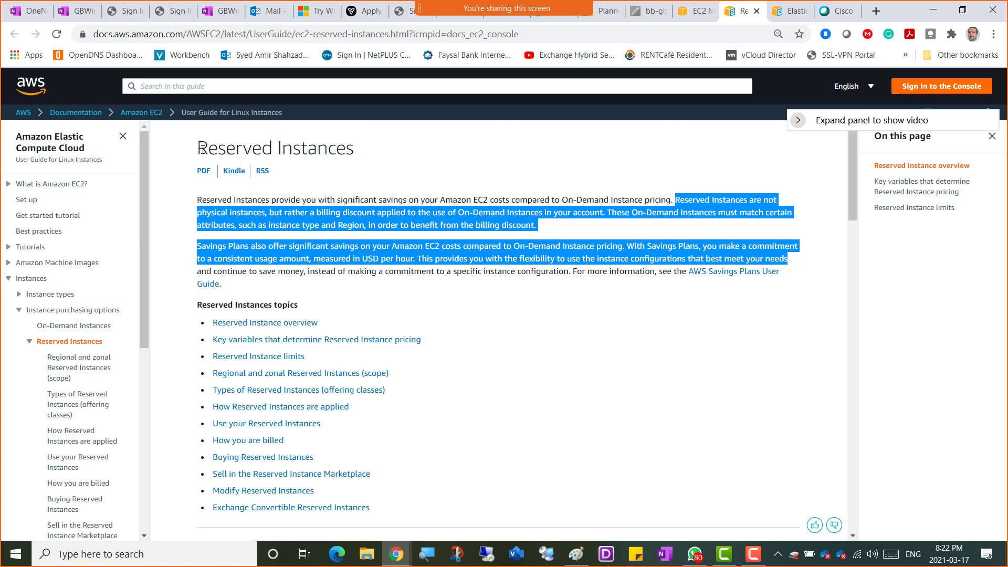
pyautogui.moveTo(203, 150); pyautogui.dragTo(571, 274)
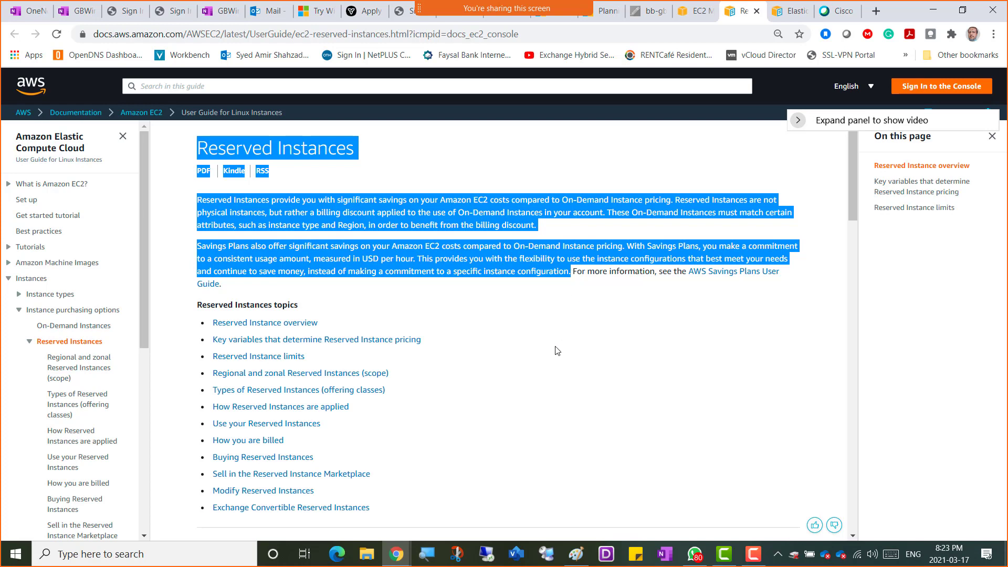
# - Paste the Reserved Instances text under Savings Plans in the class notes
pyautogui.click(67, 19)
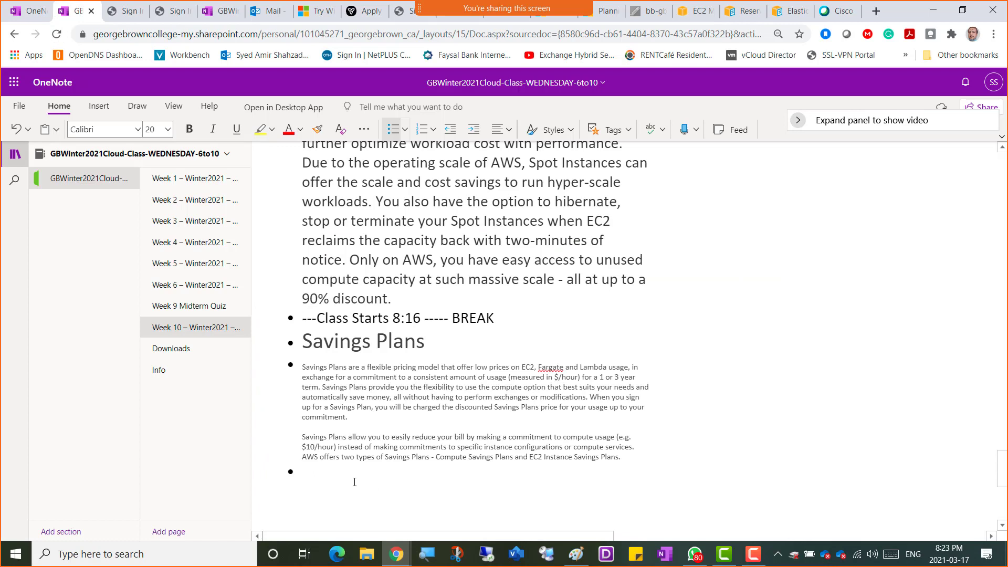
pyautogui.write('Reserved Instances PDF Kindle RSS Reserved Instances provide you with significant savings on your Amazon EC2 costs compared to On-Demand Instance pricing. Reserved Instances are not physical instances, but rather a billing discount applied to the use of On-Demand Instances in your account. These On-Demand Instances must match certain attributes, such as instance type and Region, in order to benefit from the billing discount. Savings Plans also offer significant savings on your Amazon EC2 costs compared to On-Demand Instance pricing. With Savings Plans, you make a commitment to a consistent usage amount, measured in USD per hour. This provides you with the flexibility to use the instance configurations that best meet your needs and continue to save money, instead of making a commitment to a specific instance configuration.')
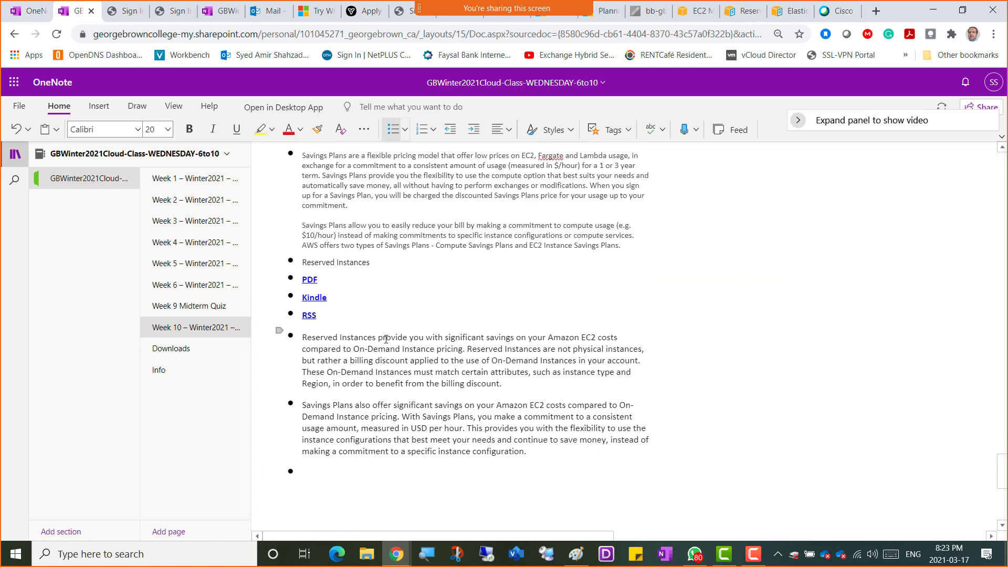
pyautogui.scroll(3, 386, 339)
pyautogui.scroll(-2, 316, 333)
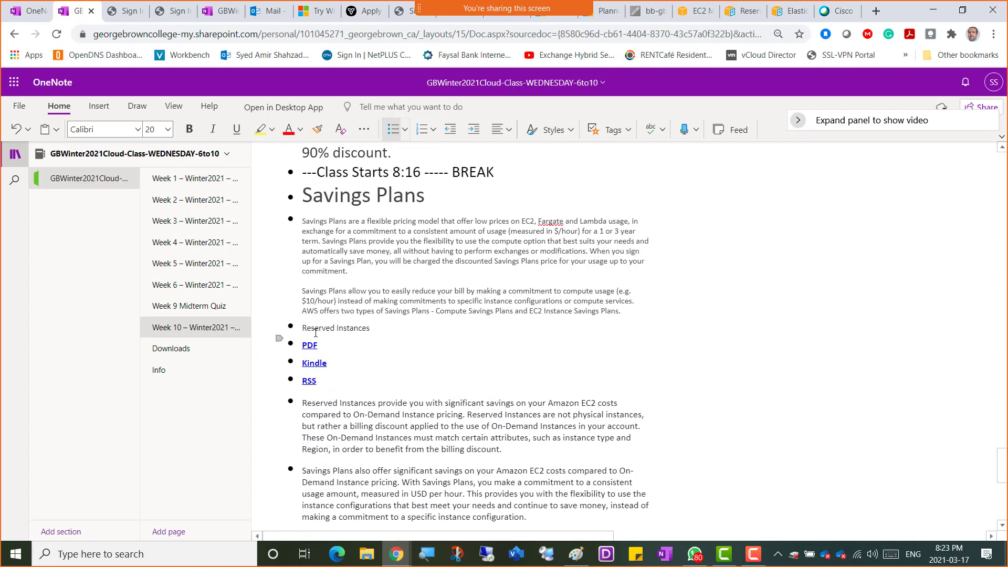
# - Set the Reserved Instances heading to size 20 and delete the PDF, Kindle and RSS lines
pyautogui.moveTo(369, 330); pyautogui.dragTo(301, 329)
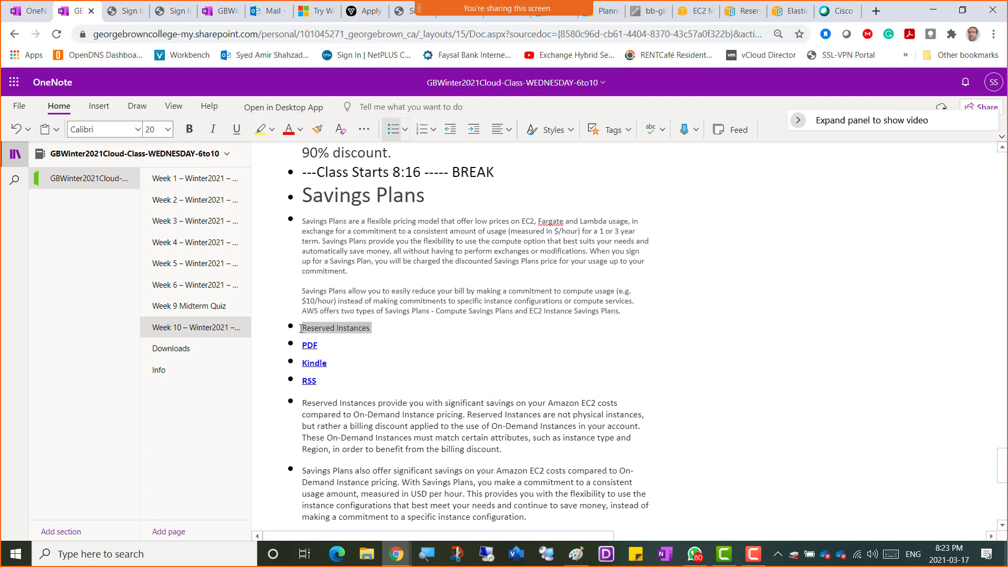
pyautogui.click(391, 291)
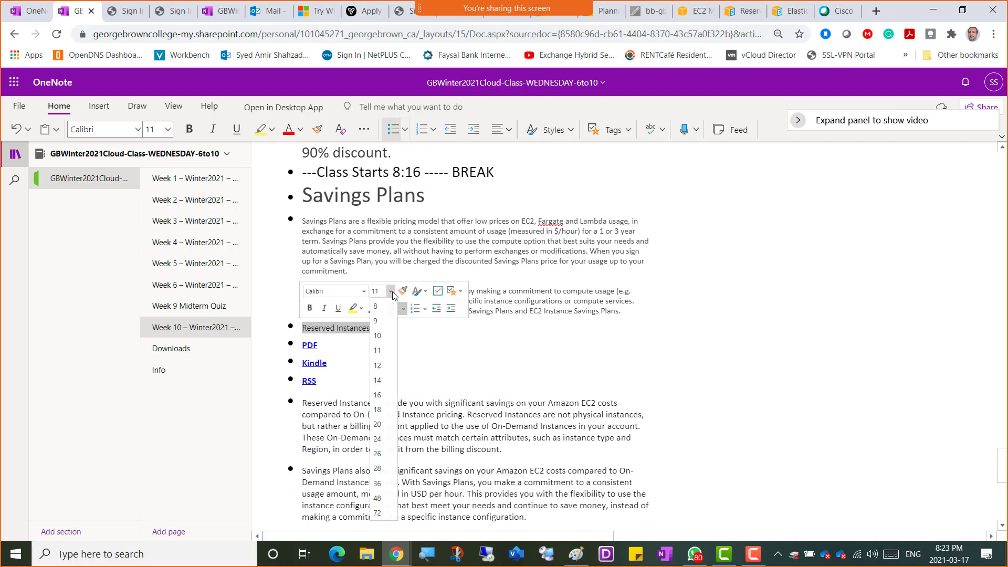
pyautogui.click(378, 425)
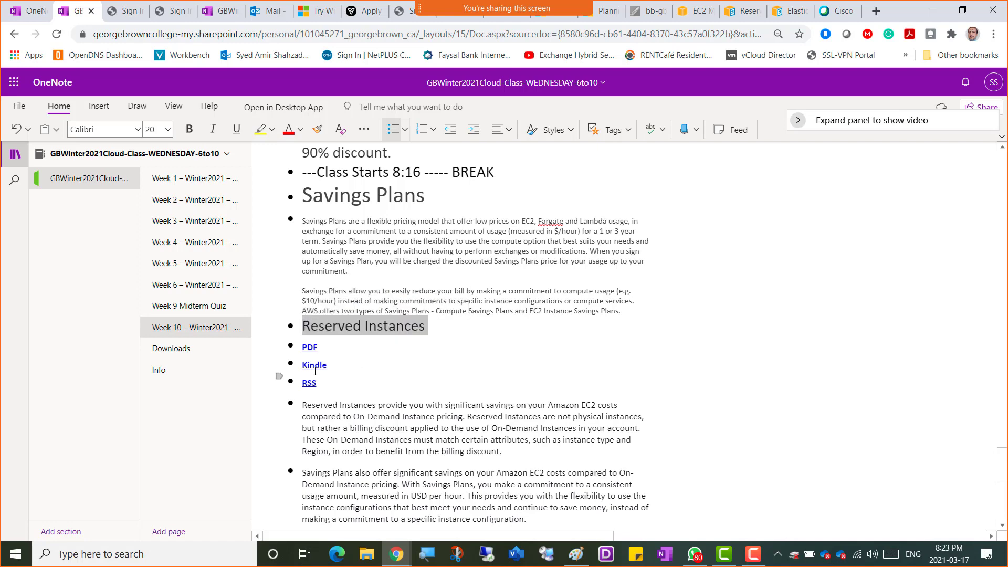
pyautogui.moveTo(319, 386); pyautogui.dragTo(299, 348)
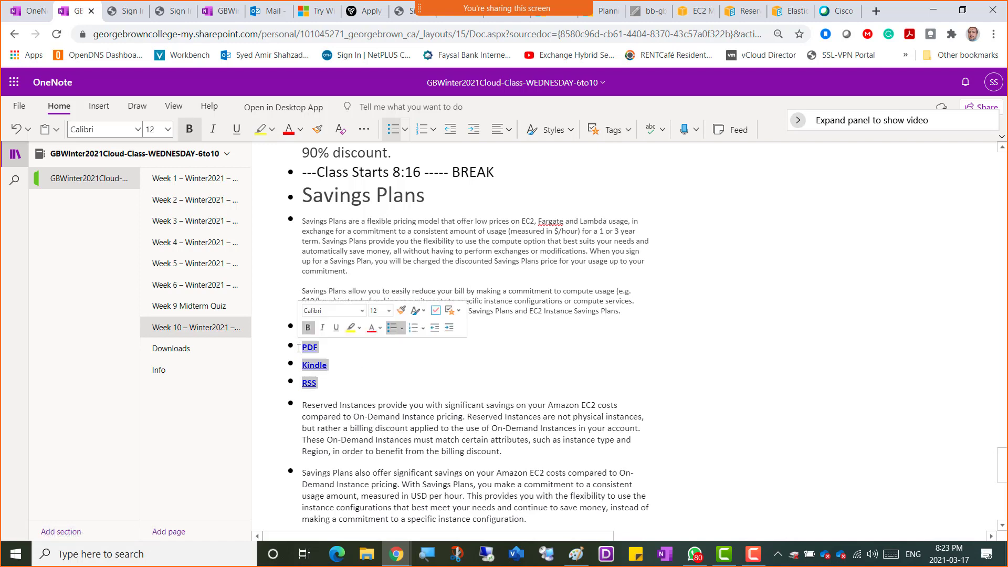
pyautogui.press('Delete')
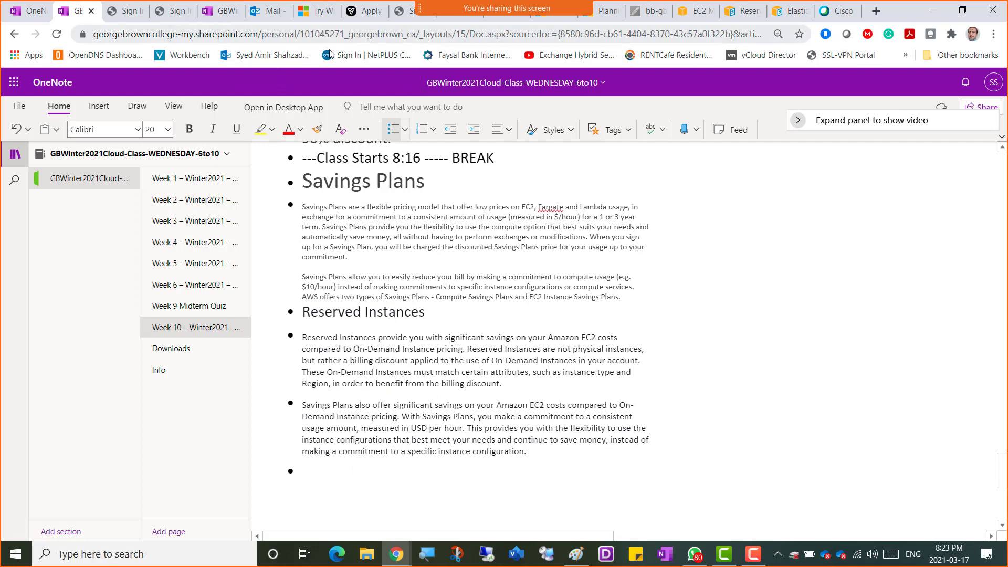
# - Switch to the EC2 console and open Dedicated Hosts, which shows none allocated in N. Virginia
pyautogui.click(694, 11)
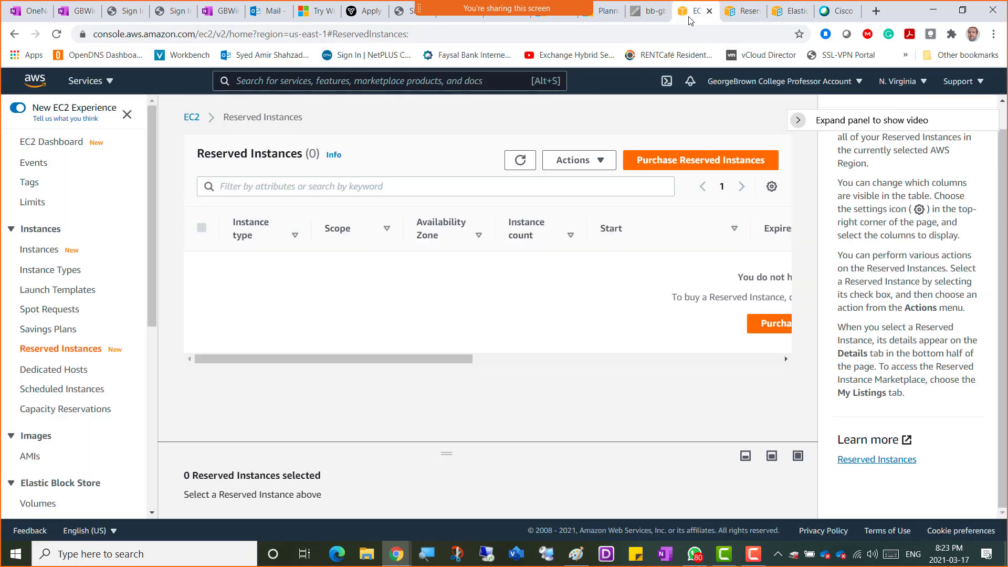
pyautogui.click(43, 372)
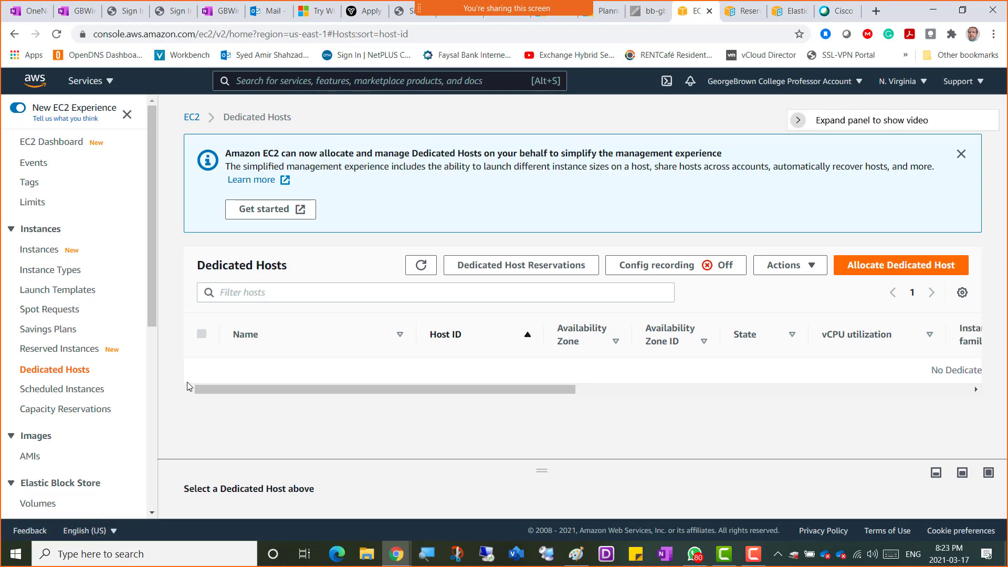
pyautogui.click(754, 554)
pyautogui.moveTo(442, 322); pyautogui.dragTo(453, 488)
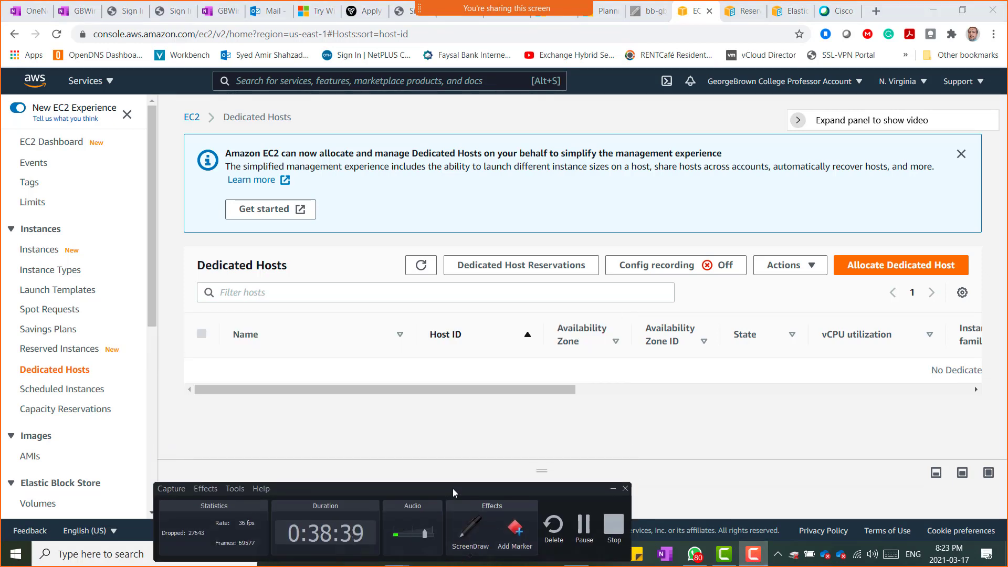
pyautogui.click(487, 537)
pyautogui.click(483, 536)
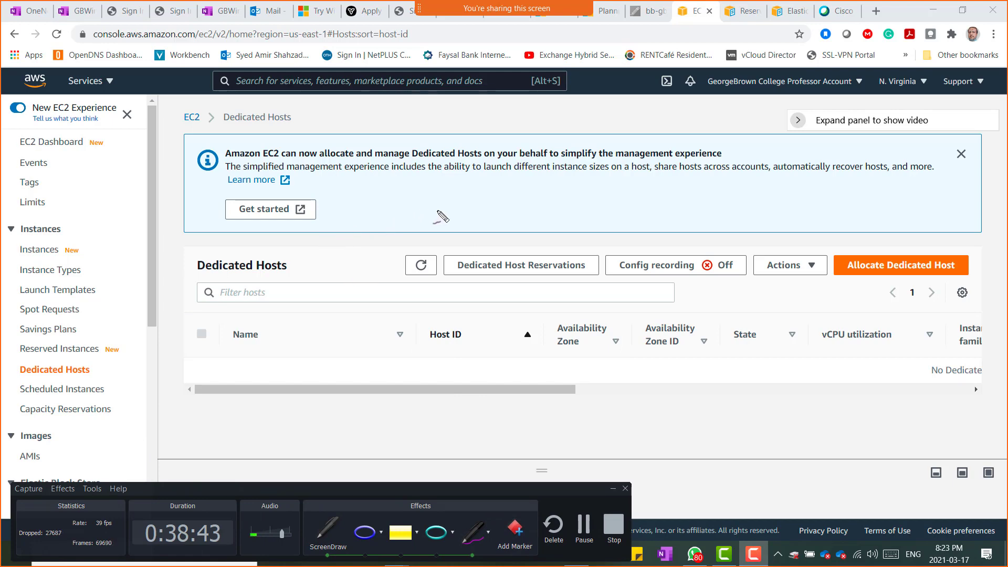
pyautogui.moveTo(411, 183)
pyautogui.mouseDown()
pyautogui.moveTo(452, 226)
pyautogui.moveTo(412, 184)
pyautogui.moveTo(499, 223)
pyautogui.moveTo(462, 226)
pyautogui.moveTo(456, 184)
pyautogui.moveTo(522, 175)
pyautogui.moveTo(536, 213)
pyautogui.moveTo(508, 182)
pyautogui.mouseUp()
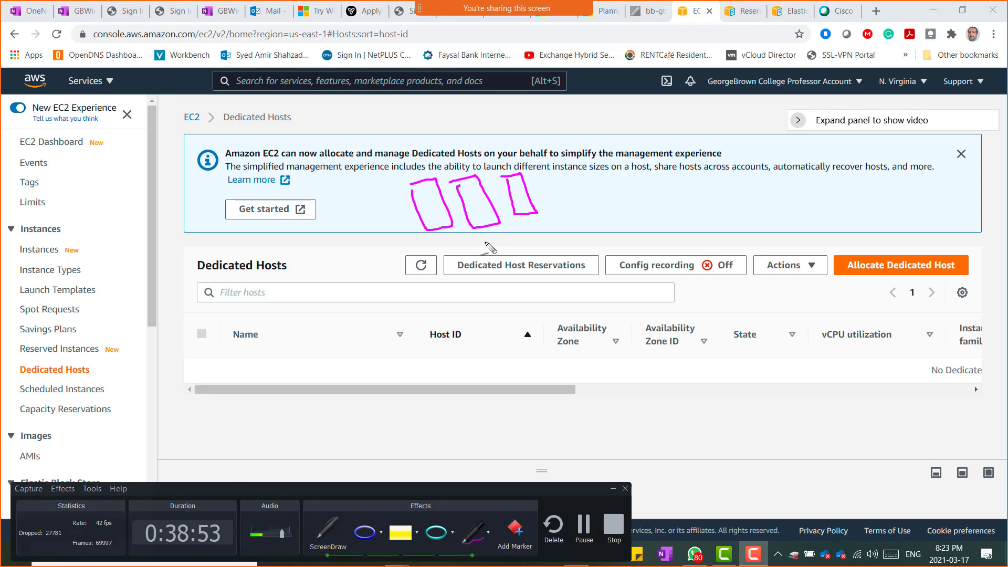
pyautogui.moveTo(474, 242)
pyautogui.mouseDown()
pyautogui.moveTo(546, 245)
pyautogui.moveTo(592, 362)
pyautogui.moveTo(514, 383)
pyautogui.moveTo(442, 319)
pyautogui.moveTo(479, 243)
pyautogui.moveTo(494, 237)
pyautogui.mouseUp()
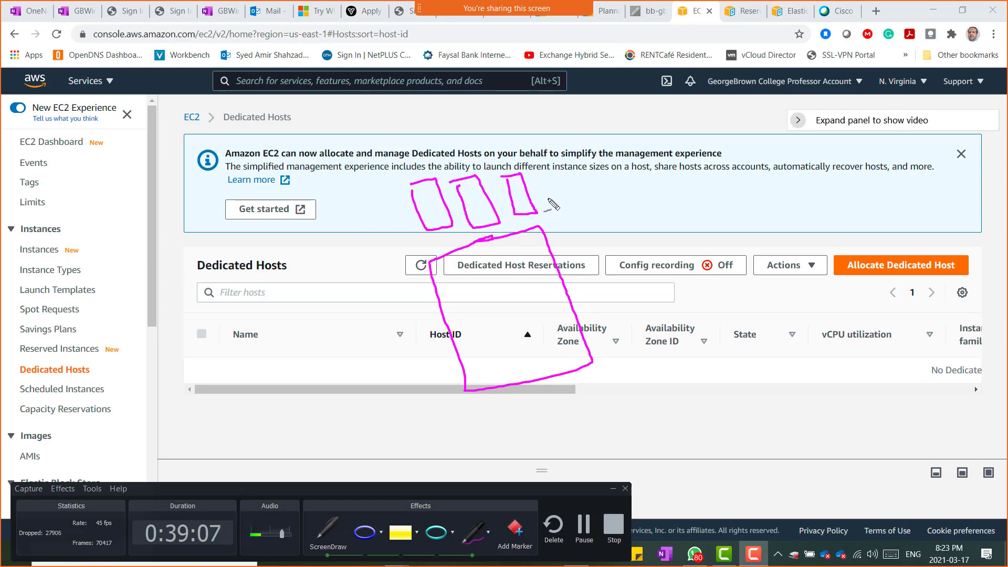
pyautogui.moveTo(530, 231)
pyautogui.mouseDown()
pyautogui.moveTo(542, 270)
pyautogui.moveTo(516, 246)
pyautogui.moveTo(572, 218)
pyautogui.moveTo(561, 254)
pyautogui.moveTo(547, 226)
pyautogui.mouseUp()
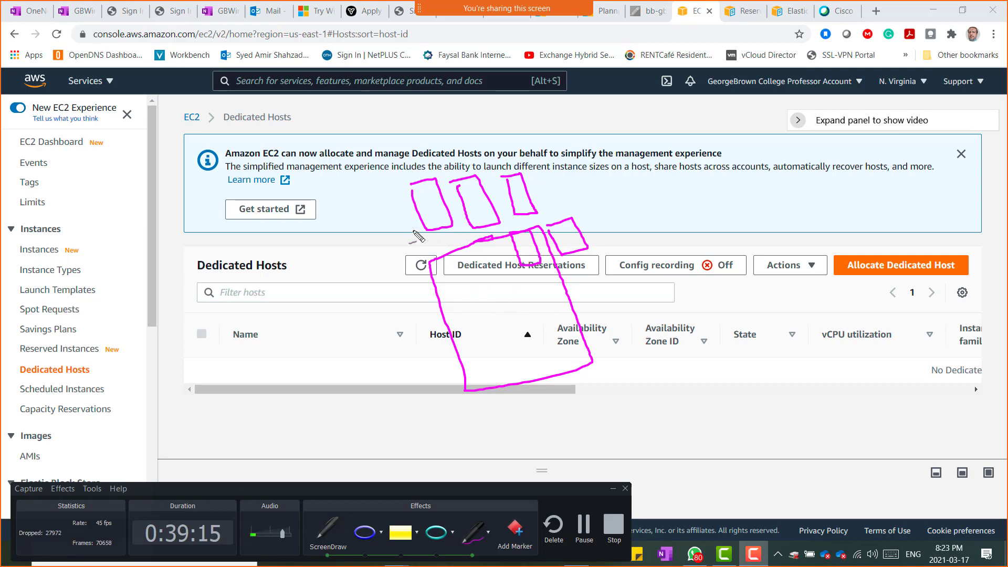
pyautogui.moveTo(393, 275)
pyautogui.mouseDown()
pyautogui.moveTo(412, 270)
pyautogui.moveTo(432, 310)
pyautogui.mouseUp()
pyautogui.moveTo(435, 268)
pyautogui.mouseDown()
pyautogui.moveTo(456, 261)
pyautogui.moveTo(444, 302)
pyautogui.moveTo(436, 275)
pyautogui.mouseUp()
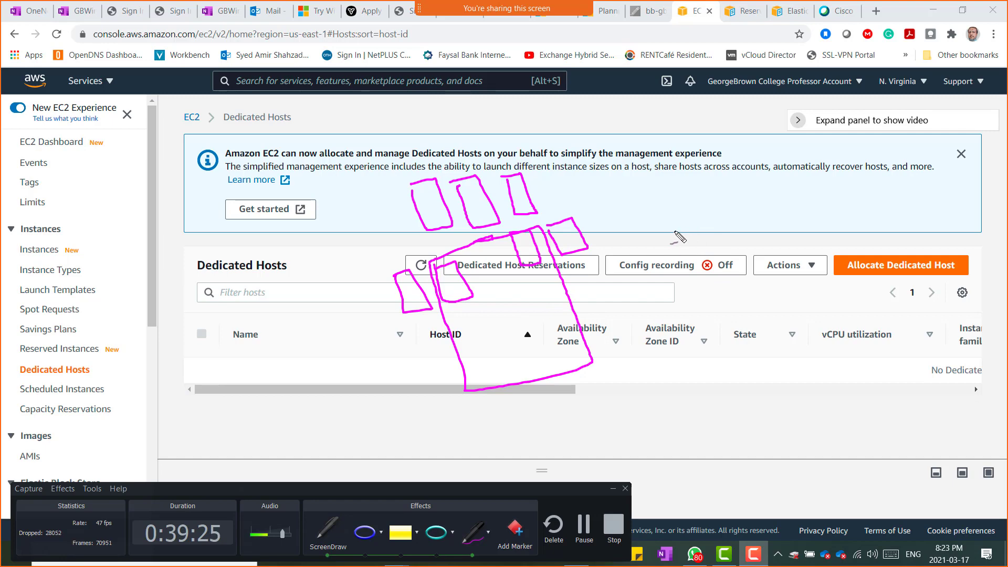
pyautogui.moveTo(673, 229)
pyautogui.mouseDown()
pyautogui.moveTo(799, 195)
pyautogui.moveTo(869, 339)
pyautogui.moveTo(730, 367)
pyautogui.moveTo(673, 228)
pyautogui.mouseUp()
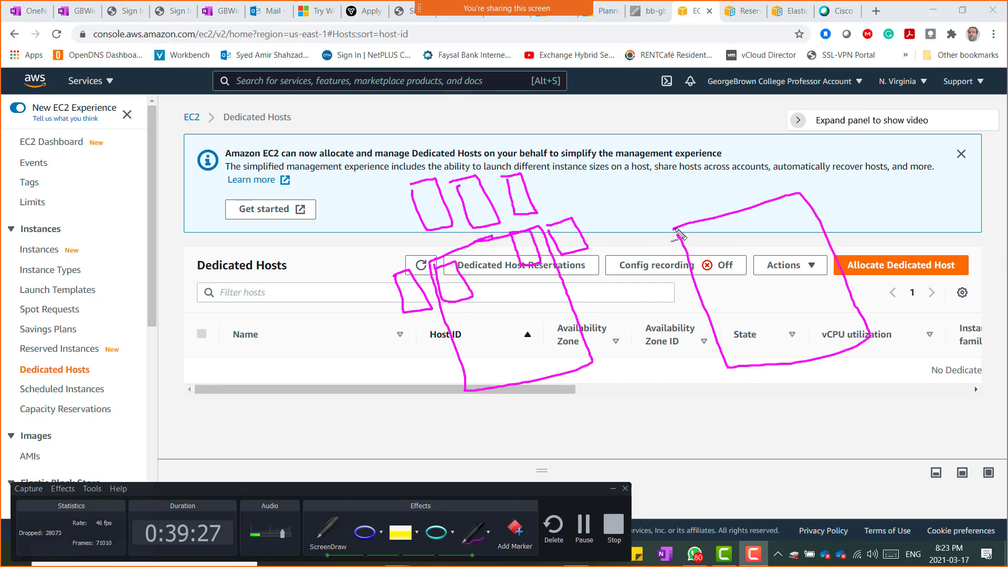
pyautogui.moveTo(673, 185)
pyautogui.mouseDown()
pyautogui.moveTo(699, 177)
pyautogui.moveTo(720, 226)
pyautogui.moveTo(675, 180)
pyautogui.moveTo(720, 167)
pyautogui.moveTo(762, 213)
pyautogui.moveTo(740, 225)
pyautogui.moveTo(704, 166)
pyautogui.mouseUp()
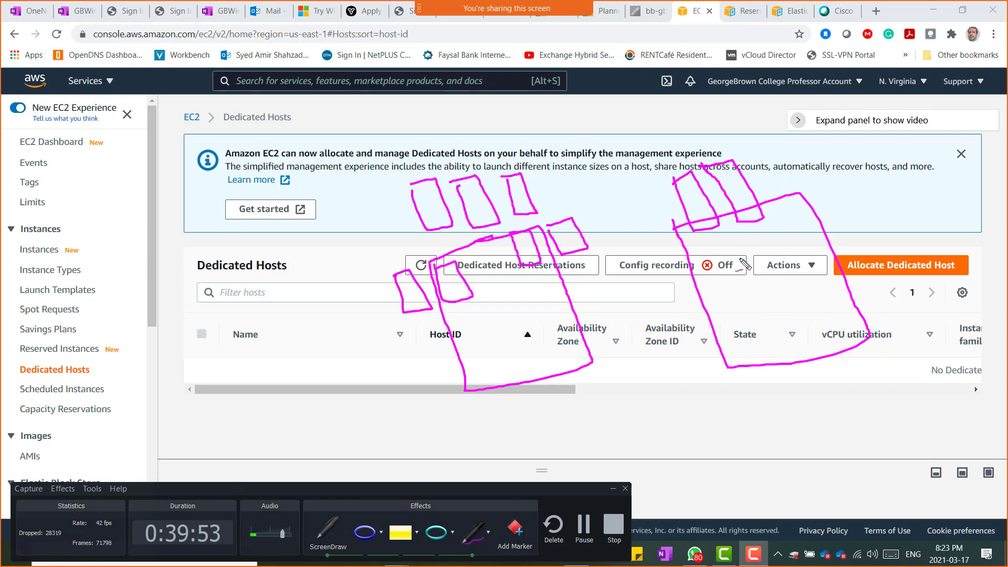
# - Sketch over the Dedicated Hosts table and underline the section and account names
pyautogui.moveTo(727, 251)
pyautogui.mouseDown()
pyautogui.moveTo(761, 310)
pyautogui.moveTo(792, 348)
pyautogui.moveTo(799, 343)
pyautogui.mouseUp()
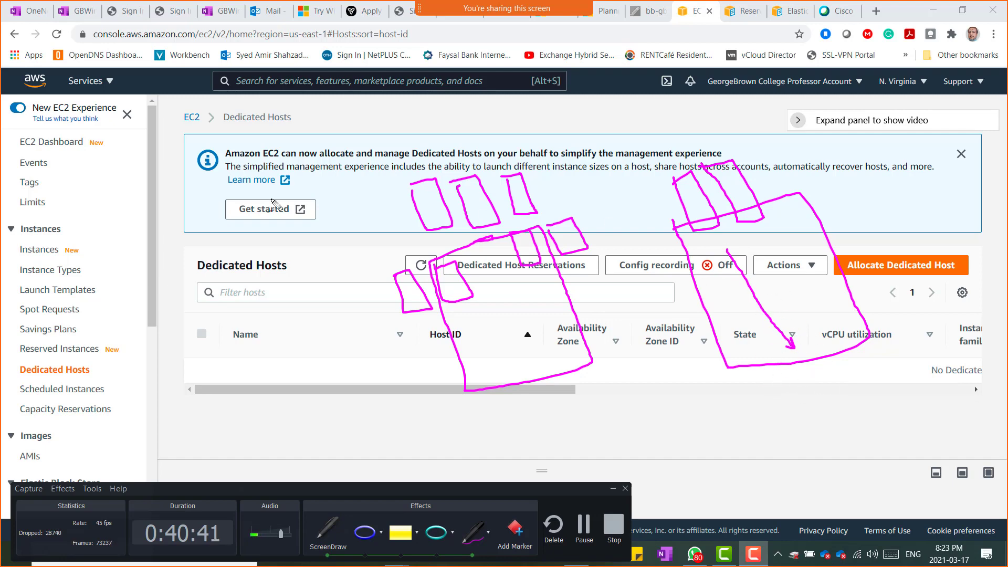
pyautogui.moveTo(42, 379); pyautogui.dragTo(91, 379)
pyautogui.moveTo(797, 241); pyautogui.dragTo(803, 239)
pyautogui.moveTo(745, 148)
pyautogui.mouseDown()
pyautogui.moveTo(804, 197)
pyautogui.moveTo(762, 200)
pyautogui.mouseUp()
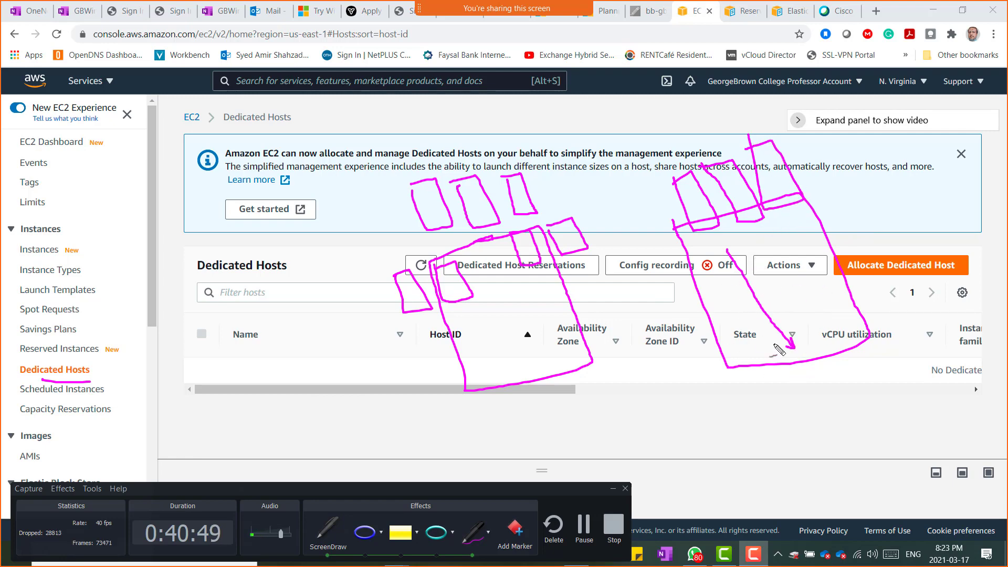
pyautogui.moveTo(729, 285); pyautogui.dragTo(734, 283)
pyautogui.moveTo(734, 89); pyautogui.dragTo(802, 83)
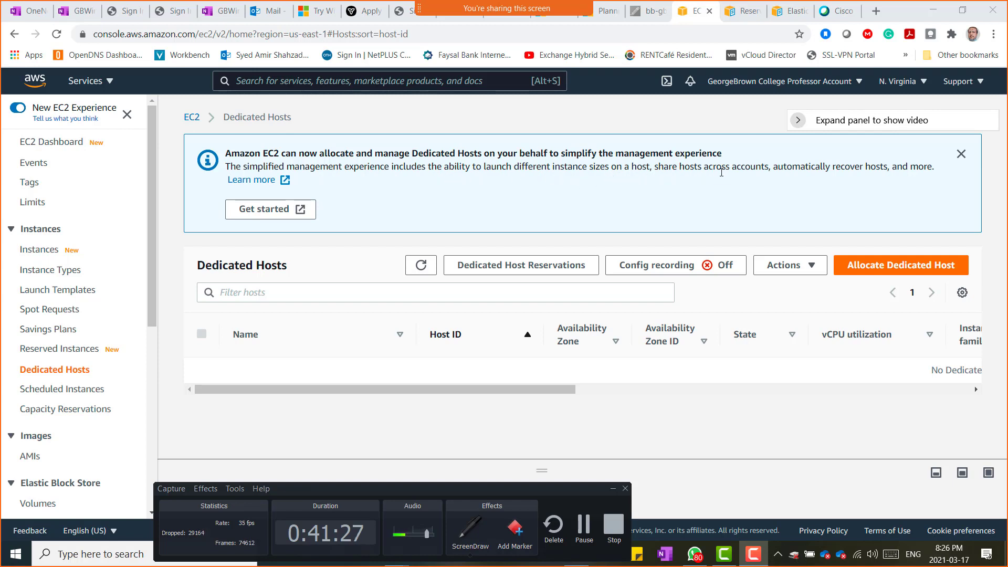
# - Open the host resource groups guide from the banner and select its introduction through the Settings list
pyautogui.moveTo(770, 170); pyautogui.dragTo(743, 171)
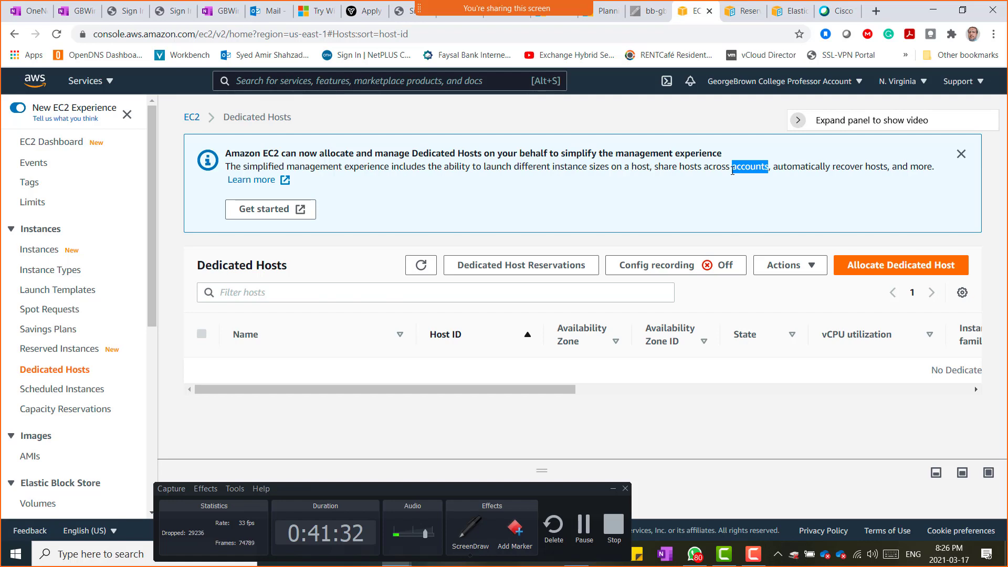
pyautogui.moveTo(774, 168); pyautogui.dragTo(887, 166)
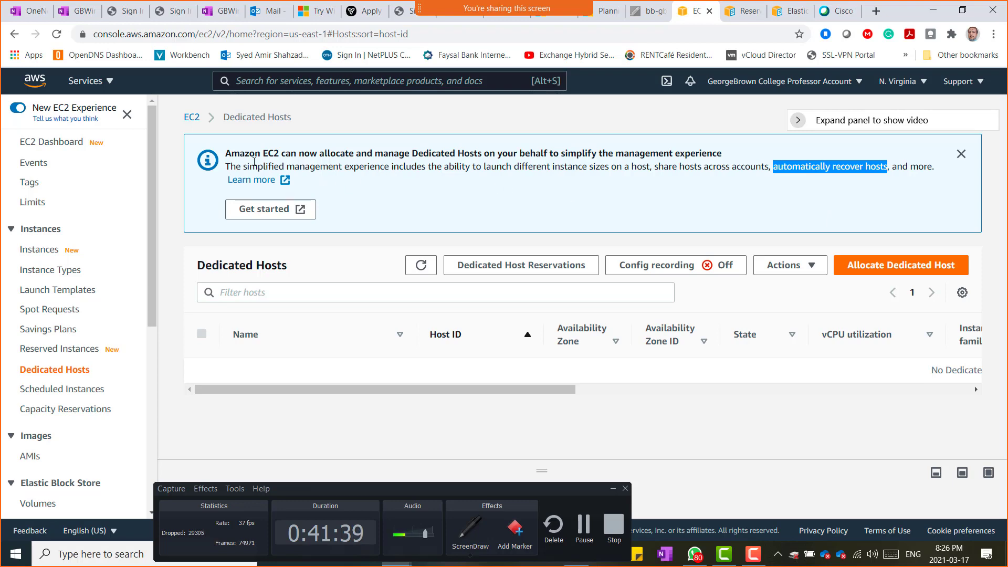
pyautogui.moveTo(226, 156); pyautogui.dragTo(929, 166)
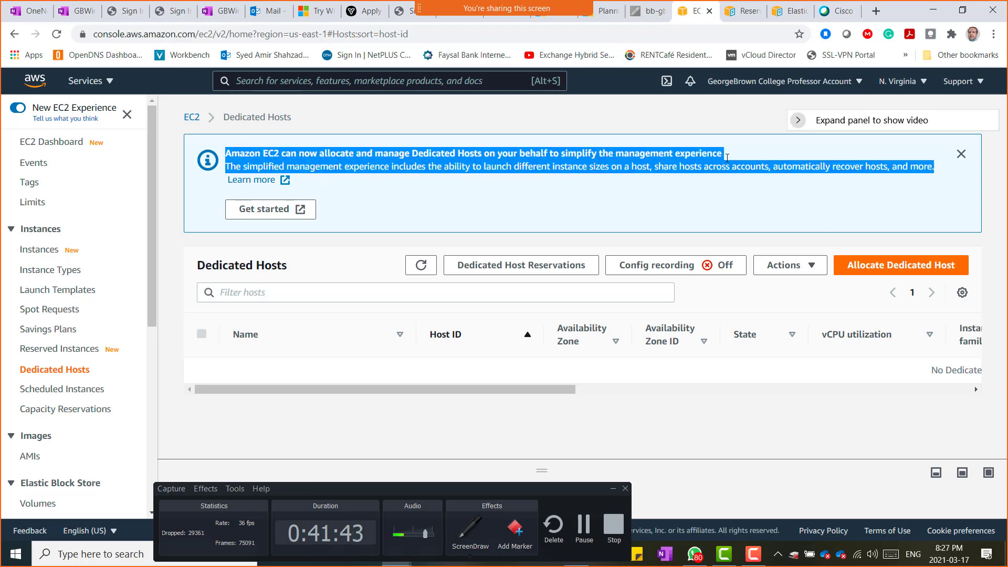
pyautogui.click(264, 208)
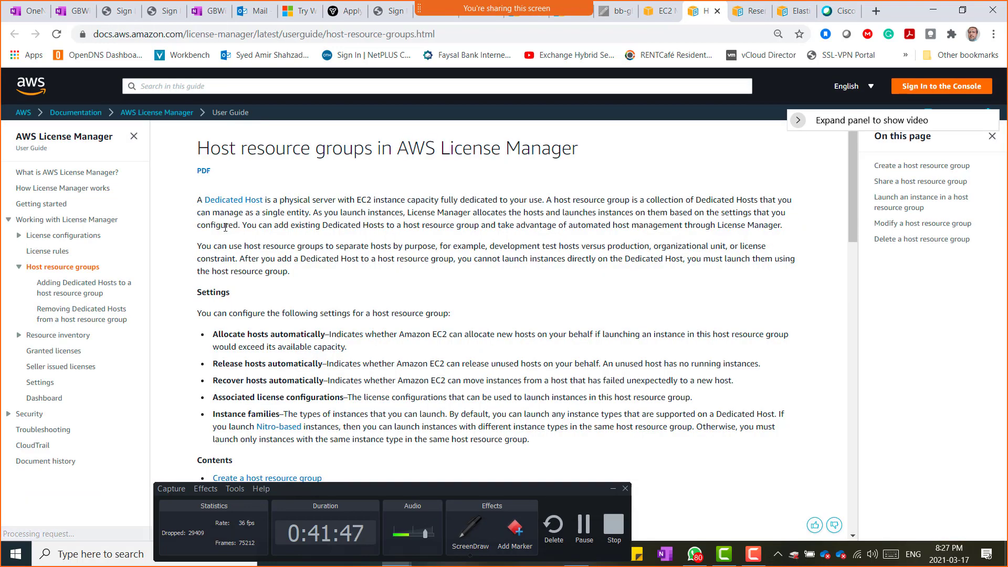
pyautogui.moveTo(199, 148); pyautogui.dragTo(594, 172)
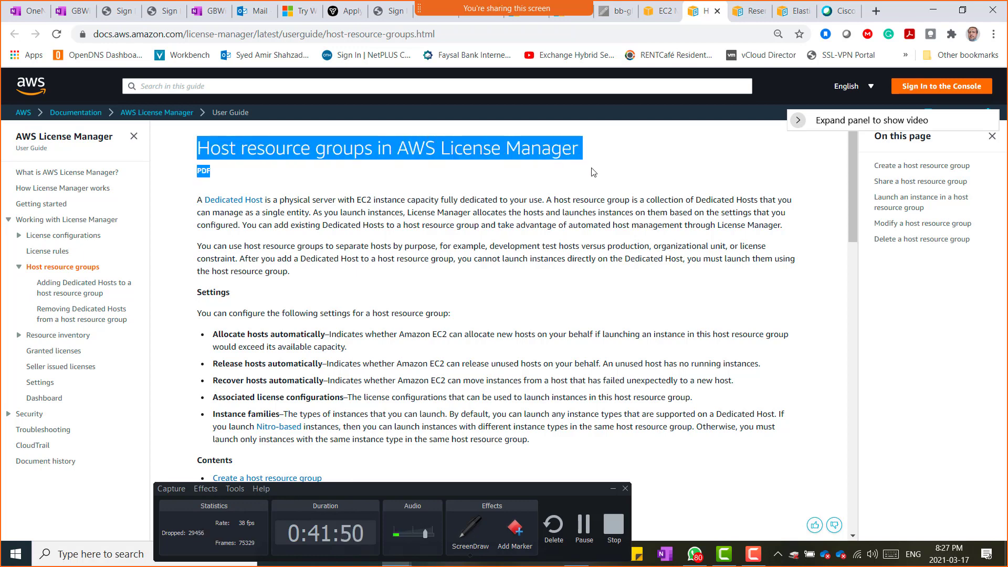
pyautogui.click(198, 205)
pyautogui.moveTo(199, 200); pyautogui.dragTo(311, 281)
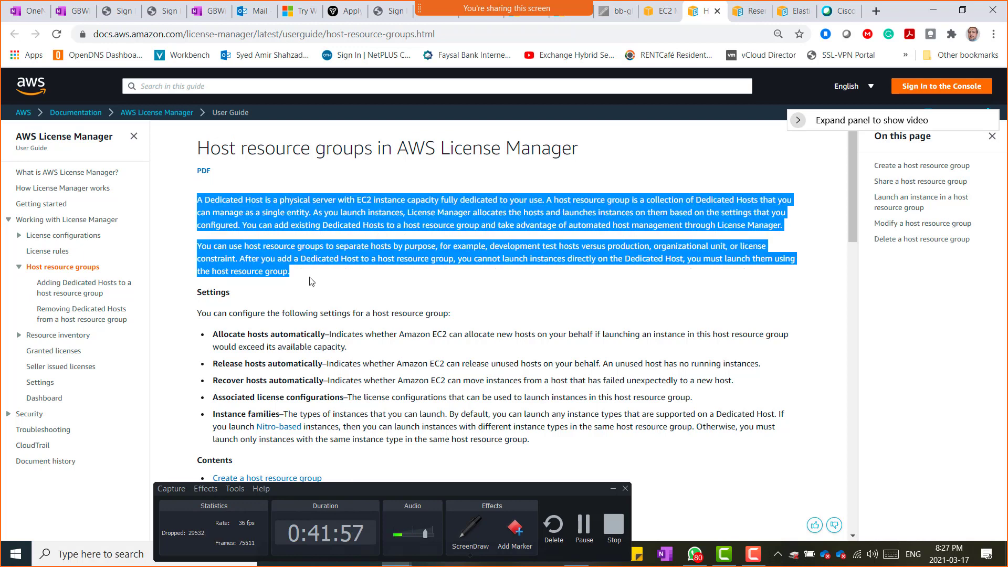
pyautogui.moveTo(337, 300); pyautogui.dragTo(549, 444)
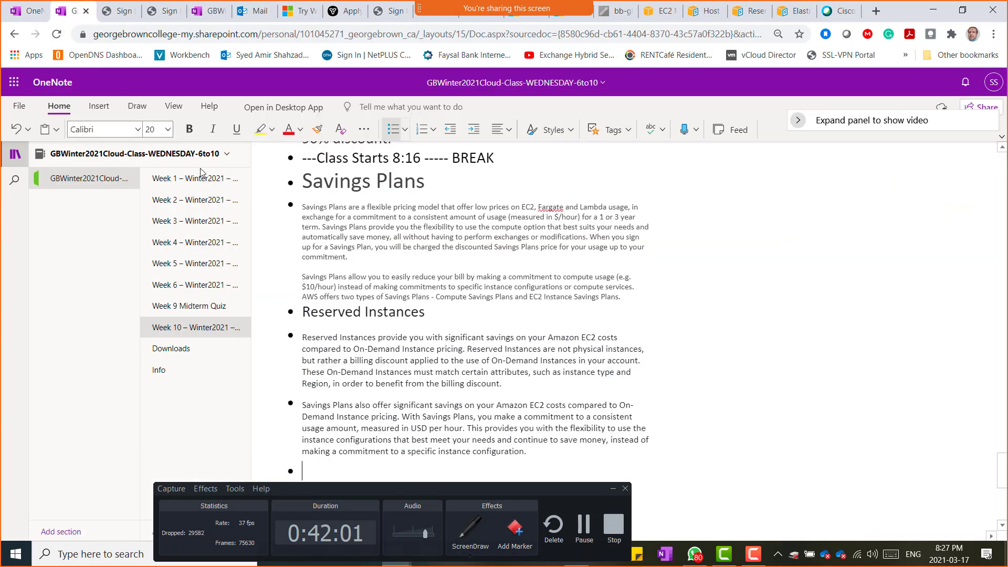
# - Paste the Dedicated Host and resource-group Settings text into the class notes
pyautogui.click(74, 11)
pyautogui.scroll(-3, 332, 386)
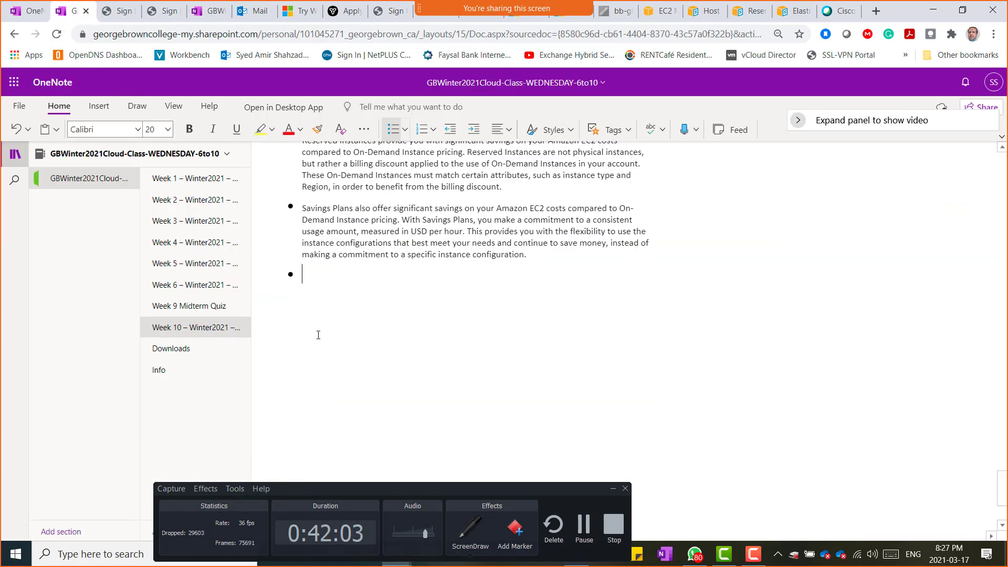
pyautogui.hotkey('ctrl', 'v')
pyautogui.scroll(5, 336, 289)
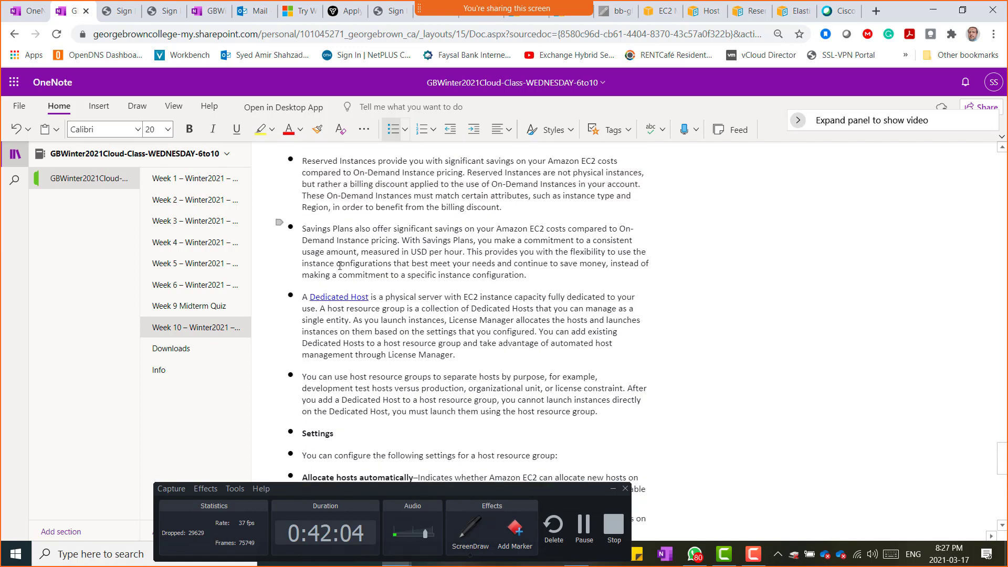
# - Set 'Dedicated Host' to font size 20, then return to the EC2 Dedicated Hosts page
pyautogui.moveTo(370, 297); pyautogui.dragTo(315, 299)
pyautogui.click(401, 259)
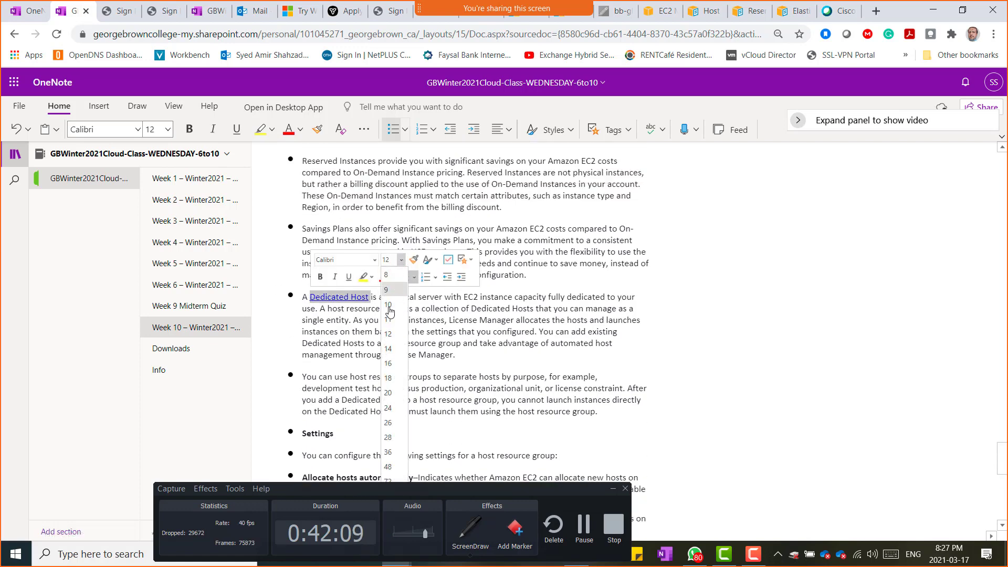
pyautogui.click(387, 392)
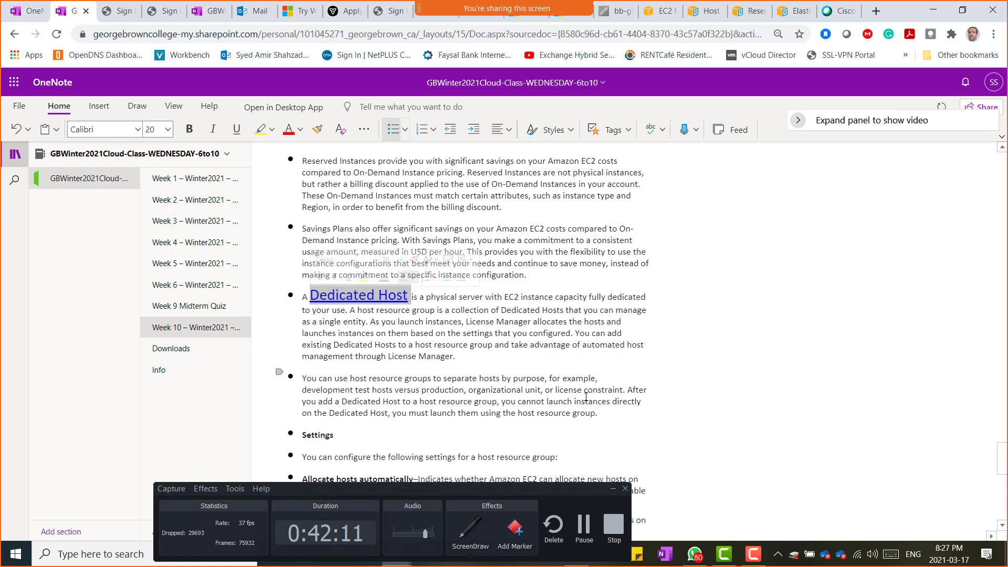
pyautogui.scroll(-6, 581, 394)
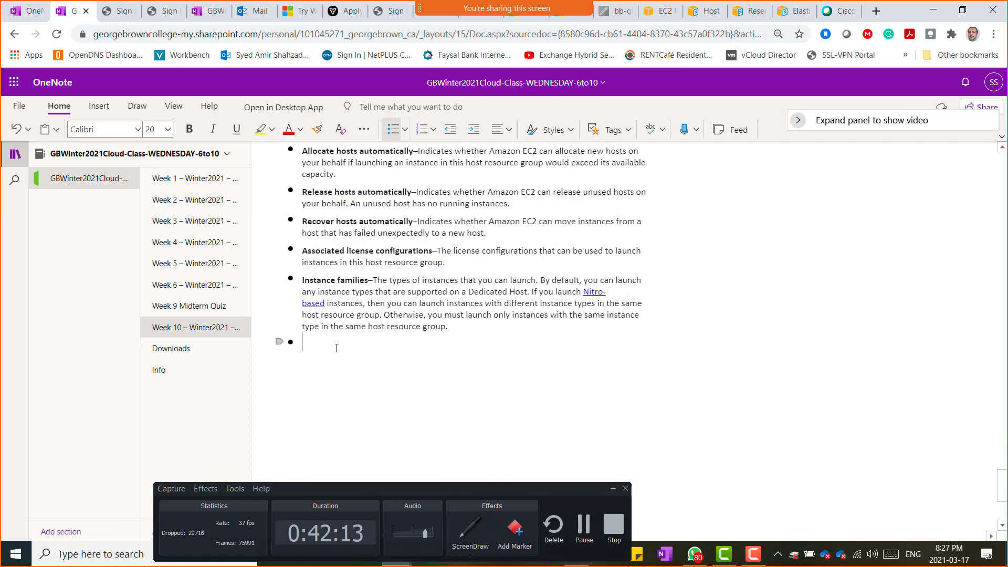
pyautogui.click(661, 12)
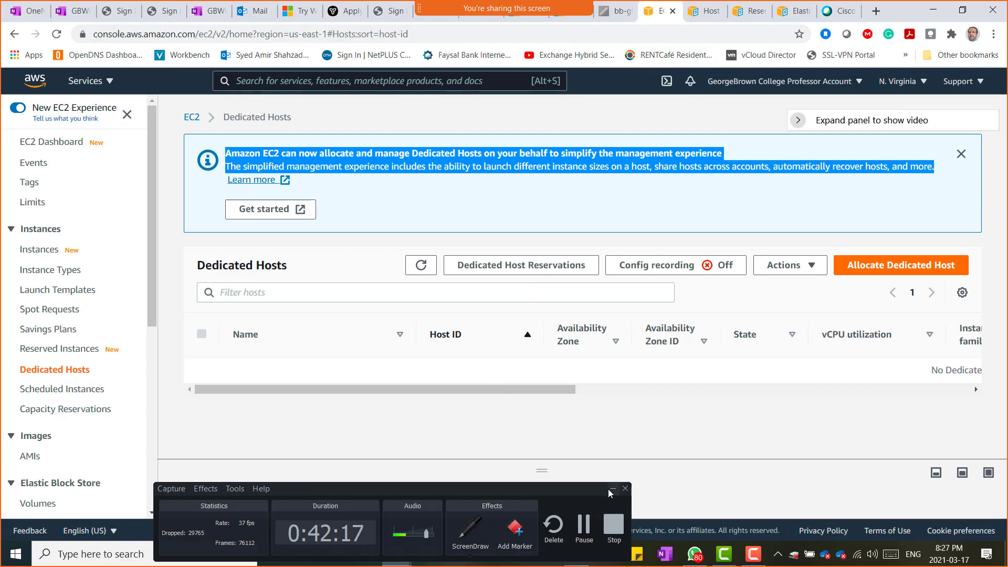
# - Open Scheduled Reserved Instances, which lists none, and sketch boxes below the empty table
pyautogui.click(43, 391)
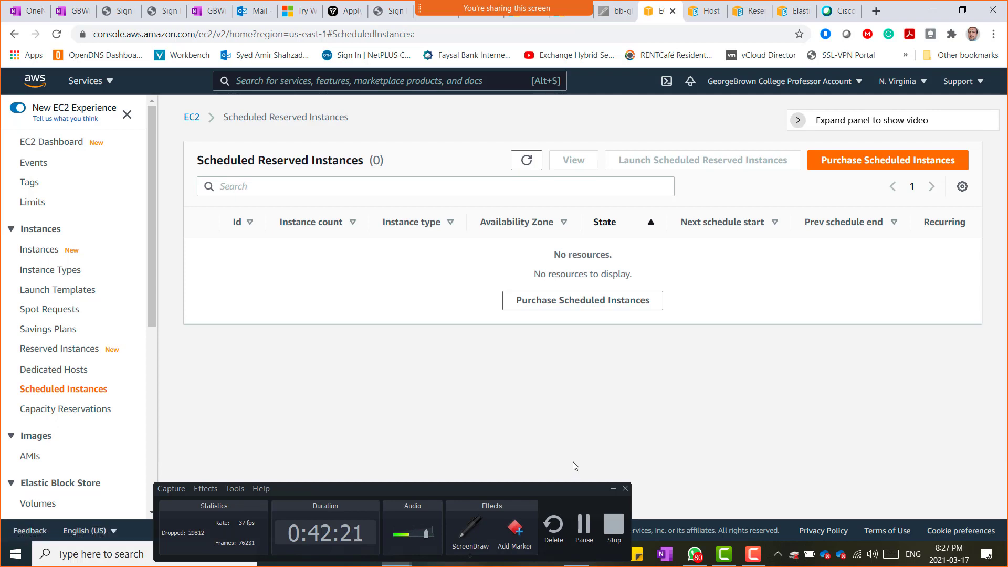
pyautogui.click(470, 528)
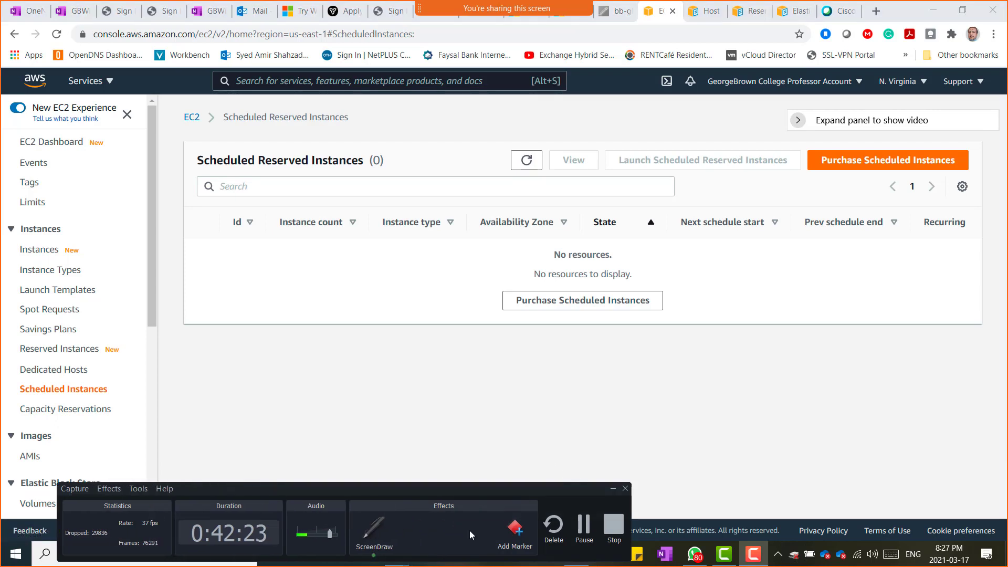
pyautogui.click(473, 532)
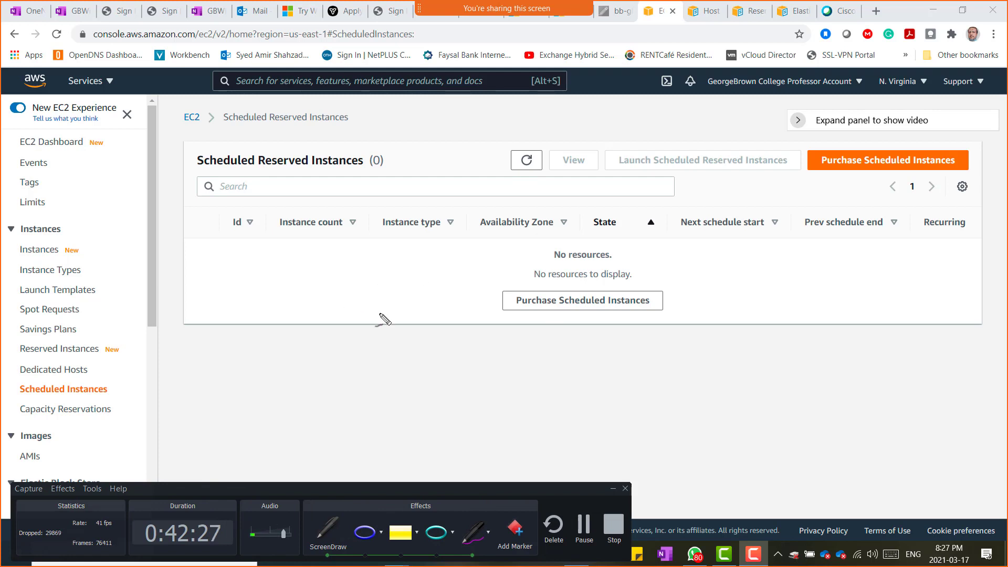
pyautogui.moveTo(358, 323)
pyautogui.mouseDown()
pyautogui.moveTo(398, 311)
pyautogui.moveTo(426, 363)
pyautogui.moveTo(385, 378)
pyautogui.moveTo(362, 328)
pyautogui.mouseUp()
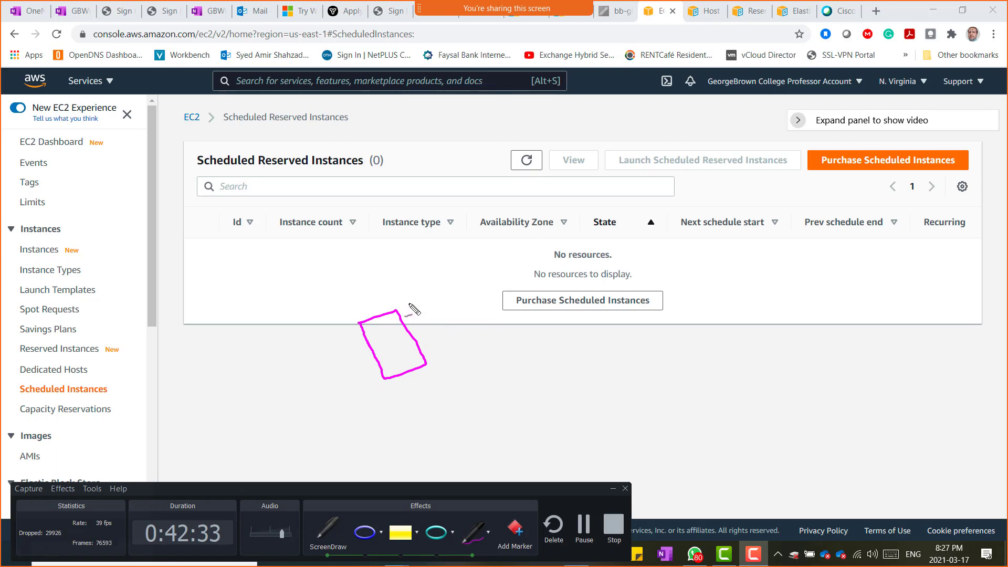
pyautogui.moveTo(408, 303)
pyautogui.mouseDown()
pyautogui.moveTo(489, 317)
pyautogui.moveTo(460, 356)
pyautogui.moveTo(415, 303)
pyautogui.mouseUp()
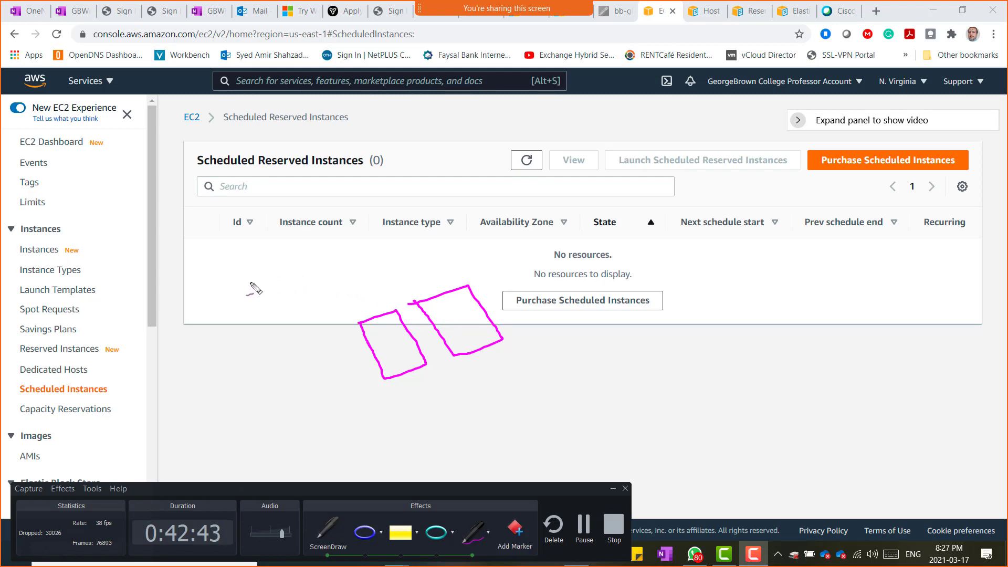
# - Handwrite '3 days' and 'per month for a year' annotations and underline the 3 days note
pyautogui.moveTo(245, 271); pyautogui.dragTo(273, 286)
pyautogui.moveTo(278, 251)
pyautogui.mouseDown()
pyautogui.moveTo(300, 273)
pyautogui.moveTo(339, 250)
pyautogui.moveTo(327, 249)
pyautogui.moveTo(334, 257)
pyautogui.mouseUp()
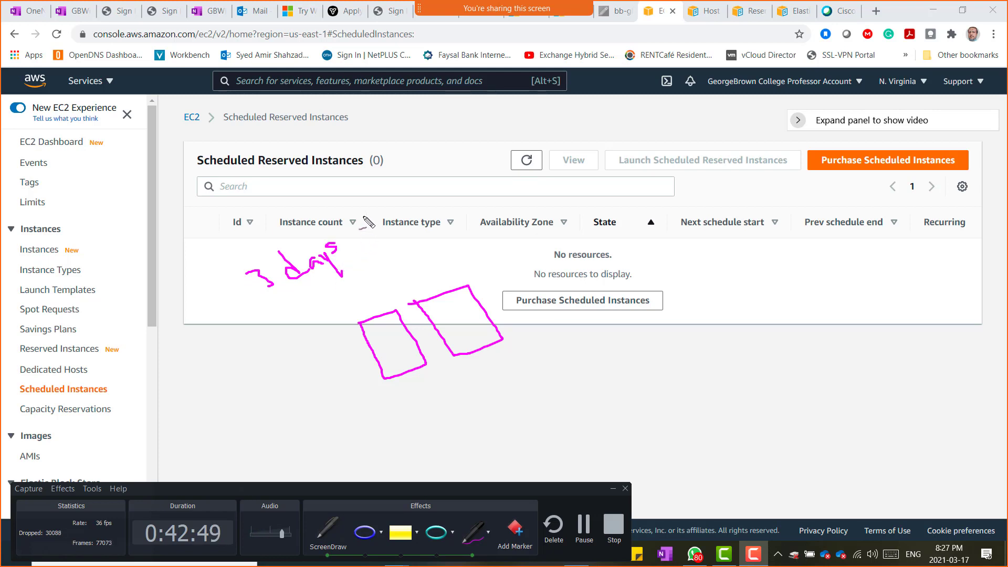
pyautogui.moveTo(351, 211)
pyautogui.mouseDown()
pyautogui.moveTo(366, 261)
pyautogui.moveTo(410, 226)
pyautogui.moveTo(427, 231)
pyautogui.moveTo(420, 191)
pyautogui.moveTo(444, 233)
pyautogui.moveTo(416, 267)
pyautogui.moveTo(426, 256)
pyautogui.moveTo(441, 262)
pyautogui.moveTo(486, 228)
pyautogui.moveTo(498, 231)
pyautogui.moveTo(516, 205)
pyautogui.moveTo(541, 203)
pyautogui.mouseUp()
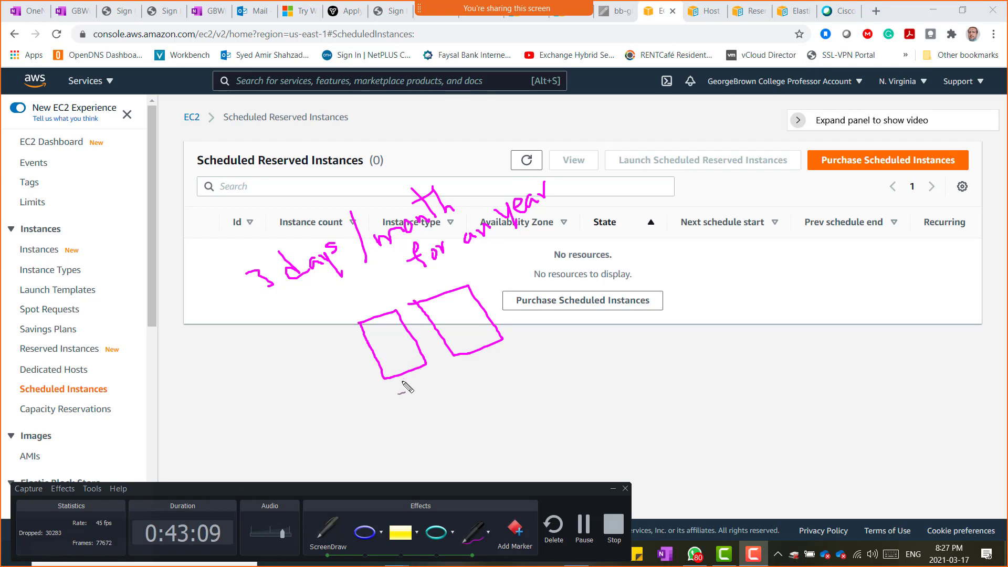
pyautogui.moveTo(275, 301); pyautogui.dragTo(342, 277)
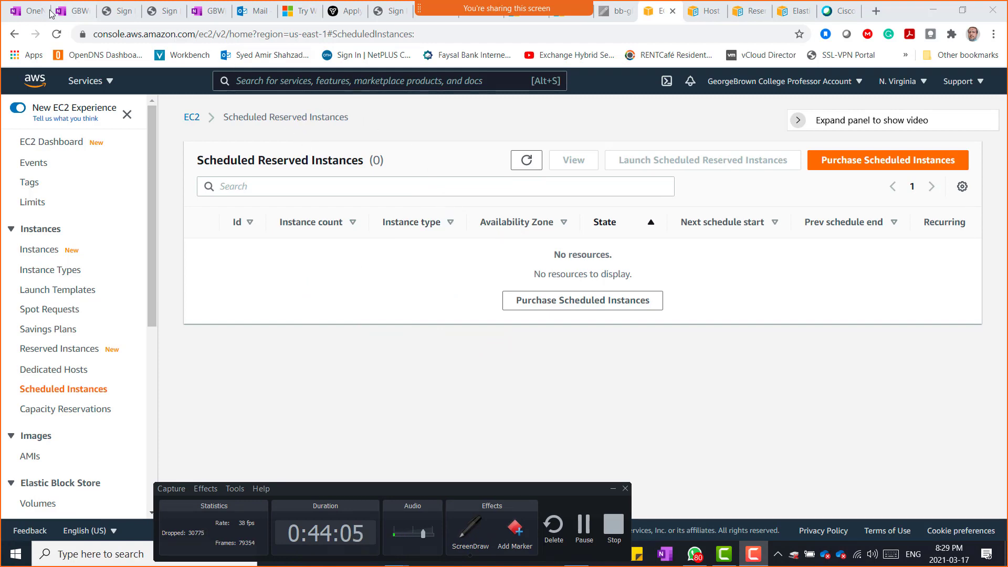
# - Paste the Scheduled Reserved Instances heading and use-case examples into the Cloud class Week 10 notes
pyautogui.click(67, 14)
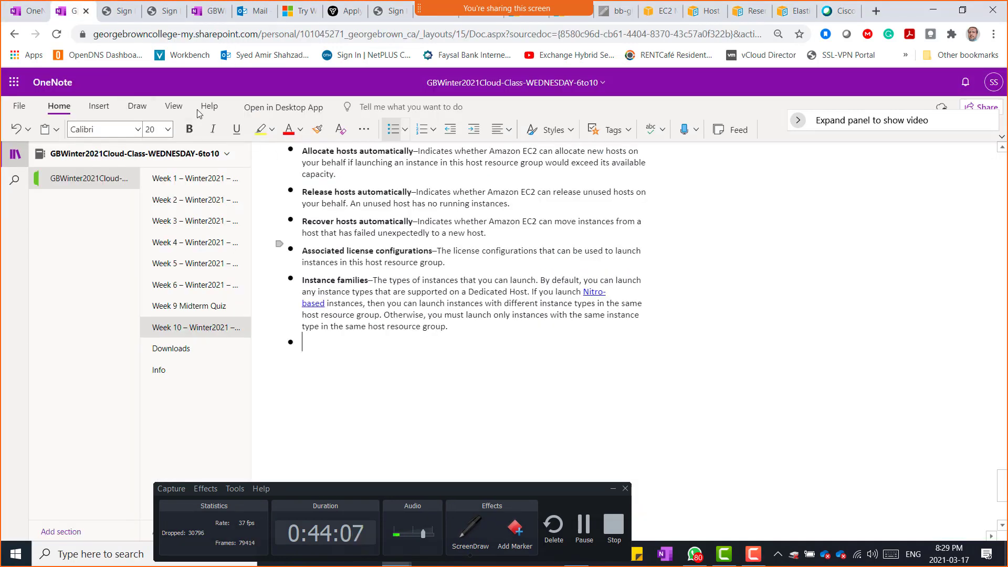
pyautogui.click(205, 20)
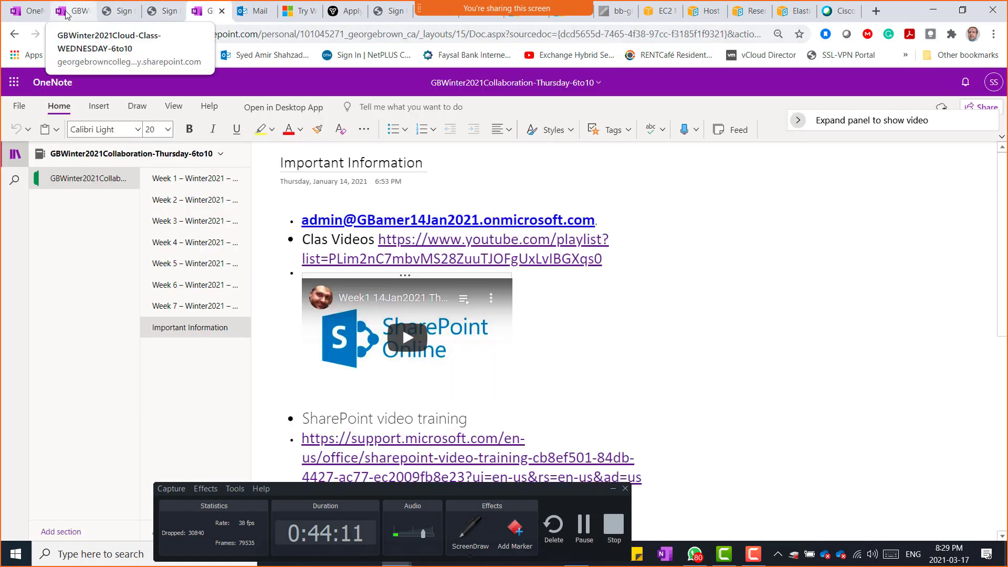
pyautogui.click(83, 11)
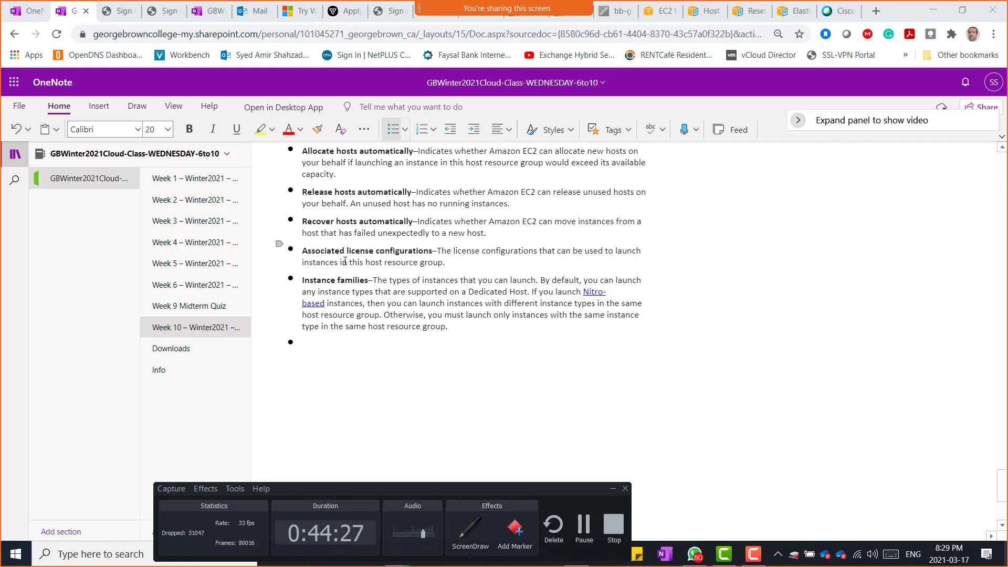
pyautogui.click(660, 11)
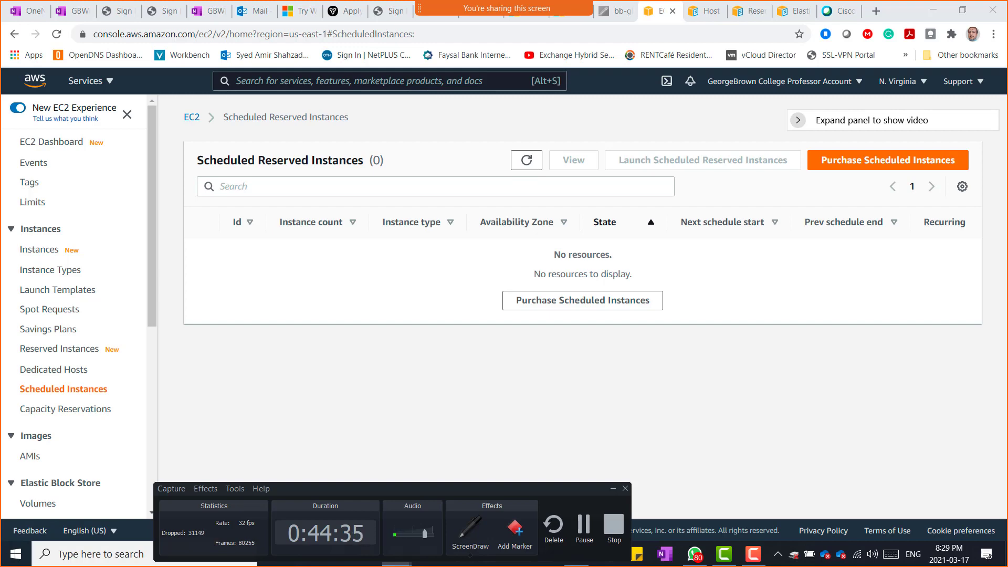
pyautogui.click(77, 12)
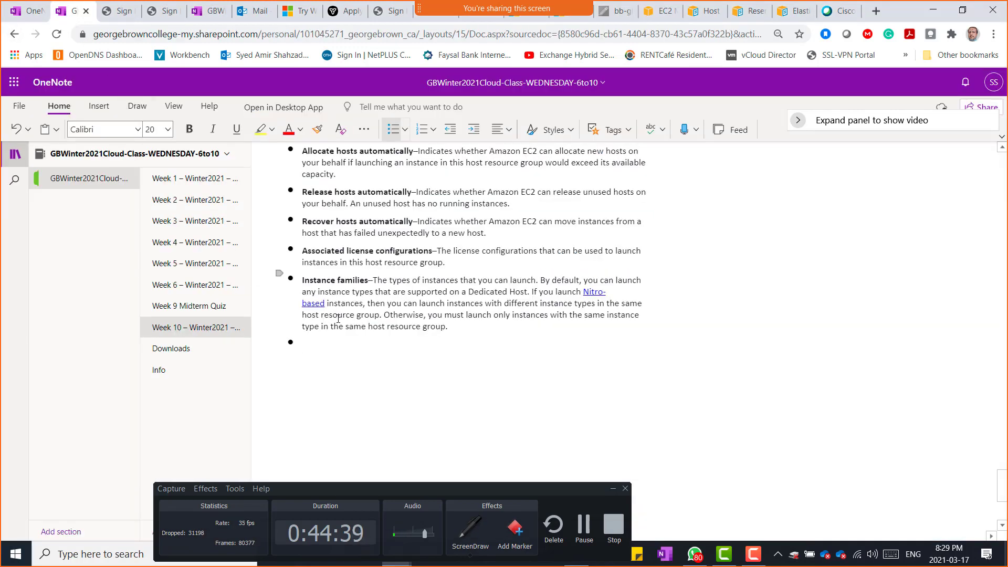
pyautogui.write('Scheduled Reserved INstances Many AWS customers run some of their mission-critical applications on a periodic (daily, weekly, or monthly), part-time basis. Here are some of the kinds of things that they like to do: A bank or mutual fund performs Value at Risk calculations every weekday afternoon. A phone company does a multi-day bill calculation run at the start of each month. A trucking company optimizes routes and shipments on Monday, Wednesday, and Friday mornings. An animation studio performs a detailed, compute-intensive 3D rendering every night. Our new Scheduled Reserved Instances are a great fit for use cases of this type (and many more). They allow you to reserve capacity on a recurring basis with a daily, weekly, or monthly schedule over the course of a one-year term. After you complete your purchase, the instances are available to launch during the time windows that you specified.')
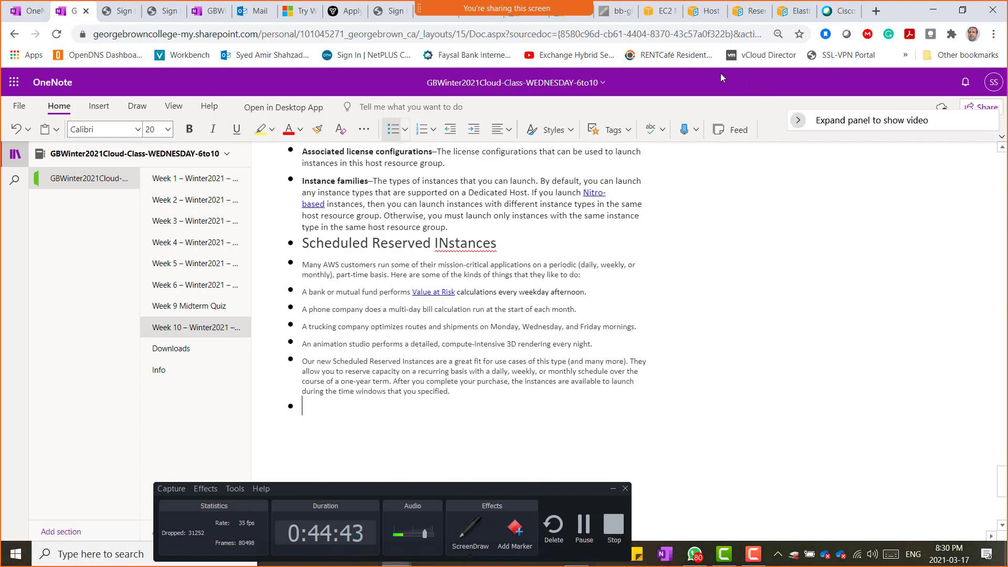
pyautogui.click(657, 16)
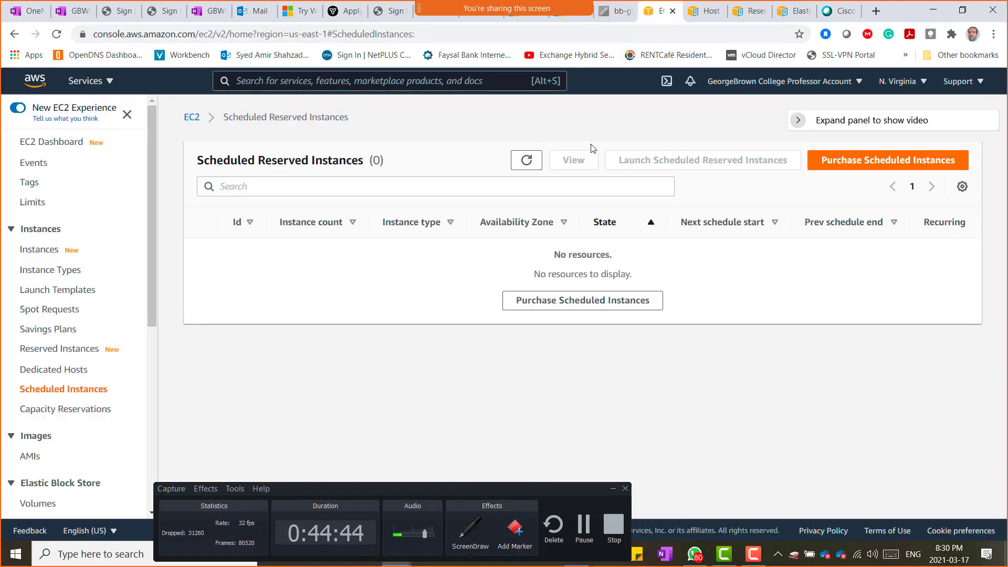
# - View the empty Capacity Reservations list (0), then go to AMIs under Images
pyautogui.click(56, 414)
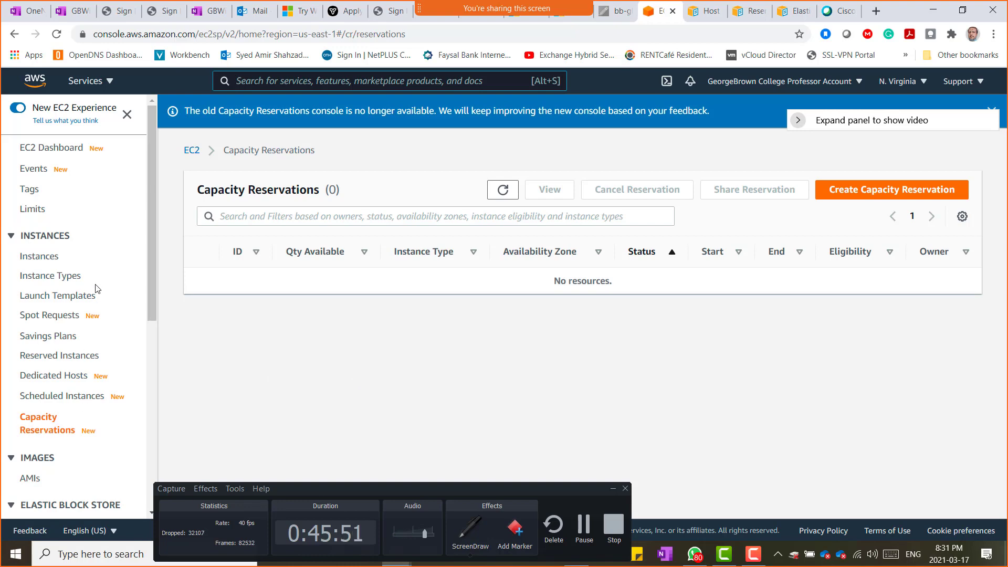
pyautogui.scroll(-5, 92, 291)
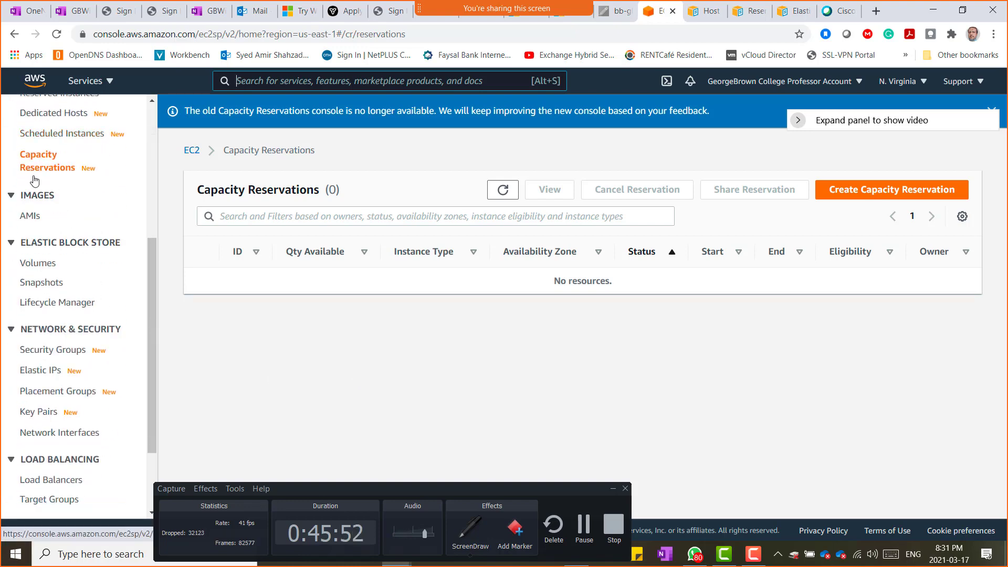
pyautogui.click(31, 217)
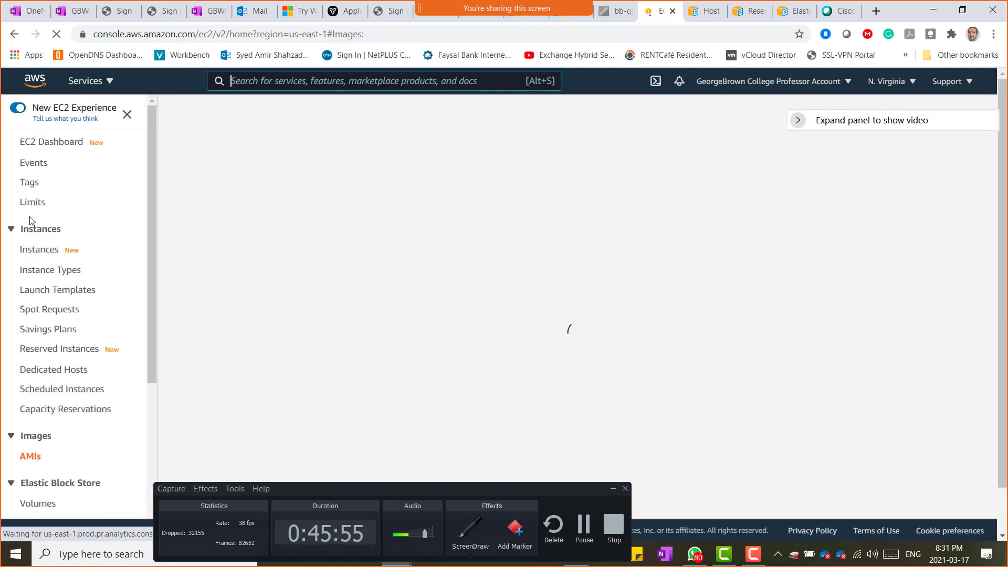
pyautogui.scroll(-3, 34, 393)
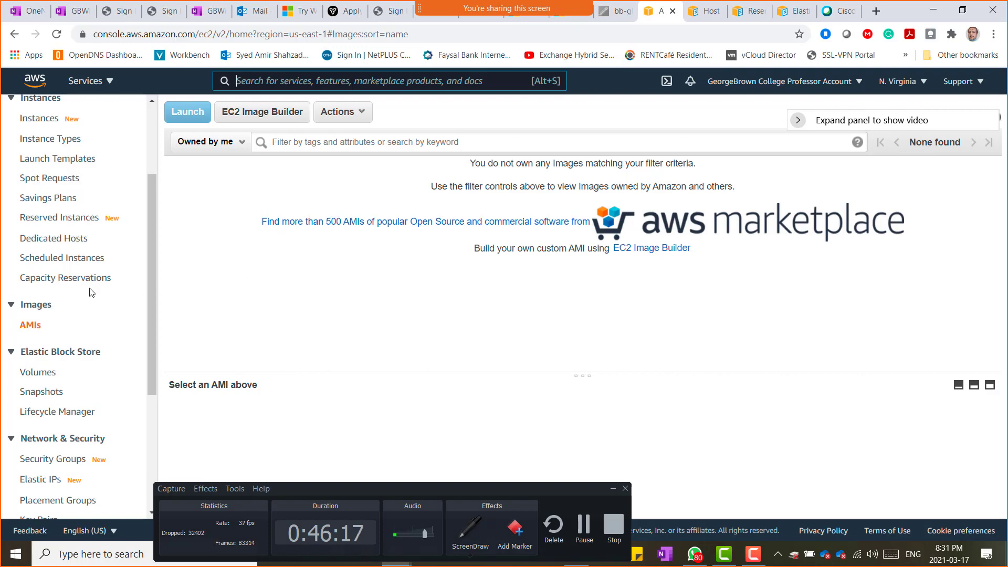
pyautogui.scroll(-1, 73, 298)
pyautogui.scroll(-2, 72, 299)
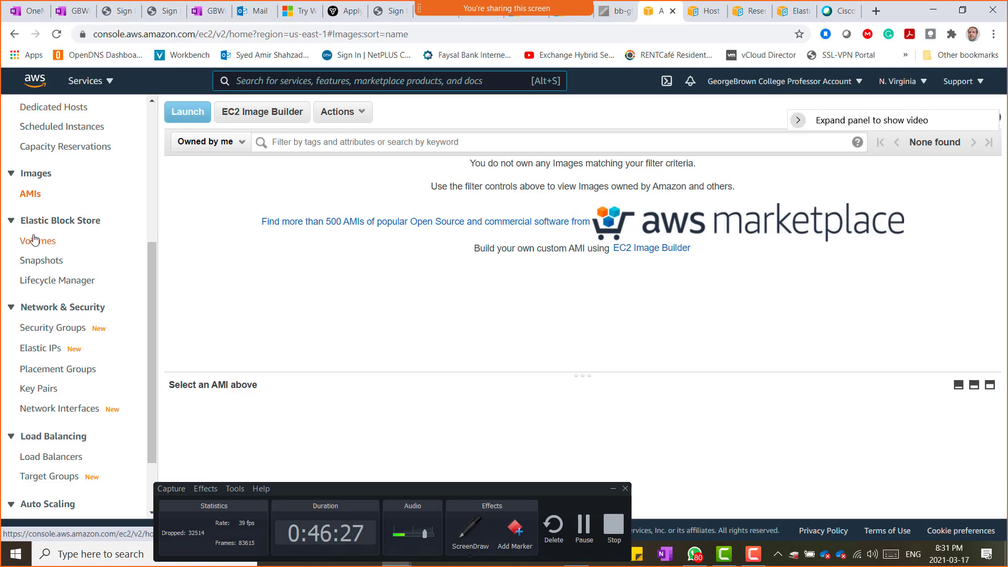
# - Paste the AWS EBS – Elastic Block Store notes at the empty bullet and select the EBS definition sentence
pyautogui.click(72, 18)
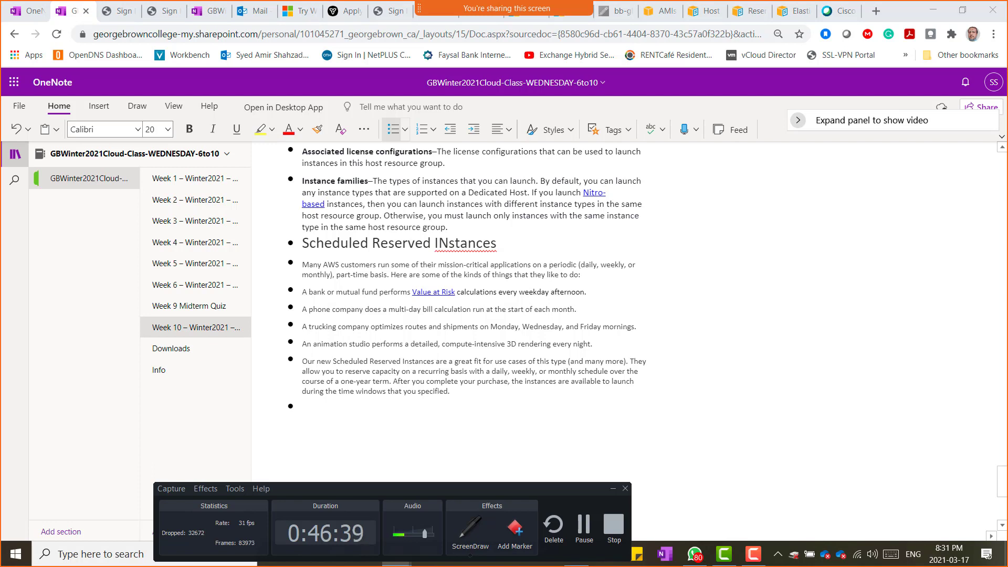
pyautogui.click(306, 408)
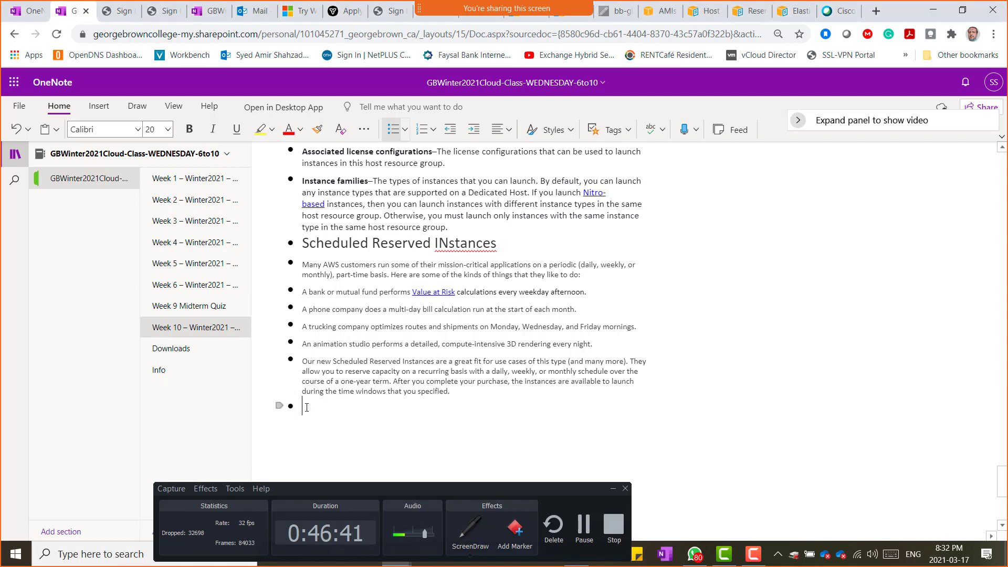
pyautogui.hotkey('ctrl', 'v')
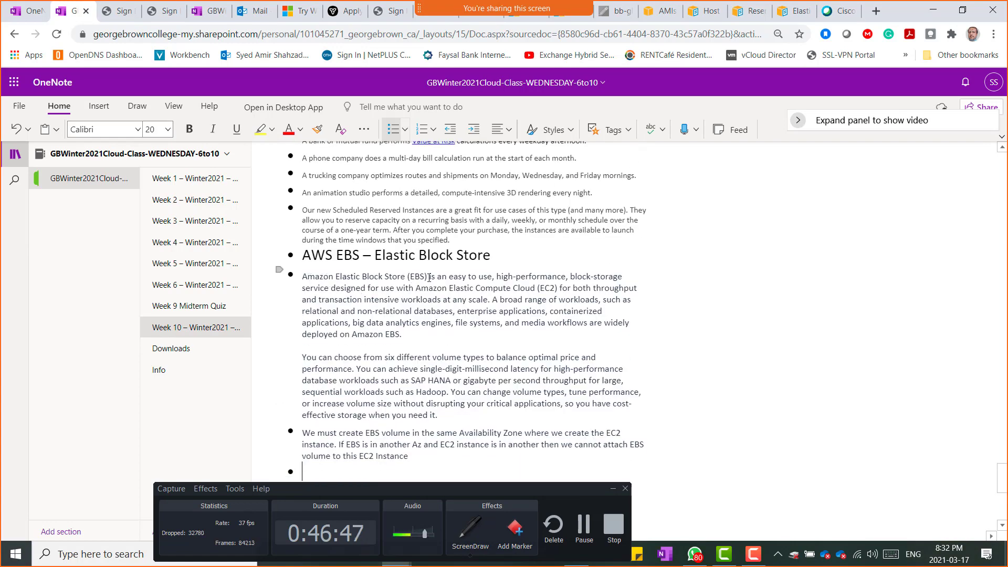
pyautogui.moveTo(428, 276); pyautogui.dragTo(488, 301)
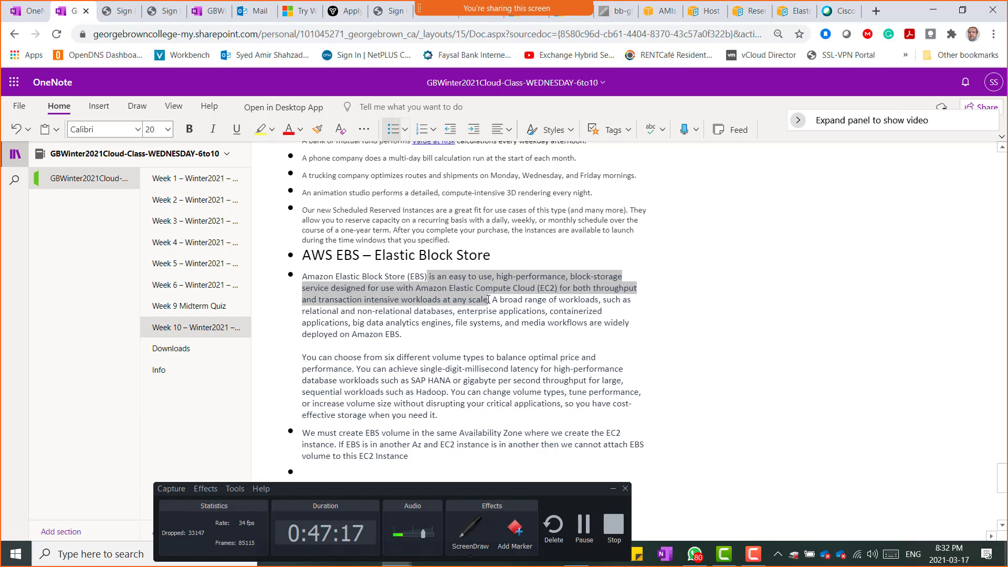
pyautogui.moveTo(488, 300); pyautogui.dragTo(489, 299)
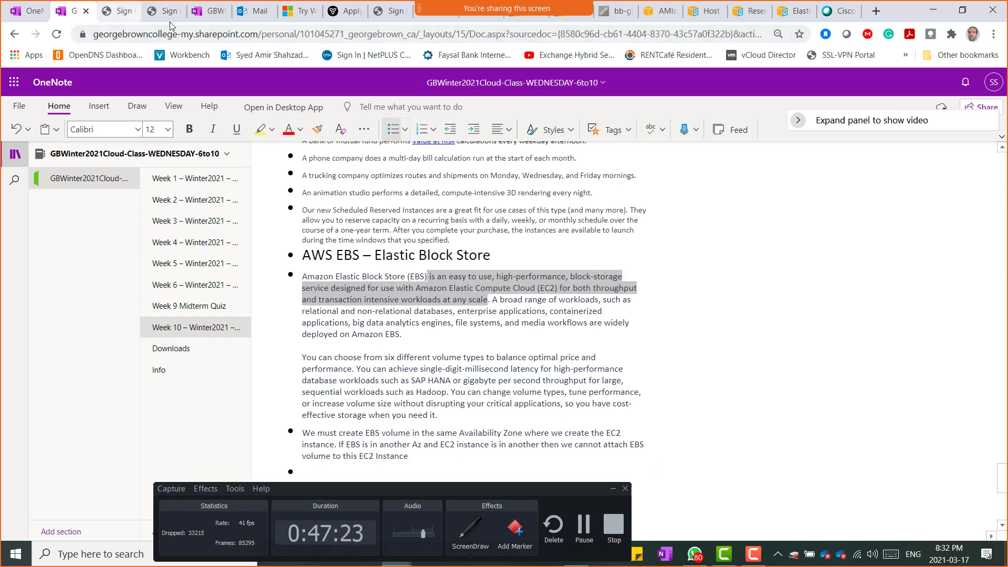
# - Go back to EC2 and open Volumes under Elastic Block Store, which lists no volumes
pyautogui.click(660, 12)
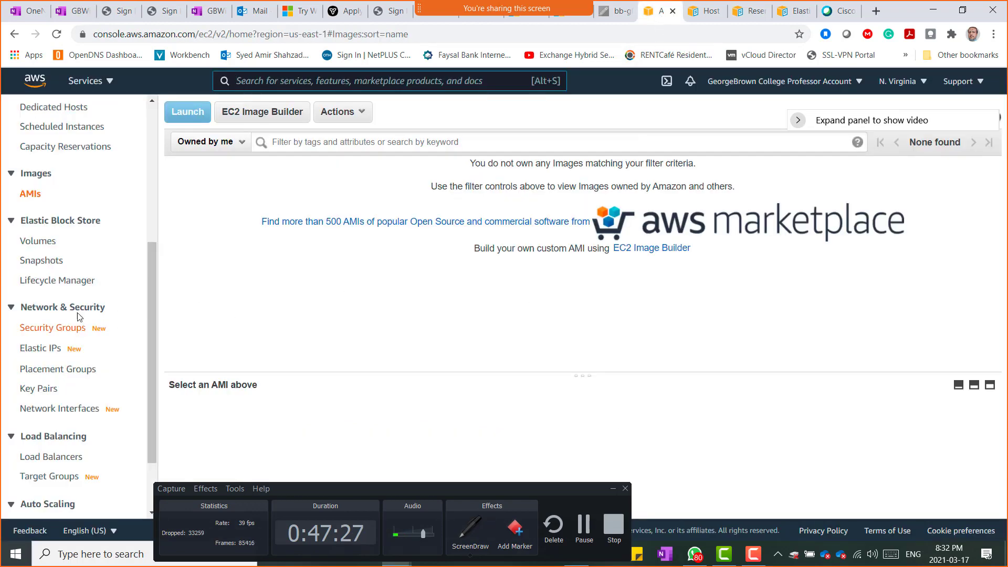
pyautogui.click(39, 243)
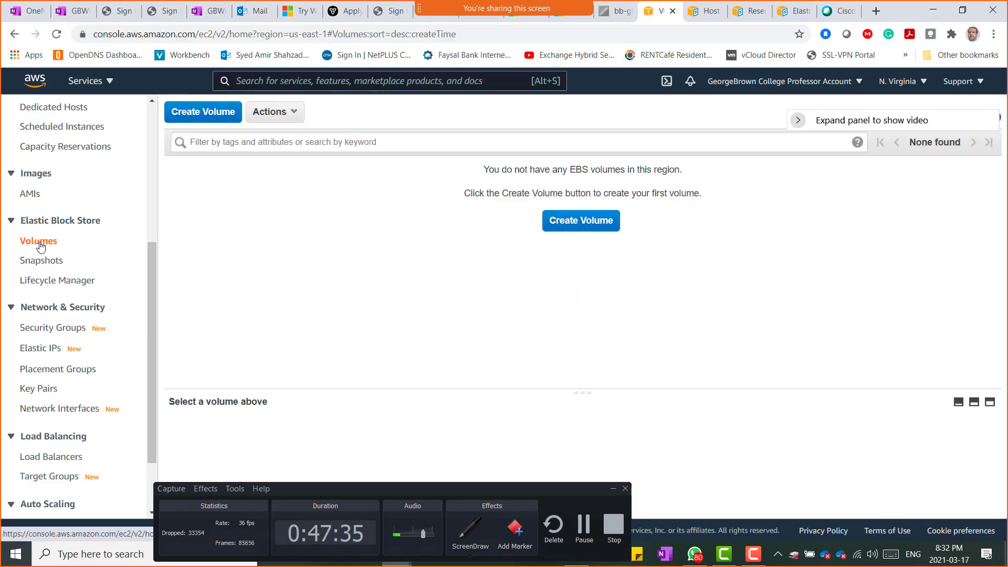
# - Start a new volume, keeping General Purpose SSD (gp2) at 100 GiB with 300 / 3000 IOPS
pyautogui.click(572, 223)
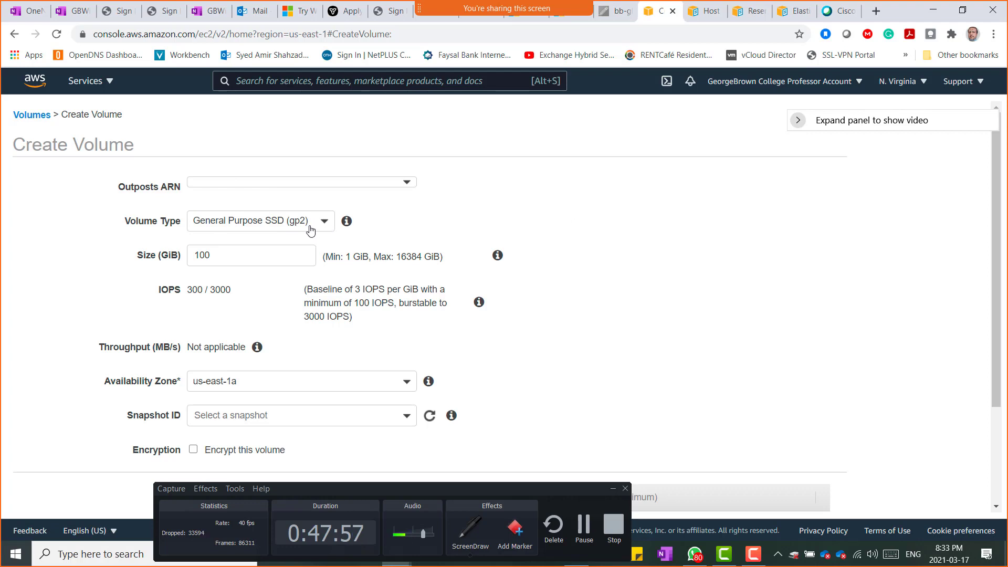
pyautogui.click(325, 190)
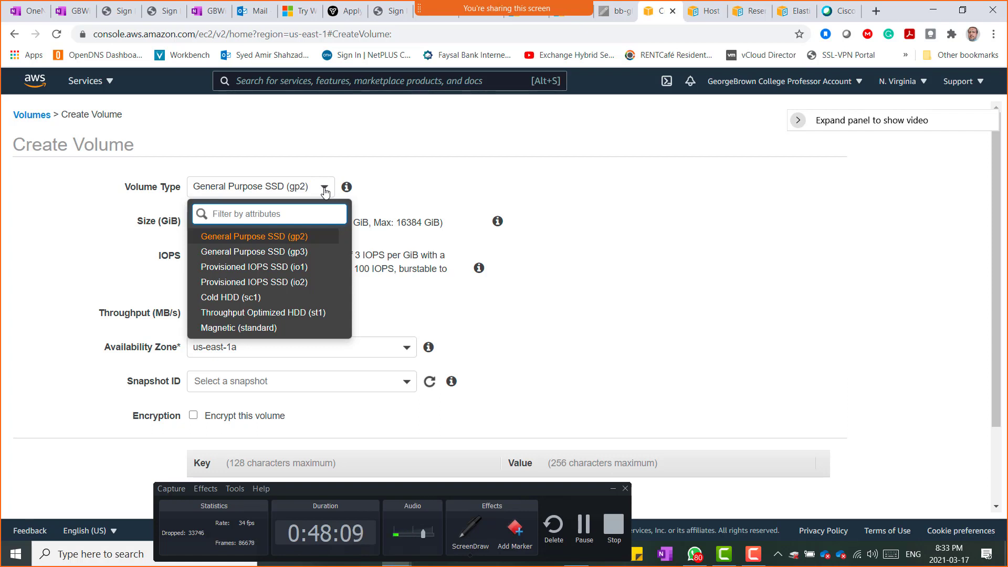
pyautogui.click(304, 238)
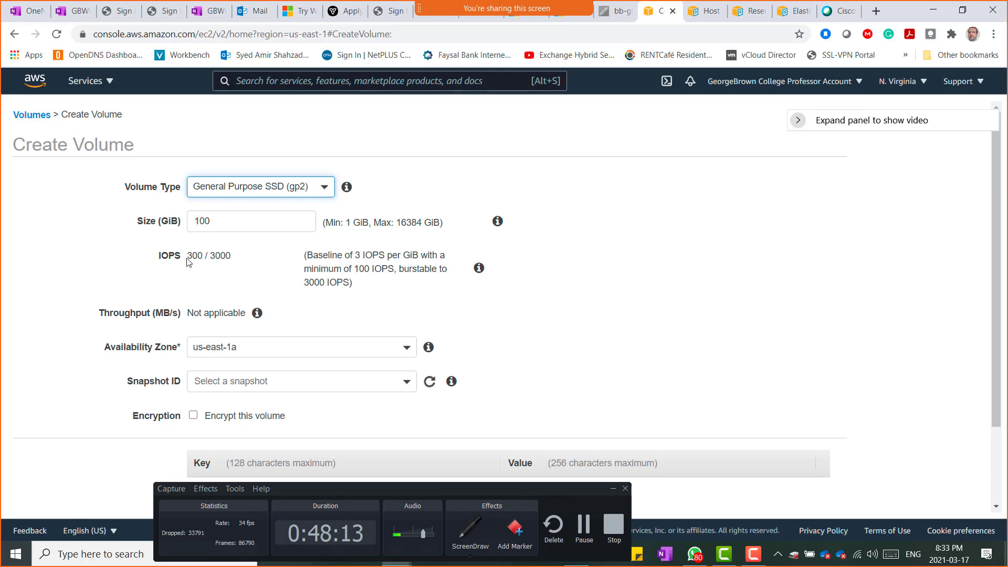
pyautogui.moveTo(187, 257); pyautogui.dragTo(235, 263)
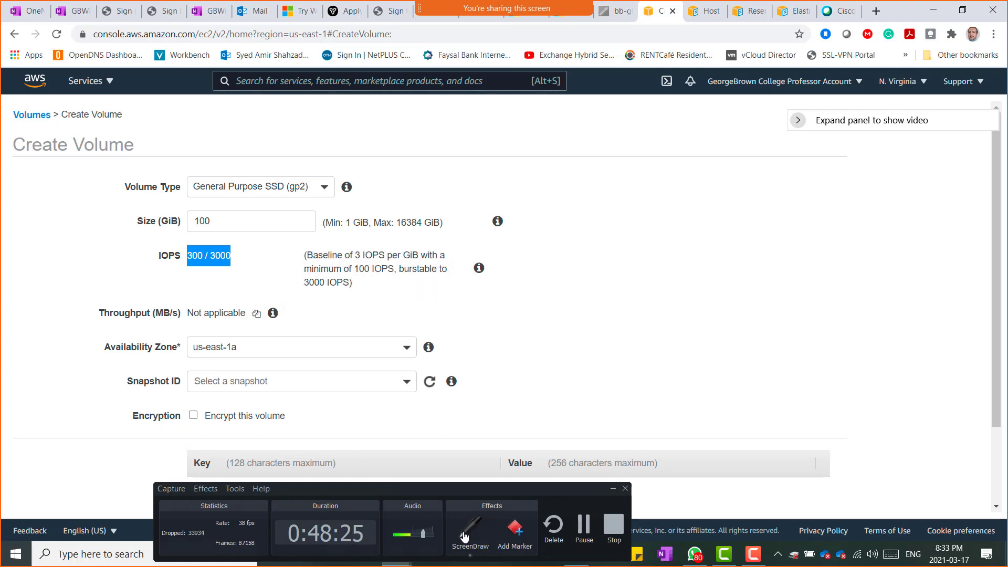
pyautogui.click(483, 529)
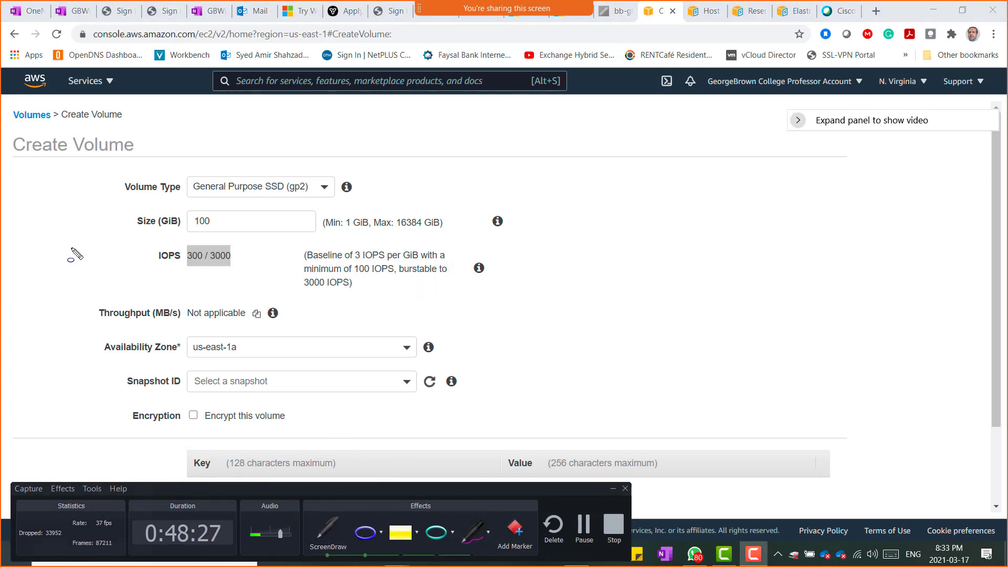
pyautogui.click(473, 531)
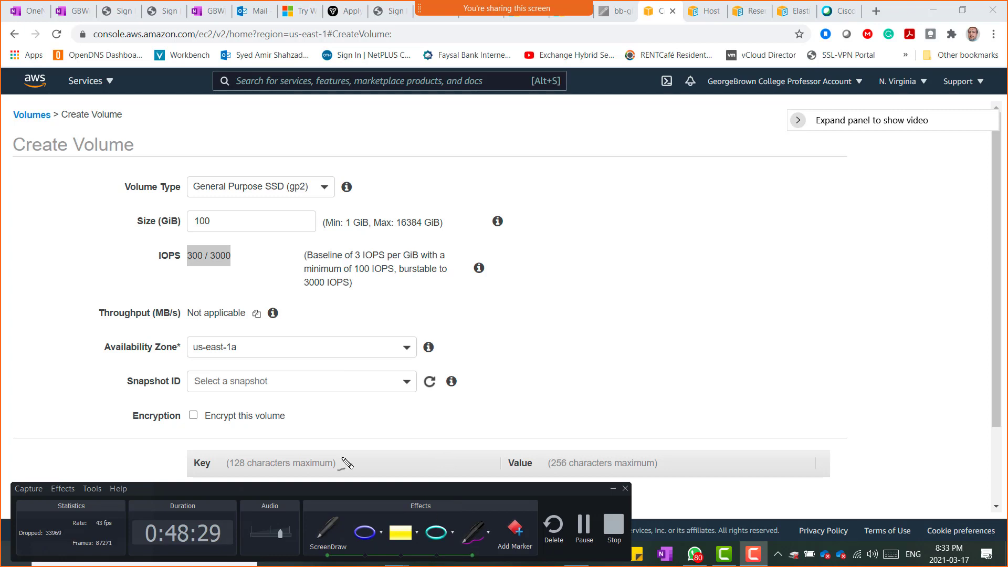
pyautogui.moveTo(48, 214)
pyautogui.mouseDown()
pyautogui.moveTo(47, 242)
pyautogui.moveTo(71, 208)
pyautogui.moveTo(80, 219)
pyautogui.mouseUp()
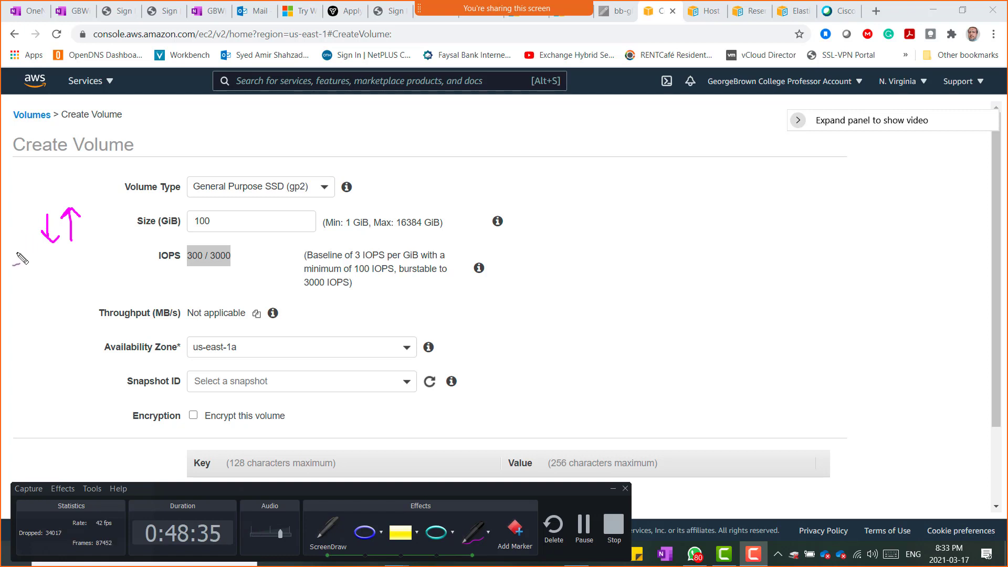
pyautogui.moveTo(13, 257)
pyautogui.mouseDown()
pyautogui.moveTo(34, 261)
pyautogui.moveTo(37, 248)
pyautogui.moveTo(78, 226)
pyautogui.moveTo(95, 239)
pyautogui.mouseUp()
pyautogui.moveTo(89, 247); pyautogui.dragTo(98, 242)
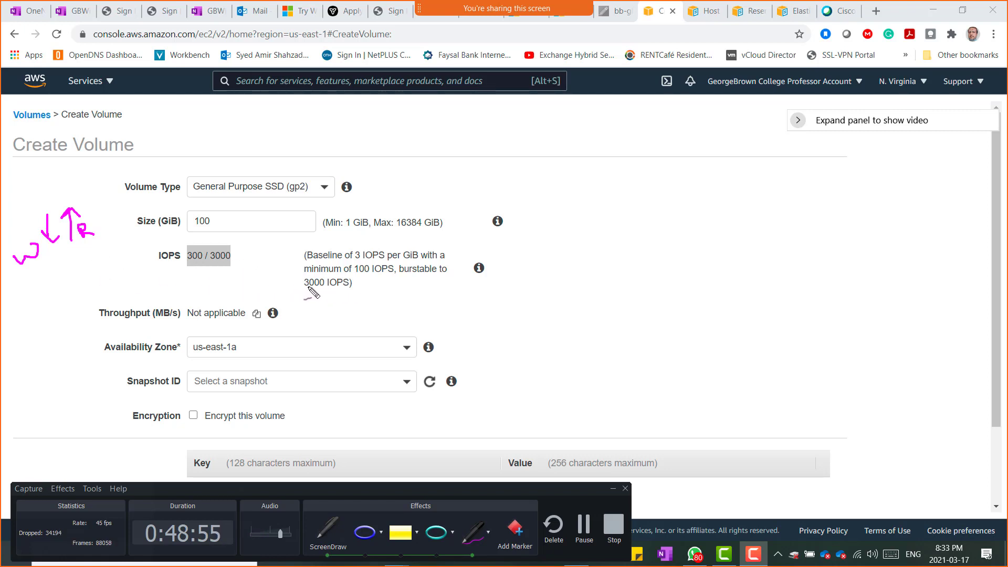
pyautogui.press('Escape')
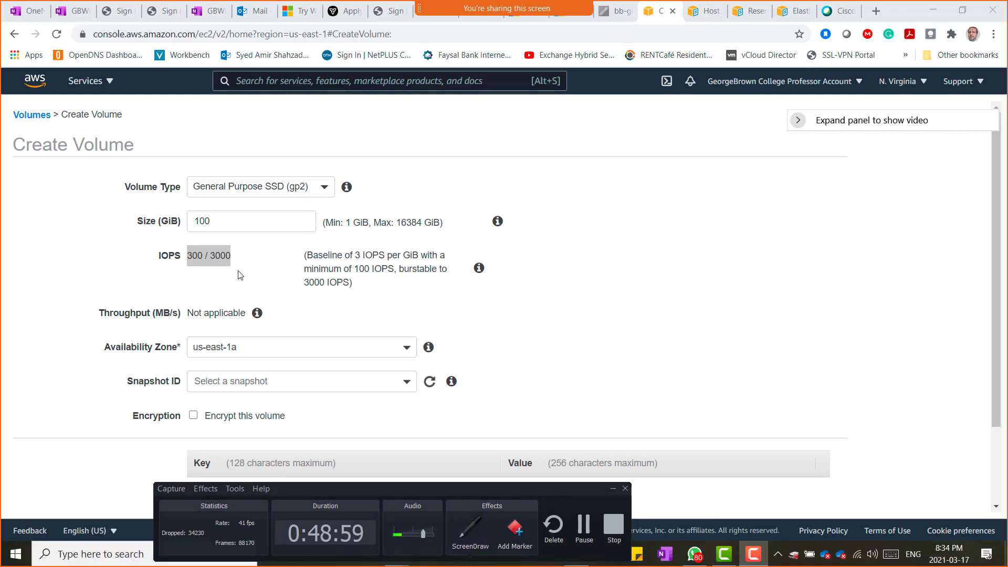
# - Try gp3 and io1 volume types, ending on Provisioned IOPS SSD (io2) with 3000 IOPS
pyautogui.click(325, 190)
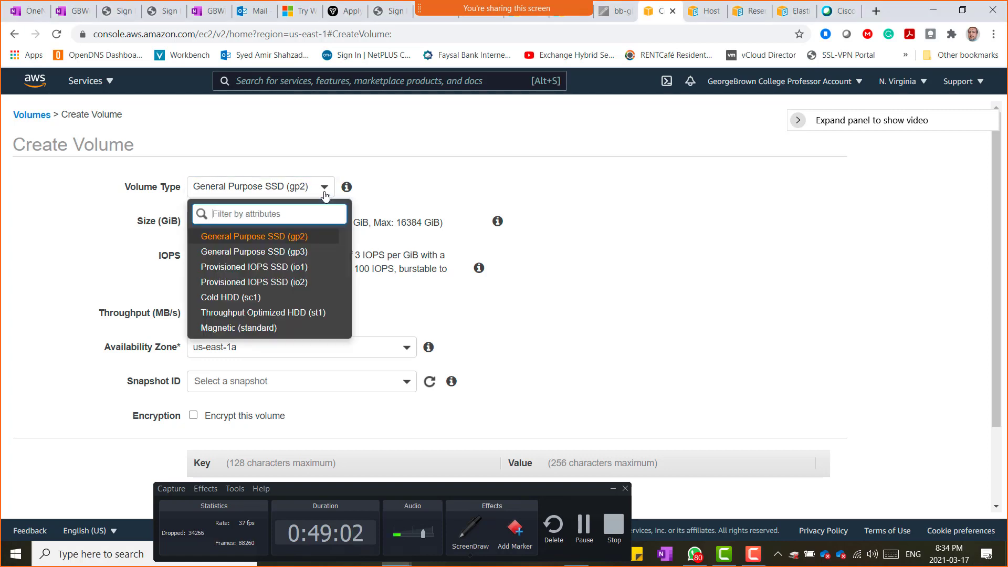
pyautogui.click(296, 257)
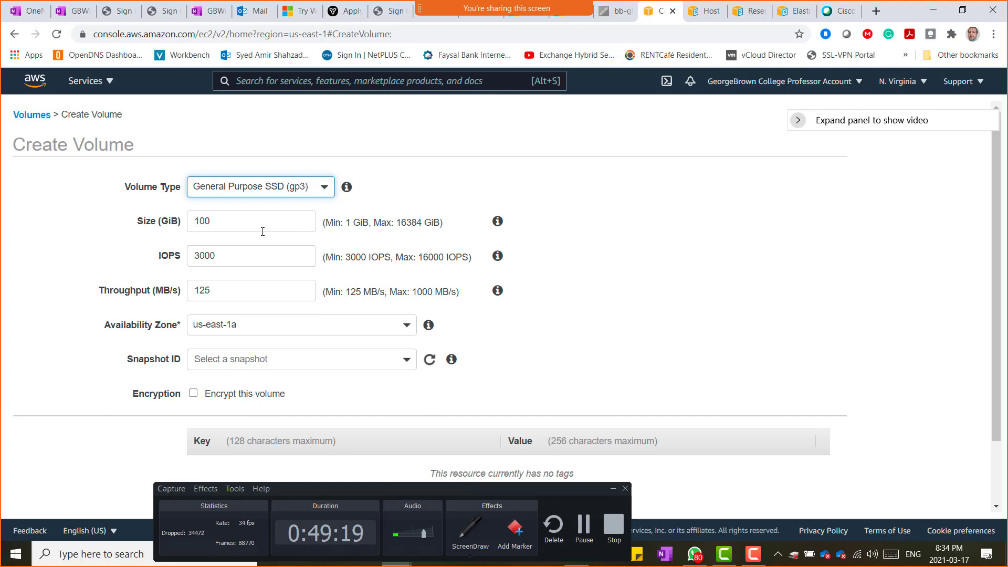
pyautogui.click(326, 191)
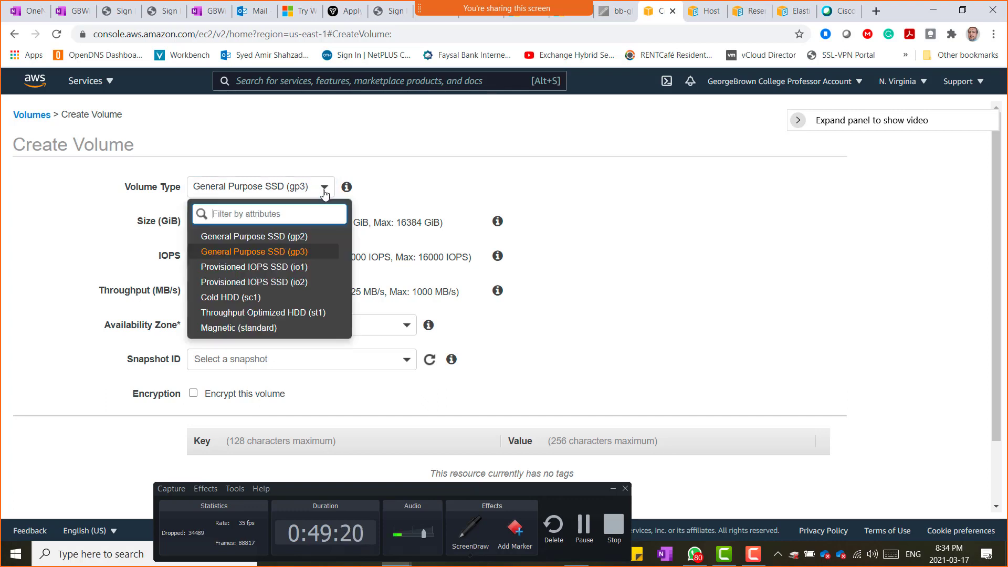
pyautogui.click(299, 275)
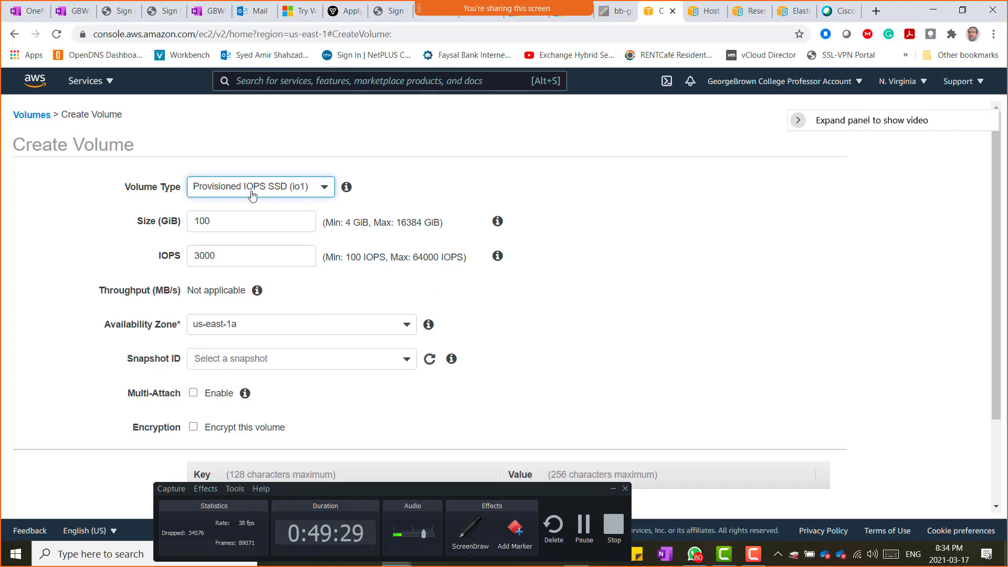
pyautogui.click(326, 189)
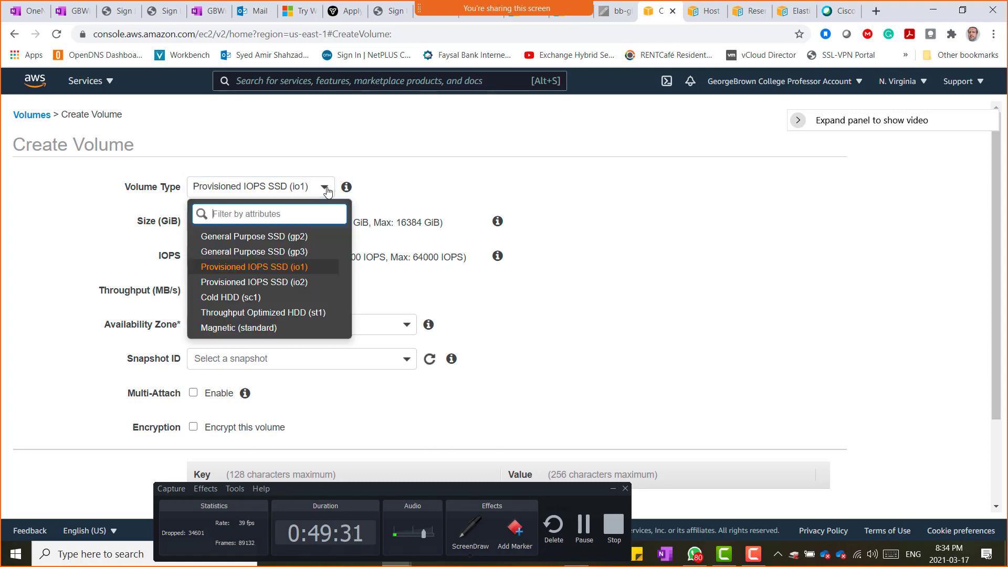
pyautogui.click(303, 282)
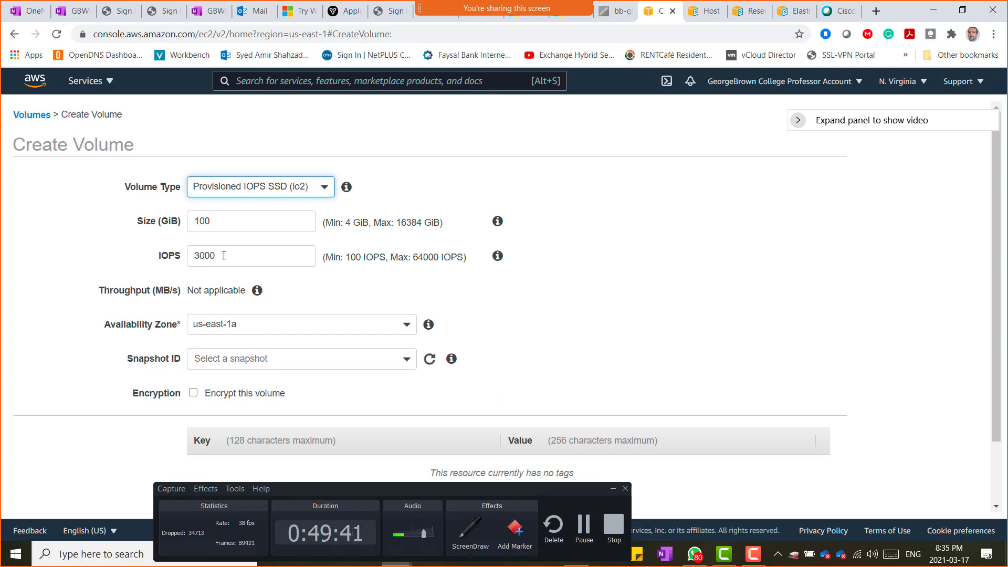
# - Try Cold HDD (sc1), Throughput Optimized HDD (st1) and Magnetic, ending on General Purpose SSD (gp2) at 500 GiB
pyautogui.click(324, 188)
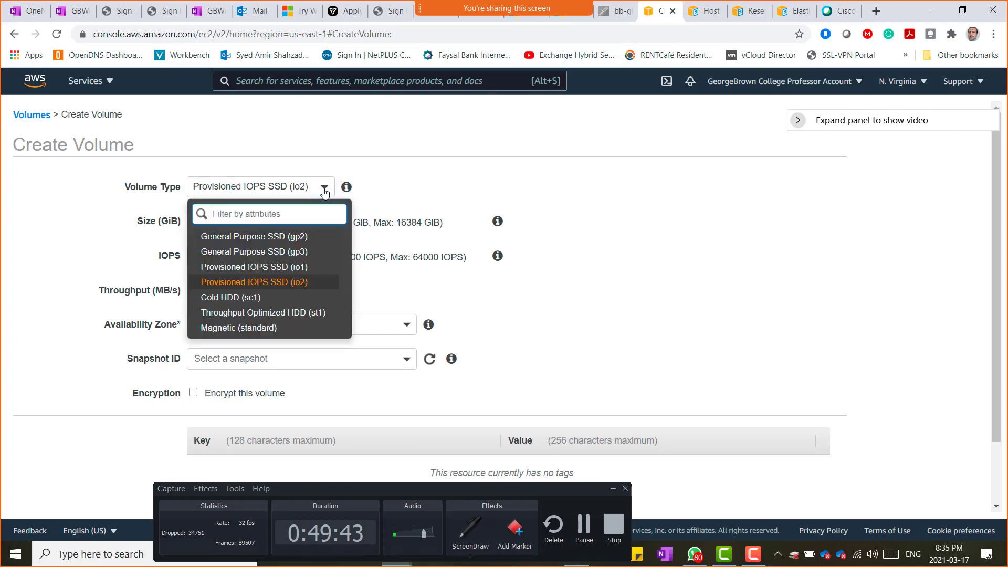
pyautogui.click(271, 297)
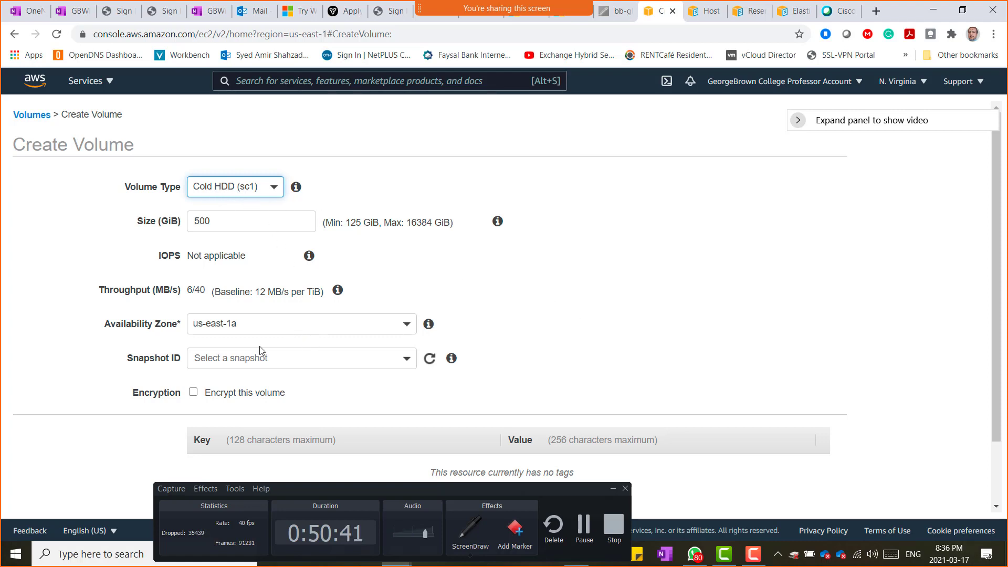
pyautogui.click(274, 189)
pyautogui.click(268, 314)
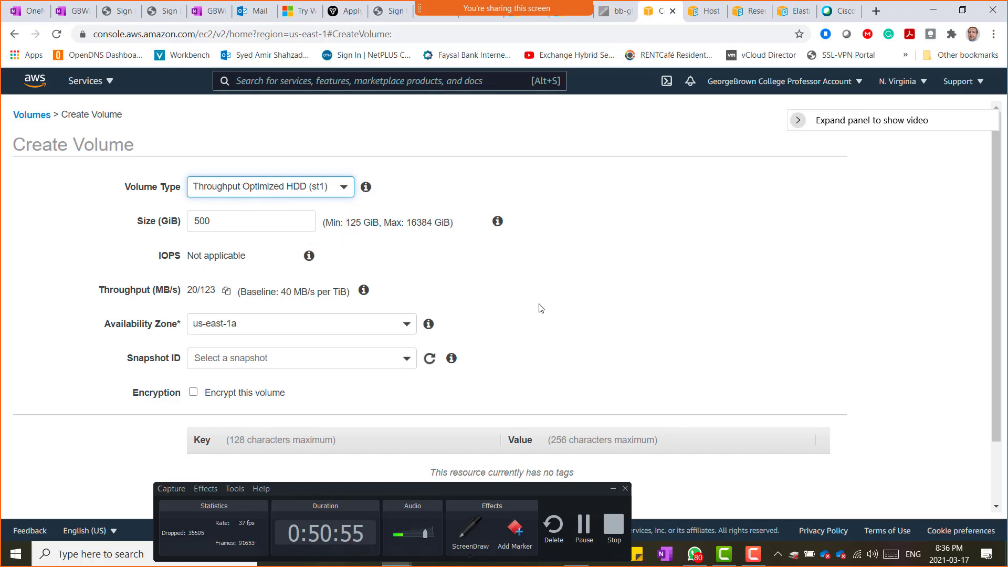
pyautogui.click(329, 191)
pyautogui.click(265, 329)
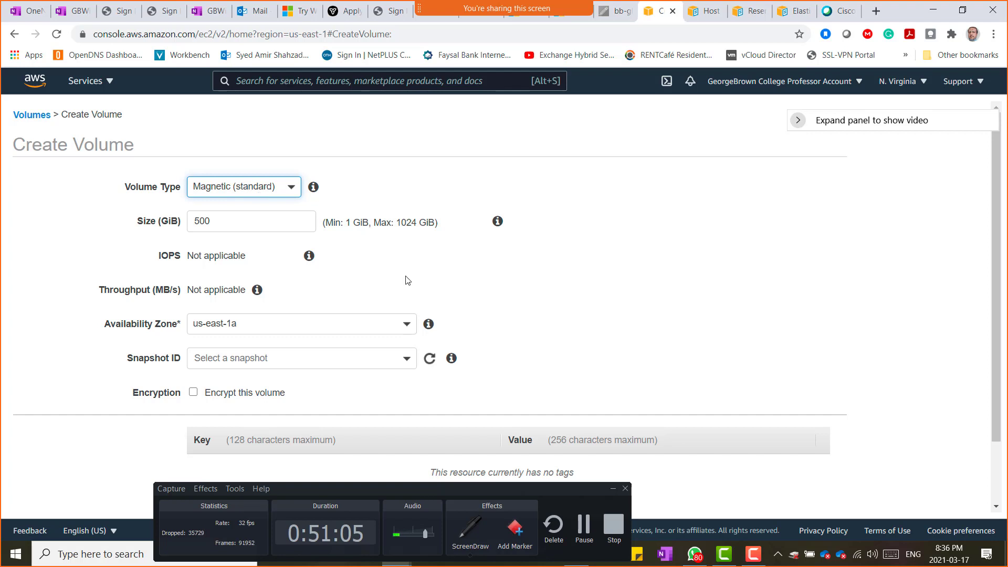
pyautogui.click(266, 190)
pyautogui.click(250, 237)
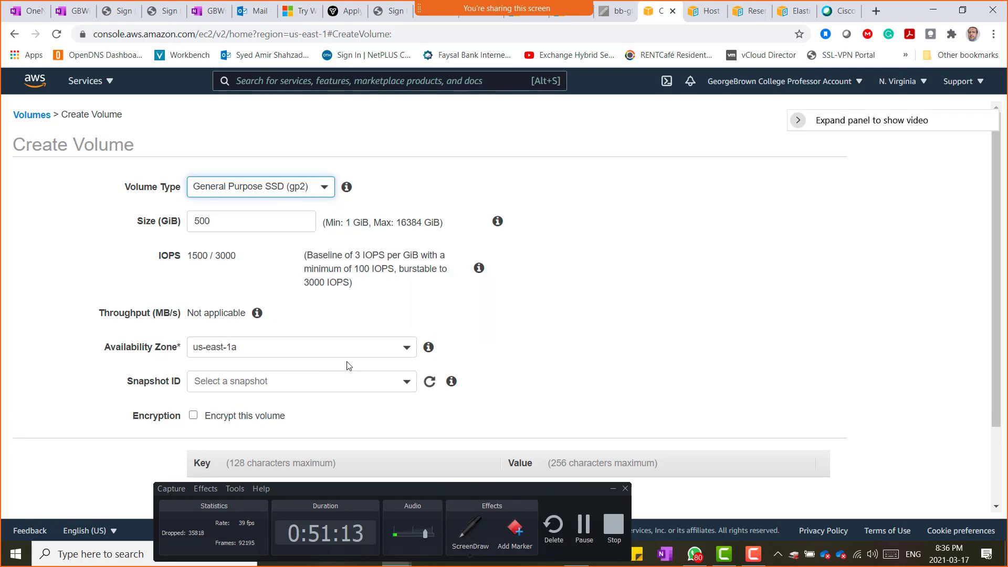
pyautogui.click(407, 348)
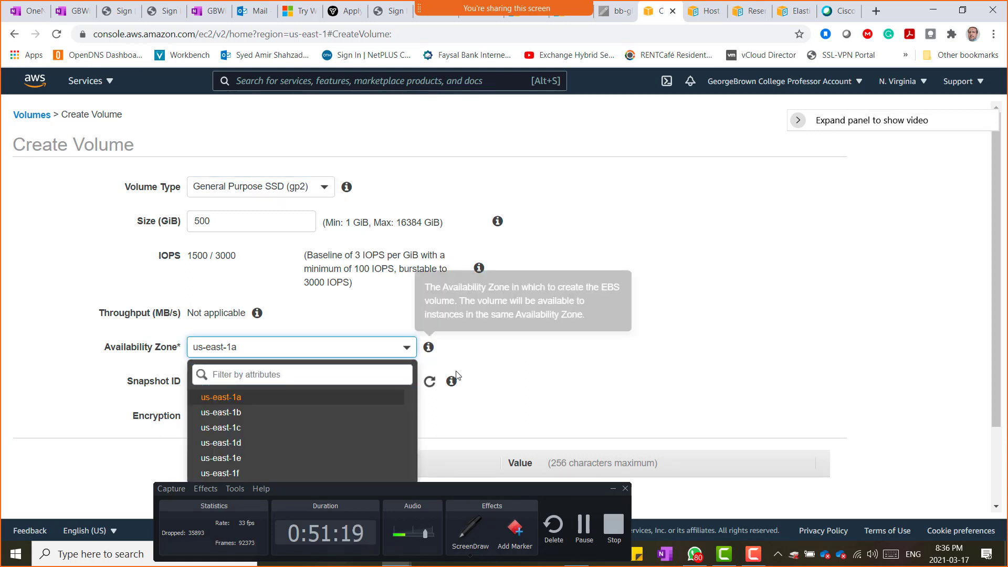
pyautogui.click(613, 488)
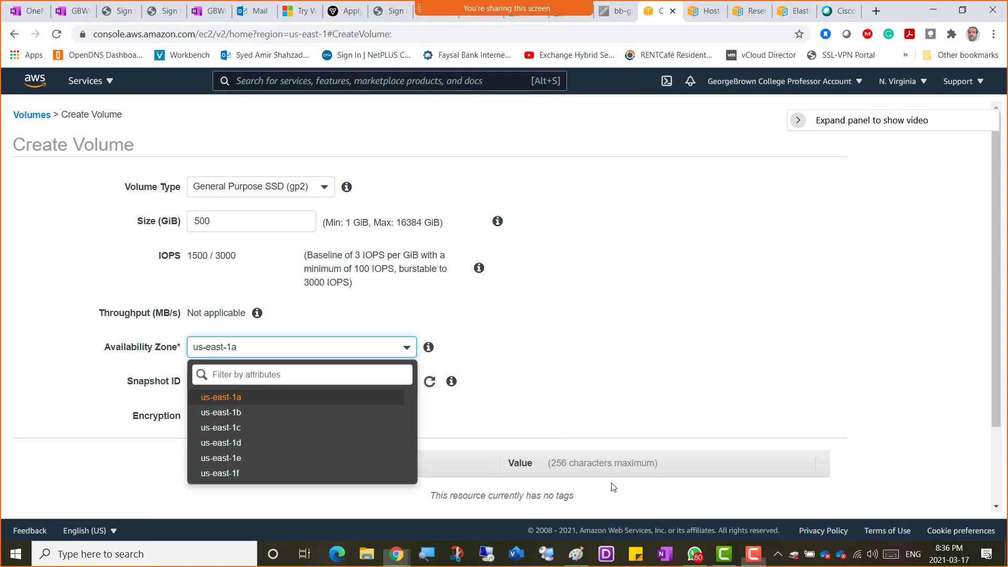
pyautogui.click(615, 349)
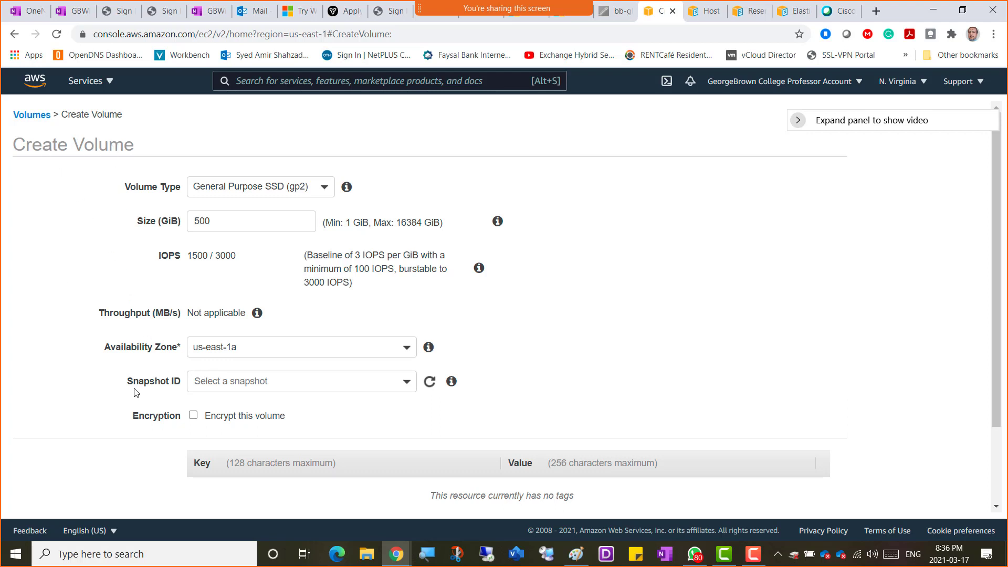
pyautogui.click(407, 384)
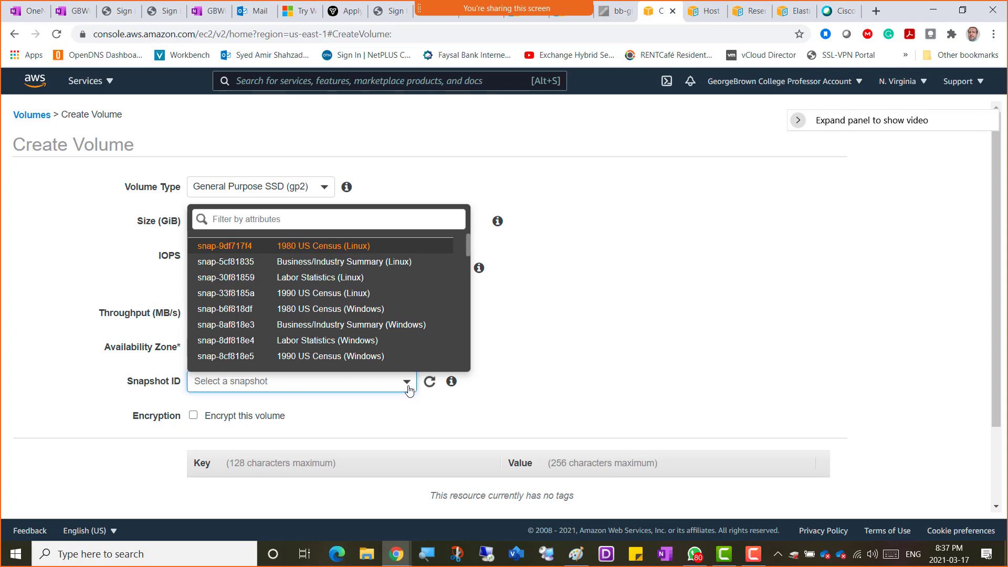
pyautogui.click(568, 389)
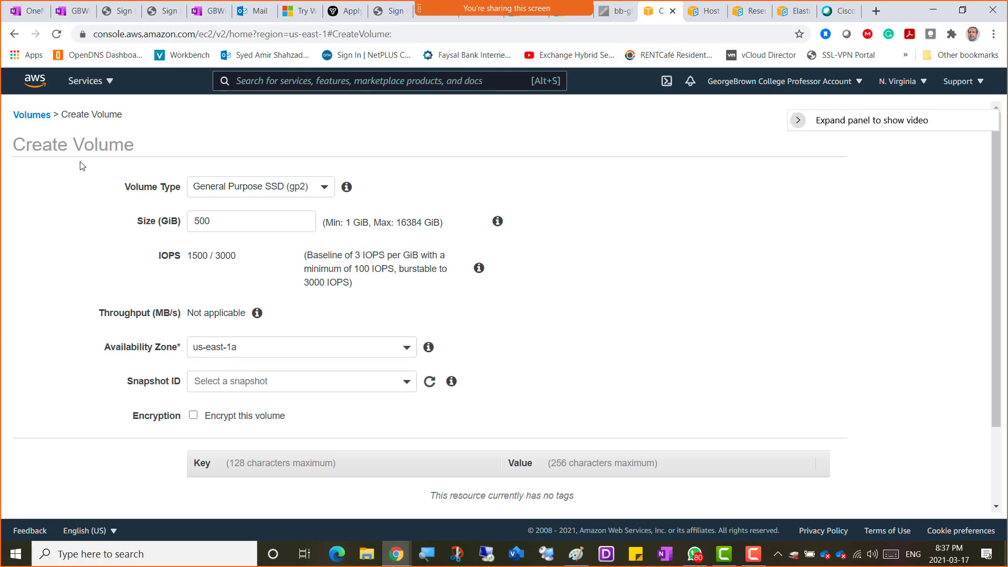
pyautogui.click(406, 386)
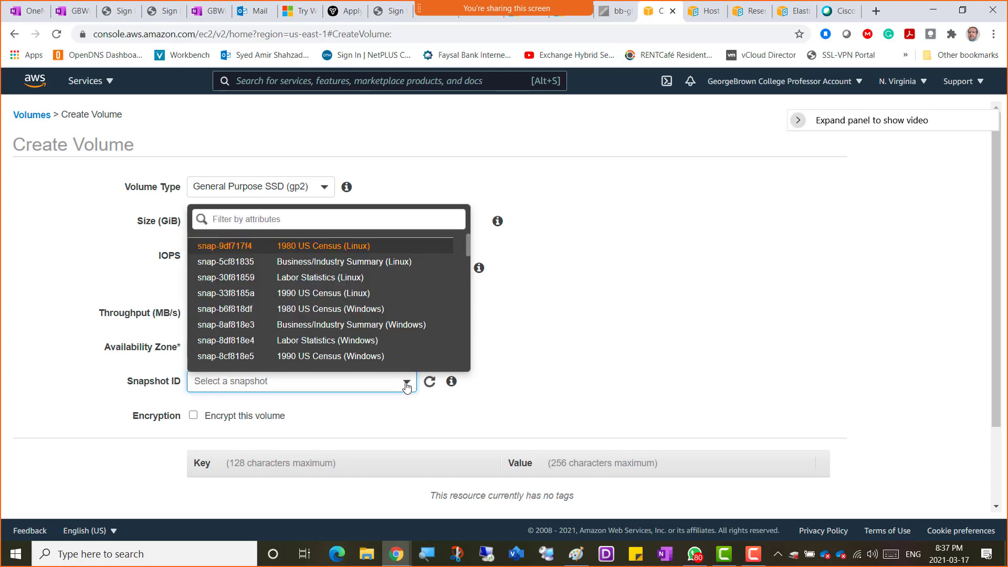
pyautogui.click(572, 398)
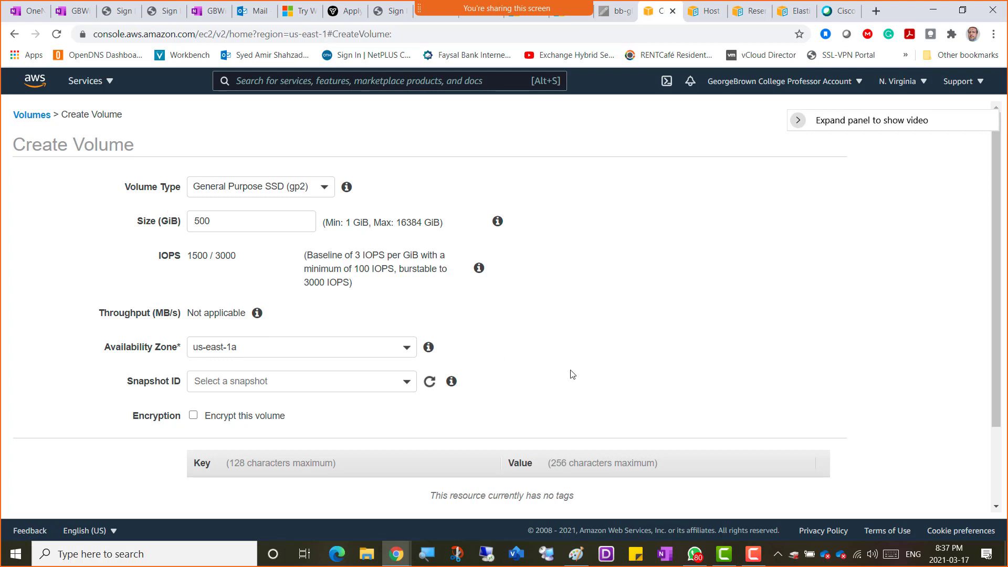
pyautogui.scroll(-2, 594, 367)
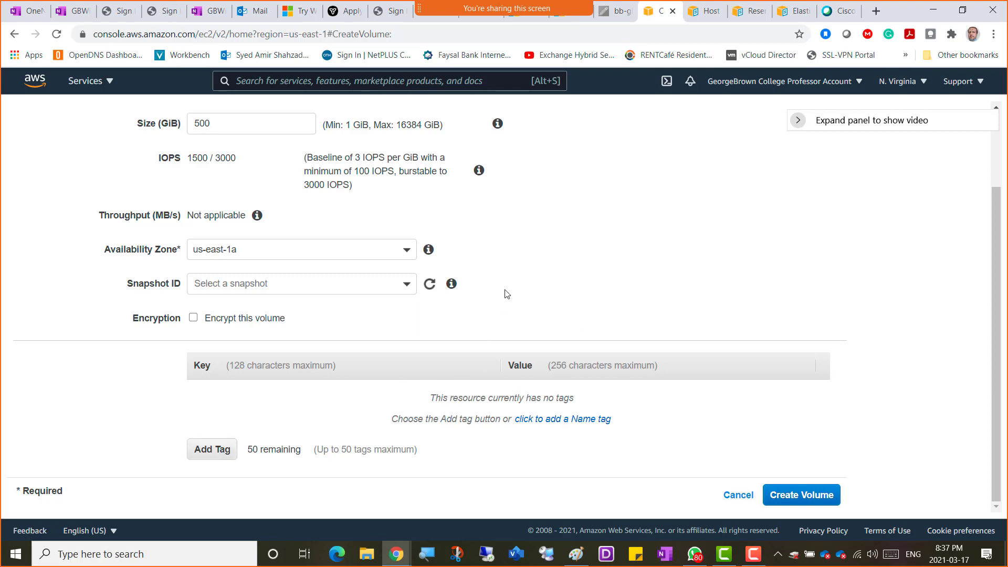
pyautogui.scroll(2, 504, 293)
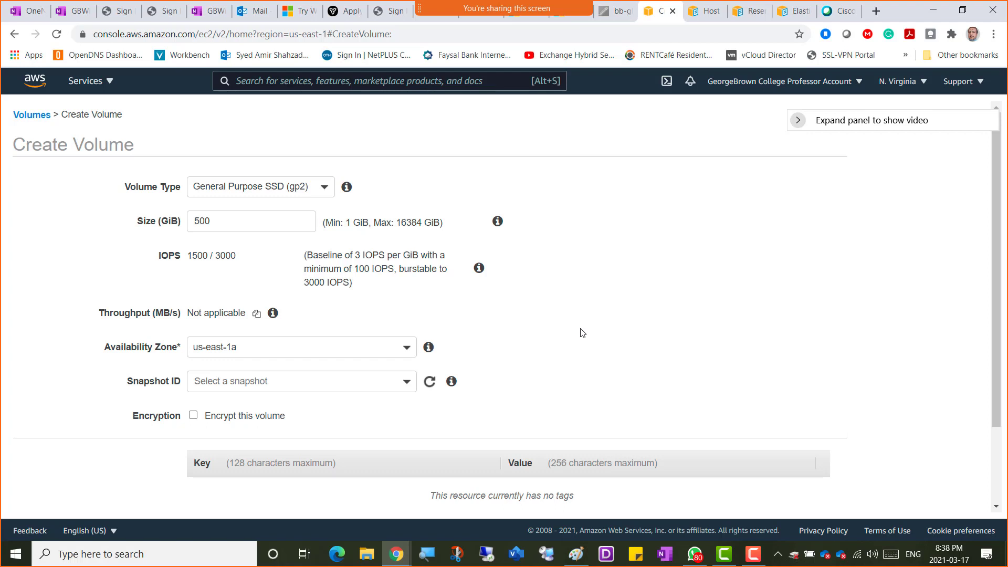
pyautogui.scroll(-2, 592, 346)
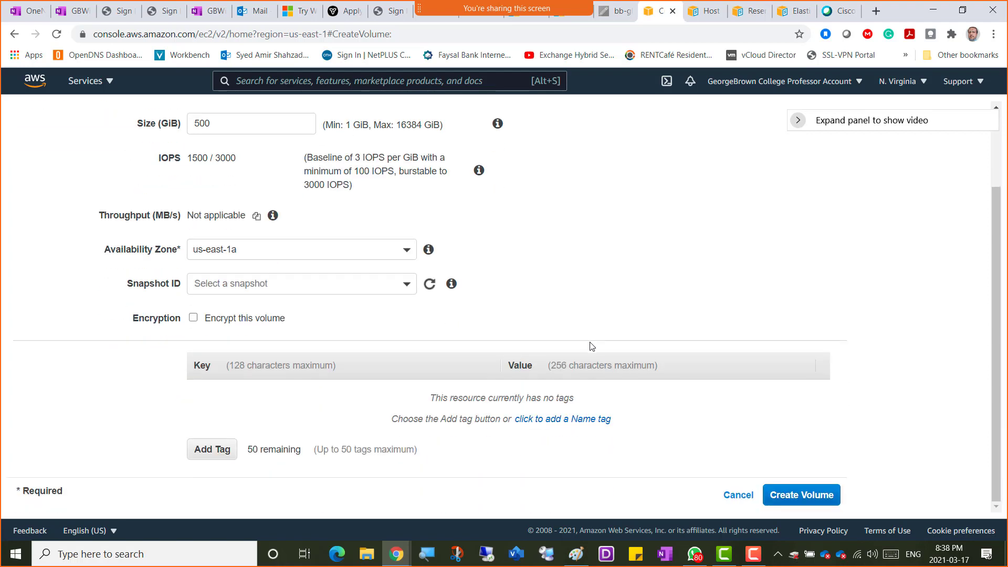
# - Create the 500 GiB gp2 volume and refresh the Volumes list to show it available
pyautogui.click(835, 494)
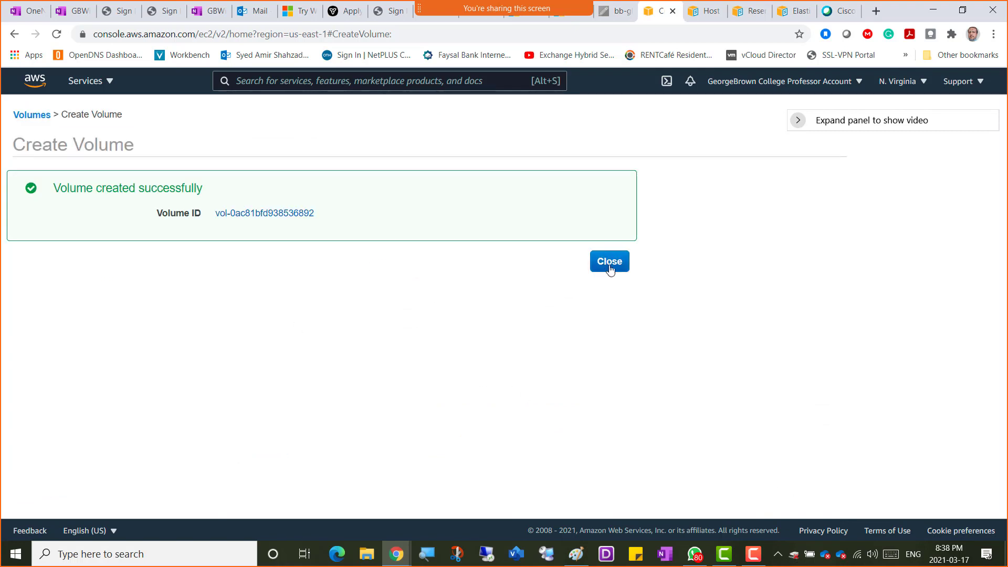
pyautogui.click(611, 269)
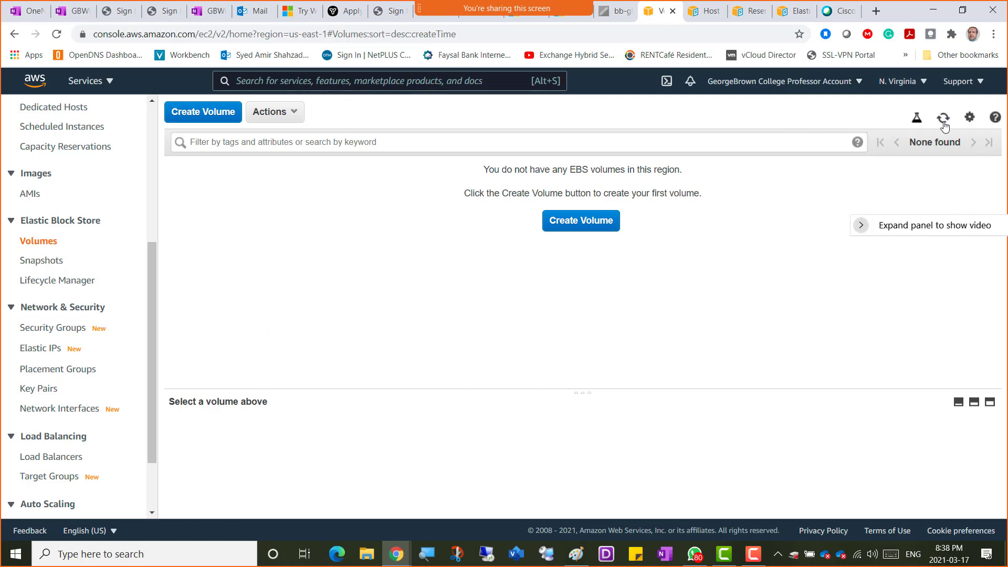
pyautogui.click(943, 121)
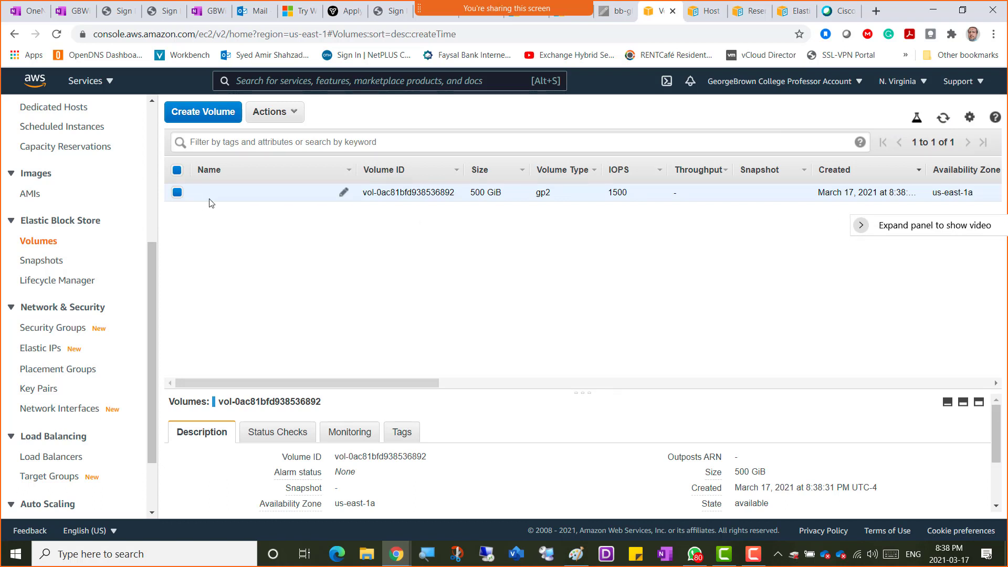
# - Choose Attach Volume from the new 500 GiB volume's Actions menu
pyautogui.click(284, 115)
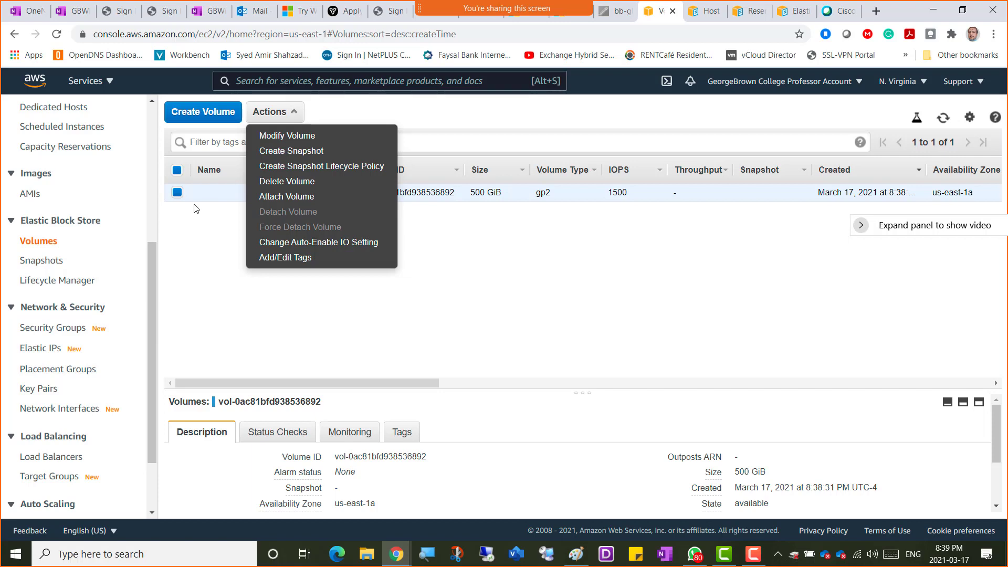
pyautogui.click(197, 218)
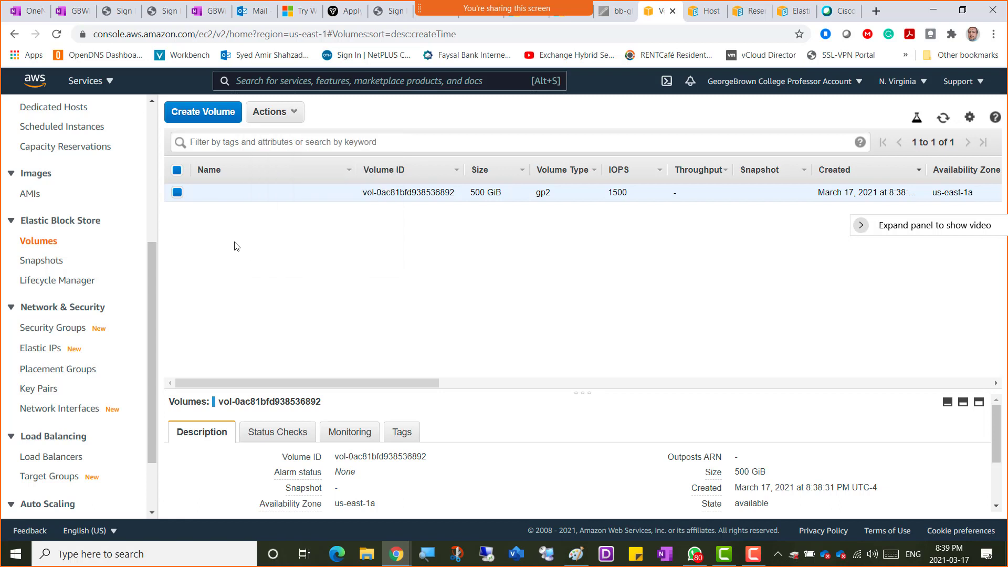
pyautogui.click(294, 116)
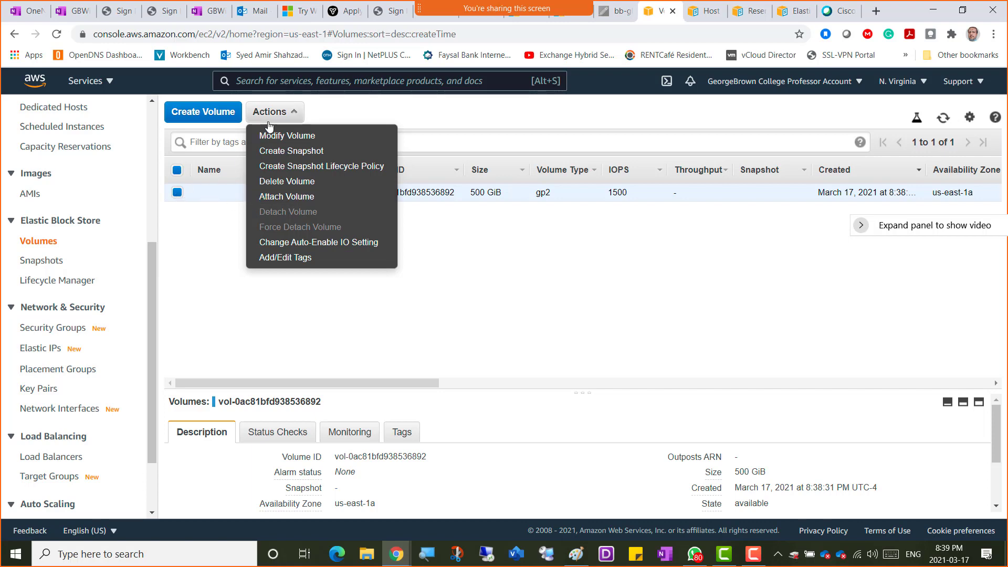
pyautogui.click(301, 197)
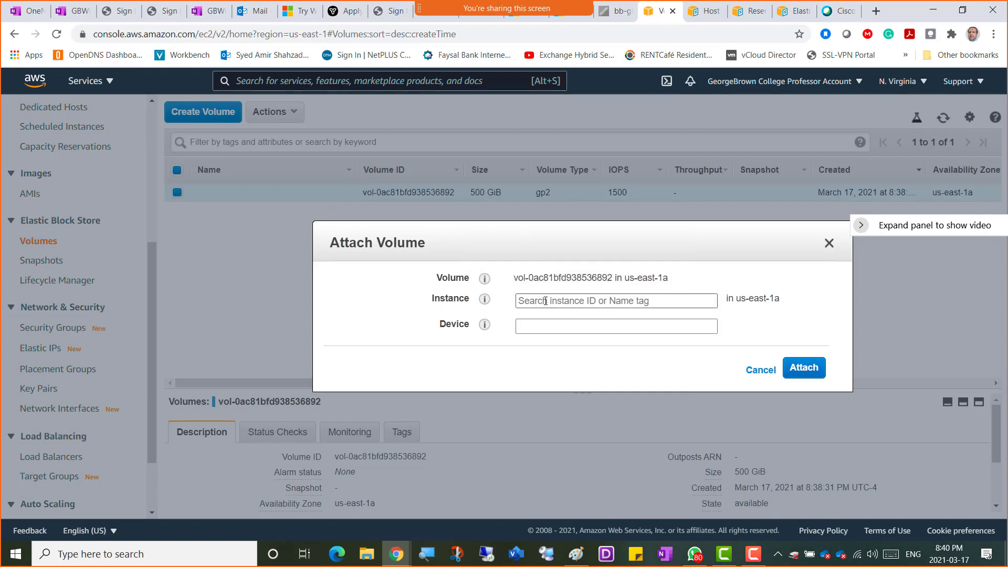
# - Cancel attaching the volume, dismiss the Actions menu, and deselect the 500 GiB volume
pyautogui.click(582, 300)
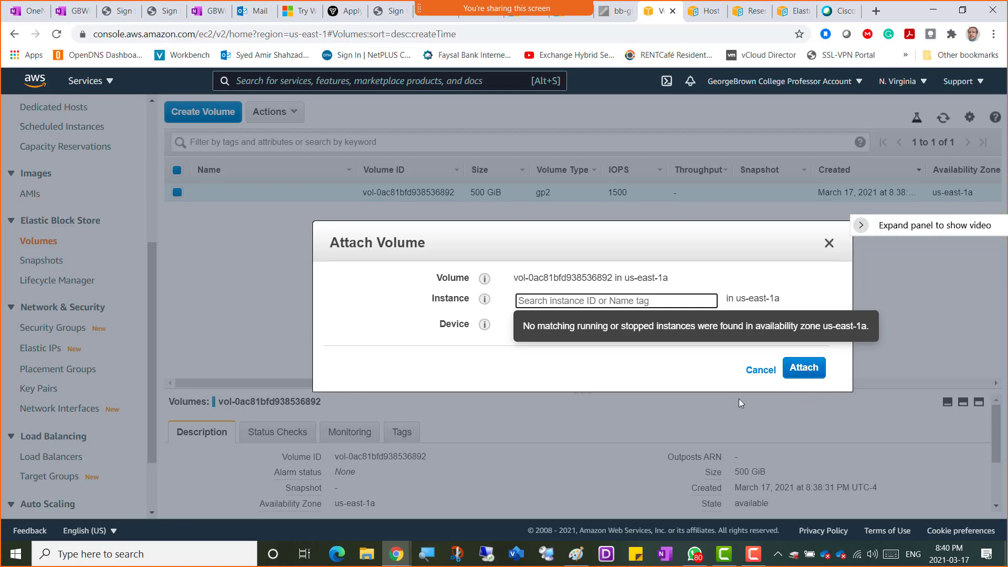
pyautogui.click(756, 369)
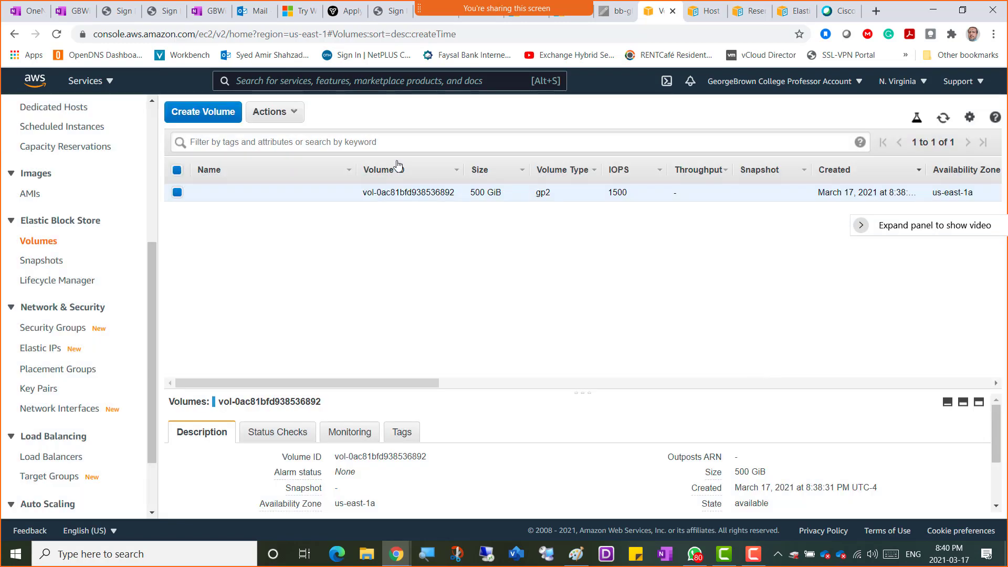
pyautogui.click(288, 111)
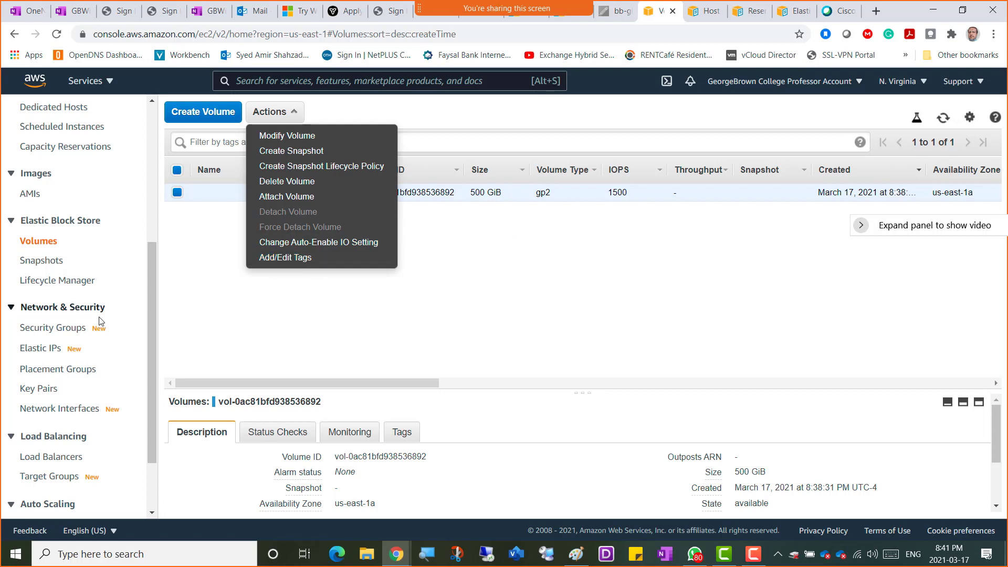
pyautogui.click(336, 340)
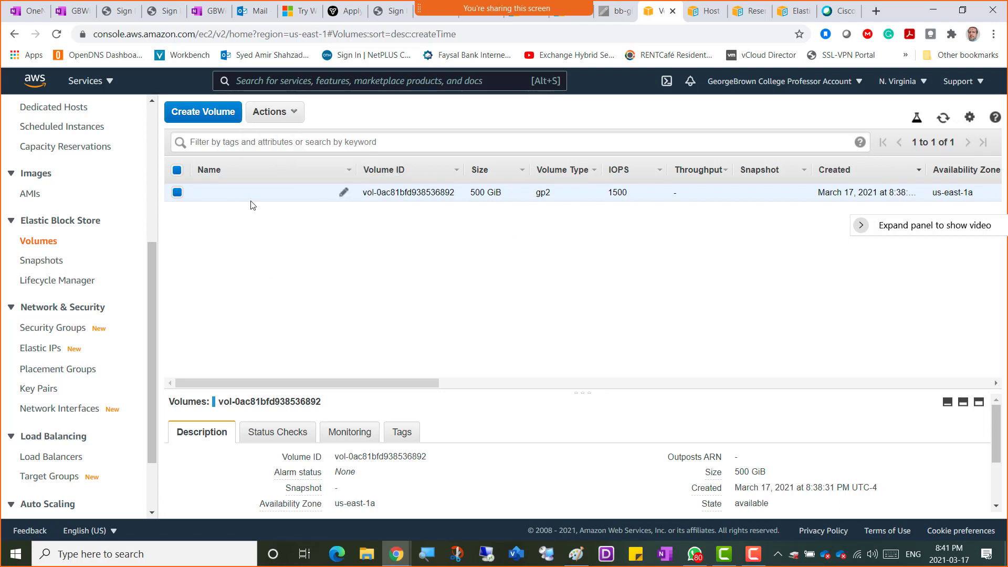
pyautogui.click(179, 194)
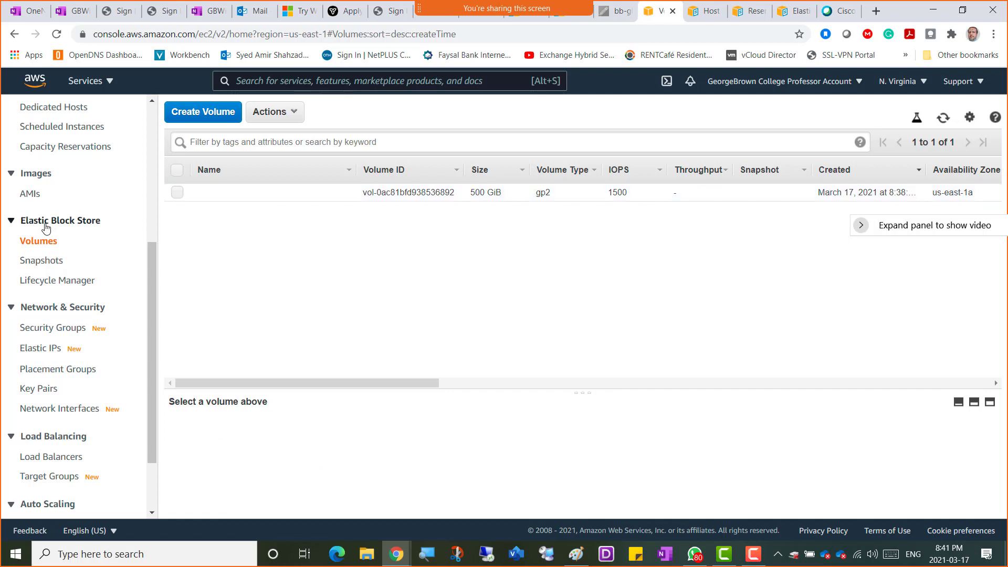
# - Open the empty Create Snapshot form from Snapshots and snip it as an image
pyautogui.click(48, 269)
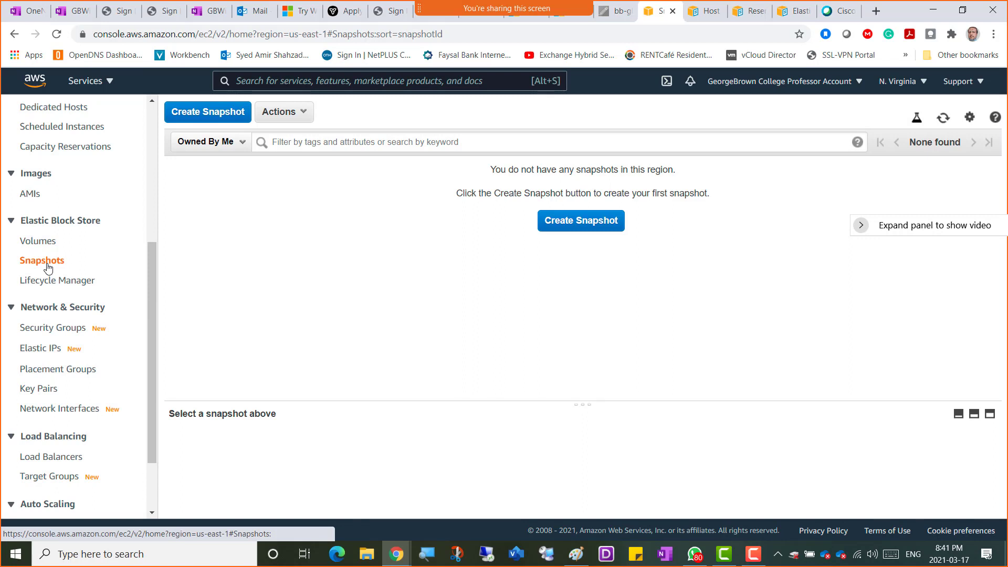
pyautogui.click(597, 225)
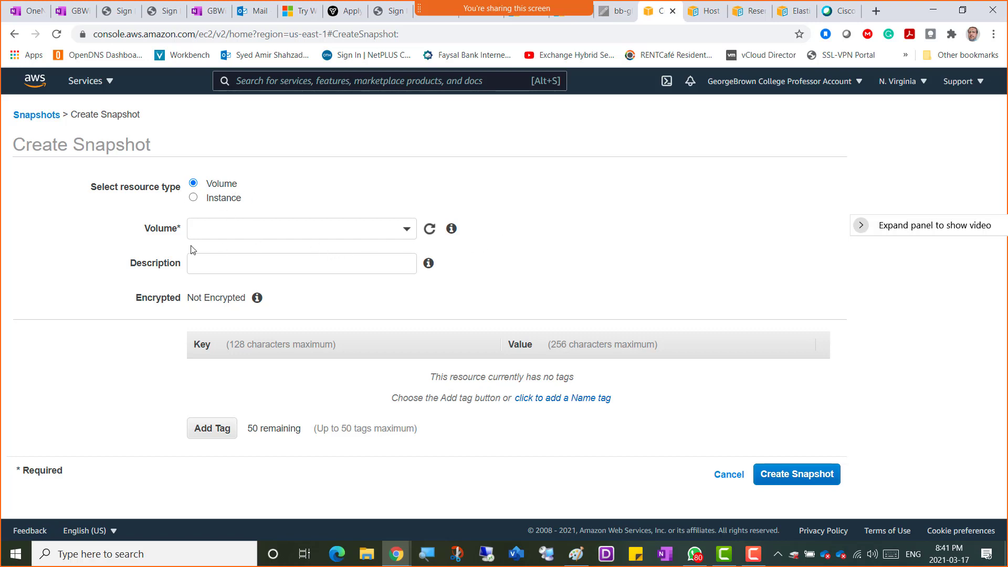
pyautogui.click(407, 231)
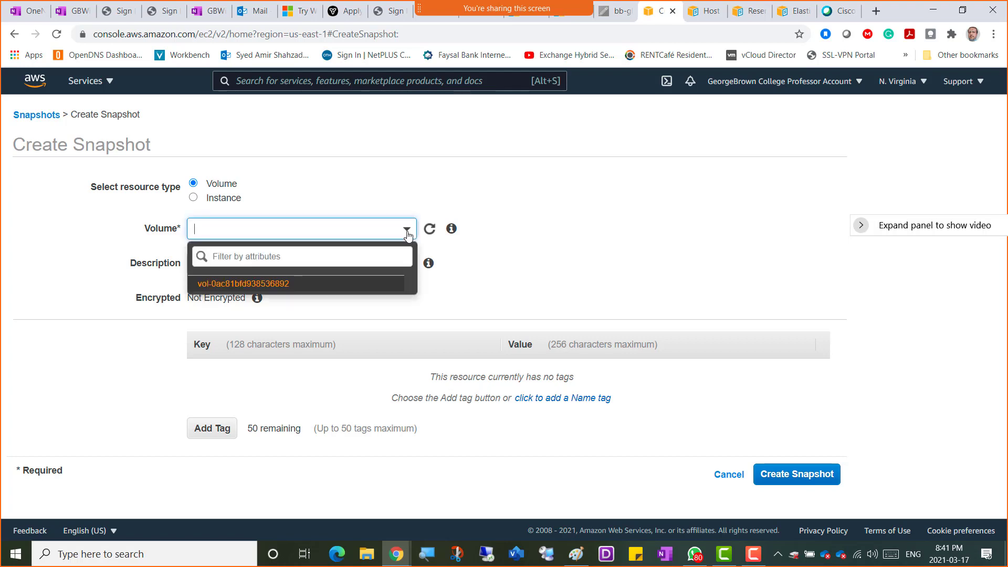
pyautogui.click(490, 269)
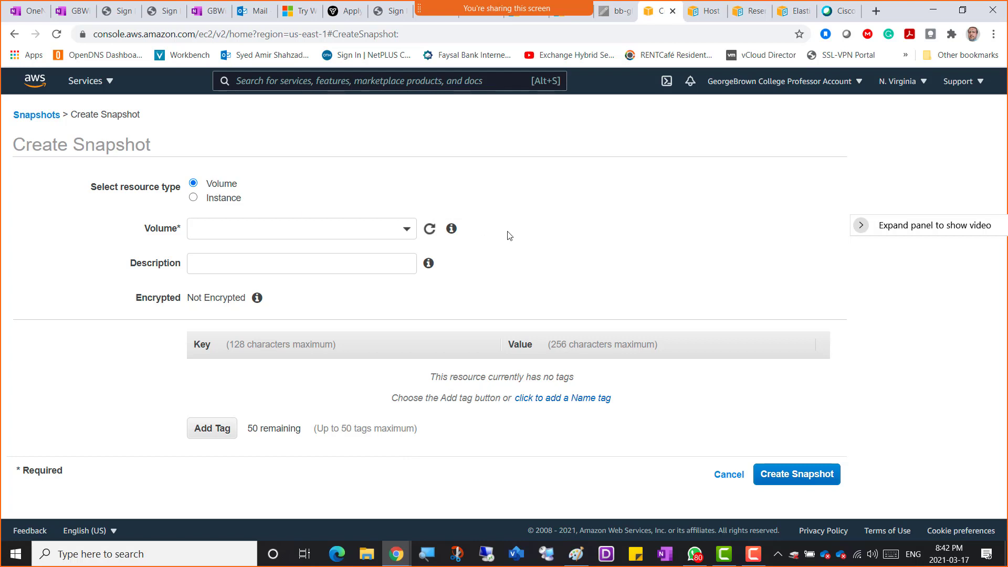
pyautogui.press('super+shift+s')
pyautogui.moveTo(9, 68); pyautogui.dragTo(942, 507)
# - In OneNote, add a 'Screenshot 6 - EBS Snapshot' bullet and paste the form snip beneath
pyautogui.click(73, 11)
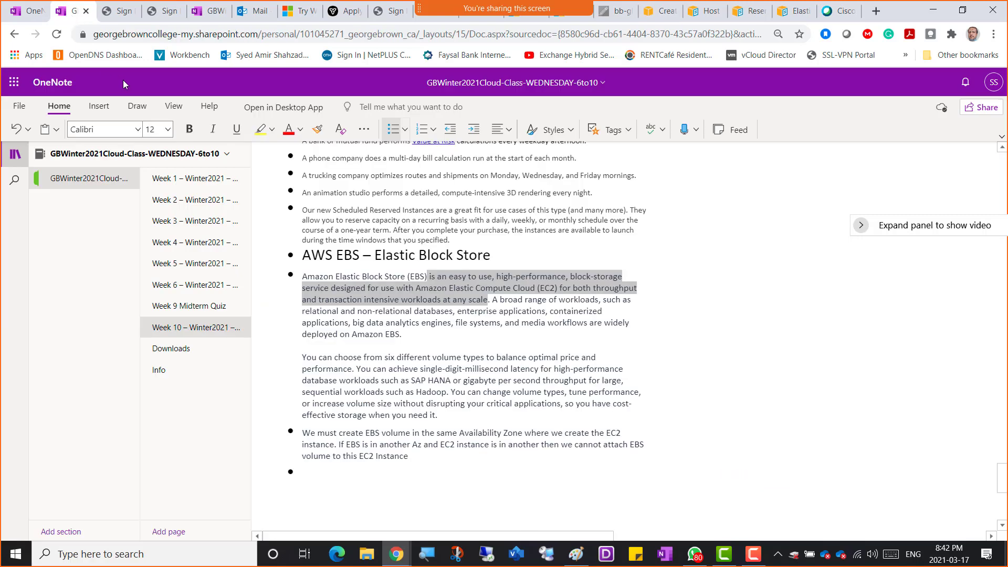
pyautogui.click(370, 482)
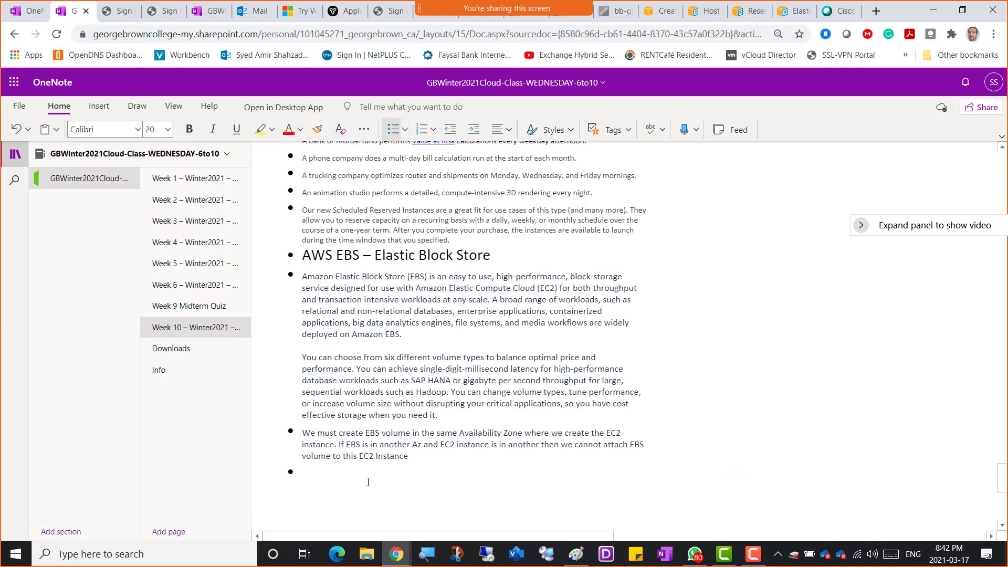
pyautogui.write('Screenshot 6 - EBS Snapsho')
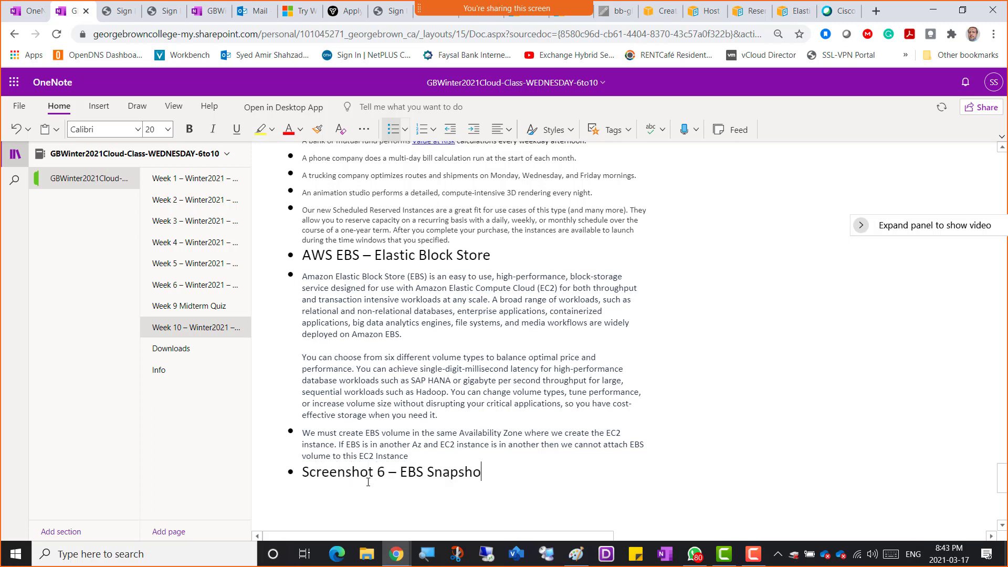
pyautogui.write('t')
pyautogui.press('Return')
pyautogui.hotkey('ctrl', 'v')
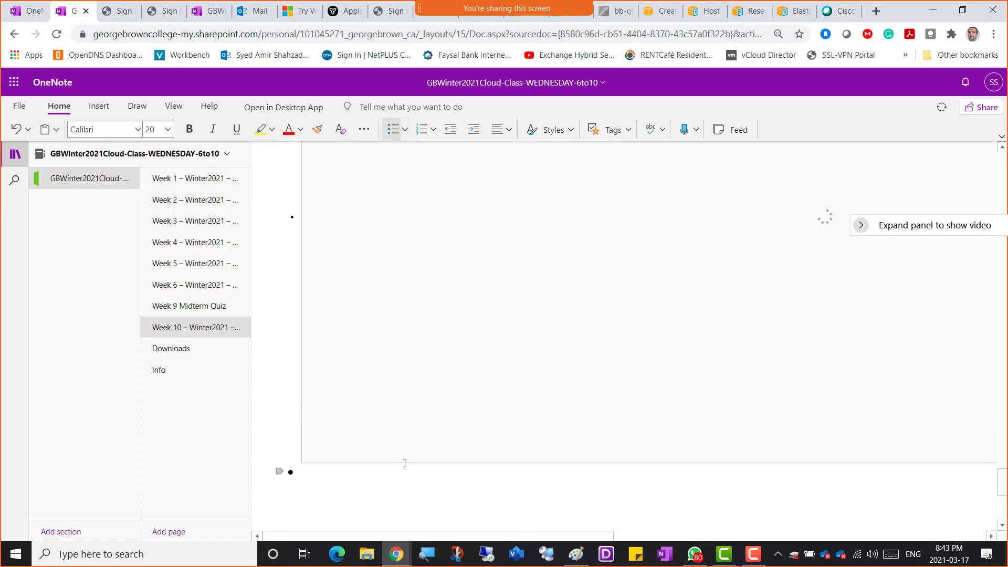
pyautogui.click(658, 14)
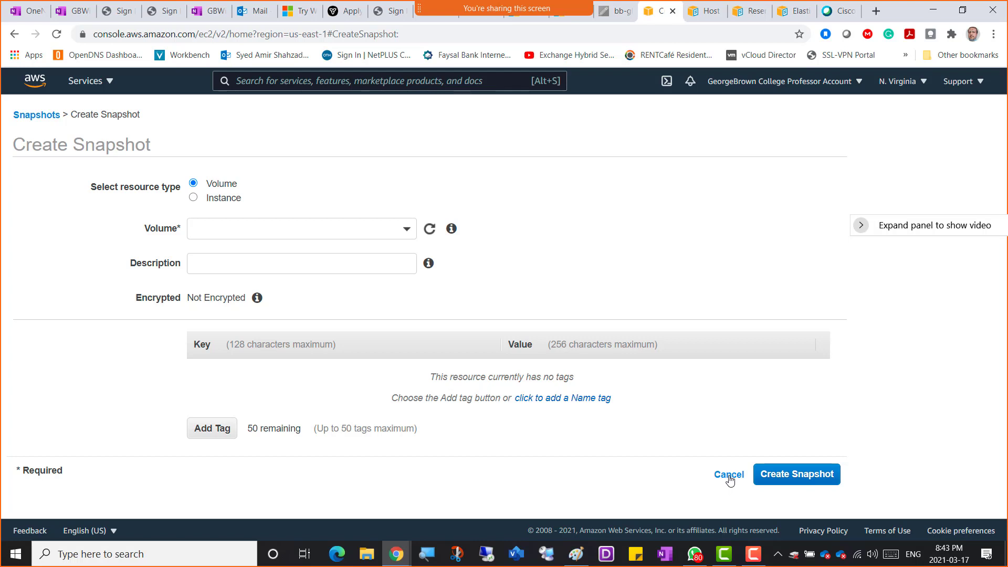
# - Renumber the heading to 'Screenshot 5 - EBS Snapshot' and return to the AWS snapshot form
pyautogui.click(71, 16)
pyautogui.scroll(20, 431, 362)
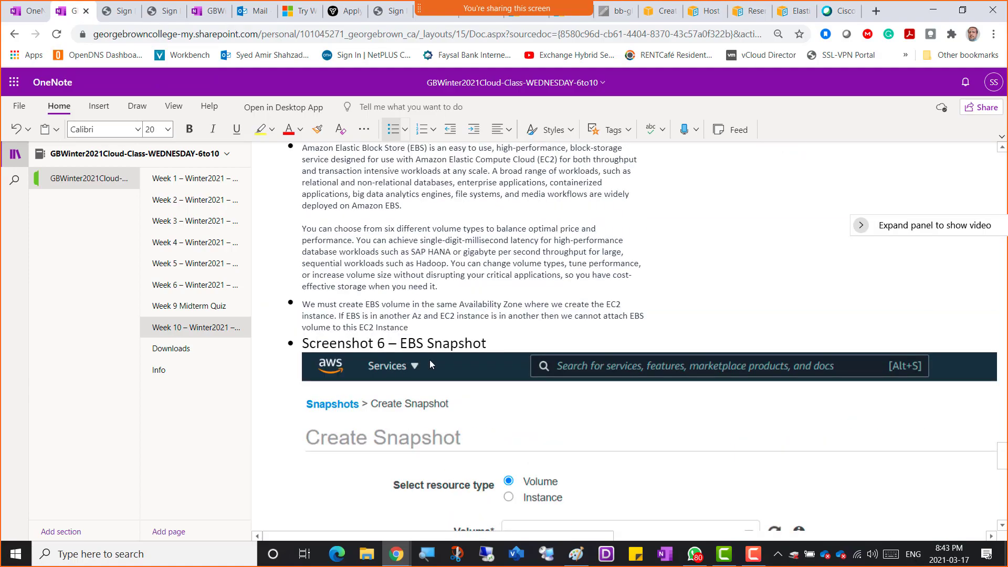
pyautogui.scroll(20, 430, 362)
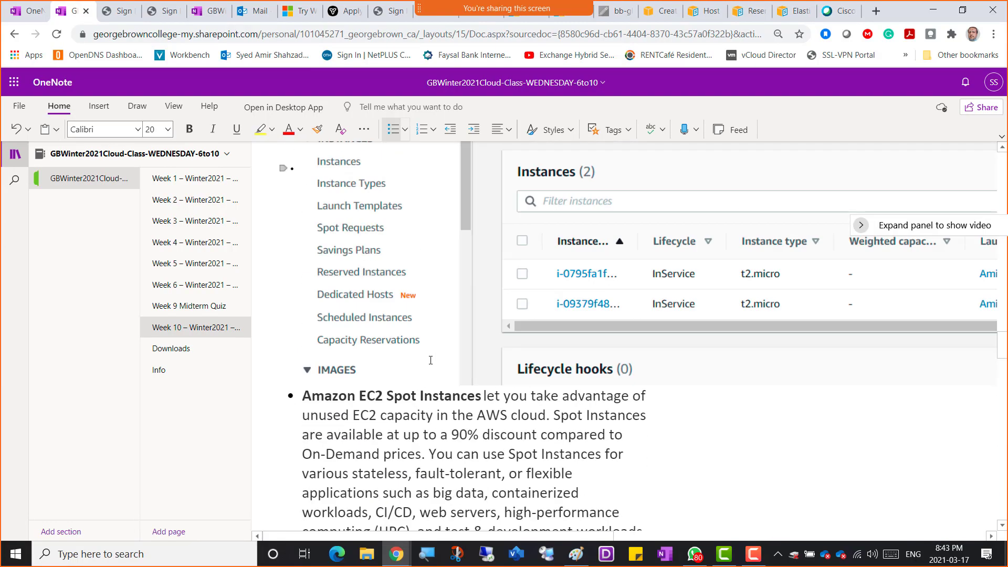
pyautogui.scroll(5, 430, 361)
pyautogui.scroll(-20, 431, 364)
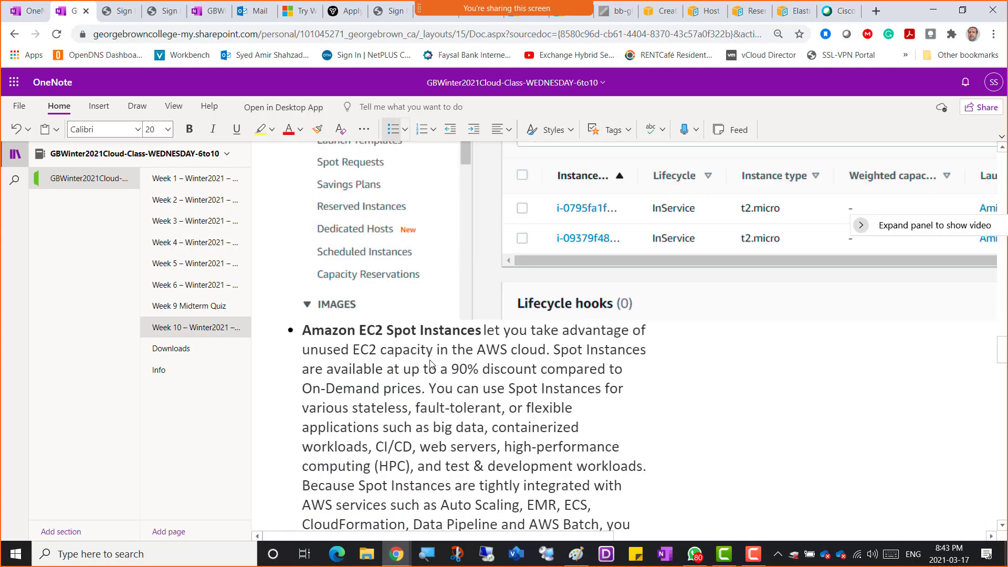
pyautogui.scroll(-11, 431, 363)
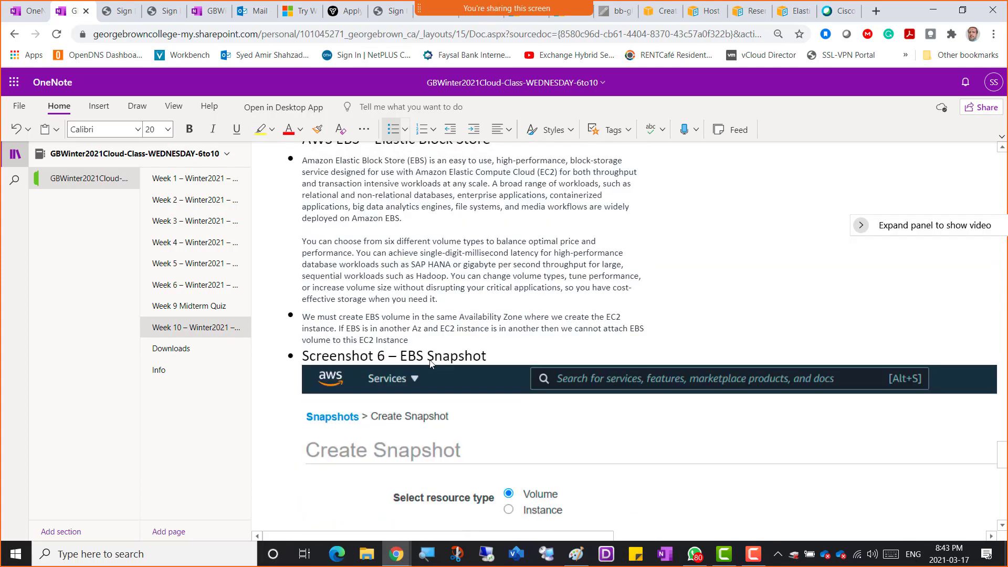
pyautogui.scroll(6, 399, 399)
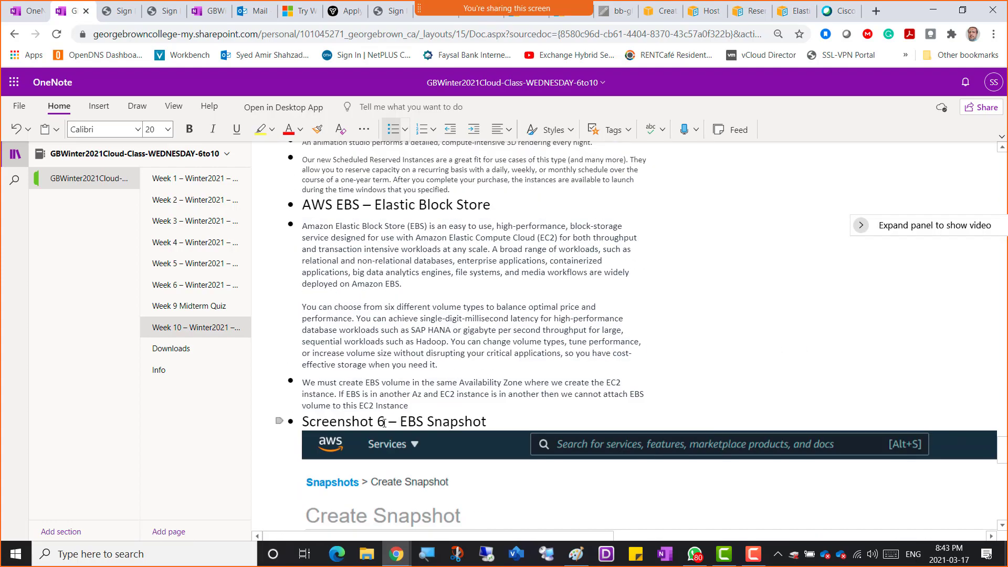
pyautogui.moveTo(386, 422); pyautogui.dragTo(380, 427)
pyautogui.write('5')
pyautogui.scroll(-8, 567, 183)
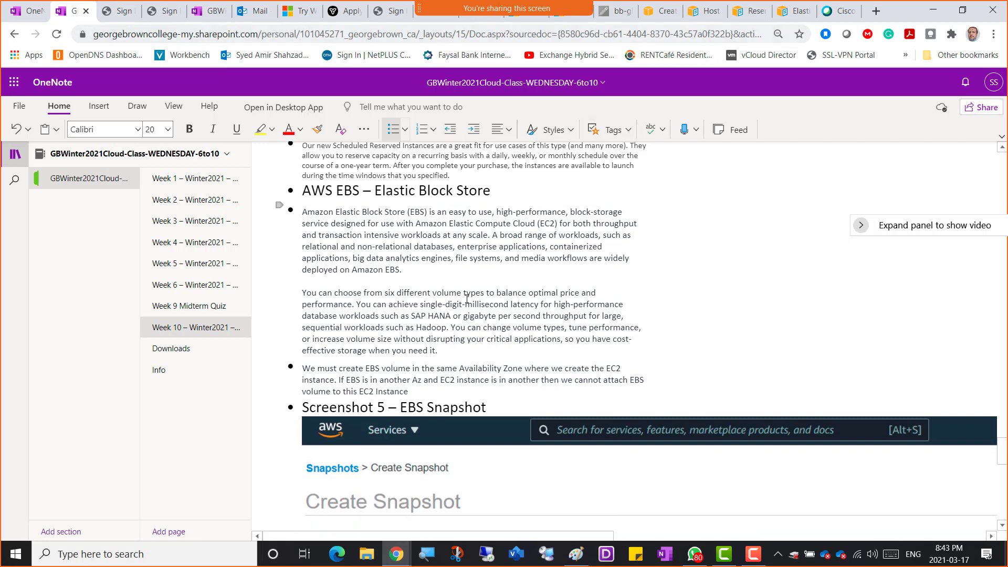
pyautogui.click(336, 467)
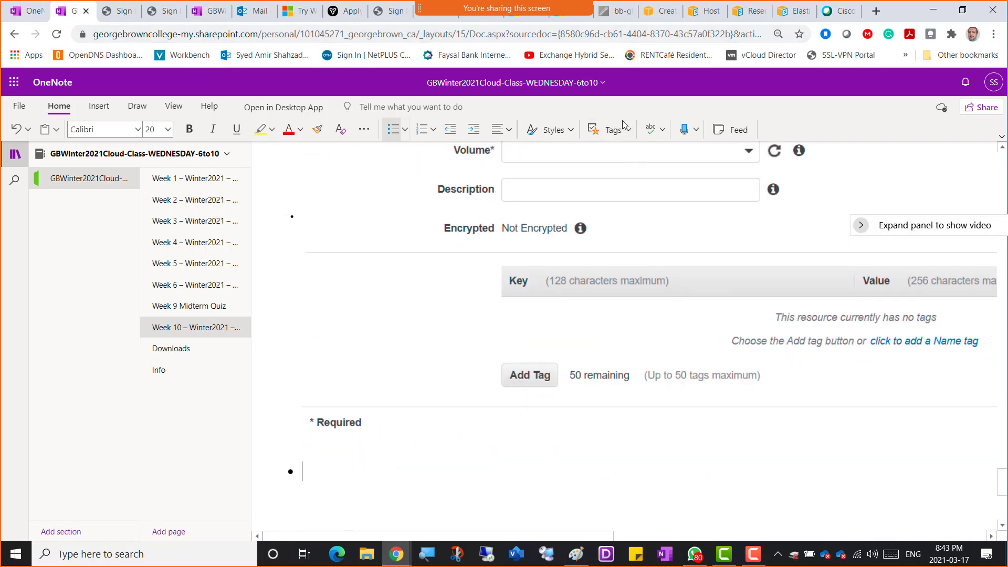
pyautogui.click(653, 13)
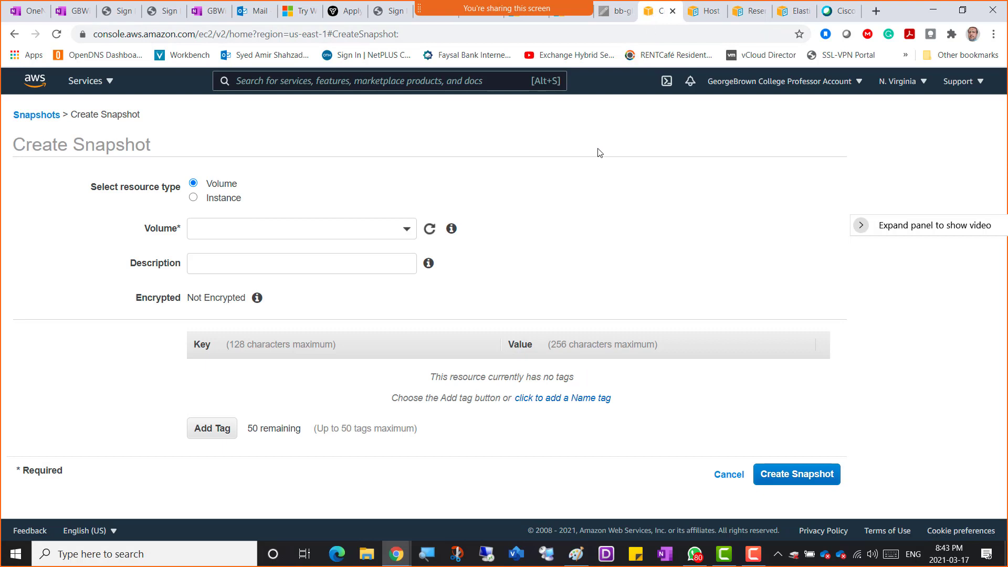
# - Cancel the Create Snapshot form and go to the Data Lifecycle Manager welcome page
pyautogui.click(725, 478)
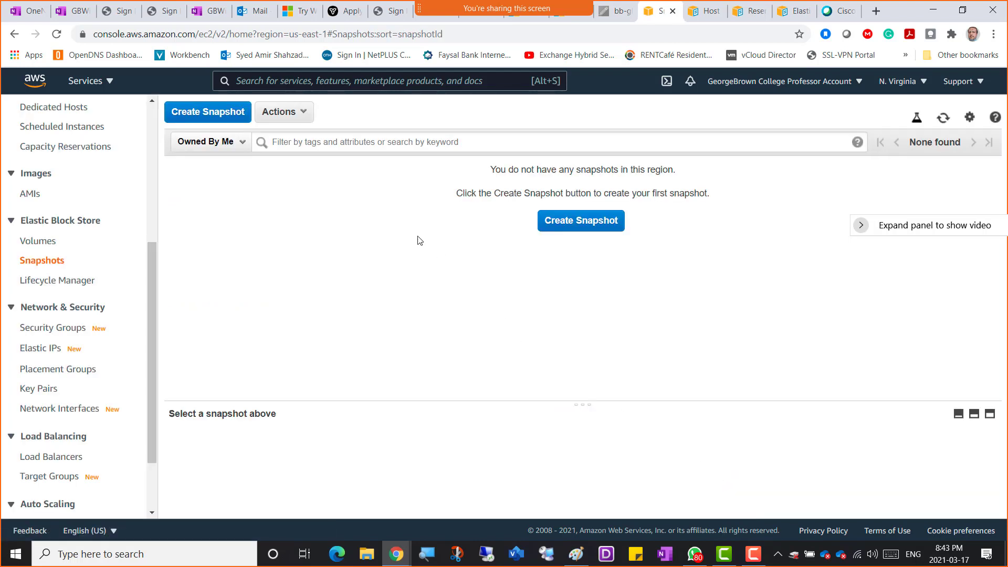
pyautogui.click(294, 116)
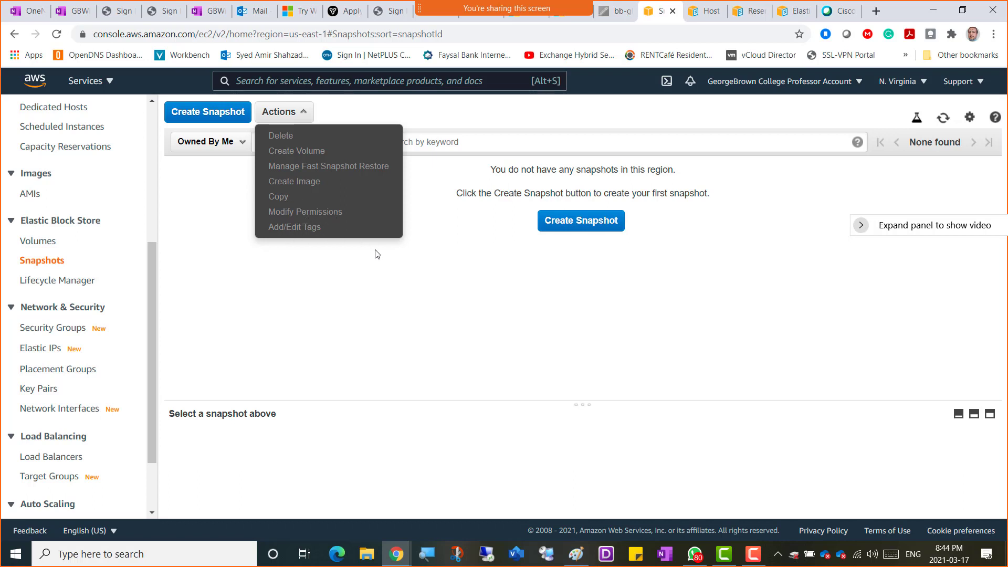
pyautogui.click(414, 292)
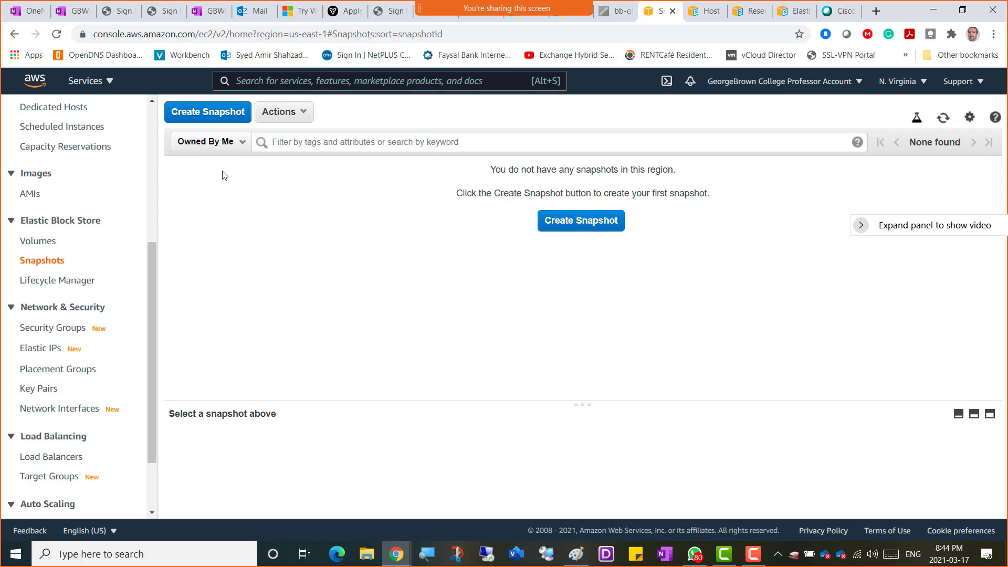
pyautogui.click(46, 283)
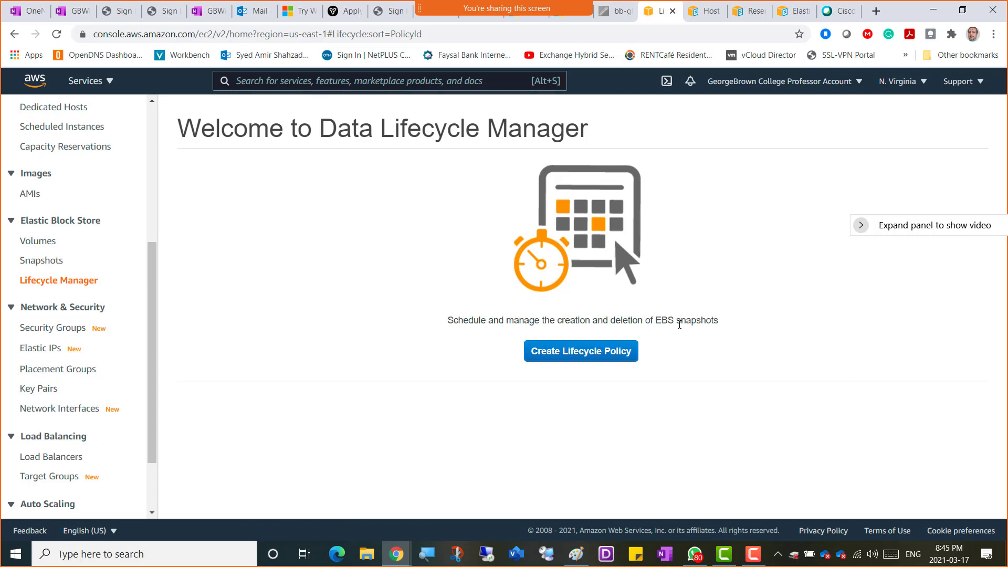
# - Start a new lifecycle policy, bringing up the EBS snapshot policy form for volumes
pyautogui.click(567, 355)
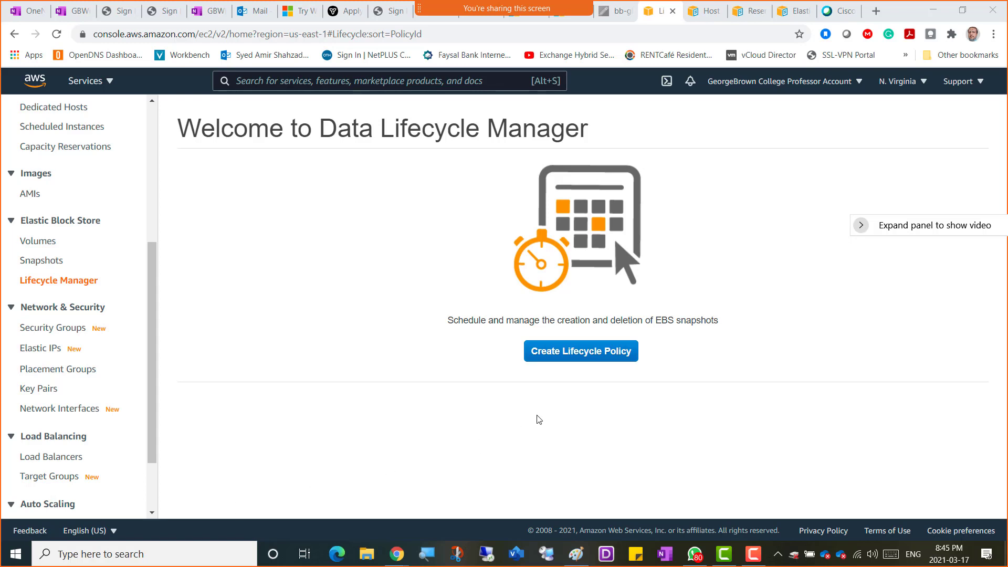
pyautogui.click(560, 355)
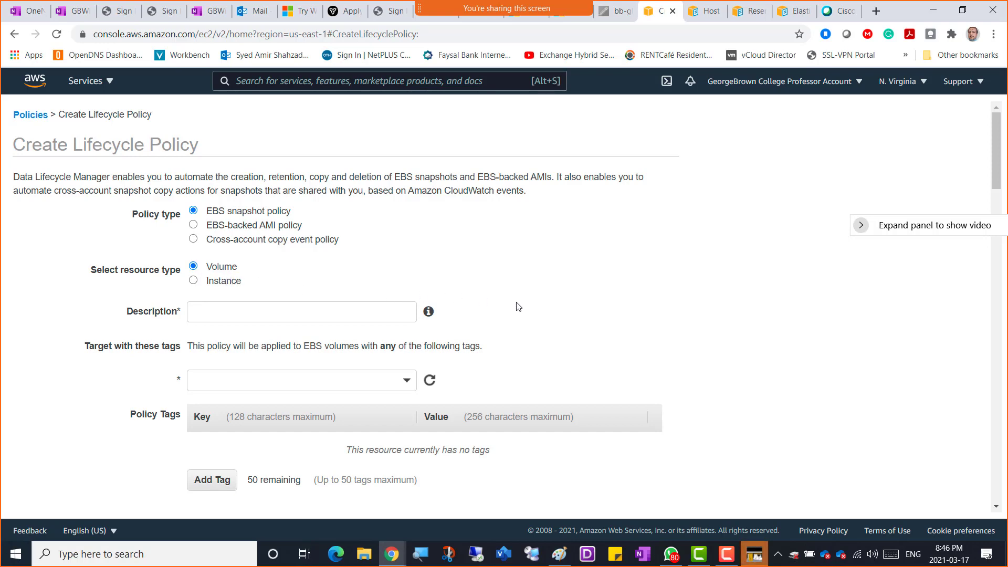
# - Scroll to Policy Schedule 1 and open its Frequency dropdown
pyautogui.scroll(-1, 518, 307)
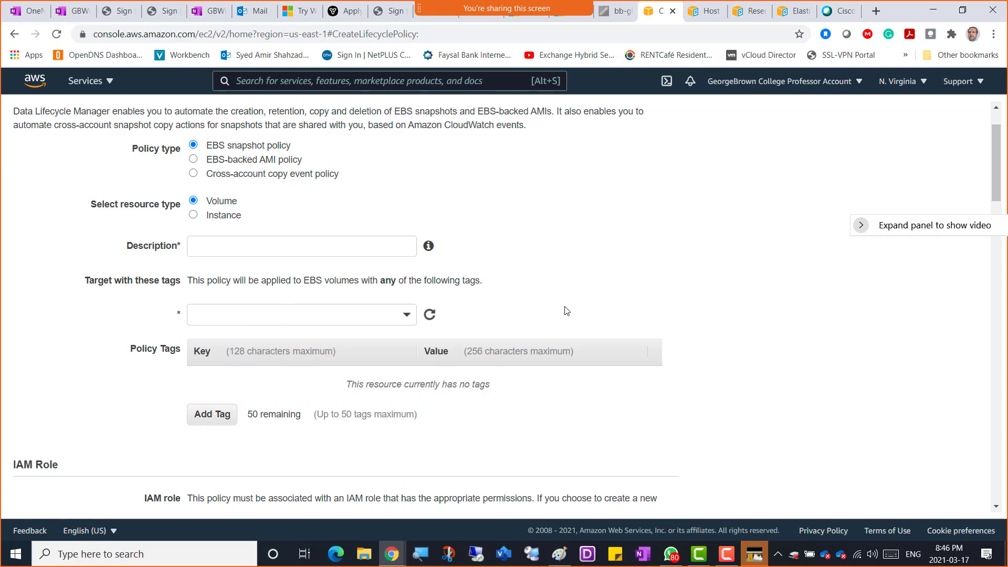
pyautogui.scroll(-1, 567, 310)
pyautogui.scroll(-2, 212, 326)
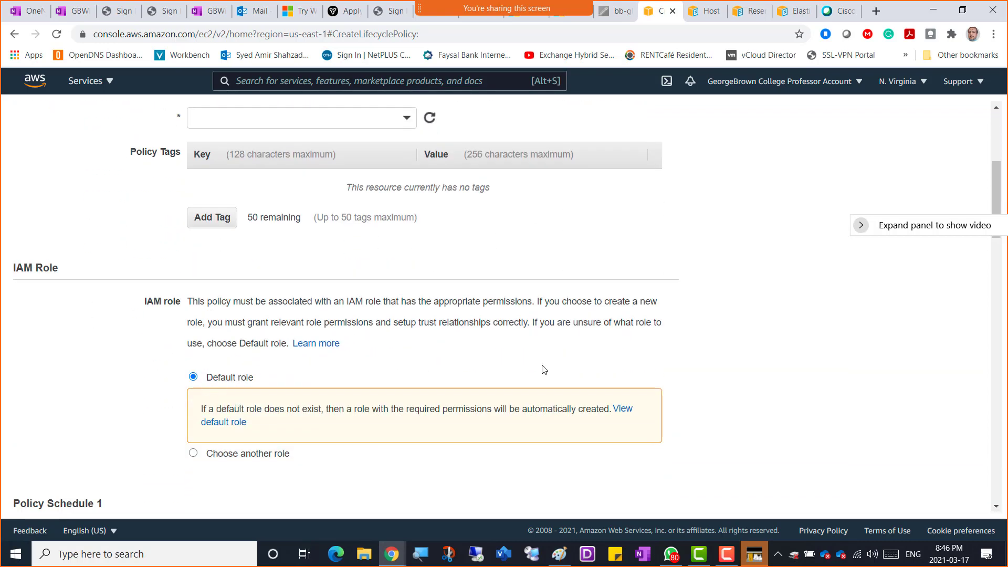
pyautogui.scroll(-5, 651, 335)
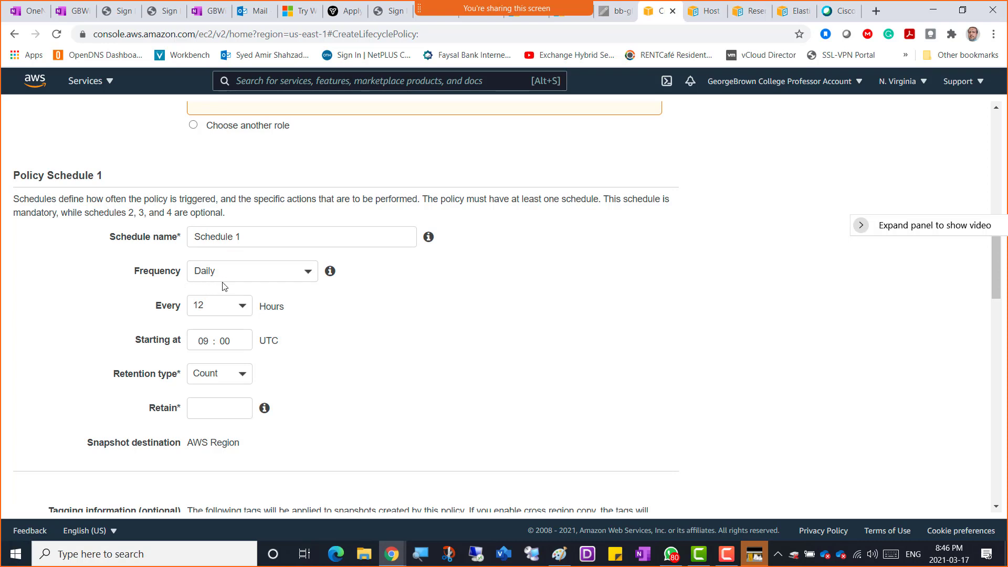
pyautogui.scroll(7, 400, 286)
pyautogui.scroll(4, 400, 286)
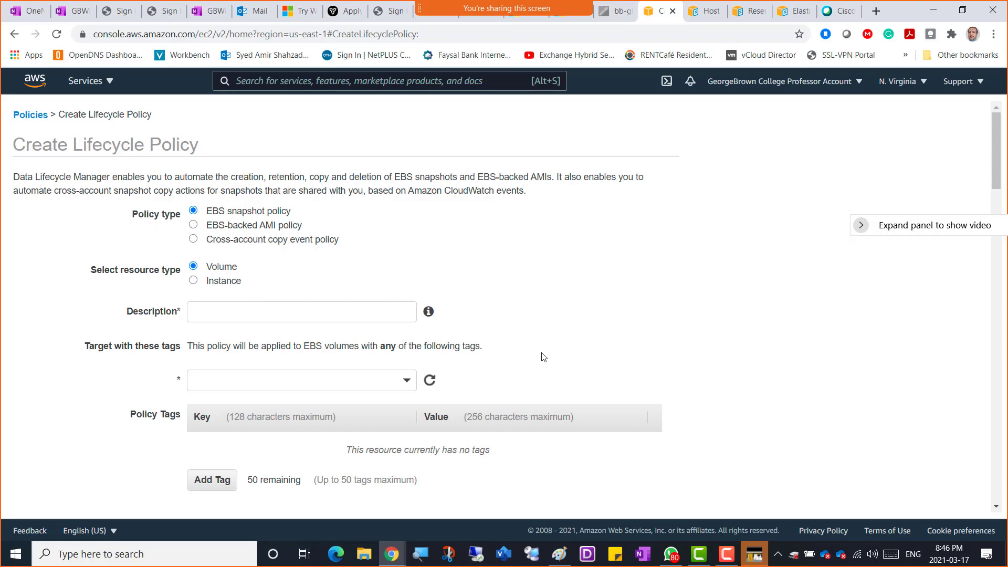
pyautogui.scroll(-14, 543, 357)
pyautogui.scroll(3, 546, 349)
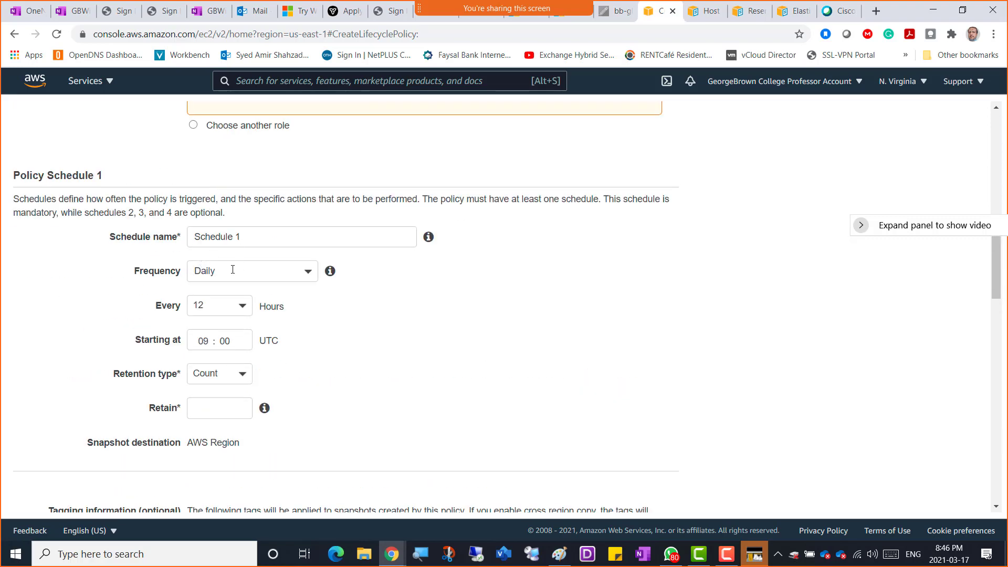
pyautogui.click(310, 274)
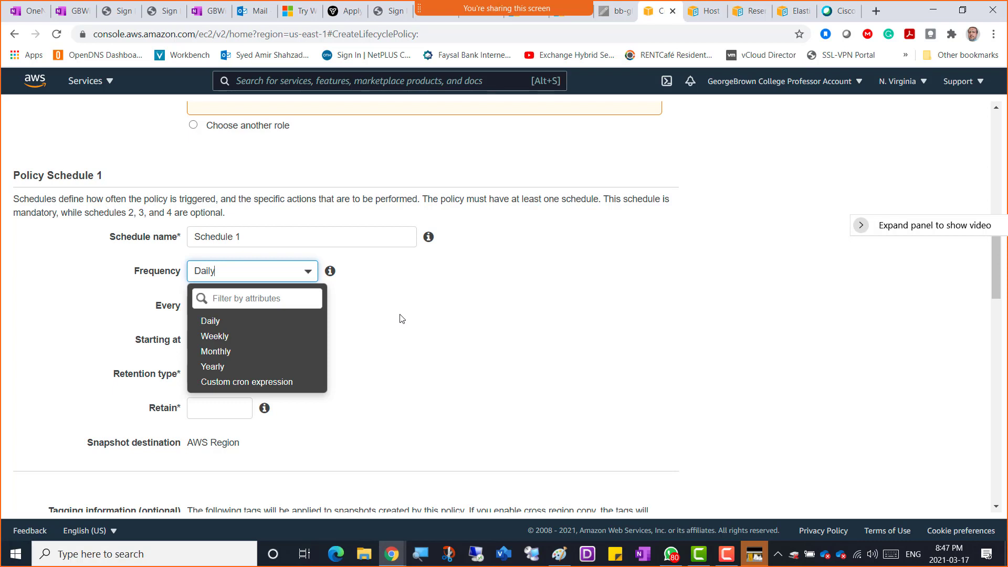
# - Keep Daily frequency and Count retention, and set Schedule 1 to retain 10 snapshots
pyautogui.click(427, 318)
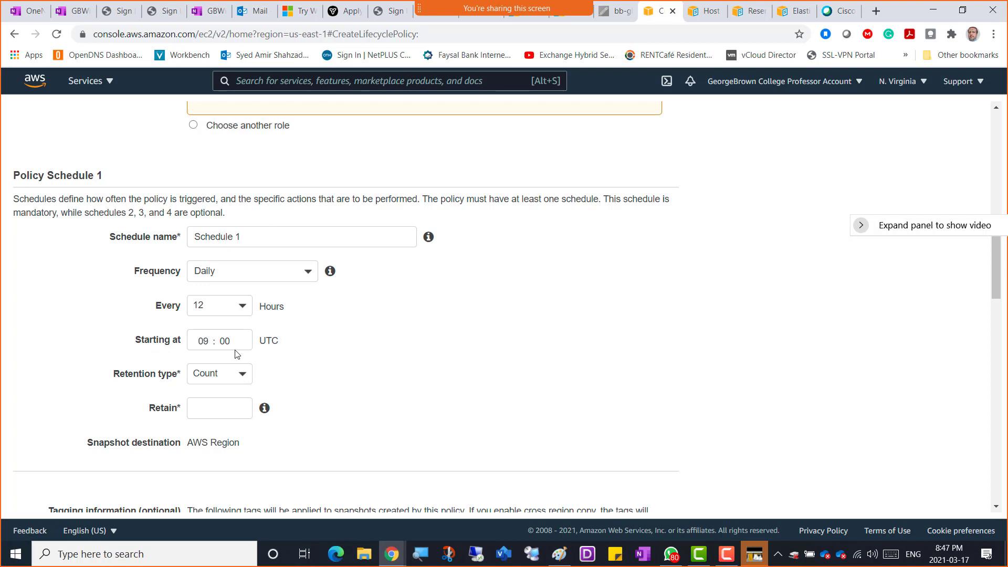
pyautogui.click(247, 375)
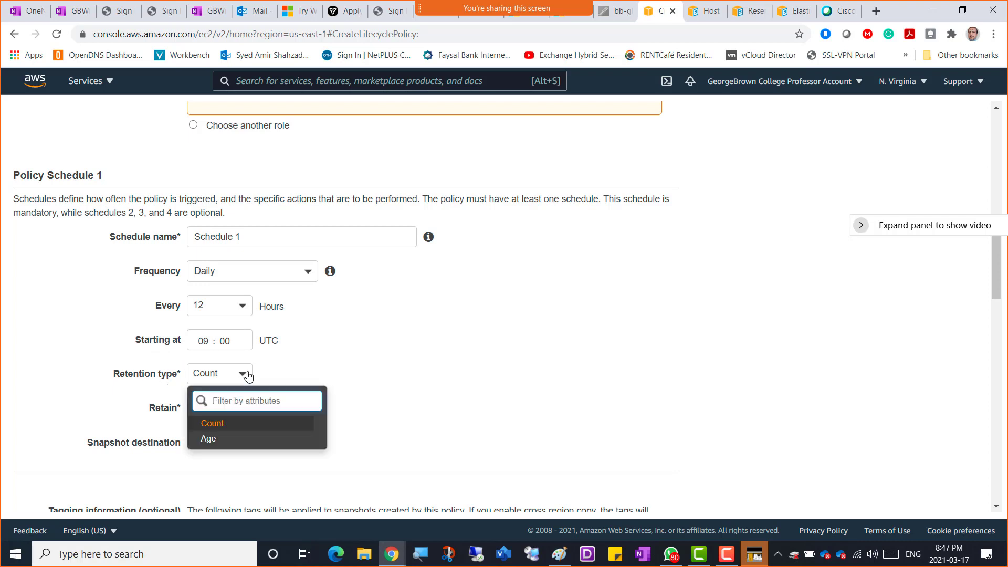
pyautogui.click(387, 377)
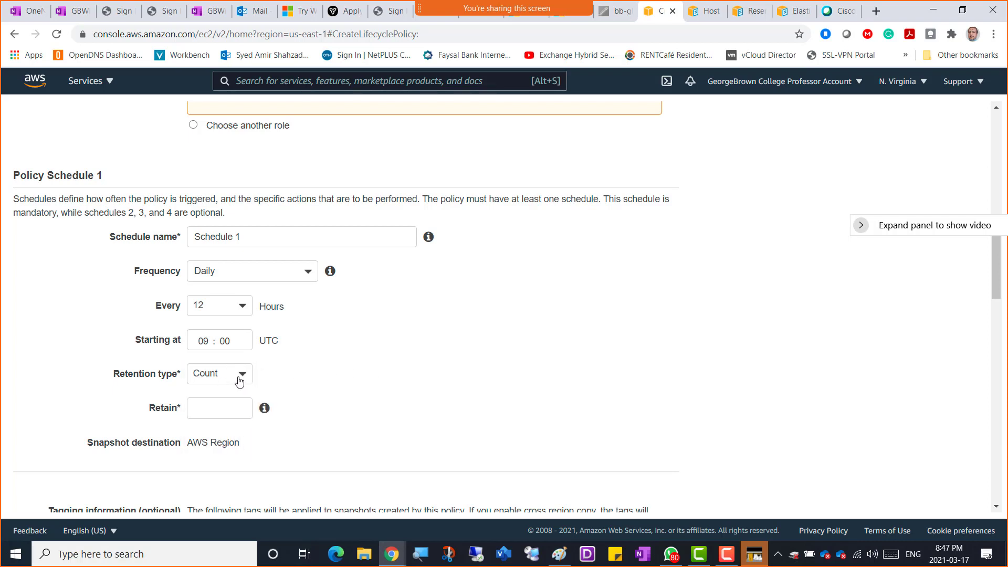
pyautogui.click(197, 412)
pyautogui.write('10')
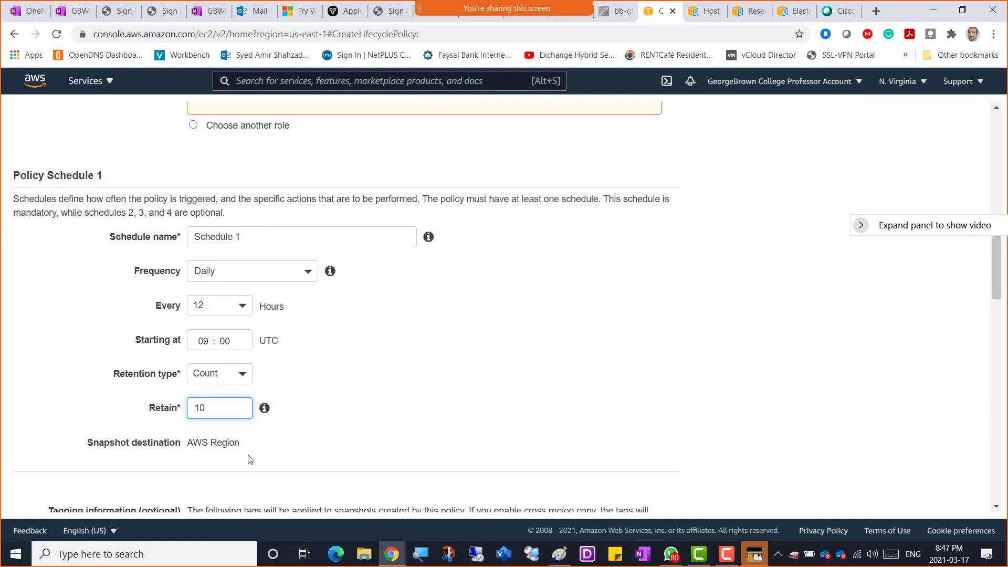
pyautogui.scroll(-5, 347, 435)
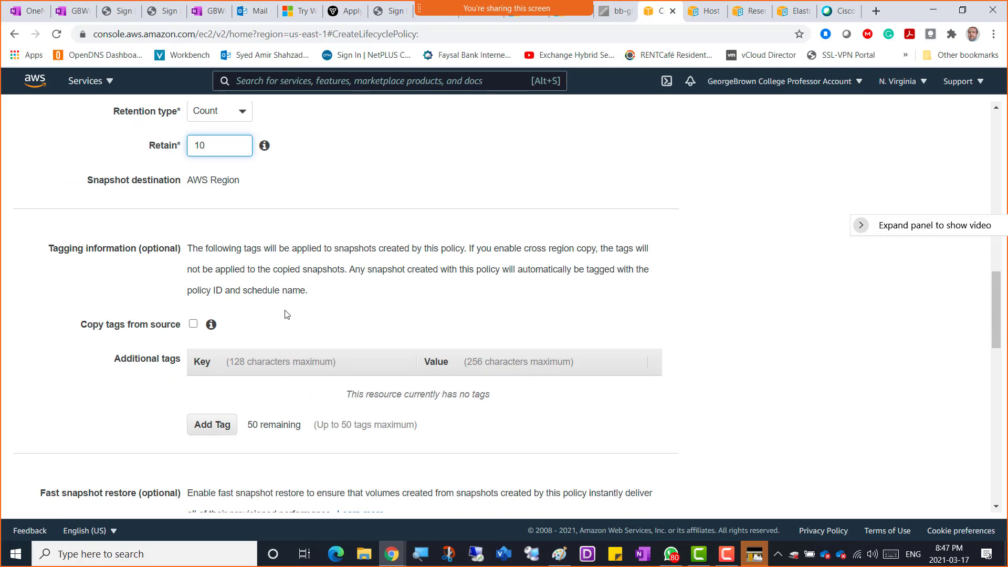
pyautogui.scroll(-3, 293, 306)
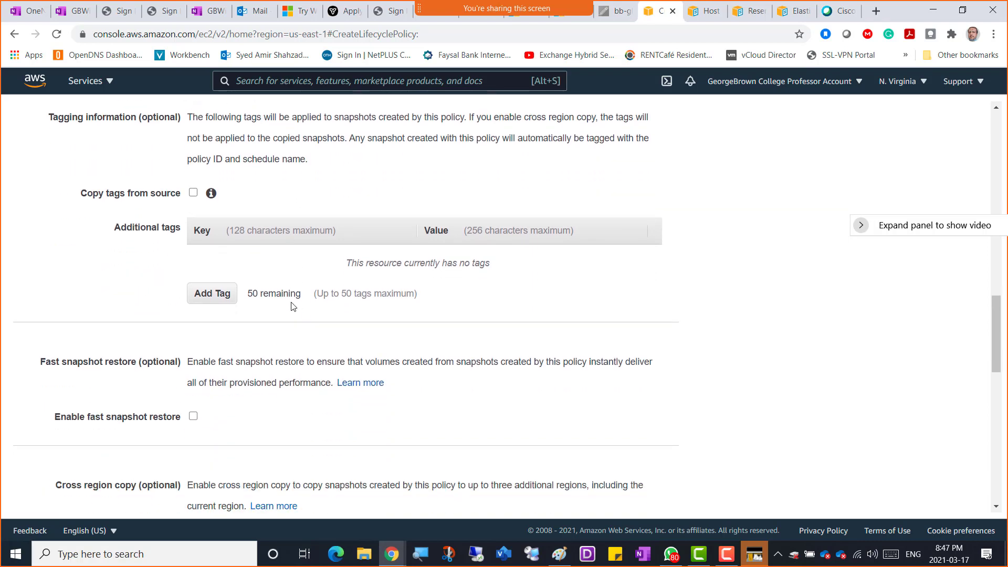
pyautogui.scroll(-1, 293, 307)
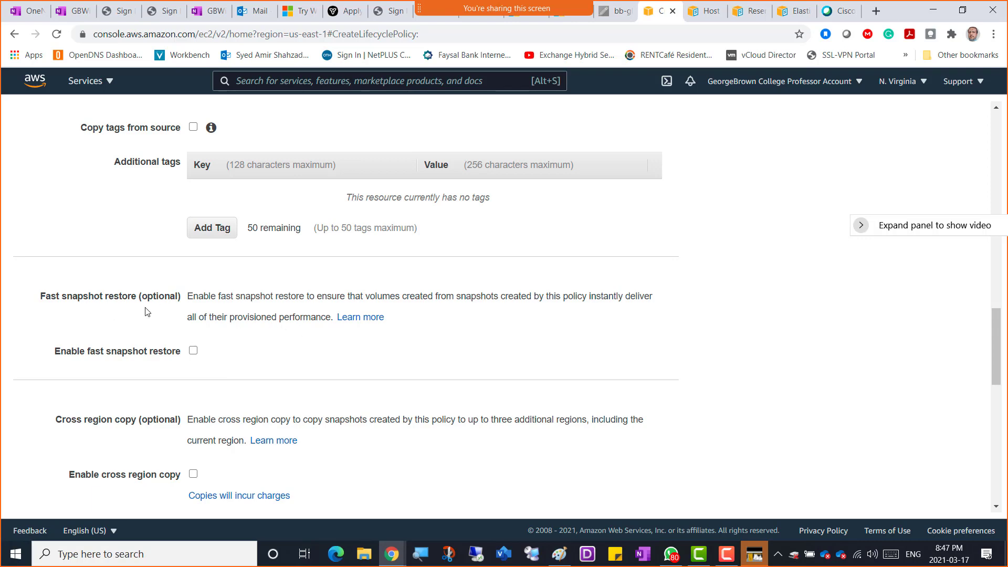
pyautogui.scroll(4, 281, 315)
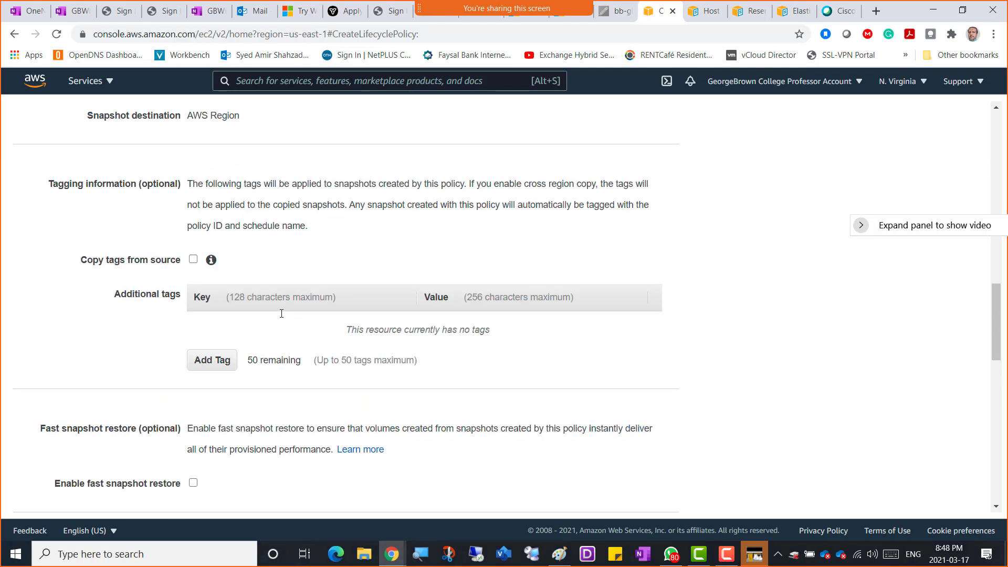
pyautogui.scroll(1, 246, 185)
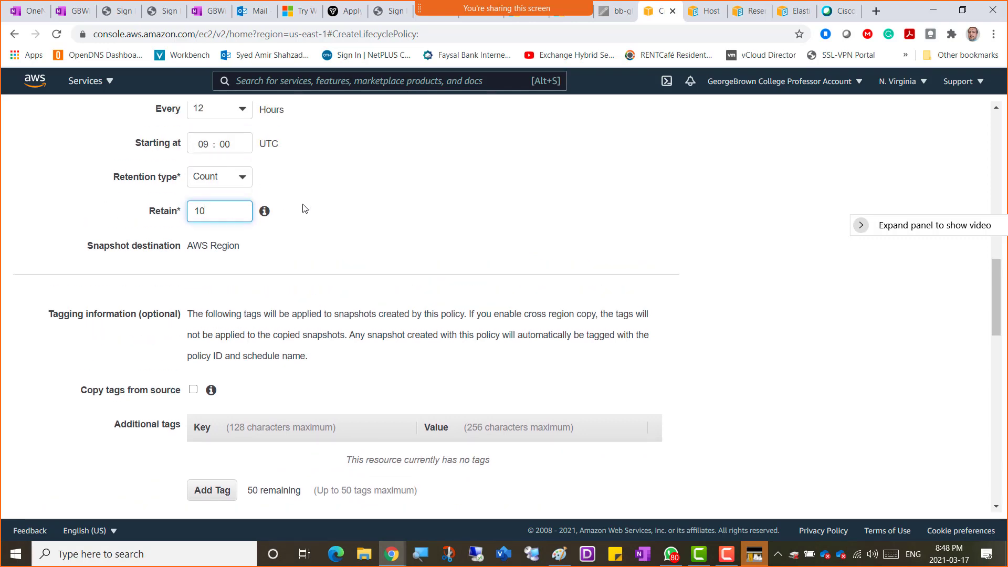
pyautogui.scroll(-5, 314, 219)
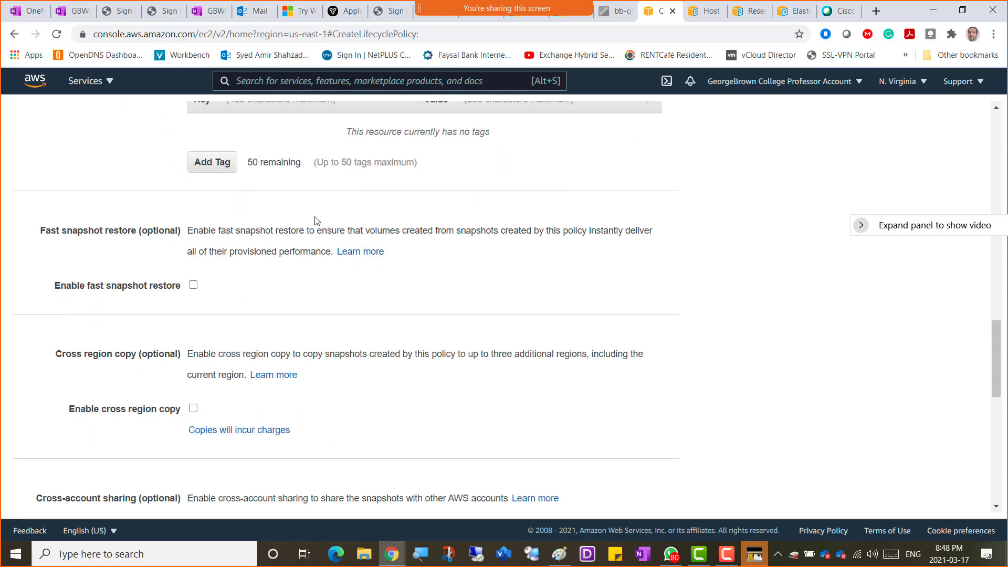
pyautogui.scroll(-2, 315, 220)
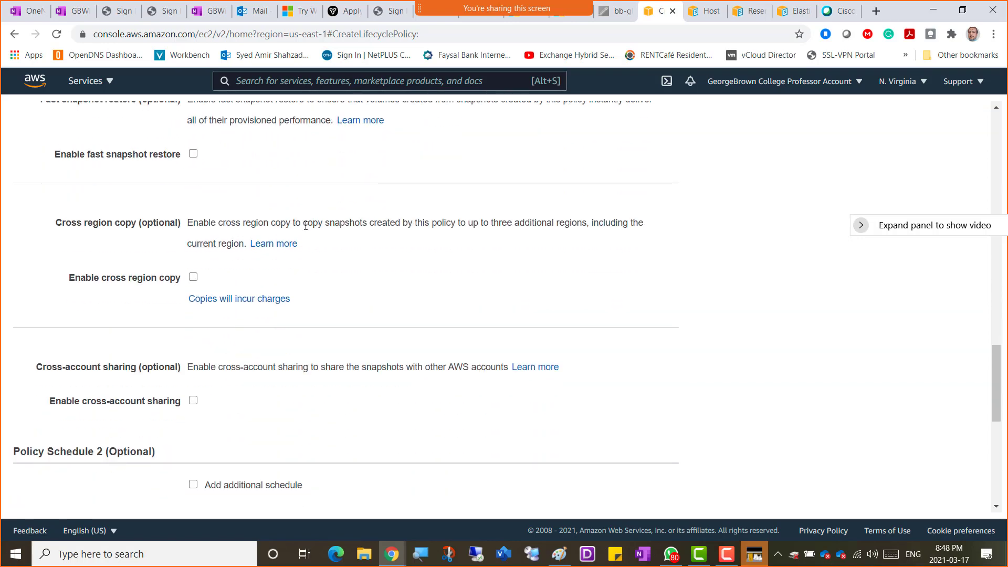
pyautogui.scroll(6, 304, 242)
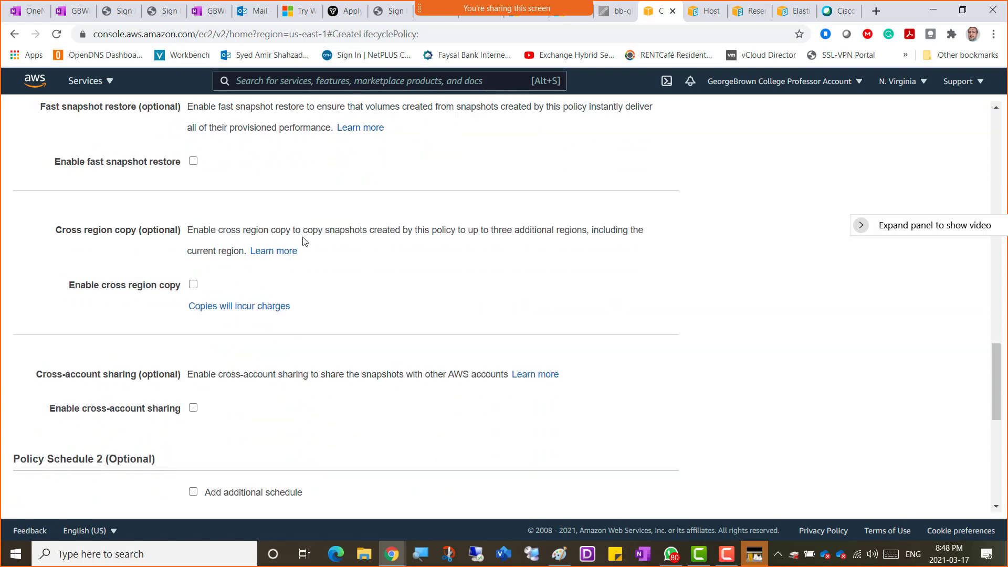
pyautogui.scroll(4, 303, 241)
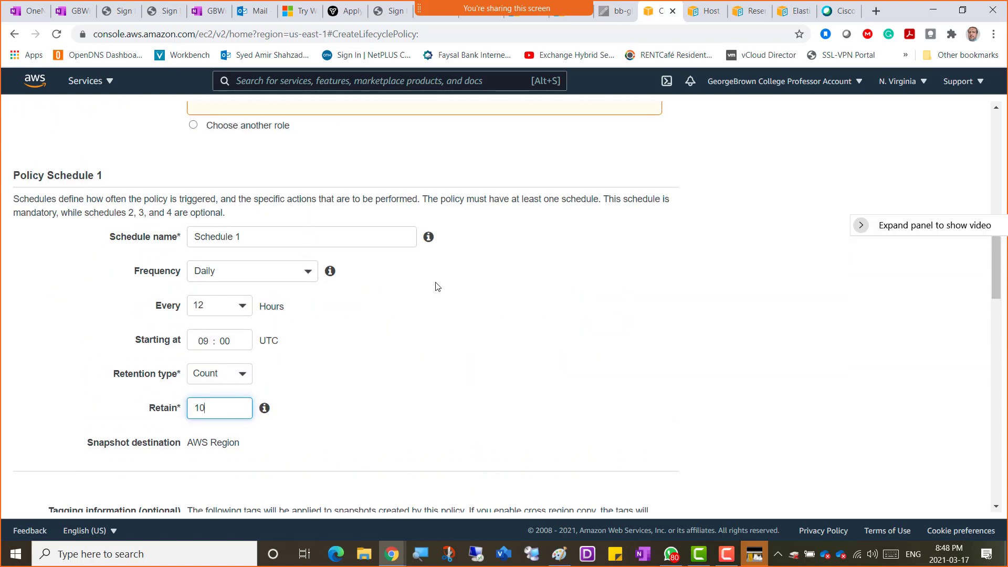
pyautogui.scroll(4, 342, 252)
pyautogui.scroll(5, 340, 251)
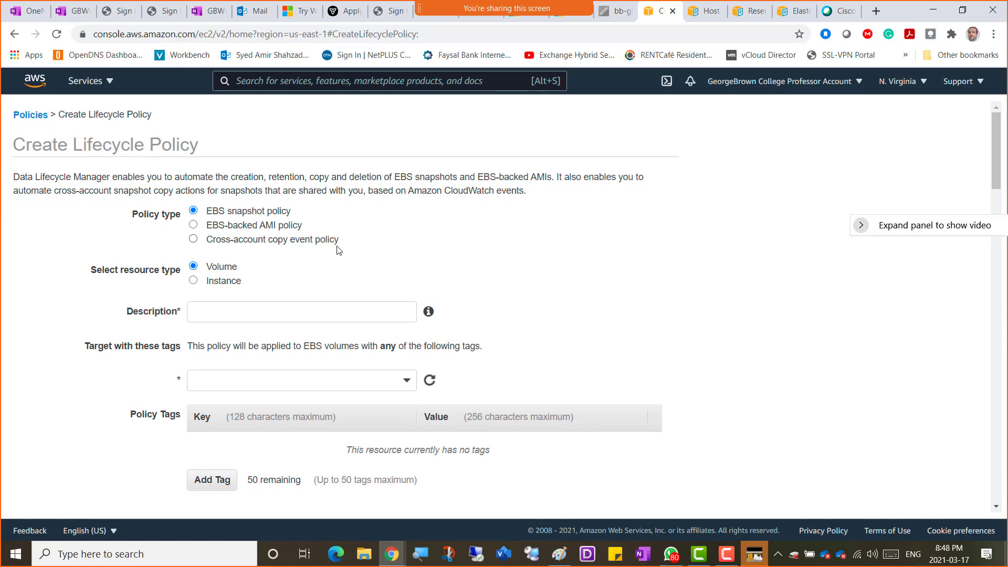
pyautogui.scroll(-9, 337, 250)
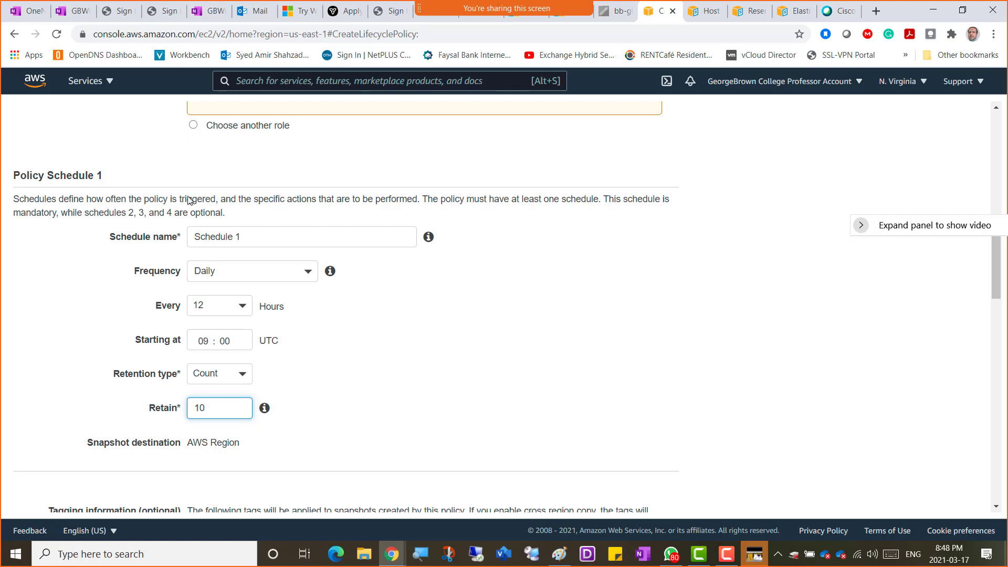
pyautogui.scroll(-1, 383, 261)
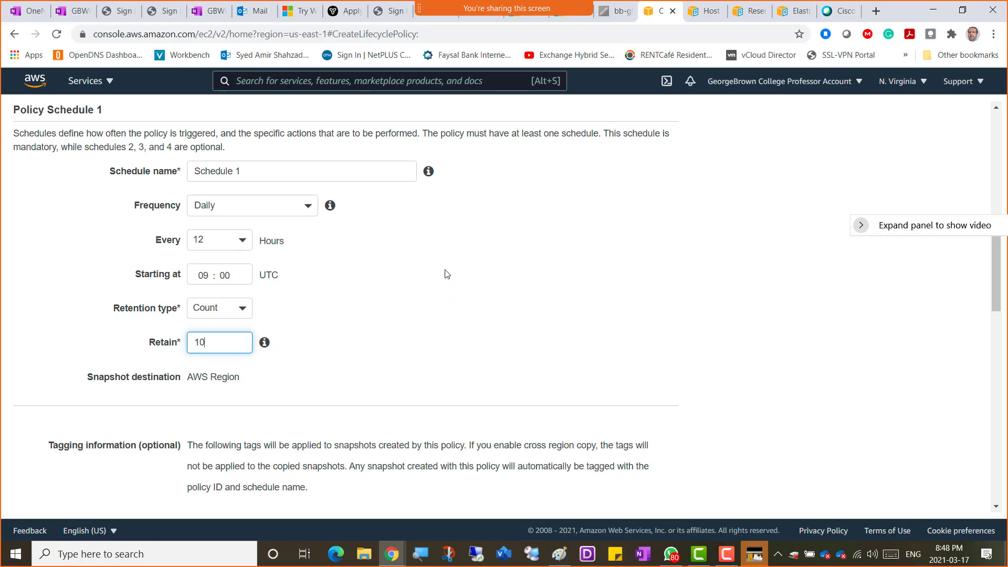
pyautogui.scroll(10, 445, 265)
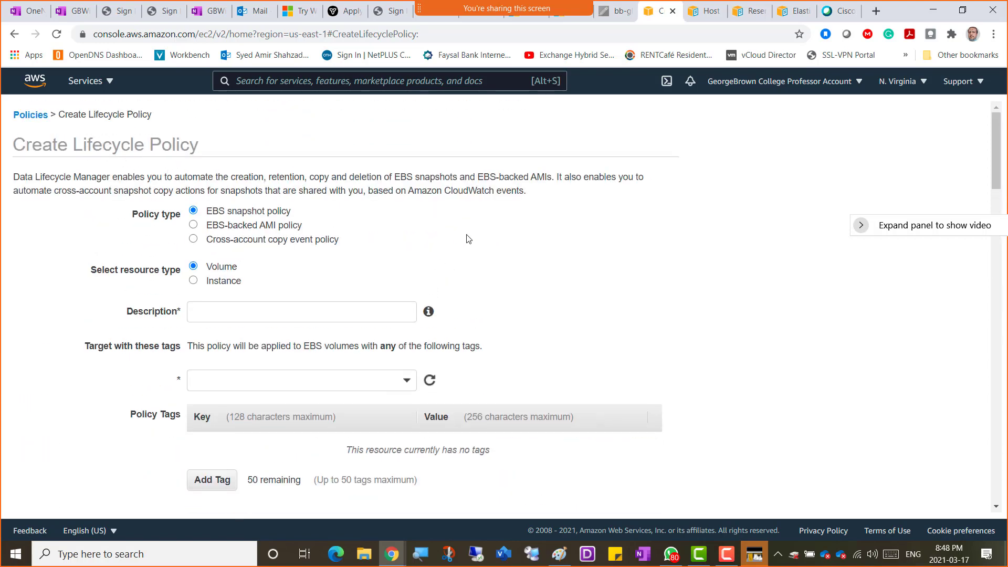
pyautogui.scroll(-10, 469, 239)
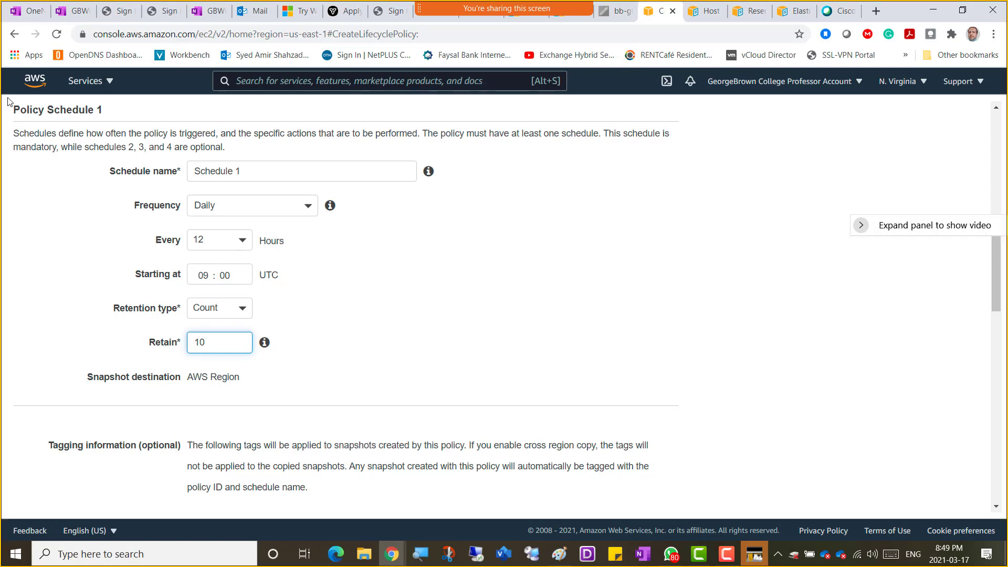
# - Snip the Policy Schedule 1 settings and paste them under a 'Screenshot 6 = Snapshot lifecycle Policy' caption
pyautogui.press('super+shift+s')
pyautogui.moveTo(4, 69)
pyautogui.mouseDown()
pyautogui.moveTo(588, 405)
pyautogui.moveTo(923, 447)
pyautogui.mouseUp()
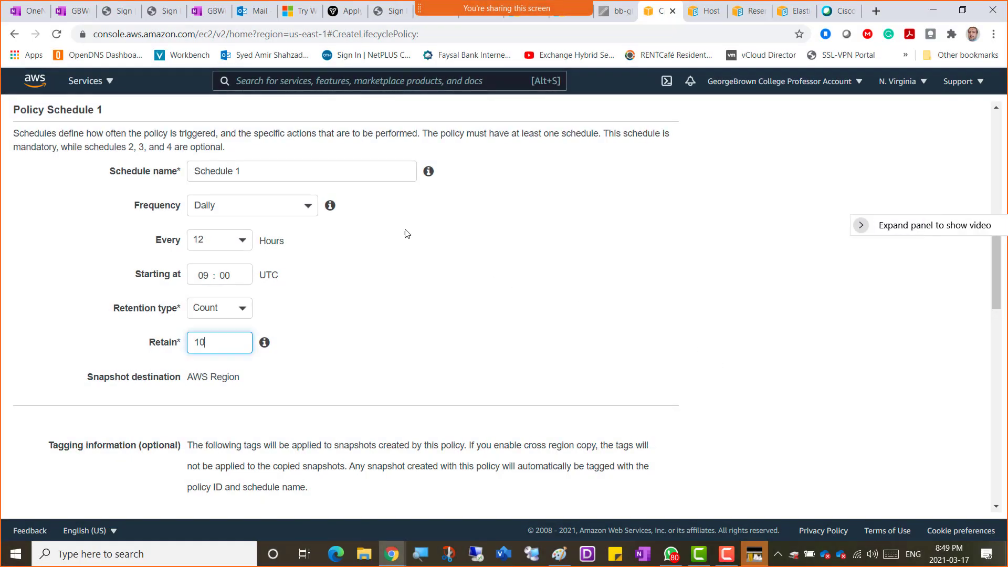
pyautogui.click(74, 12)
pyautogui.write('Screenshot 6')
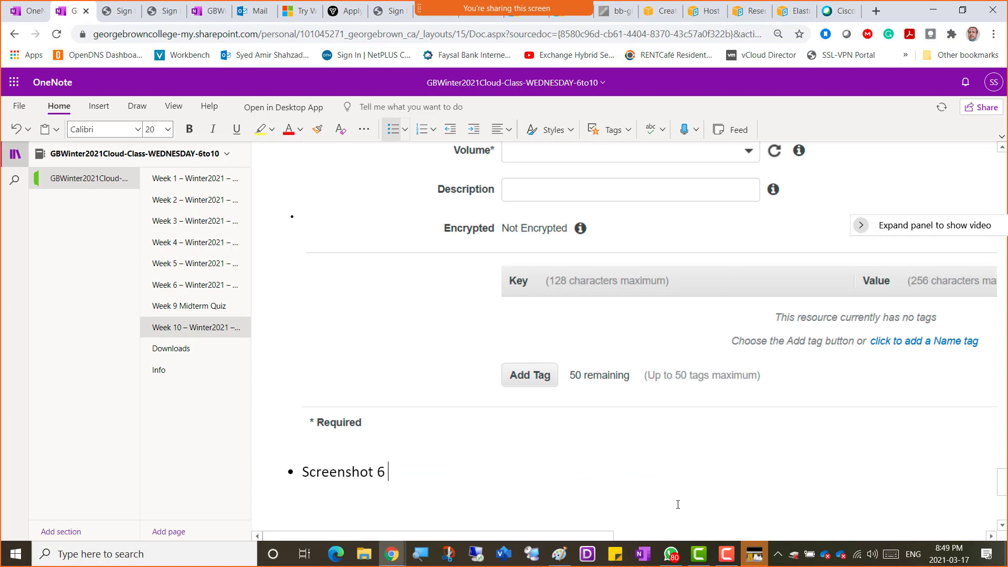
pyautogui.write(' = Snashot lifecycle ')
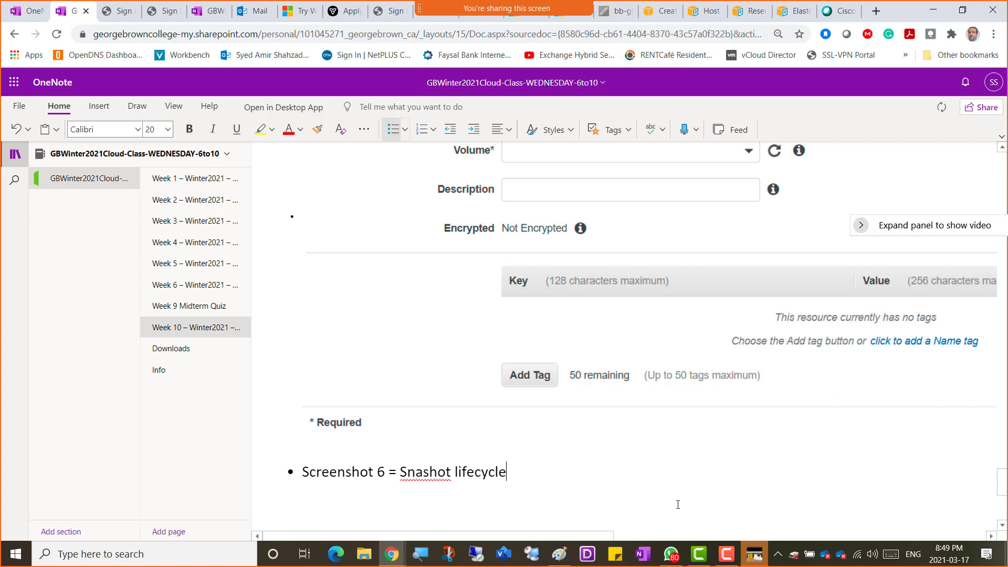
pyautogui.write('Policy')
pyautogui.write('p')
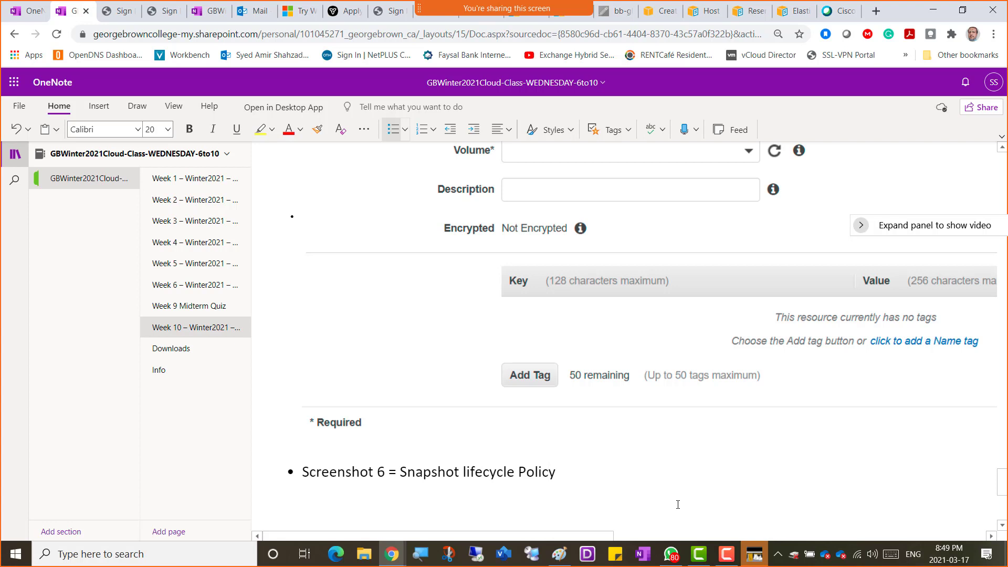
pyautogui.press('Return')
pyautogui.hotkey('ctrl', 'v')
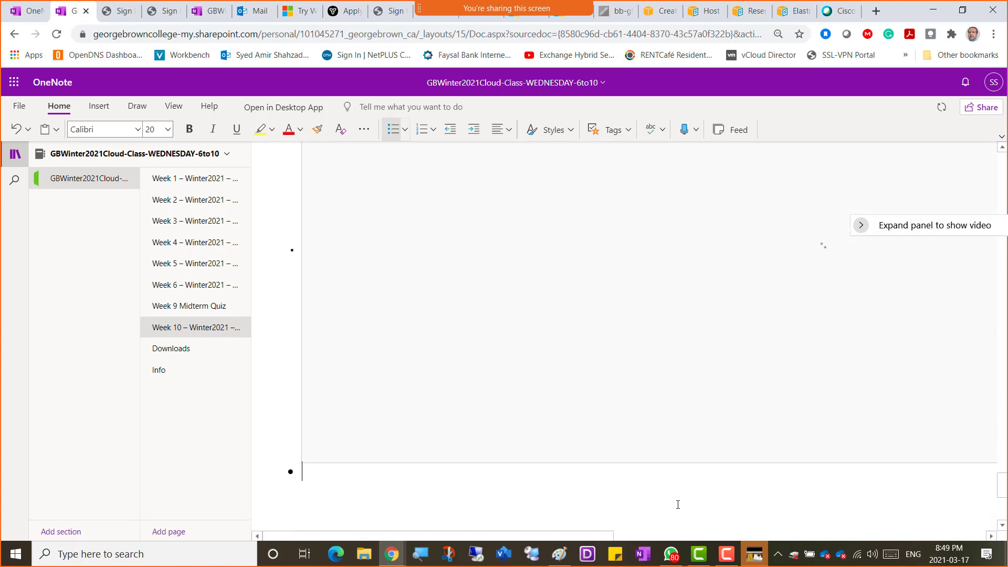
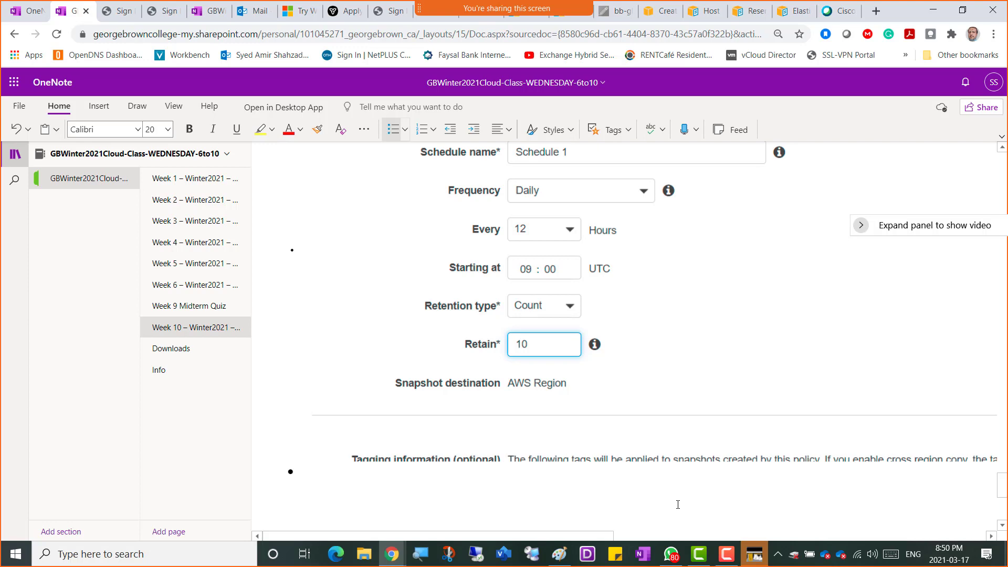
# - Review the lifecycle policy form down to the Policy Summary, then cancel without creating it
pyautogui.click(650, 17)
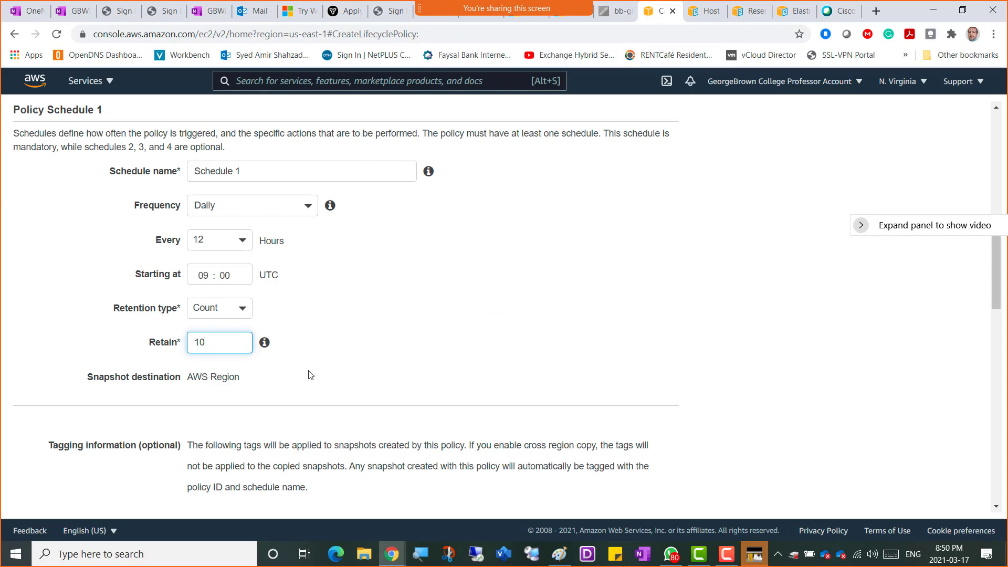
pyautogui.scroll(-6, 556, 410)
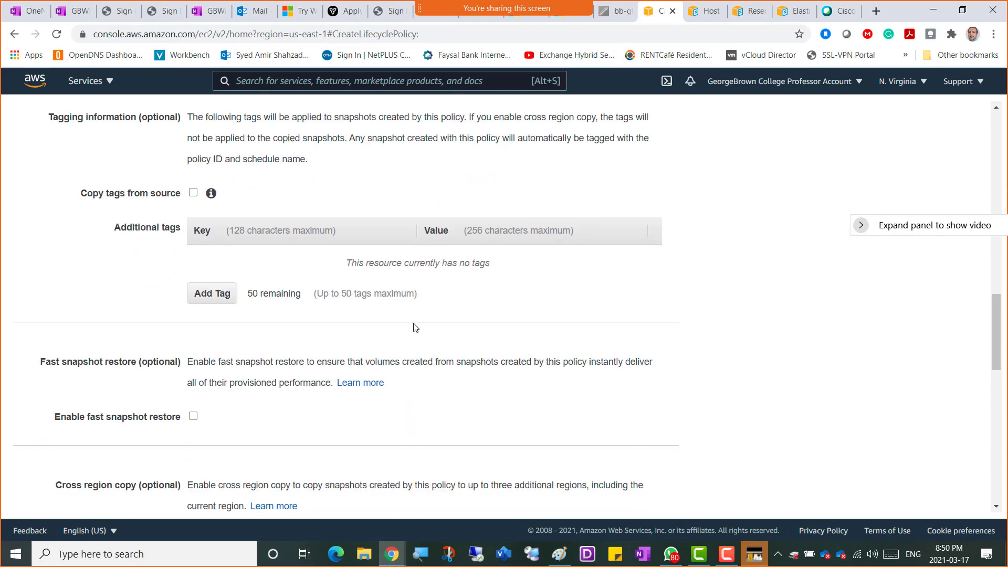
pyautogui.scroll(-5, 412, 327)
pyautogui.scroll(-5, 415, 327)
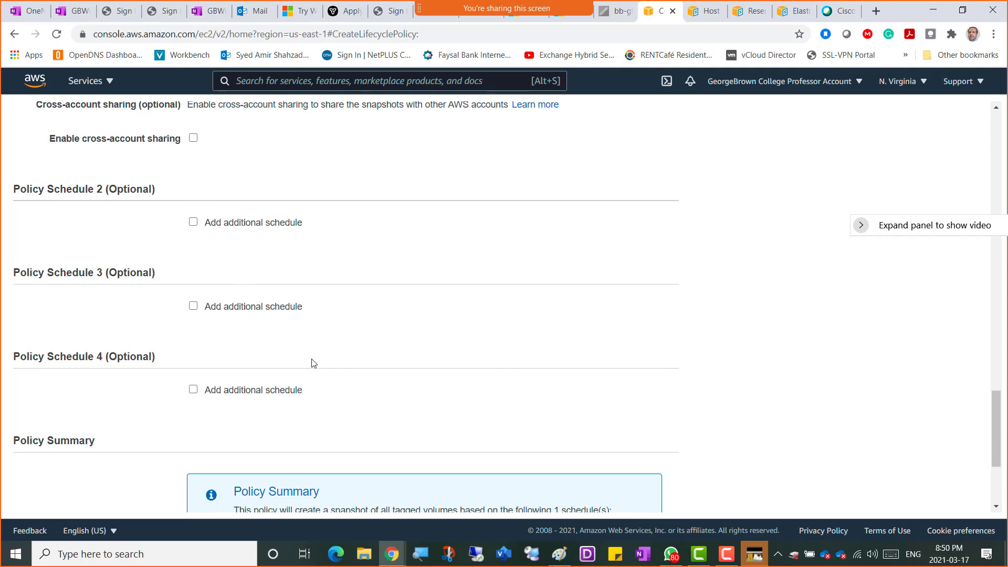
pyautogui.scroll(-4, 550, 353)
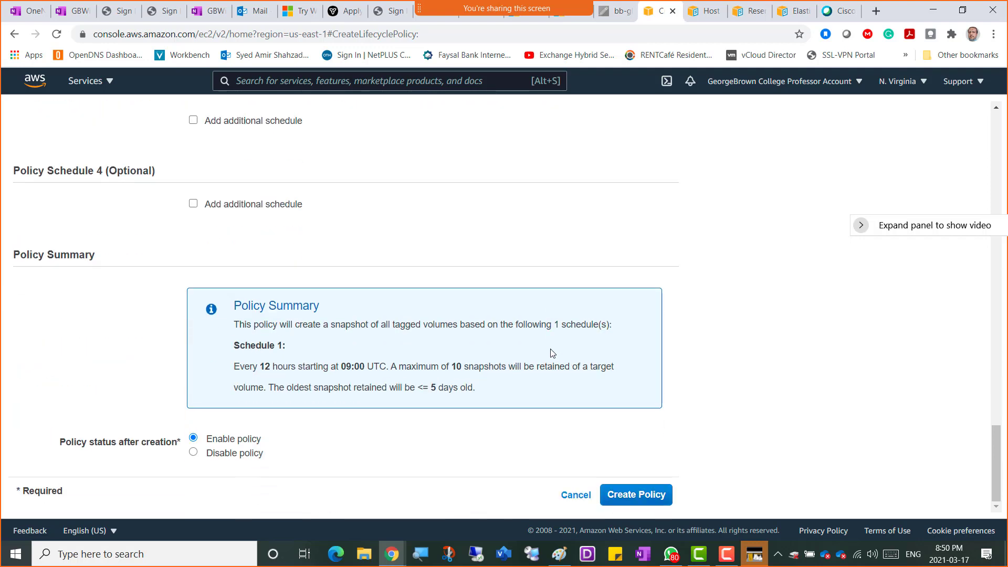
pyautogui.click(575, 498)
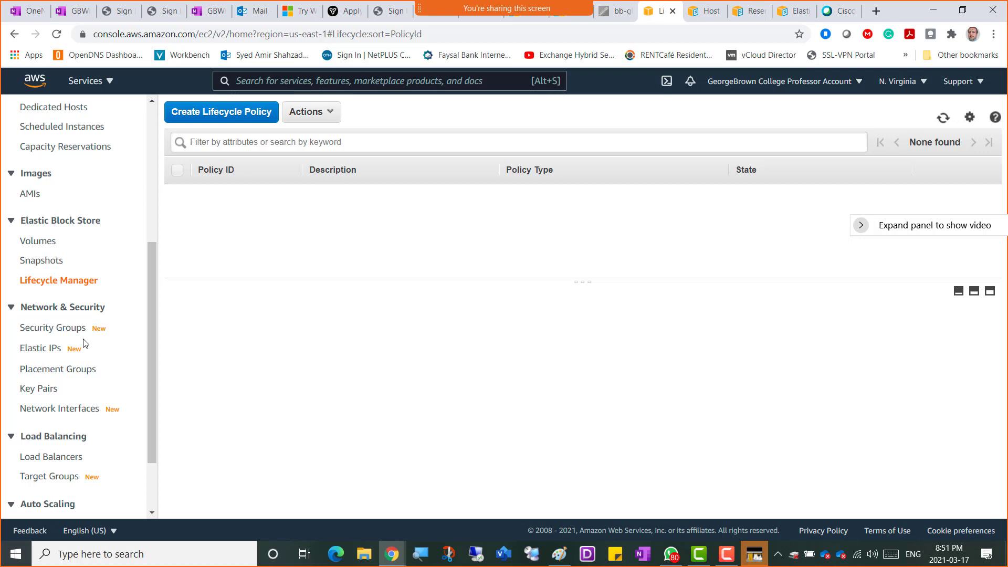
# - View the EC2 Security Groups and Elastic IP addresses pages, then return to the OneNote notes
pyautogui.click(64, 329)
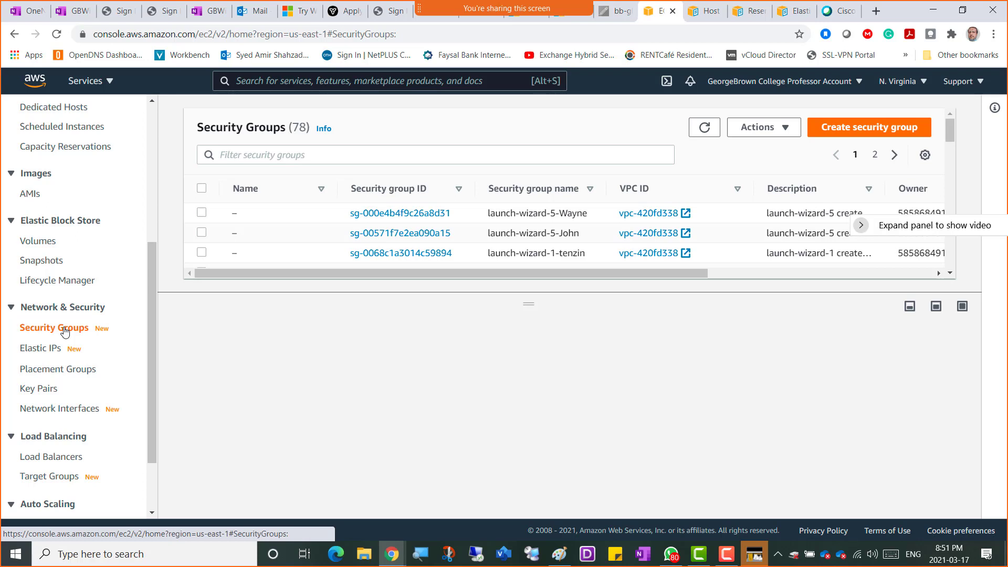
pyautogui.click(49, 353)
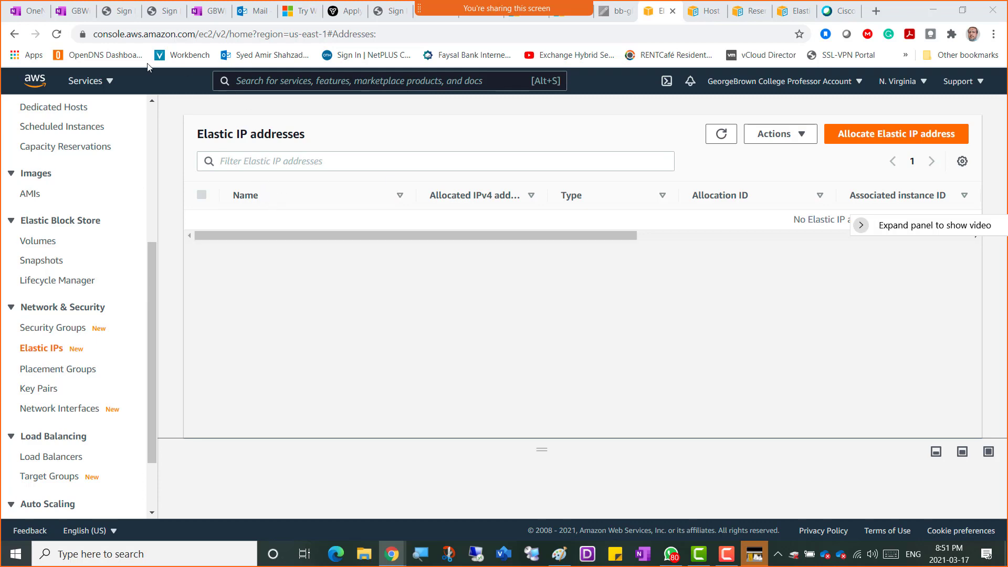
pyautogui.click(76, 13)
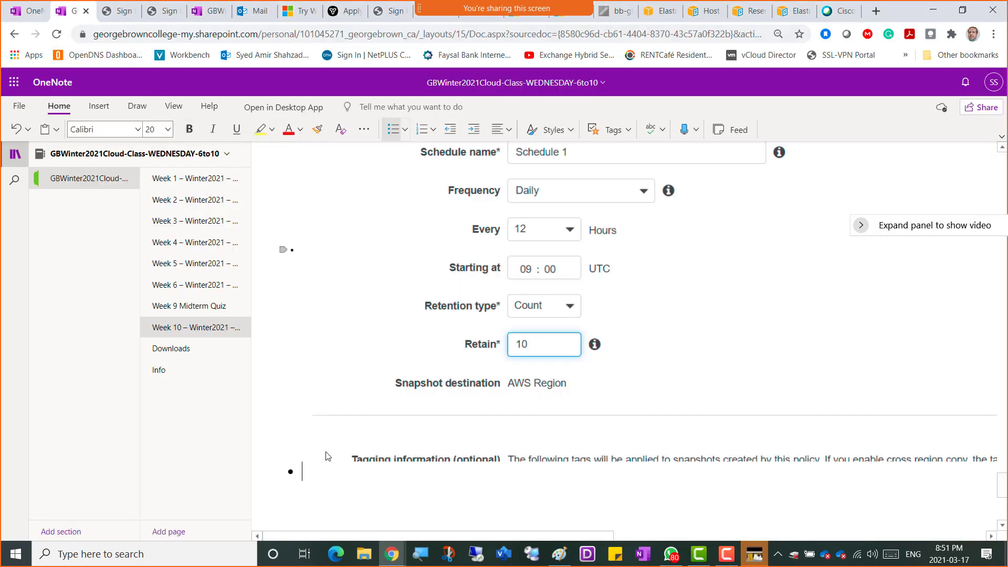
# - Paste the Elastic IP documentation and set its two paragraphs to 20 pt
pyautogui.write('AWS Elastic IP An Elastic IP address is a static IPv4 address designed for dynamic cloud computing. An Elastic IP address is allocated to your AWS account, and is yours until you release it. By using an Elastic IP address, you can mask the failure of an instance or software by rapidly remapping the address to another instance in your account. Alternatively, you can specify the Elastic IP address in a DNS record for your domain, so that your domain points to your instance. For more information, see the documentation for your domain registrar, or Set up dynamic DNS on Your Amazon Linux instance. An Elastic IP address is a public IPv4 address, which is reachable from the internet. If your instance does not have a public IPv4 address, you can associate an Elastic IP address with your instance to enable communication with the internet. For example, this allows you to connect to your instance from your local computer.')
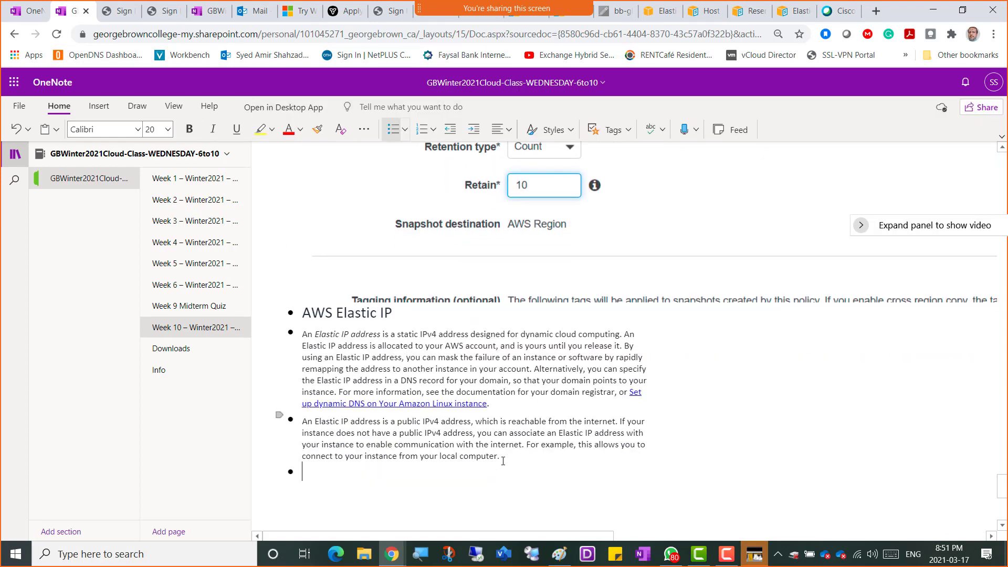
pyautogui.moveTo(491, 471); pyautogui.dragTo(303, 334)
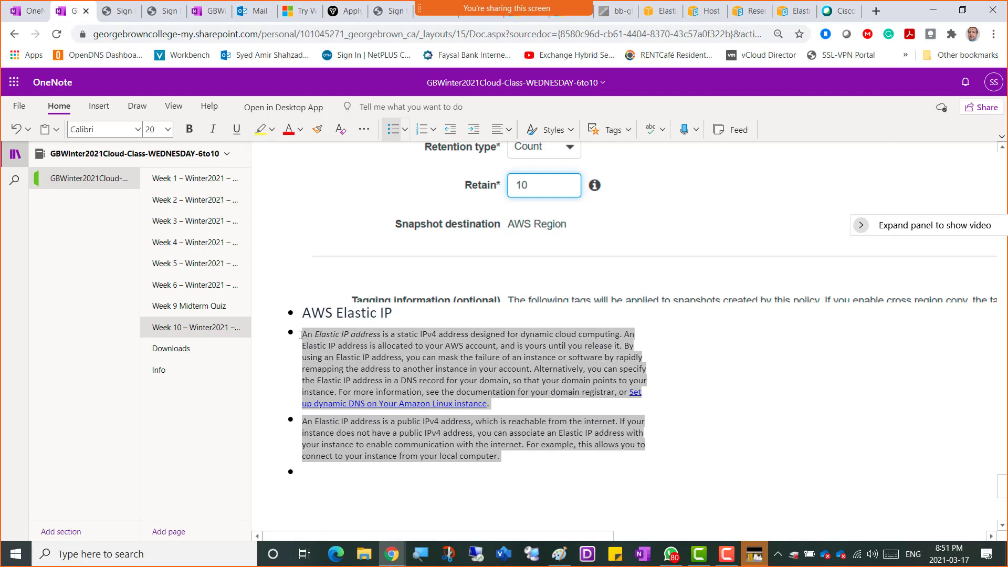
pyautogui.click(390, 298)
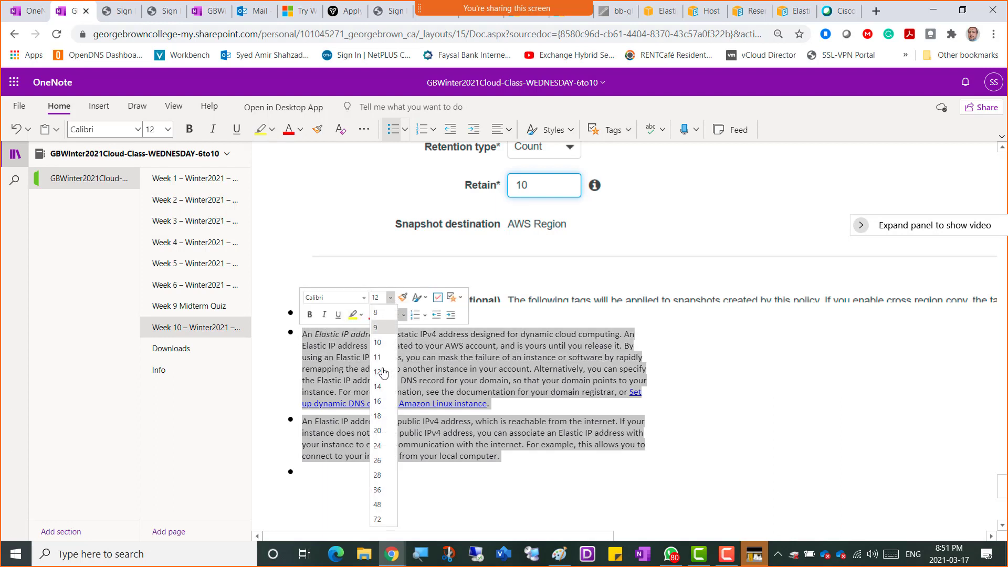
pyautogui.click(379, 429)
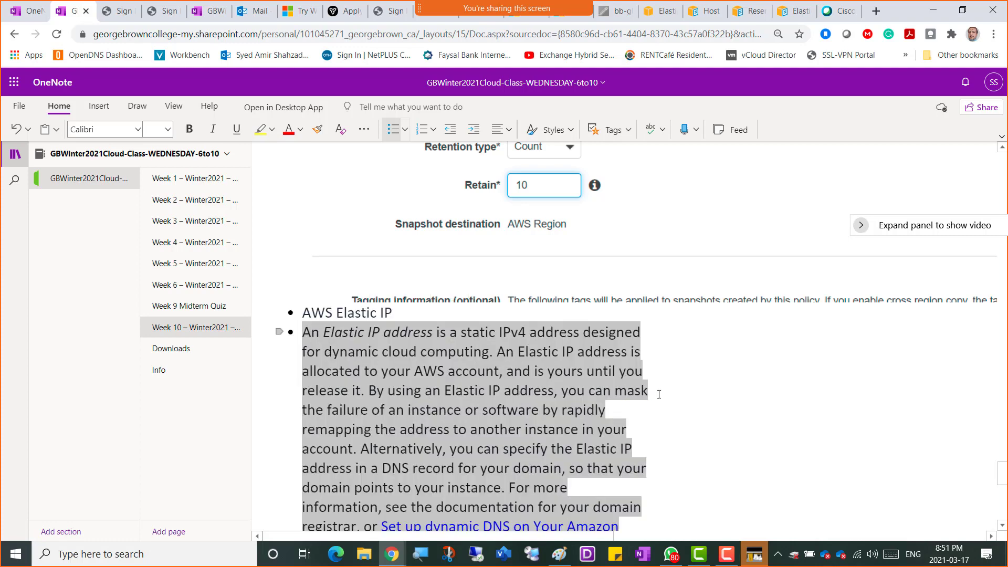
# - Highlight the sentence about allocation to the AWS account, then clear the selection and bring up the recorder controls
pyautogui.scroll(-3, 677, 413)
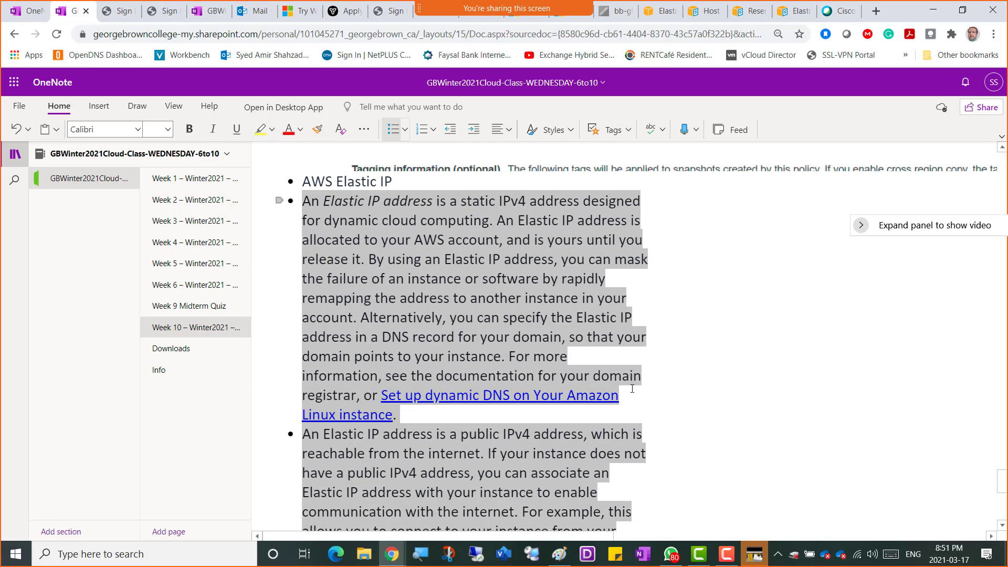
pyautogui.click(492, 226)
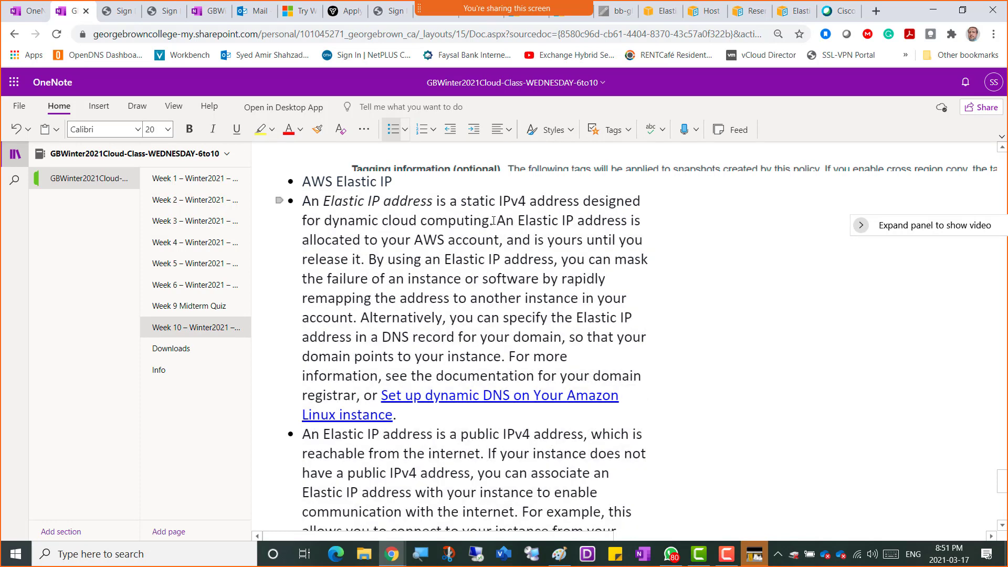
pyautogui.moveTo(493, 226); pyautogui.dragTo(514, 239)
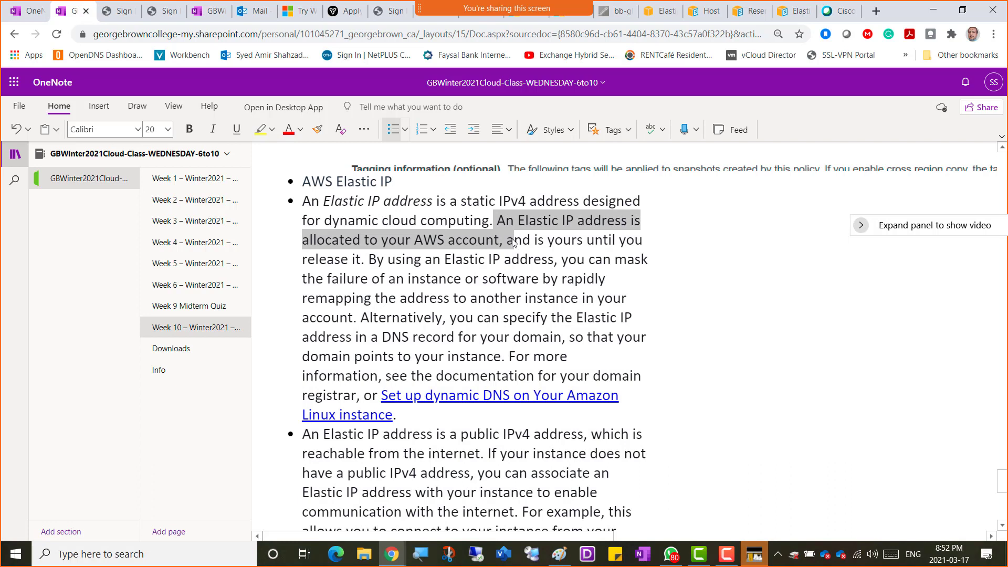
pyautogui.moveTo(513, 242); pyautogui.dragTo(371, 259)
pyautogui.click(354, 320)
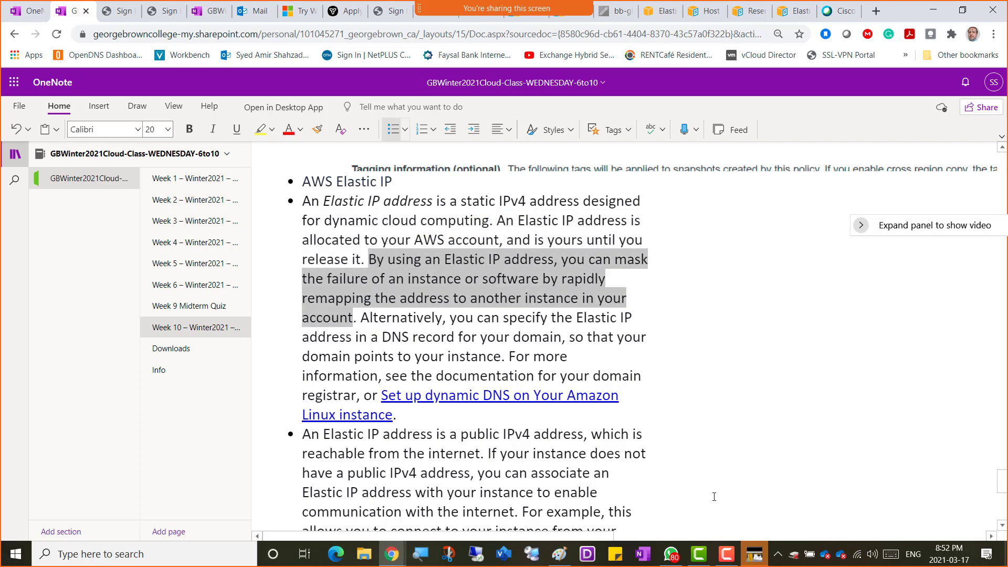
pyautogui.click(726, 554)
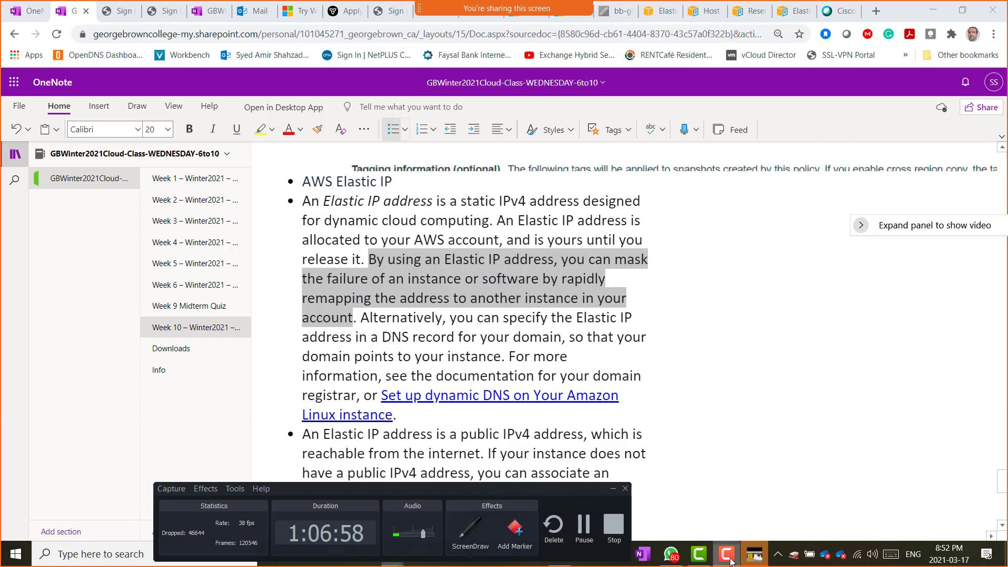
pyautogui.click(473, 533)
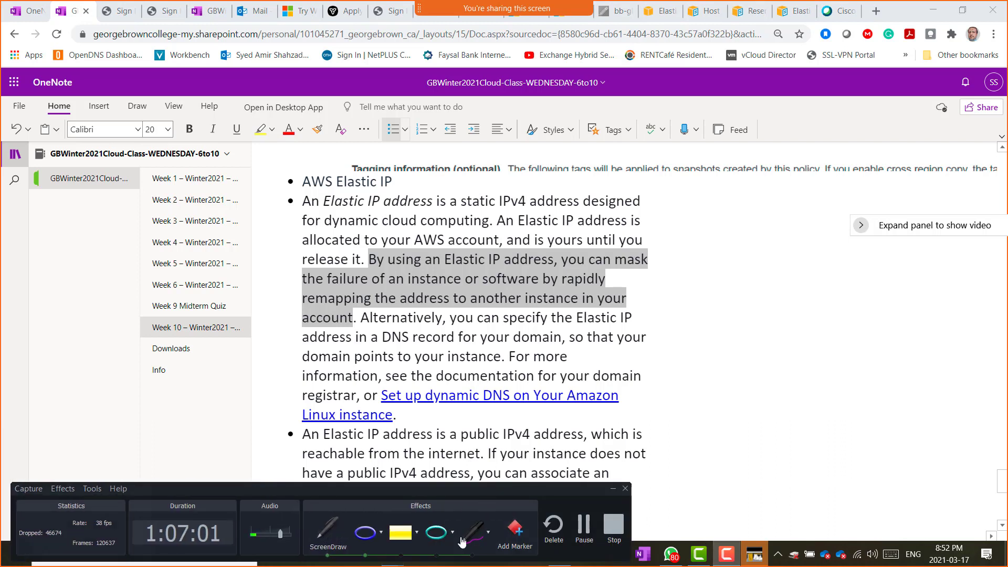
pyautogui.moveTo(656, 298)
pyautogui.mouseDown()
pyautogui.moveTo(733, 375)
pyautogui.moveTo(684, 398)
pyautogui.moveTo(656, 304)
pyautogui.mouseUp()
pyautogui.moveTo(754, 267)
pyautogui.mouseDown()
pyautogui.moveTo(784, 259)
pyautogui.moveTo(839, 357)
pyautogui.moveTo(767, 336)
pyautogui.moveTo(745, 276)
pyautogui.moveTo(759, 263)
pyautogui.mouseUp()
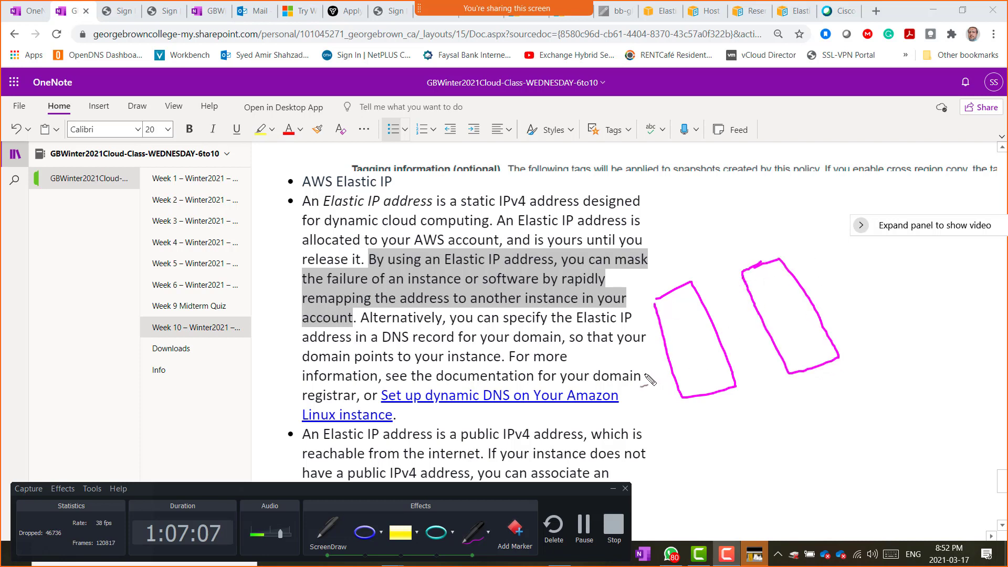
pyautogui.moveTo(650, 379); pyautogui.dragTo(660, 363)
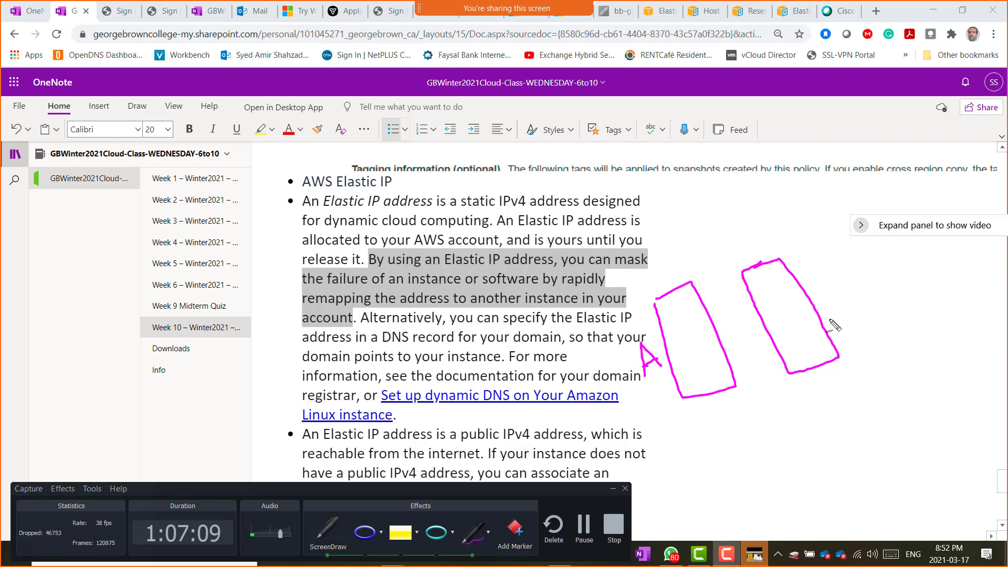
pyautogui.moveTo(844, 327)
pyautogui.mouseDown()
pyautogui.moveTo(832, 299)
pyautogui.moveTo(840, 311)
pyautogui.mouseUp()
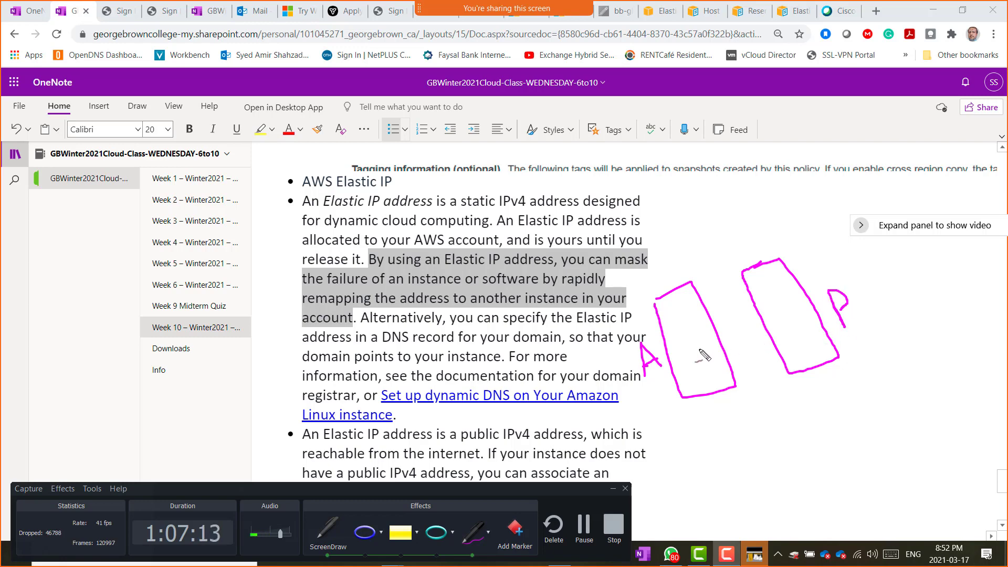
pyautogui.moveTo(699, 349); pyautogui.dragTo(742, 345)
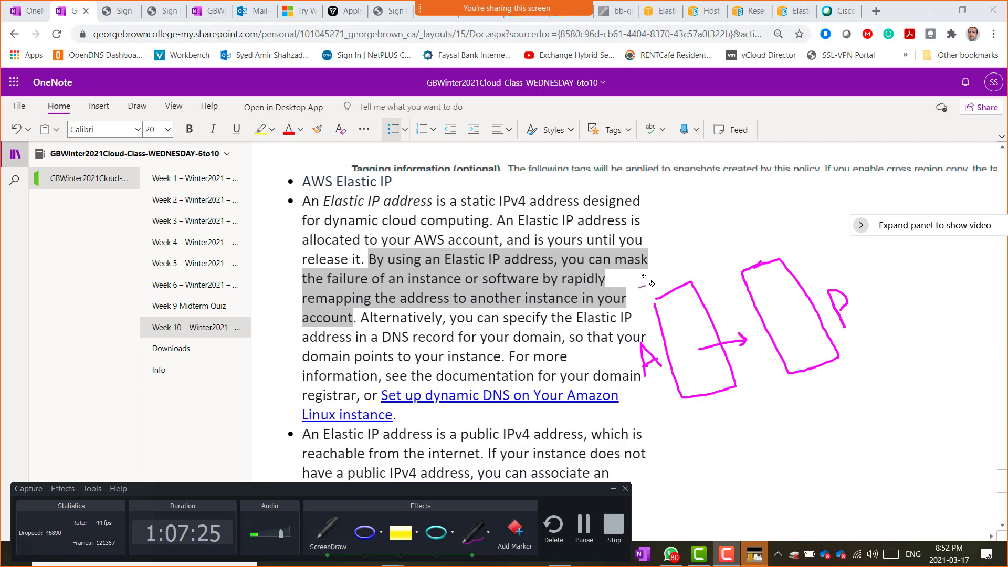
pyautogui.moveTo(636, 283)
pyautogui.mouseDown()
pyautogui.moveTo(642, 270)
pyautogui.moveTo(629, 277)
pyautogui.moveTo(633, 288)
pyautogui.moveTo(647, 273)
pyautogui.moveTo(648, 286)
pyautogui.moveTo(663, 286)
pyautogui.moveTo(653, 265)
pyautogui.moveTo(655, 277)
pyautogui.mouseUp()
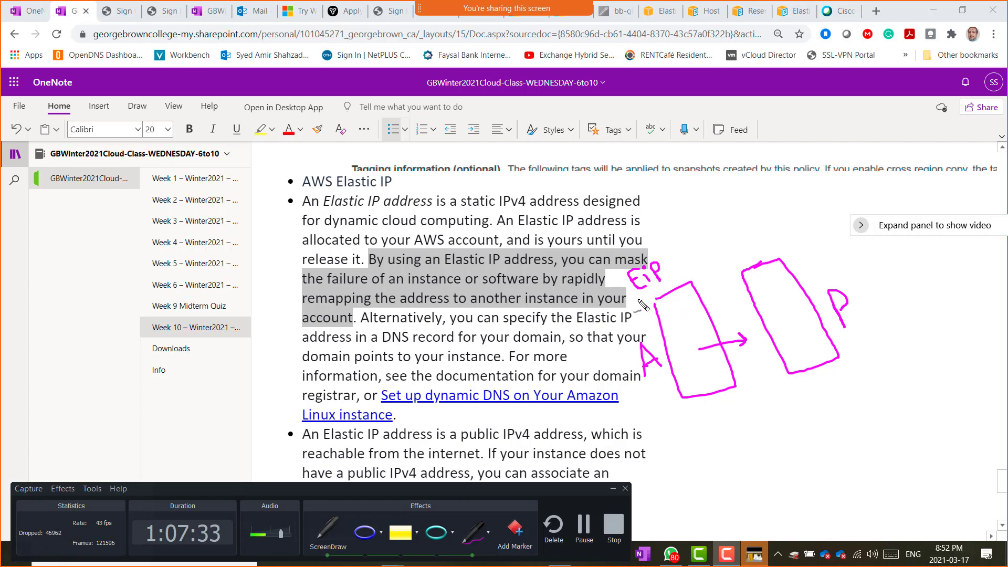
pyautogui.moveTo(637, 298); pyautogui.dragTo(735, 382)
pyautogui.moveTo(698, 292); pyautogui.dragTo(691, 395)
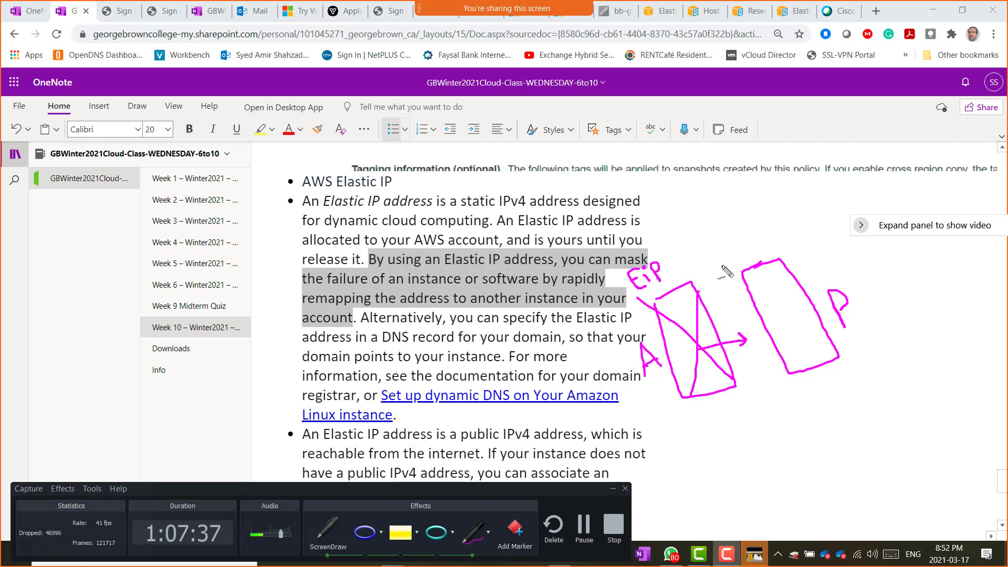
pyautogui.moveTo(662, 262)
pyautogui.mouseDown()
pyautogui.moveTo(703, 227)
pyautogui.moveTo(739, 253)
pyautogui.moveTo(731, 255)
pyautogui.mouseUp()
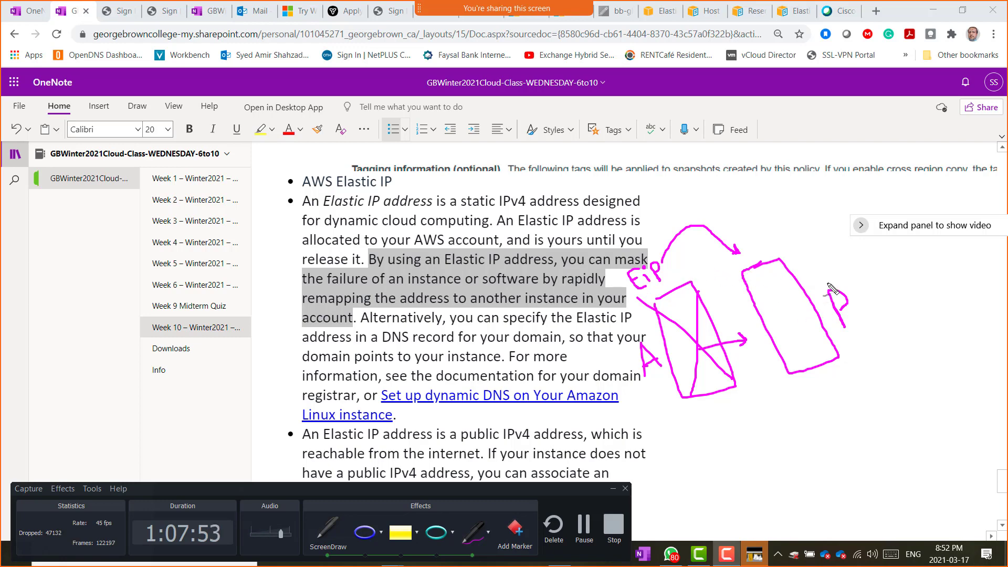
pyautogui.moveTo(568, 200); pyautogui.dragTo(635, 247)
pyautogui.moveTo(598, 184); pyautogui.dragTo(628, 225)
pyautogui.moveTo(617, 181); pyautogui.dragTo(642, 242)
pyautogui.moveTo(620, 194); pyautogui.dragTo(651, 255)
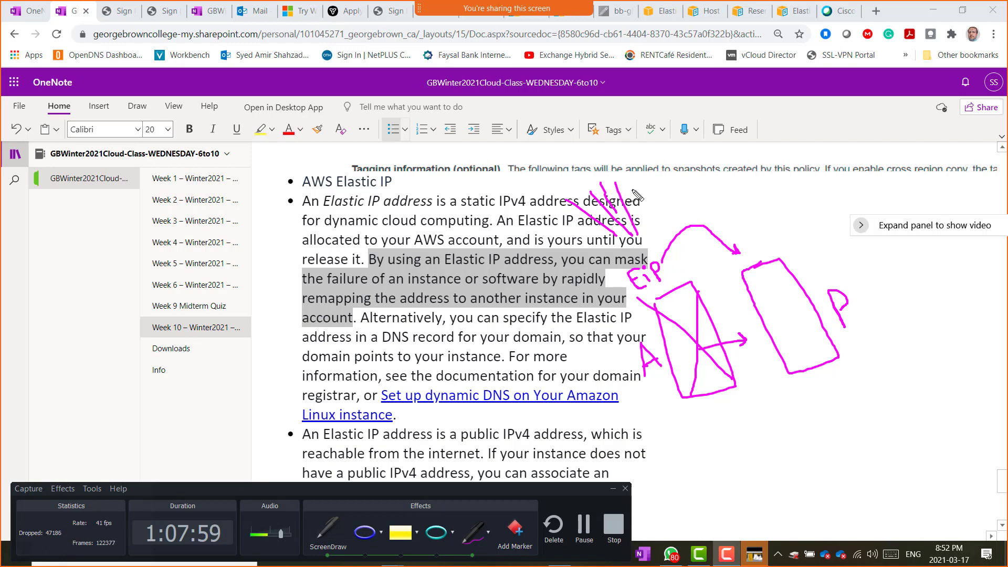
pyautogui.moveTo(630, 184)
pyautogui.mouseDown()
pyautogui.moveTo(651, 223)
pyautogui.moveTo(763, 273)
pyautogui.moveTo(769, 283)
pyautogui.moveTo(758, 284)
pyautogui.mouseUp()
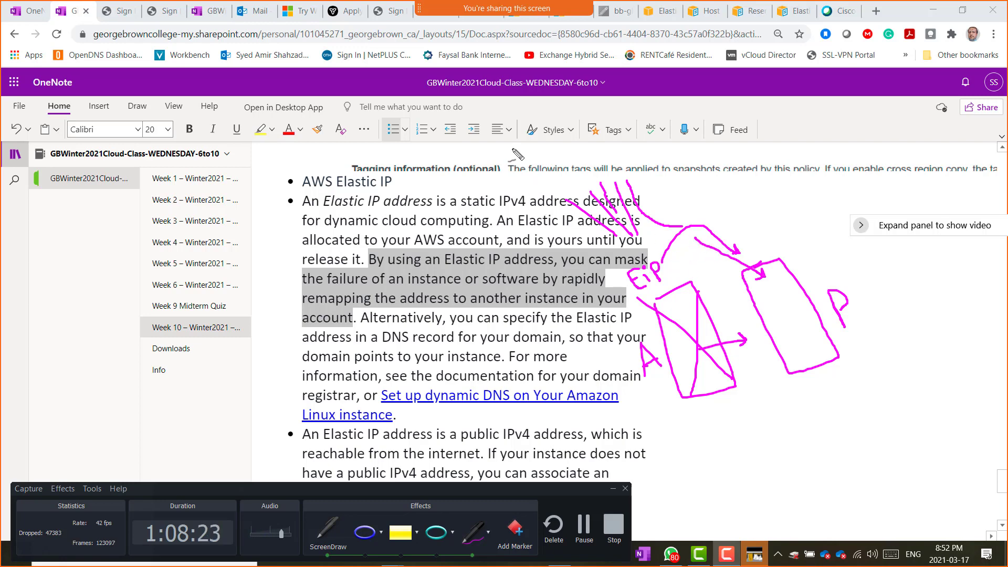
pyautogui.press('Escape')
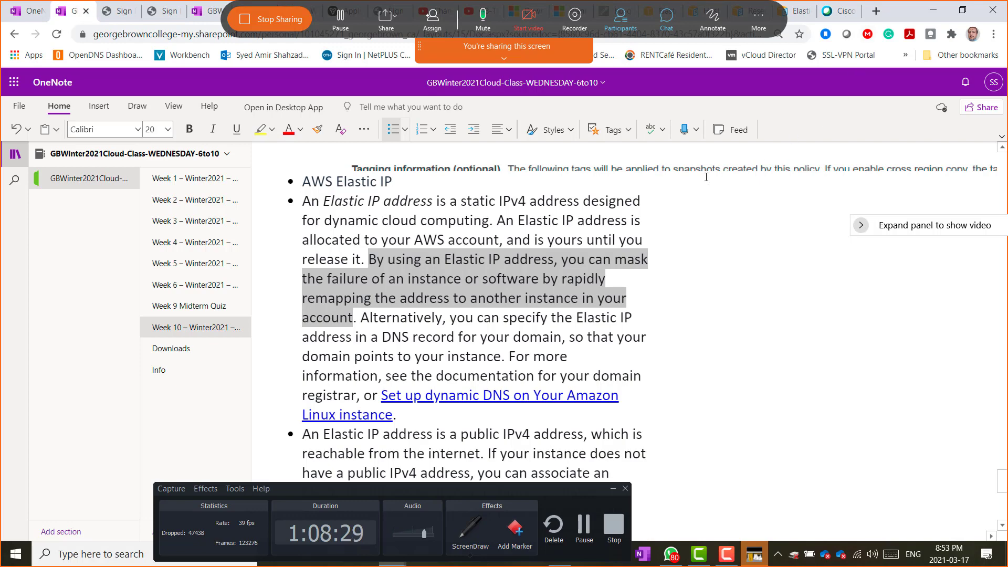
# - In the AWS console, browse Placement Groups and Key Pairs, ending on the Network Interfaces list
pyautogui.click(660, 15)
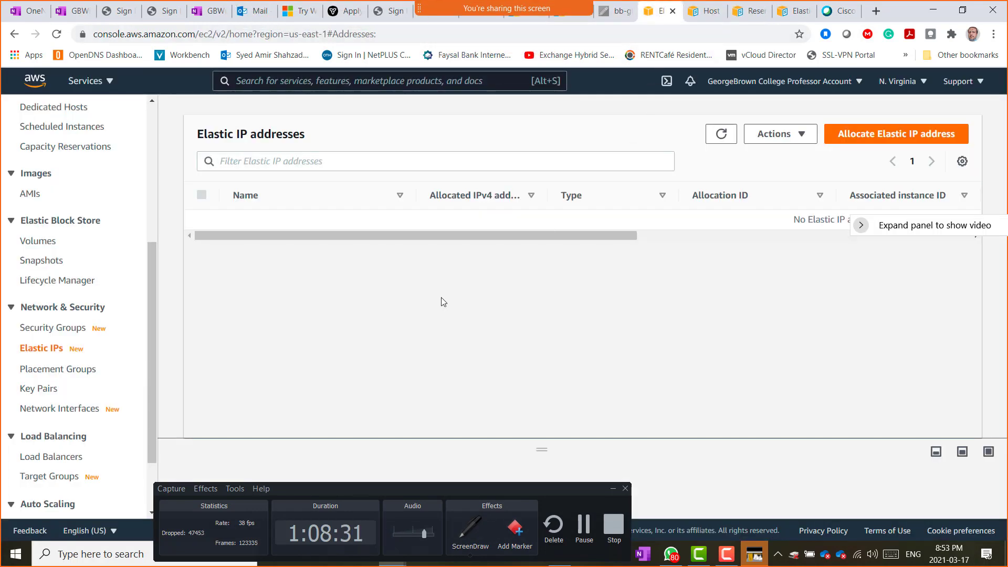
pyautogui.click(33, 371)
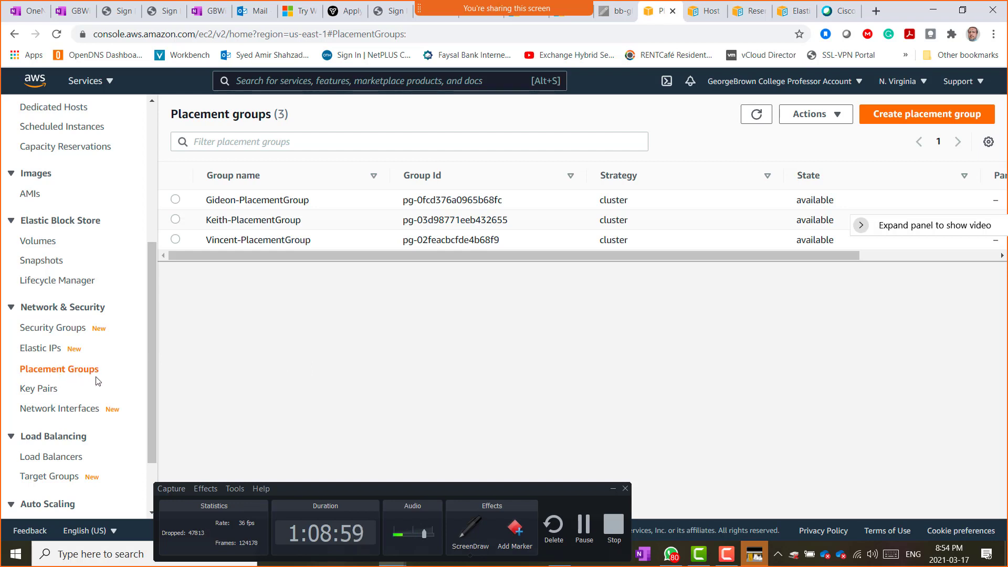
pyautogui.click(41, 390)
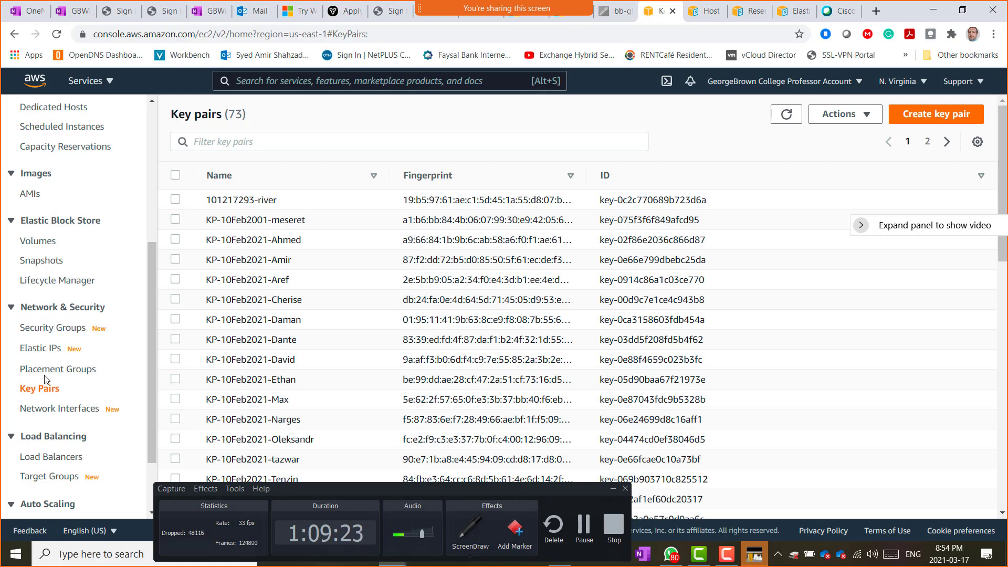
pyautogui.click(40, 414)
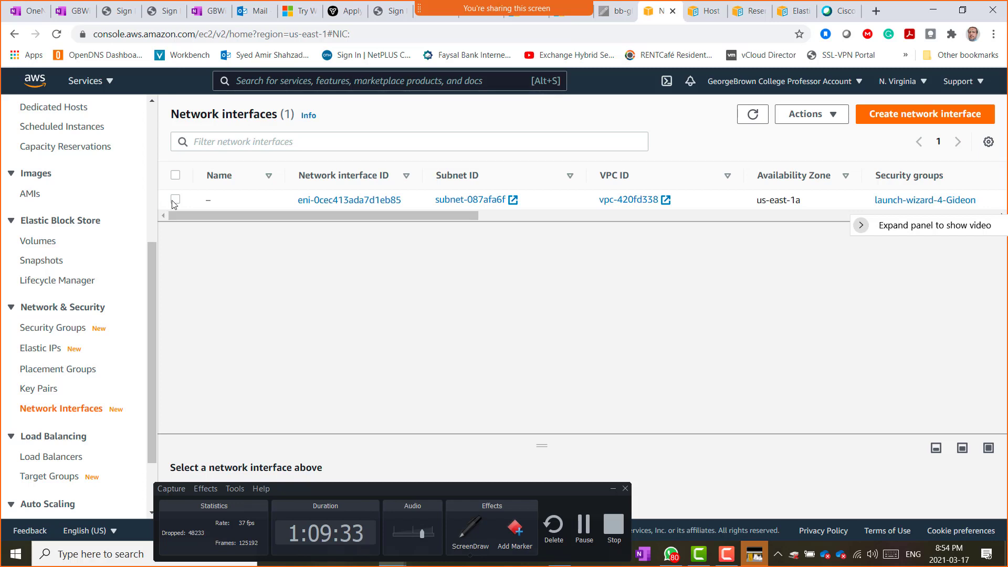
# - Delete the lone network interface via Actions > Delete and begin creating a new one
pyautogui.click(196, 205)
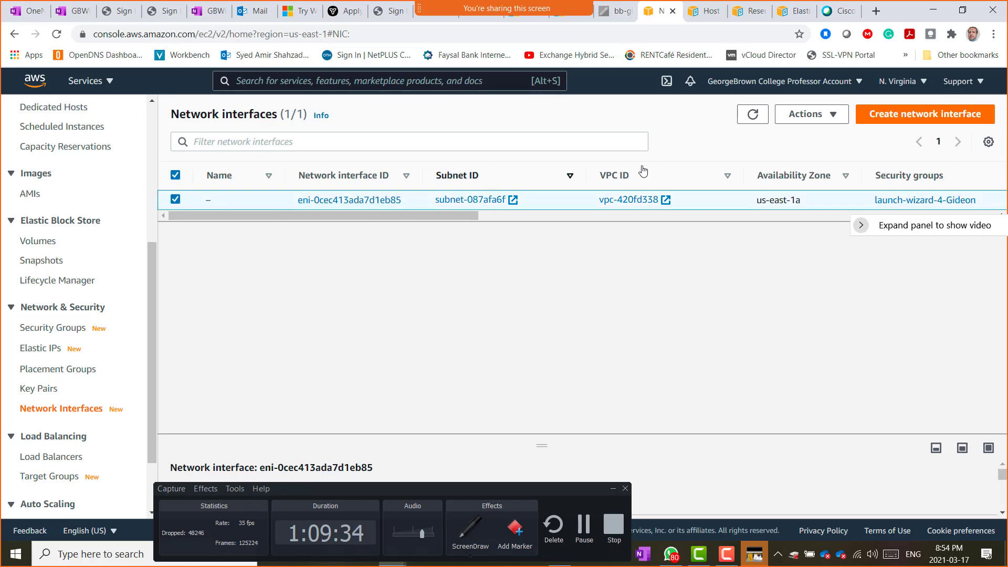
pyautogui.click(828, 120)
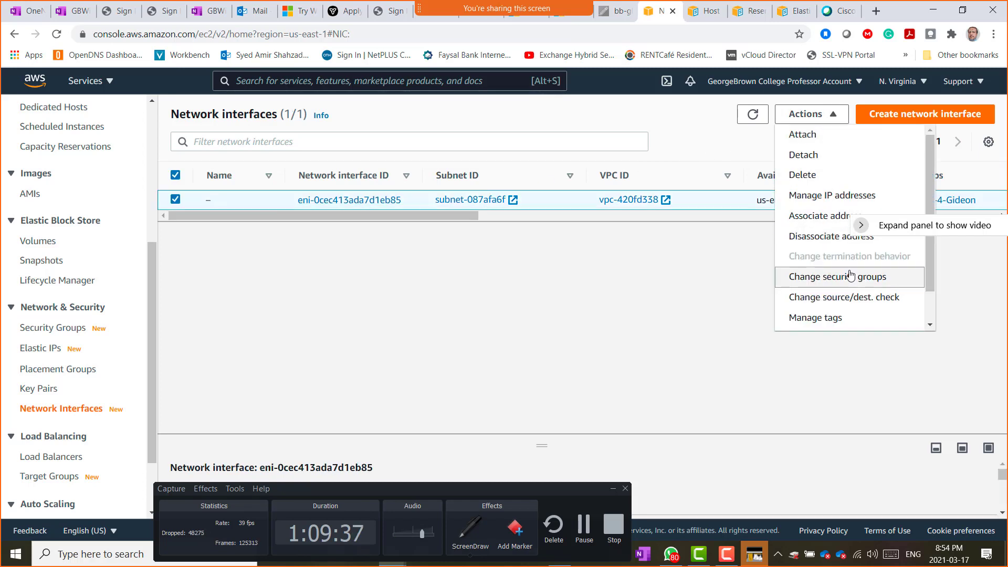
pyautogui.click(828, 178)
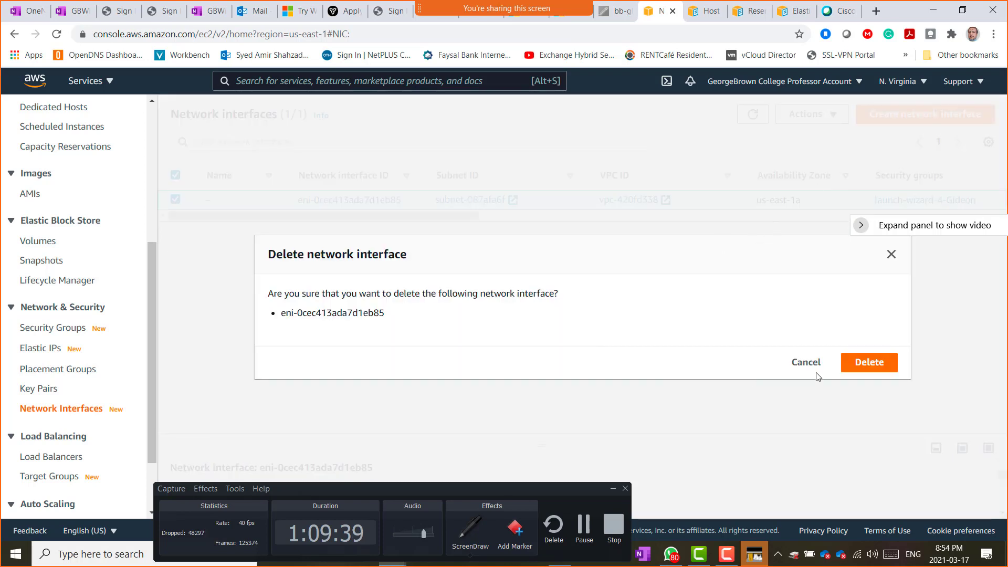
pyautogui.click(870, 364)
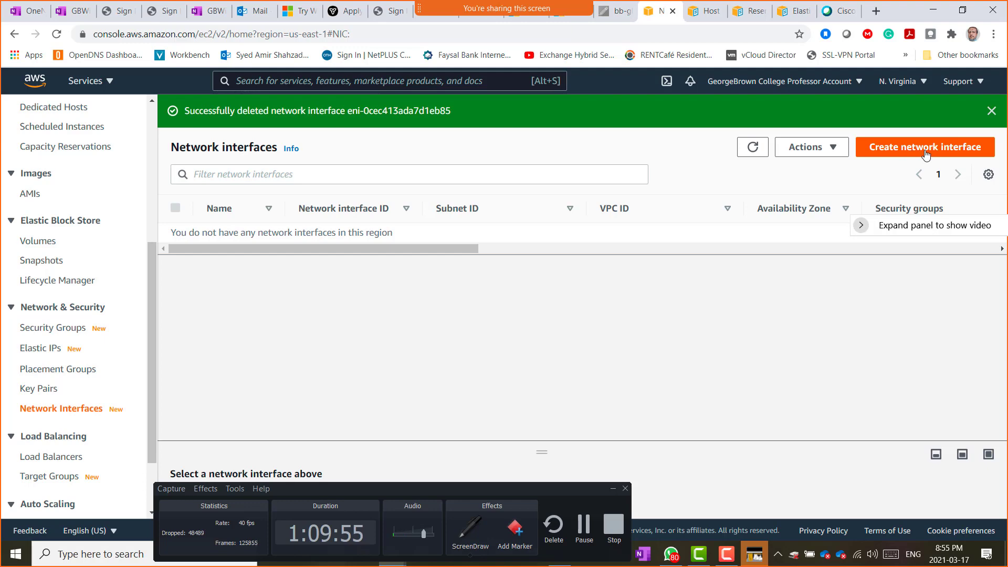
pyautogui.click(895, 154)
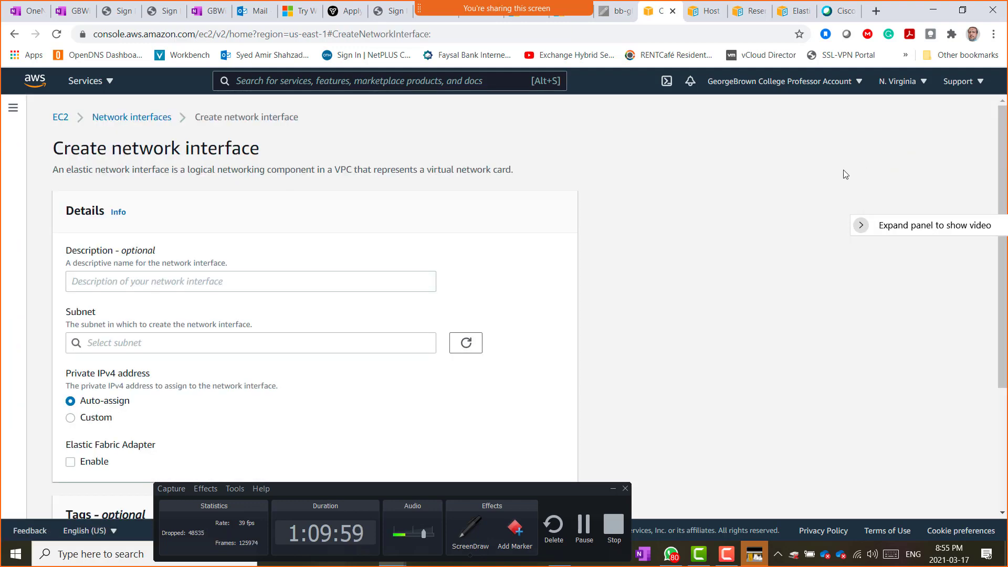
# - Enter the interface description and set the subnet to subnet-087afa6f instead of subnet-8bdfa584
pyautogui.click(117, 281)
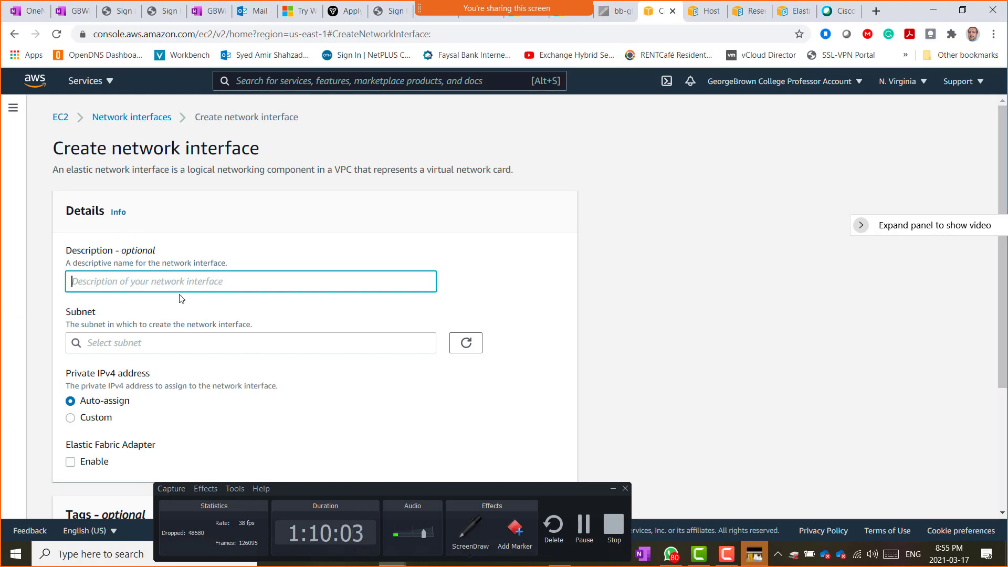
pyautogui.write('Amir')
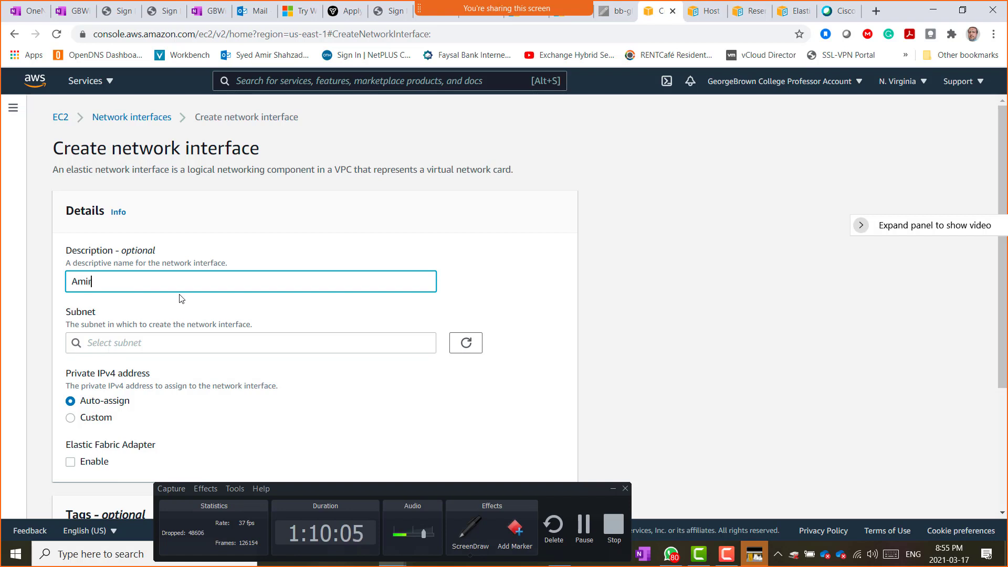
pyautogui.write('-NetworkInter')
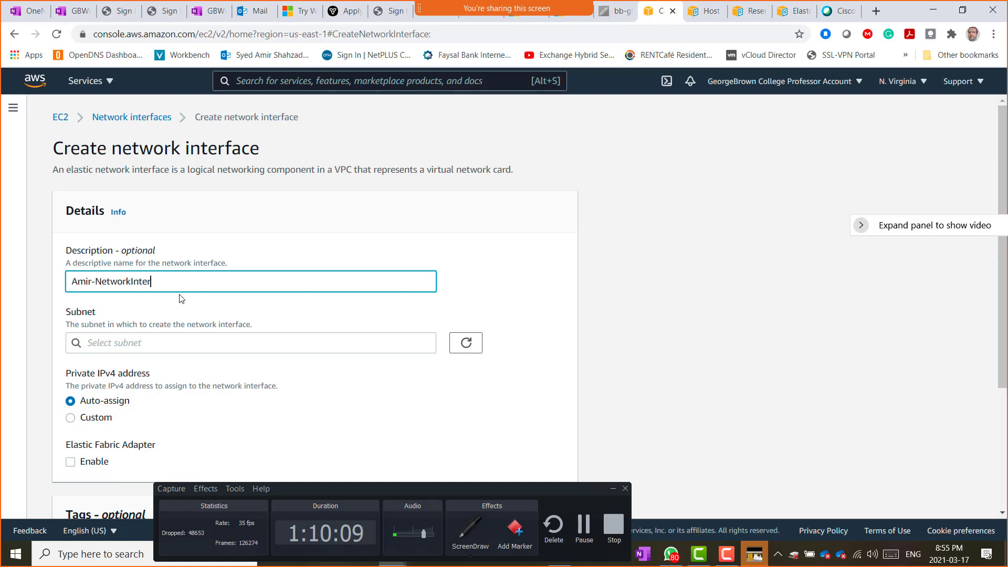
pyautogui.write('face')
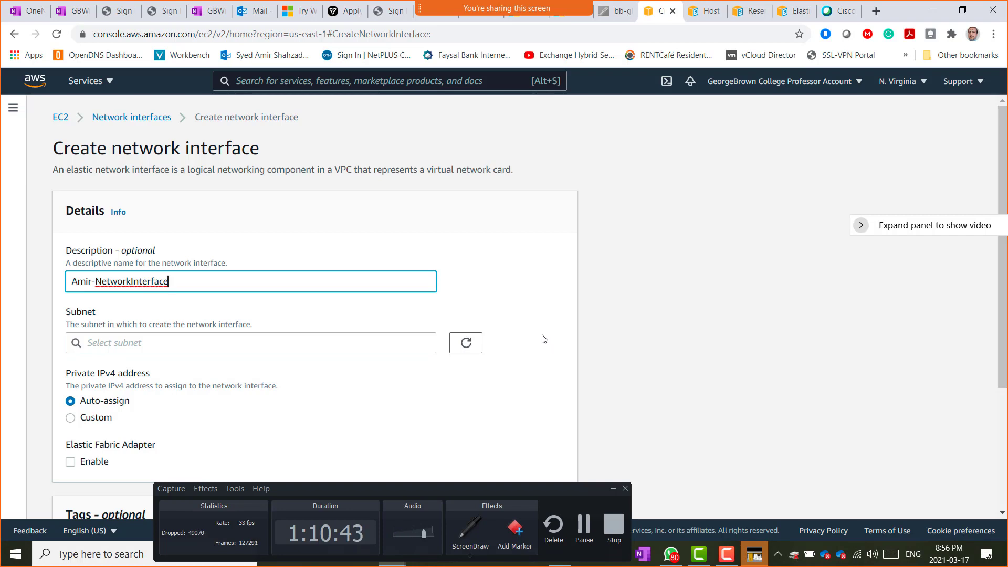
pyautogui.click(426, 346)
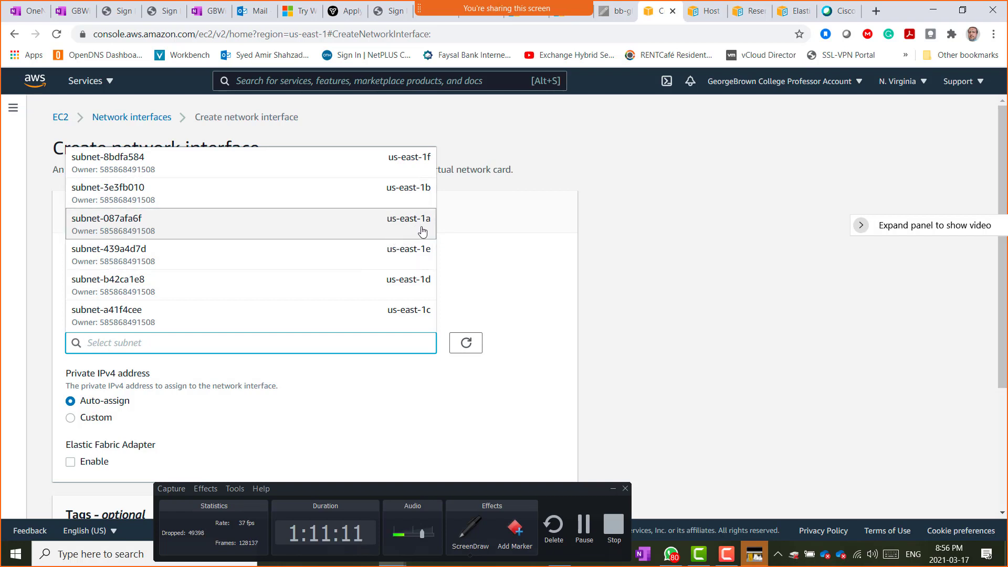
pyautogui.click(418, 163)
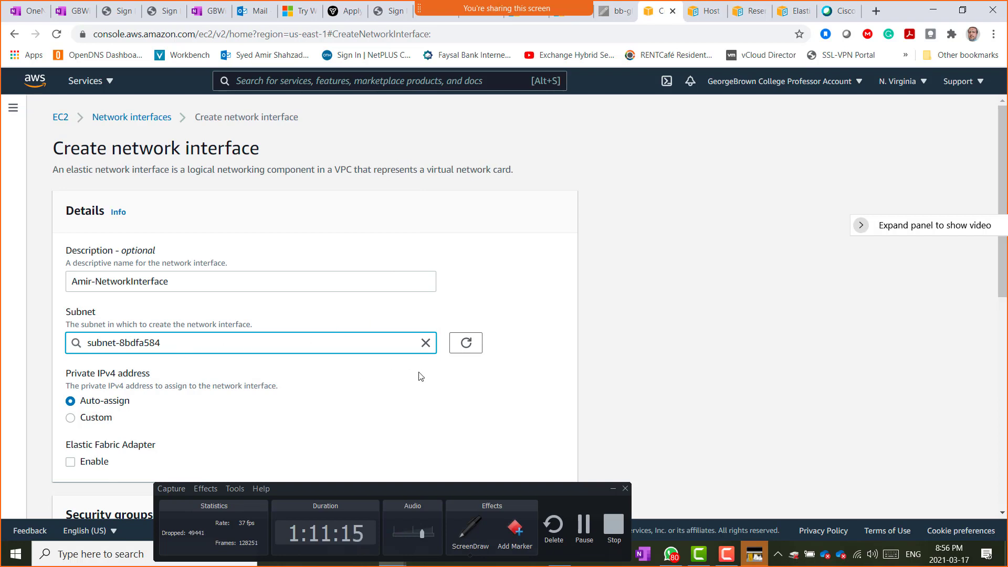
pyautogui.click(425, 343)
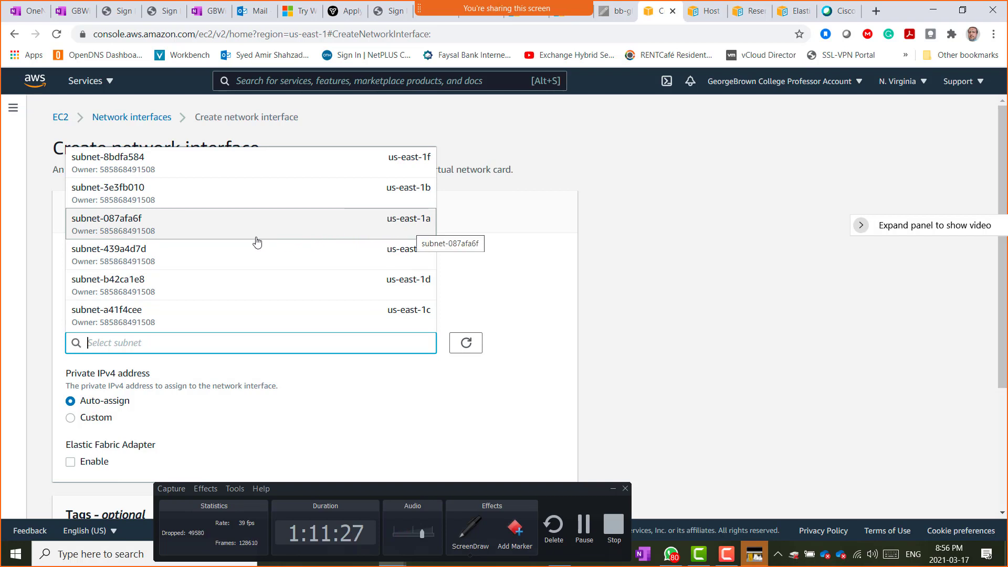
pyautogui.click(425, 231)
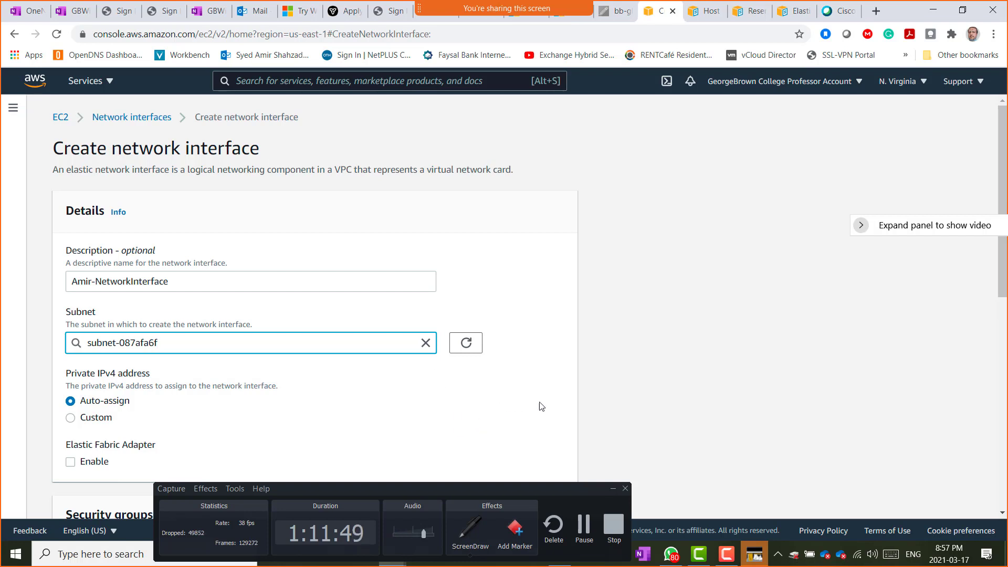
pyautogui.scroll(-2, 501, 371)
pyautogui.scroll(-1, 501, 371)
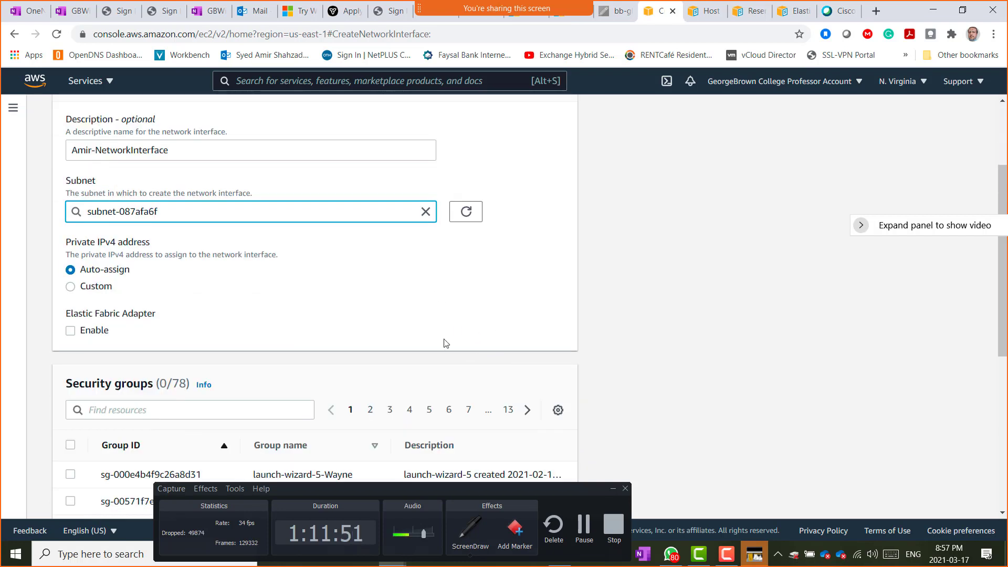
pyautogui.click(90, 290)
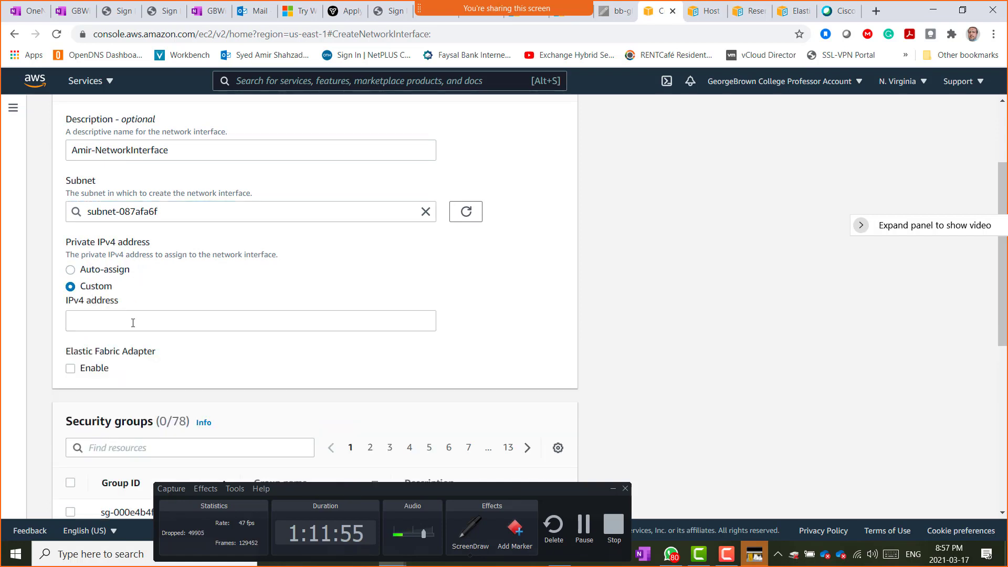
pyautogui.click(72, 272)
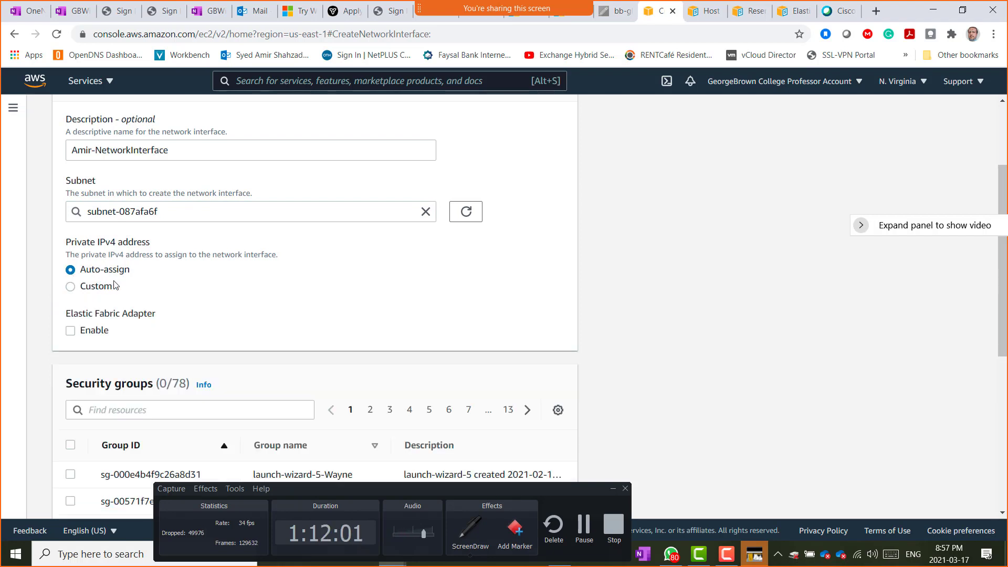
pyautogui.scroll(-3, 473, 315)
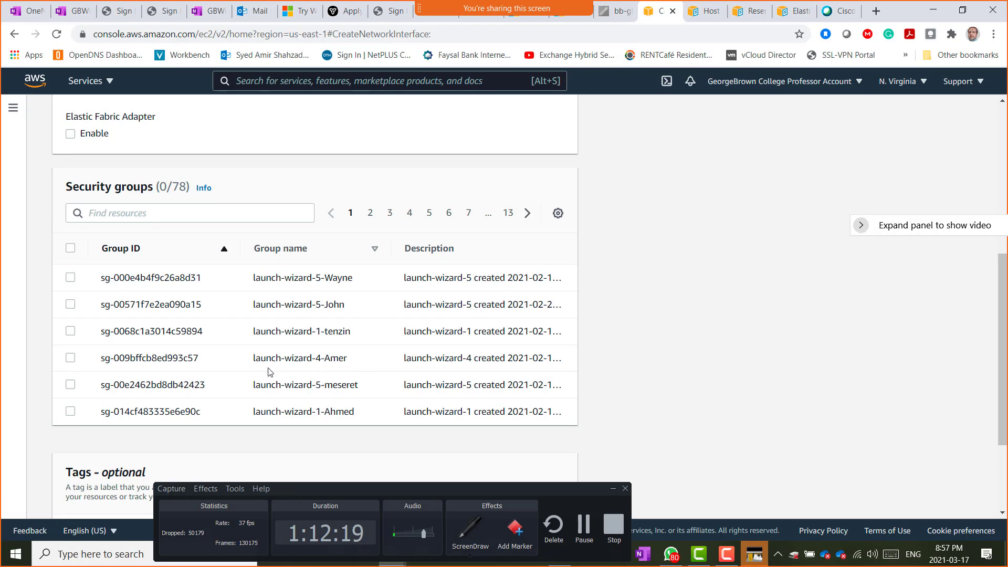
pyautogui.scroll(-3, 553, 353)
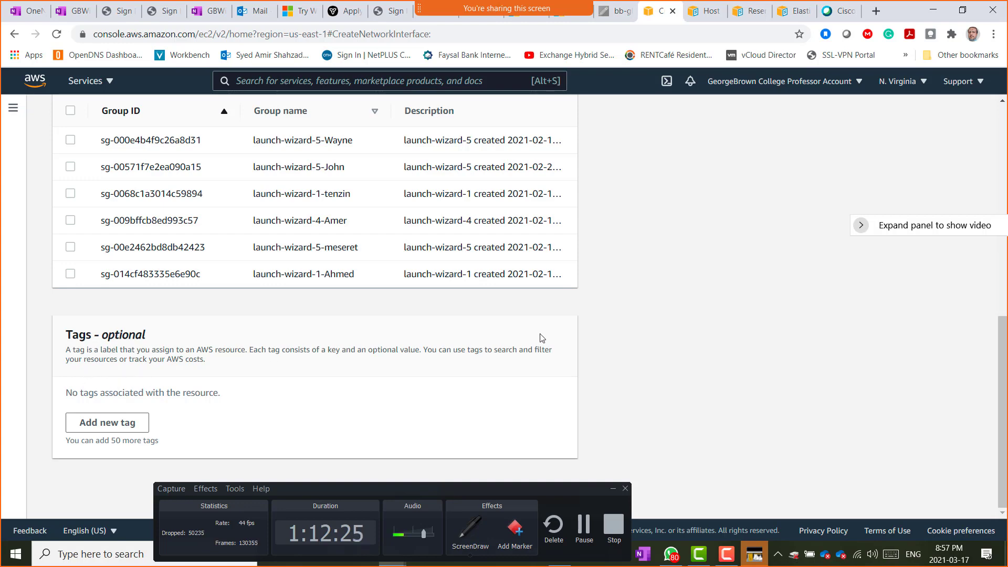
pyautogui.scroll(6, 612, 328)
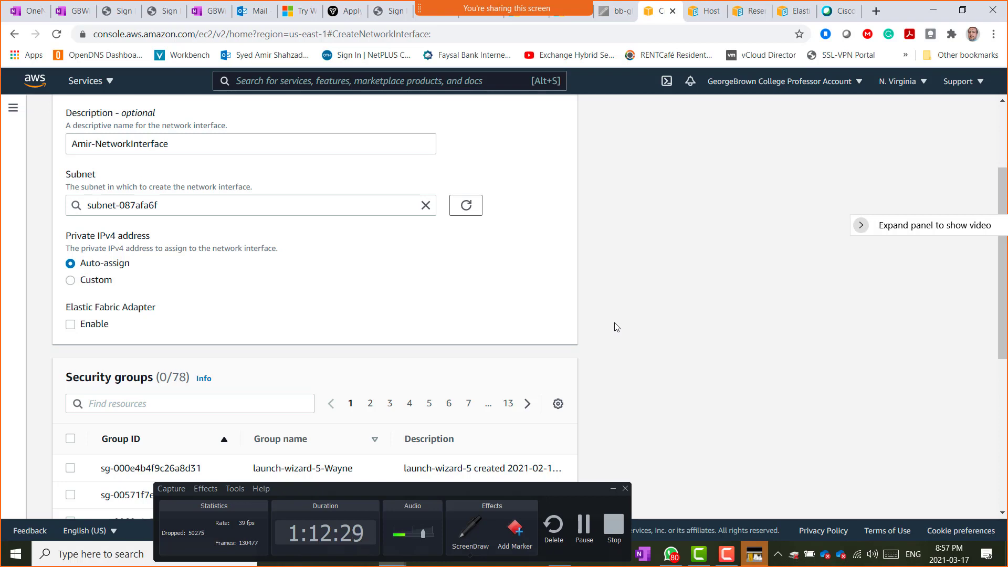
pyautogui.scroll(2, 526, 302)
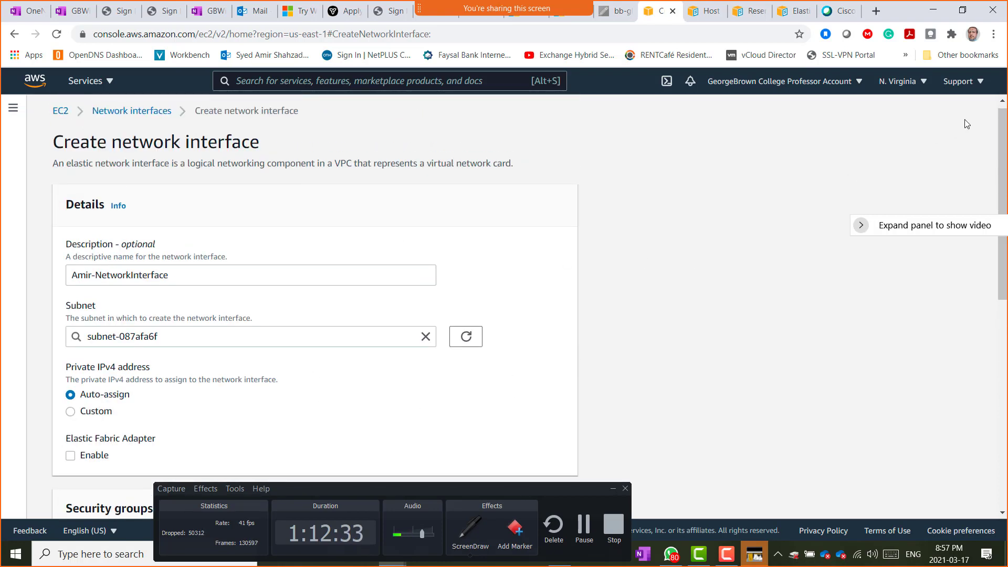
pyautogui.moveTo(1006, 126); pyautogui.dragTo(995, 144)
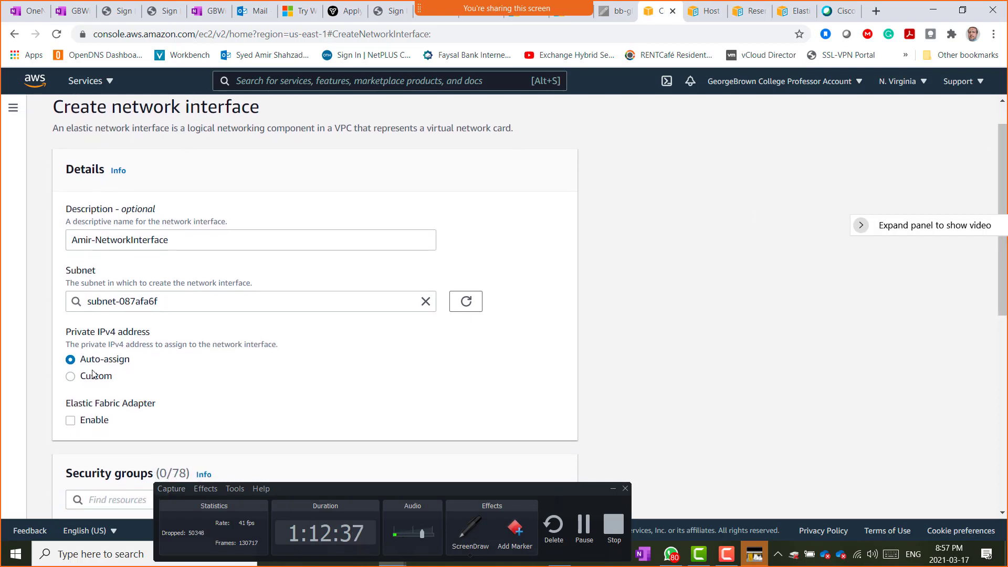
pyautogui.click(613, 489)
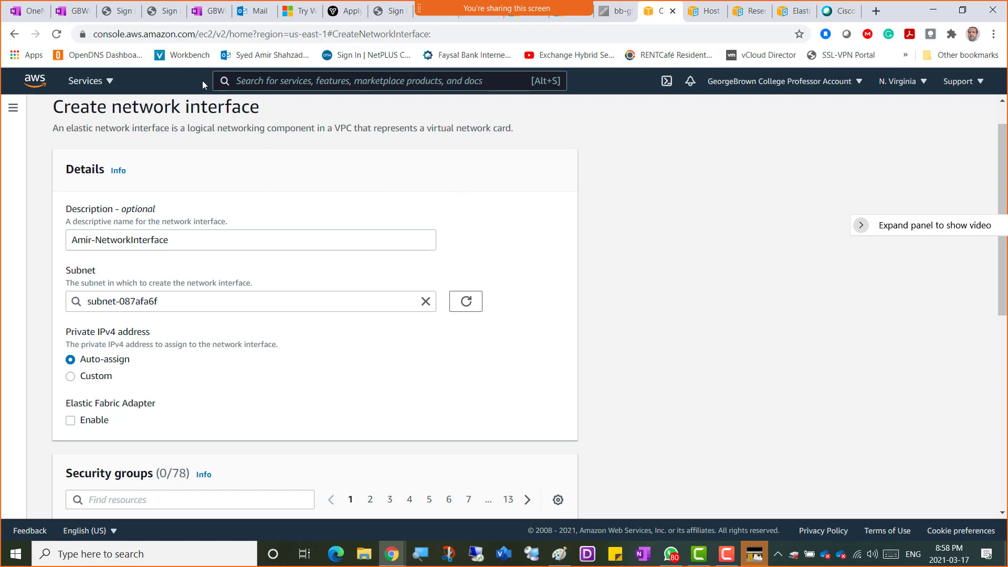
# - Snip the Create network interface form and return to the OneNote page
pyautogui.press('super+shift+s')
pyautogui.moveTo(4, 70); pyautogui.dragTo(930, 502)
pyautogui.click(71, 10)
pyautogui.scroll(-8, 437, 439)
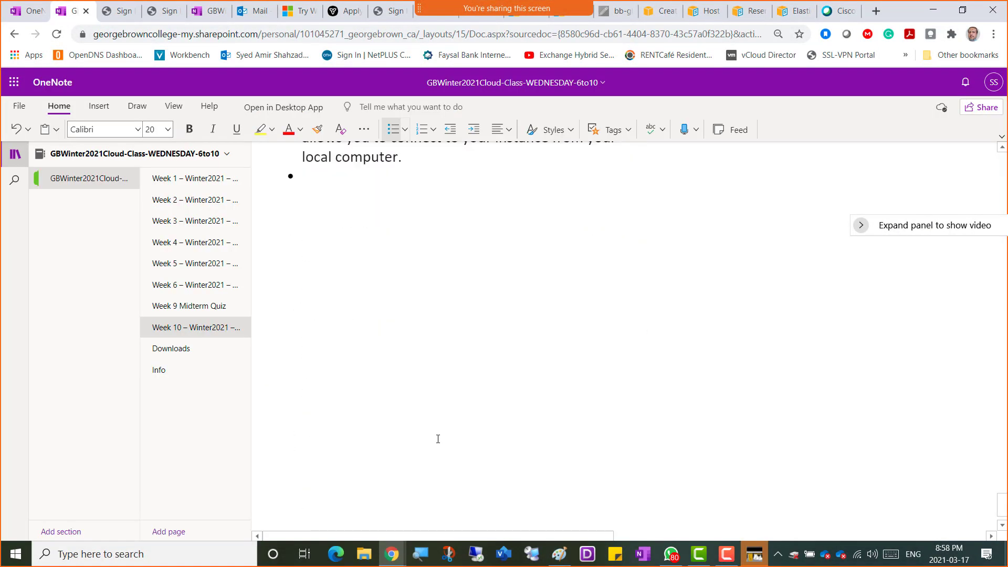
pyautogui.scroll(5, 436, 435)
# - Add a 'Screenshot 7 - AWS EC2 network Interface' caption and paste the snip below it
pyautogui.click(351, 399)
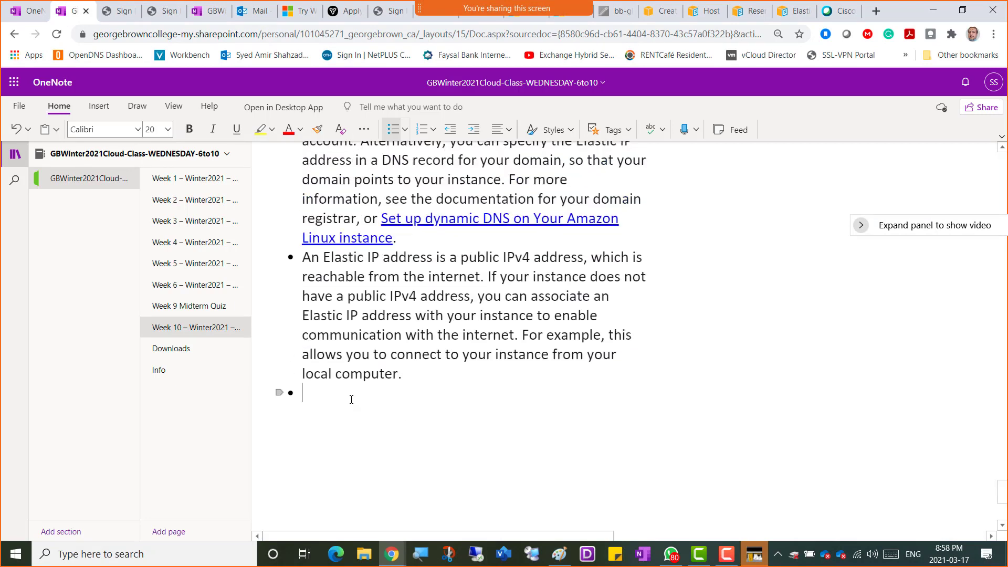
pyautogui.write('Screenshot 7')
pyautogui.write(' - AWS EC')
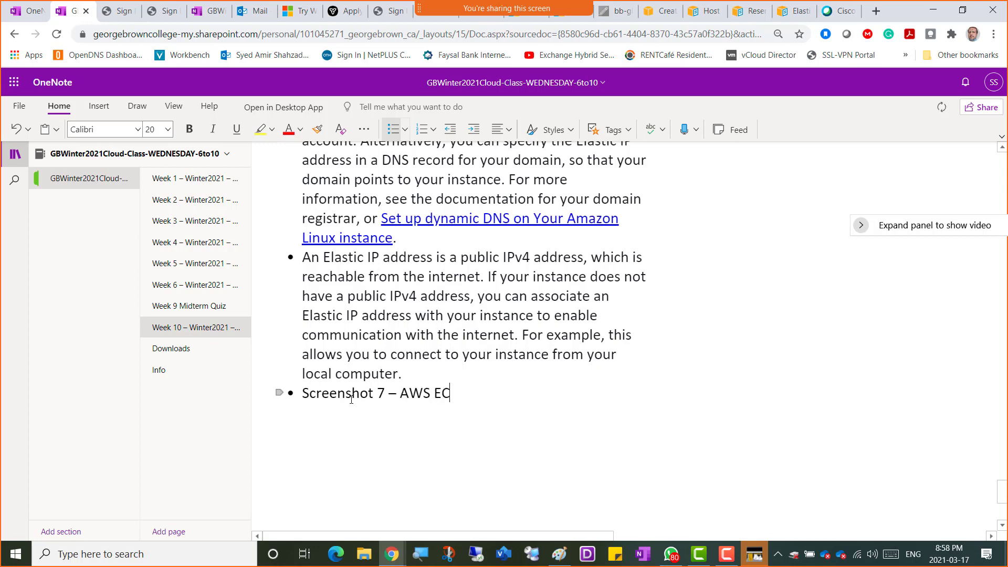
pyautogui.write('2 network Interface')
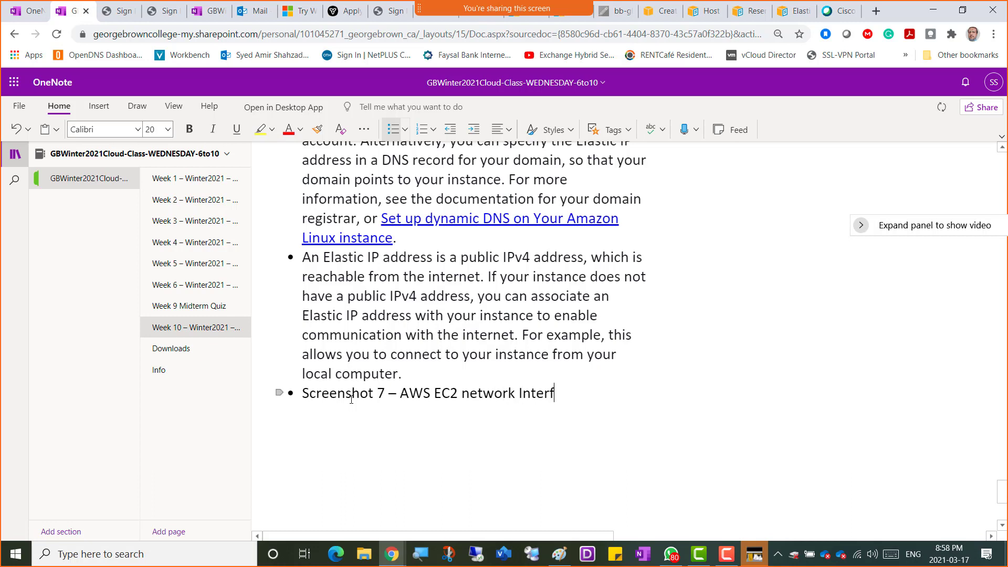
pyautogui.press('Return')
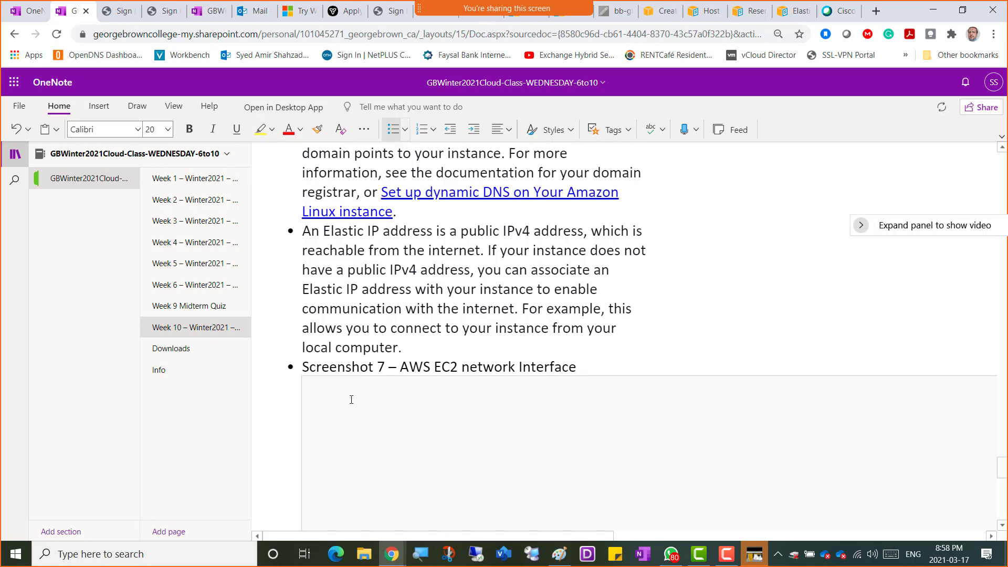
pyautogui.hotkey('ctrl', 'v')
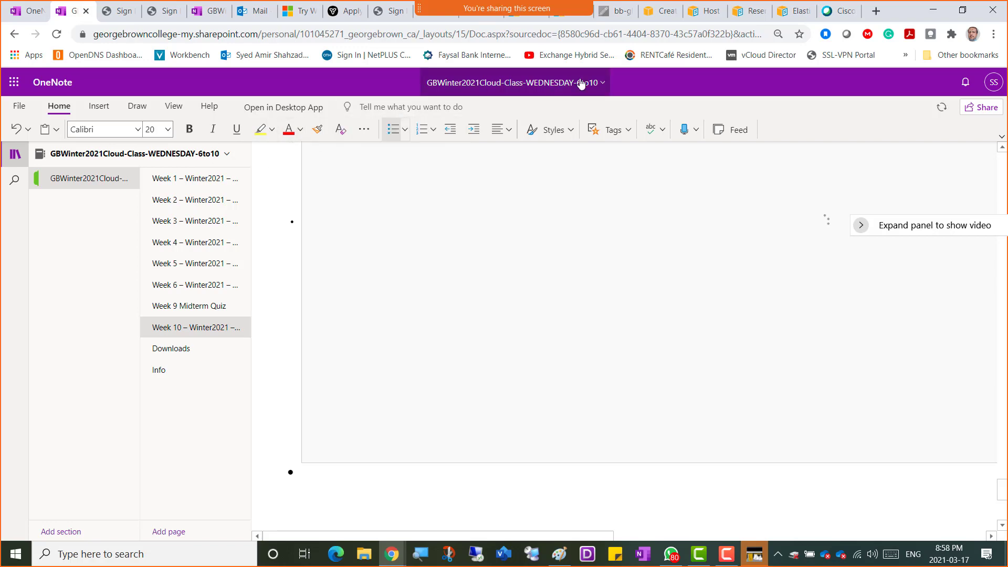
# - Cancel the Create network interface form, returning to the now-empty Network interfaces list
pyautogui.click(652, 18)
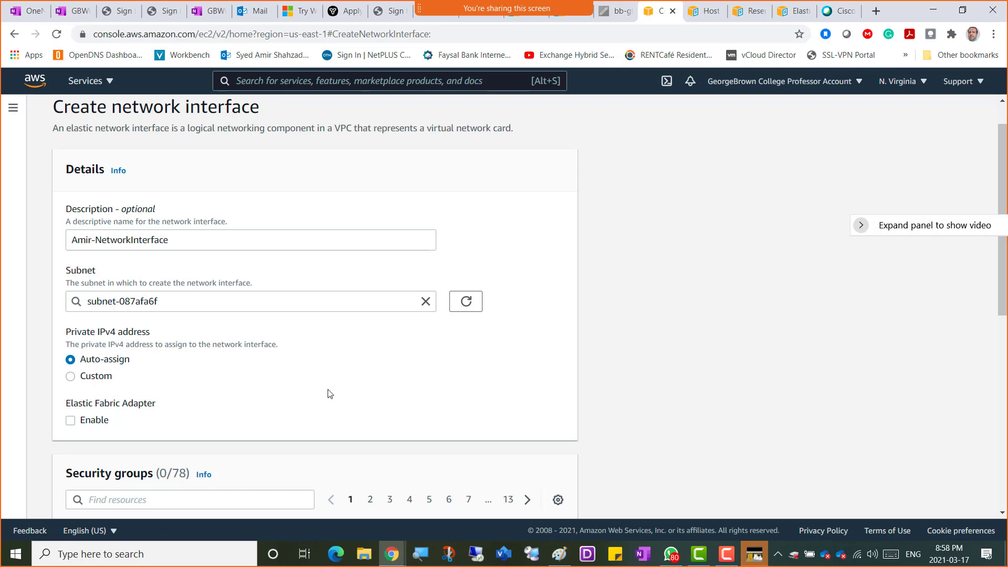
pyautogui.scroll(-8, 330, 394)
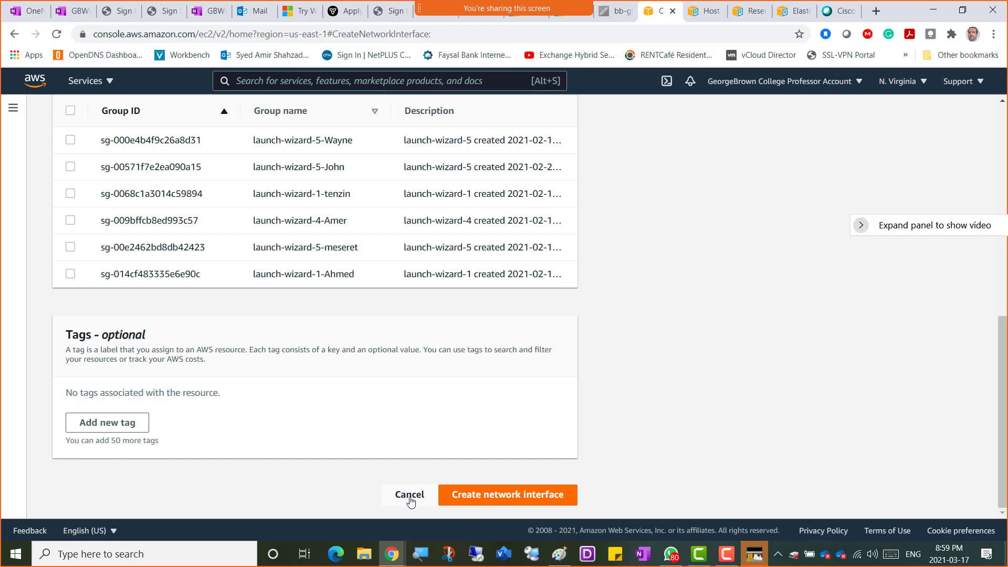
pyautogui.click(408, 496)
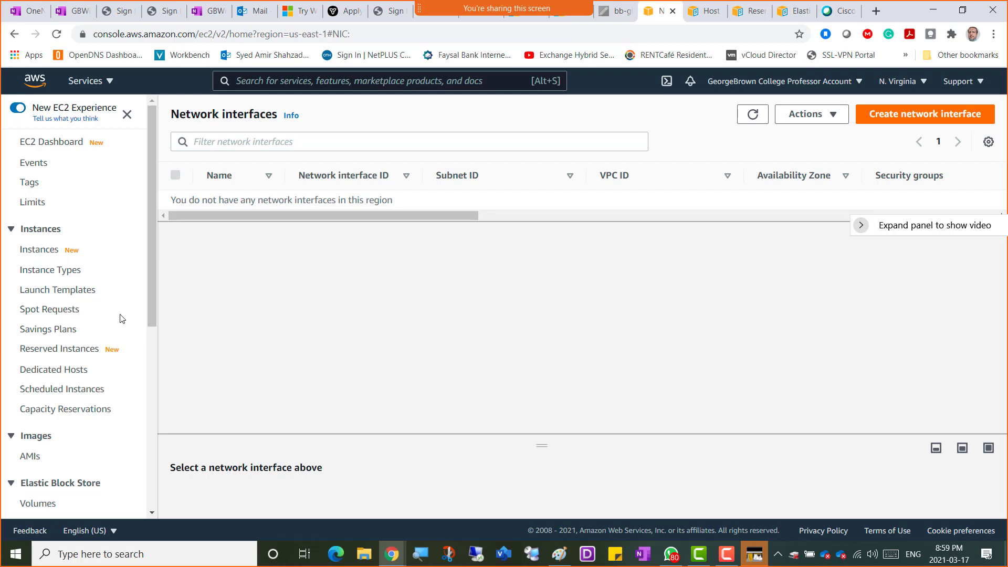
pyautogui.scroll(-6, 72, 324)
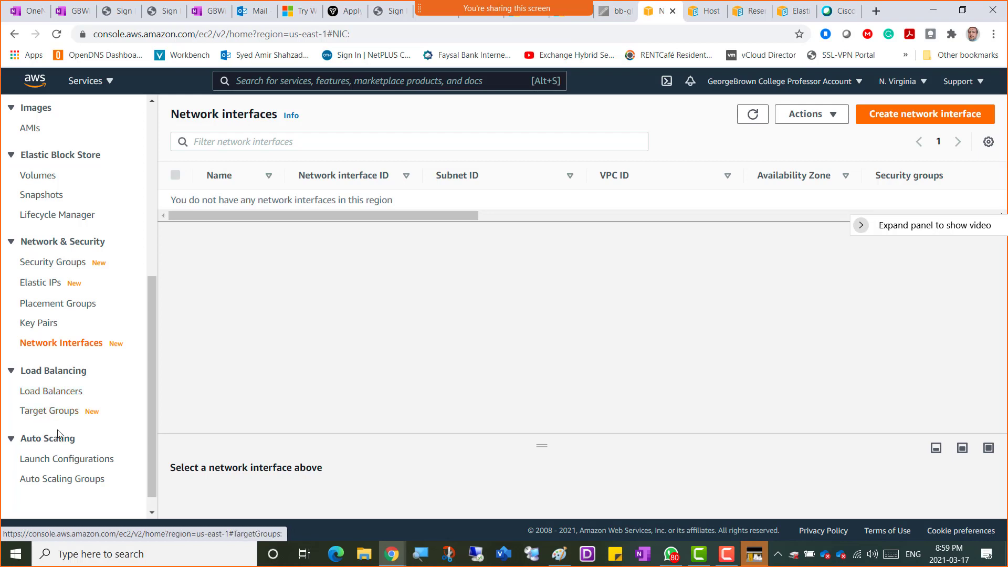
# - Open the empty Target groups page and its search-and-filter help, marking the example keyword prod
pyautogui.click(54, 415)
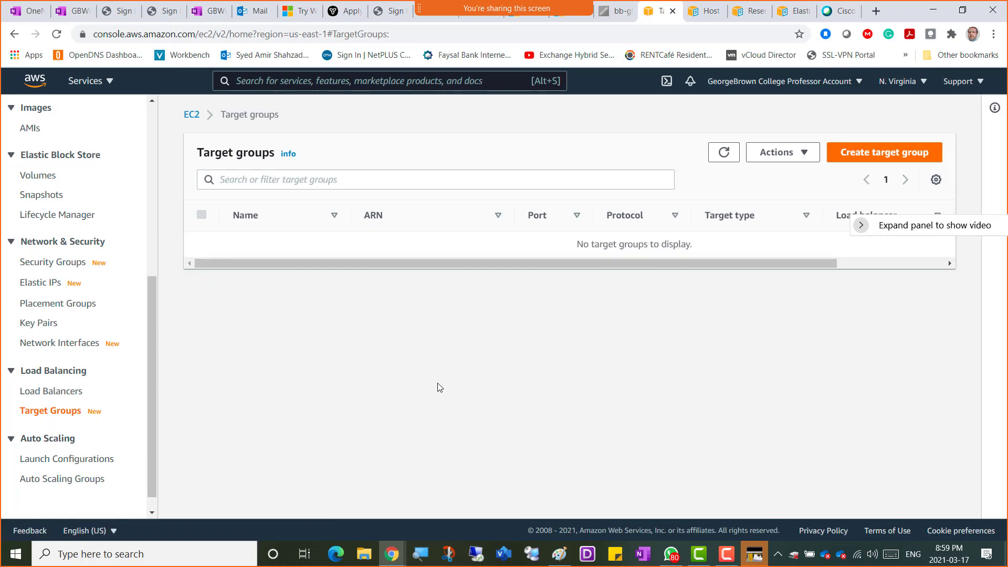
pyautogui.moveTo(882, 233); pyautogui.dragTo(869, 331)
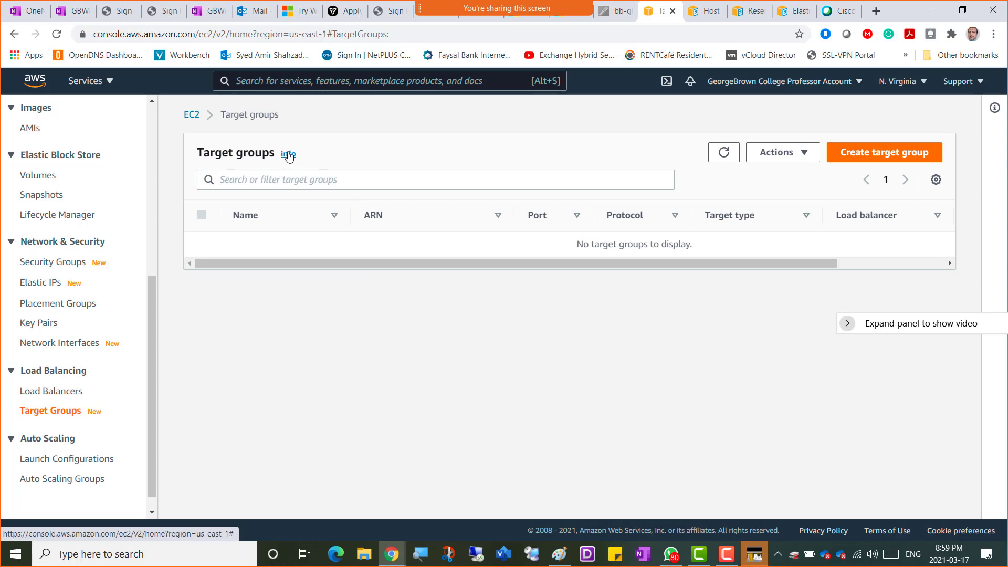
pyautogui.click(287, 157)
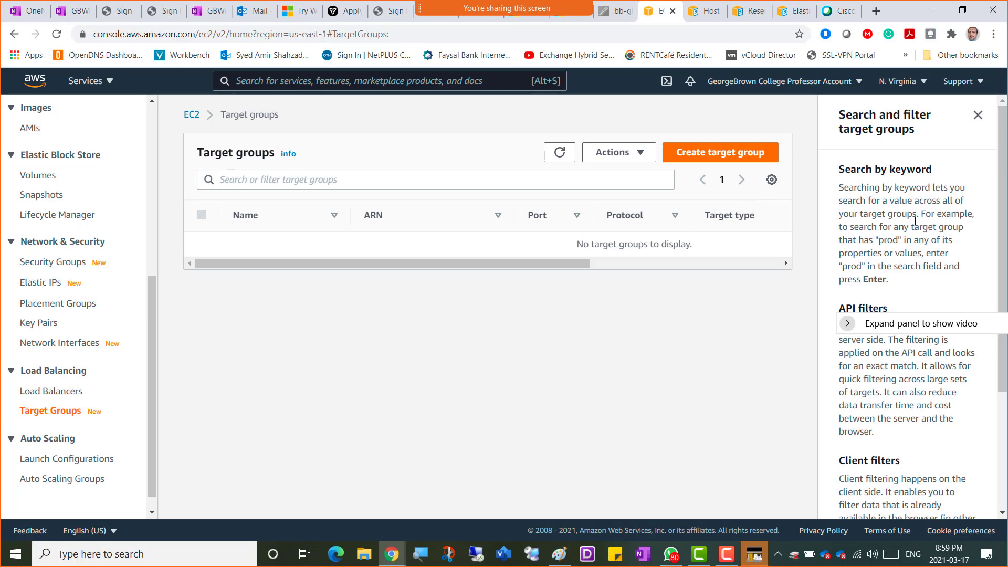
pyautogui.scroll(-3, 915, 222)
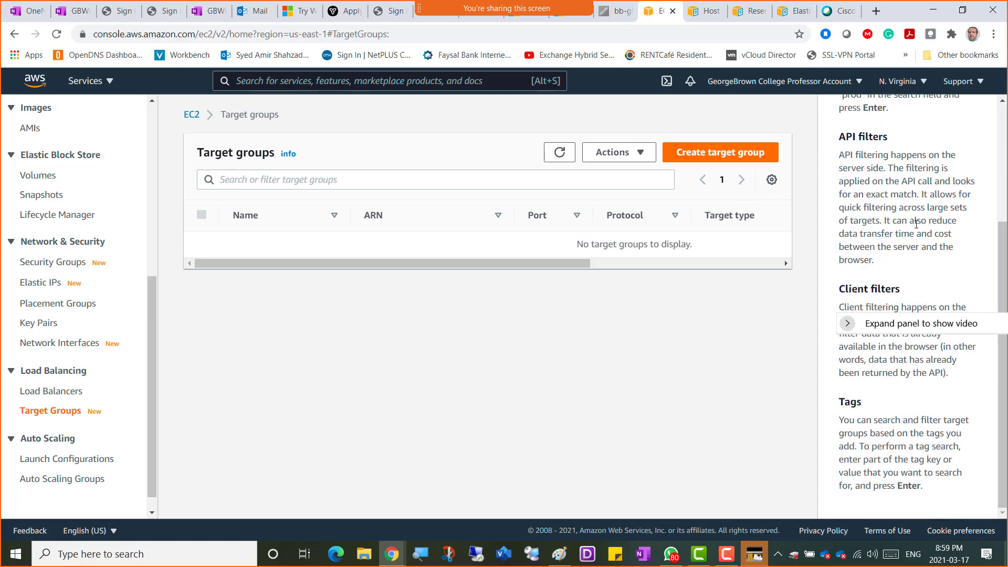
pyautogui.scroll(2, 916, 223)
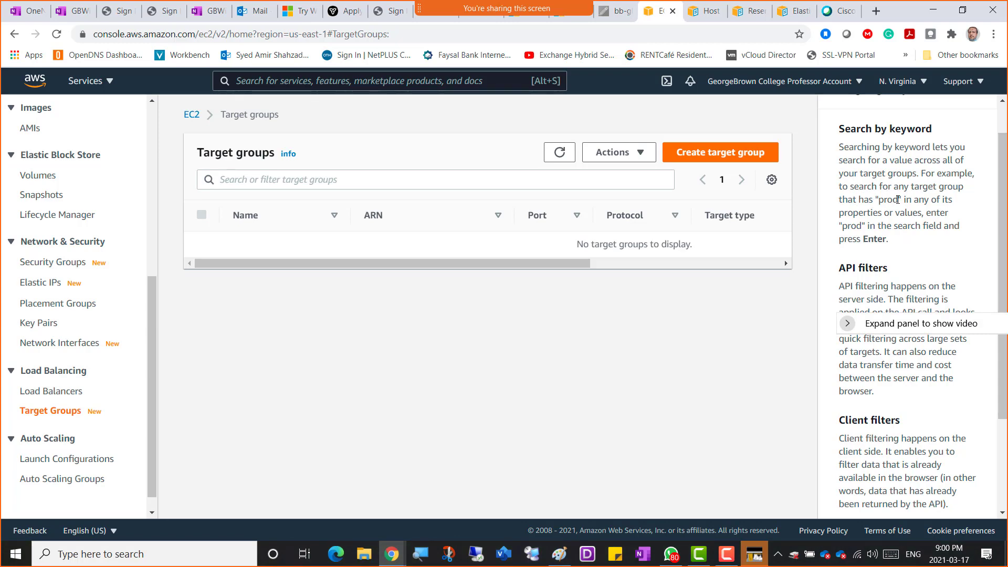
pyautogui.moveTo(899, 200); pyautogui.dragTo(880, 200)
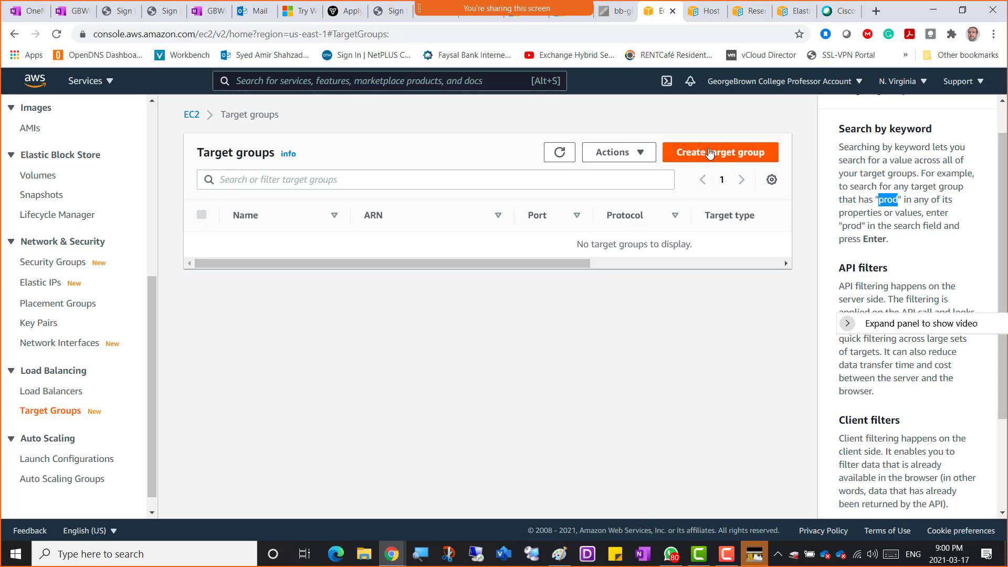
# - Start a new target group, with Instances target type and HTTP port 80 preset
pyautogui.click(710, 153)
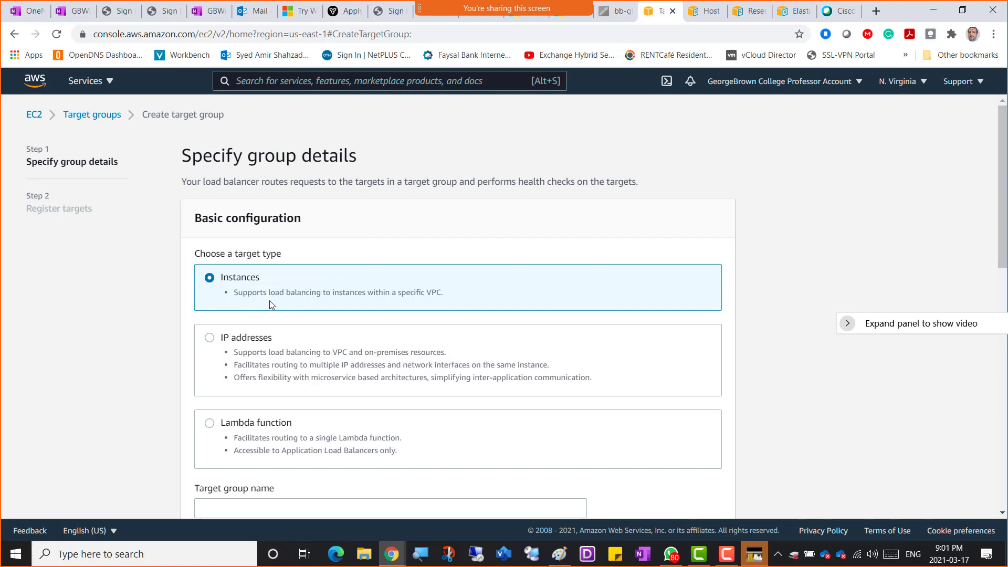
pyautogui.scroll(-3, 302, 362)
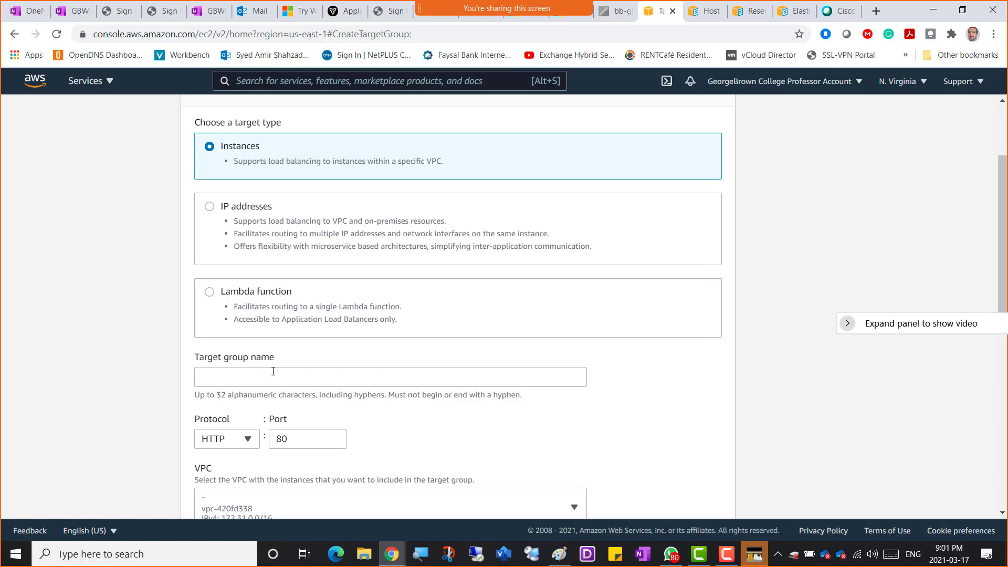
# - Enter the target group name (the user's name plus '-TargetGroup'), keeping the HTTP protocol
pyautogui.click(273, 371)
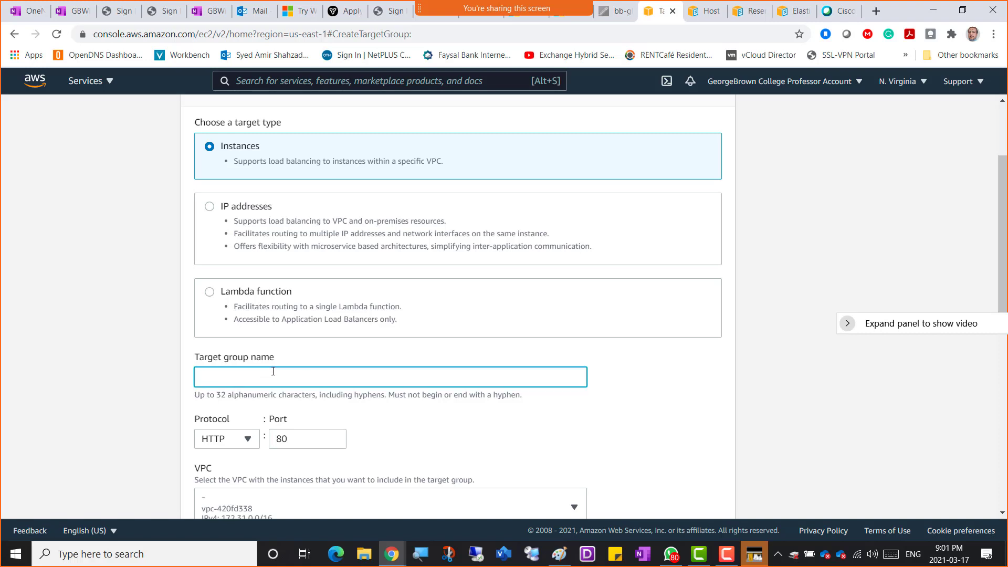
pyautogui.write('Amir-TargetGroup')
pyautogui.scroll(-3, 622, 404)
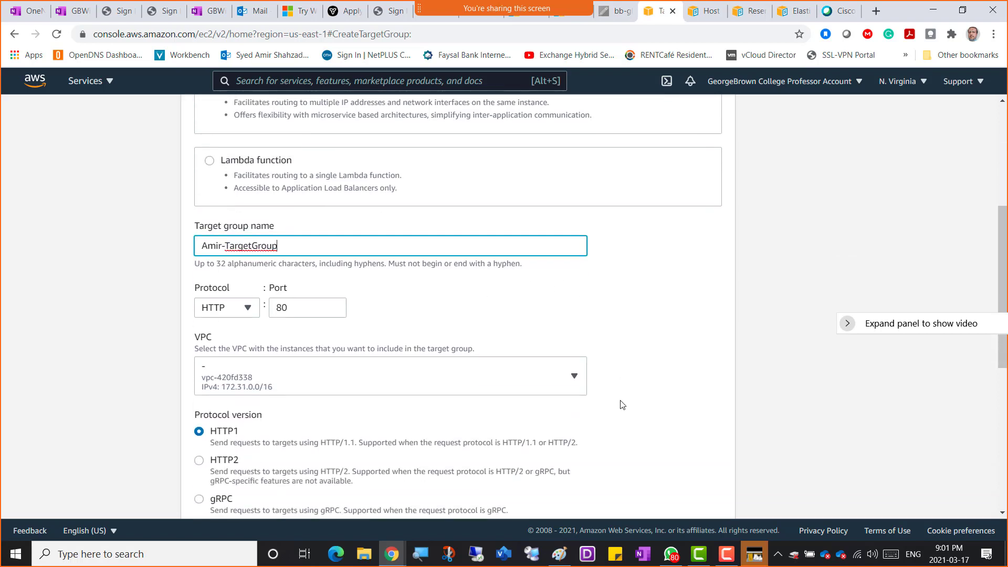
pyautogui.click(254, 315)
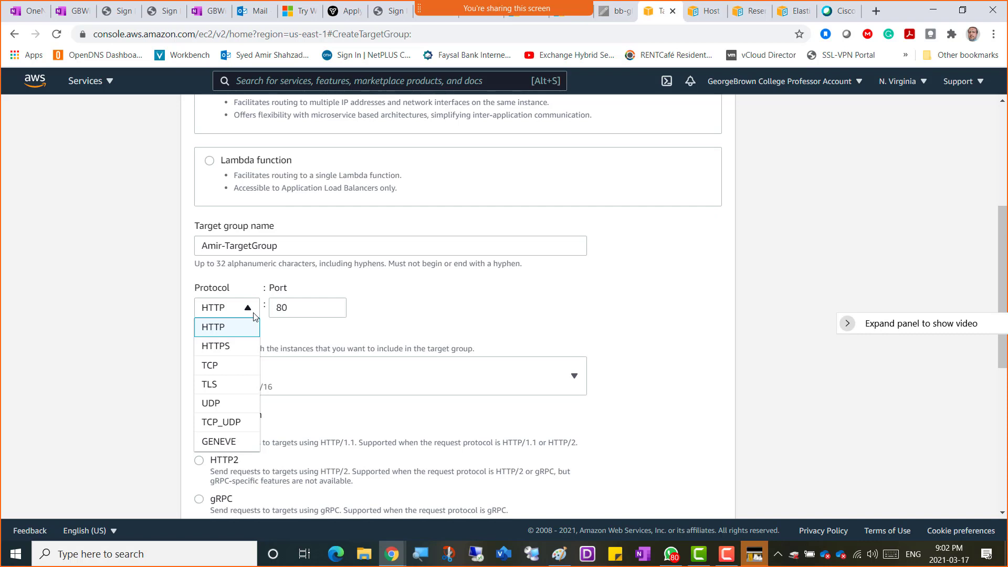
pyautogui.click(630, 345)
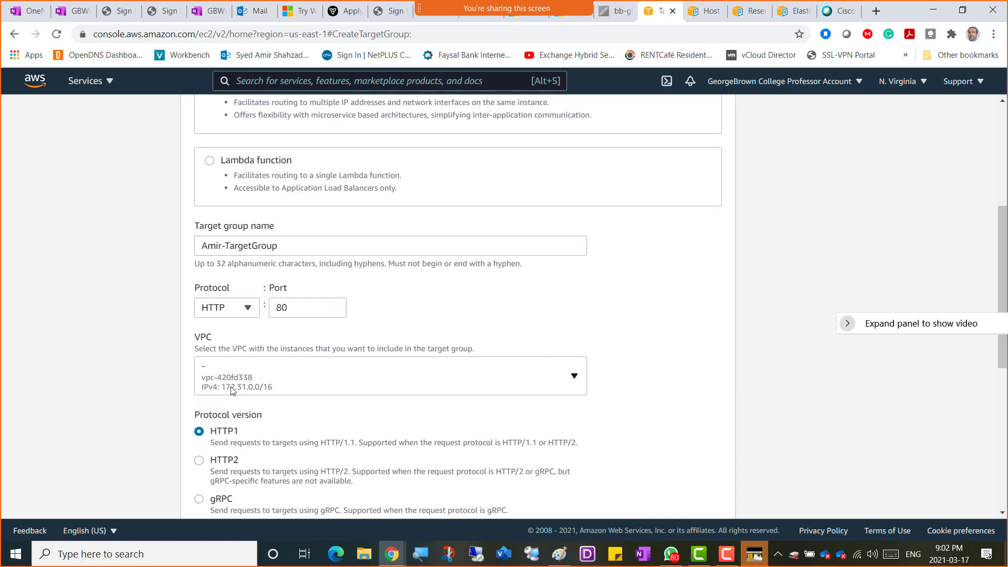
# - Review the remaining settings, keeping port 80 and the default health check path, then select the name
pyautogui.scroll(-3, 635, 395)
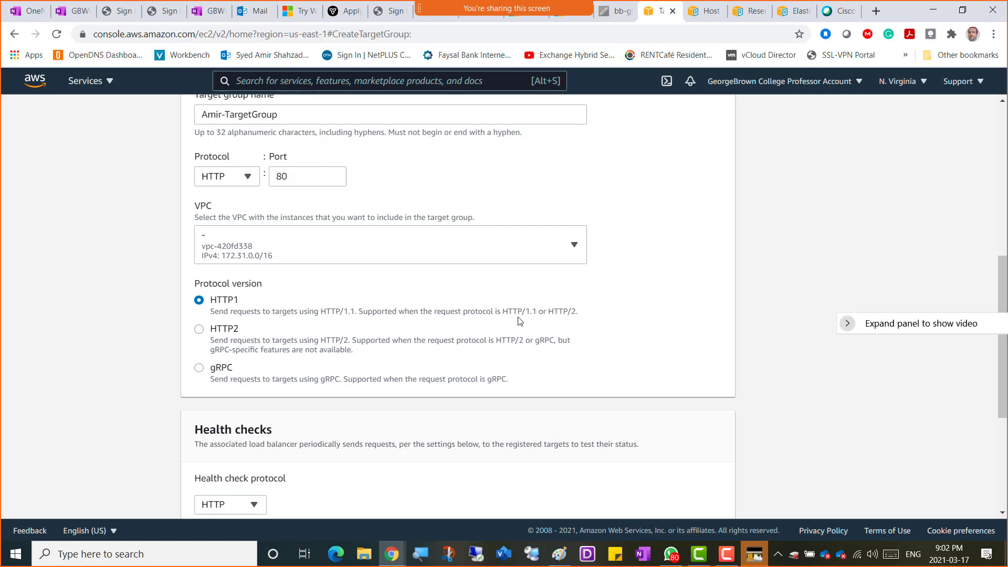
pyautogui.scroll(-3, 626, 347)
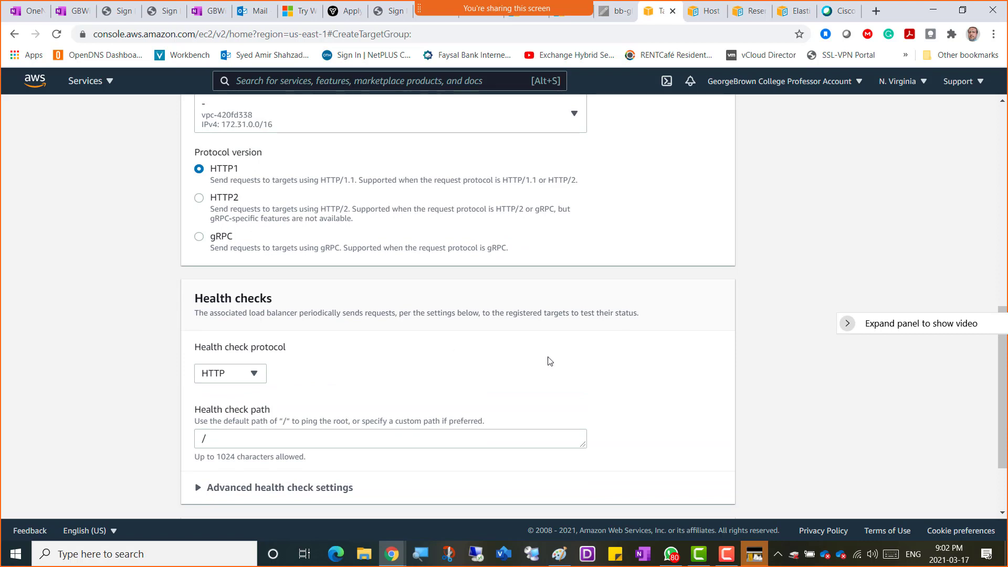
pyautogui.scroll(-2, 548, 361)
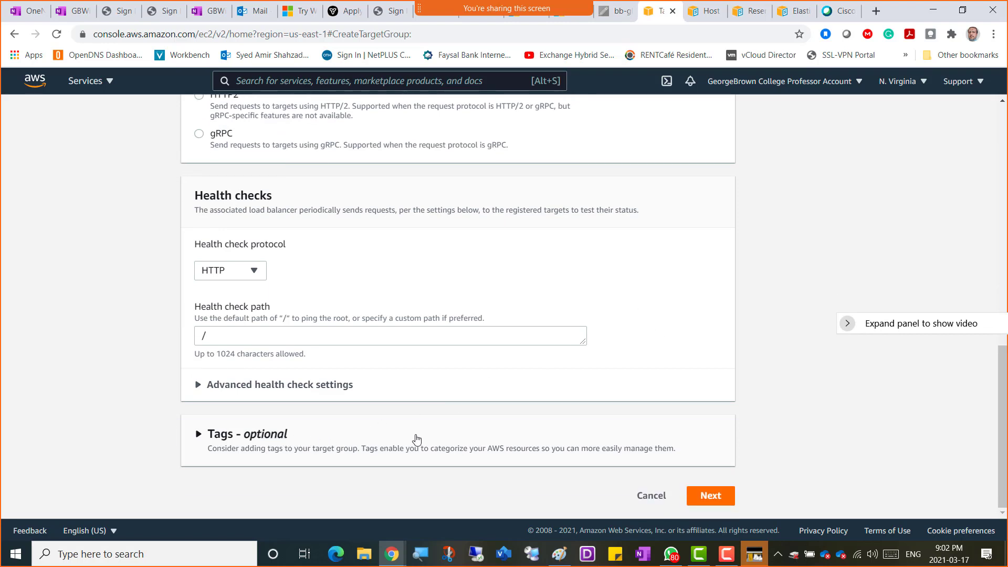
pyautogui.scroll(1, 627, 347)
pyautogui.scroll(10, 635, 342)
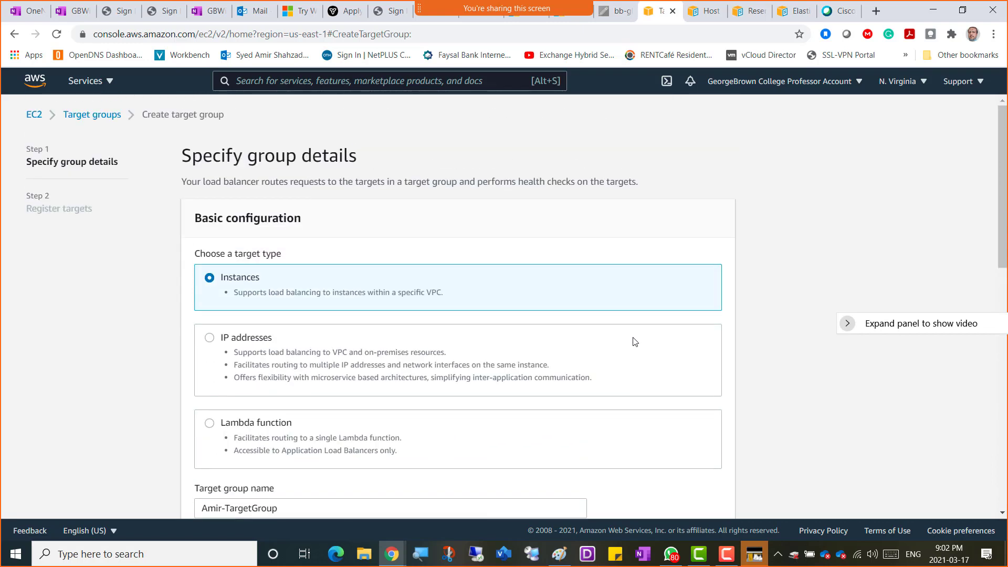
pyautogui.scroll(-2, 635, 342)
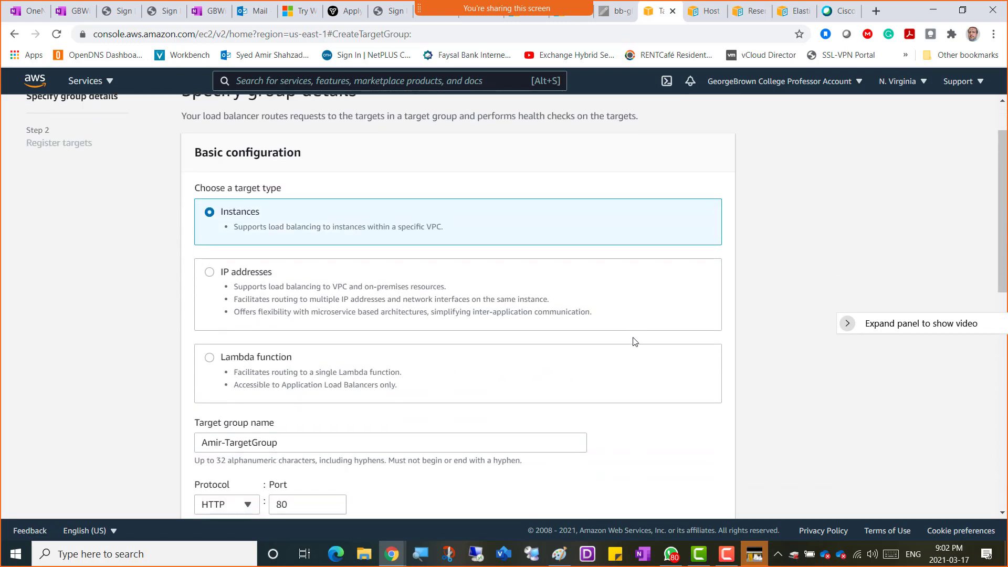
pyautogui.moveTo(1003, 203); pyautogui.dragTo(1005, 224)
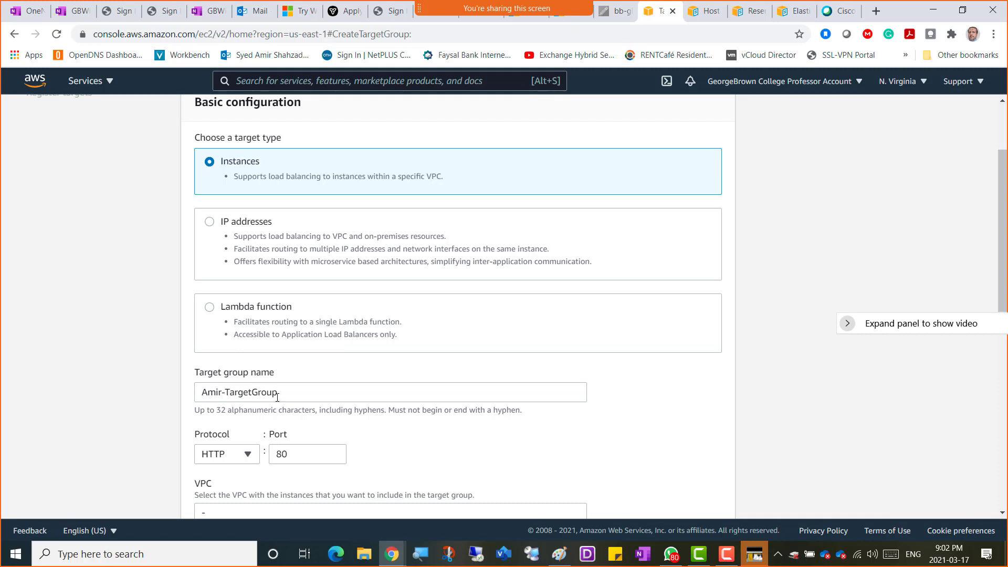
pyautogui.moveTo(275, 393); pyautogui.dragTo(195, 401)
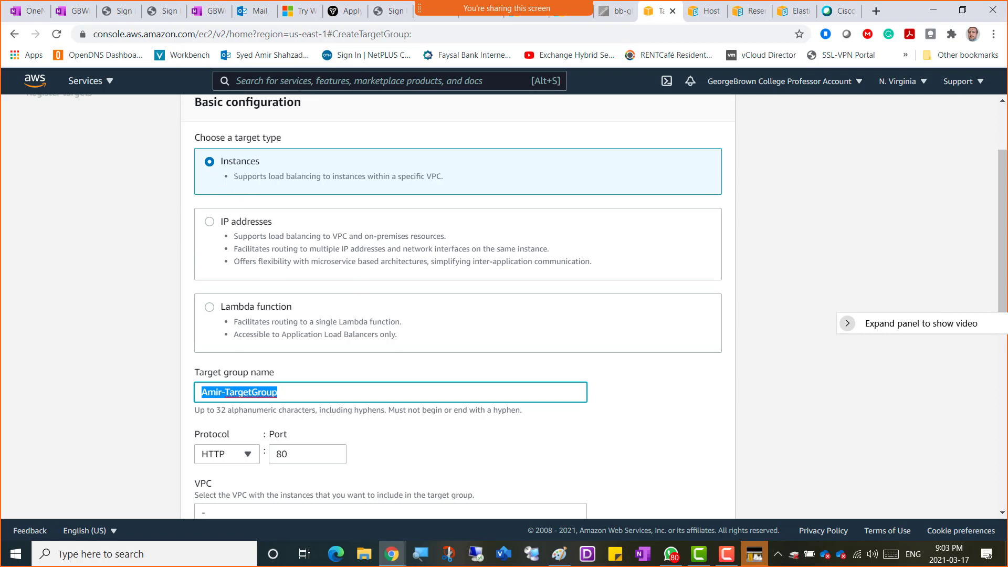
pyautogui.moveTo(916, 325); pyautogui.dragTo(847, 179)
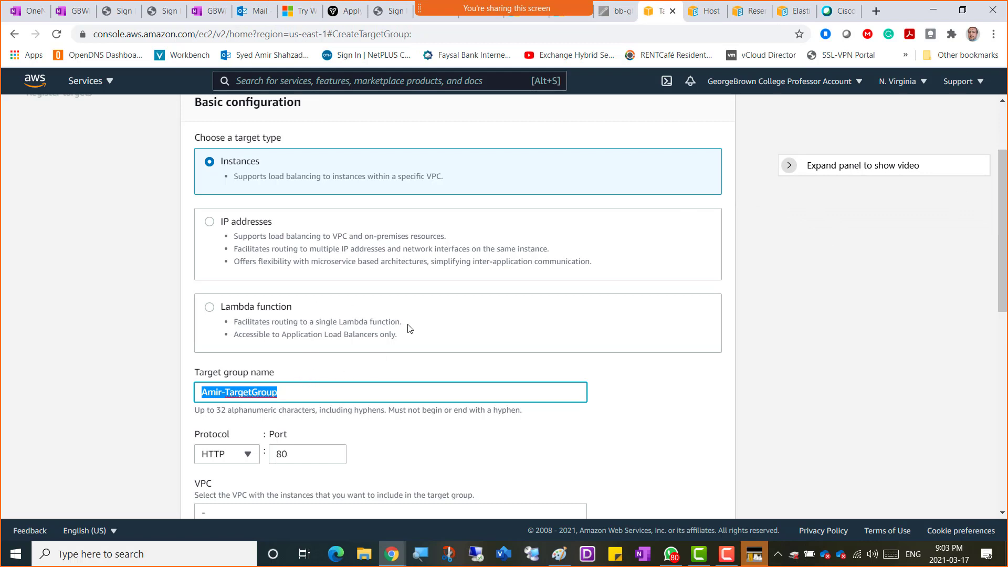
# - Snip the Create target group form with Snip & Sketch and switch to OneNote
pyautogui.press('super+shift+s')
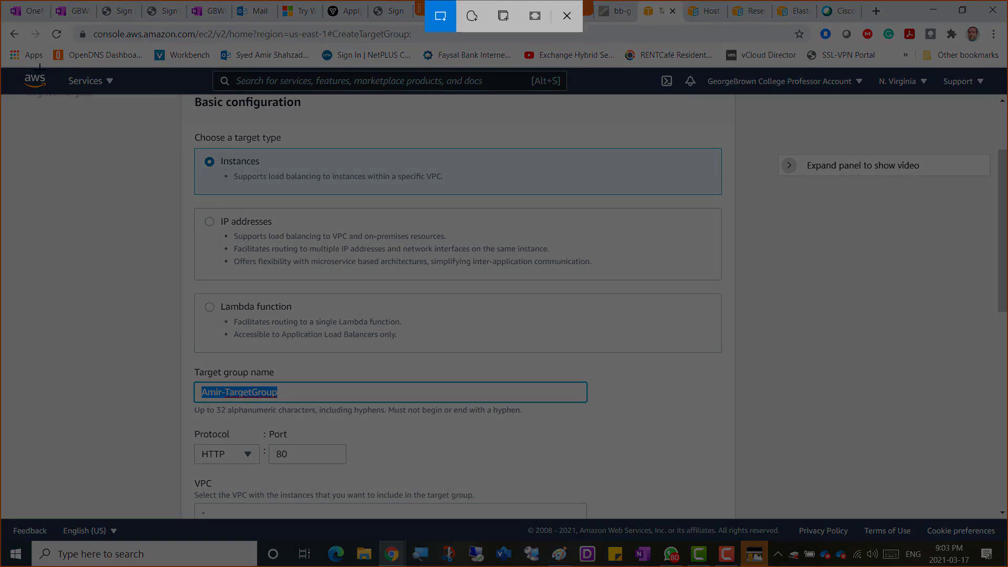
pyautogui.moveTo(32, 68)
pyautogui.mouseDown()
pyautogui.moveTo(889, 456)
pyautogui.moveTo(927, 486)
pyautogui.mouseUp()
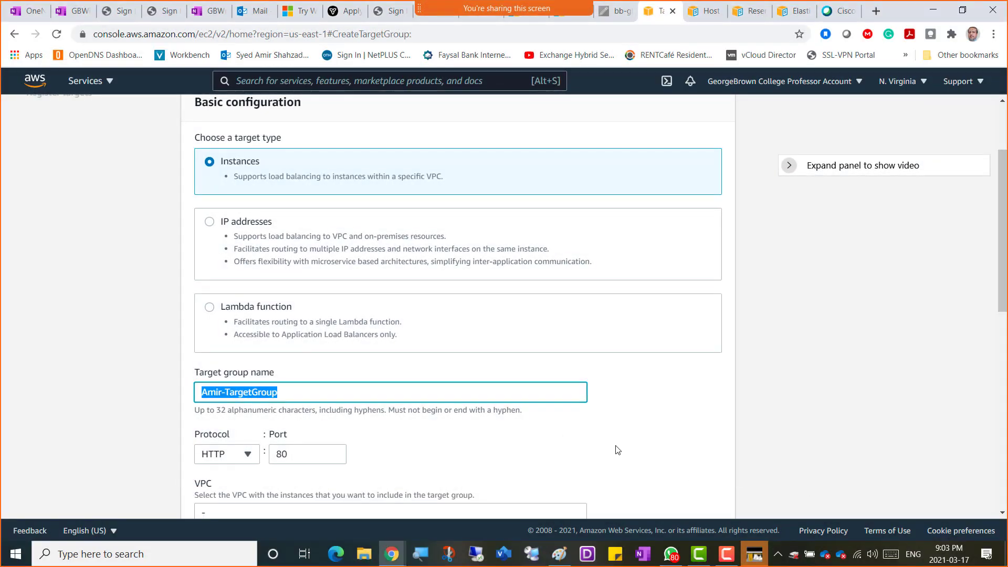
pyautogui.moveTo(399, 563)
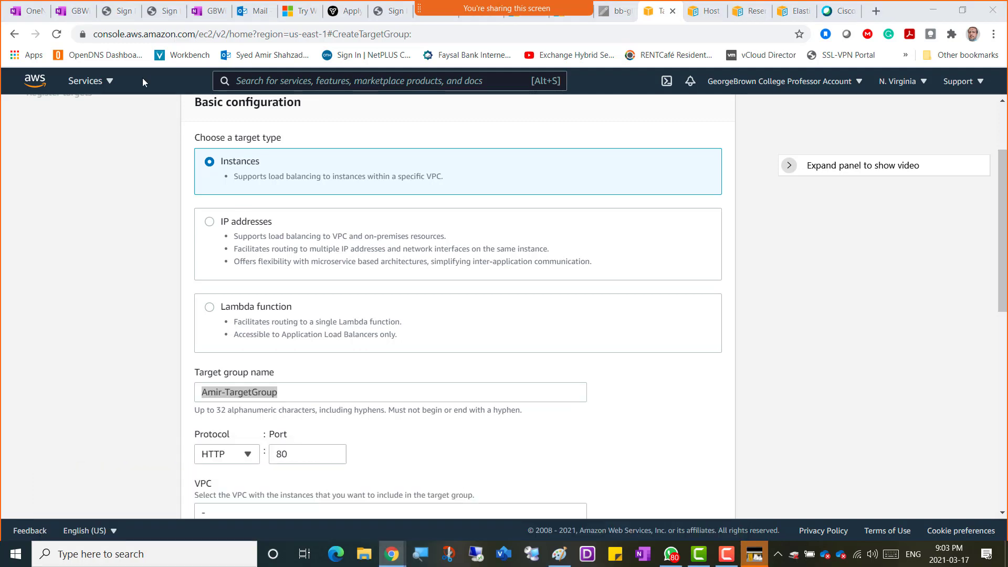
pyautogui.click(77, 20)
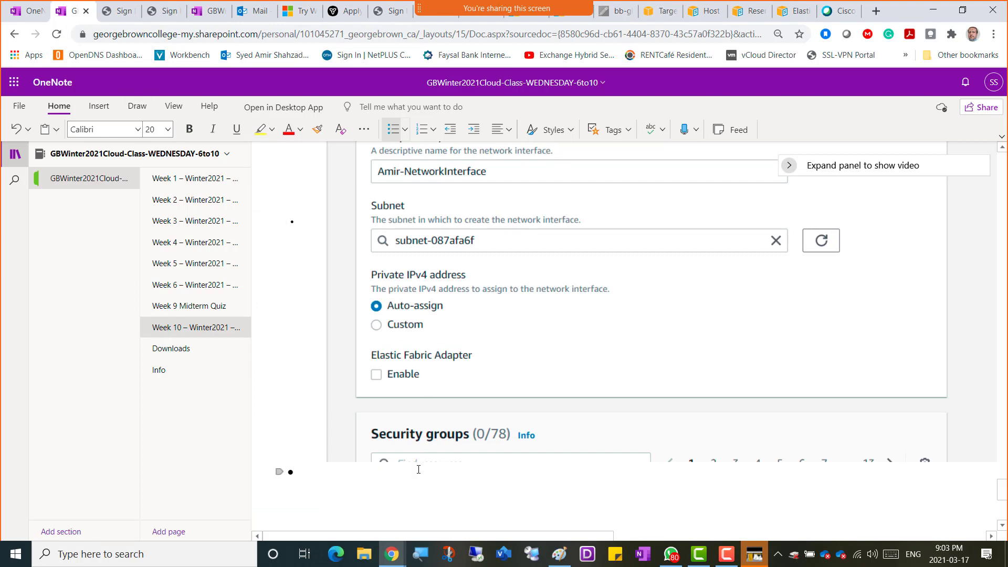
# - Add the caption 'Screenshot 8 - AWS Target Group', paste the form snip below, then return to AWS
pyautogui.write('Screenshot ')
pyautogui.write('8 - ')
pyautogui.write('A')
pyautogui.write('WS ')
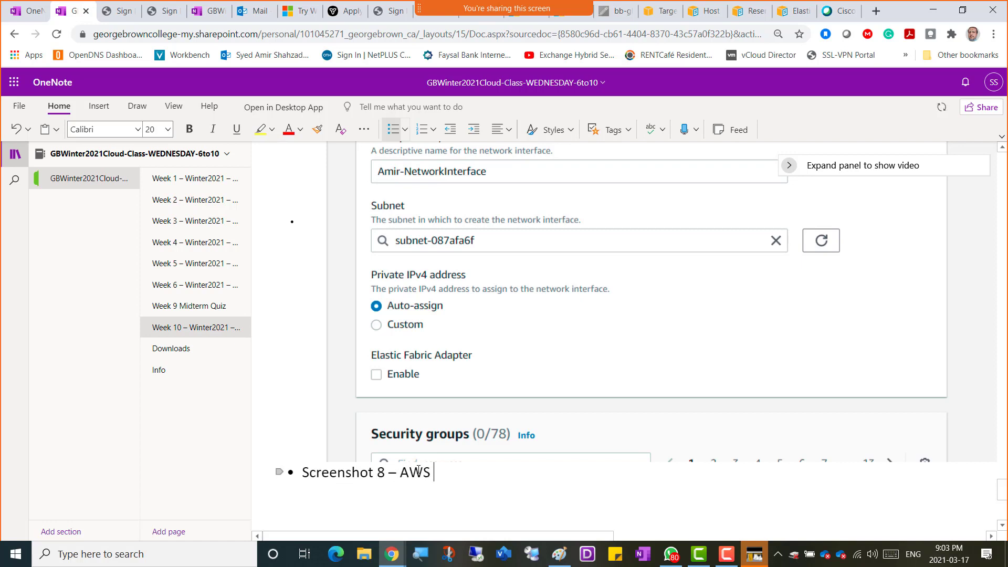
pyautogui.write('Target Group')
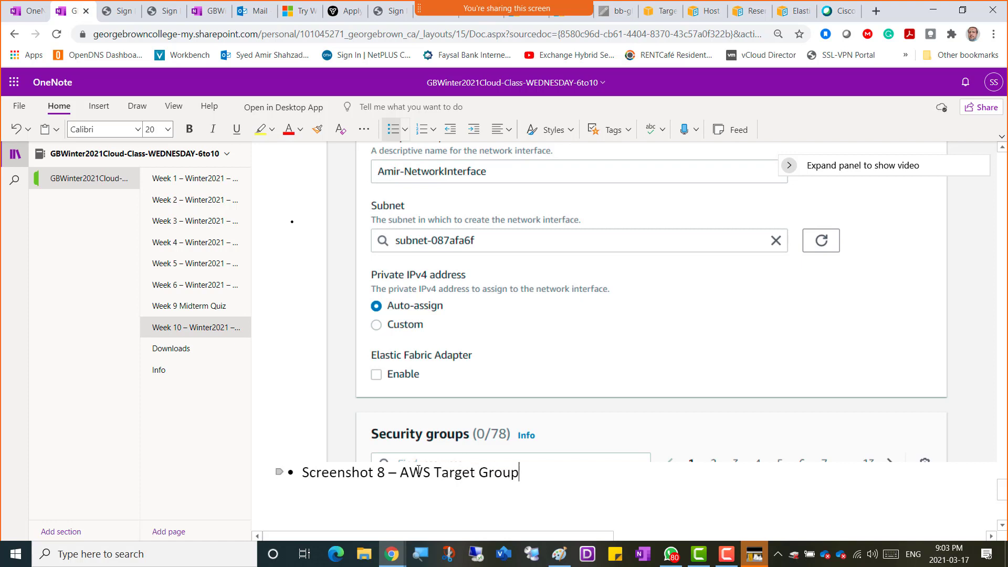
pyautogui.press('Return')
pyautogui.hotkey('ctrl', 'v')
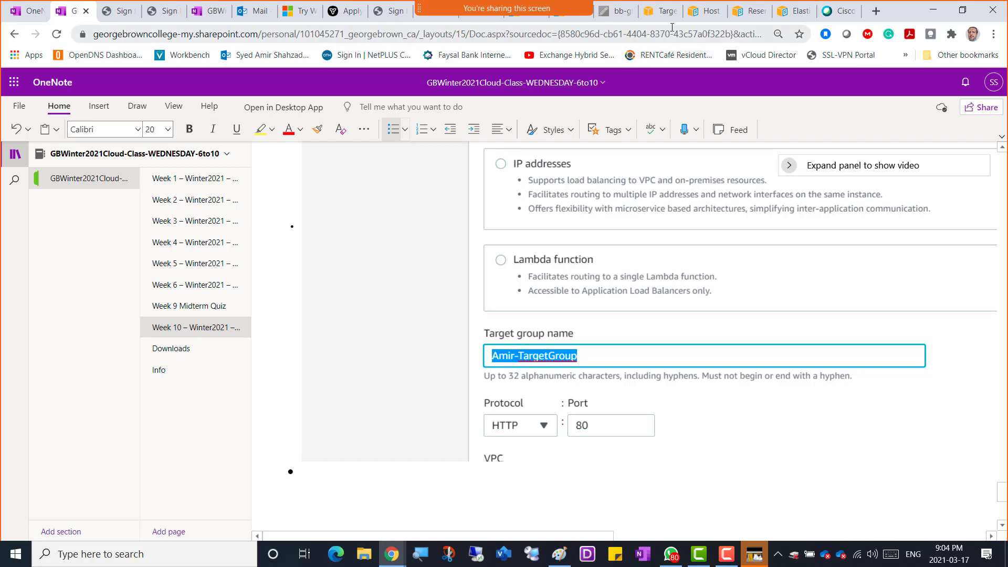
pyautogui.click(658, 20)
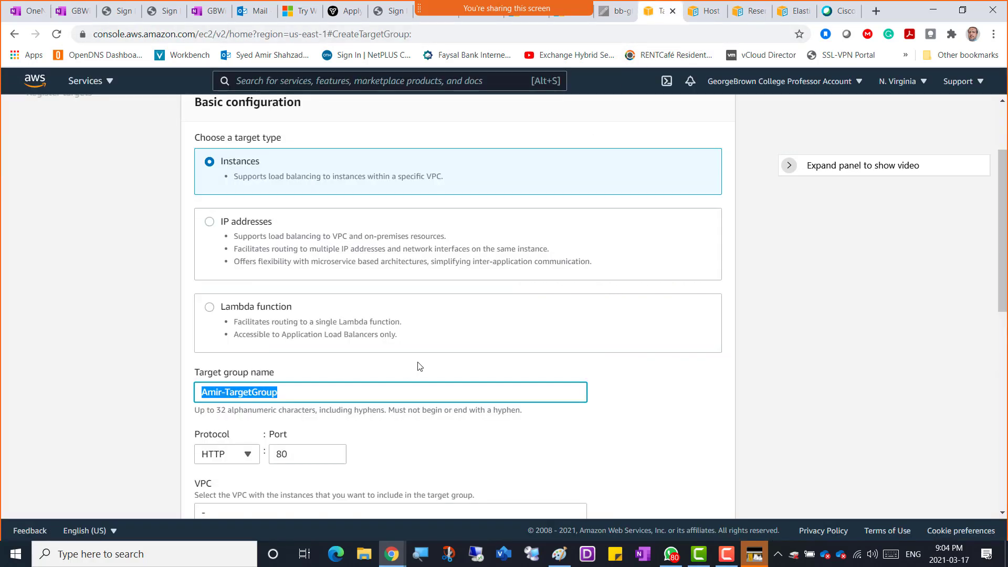
# - Cancel the target group form and go to Auto Scaling's Launch configurations list
pyautogui.scroll(-5, 420, 367)
pyautogui.scroll(-3, 421, 367)
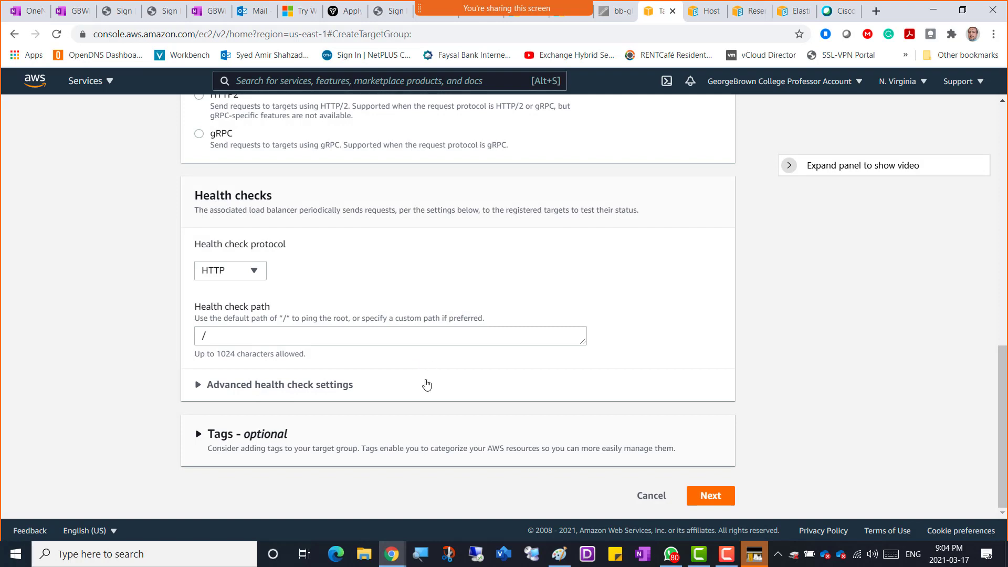
pyautogui.click(649, 502)
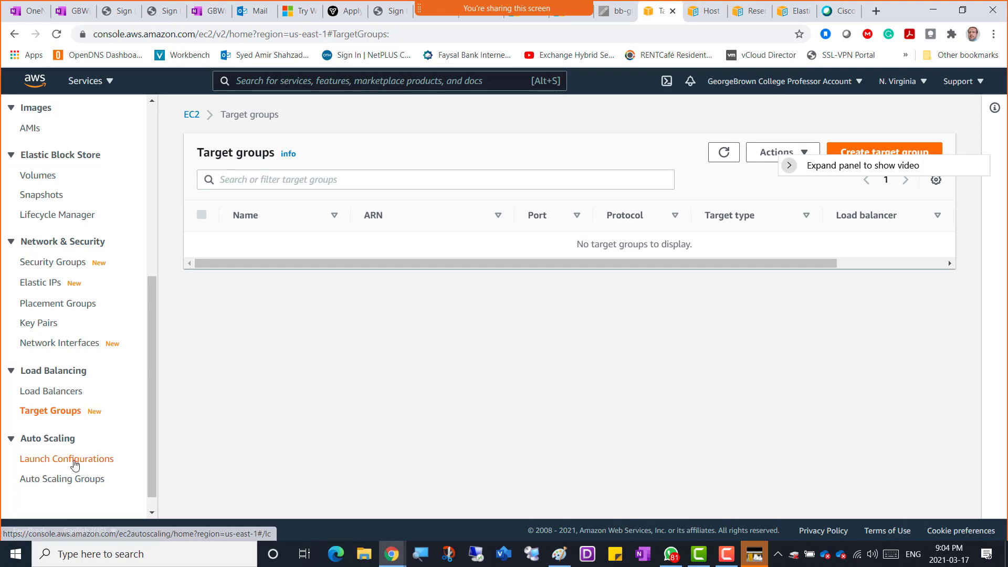
pyautogui.click(72, 462)
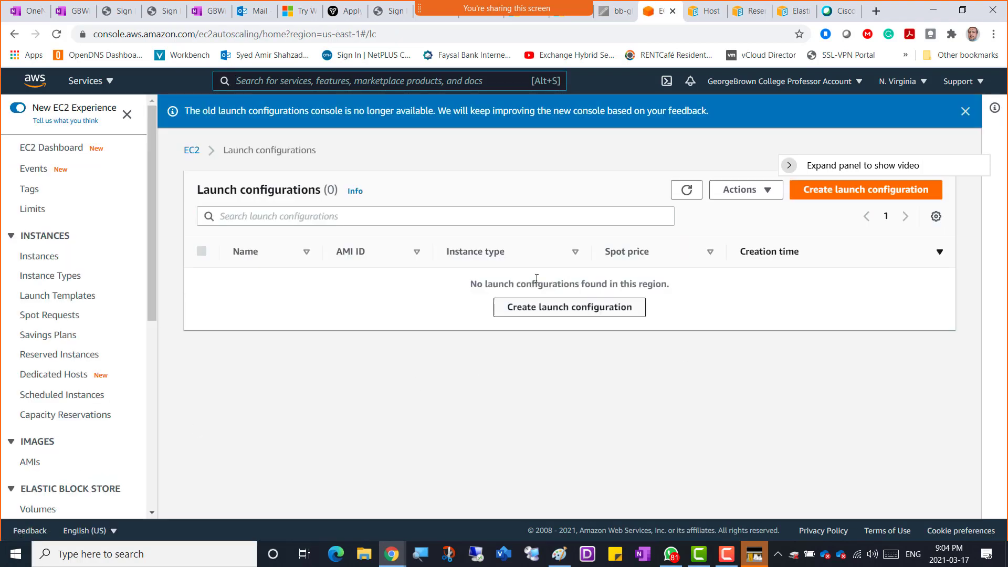
# - Read the launch configurations Info help, highlighting that launch templates are recommended instead
pyautogui.click(357, 194)
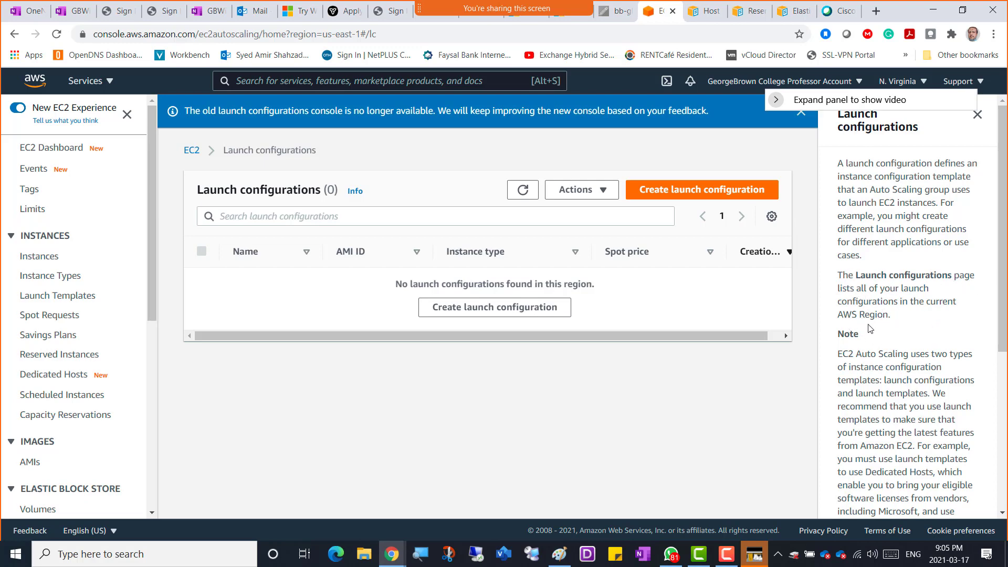
pyautogui.scroll(-1, 897, 328)
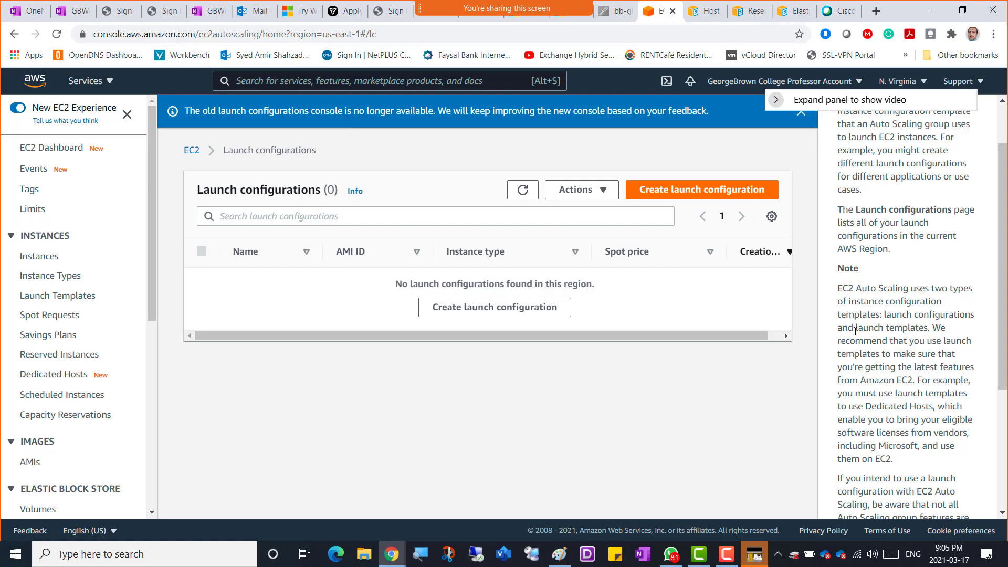
pyautogui.moveTo(927, 329); pyautogui.dragTo(856, 326)
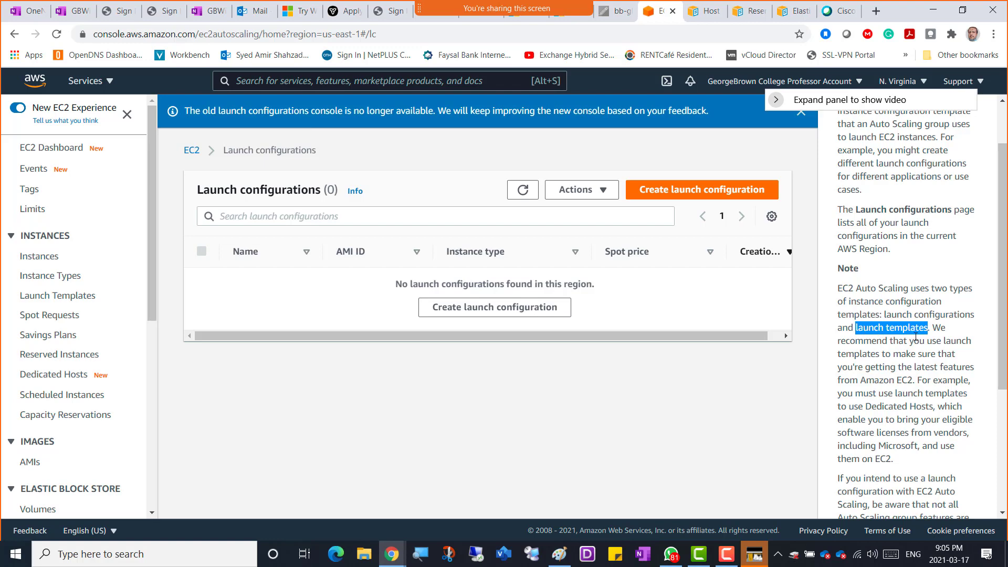
pyautogui.moveTo(883, 315); pyautogui.dragTo(975, 315)
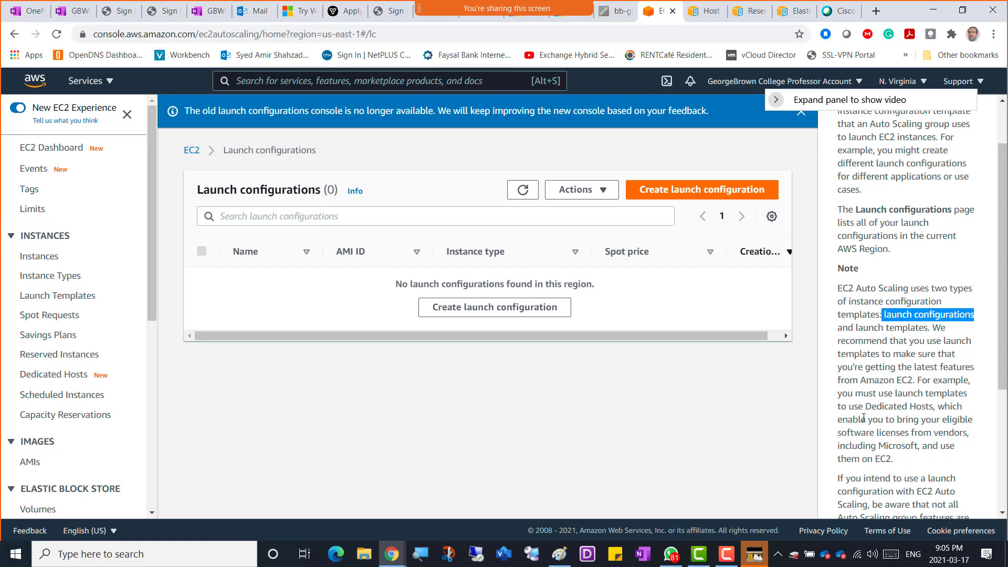
pyautogui.scroll(-1, 856, 403)
pyautogui.scroll(-2, 856, 403)
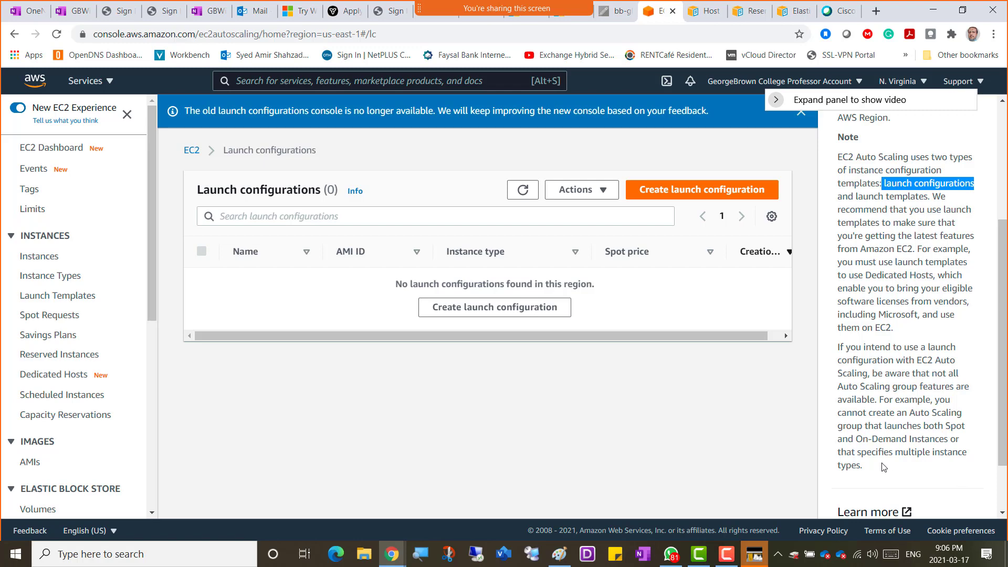
pyautogui.scroll(4, 900, 208)
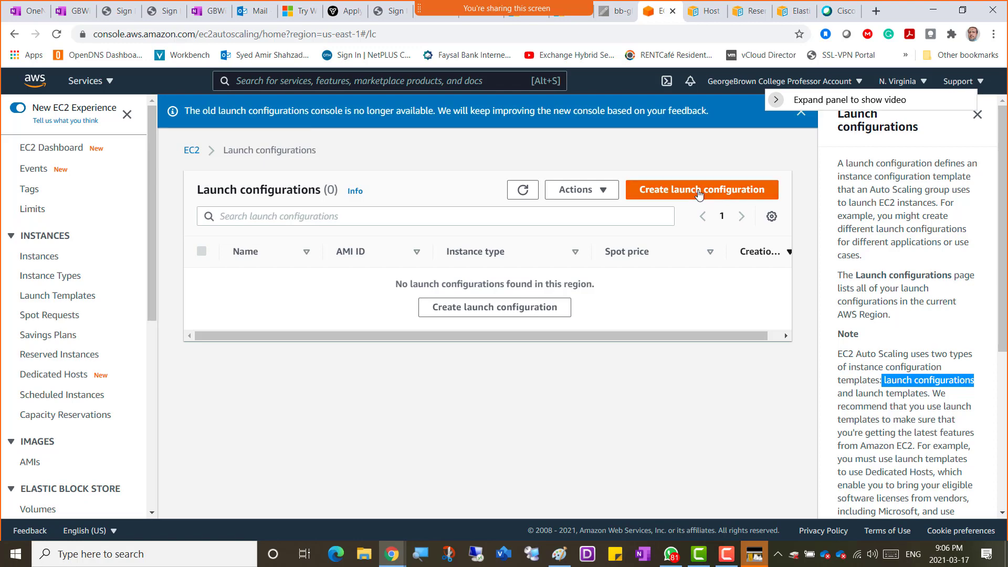
# - Start a new launch configuration named with the user's name plus '-Launch-Configirura'
pyautogui.click(699, 194)
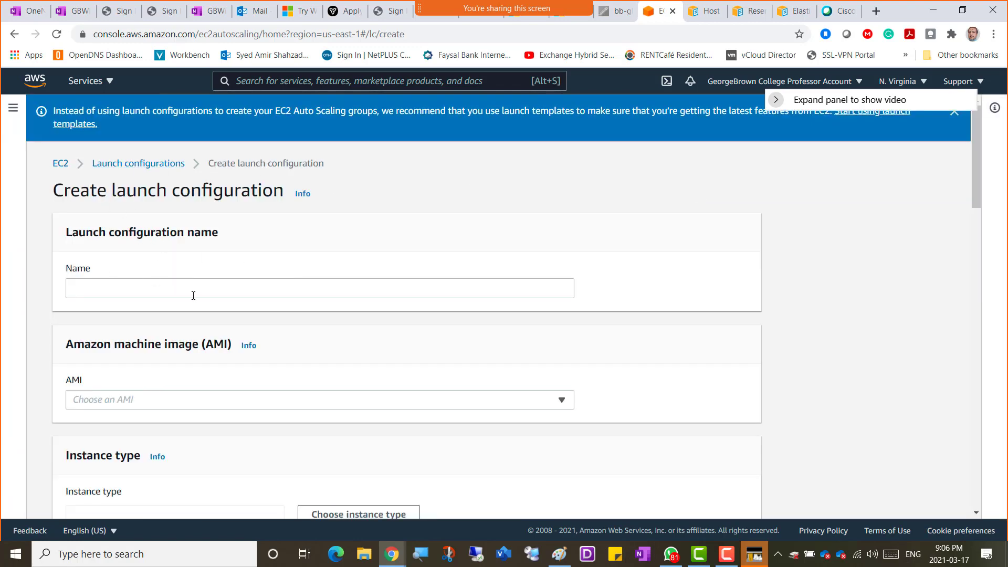
pyautogui.click(216, 290)
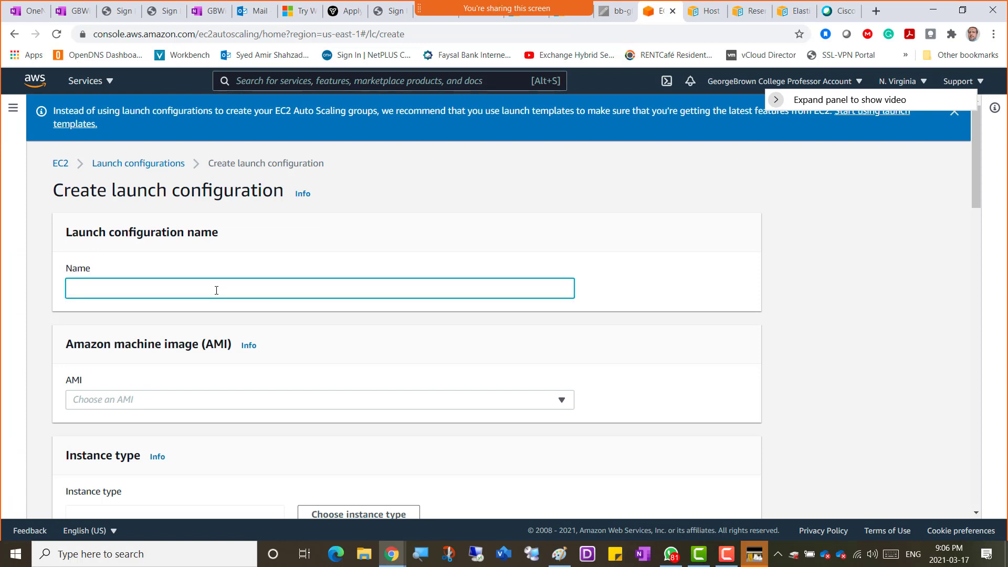
pyautogui.write('Amir-L')
pyautogui.write('aunch')
pyautogui.write('-Configir')
pyautogui.write('ura')
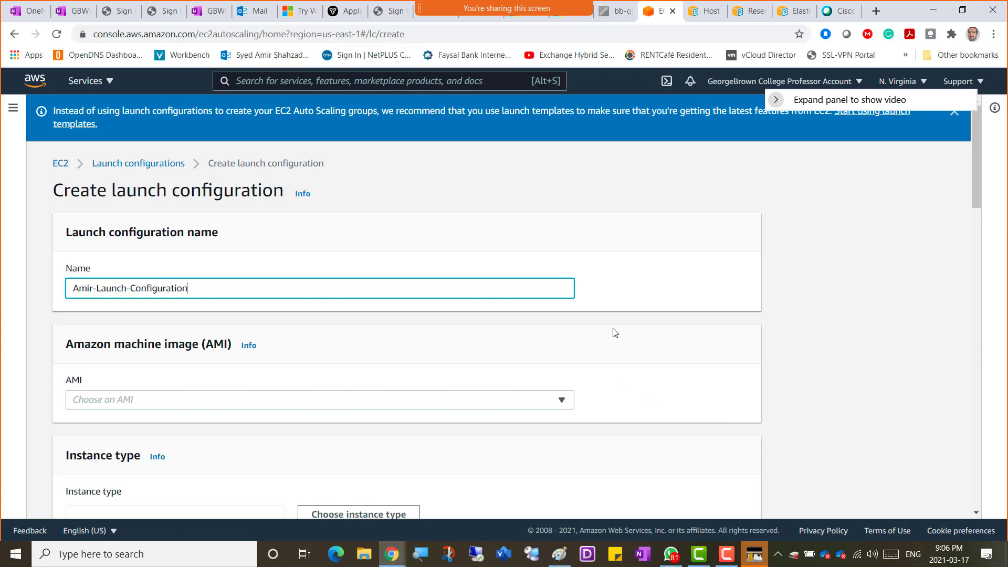
# - Scroll through the rest of the Create launch configuration form and back up to the top
pyautogui.scroll(-1, 615, 333)
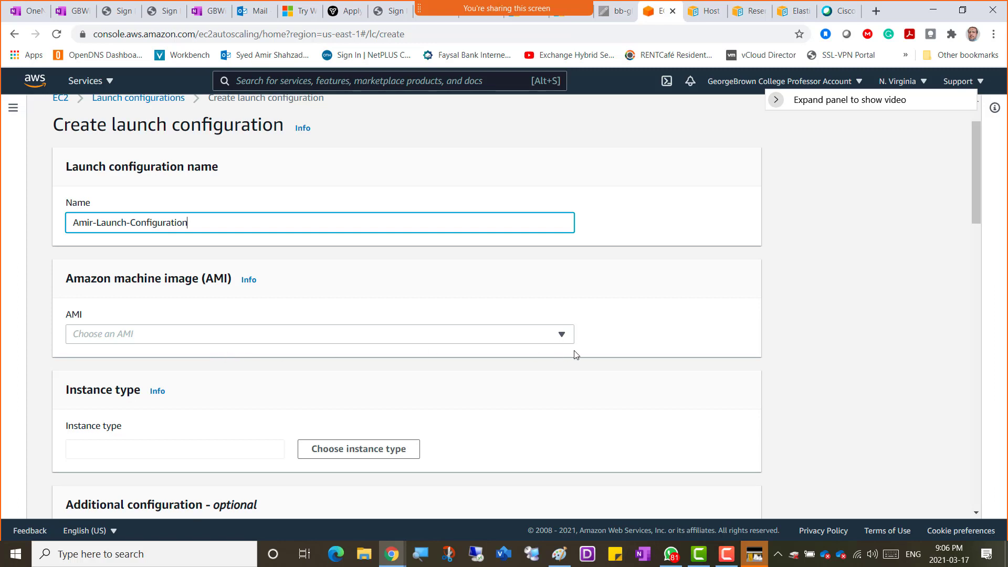
pyautogui.scroll(-2, 623, 365)
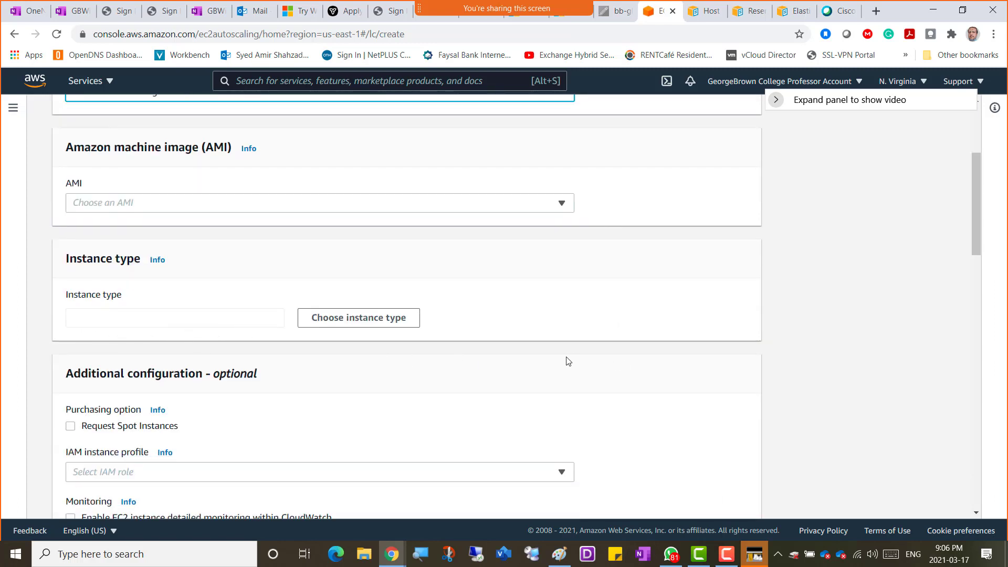
pyautogui.scroll(-2, 571, 360)
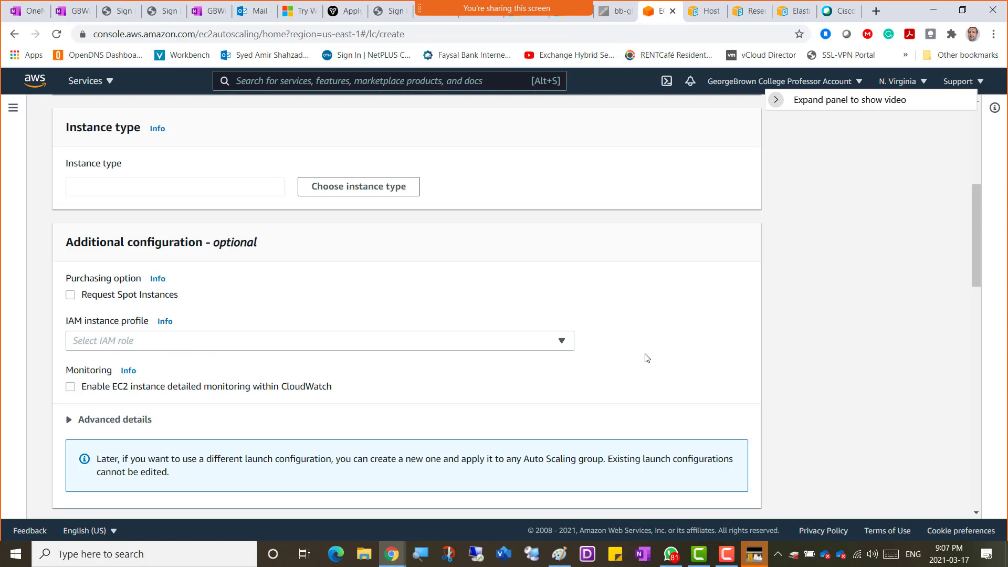
pyautogui.scroll(-3, 647, 357)
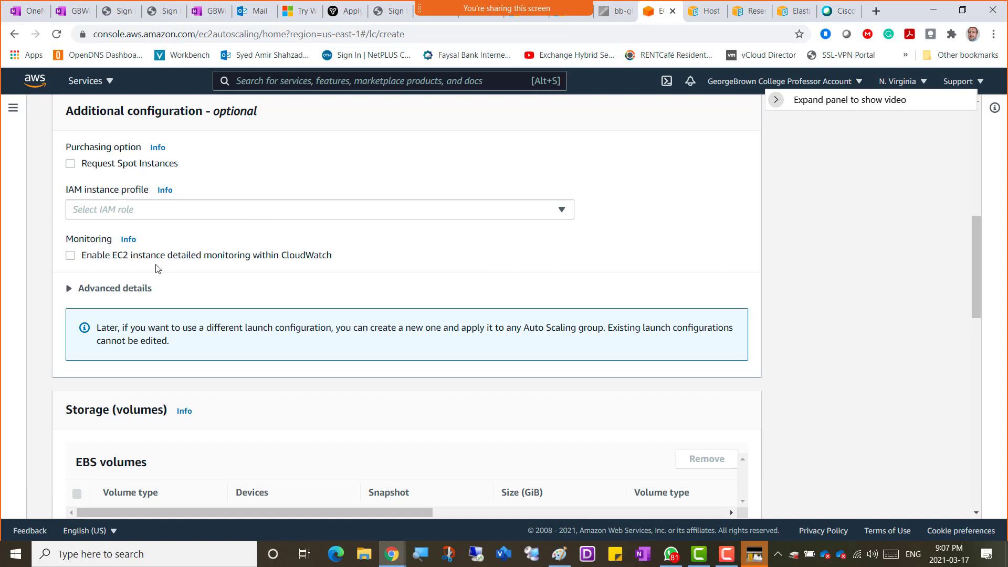
pyautogui.scroll(-1, 425, 261)
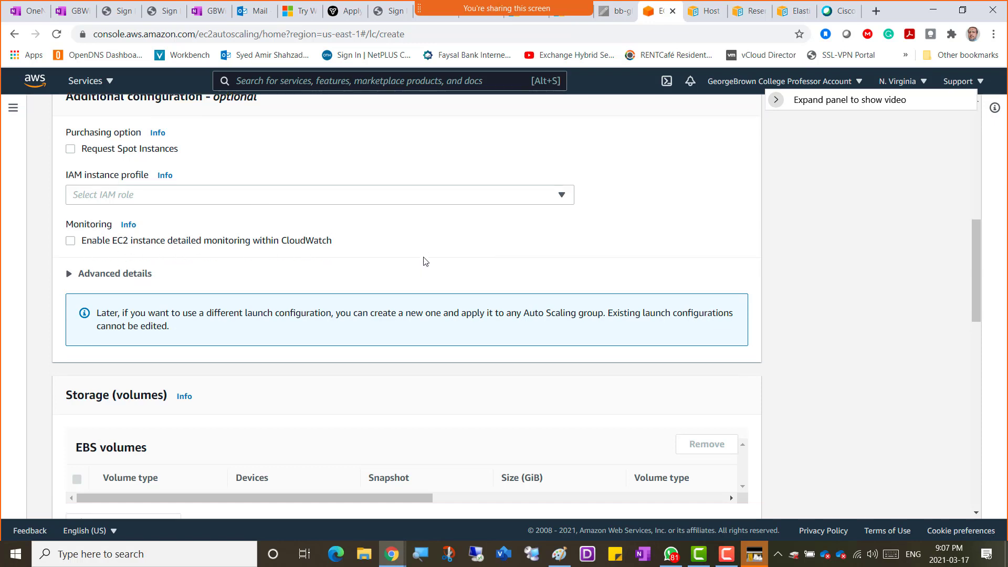
pyautogui.scroll(-2, 425, 261)
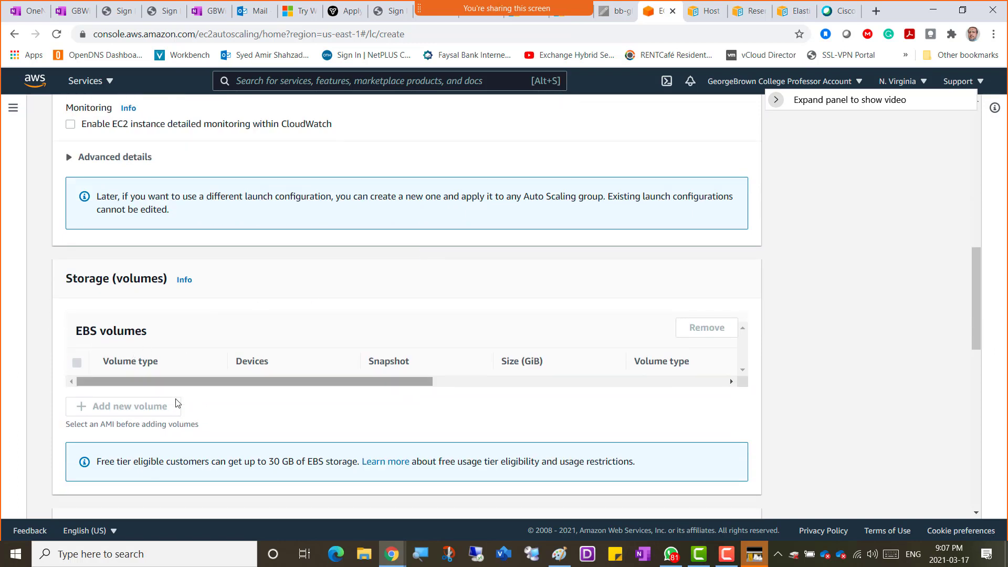
pyautogui.scroll(-1, 388, 326)
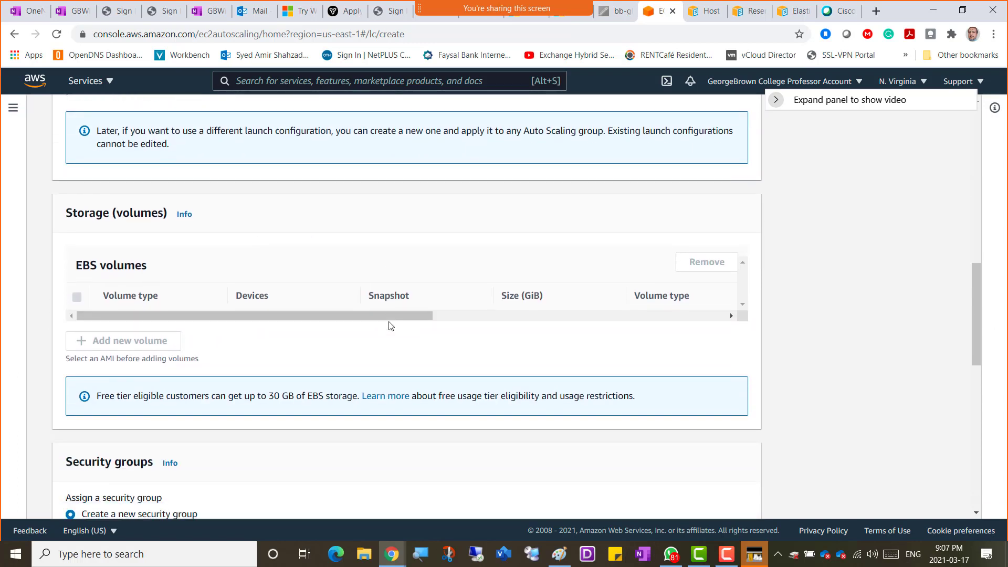
pyautogui.scroll(-1, 389, 326)
pyautogui.scroll(-1, 389, 326)
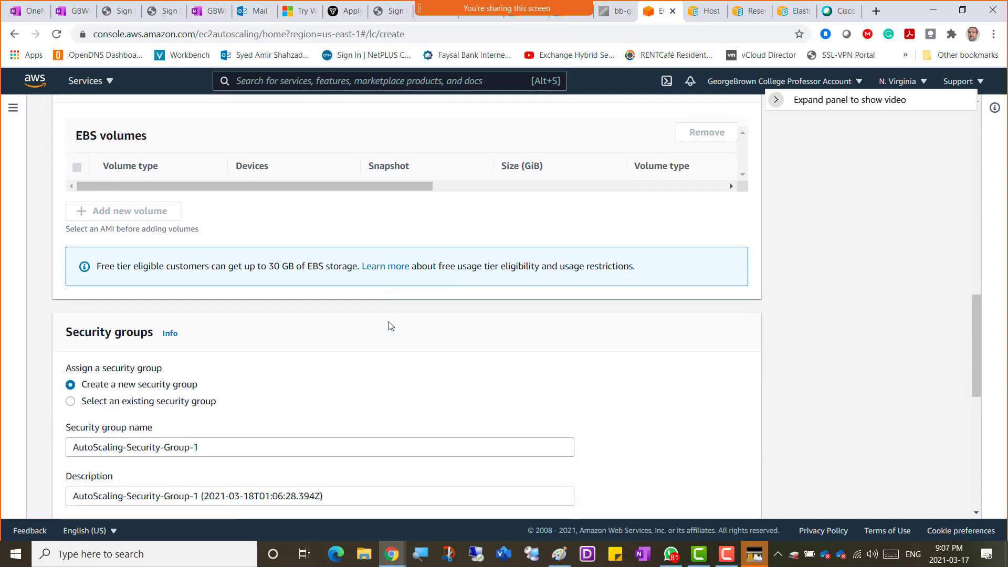
pyautogui.scroll(-1, 389, 326)
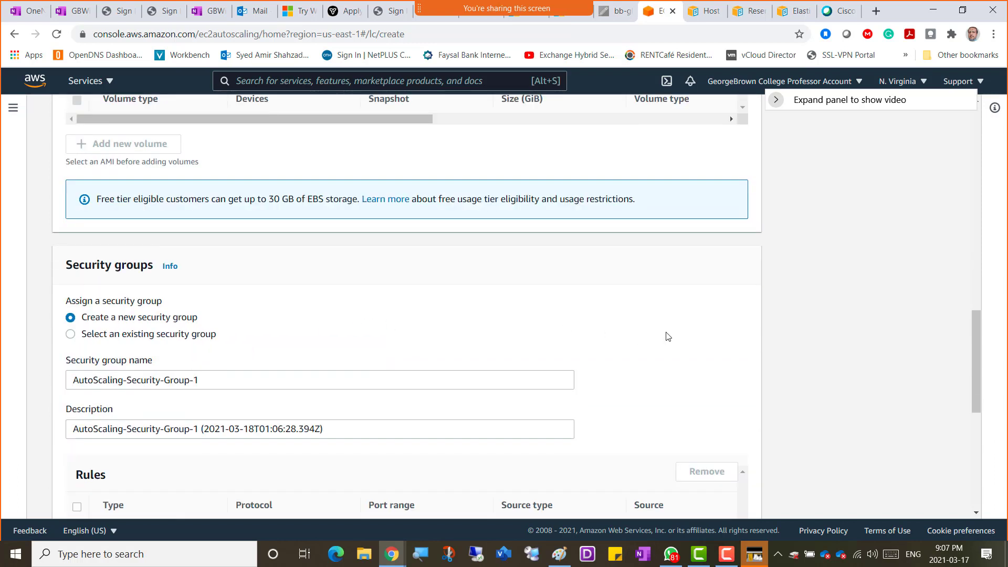
pyautogui.scroll(-2, 668, 336)
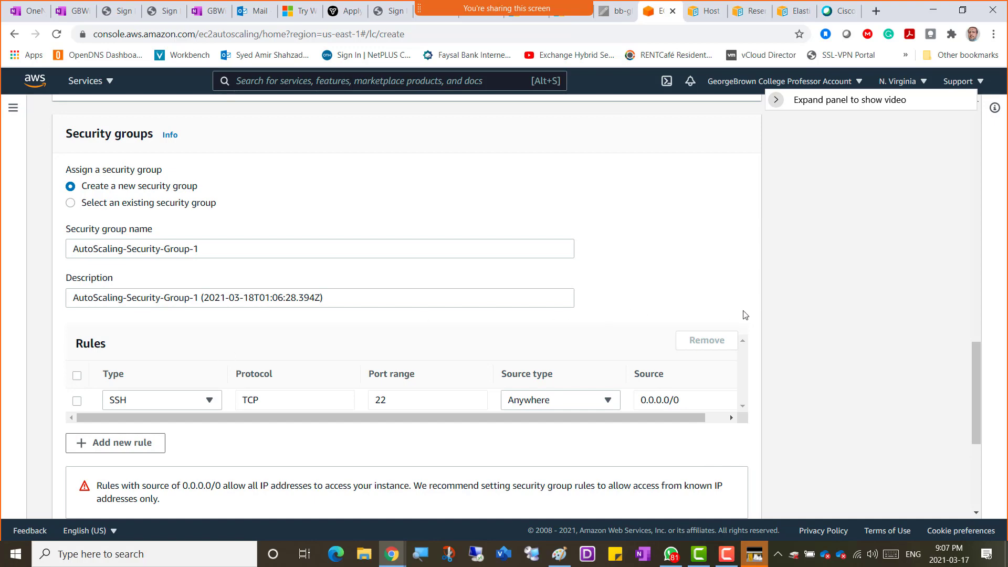
pyautogui.scroll(-5, 788, 309)
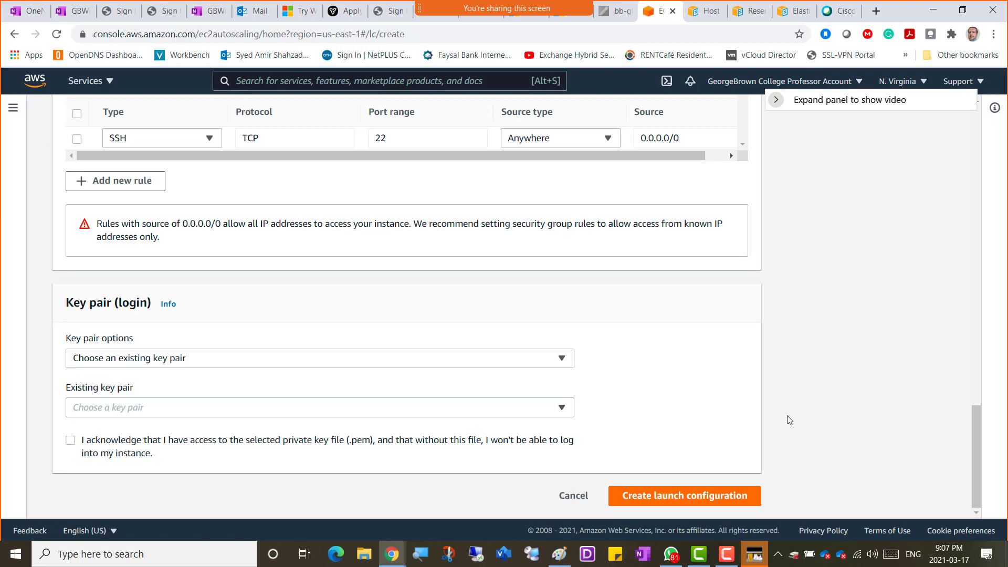
pyautogui.scroll(15, 788, 420)
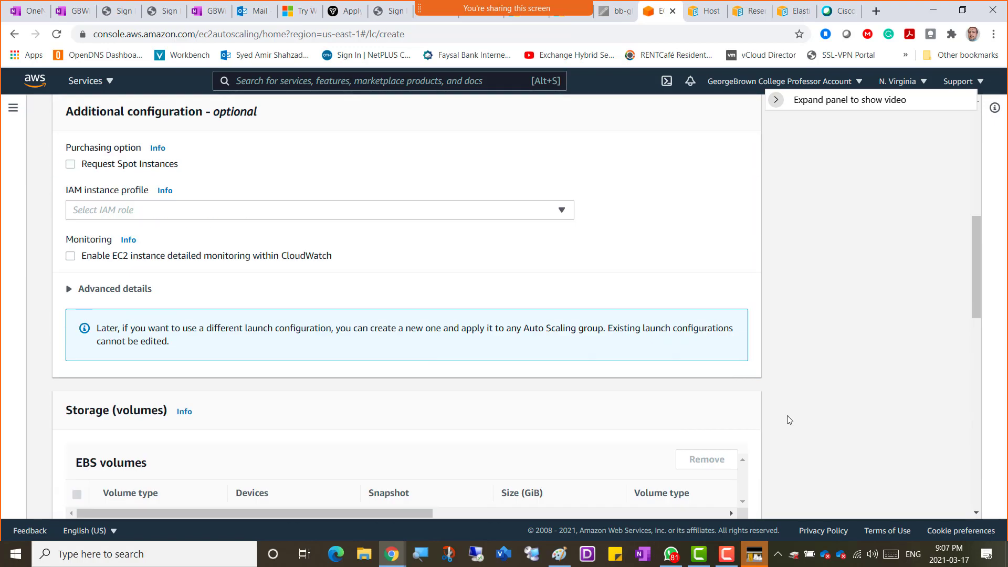
pyautogui.scroll(8, 787, 421)
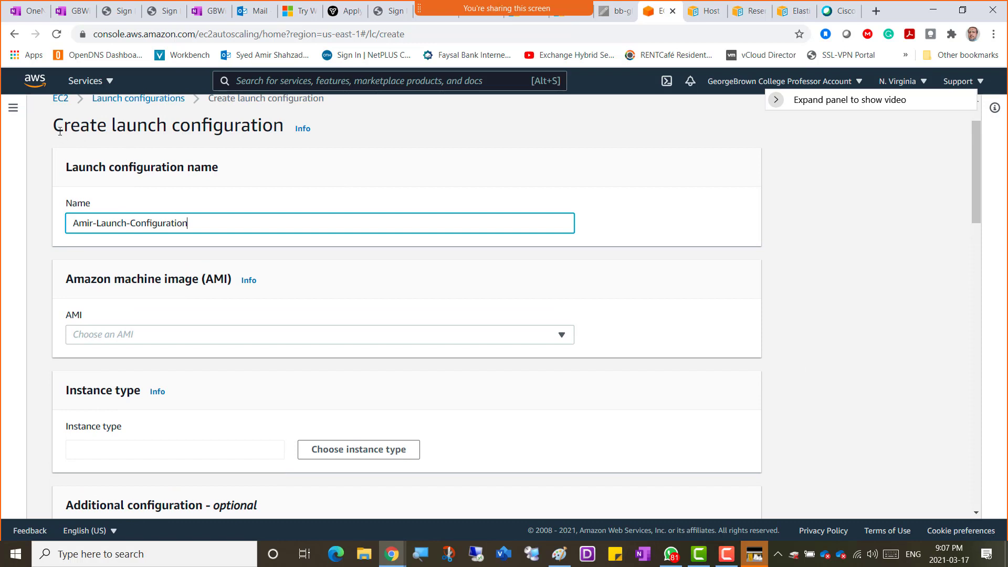
# - Snip the top of the Create launch configuration form and return to OneNote
pyautogui.moveTo(70, 129); pyautogui.dragTo(271, 134)
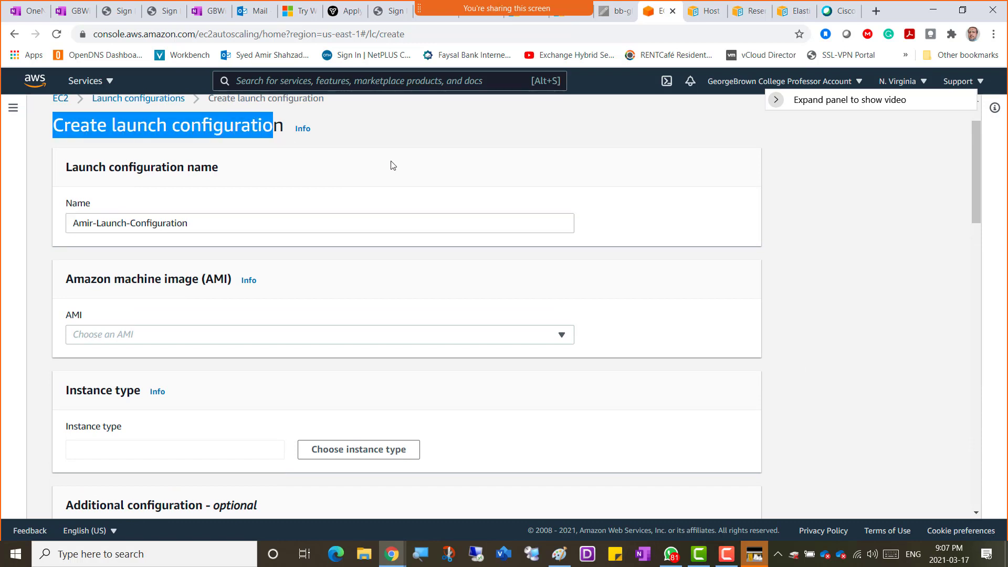
pyautogui.click(792, 267)
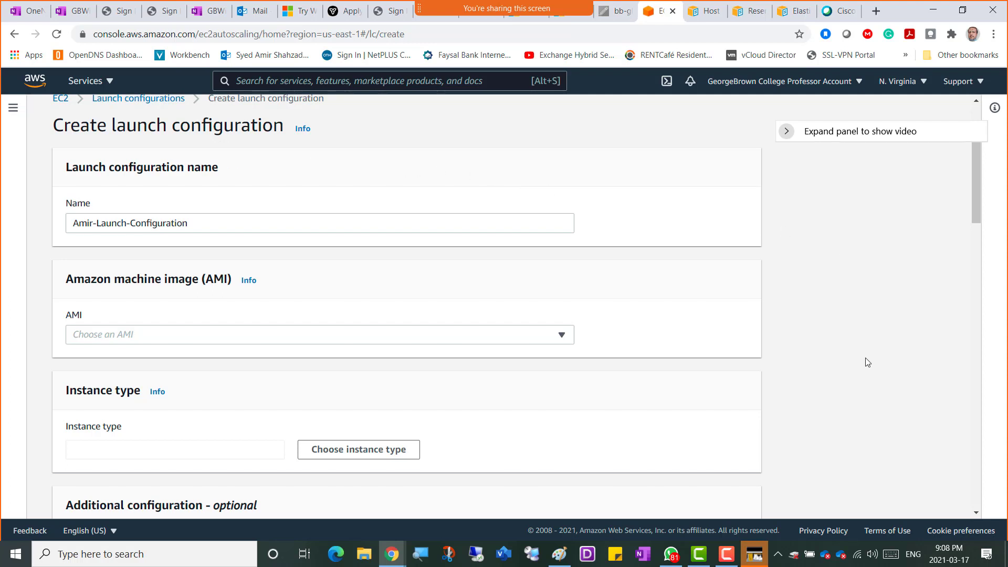
pyautogui.press('super+shift+s')
pyautogui.moveTo(7, 68); pyautogui.dragTo(956, 500)
pyautogui.click(73, 11)
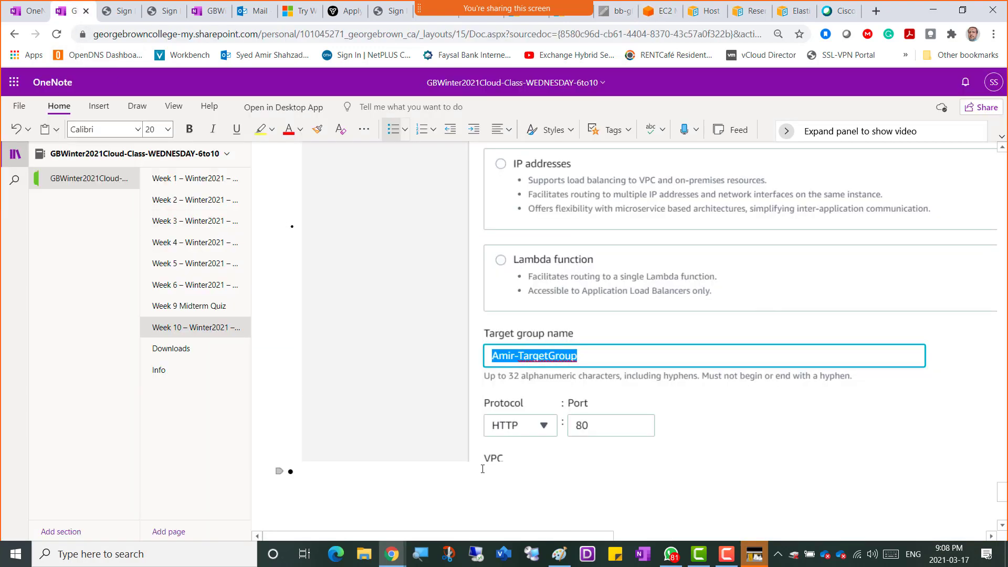
# - Add the bullet 'Screenshot 9 - AWS Launch Configuration' with the form snip pasted beneath it
pyautogui.write('Screenshot ')
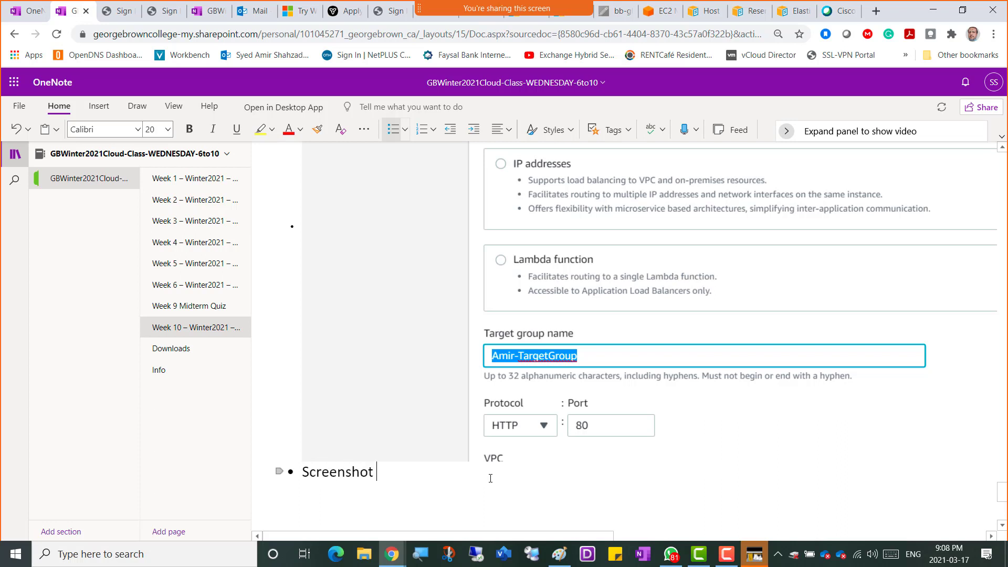
pyautogui.write('9 - AWS Launch Confi')
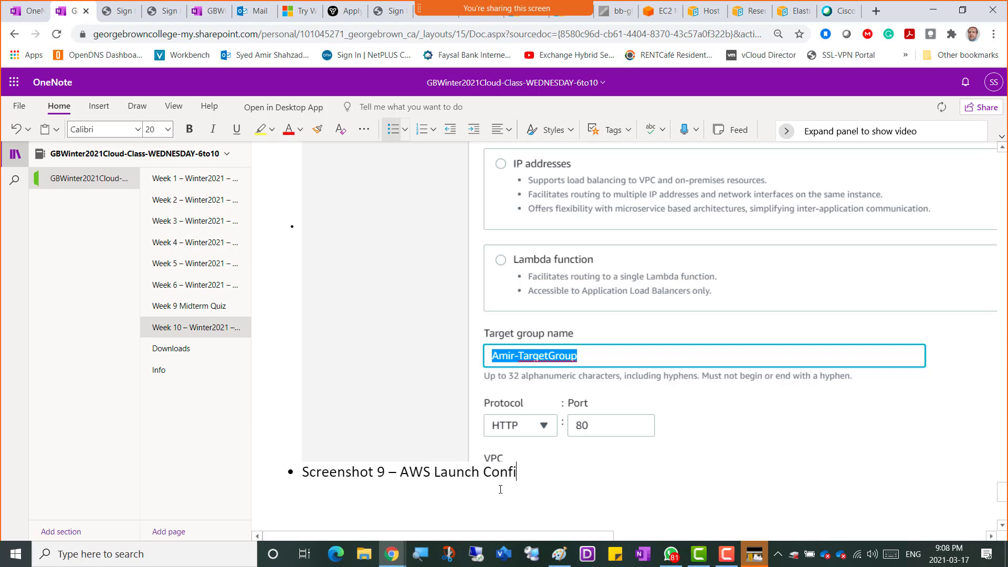
pyautogui.write('gura')
pyautogui.press('BackSpace')
pyautogui.write('tion')
pyautogui.press('Return')
pyautogui.hotkey('ctrl', 'v')
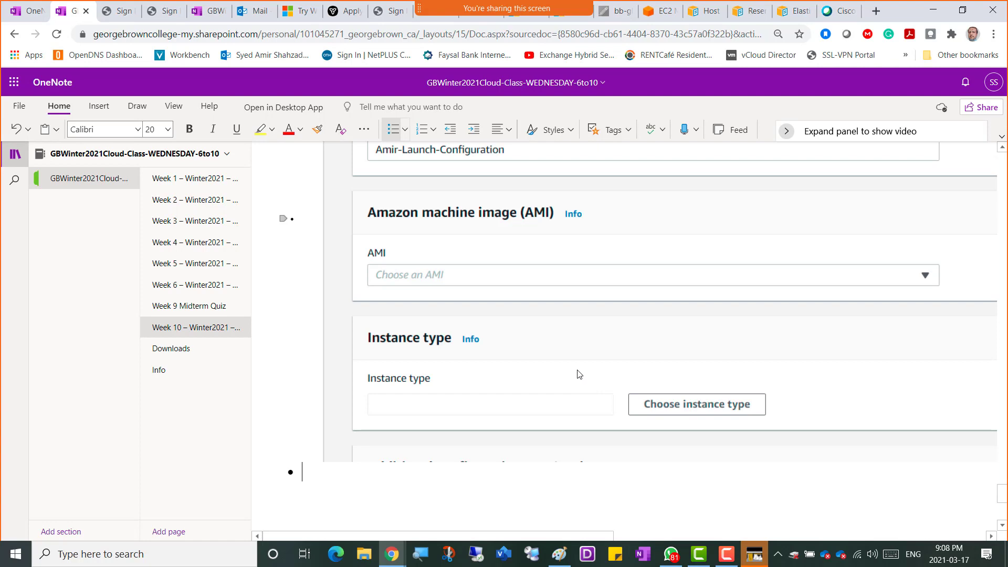
pyautogui.scroll(5, 580, 374)
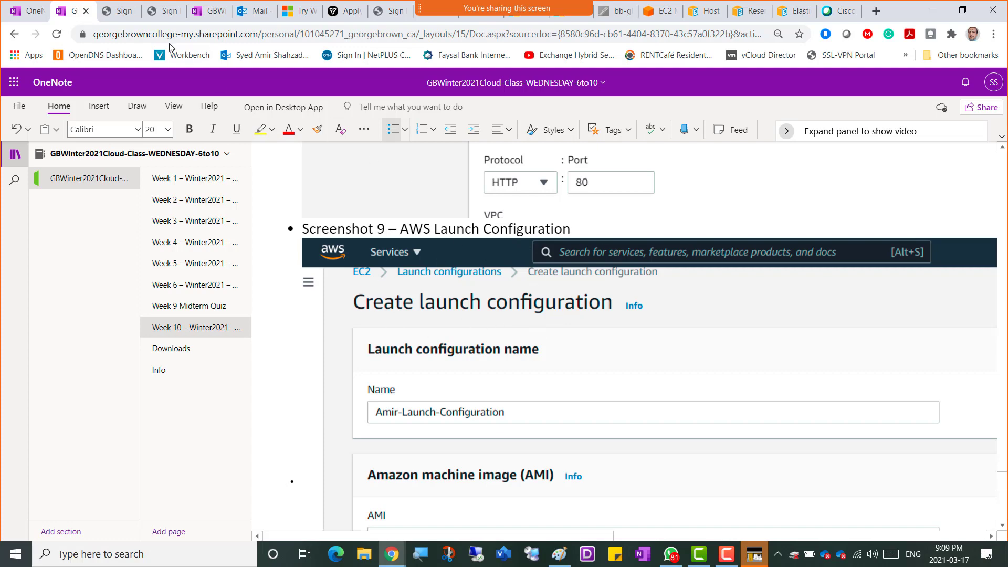
# - Back in EC2, cancel the launch configuration form, landing on the empty Launch configurations list
pyautogui.click(659, 11)
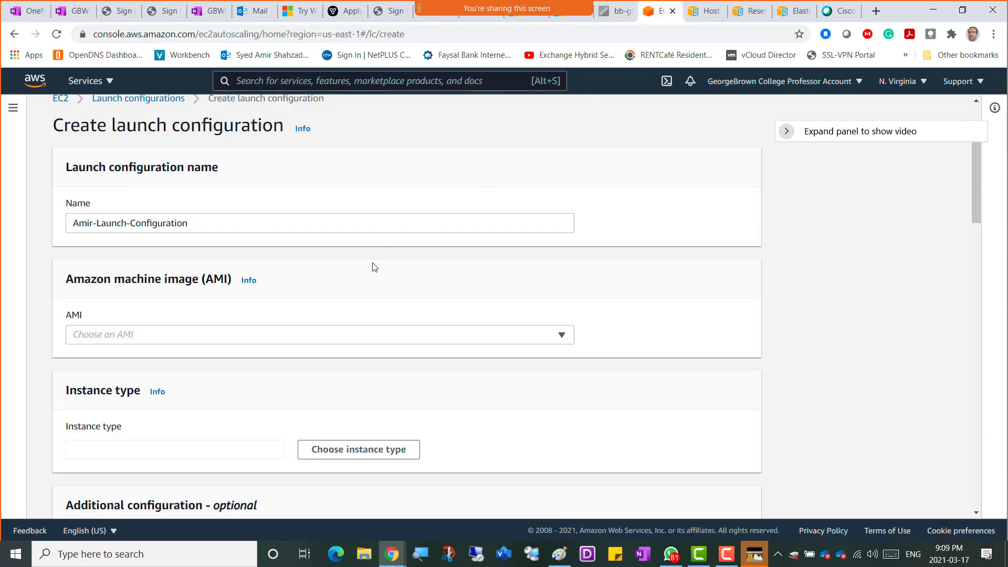
pyautogui.scroll(-20, 630, 402)
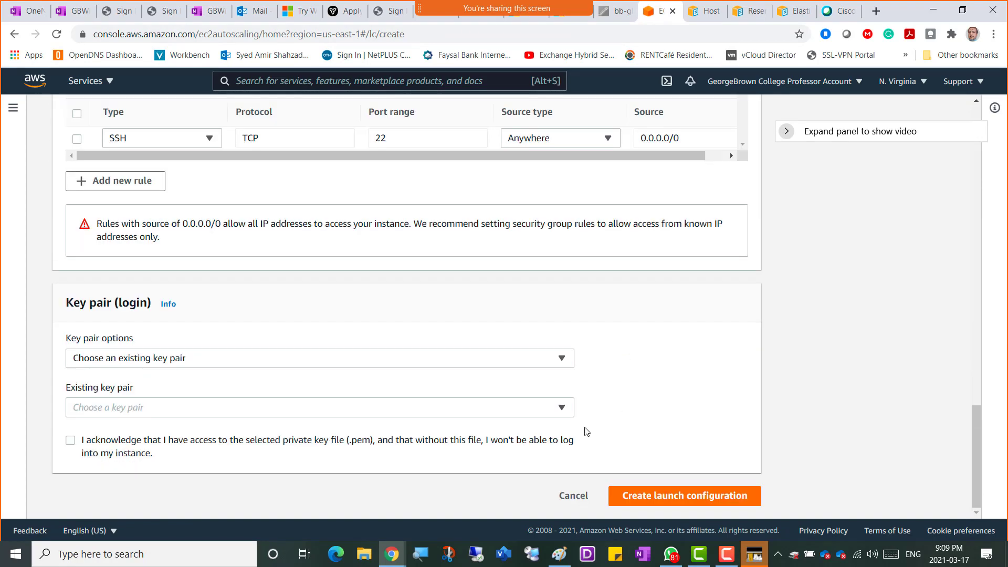
pyautogui.click(573, 496)
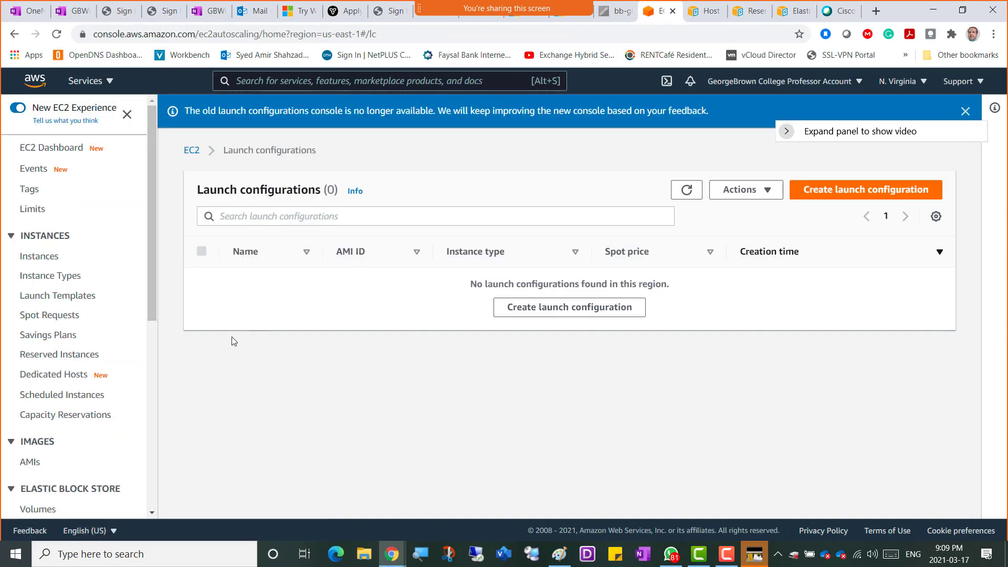
pyautogui.scroll(-3, 52, 350)
pyautogui.scroll(-4, 52, 349)
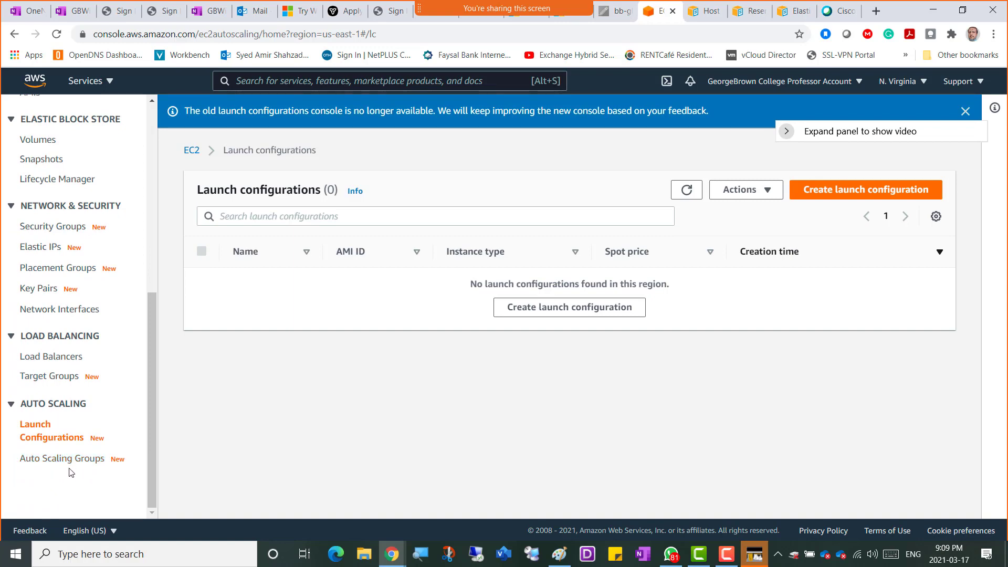
pyautogui.moveTo(151, 312); pyautogui.dragTo(147, 109)
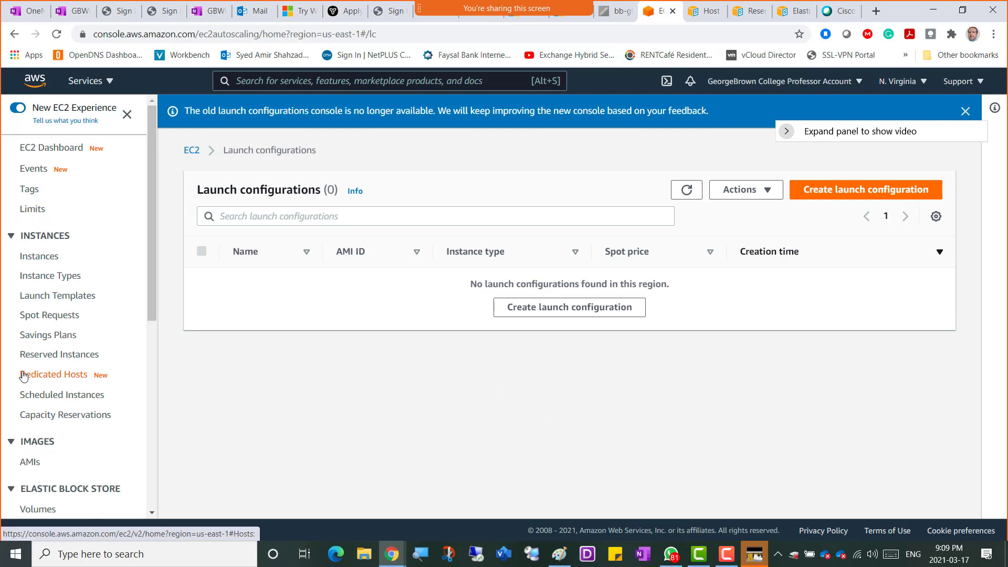
pyautogui.scroll(-3, 24, 375)
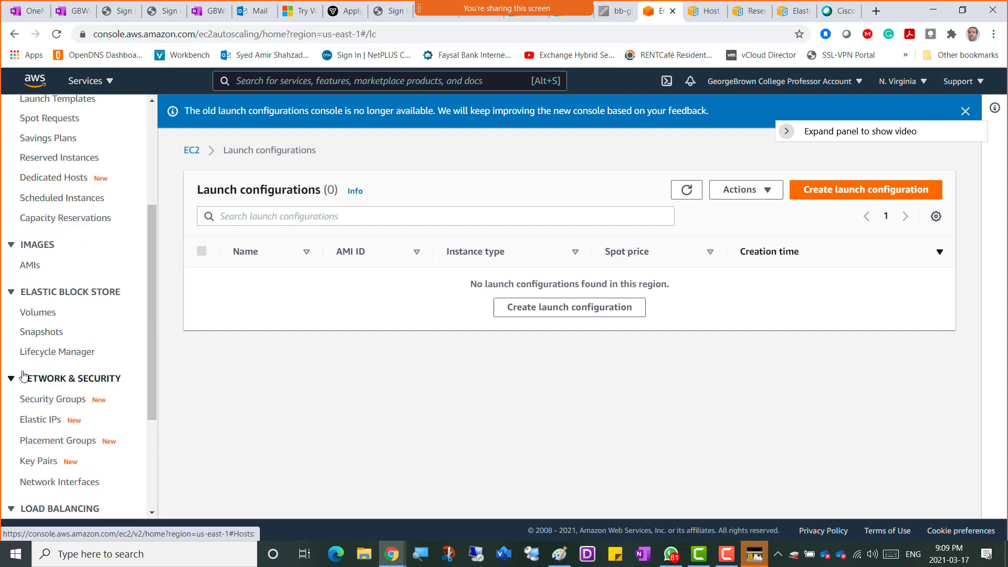
# - Open Snapshots under Elastic Block Store, which shows no snapshots in this region
pyautogui.click(41, 332)
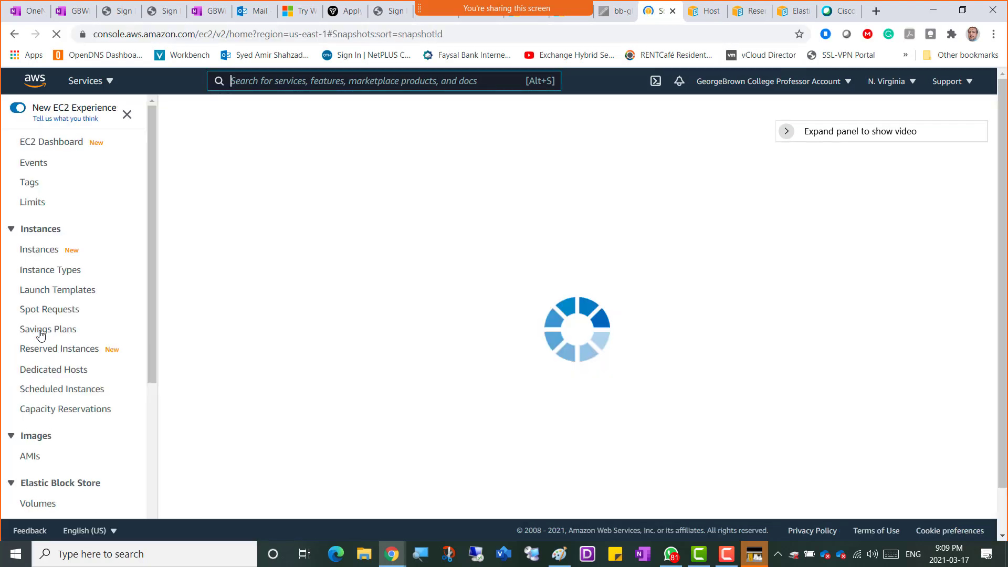
pyautogui.scroll(-5, 45, 351)
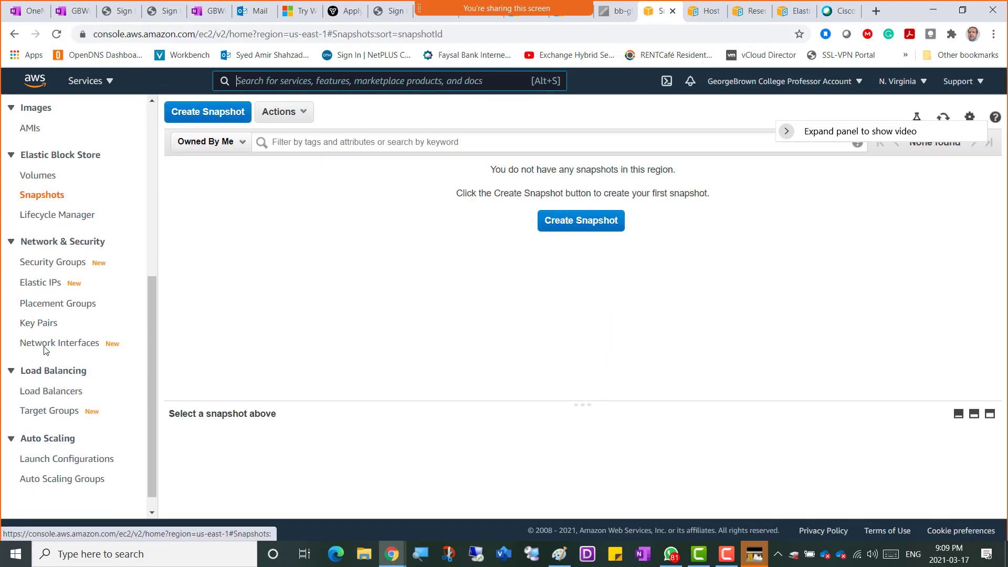
pyautogui.scroll(5, 45, 352)
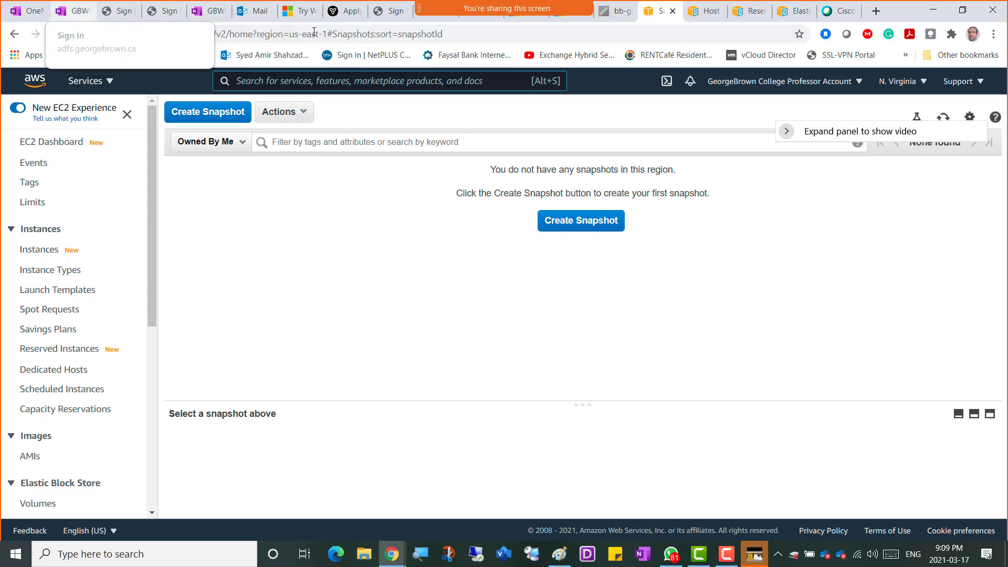
# - Sign in to Blackboard-Prod on the George Brown College ADFS page using the pre-filled credentials
pyautogui.click(386, 20)
pyautogui.click(755, 274)
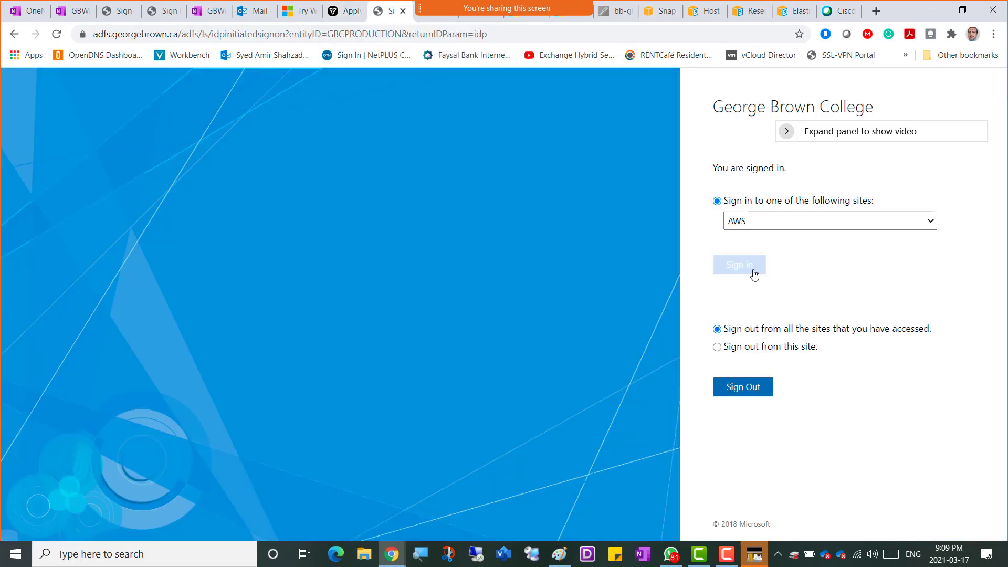
pyautogui.click(804, 222)
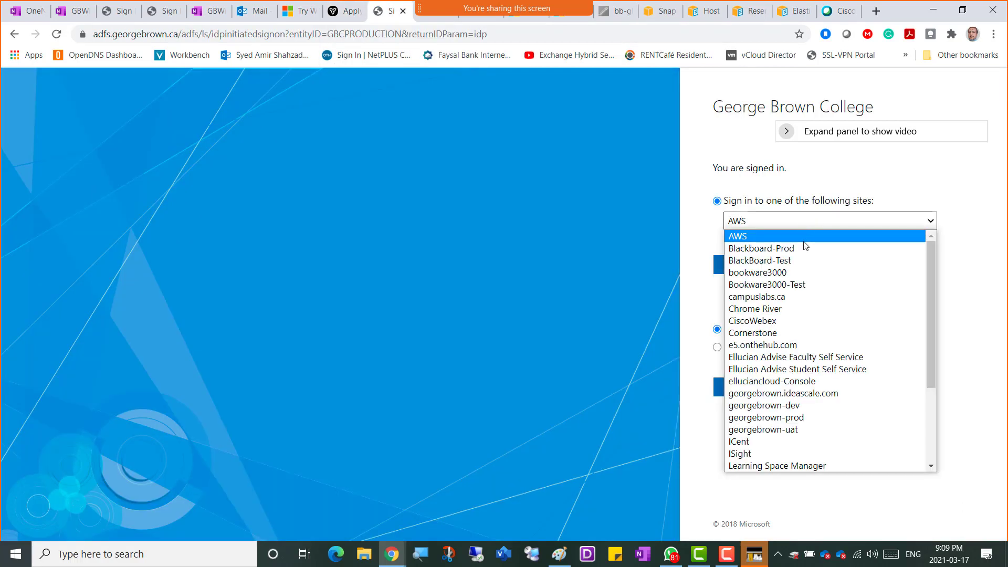
pyautogui.click(804, 248)
pyautogui.click(749, 264)
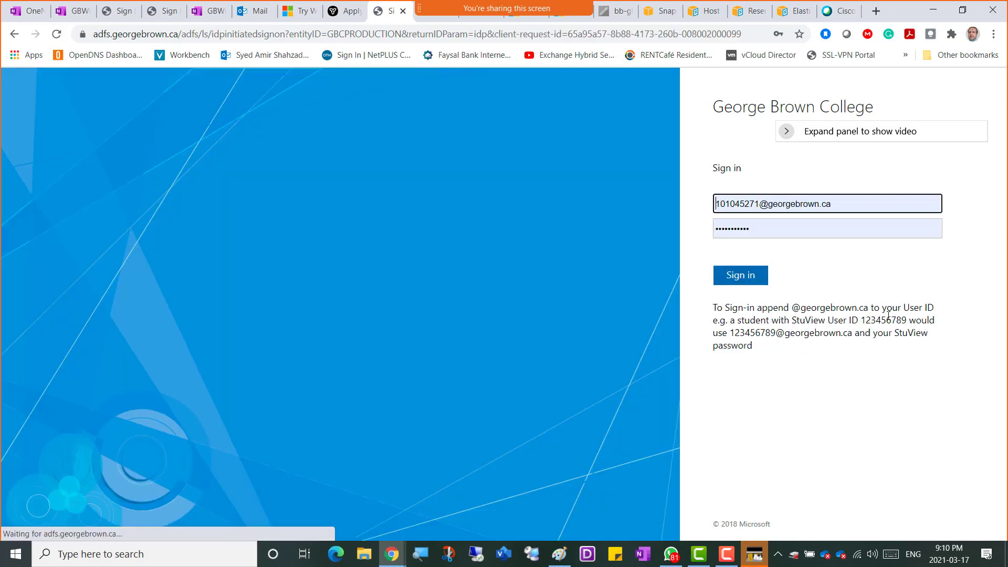
pyautogui.click(738, 276)
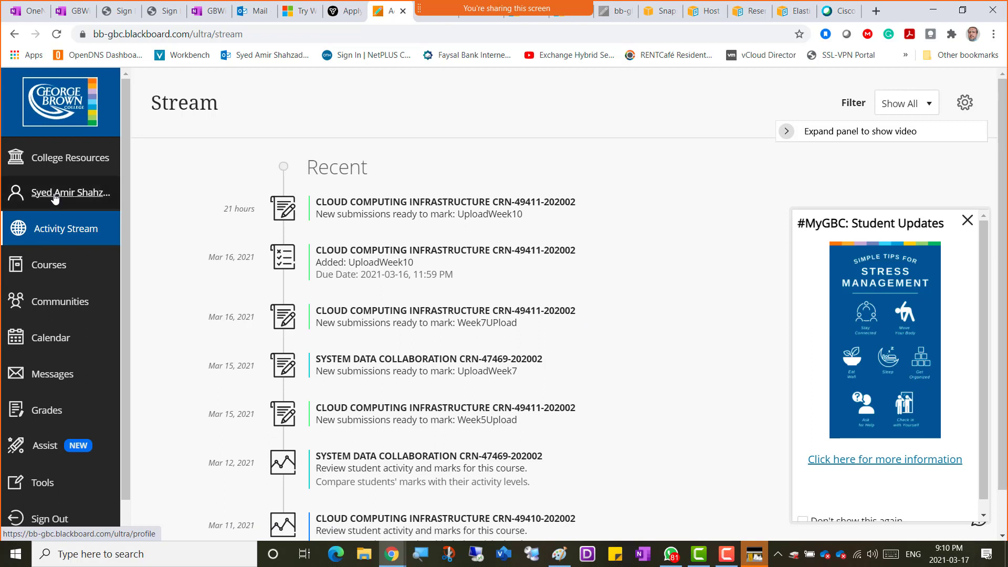
# - Open the CLOUD COMPUTING INFRASTRUCTURE CRN-49410 course and scroll down its content
pyautogui.click(50, 266)
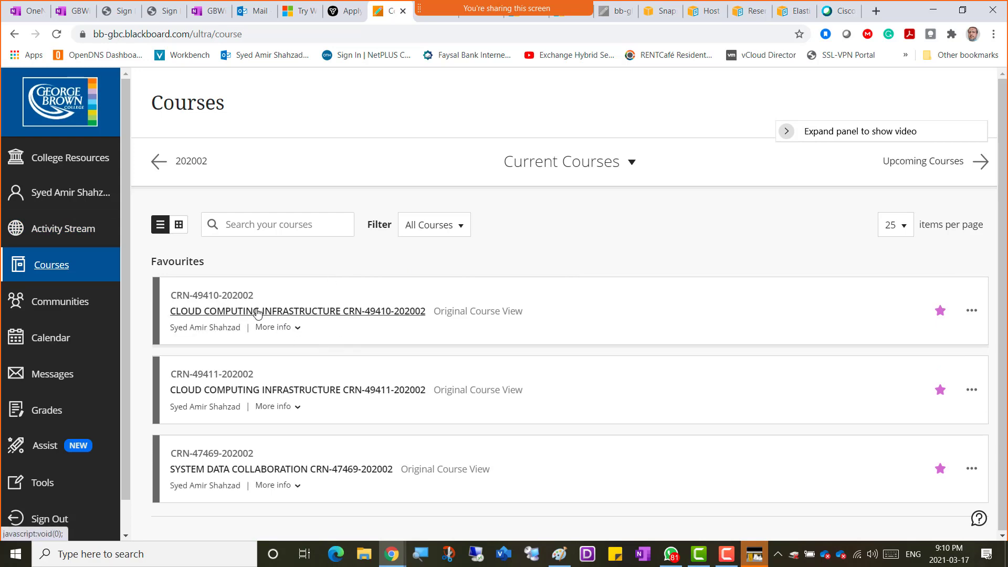
pyautogui.click(302, 312)
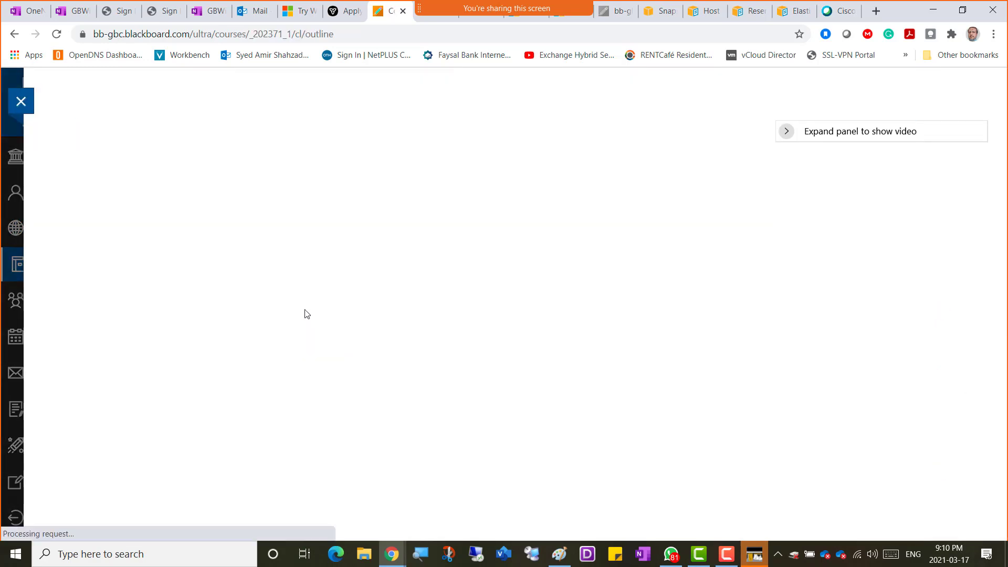
pyautogui.scroll(-15, 306, 313)
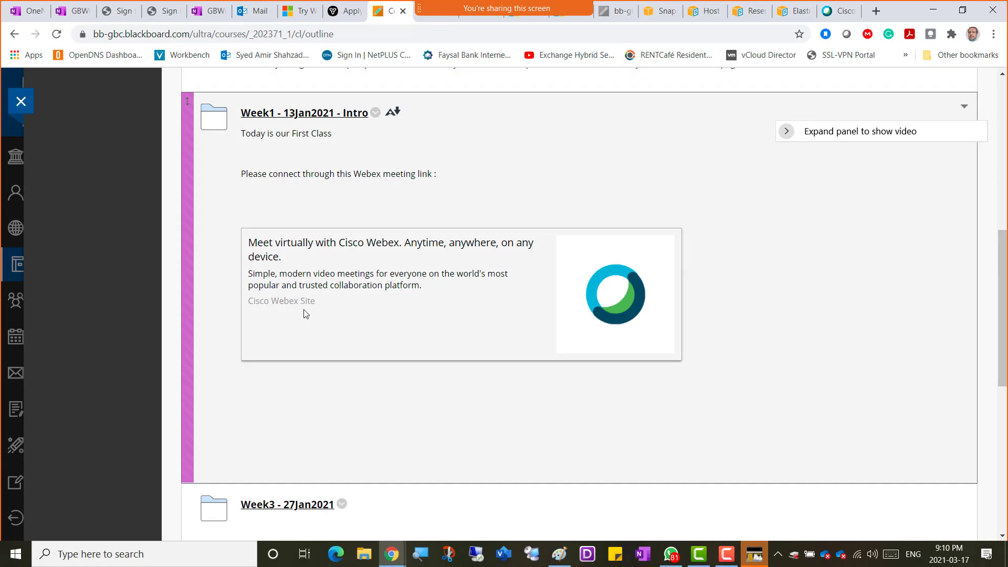
pyautogui.scroll(-4, 306, 314)
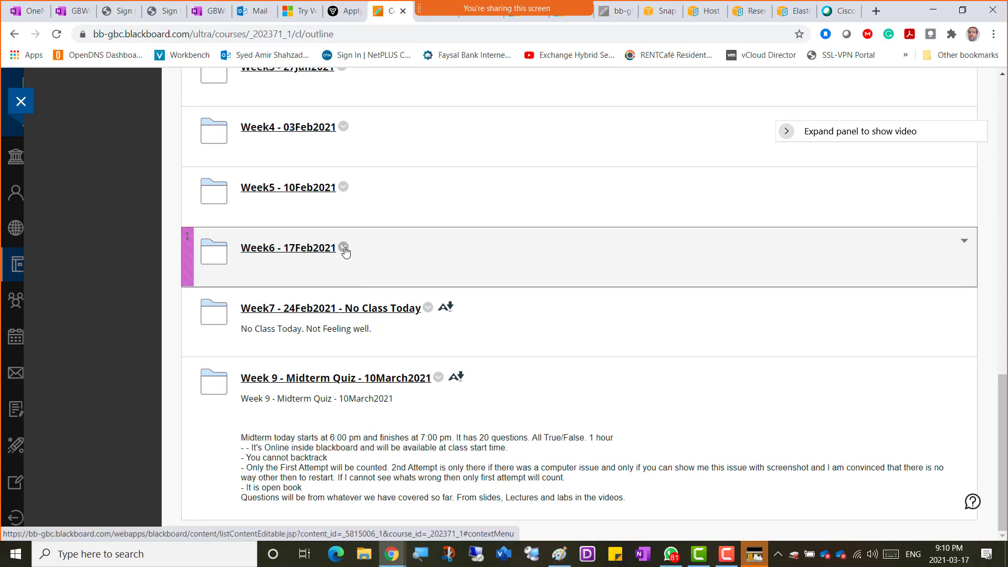
# - Copy the Week6 - 17Feb2021 folder name from its edit form, then cancel without saving
pyautogui.click(344, 247)
pyautogui.click(378, 324)
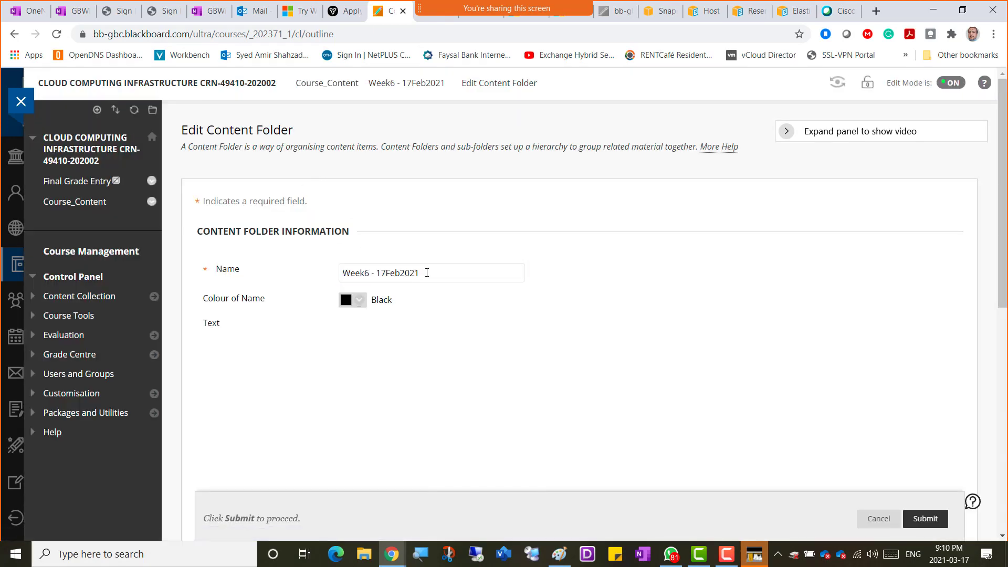
pyautogui.moveTo(427, 273); pyautogui.dragTo(345, 273)
pyautogui.rightClick(345, 272)
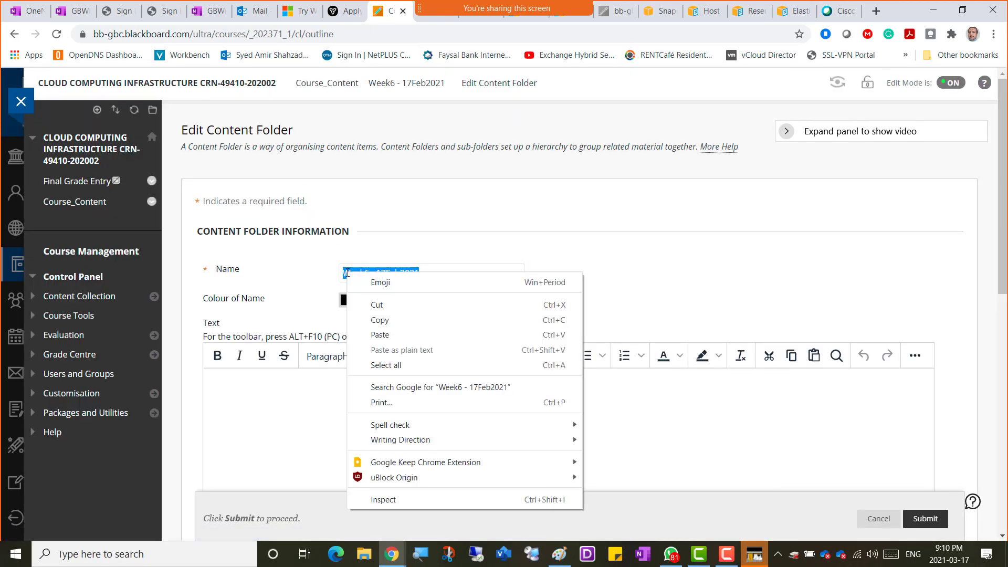
pyautogui.click(386, 326)
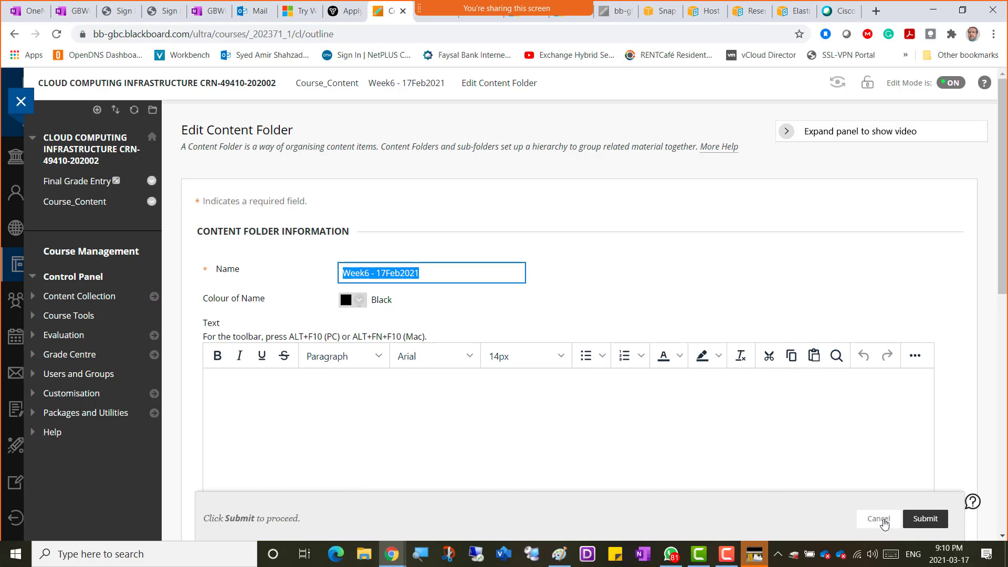
pyautogui.click(879, 519)
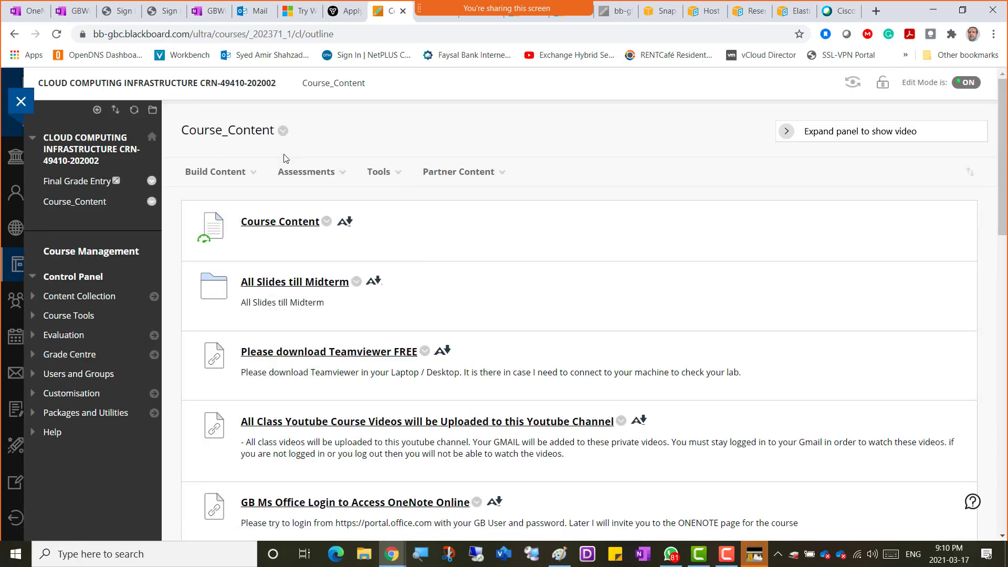
# - Create a content folder named Week10 - 17March2021 by editing the pasted Week6 name
pyautogui.click(229, 172)
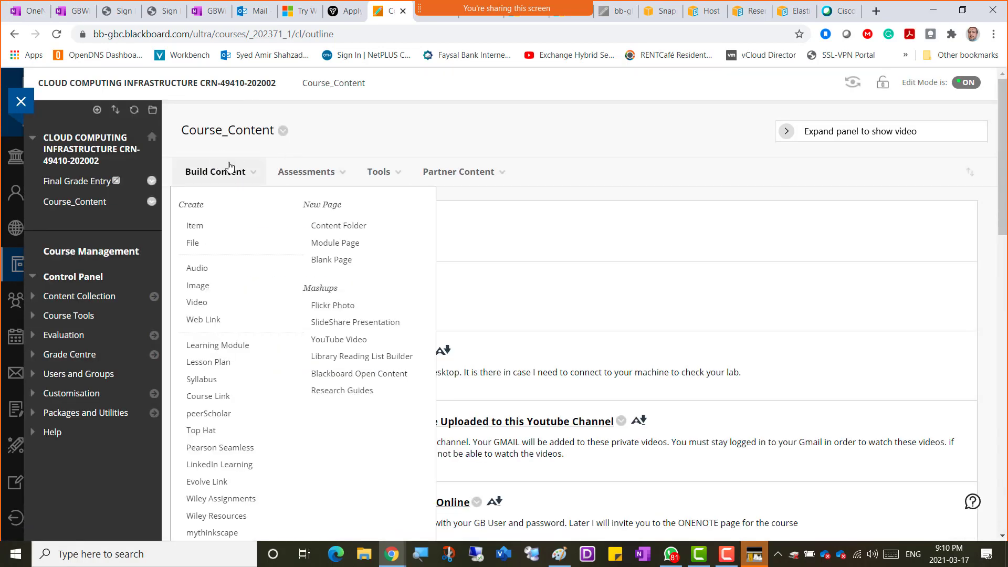
pyautogui.click(340, 227)
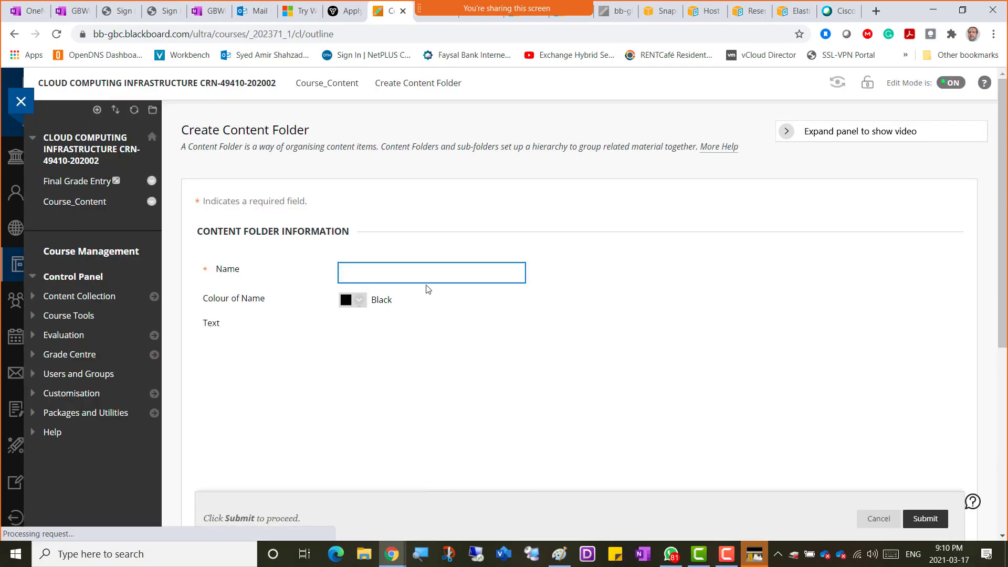
pyautogui.hotkey('ctrl', 'v')
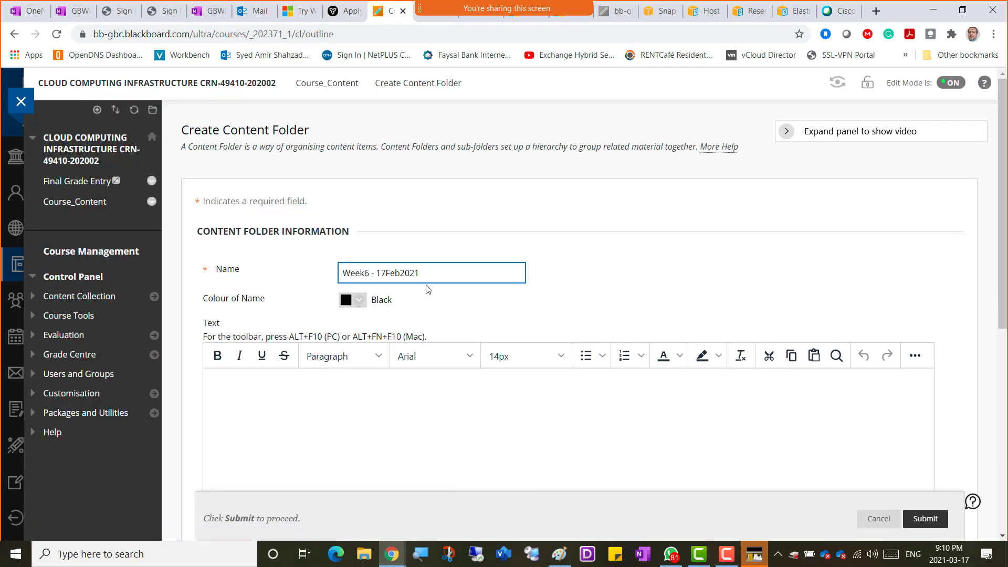
pyautogui.press('Left')
pyautogui.write('0 - 17')
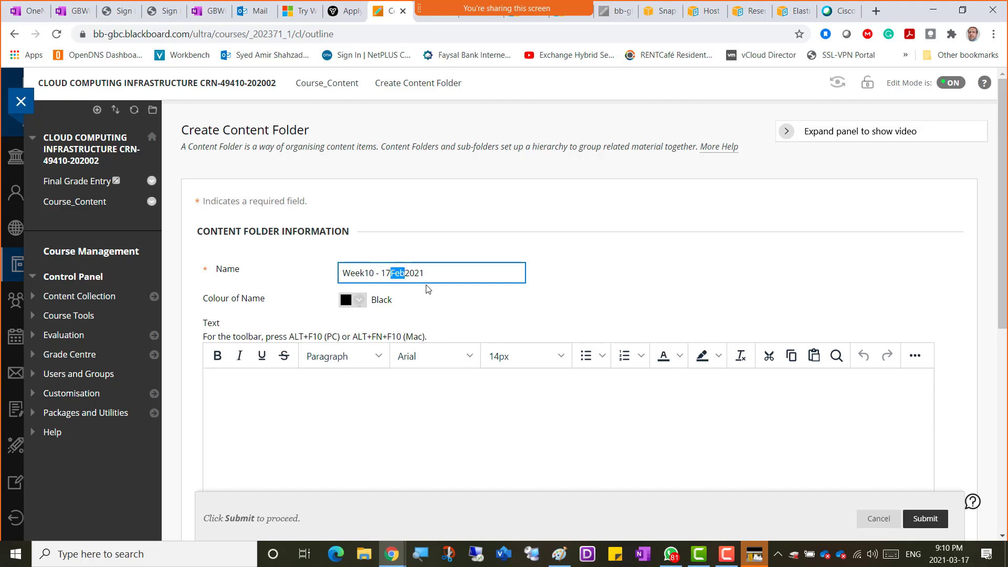
pyautogui.write('March')
pyautogui.click(925, 519)
pyautogui.scroll(-9, 493, 420)
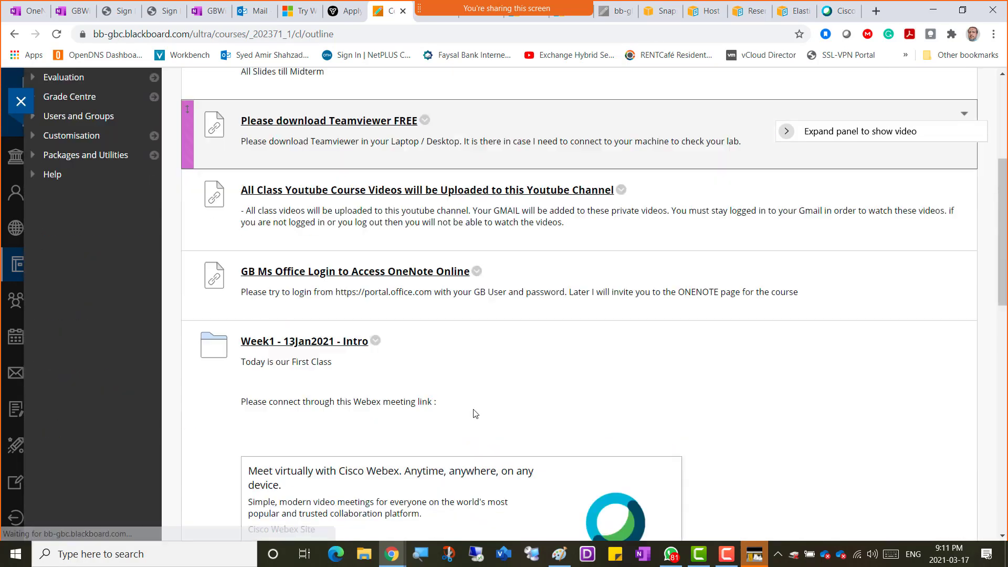
pyautogui.scroll(-12, 476, 413)
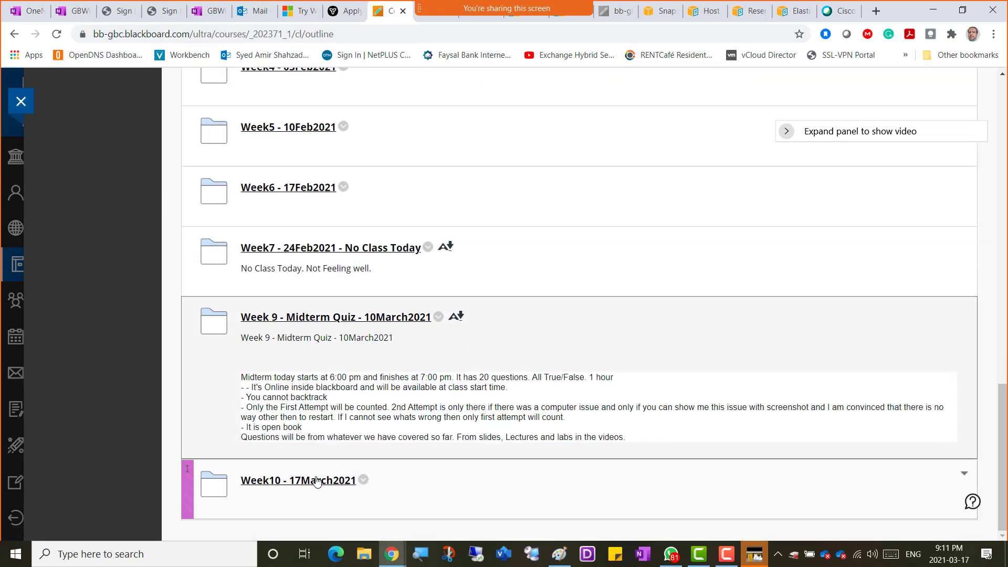
# - In the Week10 folder, start an assignment named UploadWeek10, with the name reused as instructions
pyautogui.click(316, 487)
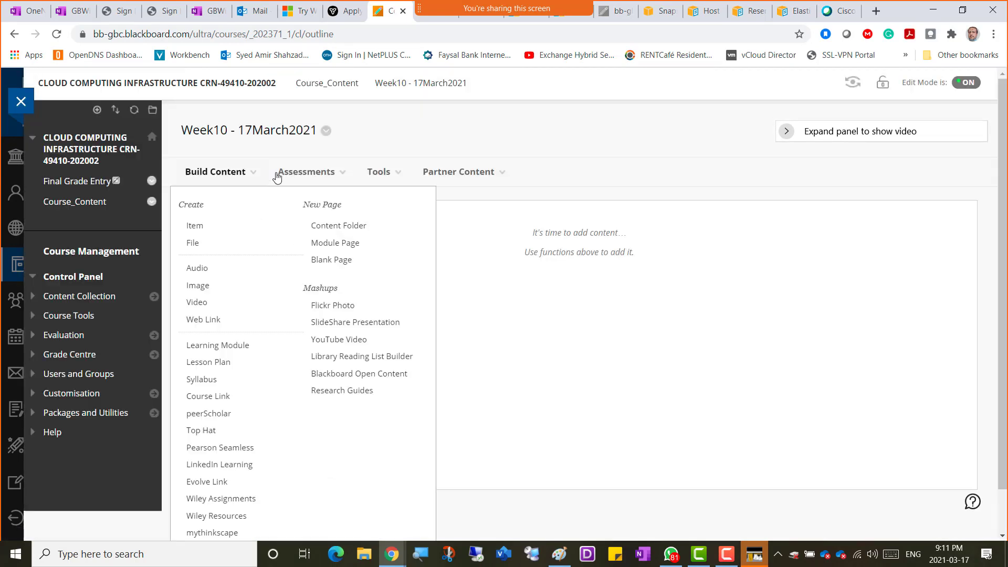
pyautogui.moveTo(306, 174)
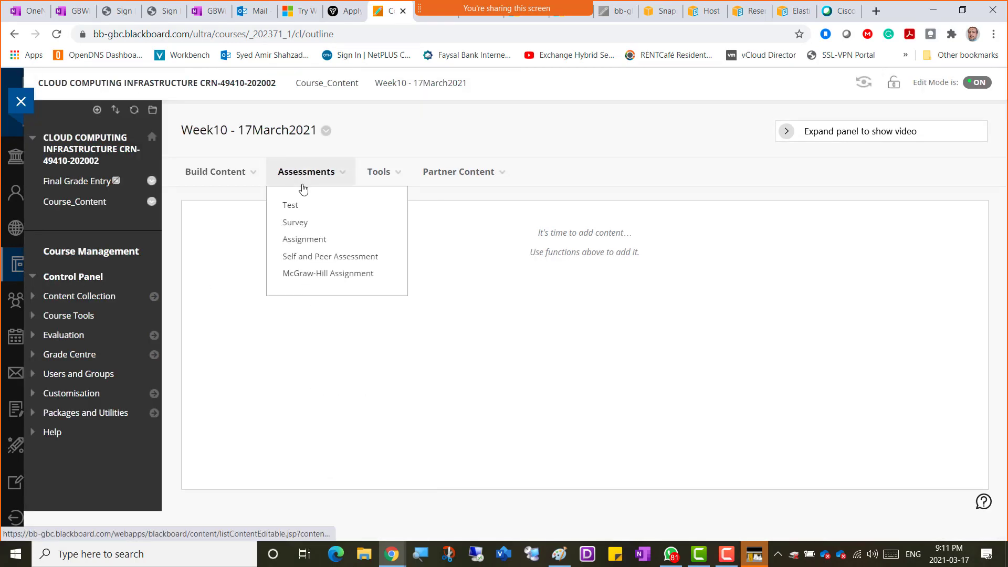
pyautogui.click(322, 241)
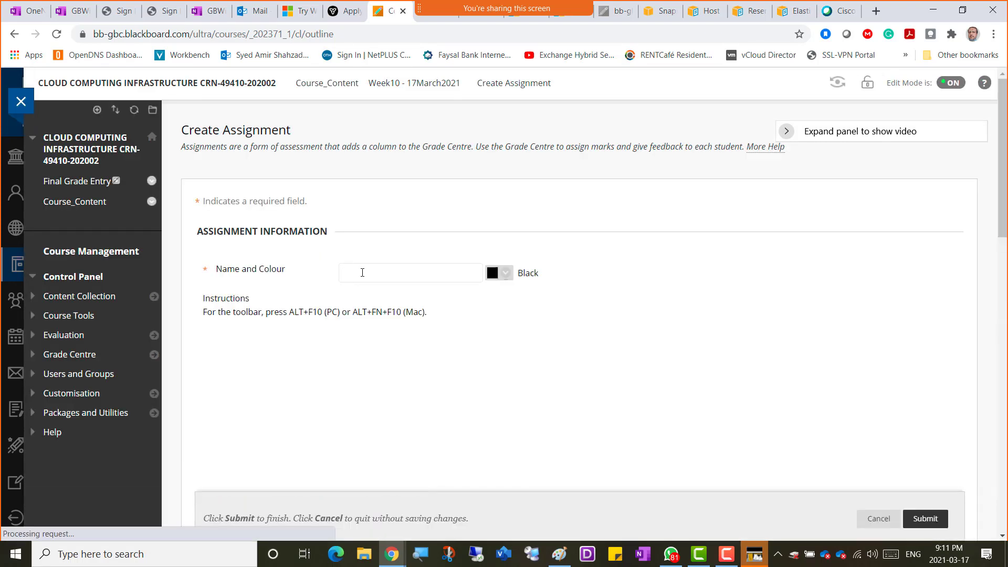
pyautogui.write('UploadWeek')
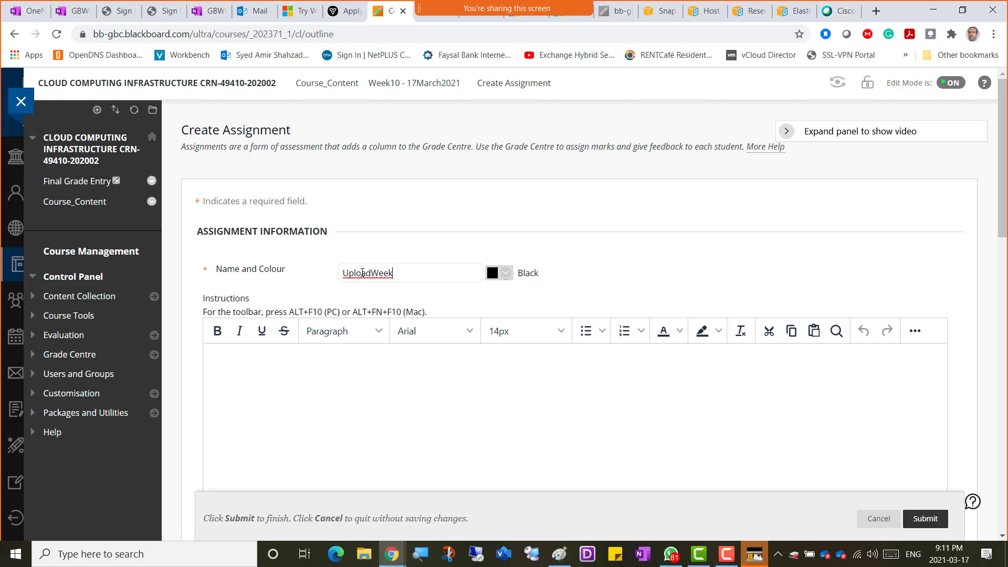
pyautogui.write('10')
pyautogui.doubleClick(362, 273)
pyautogui.hotkey('ctrl', 'c')
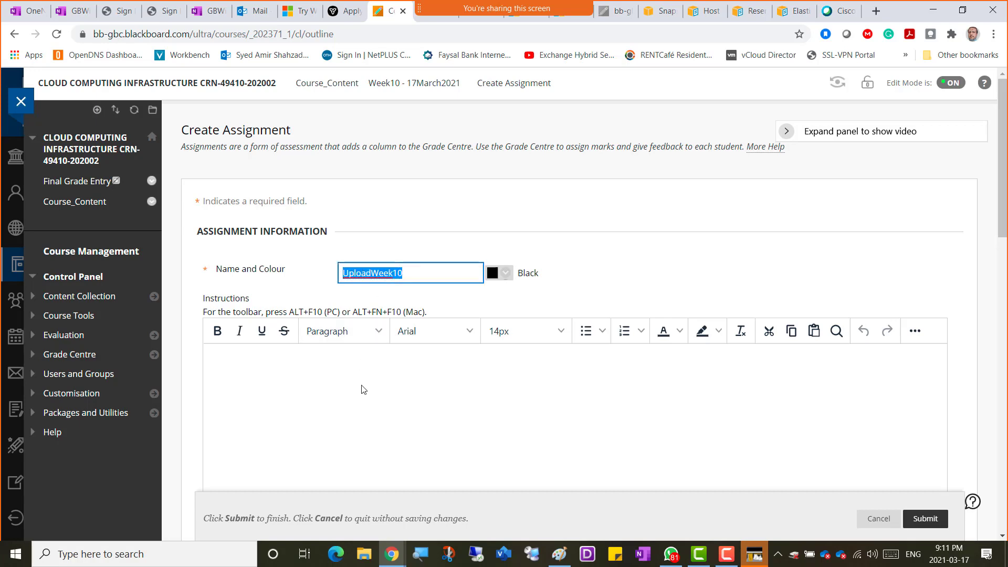
pyautogui.click(368, 399)
pyautogui.hotkey('ctrl', 'v')
# - Set the assignment due date to 17 March 2021 and points possible to 4
pyautogui.scroll(-10, 803, 359)
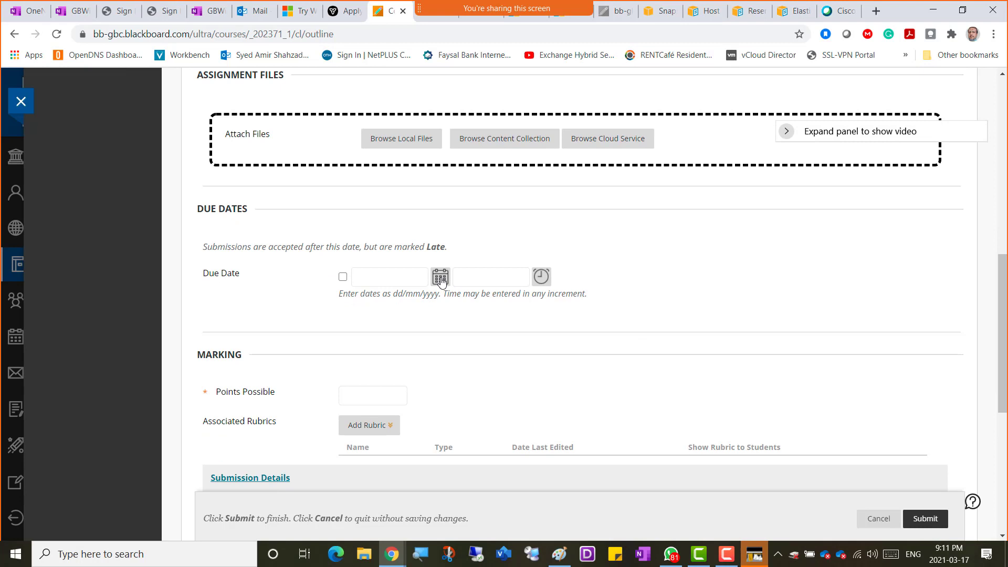
pyautogui.click(441, 278)
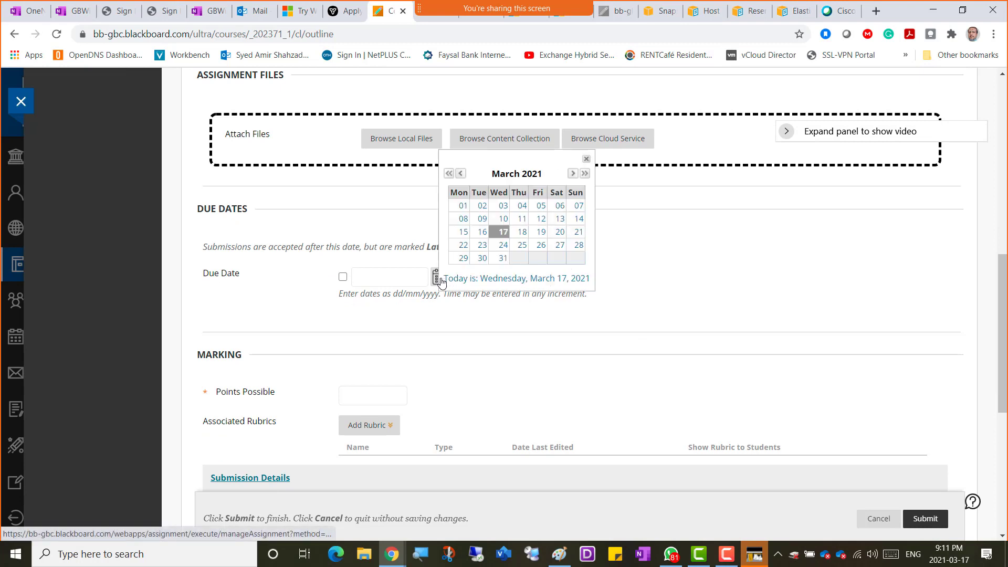
pyautogui.click(499, 234)
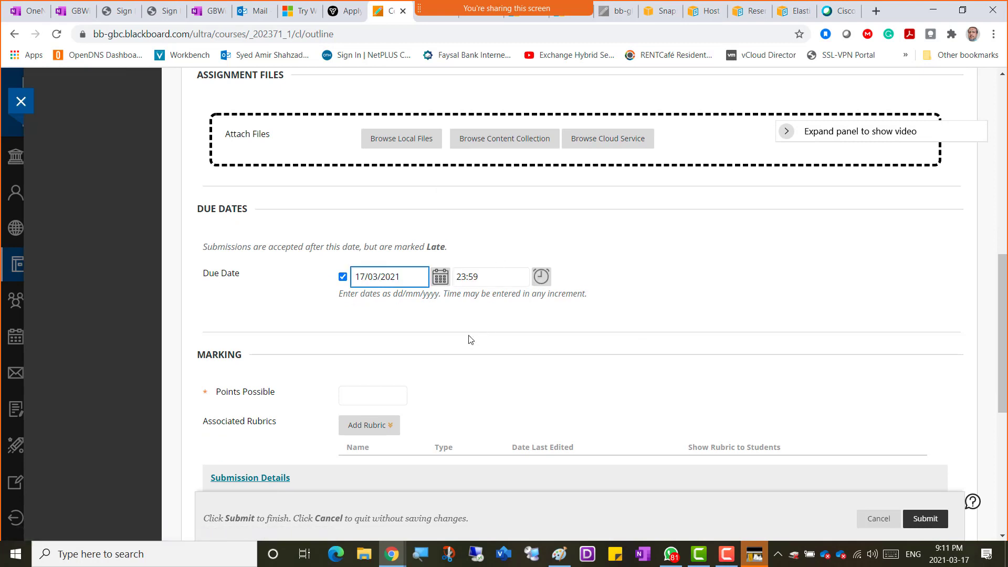
pyautogui.scroll(-4, 430, 294)
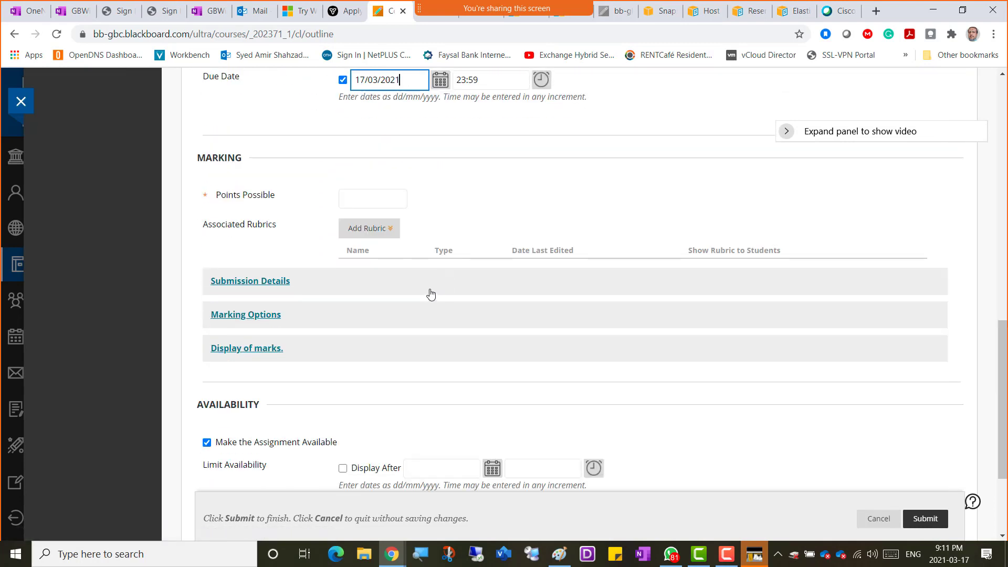
pyautogui.click(393, 199)
pyautogui.write('4')
pyautogui.click(369, 228)
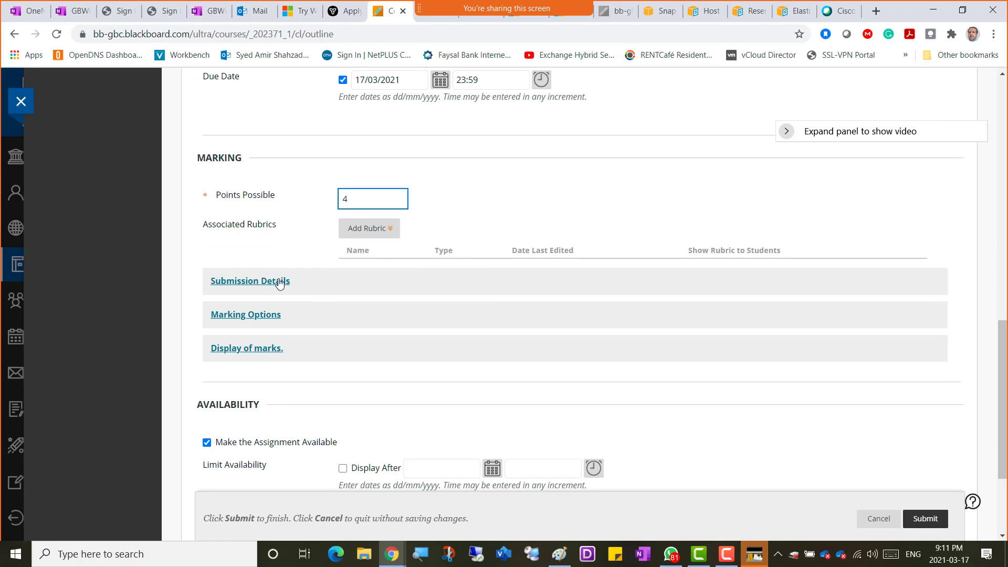
# - Allow multiple attempts with a maximum of 2, track views, and submit the assignment
pyautogui.click(278, 281)
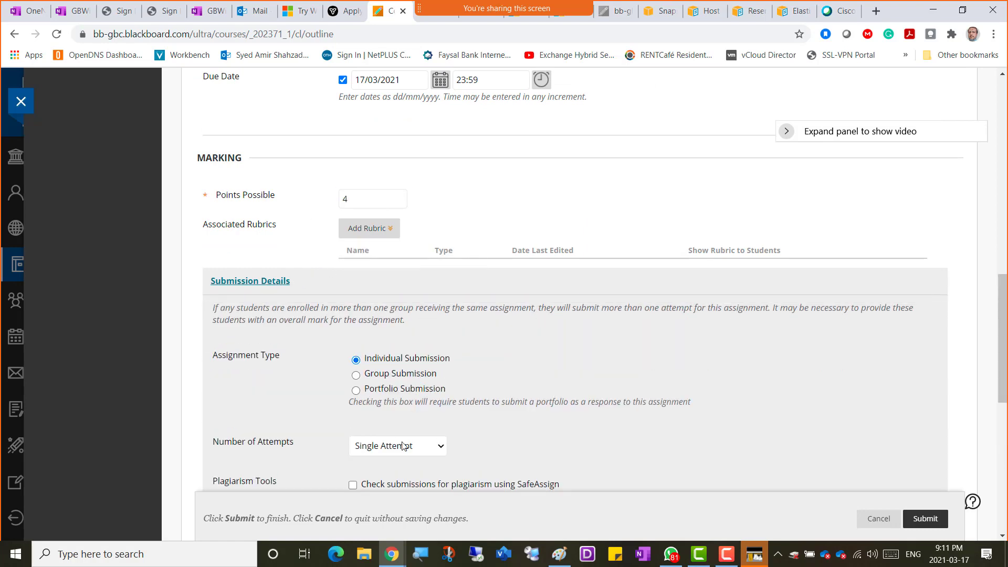
pyautogui.click(403, 446)
pyautogui.click(397, 474)
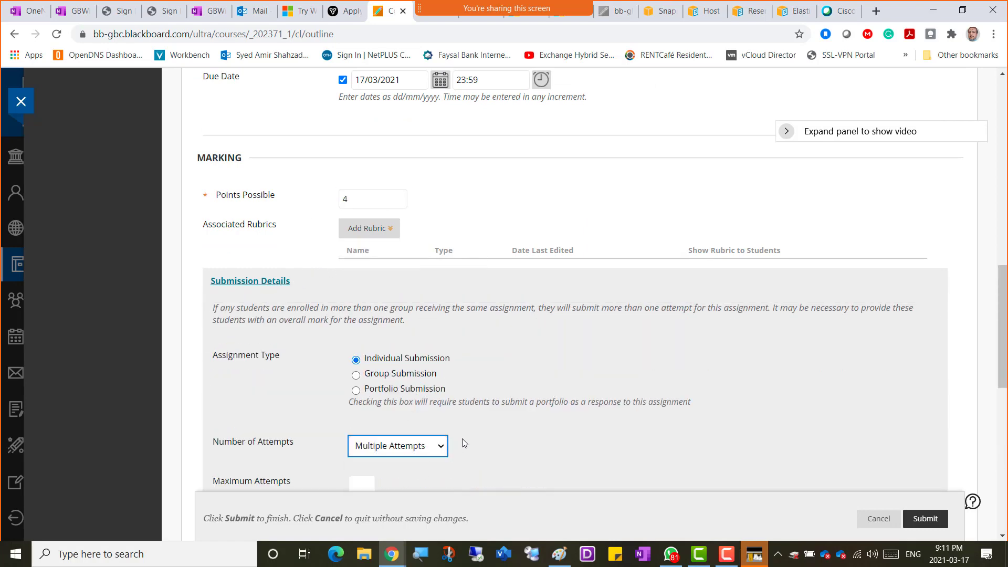
pyautogui.scroll(-2, 446, 378)
pyautogui.click(359, 359)
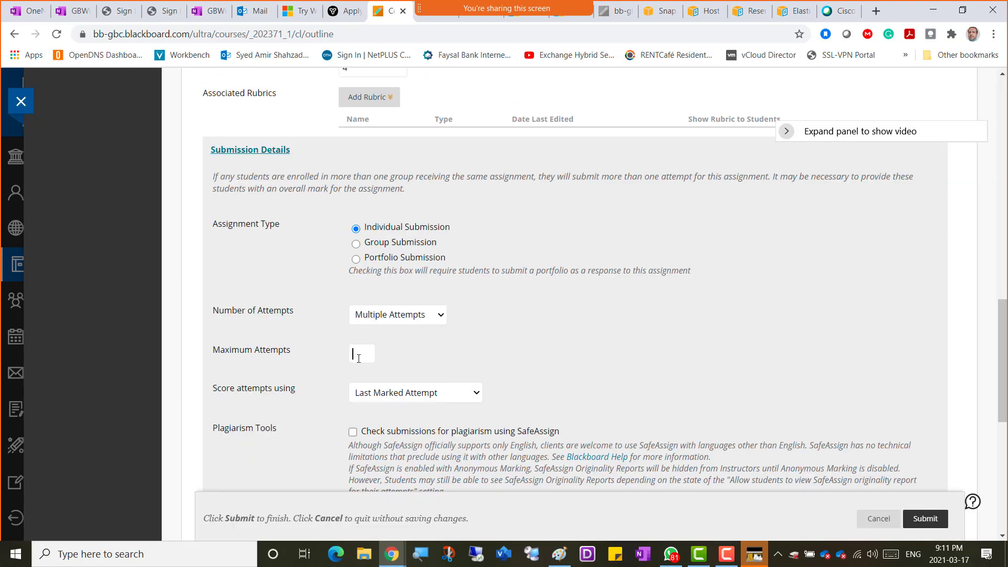
pyautogui.write('2')
pyautogui.scroll(-7, 594, 376)
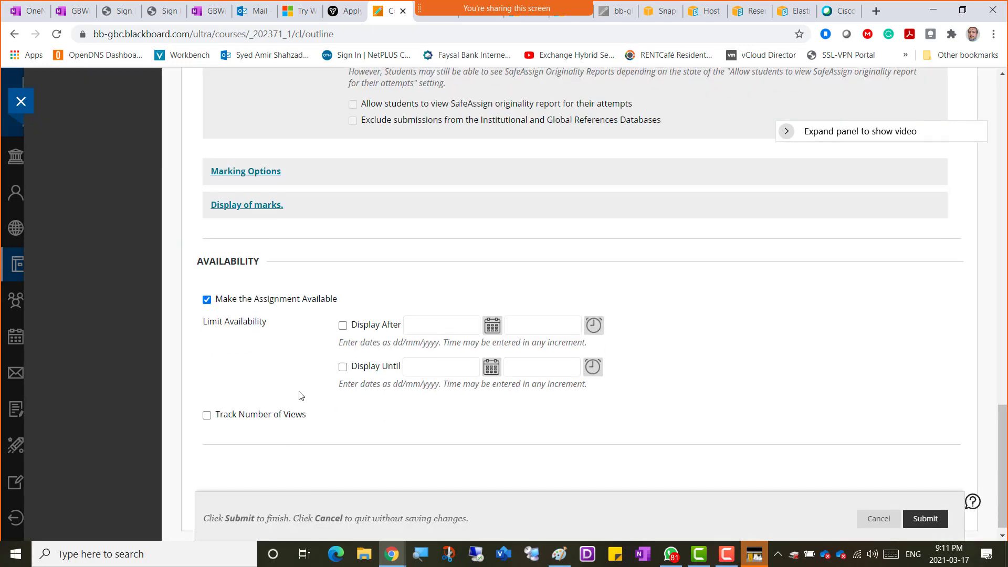
pyautogui.click(207, 405)
pyautogui.click(933, 482)
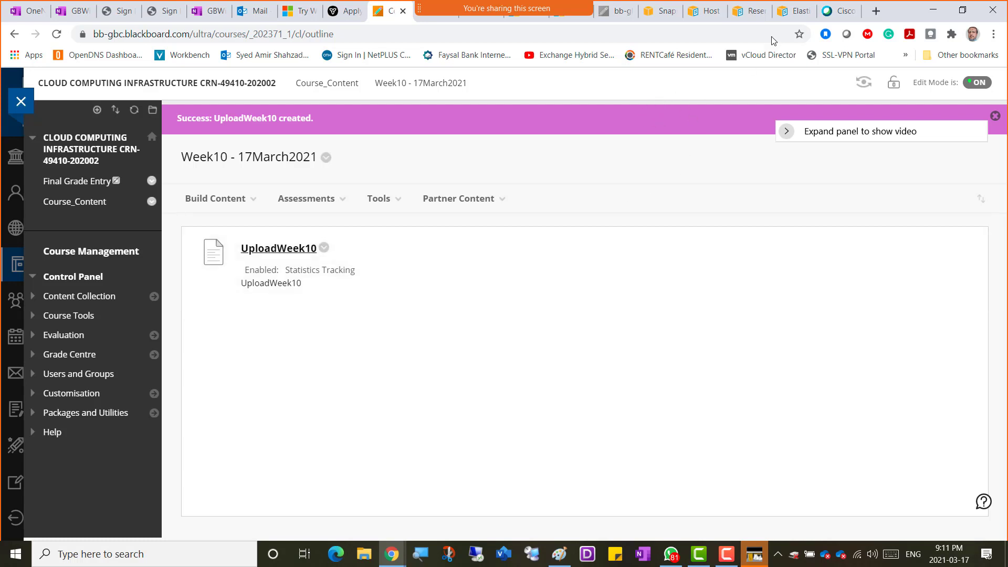
# - Close the Webex browser tab
pyautogui.click(856, 17)
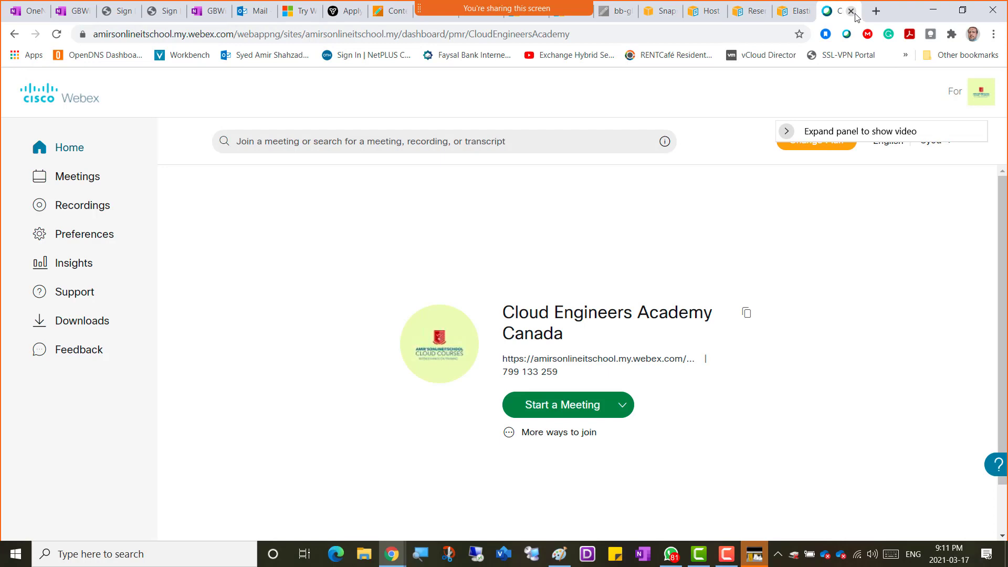
pyautogui.click(855, 13)
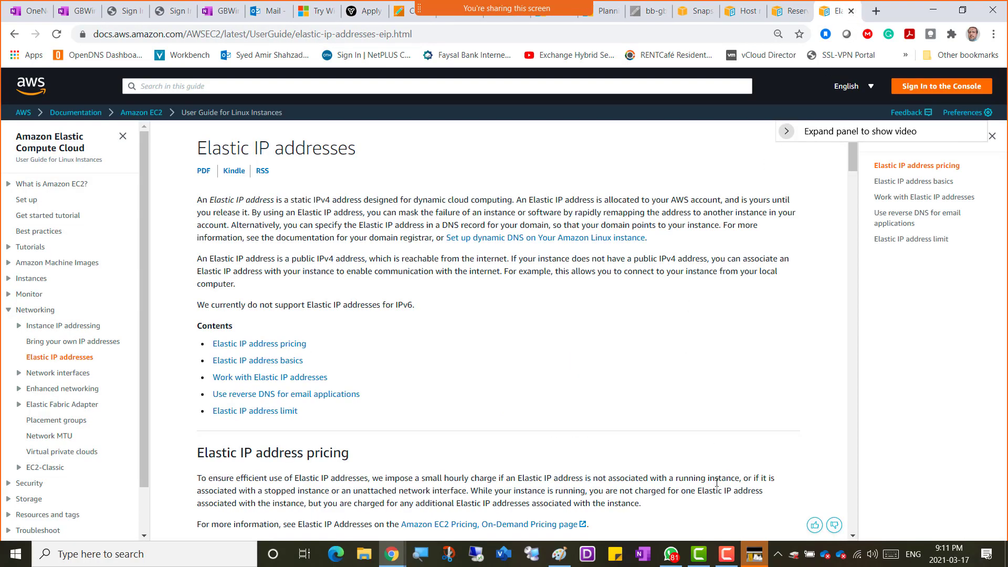
pyautogui.click(727, 557)
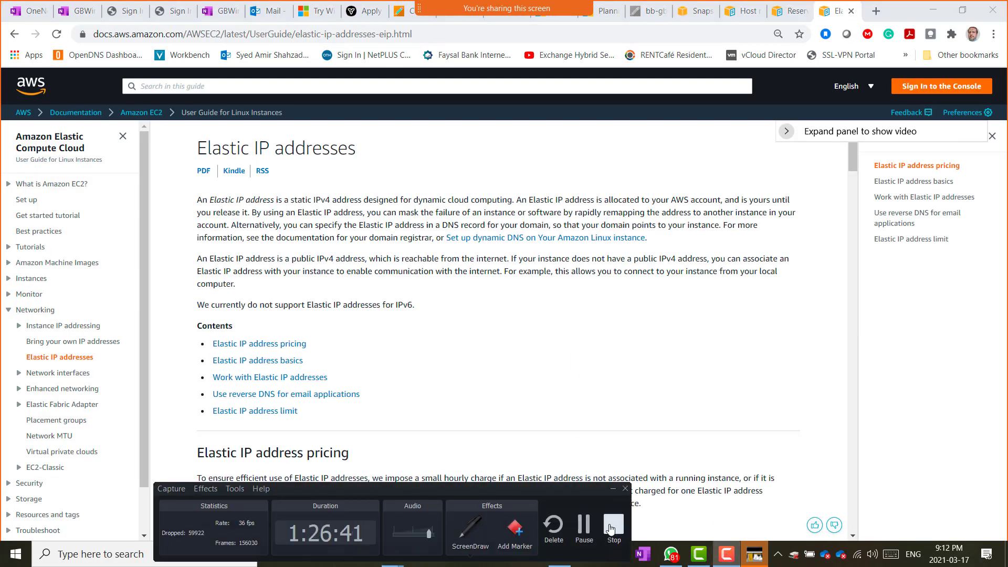